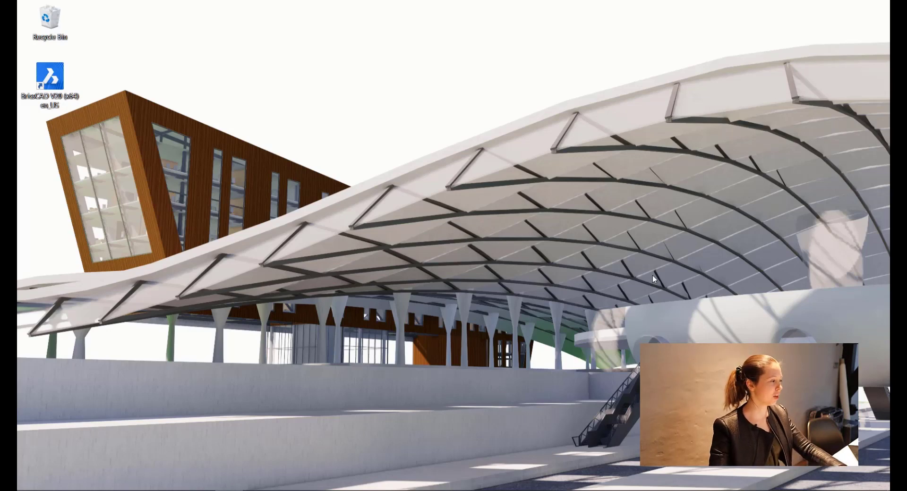
# Launch BricsCAD in the BIM workspace and create a new drawing from the BIM-mm template.
pyautogui.doubleClick(49, 78)
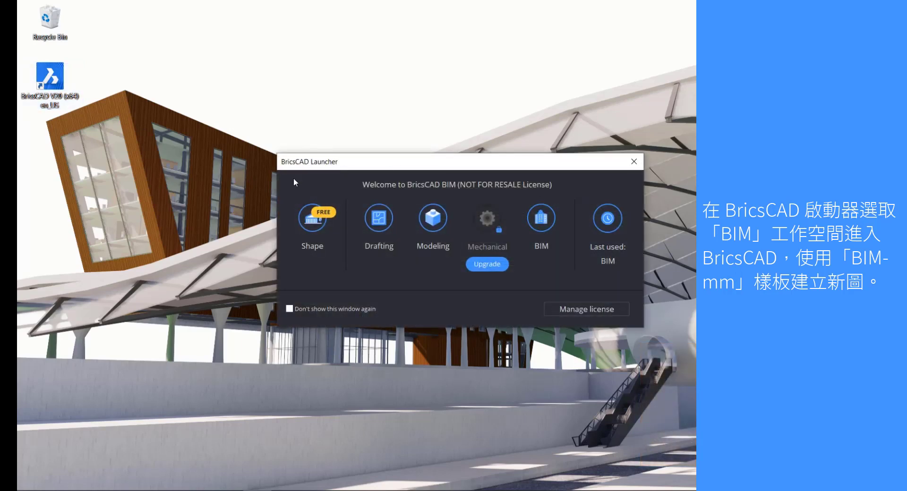
pyautogui.click(541, 236)
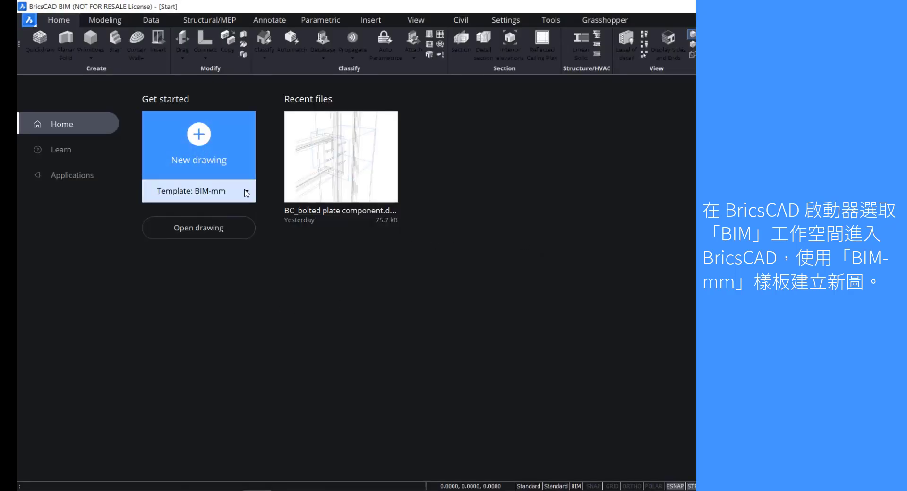
pyautogui.click(244, 190)
pyautogui.click(211, 160)
pyautogui.click(202, 149)
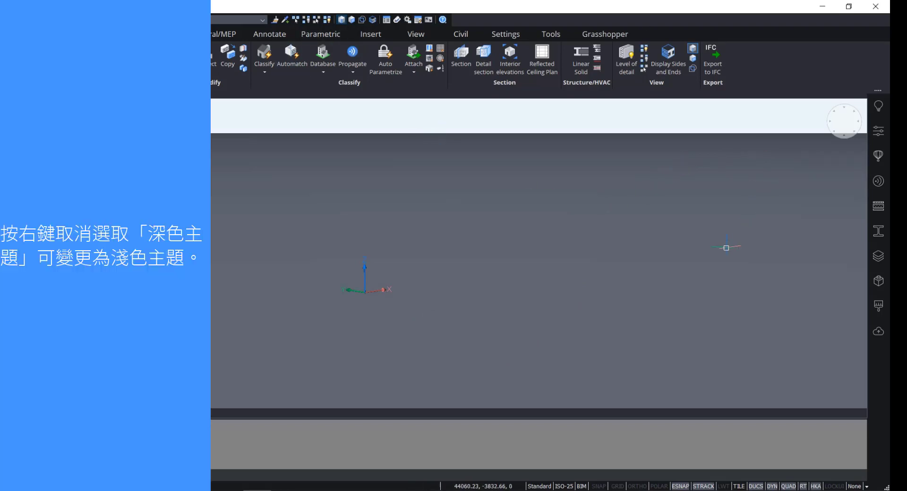
pyautogui.rightClick(771, 63)
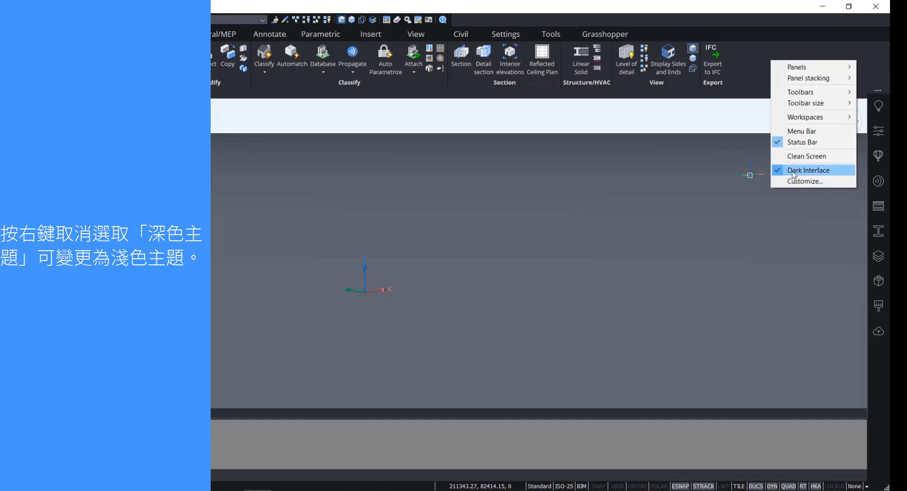
pyautogui.click(694, 250)
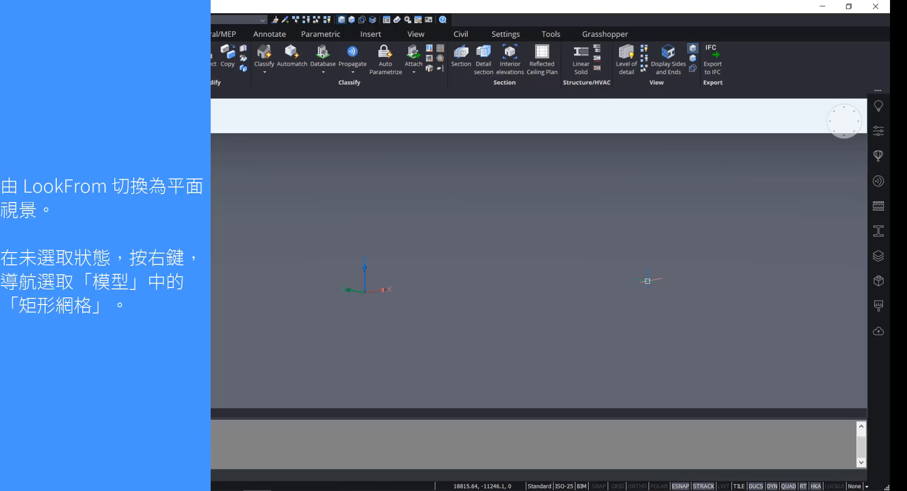
# Switch to the top view and start a rectangular grid with its first point at 0,0.
pyautogui.click(844, 121)
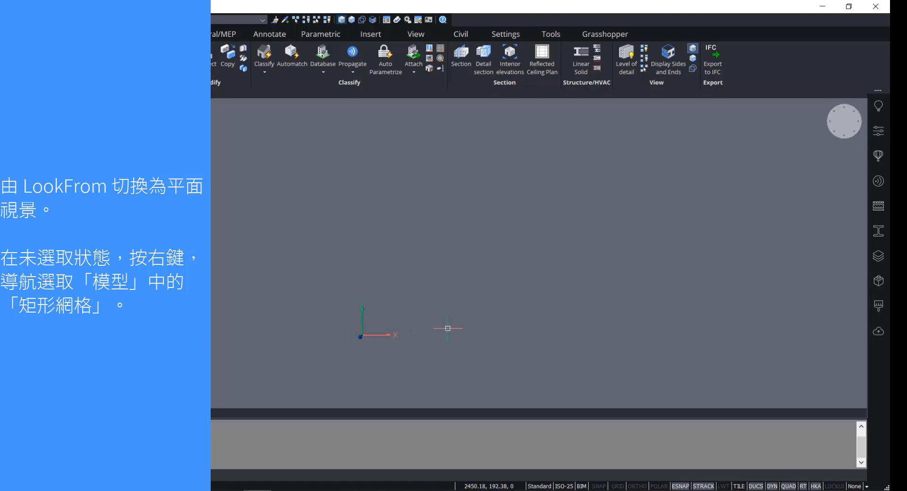
pyautogui.rightClick(453, 301)
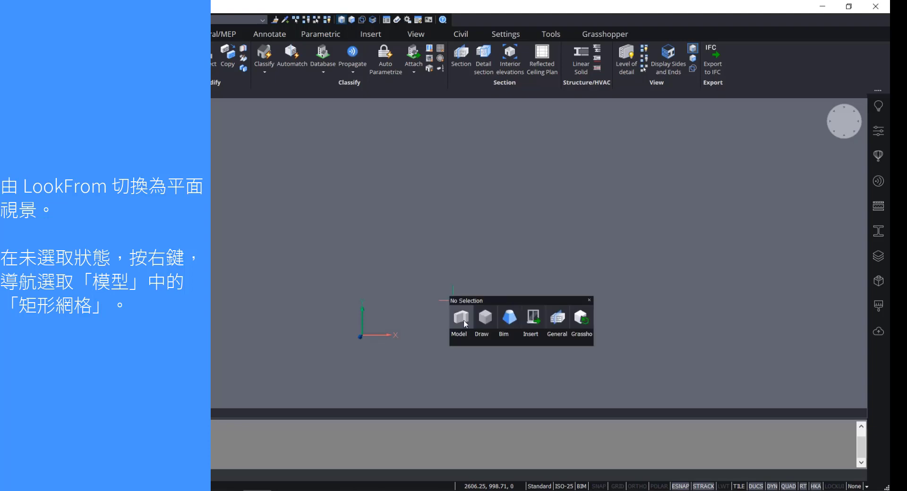
pyautogui.moveTo(456, 342)
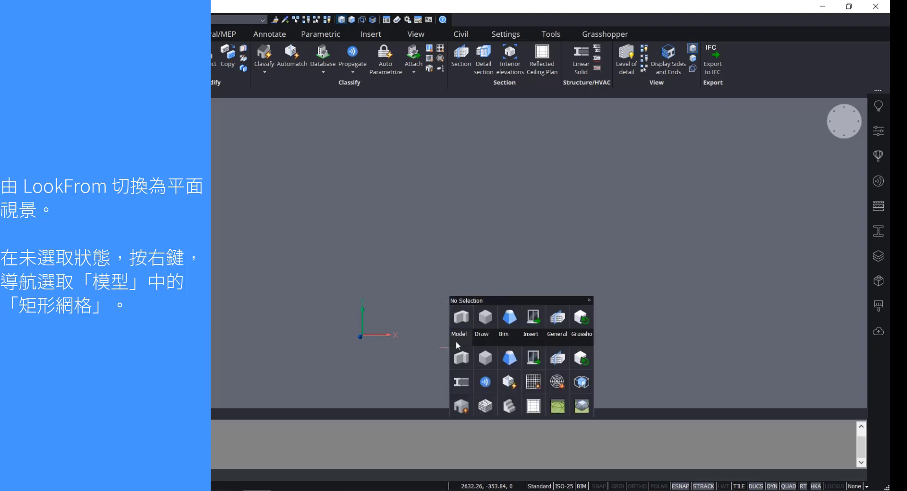
pyautogui.rightClick(444, 286)
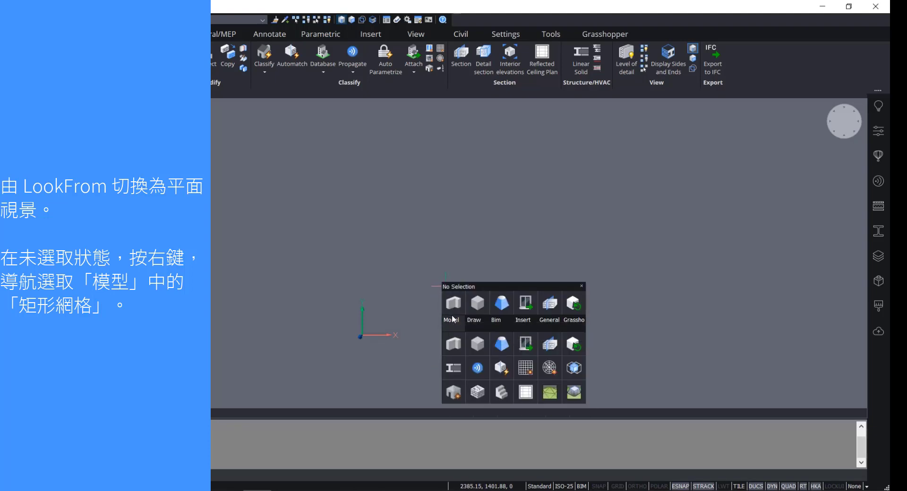
pyautogui.moveTo(452, 321)
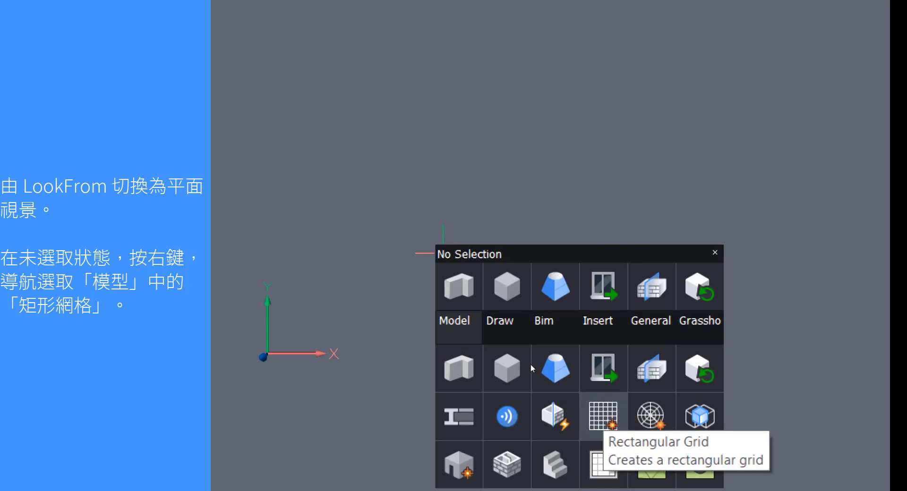
pyautogui.click(603, 415)
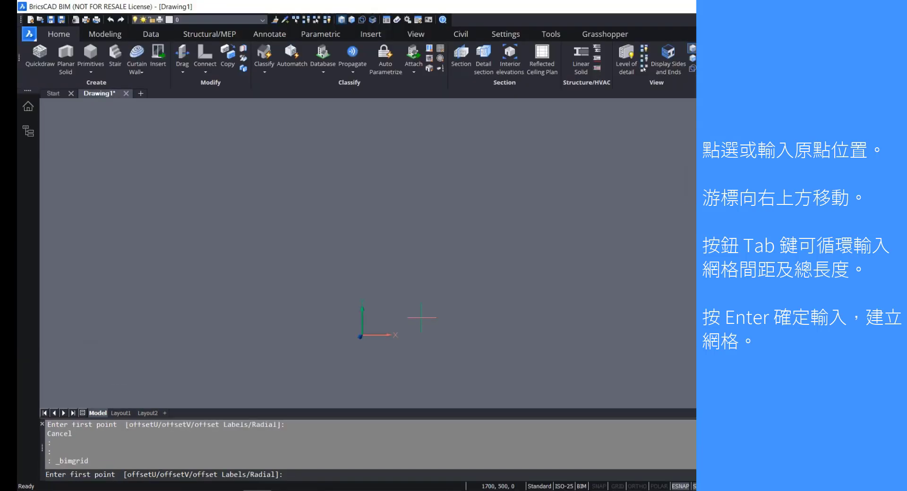
pyautogui.write('0,0')
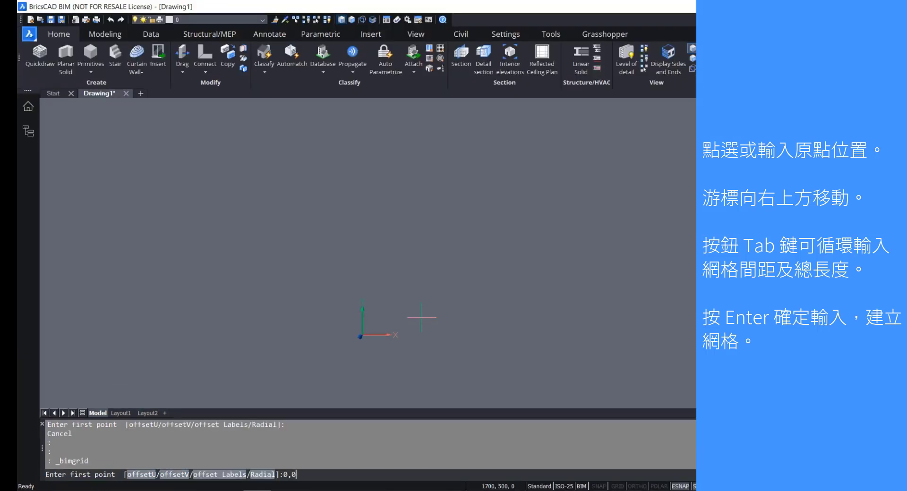
pyautogui.press('Return')
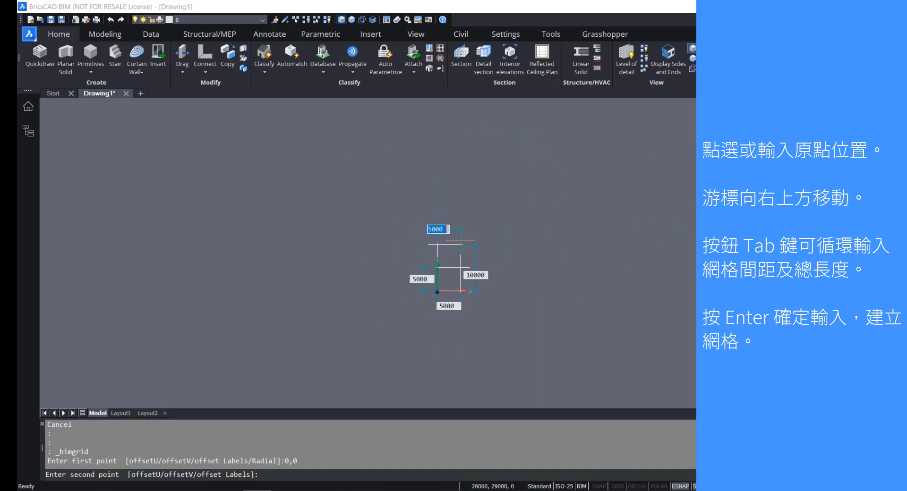
# Complete the rectangular grid with overall dimensions of 20000 in X and 35000 in Y, keeping the 5000 spacings.
pyautogui.scroll(3, 453, 215)
pyautogui.moveTo(489, 267); pyautogui.dragTo(375, 253, button='middle')
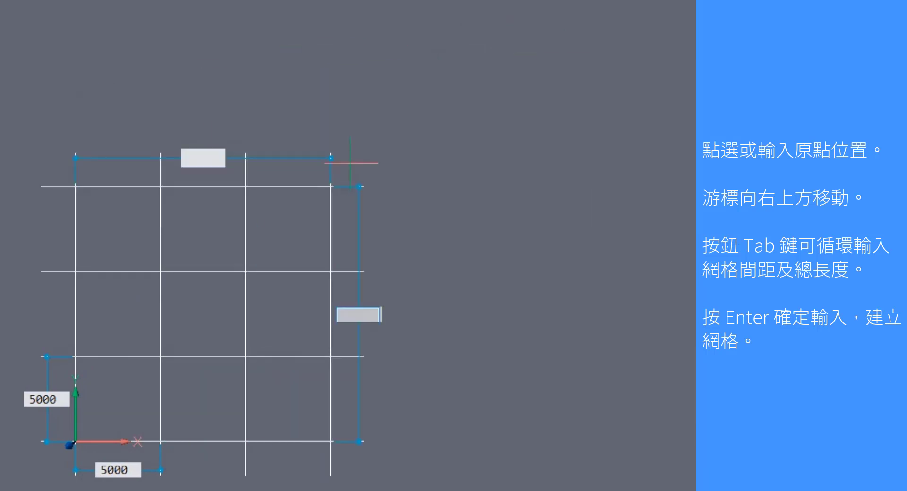
pyautogui.press('Tab')
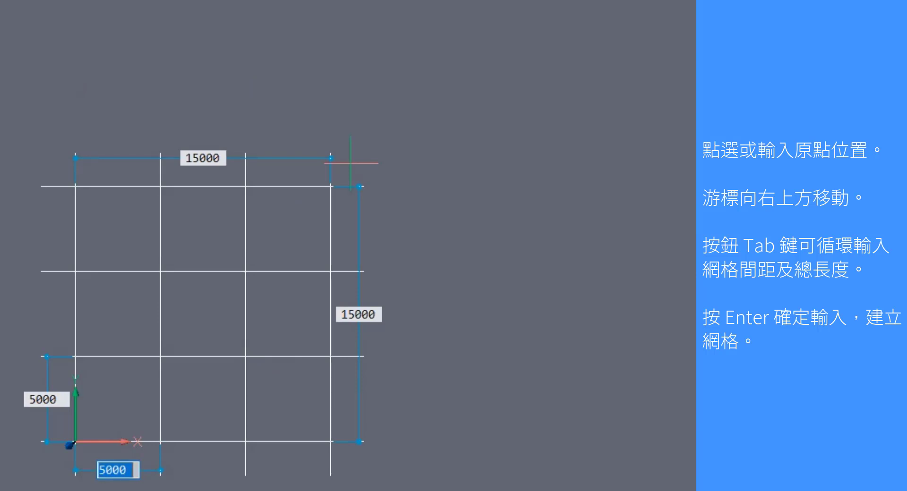
pyautogui.press('Tab')
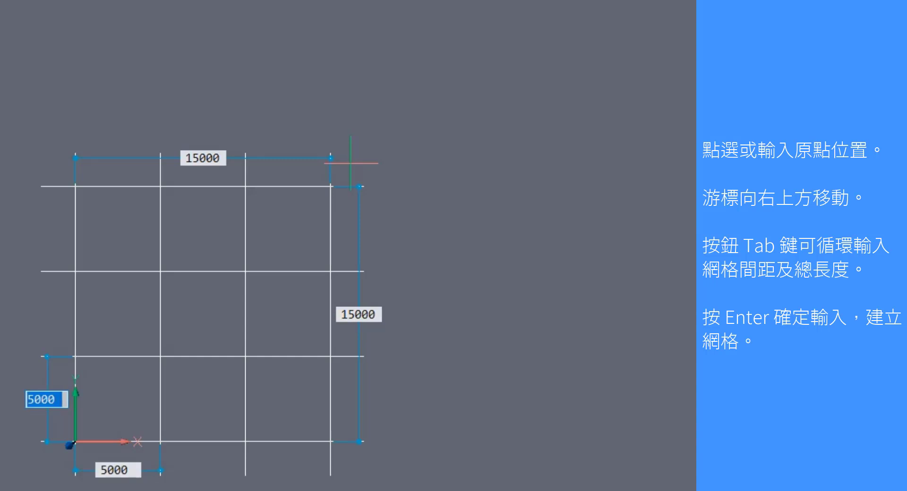
pyautogui.press('Tab')
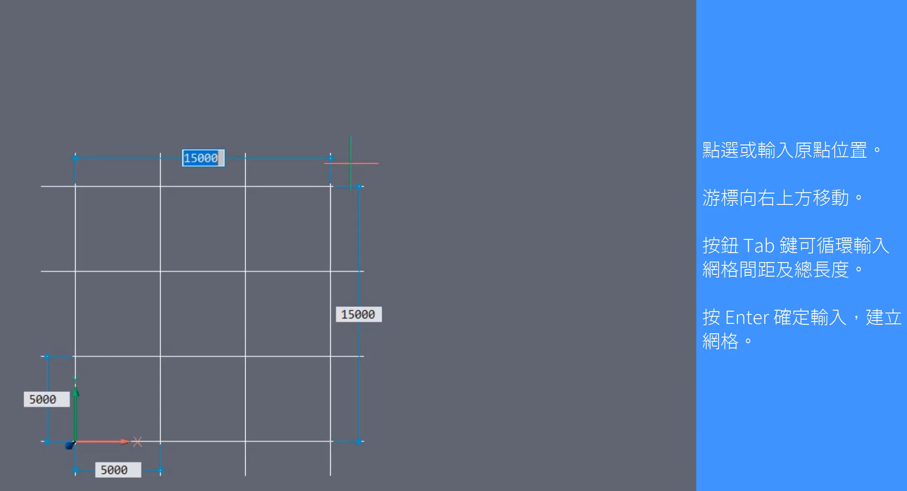
pyautogui.write('20000')
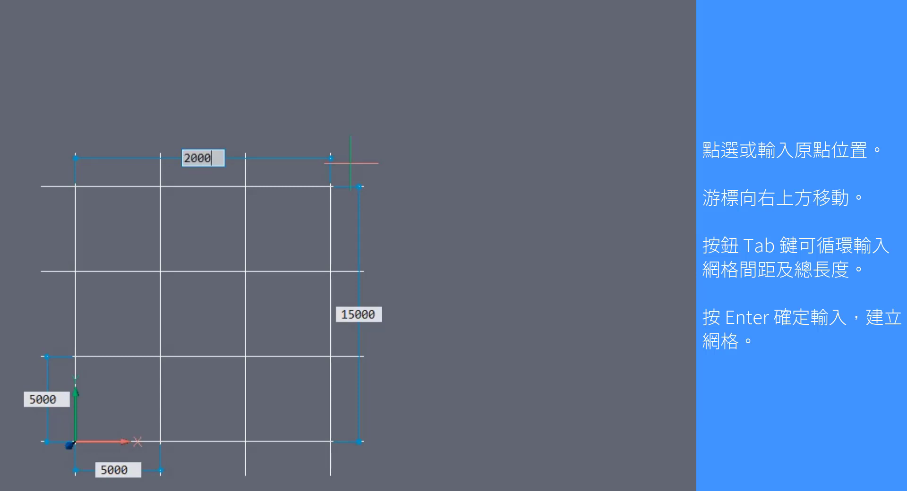
pyautogui.press('Tab')
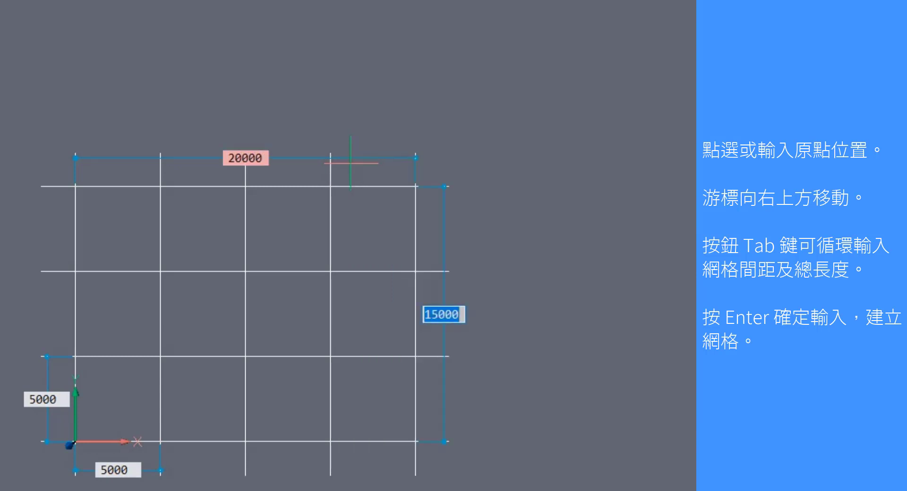
pyautogui.write('35000')
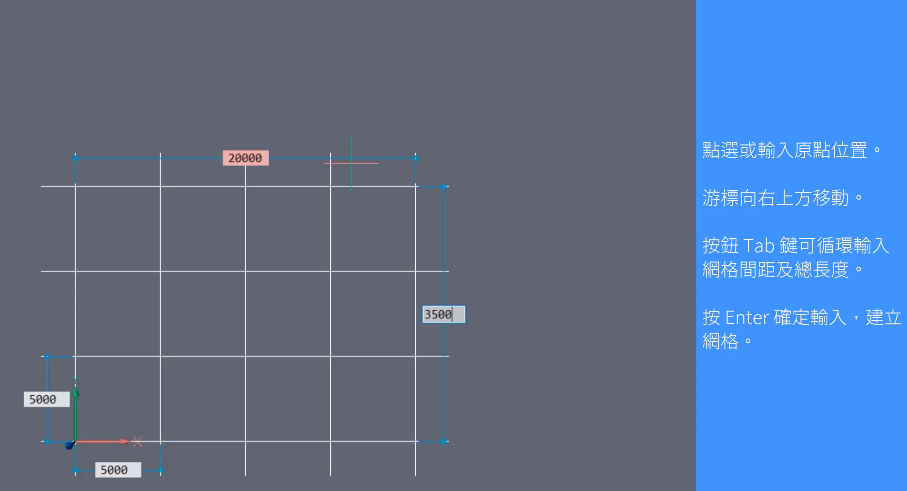
pyautogui.press('Tab')
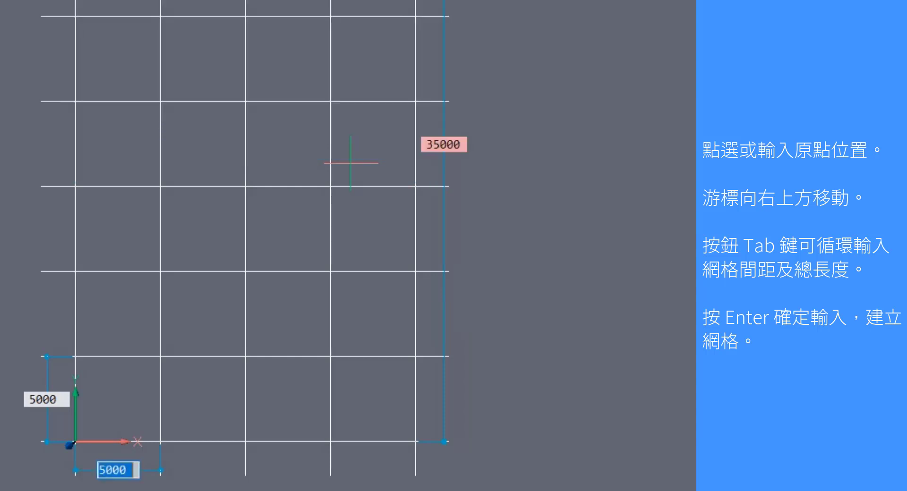
pyautogui.scroll(-4, 351, 163)
pyautogui.moveTo(346, 172); pyautogui.dragTo(310, 320, button='middle')
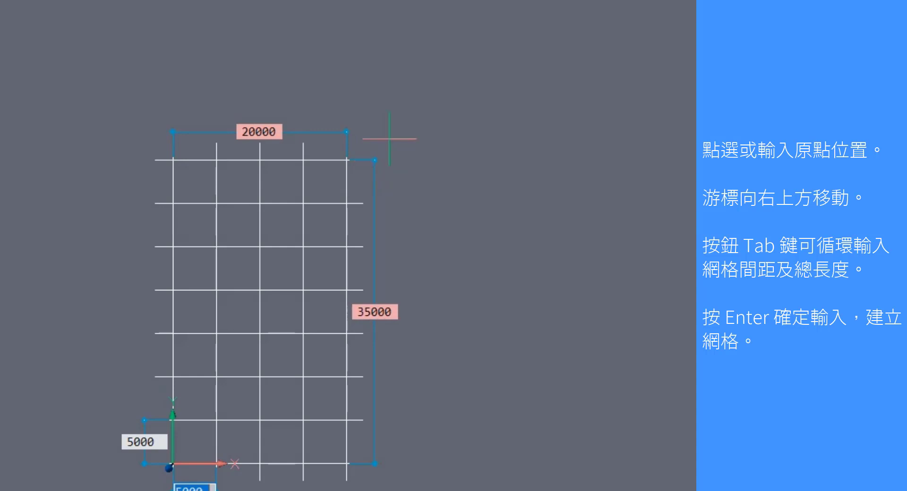
pyautogui.press('Return')
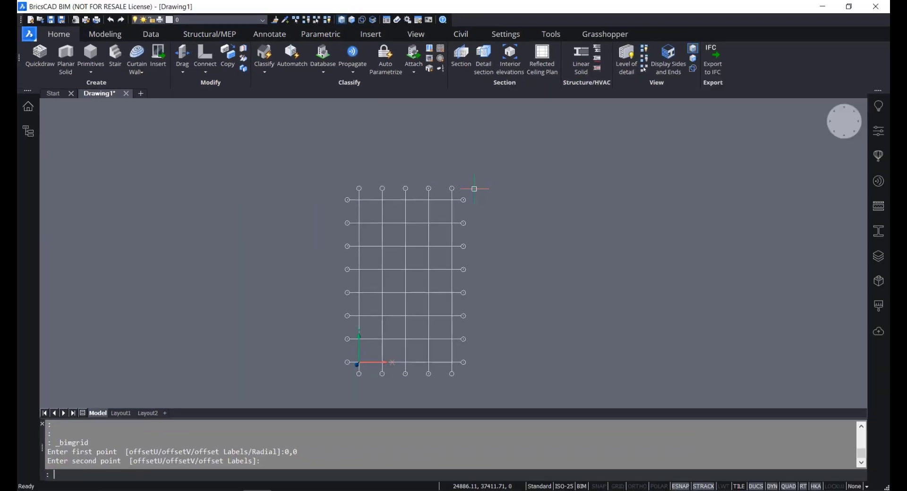
# Examine the axis labels along the lower and upper edges of the grid.
pyautogui.scroll(6, 399, 379)
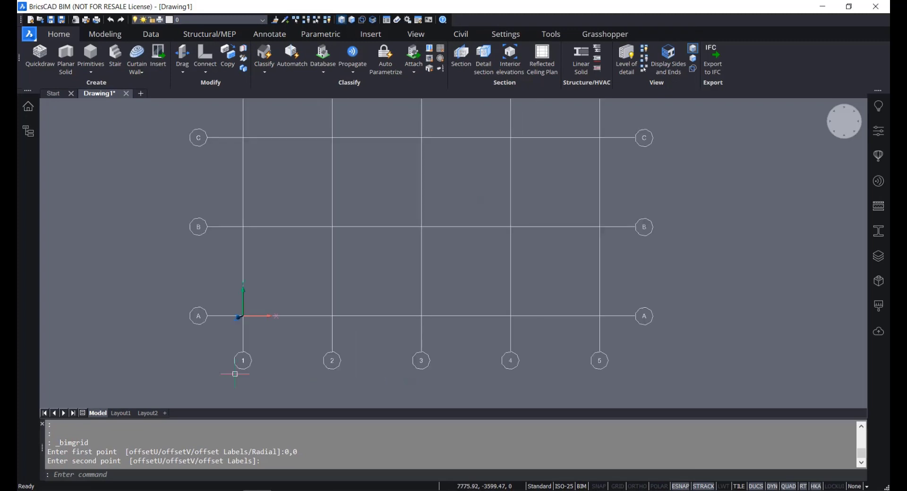
pyautogui.scroll(-3, 585, 363)
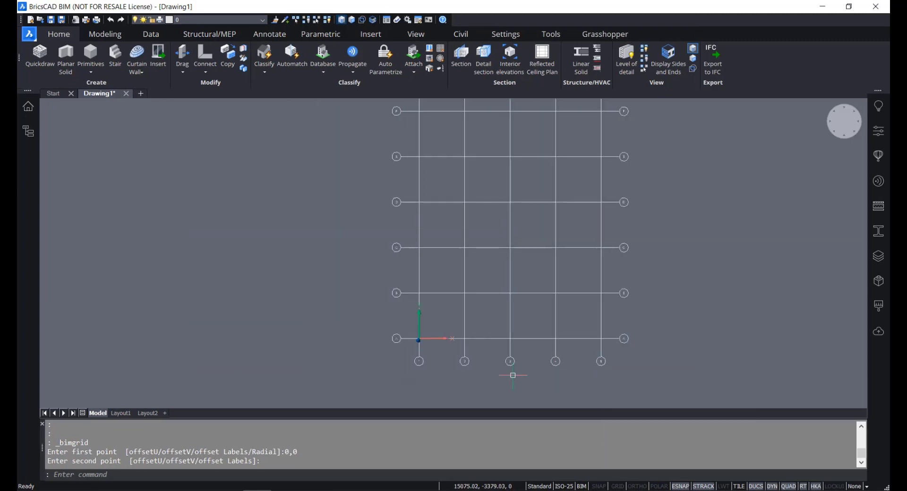
pyautogui.scroll(2, 464, 377)
pyautogui.scroll(2, 585, 333)
pyautogui.scroll(-1, 587, 330)
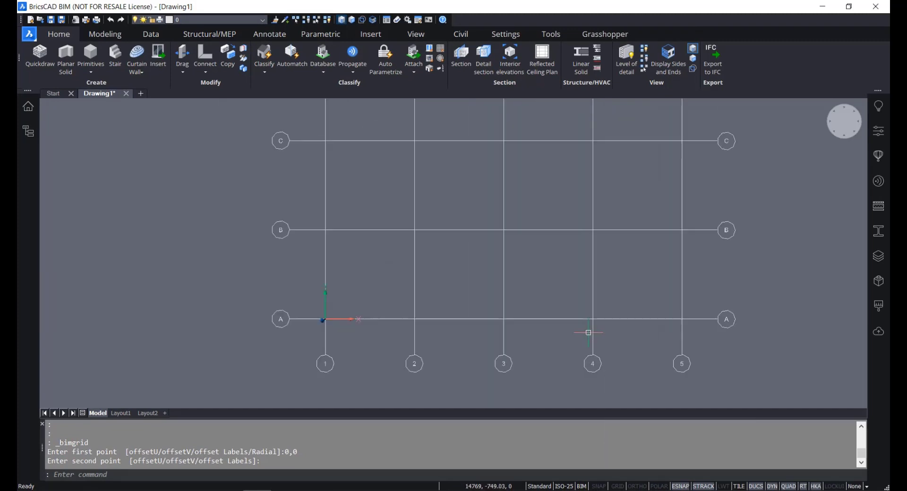
pyautogui.scroll(-1, 619, 326)
pyautogui.scroll(-1, 627, 305)
pyautogui.moveTo(627, 264); pyautogui.dragTo(604, 401, button='middle')
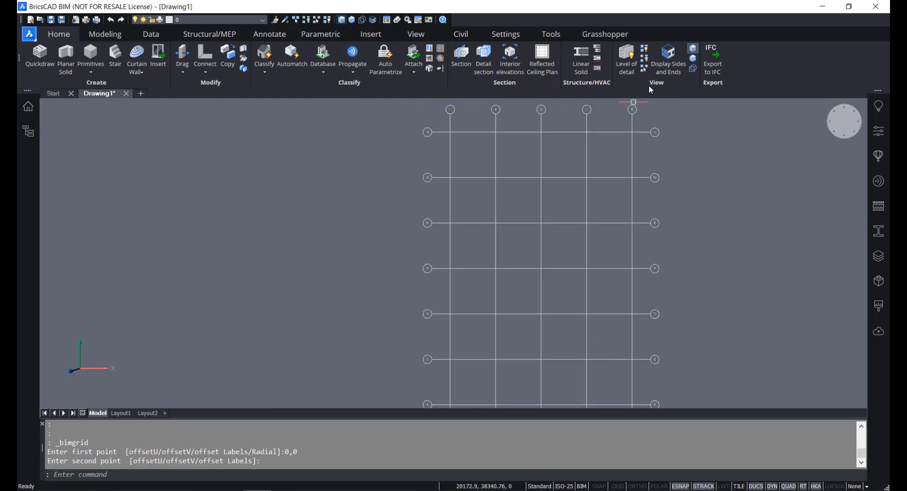
pyautogui.scroll(1, 665, 128)
pyautogui.scroll(-5, 666, 130)
pyautogui.moveTo(664, 238); pyautogui.dragTo(414, 308, button='middle')
pyautogui.scroll(2, 413, 309)
# Open the grid's block definition for editing with the BEDIT command.
pyautogui.click(414, 320)
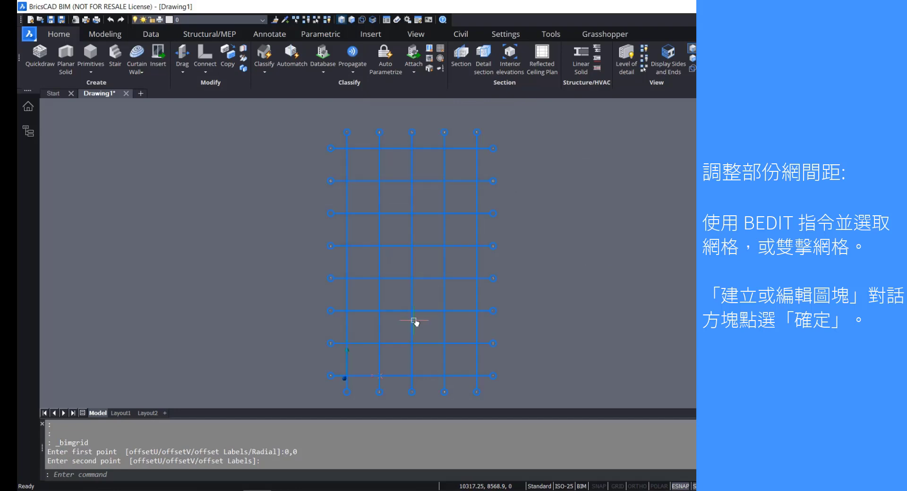
pyautogui.press('Escape')
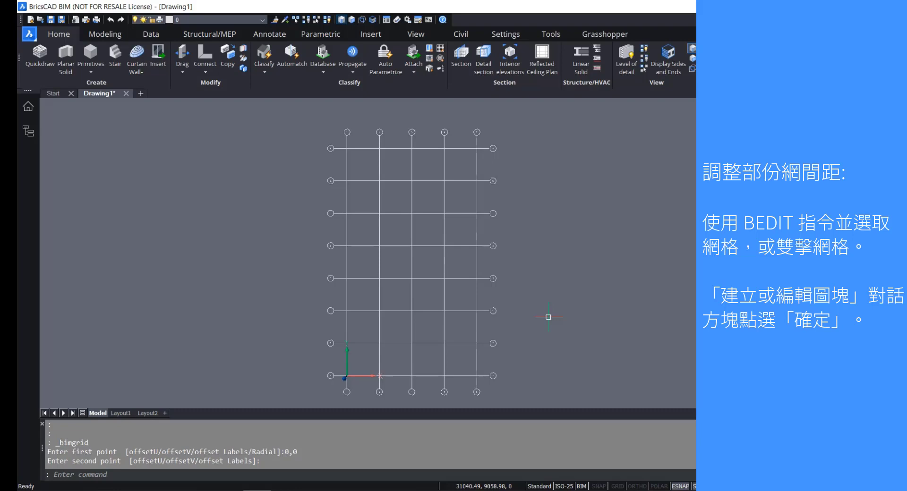
pyautogui.click(548, 317)
pyautogui.click(452, 285)
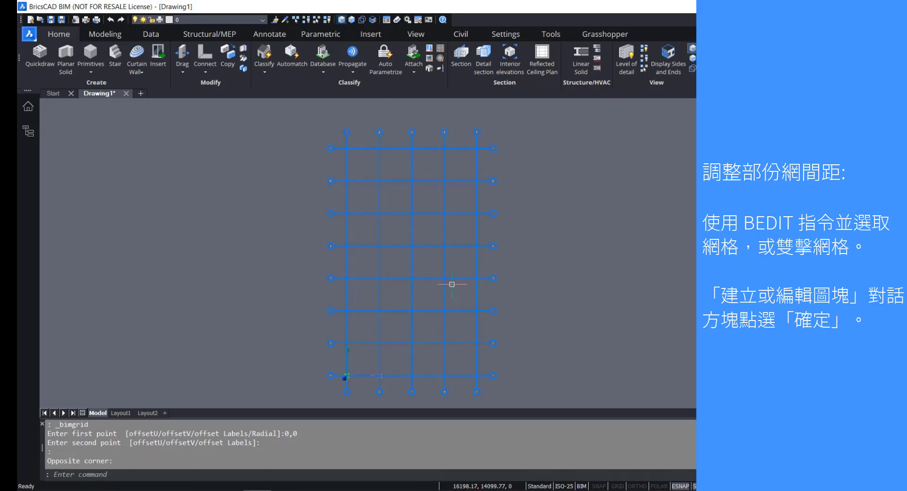
pyautogui.write('BEDIT')
pyautogui.press('Return')
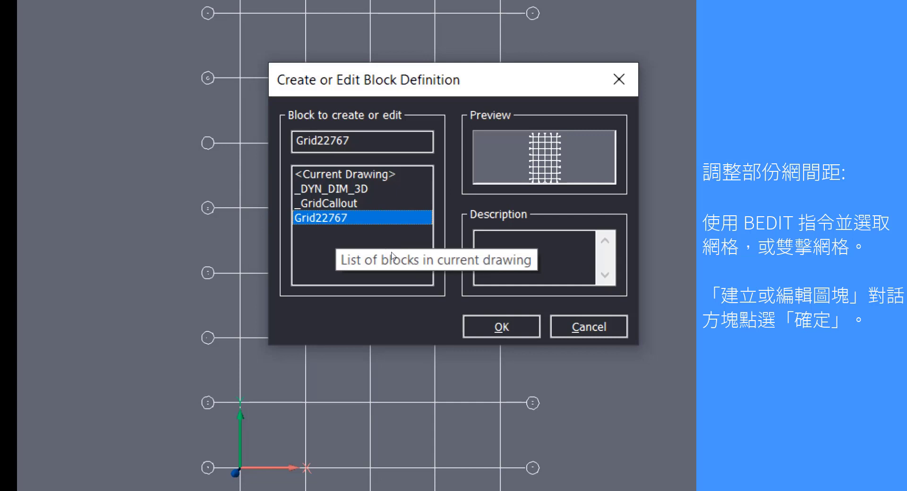
pyautogui.click(501, 327)
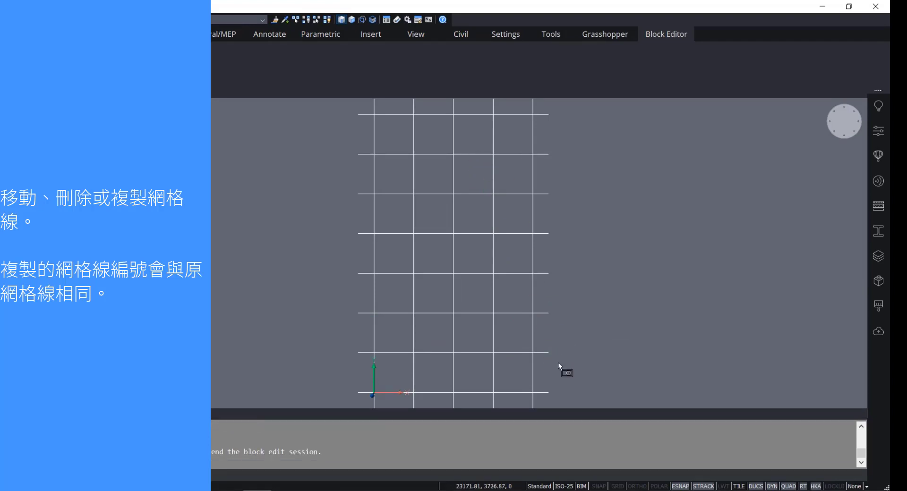
# Move the second horizontal grid line from the bottom down, closer to the lowest grid line.
pyautogui.click(546, 352)
pyautogui.write('m')
pyautogui.press('Return')
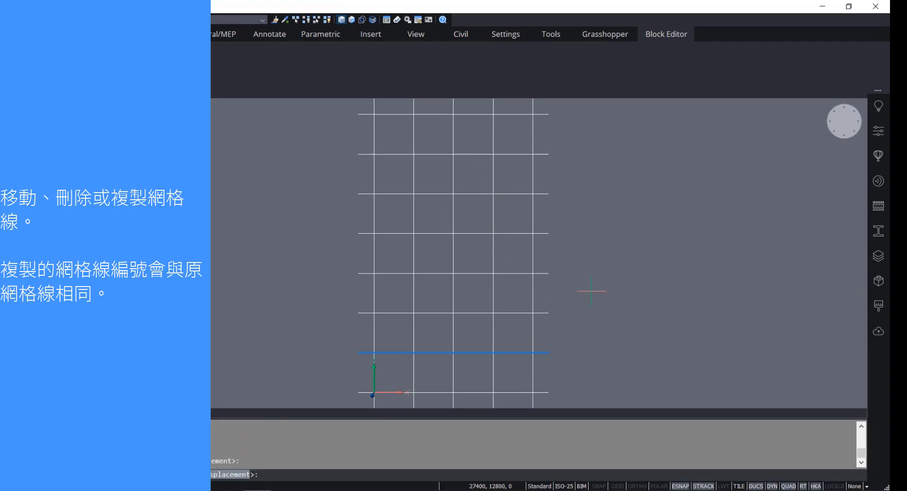
pyautogui.click(587, 292)
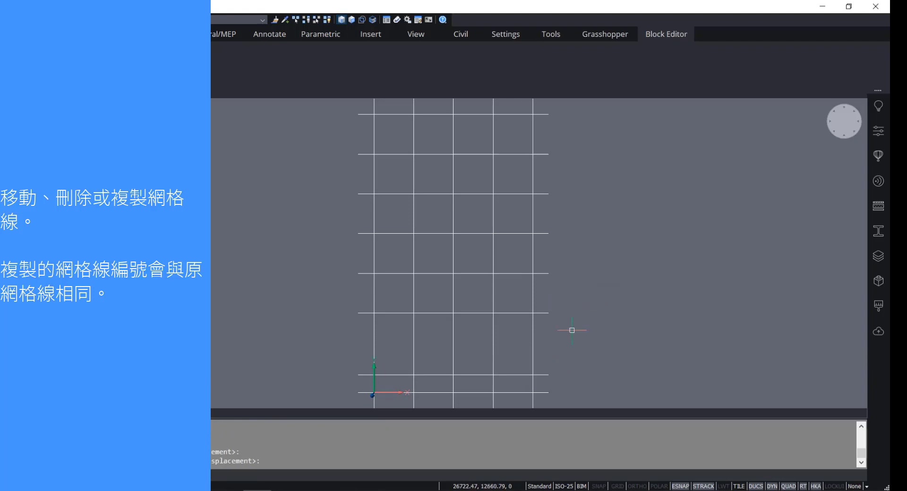
# Copy the second-lowest horizontal grid line about 3200 mm upward in the block.
pyautogui.click(513, 374)
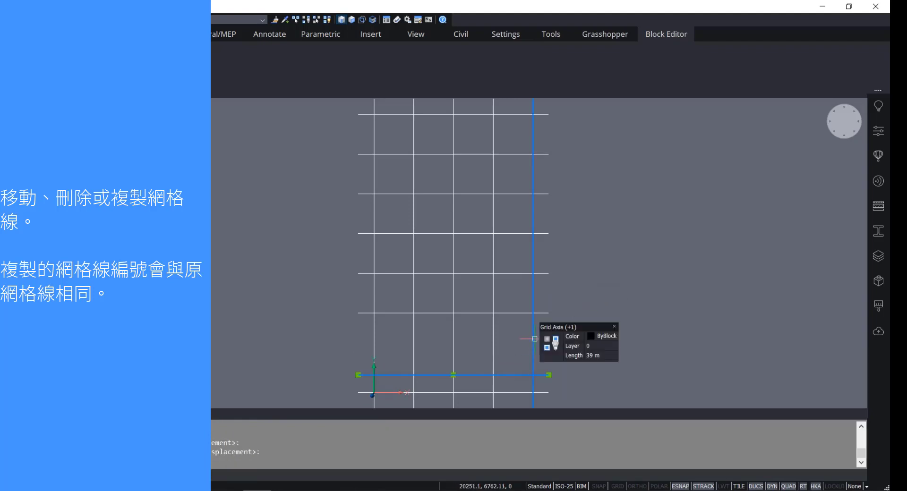
pyautogui.press('Return')
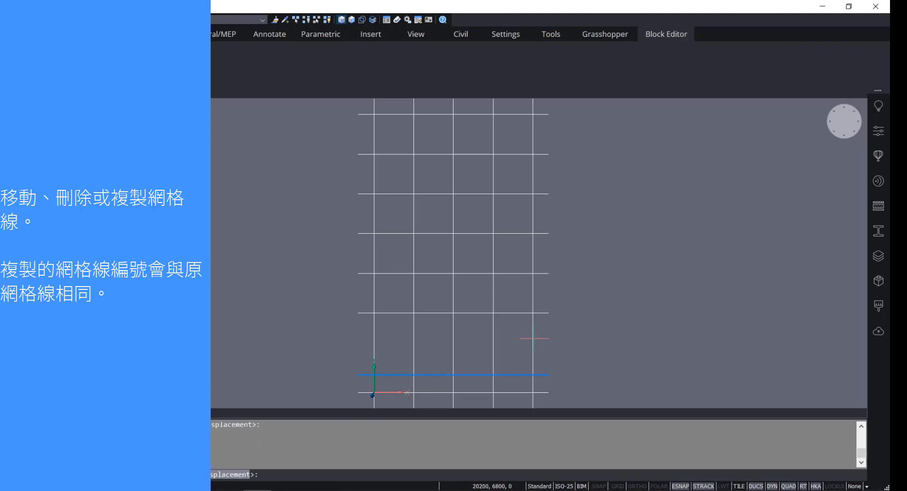
pyautogui.click(575, 375)
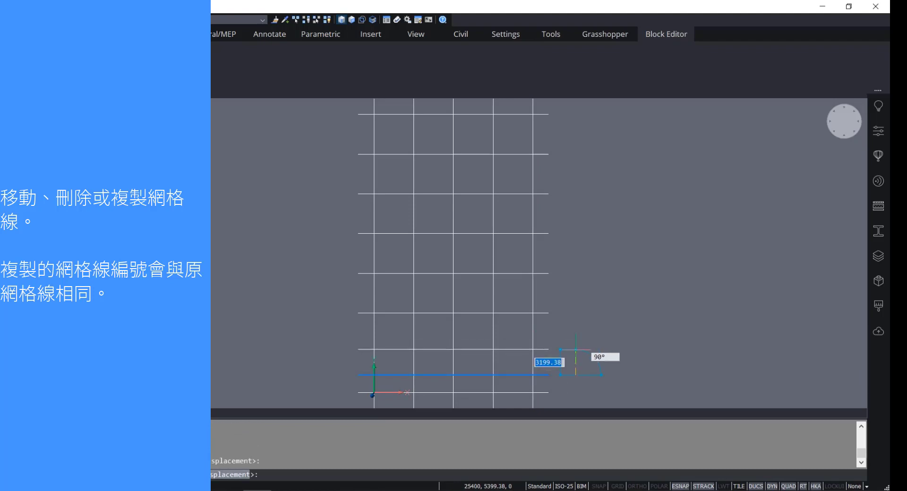
pyautogui.click(575, 350)
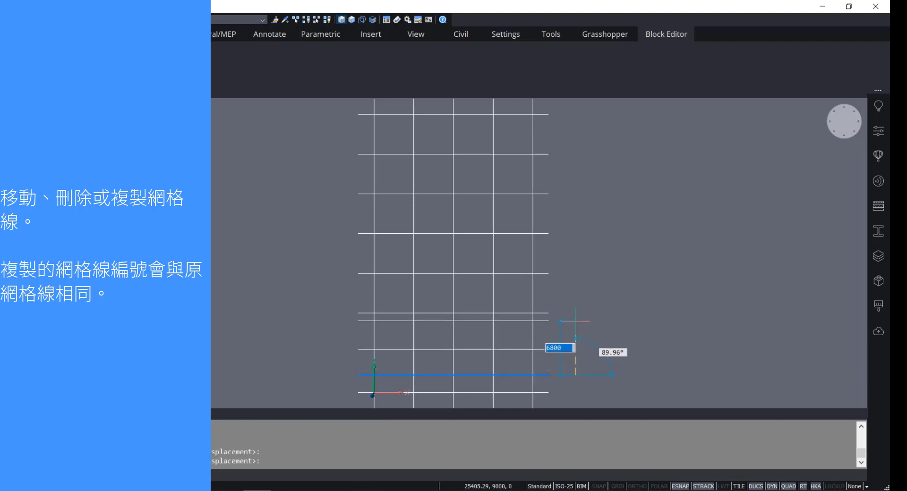
pyautogui.press('Escape')
# Examine the BIM axis type and number properties of the copied grid line and of its original.
pyautogui.click(503, 350)
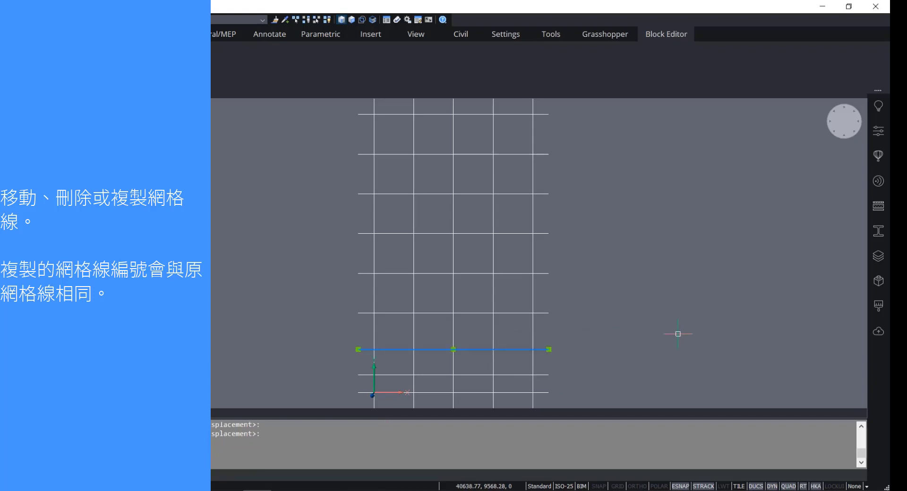
pyautogui.click(879, 133)
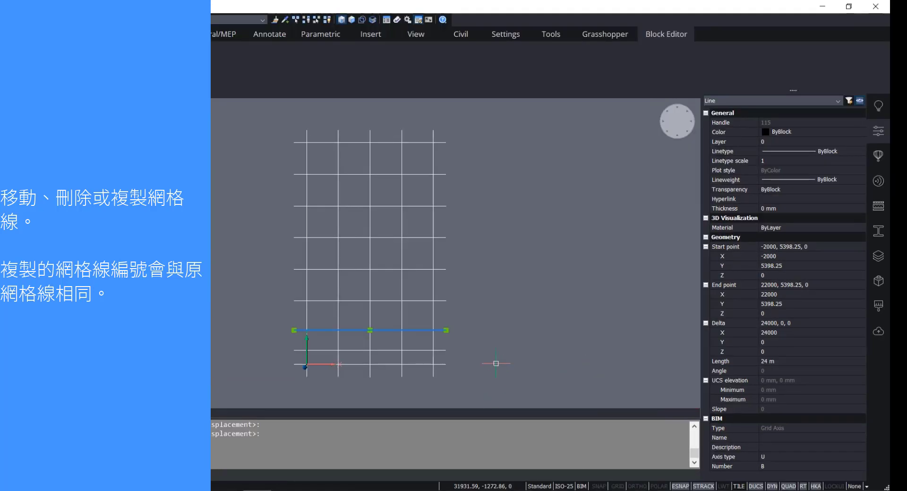
pyautogui.press('Escape')
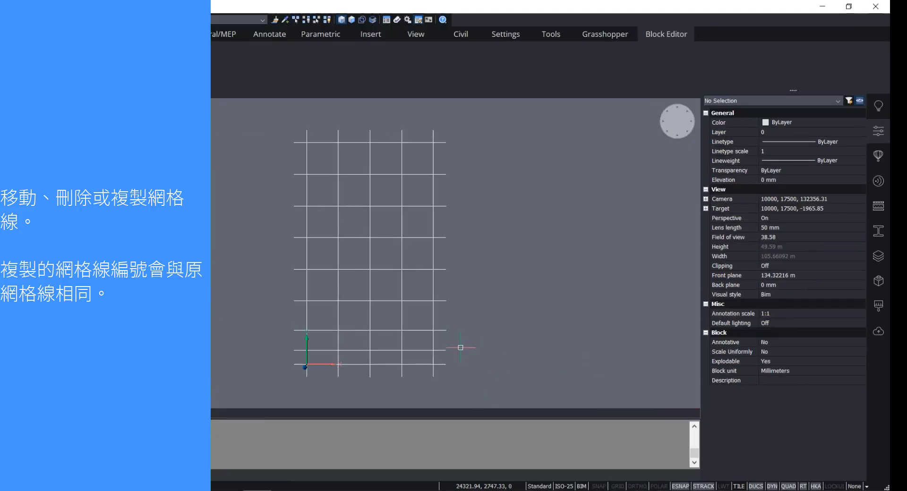
pyautogui.click(444, 350)
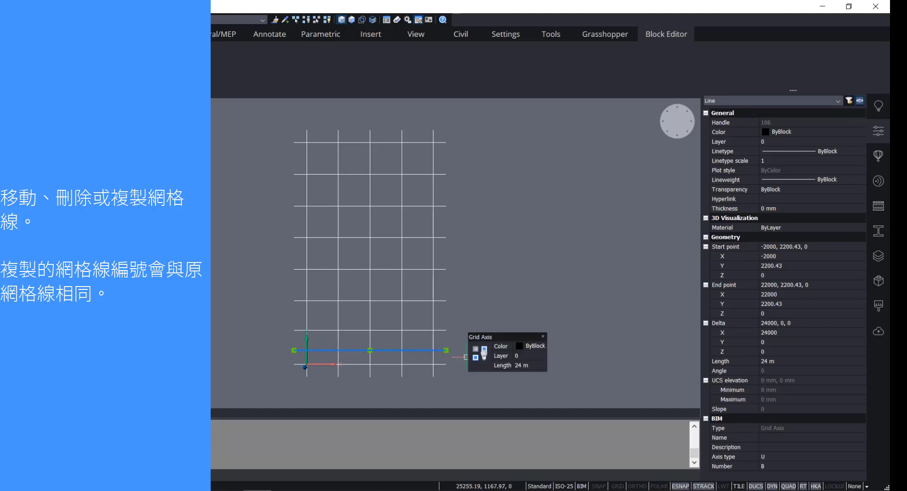
pyautogui.press('Escape')
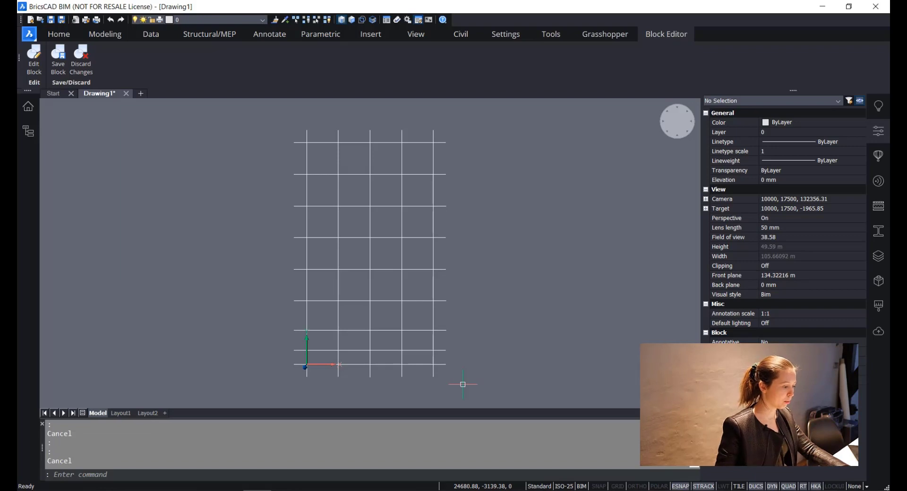
# Begin renumbering all horizontal grid lines with the NUMBER command, using letters as the number style.
pyautogui.write('NUMBER')
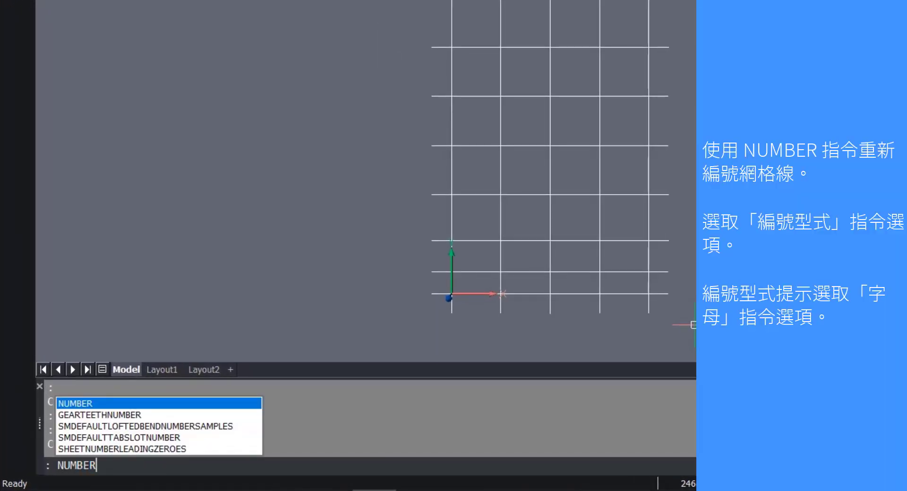
pyautogui.press('Return')
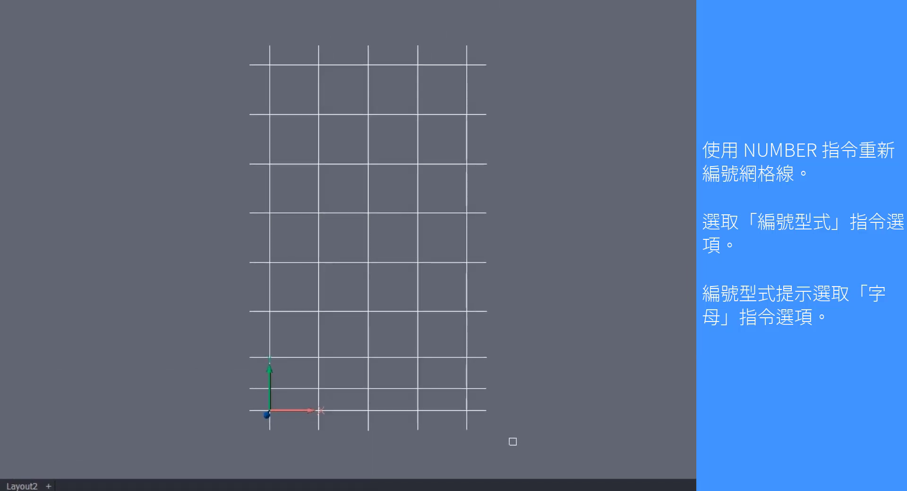
pyautogui.click(512, 442)
pyautogui.click(471, 53)
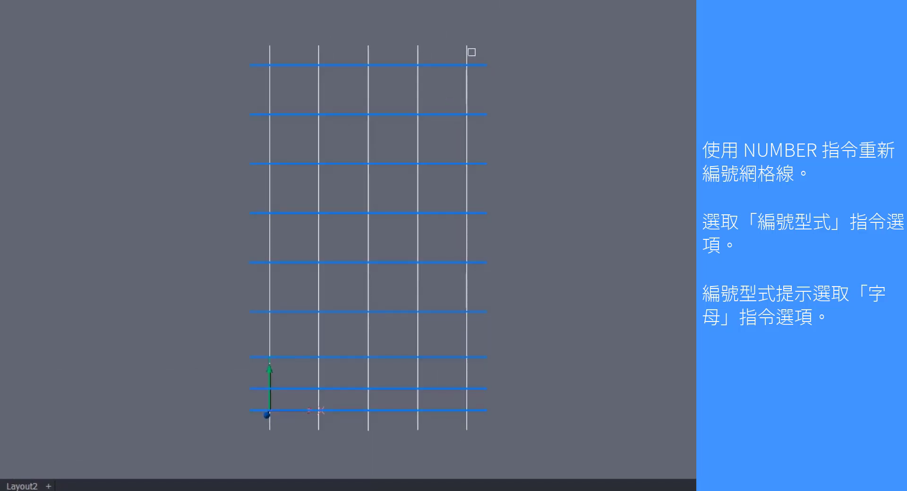
pyautogui.press('Return')
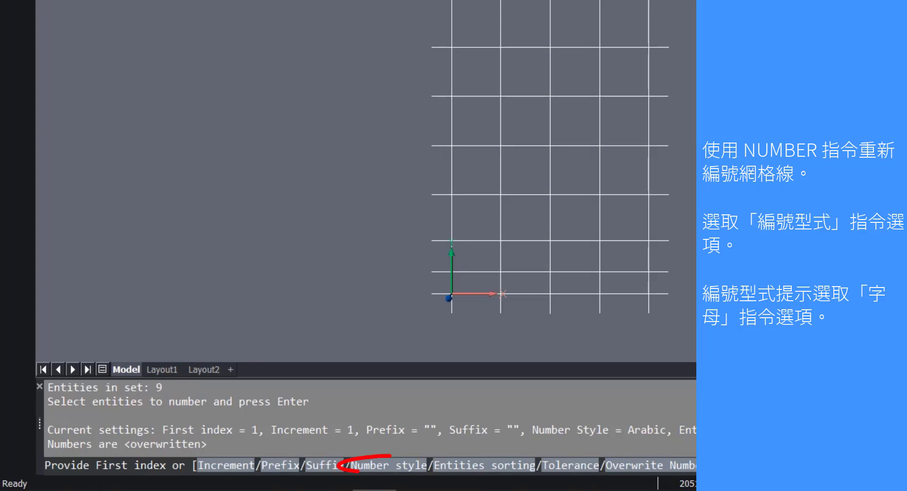
pyautogui.click(388, 466)
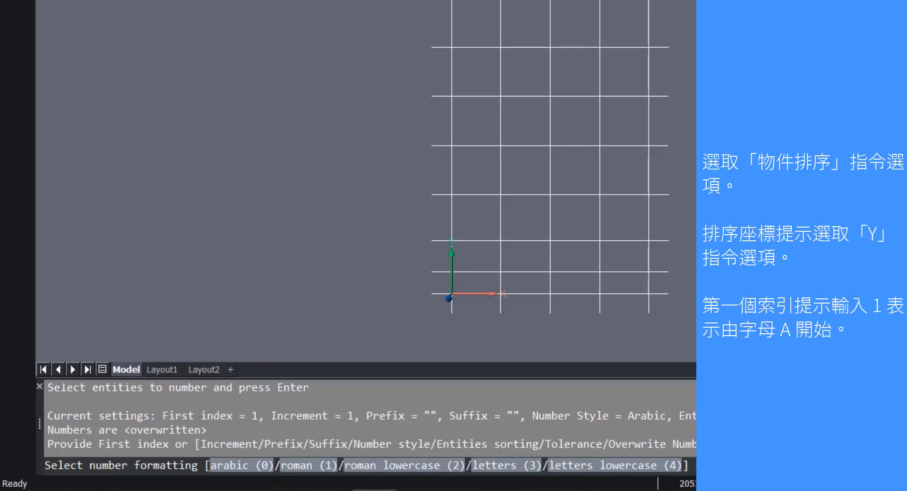
pyautogui.click(506, 466)
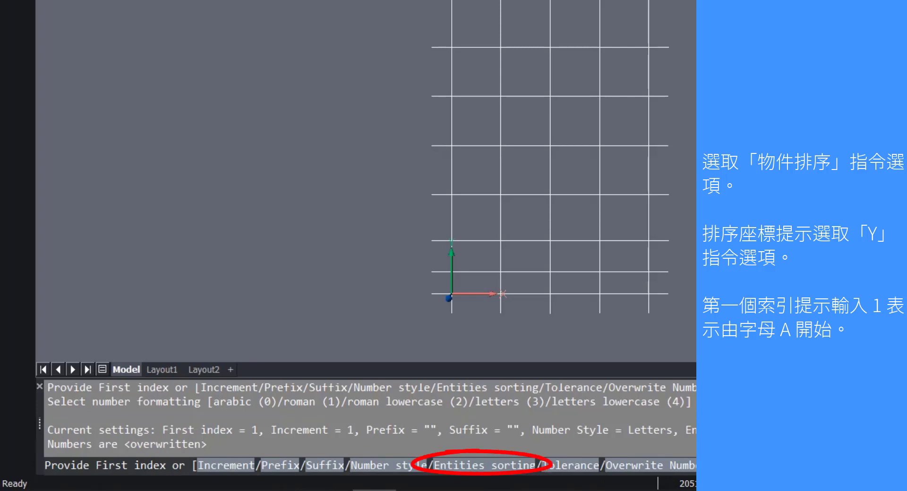
# Sort the selected grid lines by their Y coordinate and number them starting at index 1.
pyautogui.press('Return')
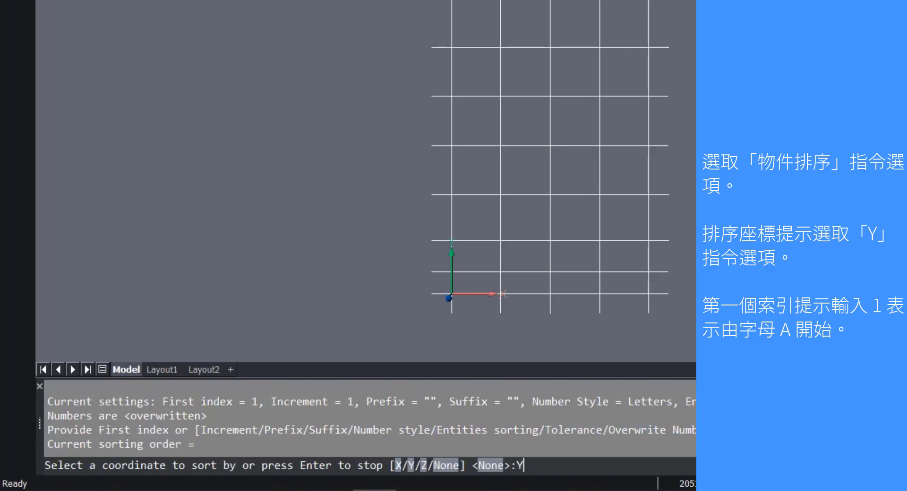
pyautogui.press('Return')
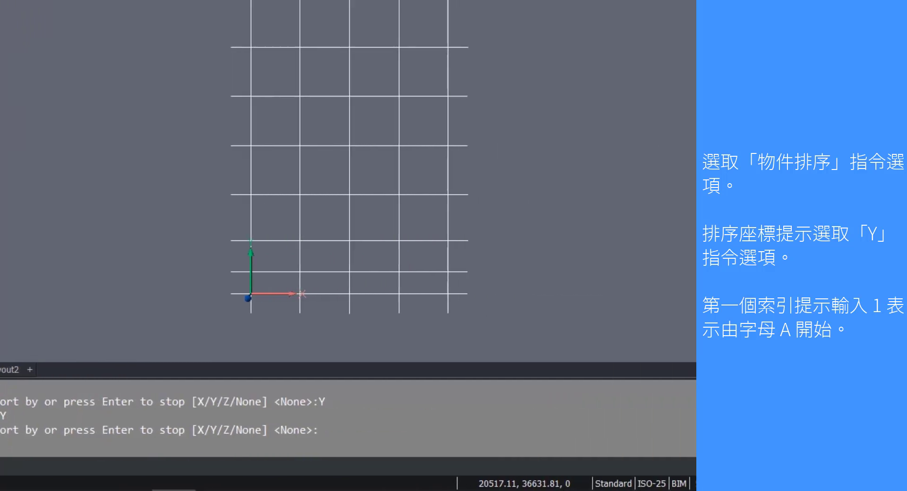
pyautogui.press('Return')
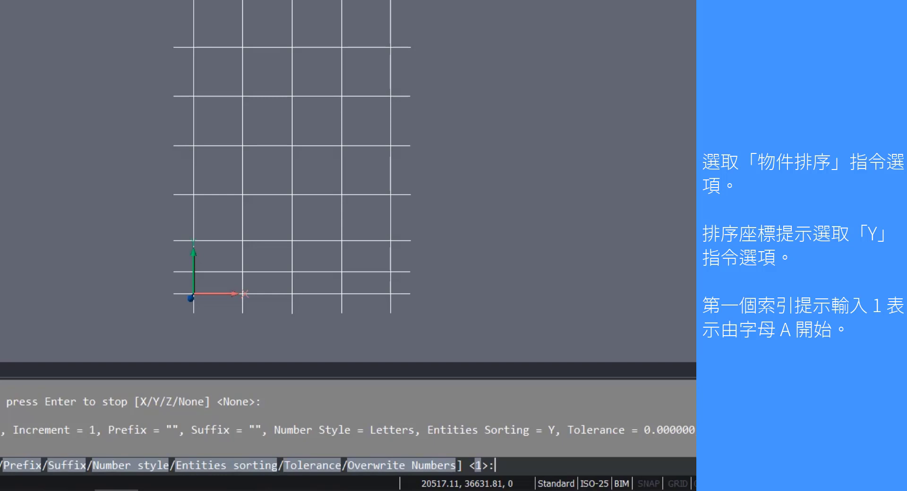
pyautogui.press('Return')
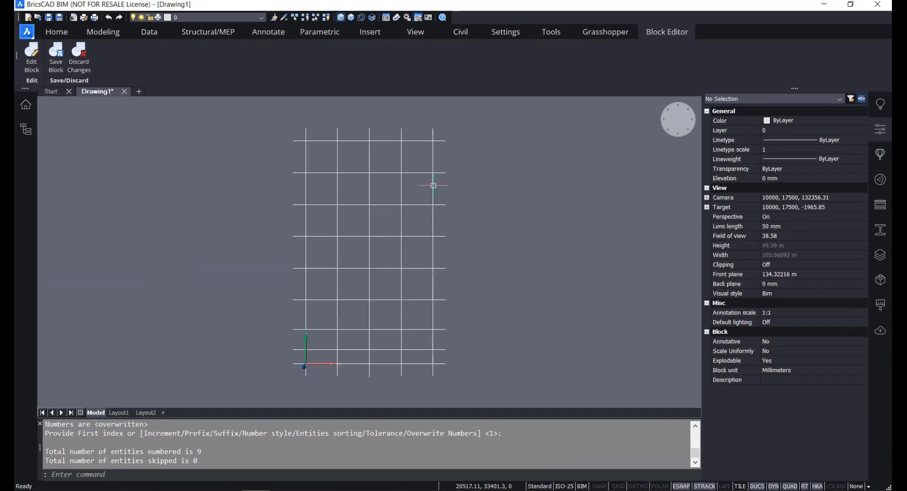
# Check the axis numbers of the lowest horizontal grid lines one by one in their properties.
pyautogui.click(444, 364)
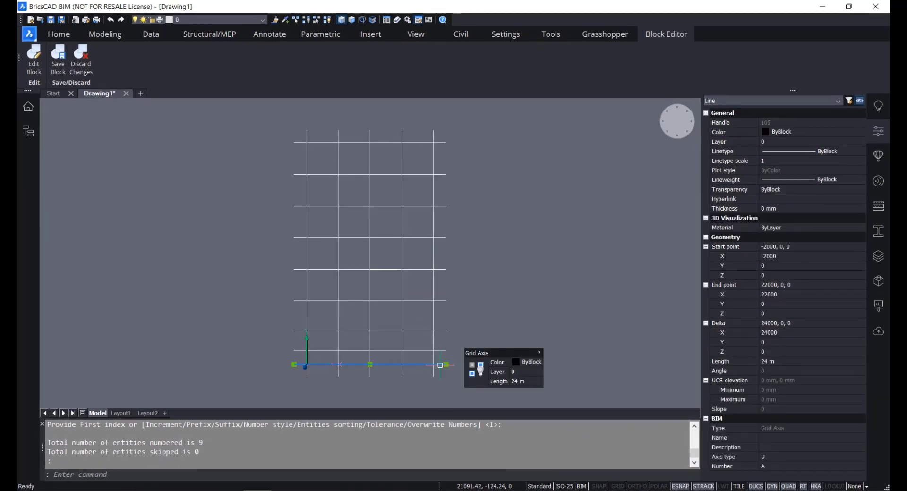
pyautogui.click(443, 351)
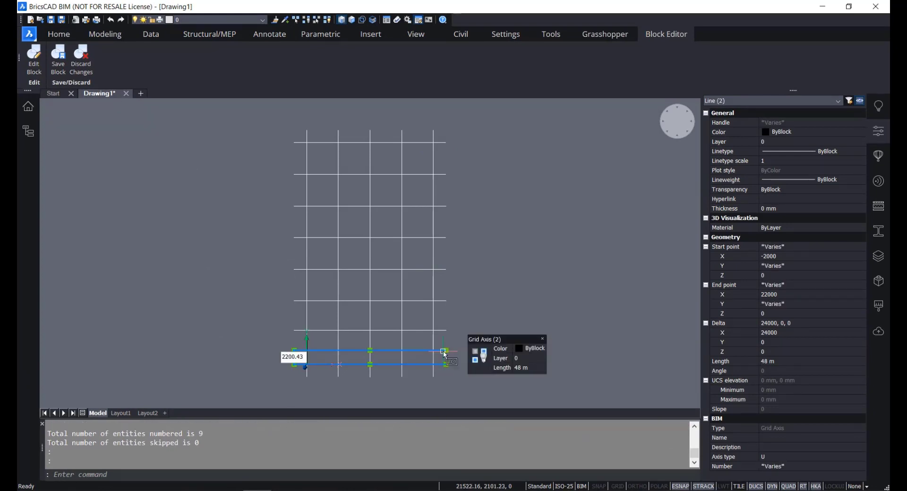
pyautogui.press('Escape')
pyautogui.click(443, 351)
pyautogui.press('Escape')
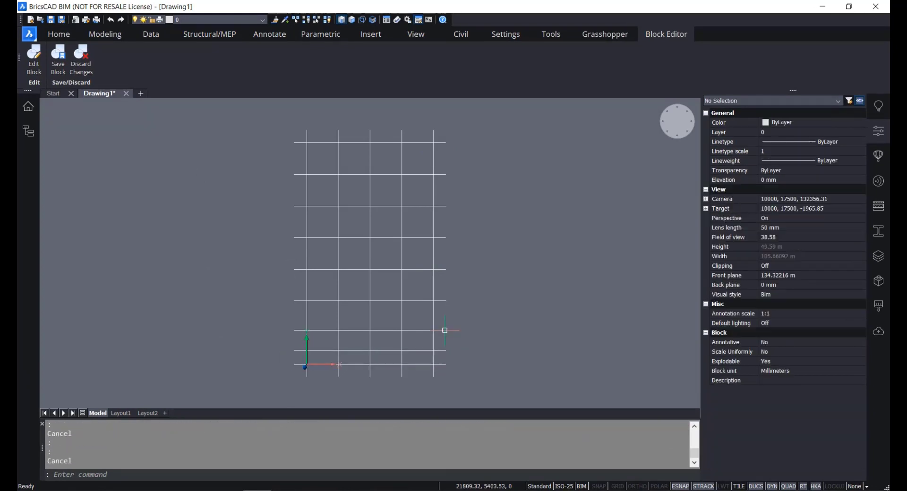
pyautogui.click(445, 330)
pyautogui.press('Escape')
pyautogui.click(444, 298)
pyautogui.click(443, 301)
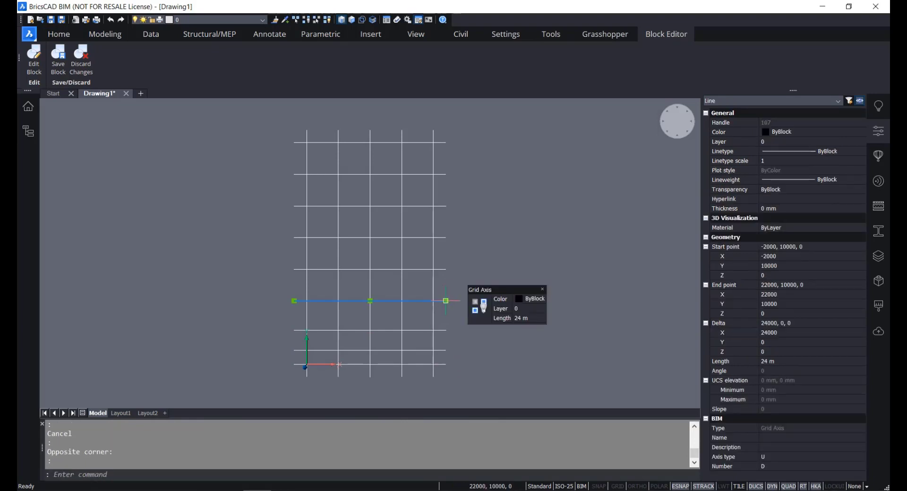
pyautogui.press('Escape')
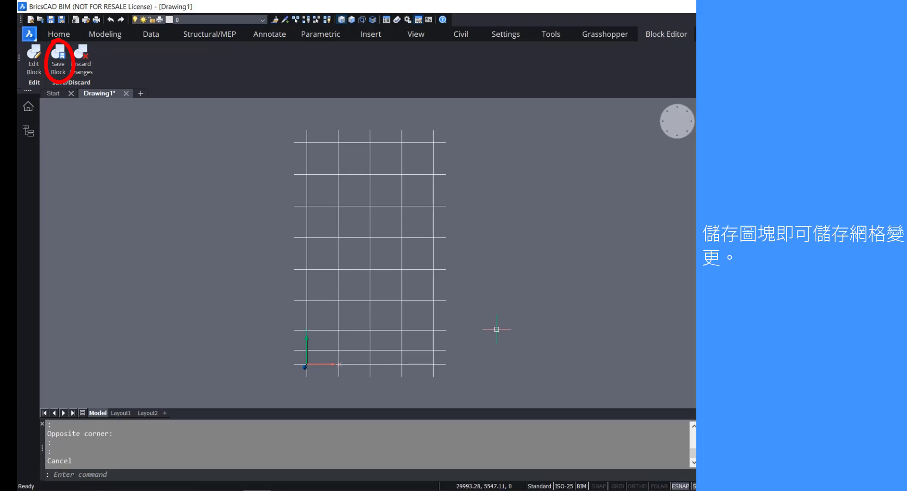
# Undo the renumbering, the copied line, the moved line and the block editing to restore the original grid.
pyautogui.hotkey('ctrl', 'z')
pyautogui.hotkey('ctrl', 'z')
pyautogui.hotkey('ctrl', 'z')
pyautogui.hotkey('ctrl', 'z')
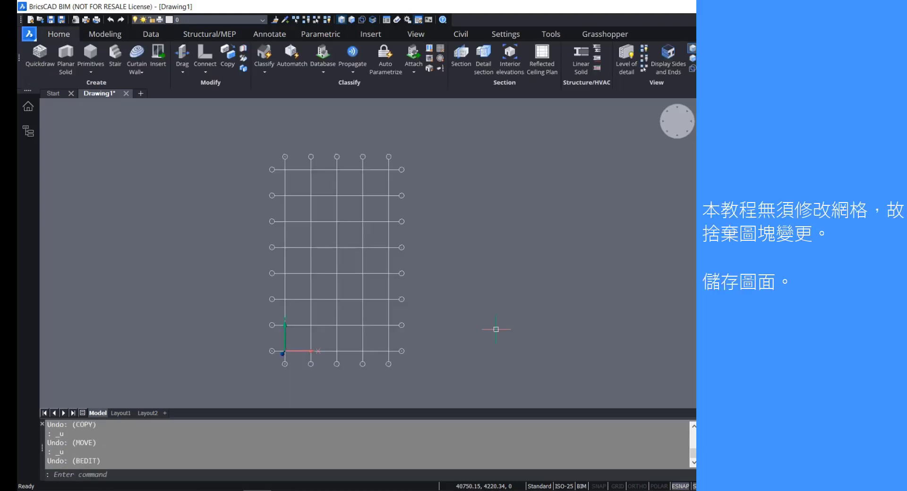
# Save the drawing to the Desktop under the file name SteelHall.dwg.
pyautogui.moveTo(355, 314); pyautogui.dragTo(394, 303, button='middle')
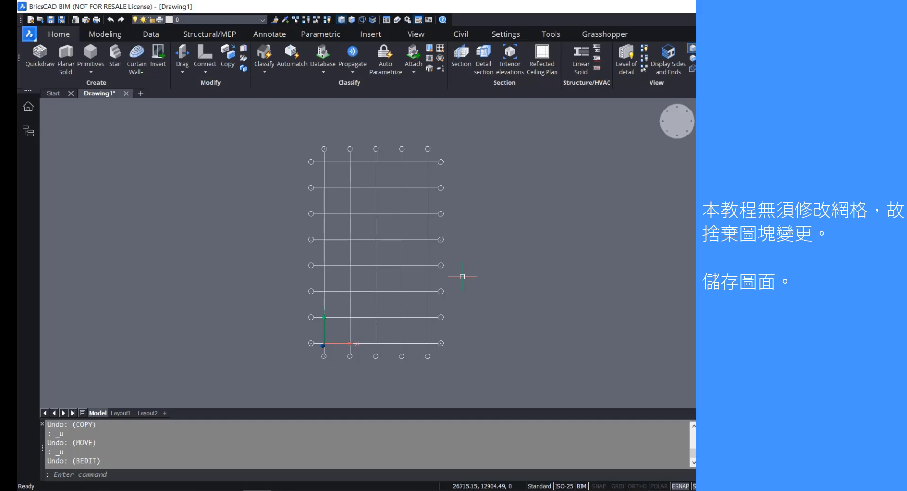
pyautogui.hotkey('ctrl', 's')
pyautogui.click(307, 343)
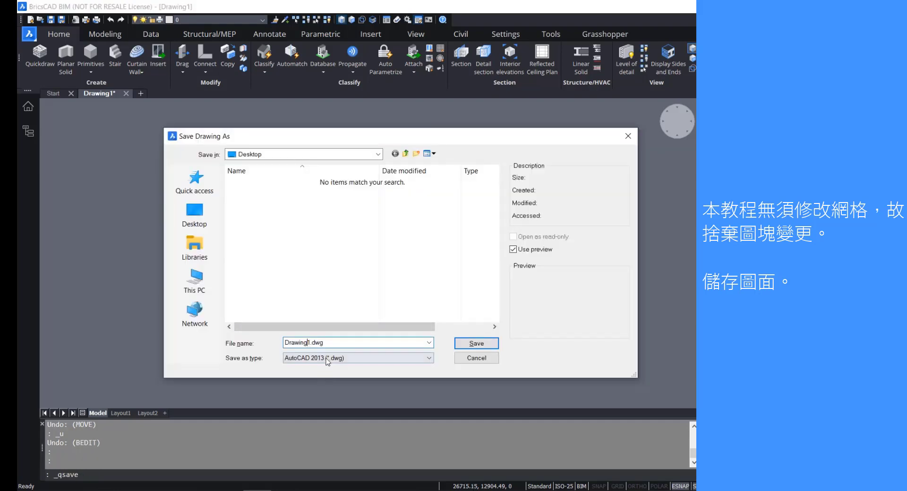
pyautogui.press('BackSpace')
pyautogui.press('BackSpace')
pyautogui.press('BackSpace')
pyautogui.press('BackSpace')
pyautogui.press('BackSpace')
pyautogui.press('BackSpace')
pyautogui.press('BackSpace')
pyautogui.write('S')
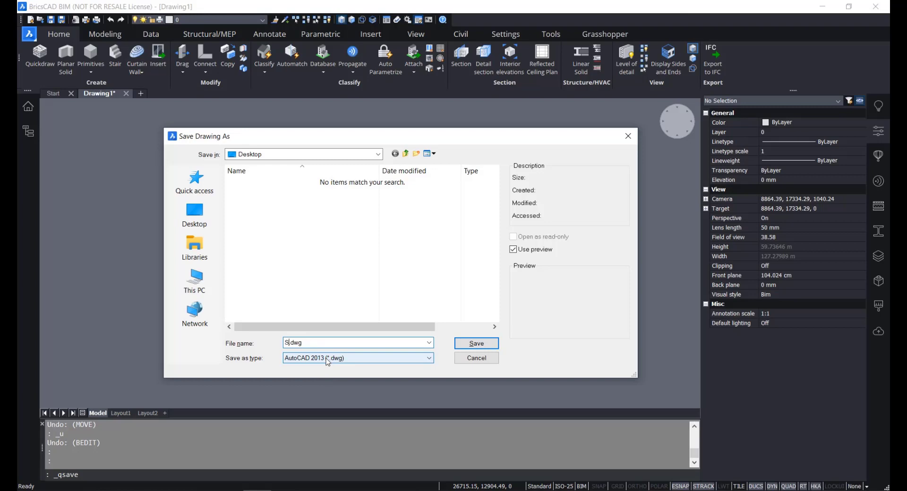
pyautogui.write('teelHall')
pyautogui.press('Return')
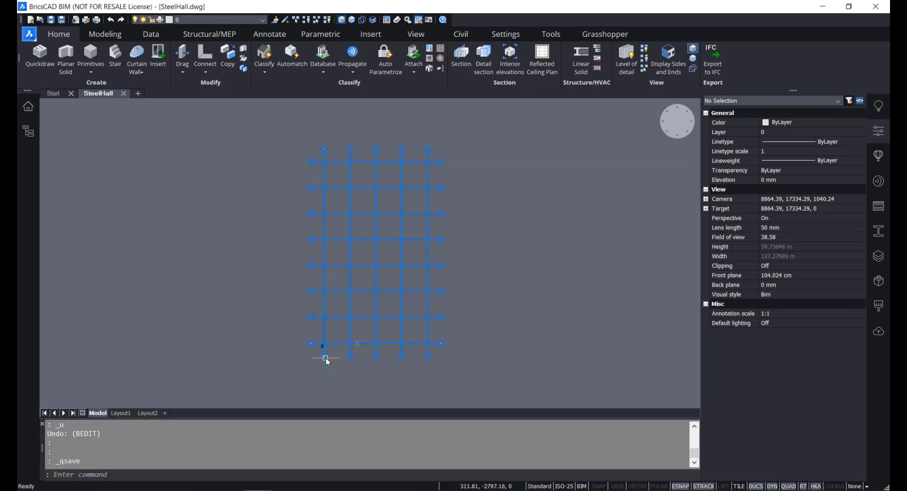
pyautogui.click(29, 36)
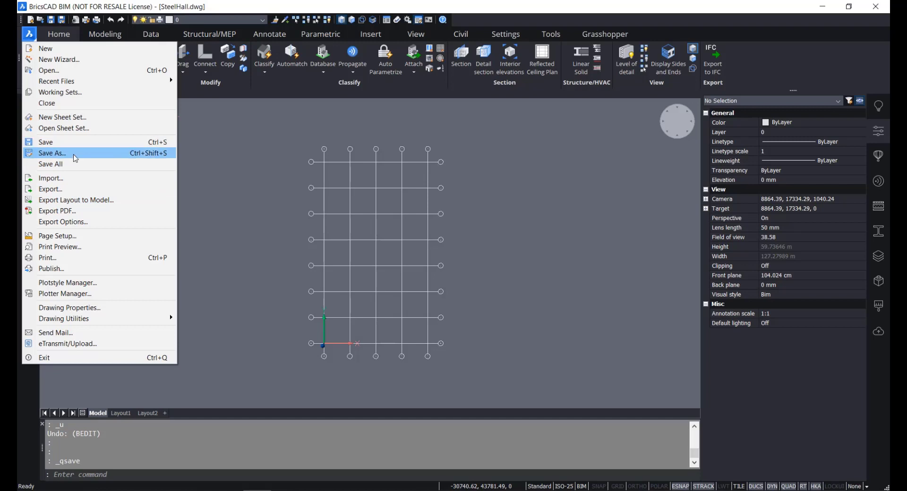
pyautogui.click(219, 203)
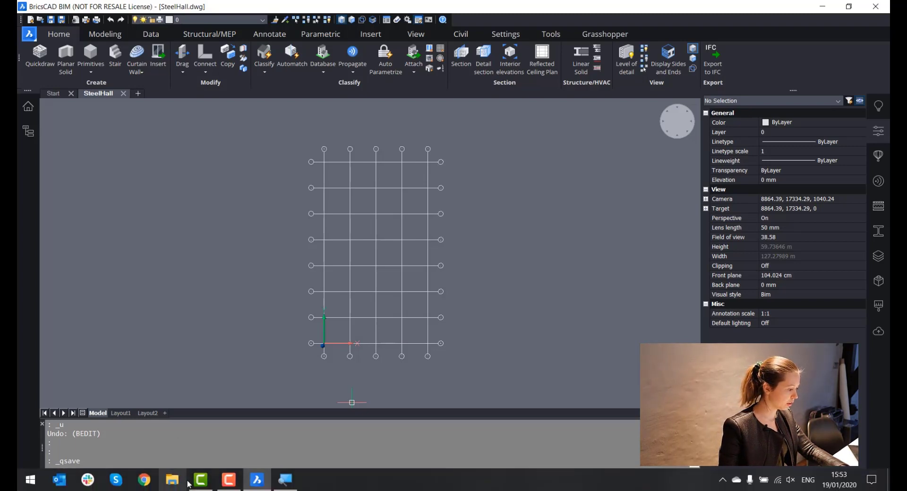
# Switch to File Explorer and open the Structural modeling folder inside Training V20, Intermediate files.
pyautogui.click(172, 486)
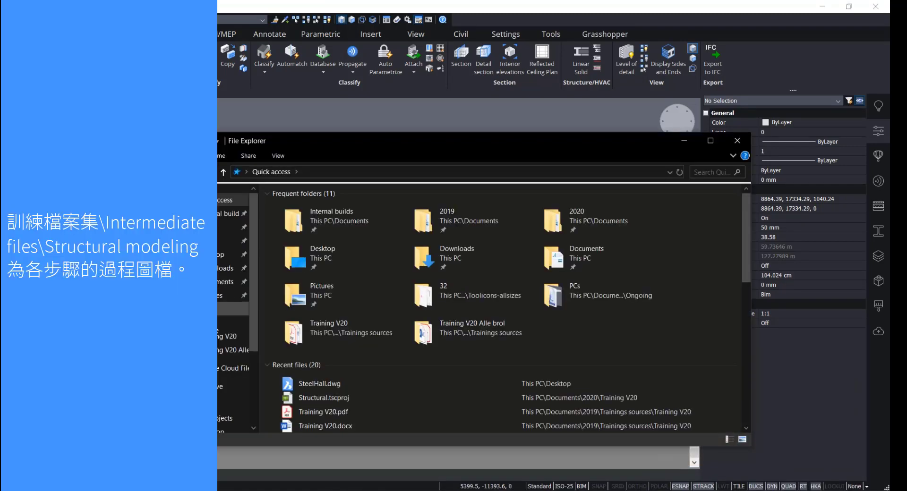
pyautogui.click(226, 336)
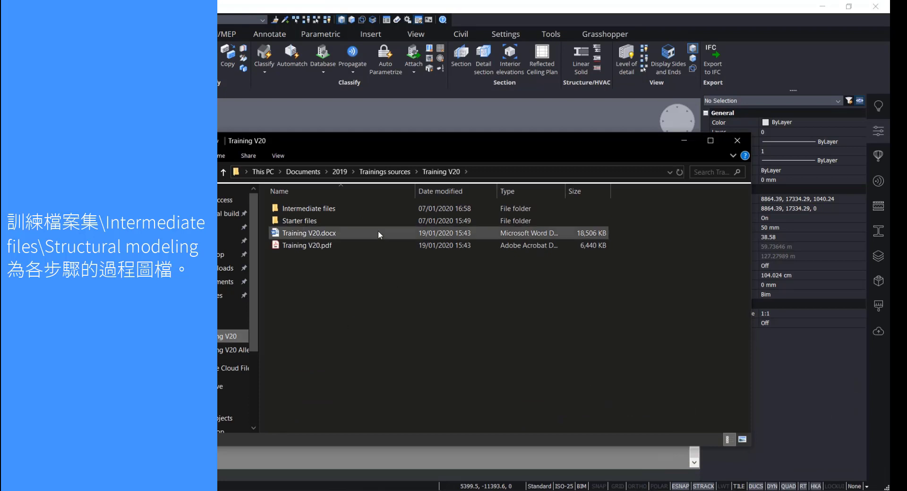
pyautogui.click(333, 213)
pyautogui.doubleClick(333, 213)
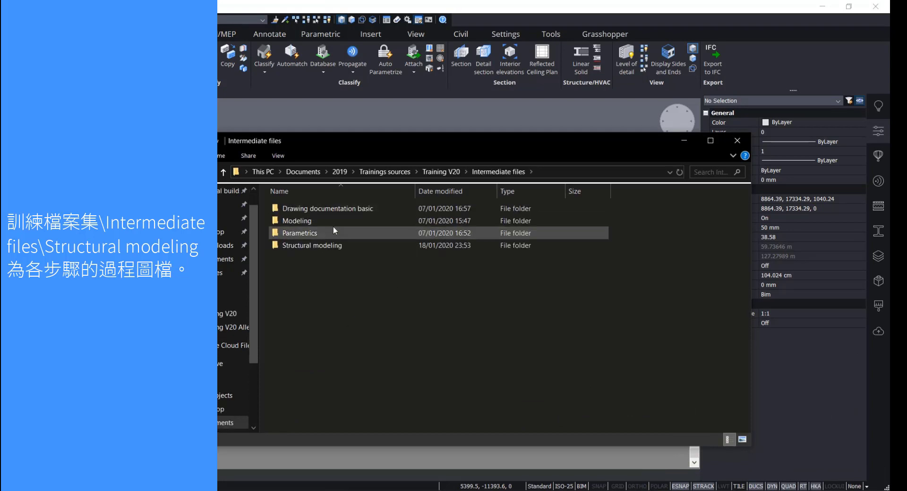
pyautogui.click(339, 247)
pyautogui.doubleClick(339, 246)
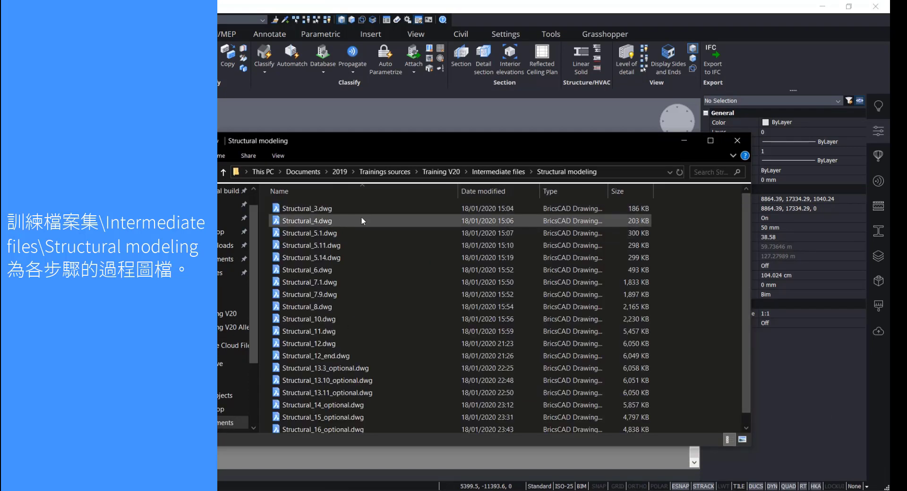
# Look through the list of intermediate Structural drawings, then close the folder window to return to the SteelHall drawing.
pyautogui.scroll(-1, 363, 220)
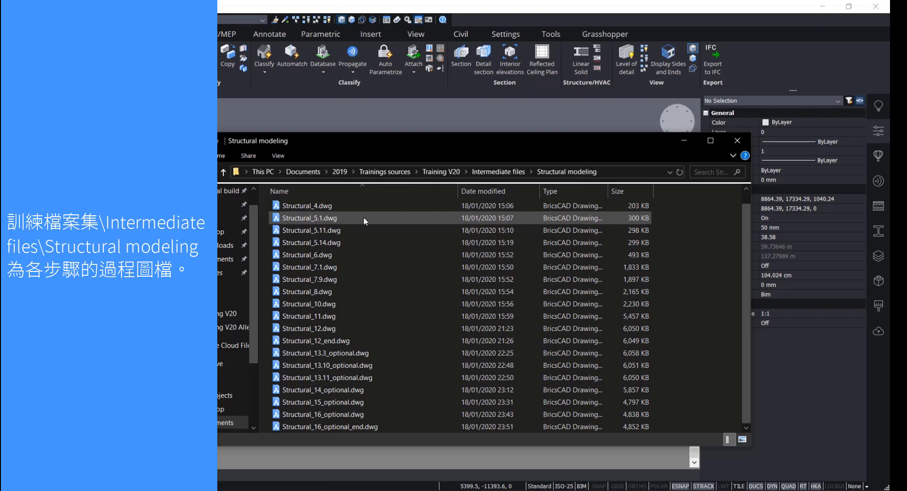
pyautogui.scroll(1, 390, 307)
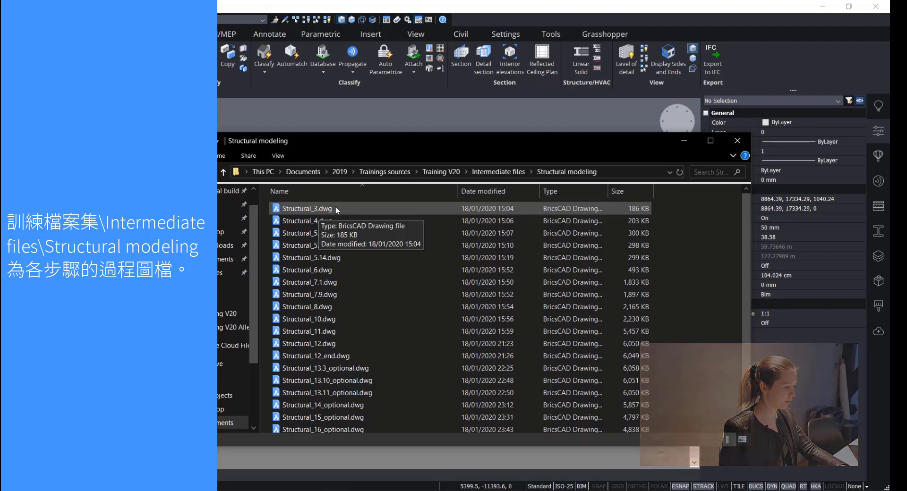
pyautogui.click(737, 140)
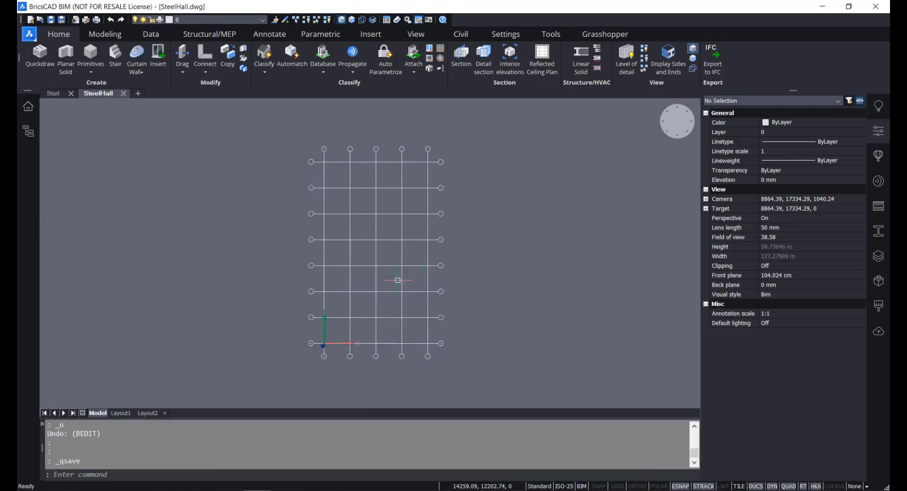
# Draw a box about 30500 by 45000 mm enclosing the whole grid, extending 500 mm downward from it as a slab.
pyautogui.moveTo(399, 284)
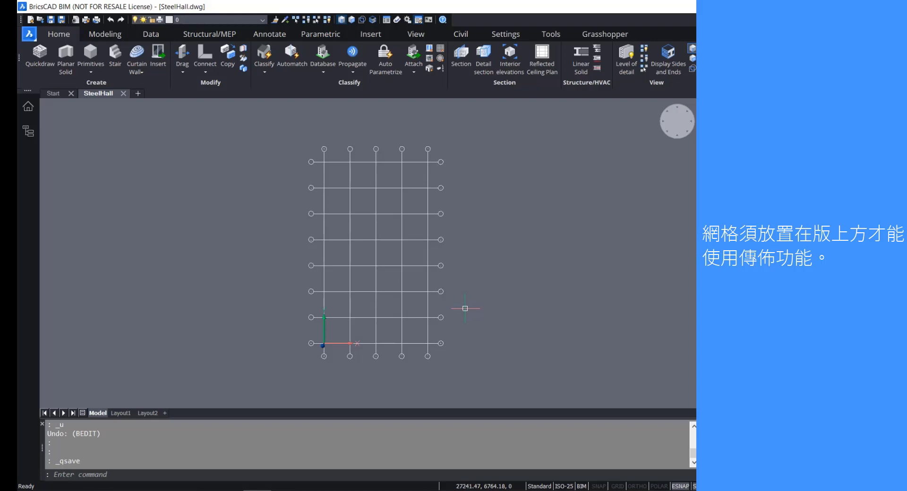
pyautogui.click(90, 52)
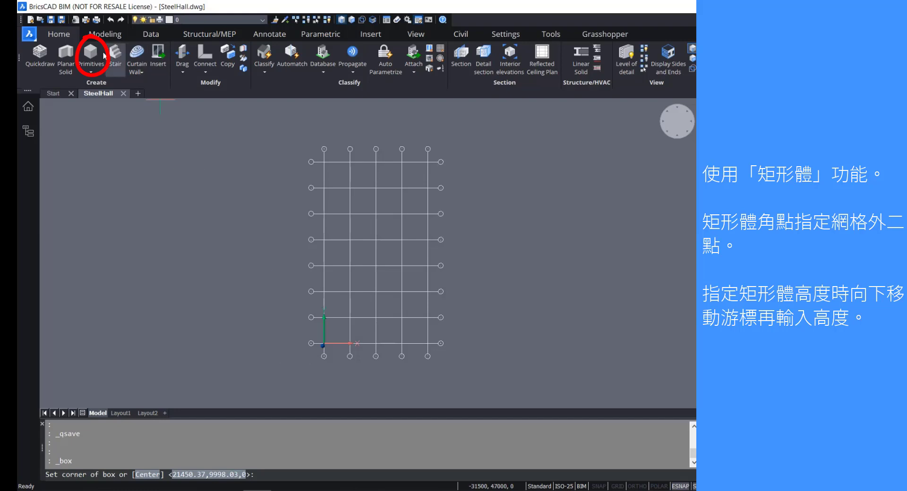
pyautogui.click(298, 369)
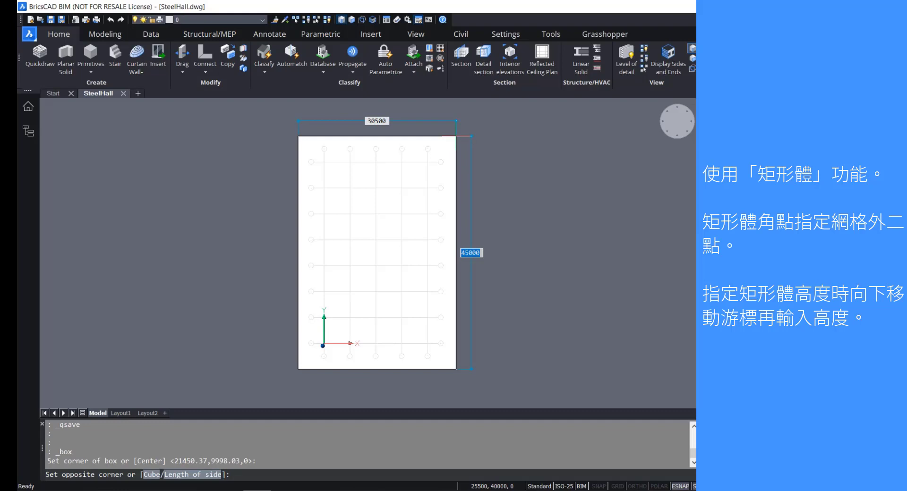
pyautogui.click(455, 136)
pyautogui.moveTo(470, 265)
pyautogui.keyDown('shift'); pyautogui.mouseDown(button='middle')
pyautogui.moveTo(468, 348)
pyautogui.moveTo(469, 260)
pyautogui.moveTo(477, 262)
pyautogui.mouseUp(button='middle'); pyautogui.keyUp('shift')
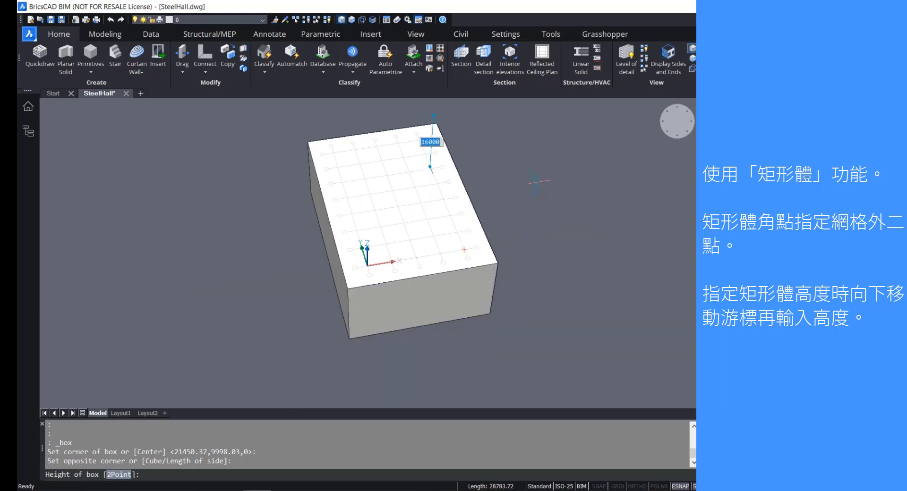
pyautogui.write('500')
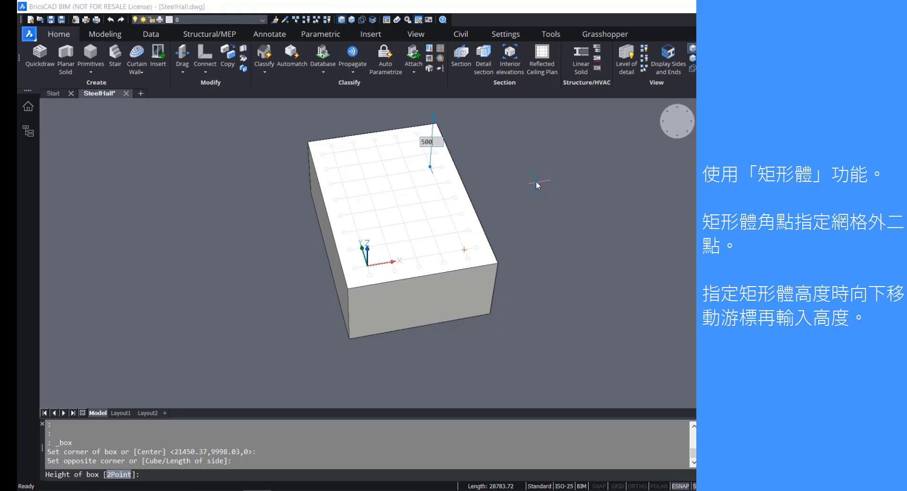
pyautogui.press('Return')
# Change the colour of the grid block on top of the slab to Red, then deselect it.
pyautogui.keyDown('shift'); pyautogui.moveTo(427, 212); pyautogui.dragTo(447, 208, button='middle'); pyautogui.keyUp('shift')
pyautogui.moveTo(447, 211); pyautogui.dragTo(436, 266, button='middle')
pyautogui.scroll(2, 474, 364)
pyautogui.scroll(2, 435, 283)
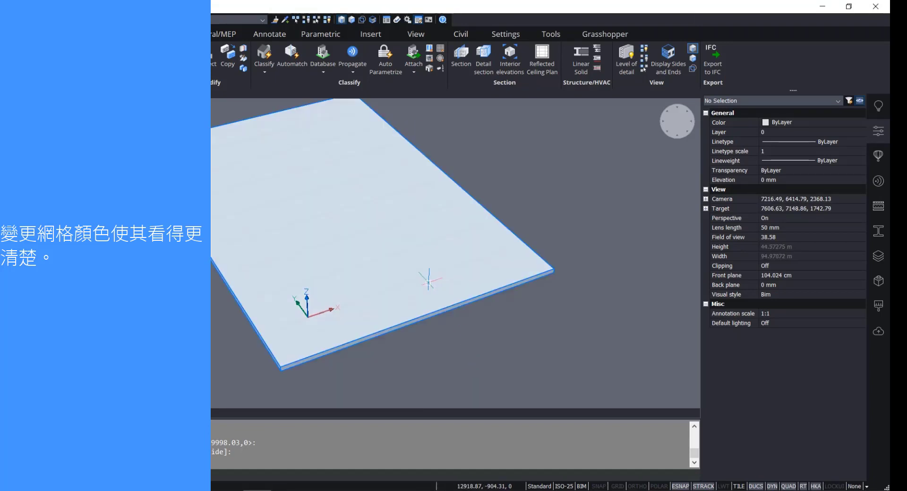
pyautogui.click(417, 280)
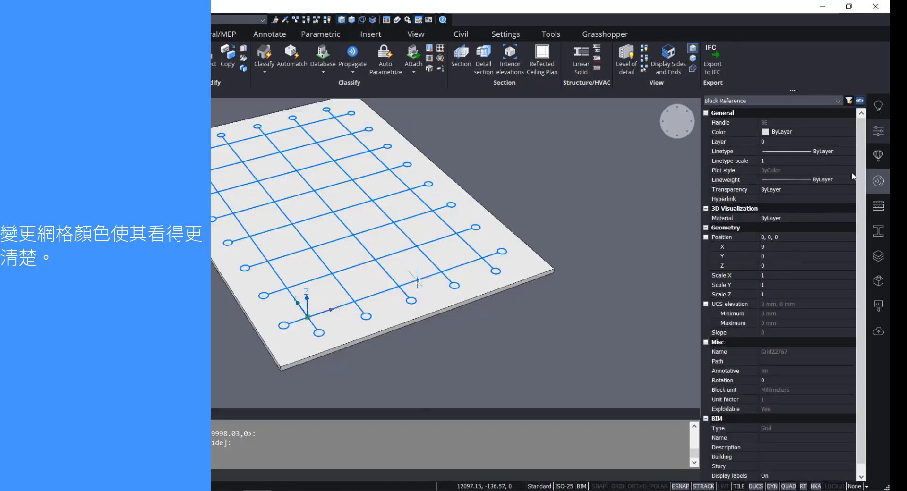
pyautogui.click(826, 137)
pyautogui.click(815, 164)
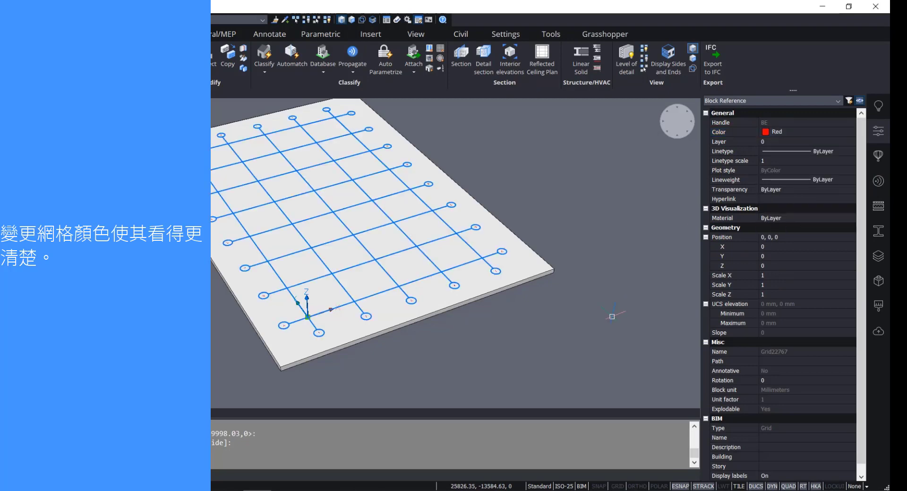
pyautogui.press('Escape')
# Show the BIM Profiles library and restrict it to the Structural Steel domain.
pyautogui.keyDown('shift'); pyautogui.moveTo(512, 335); pyautogui.dragTo(541, 317, button='middle'); pyautogui.keyUp('shift')
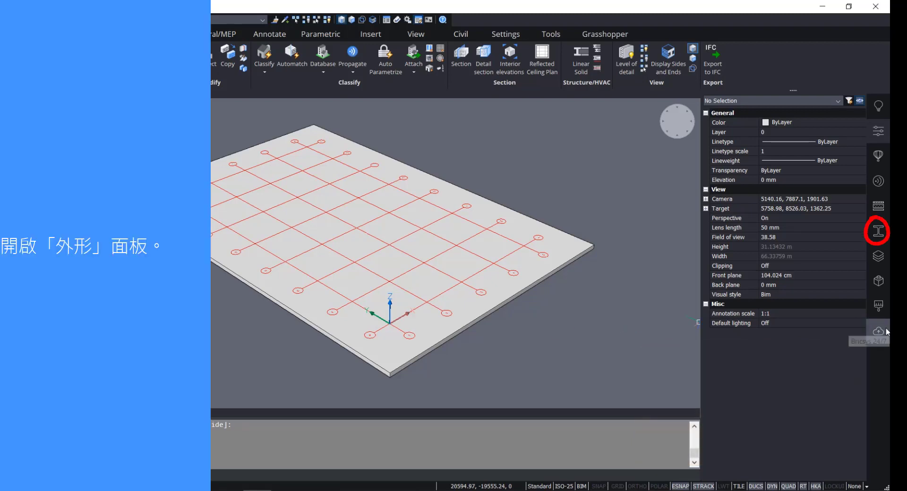
pyautogui.click(875, 229)
pyautogui.scroll(-3, 801, 352)
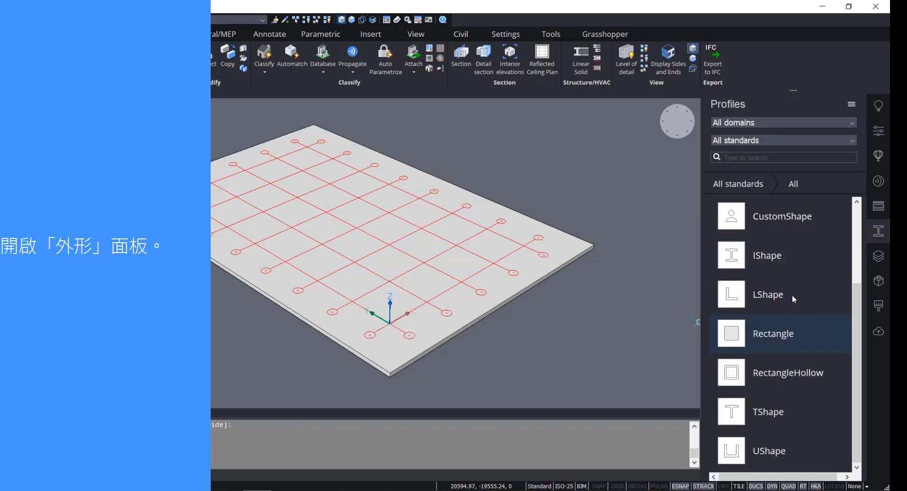
pyautogui.click(772, 123)
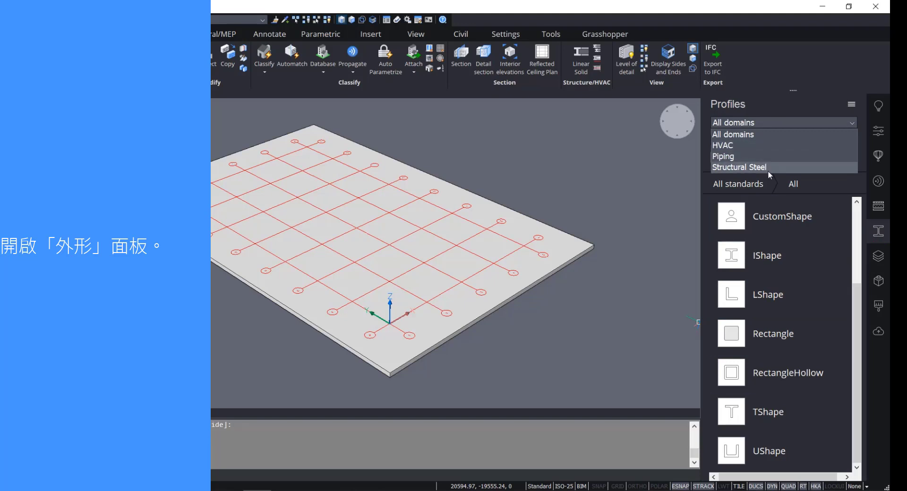
pyautogui.click(767, 167)
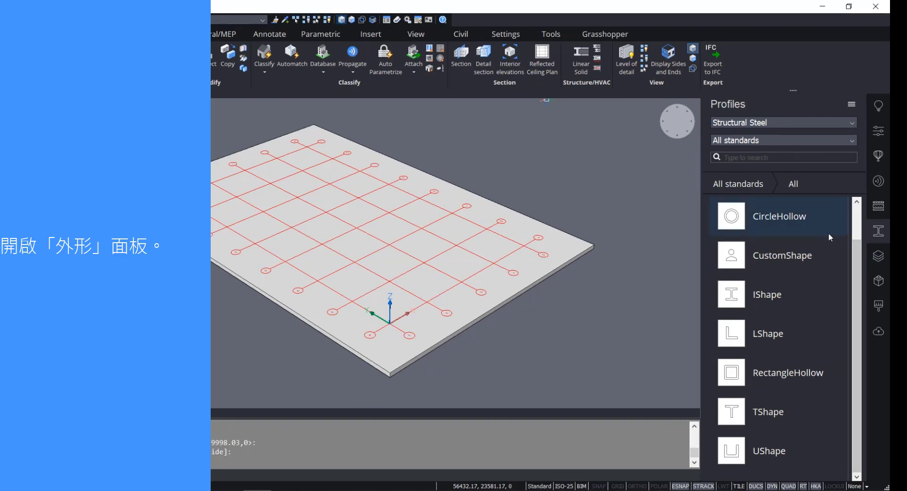
# Check the list of available panels for the BIM Profiles entry and dismiss it without changing anything.
pyautogui.rightClick(796, 52)
pyautogui.moveTo(816, 64)
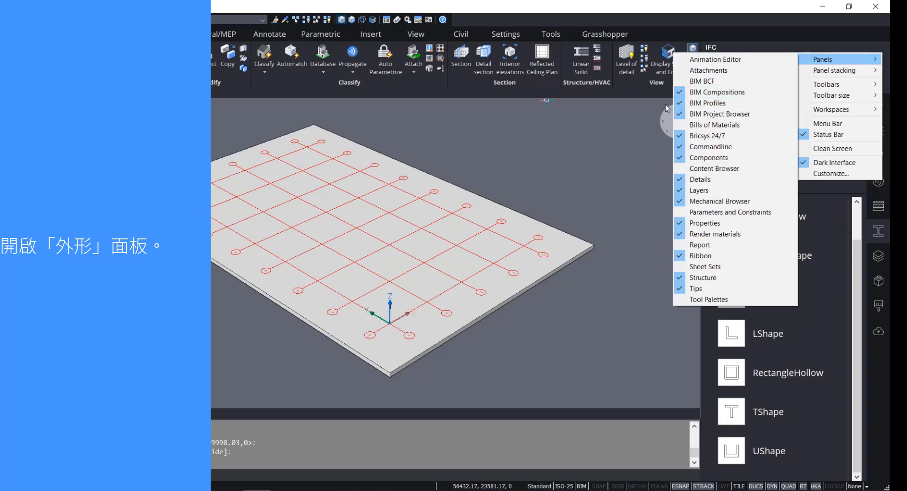
pyautogui.click(620, 174)
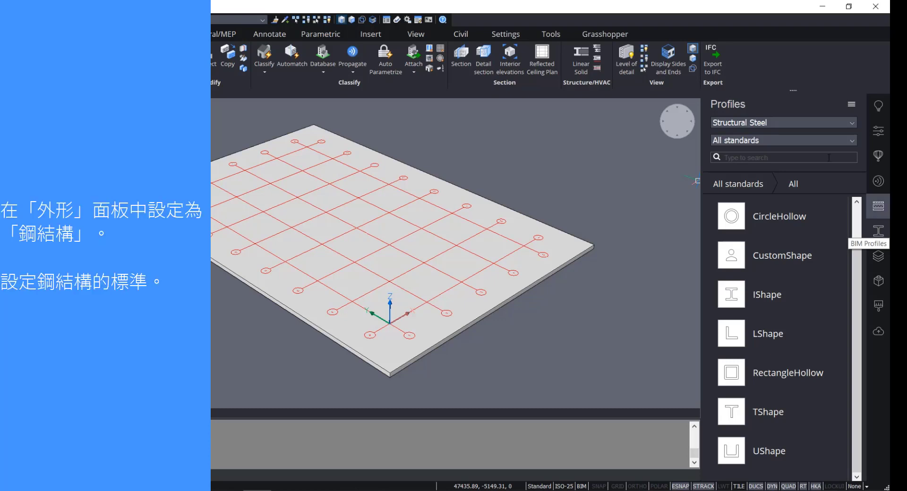
# Filter the profiles to the Structural Steel domain and the EURO standard, and open the IShape profiles.
pyautogui.click(768, 123)
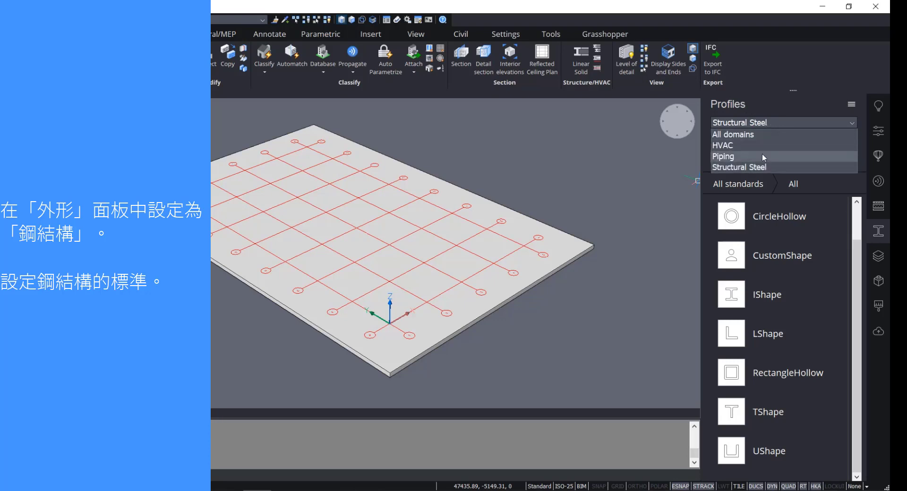
pyautogui.click(762, 168)
pyautogui.click(759, 140)
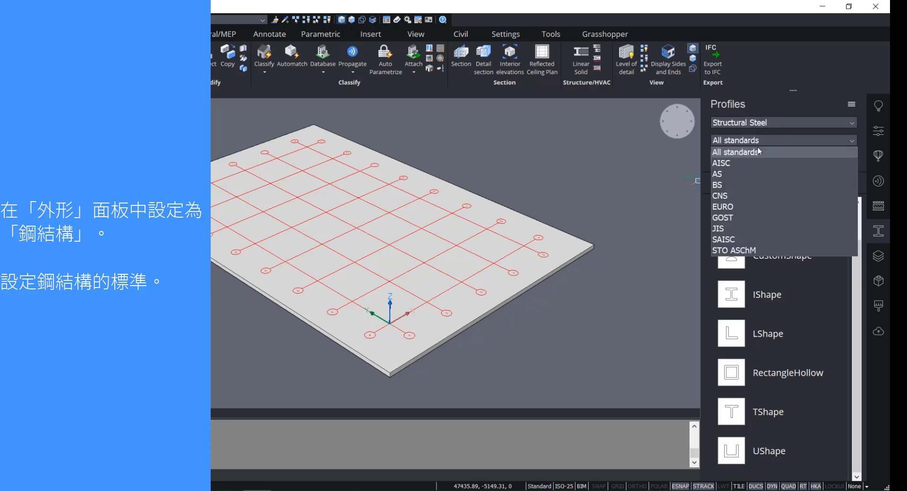
pyautogui.click(754, 211)
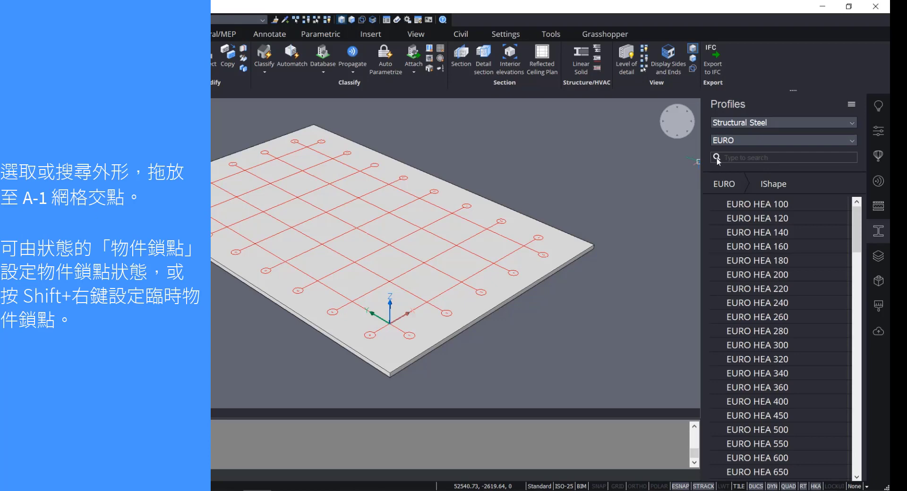
# Search the EURO I-shape profiles for HEA and look through the matching sizes.
pyautogui.click(727, 157)
pyautogui.write('HEA')
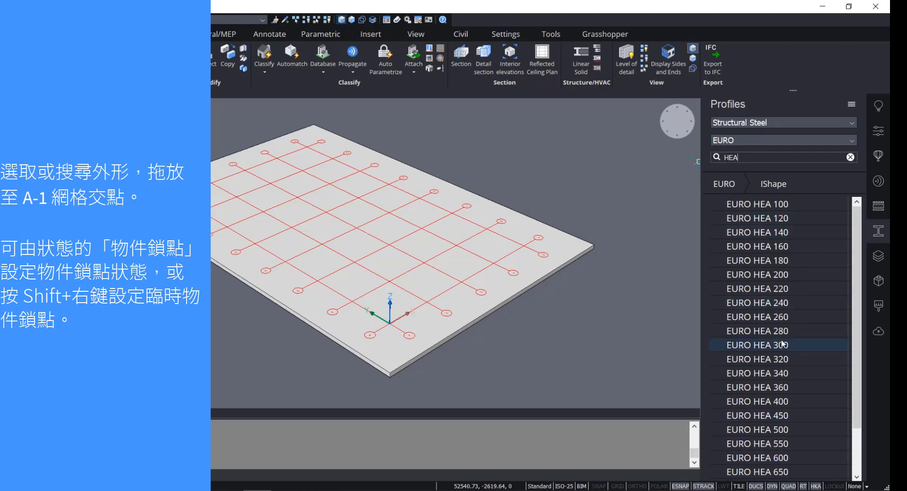
pyautogui.scroll(-4, 776, 276)
pyautogui.scroll(4, 775, 276)
pyautogui.moveTo(790, 347); pyautogui.dragTo(534, 331)
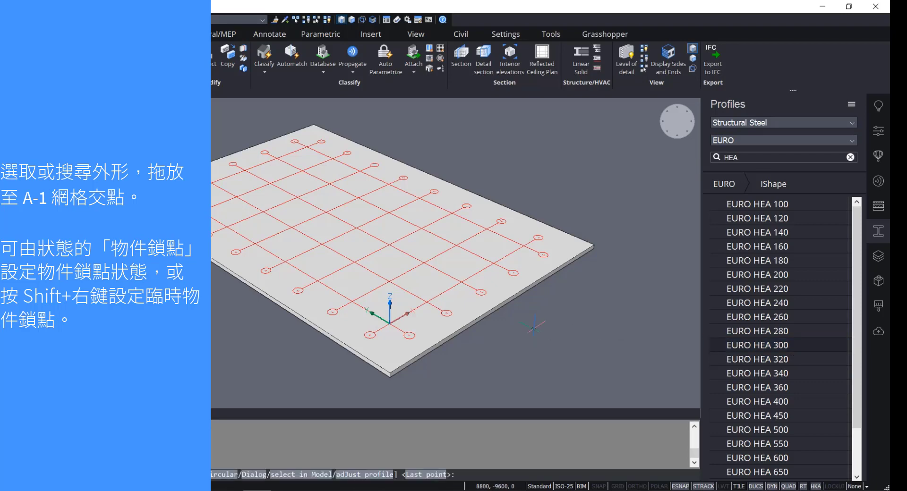
pyautogui.scroll(5, 501, 361)
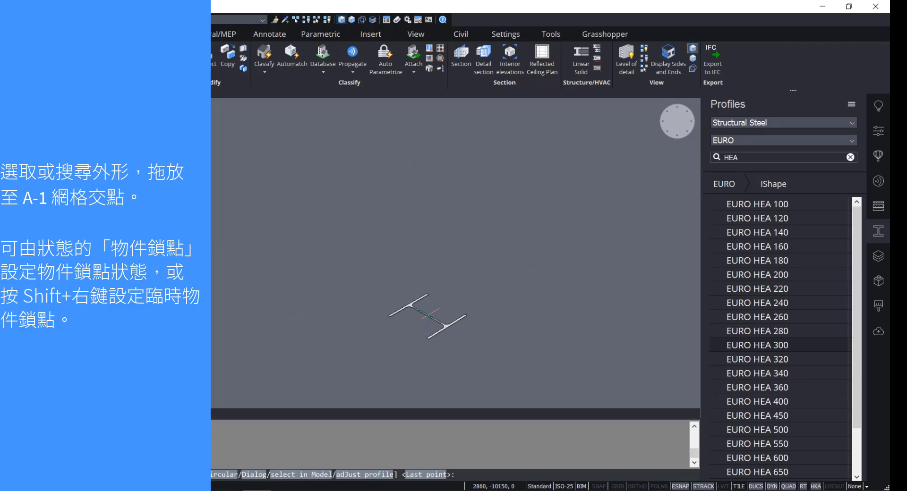
pyautogui.scroll(-5, 428, 314)
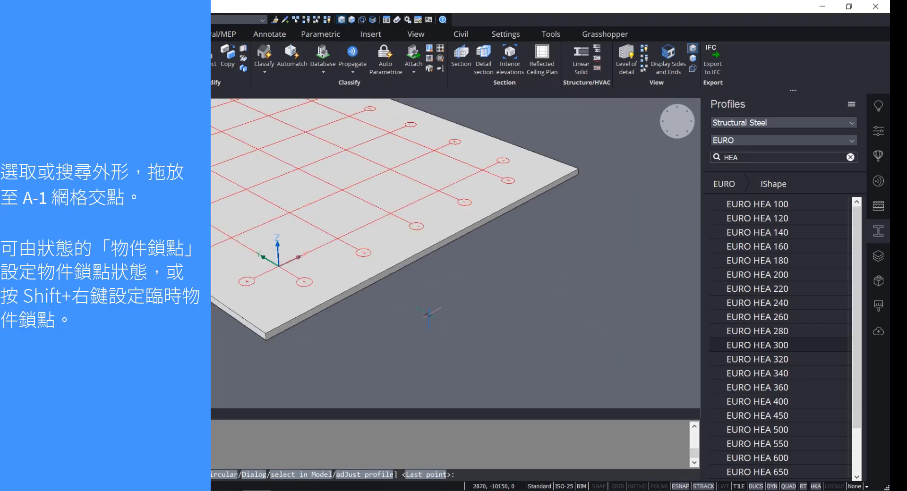
pyautogui.scroll(5, 283, 276)
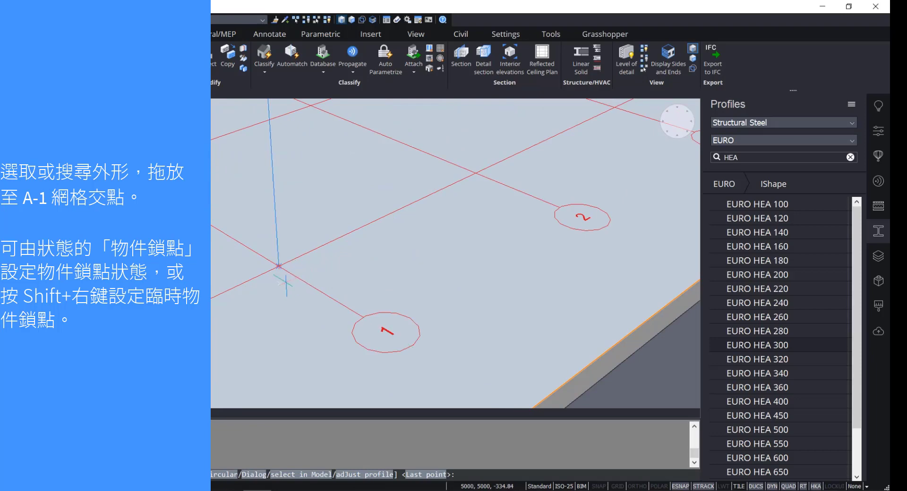
pyautogui.scroll(2, 285, 283)
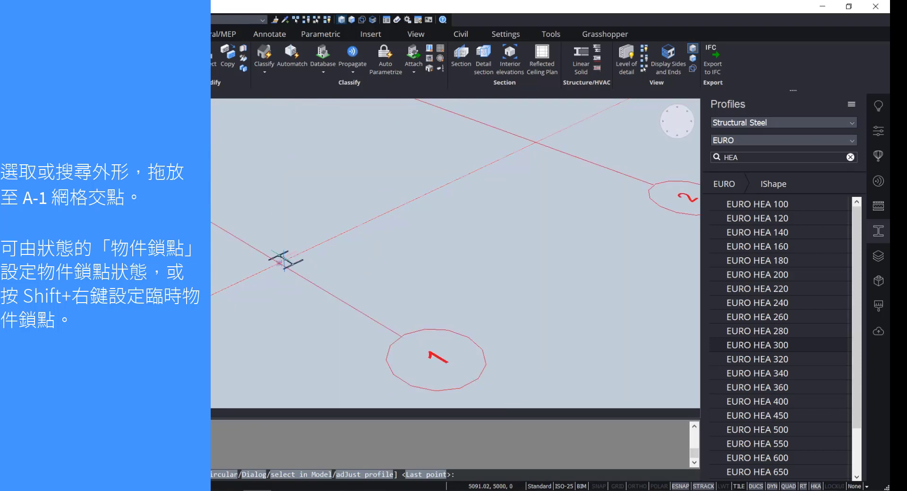
pyautogui.scroll(-4, 284, 259)
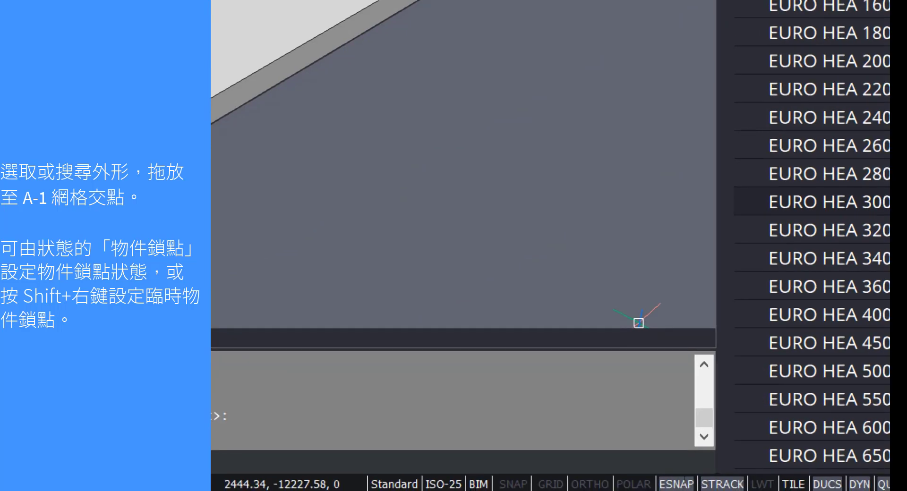
# Review the available entity snap modes without changing them, and turn on ortho mode.
pyautogui.rightClick(680, 484)
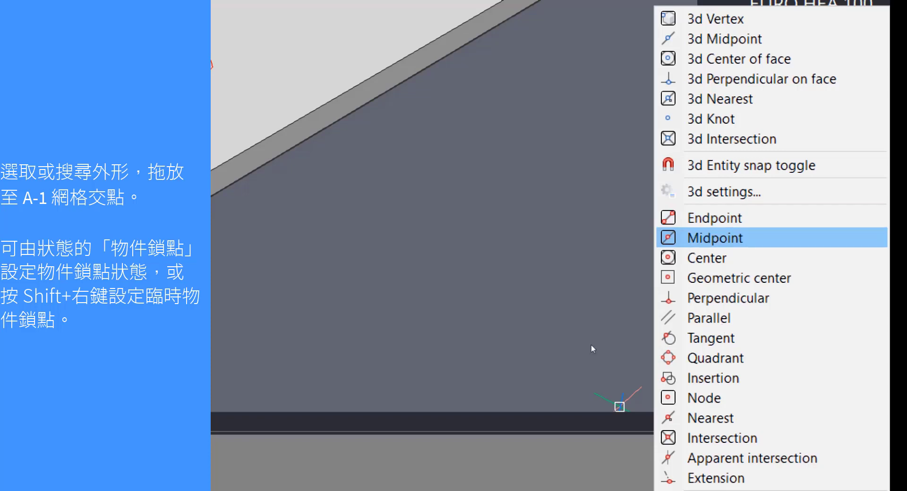
pyautogui.click(570, 351)
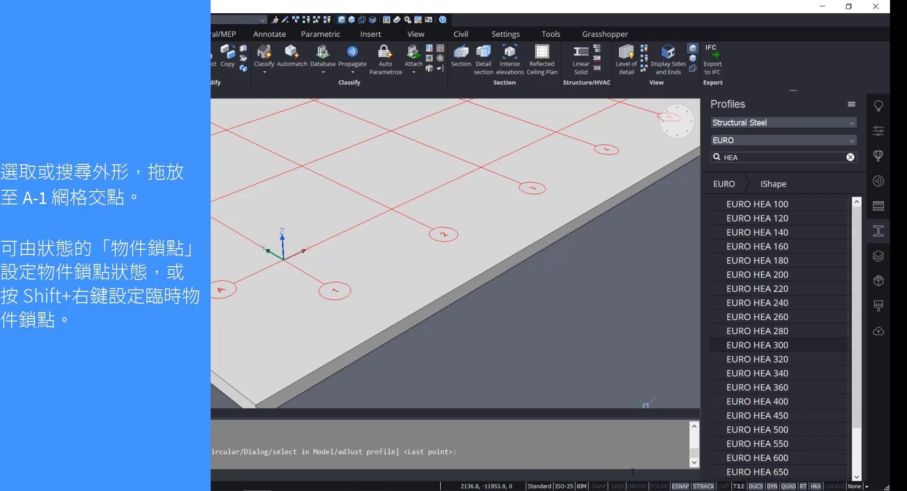
pyautogui.click(638, 487)
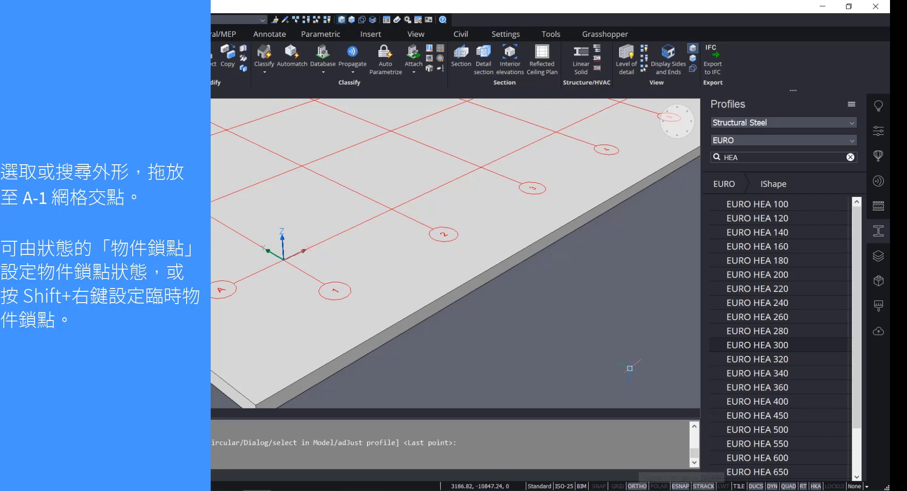
# Place the start point of a EURO HEA 300 profile at grid intersection A-1.
pyautogui.click(787, 344)
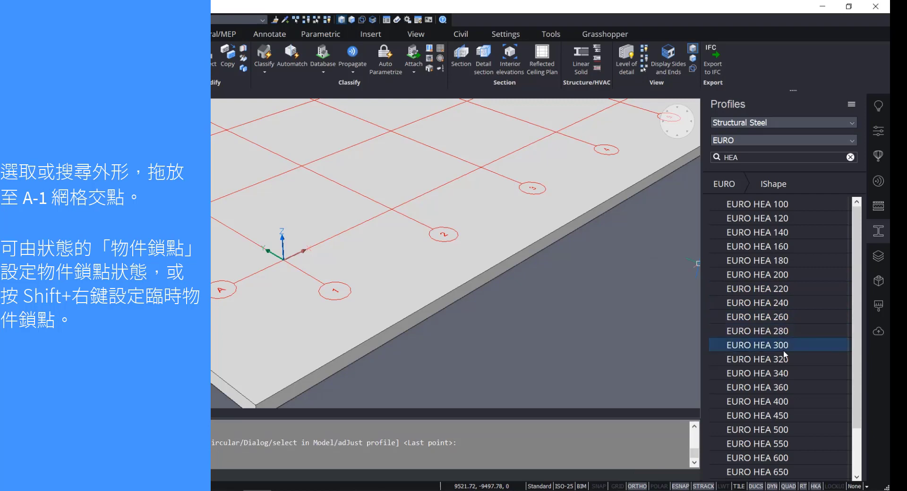
pyautogui.moveTo(777, 347); pyautogui.dragTo(667, 329)
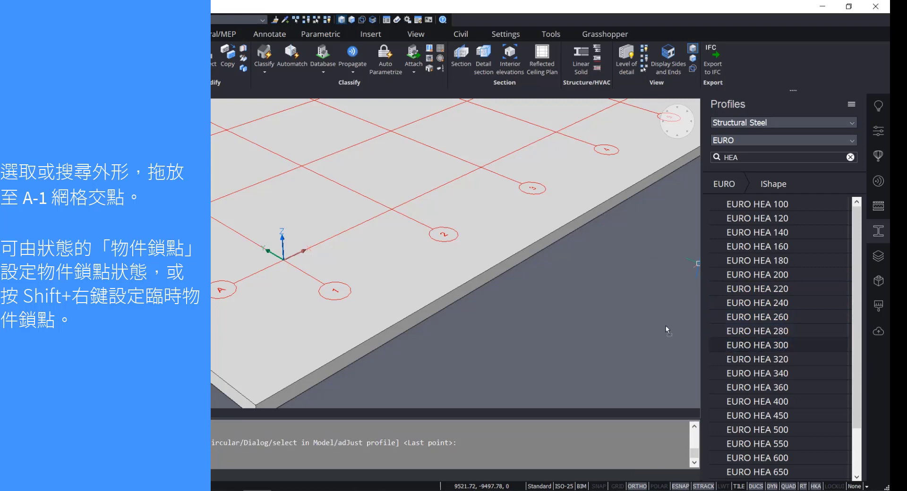
pyautogui.moveTo(615, 340); pyautogui.dragTo(615, 340)
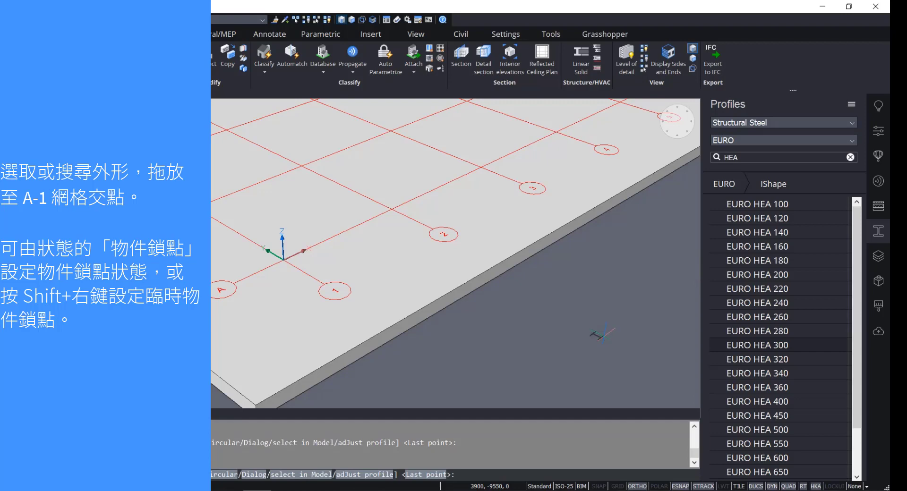
pyautogui.scroll(5, 265, 257)
pyautogui.scroll(-5, 317, 256)
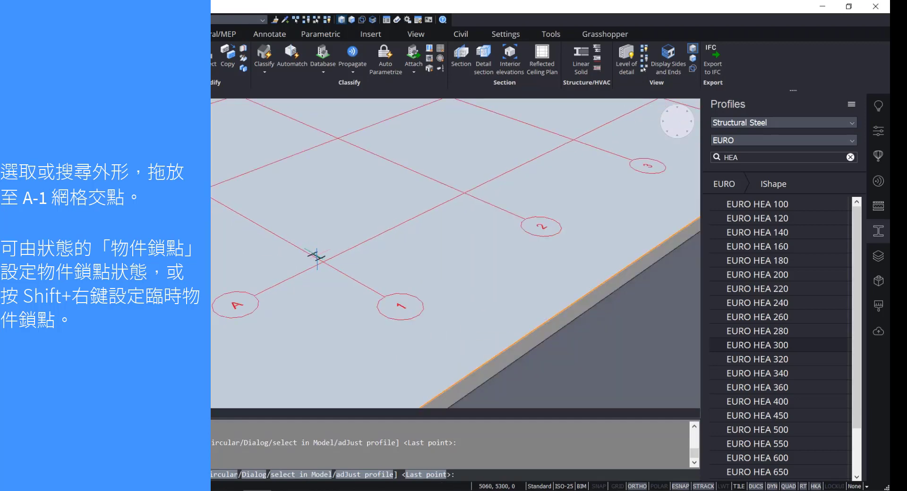
pyautogui.moveTo(323, 292); pyautogui.dragTo(378, 309, button='middle')
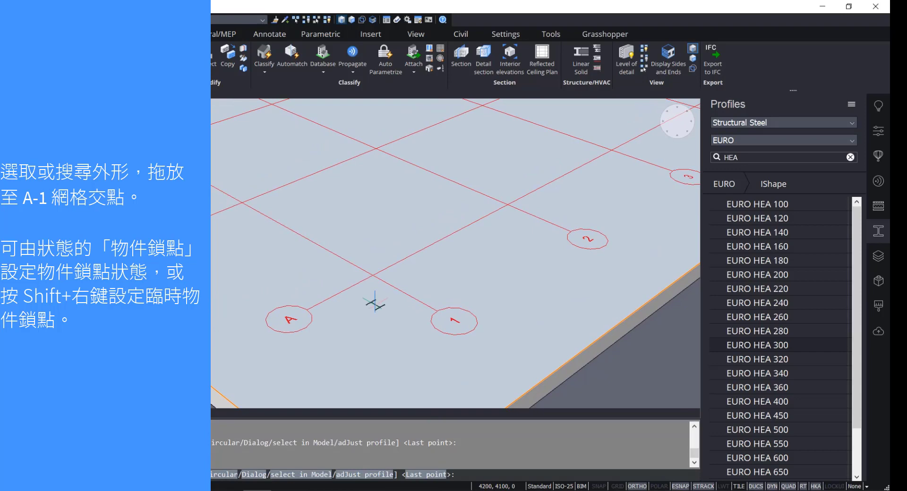
pyautogui.scroll(2, 370, 304)
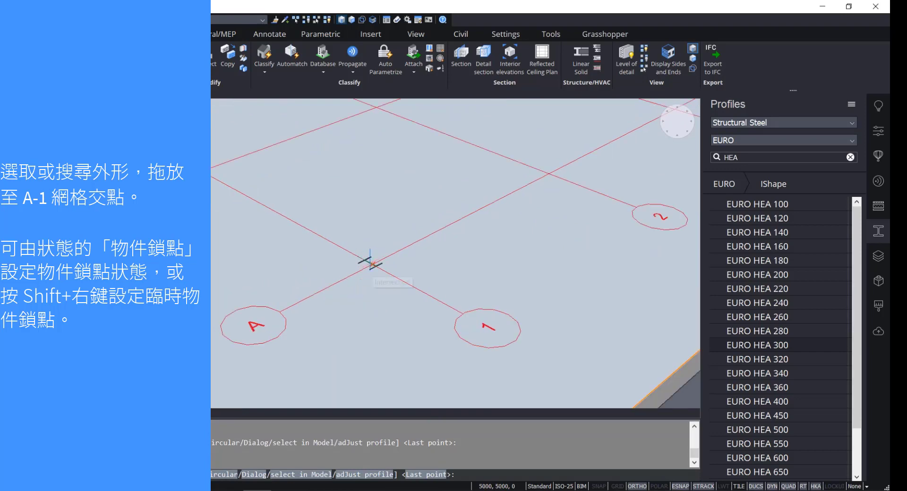
pyautogui.scroll(3, 371, 263)
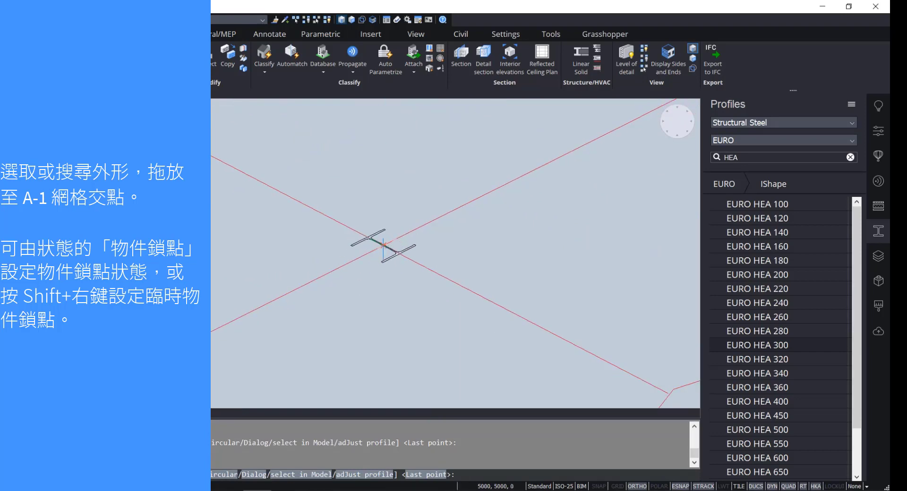
pyautogui.click(383, 245)
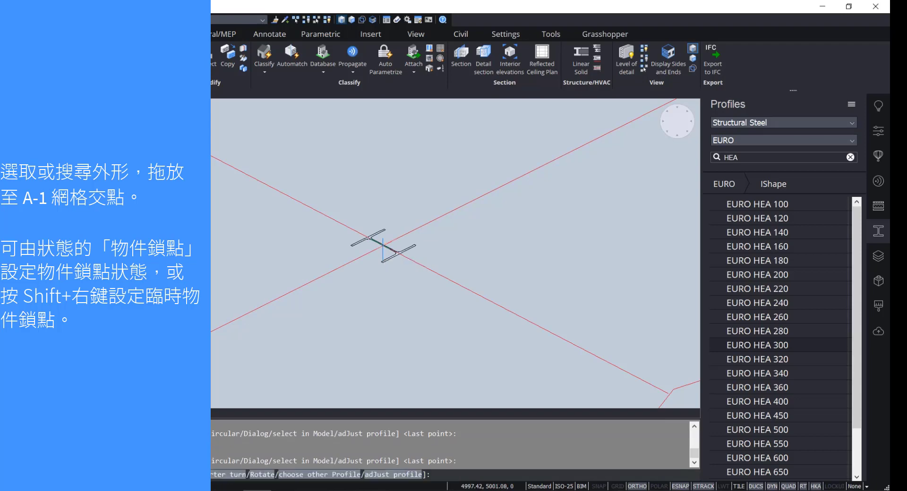
# Draw the profile upward as a column, give it a quarter turn, set its height to 5000 mm and end the command.
pyautogui.scroll(-3, 396, 198)
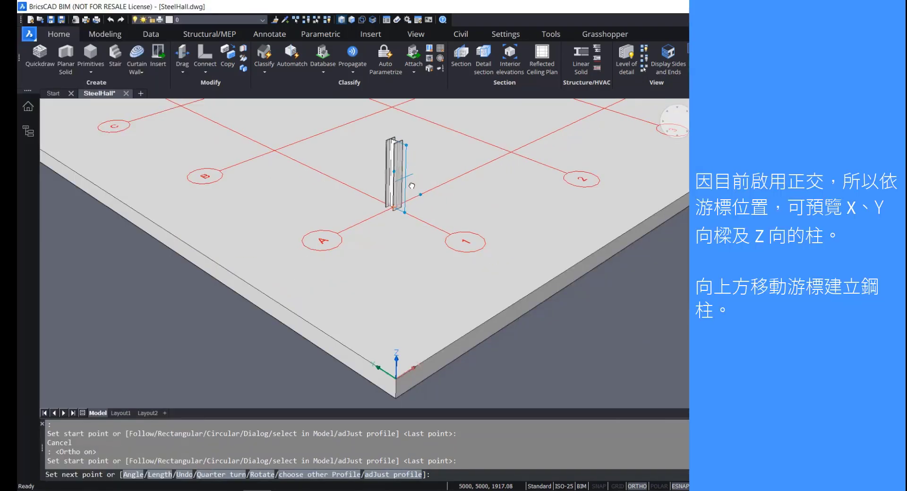
pyautogui.moveTo(399, 146); pyautogui.dragTo(388, 241, button='middle')
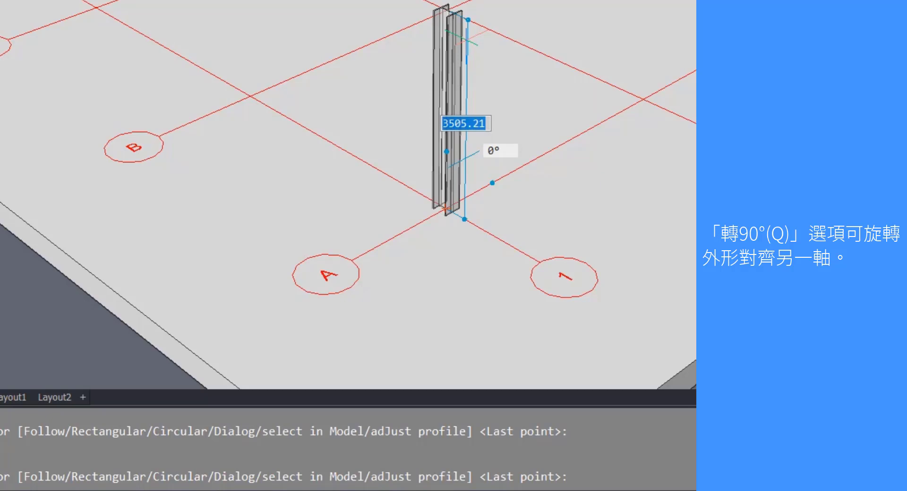
pyautogui.write('q')
pyautogui.press('Return')
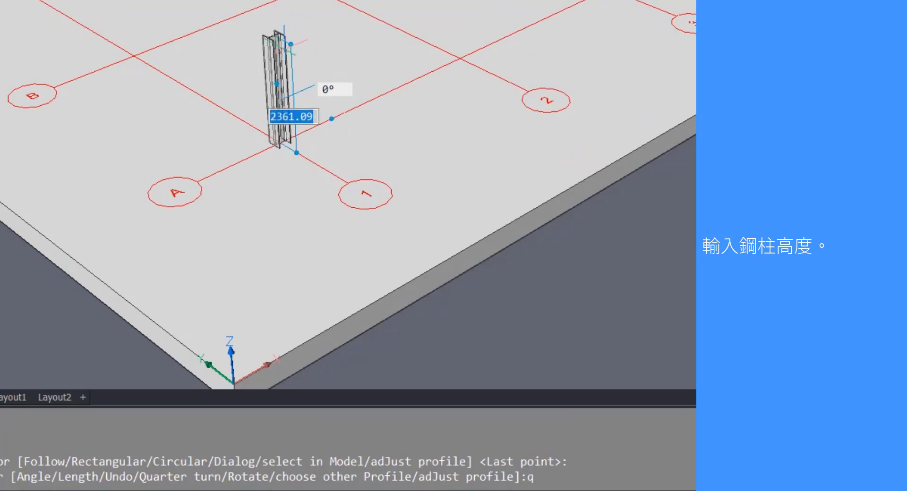
pyautogui.write('5000')
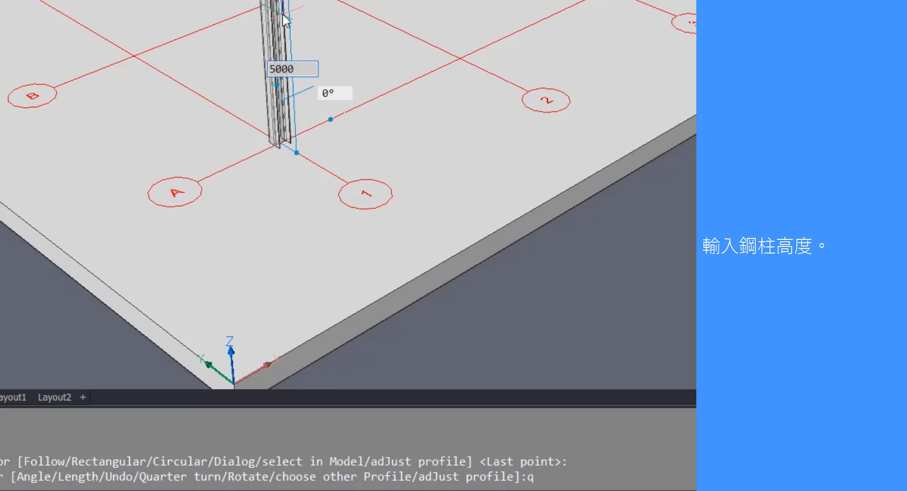
pyautogui.press('Tab')
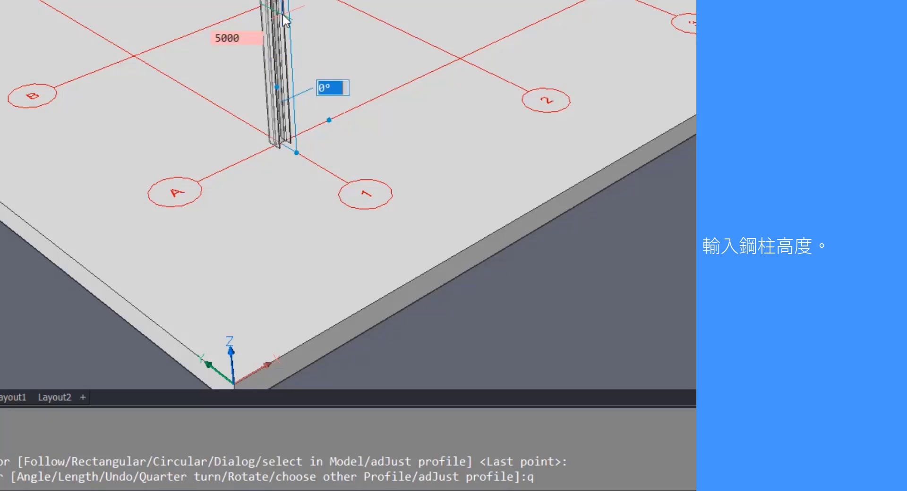
pyautogui.press('Return')
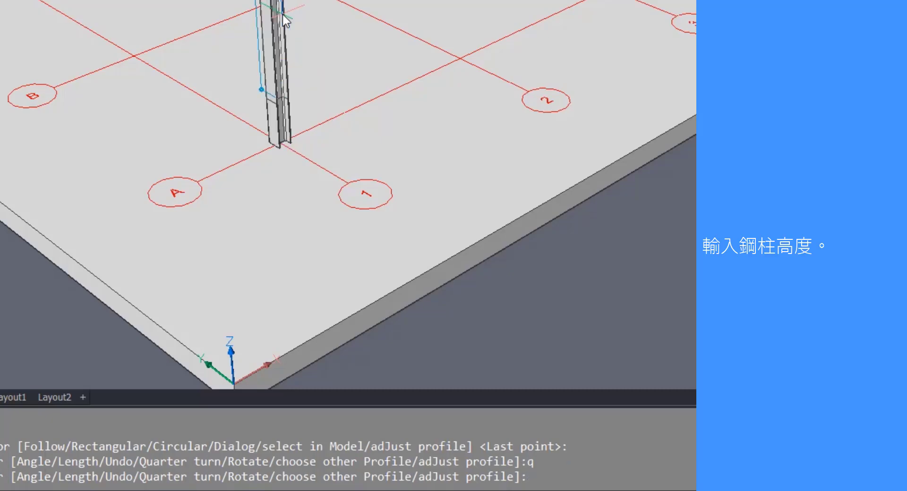
pyautogui.scroll(-2, 286, 21)
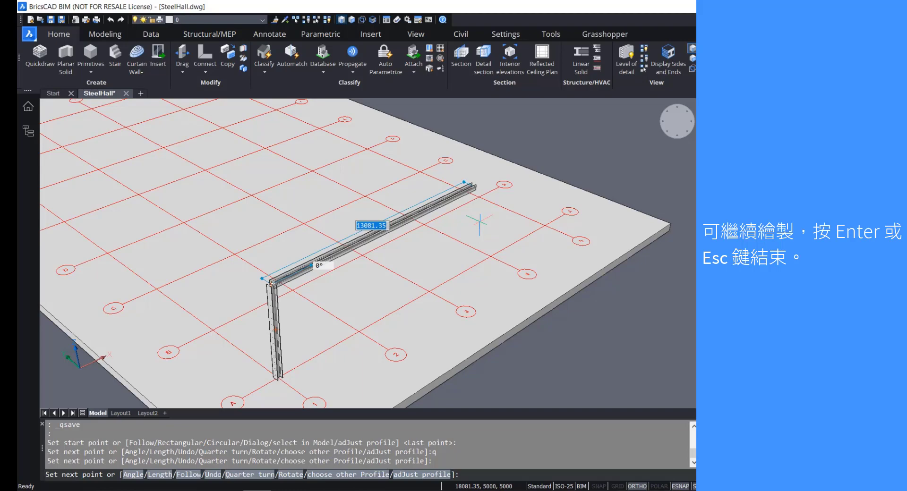
pyautogui.press('Return')
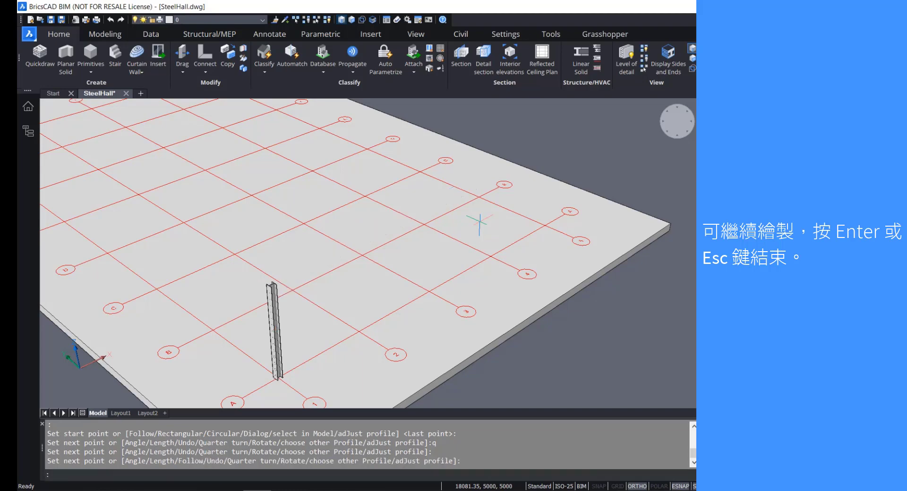
# Examine the BIM properties of the column at A-1, including its type, profile, start and end points, and axis length.
pyautogui.scroll(-2, 359, 255)
pyautogui.moveTo(359, 255); pyautogui.dragTo(425, 272, button='middle')
pyautogui.scroll(3, 378, 326)
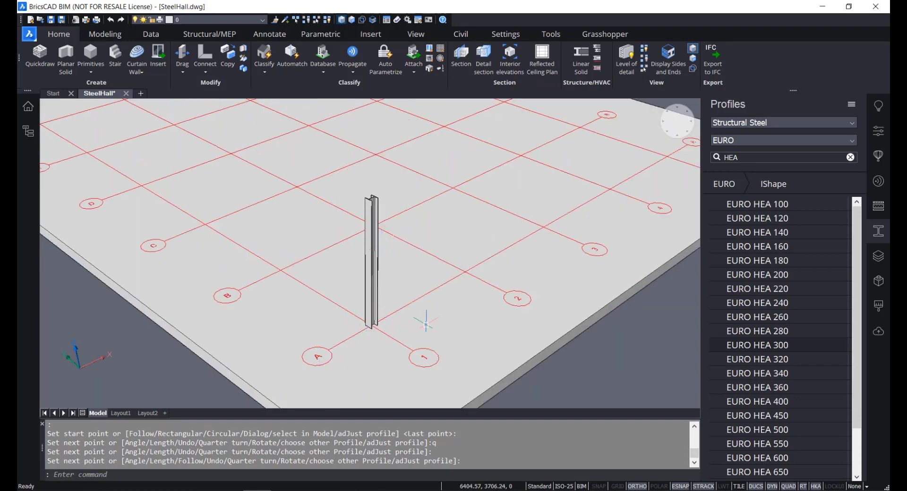
pyautogui.scroll(-3, 367, 290)
pyautogui.scroll(-1, 369, 262)
pyautogui.scroll(1, 380, 284)
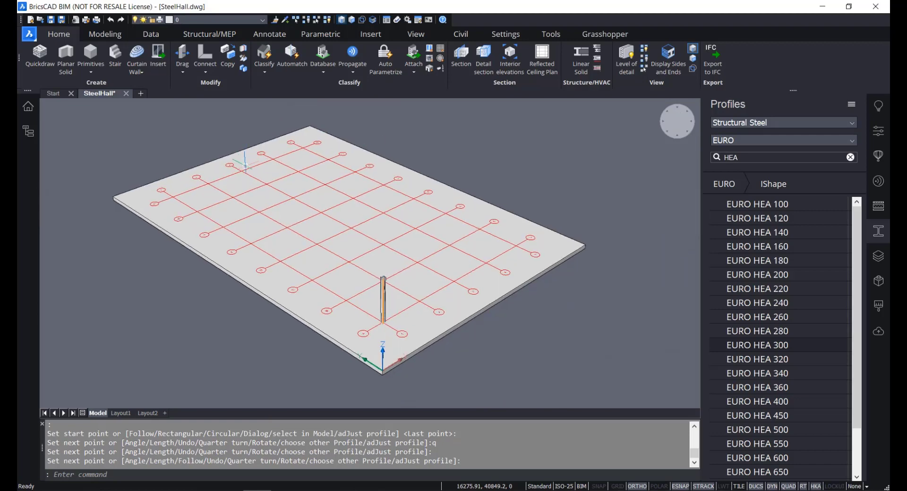
pyautogui.scroll(3, 385, 283)
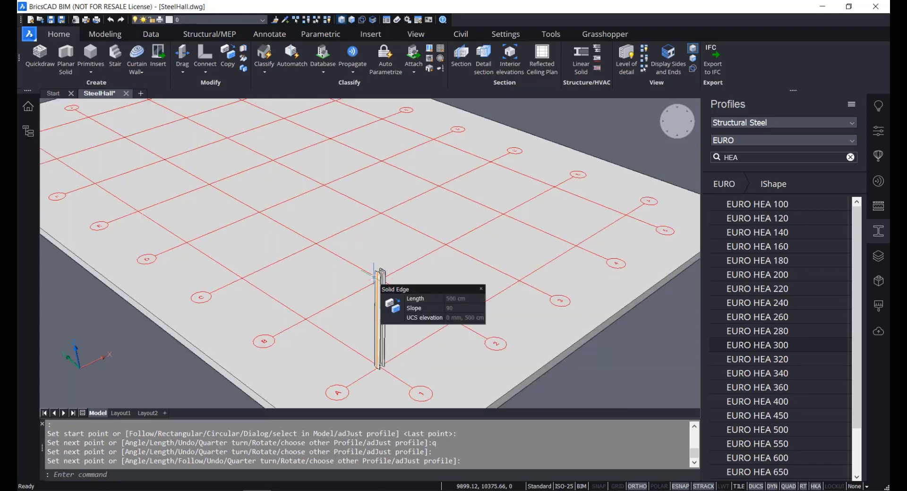
pyautogui.scroll(2, 380, 281)
pyautogui.press('Return')
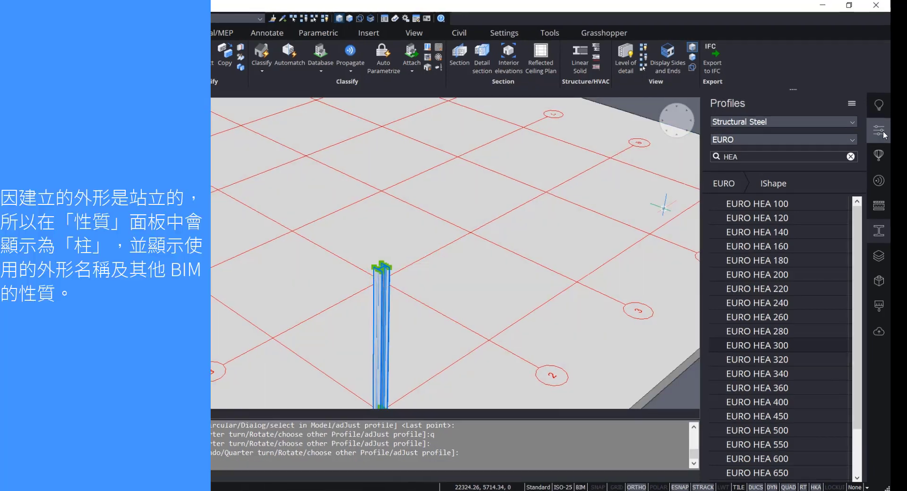
pyautogui.click(877, 131)
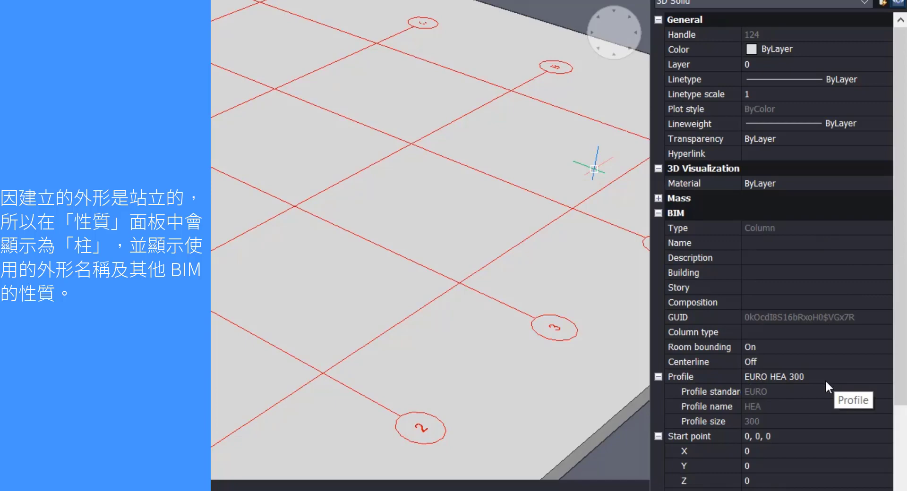
pyautogui.scroll(-4, 842, 445)
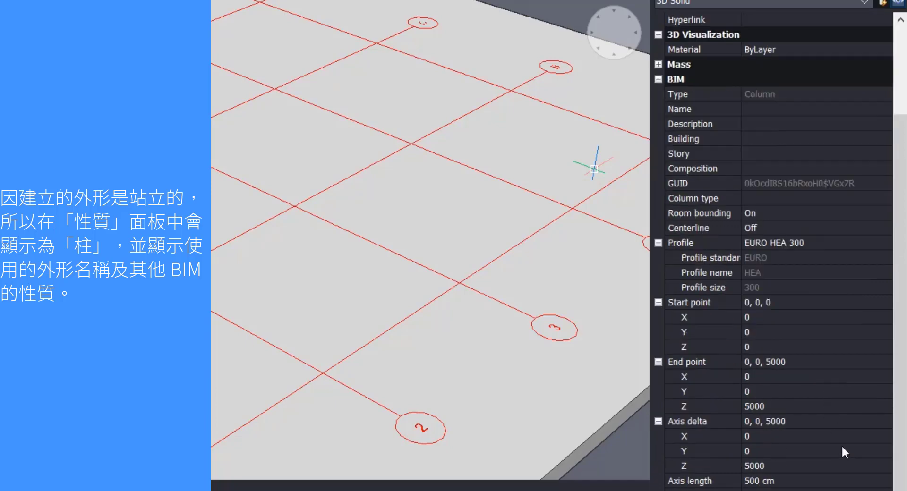
pyautogui.scroll(-2, 840, 443)
pyautogui.scroll(6, 761, 436)
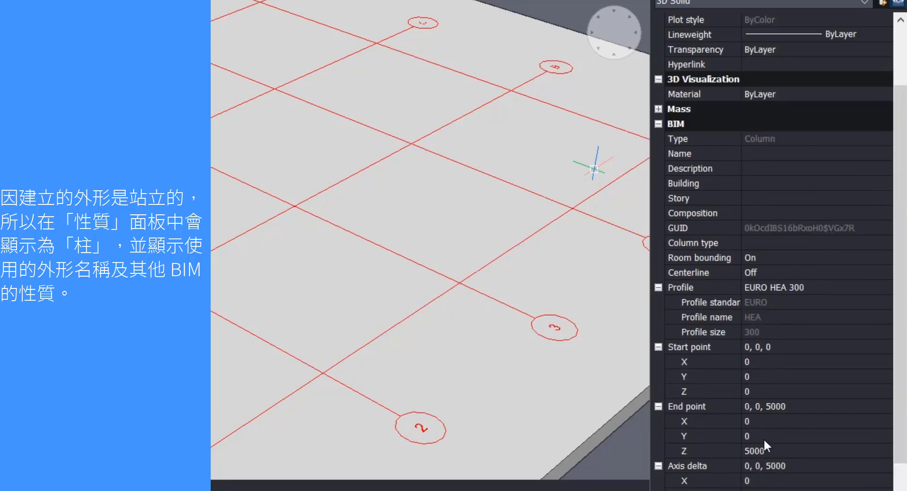
pyautogui.press('Escape')
# Start Propagate with the slab as the base solid.
pyautogui.scroll(-5, 399, 331)
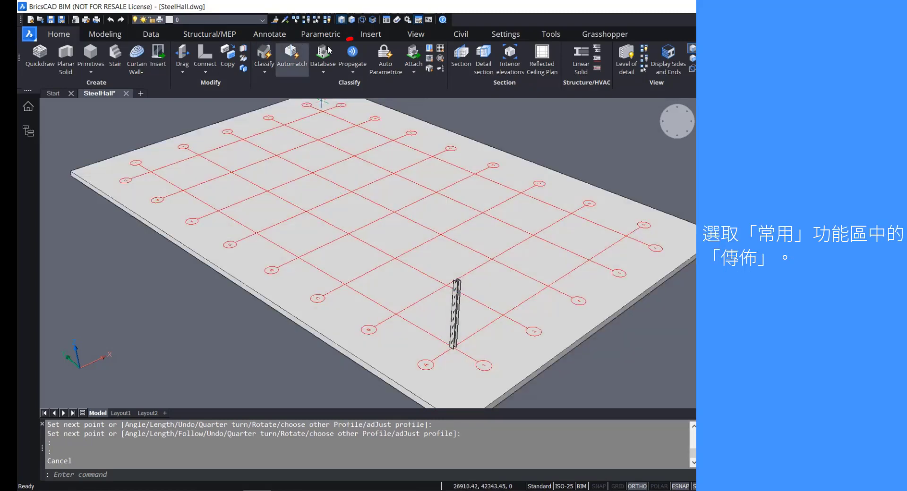
pyautogui.click(353, 54)
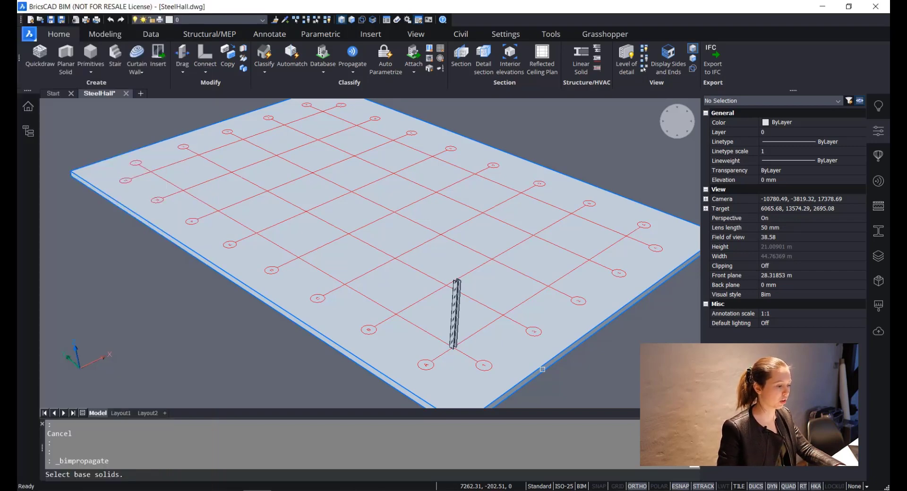
pyautogui.click(542, 369)
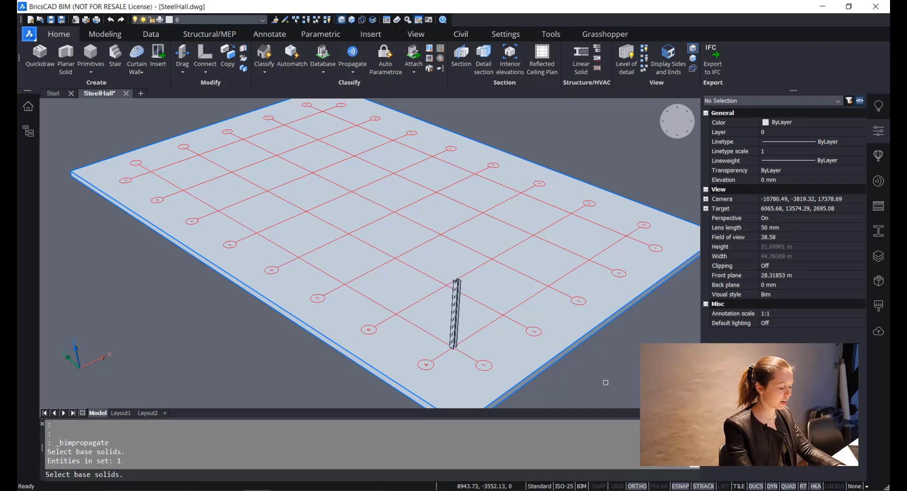
pyautogui.press('Return')
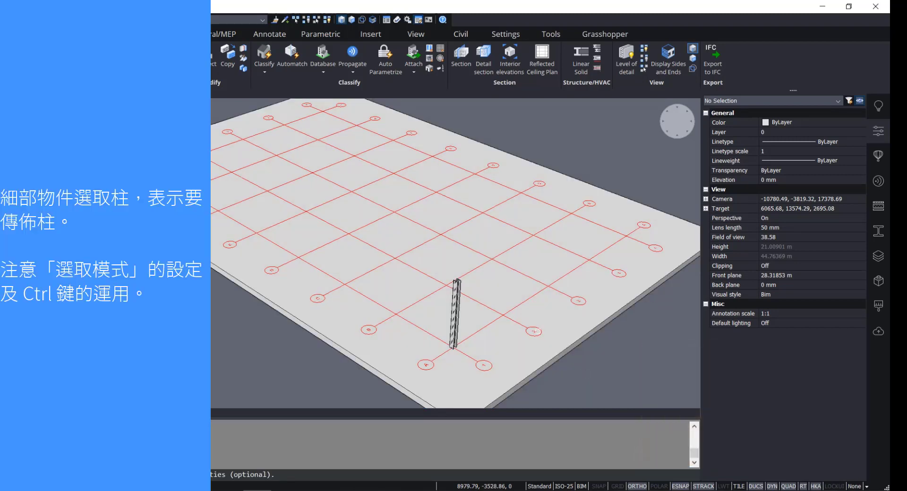
# Set SELECTIONMODES to 0, choose the steel column as the detail object, and propagate it as copies.
pyautogui.click(457, 315)
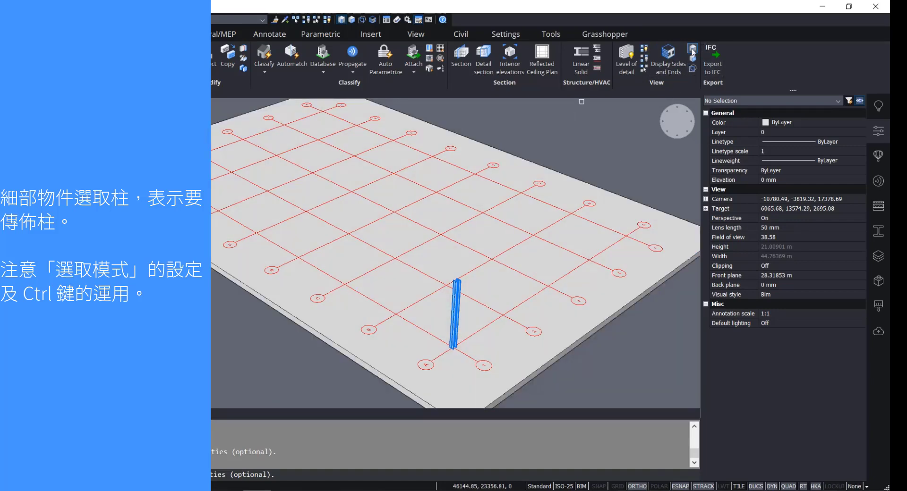
pyautogui.click(692, 68)
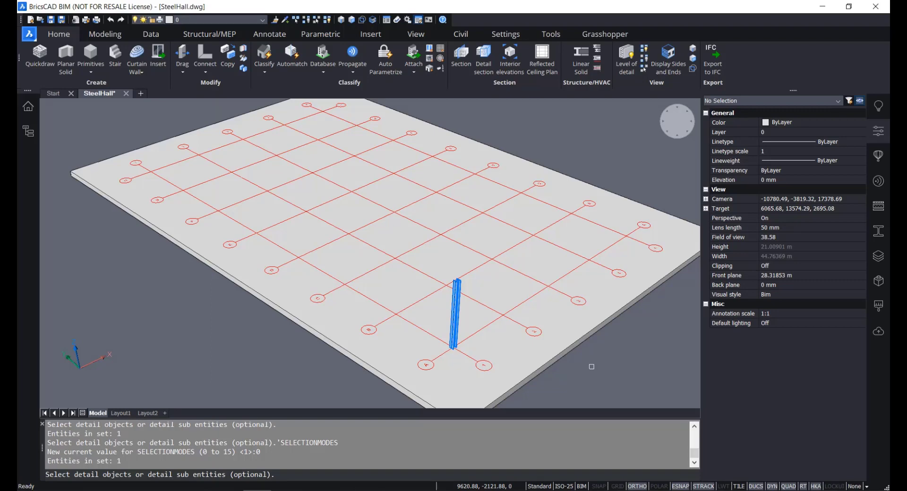
pyautogui.press('Return')
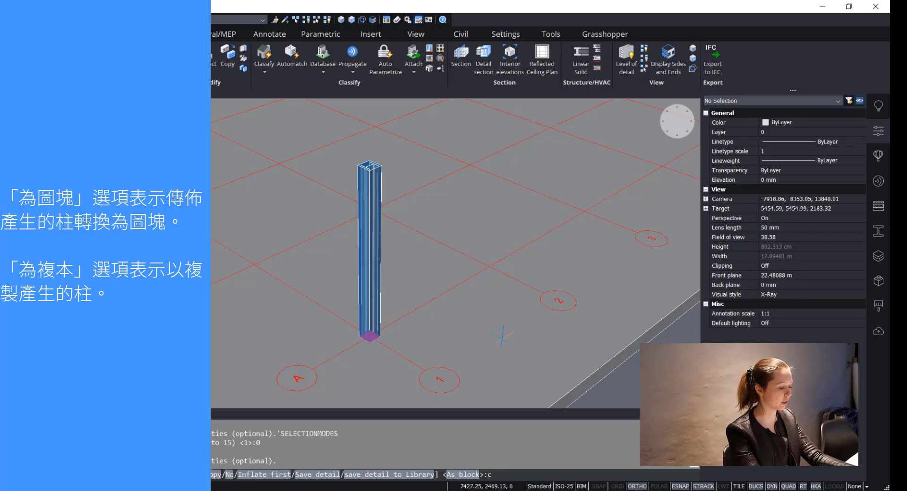
pyautogui.press('Return')
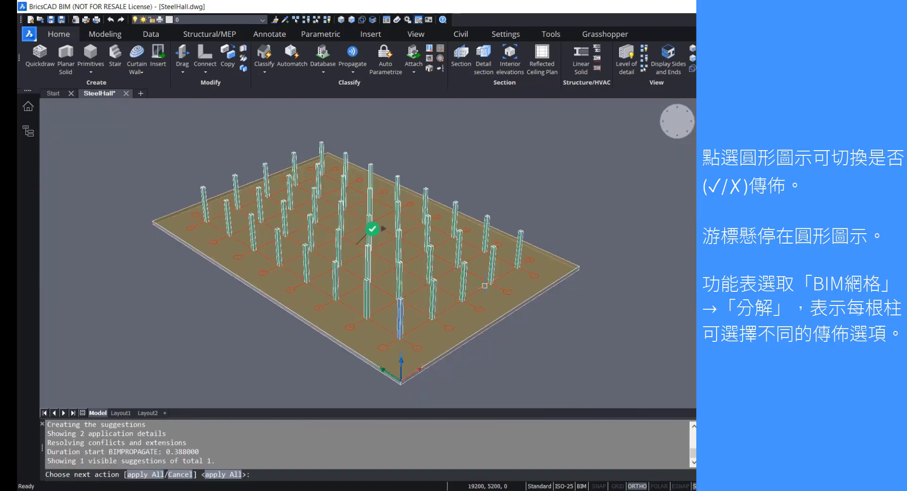
# Explode the Bim Grid propagation suggestion for the columns into individually switchable ones.
pyautogui.keyDown('shift'); pyautogui.moveTo(491, 292); pyautogui.dragTo(469, 287, button='middle'); pyautogui.keyUp('shift')
pyautogui.scroll(3, 380, 223)
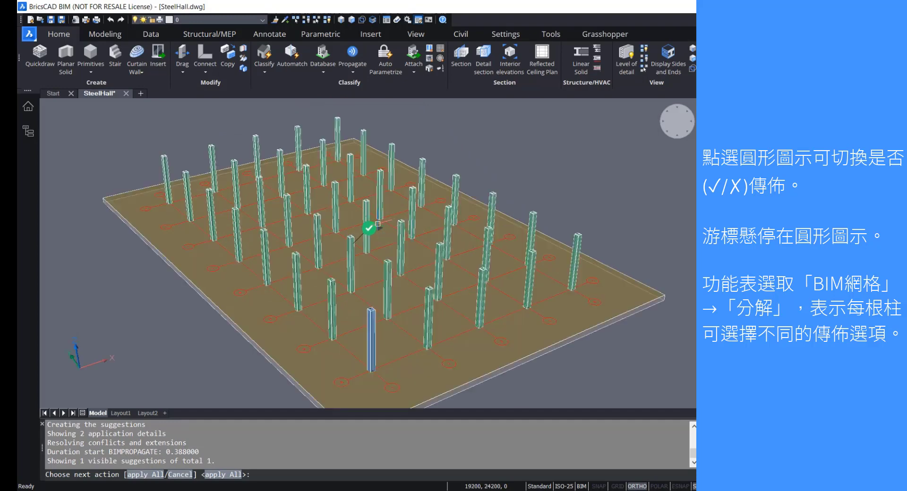
pyautogui.moveTo(379, 228)
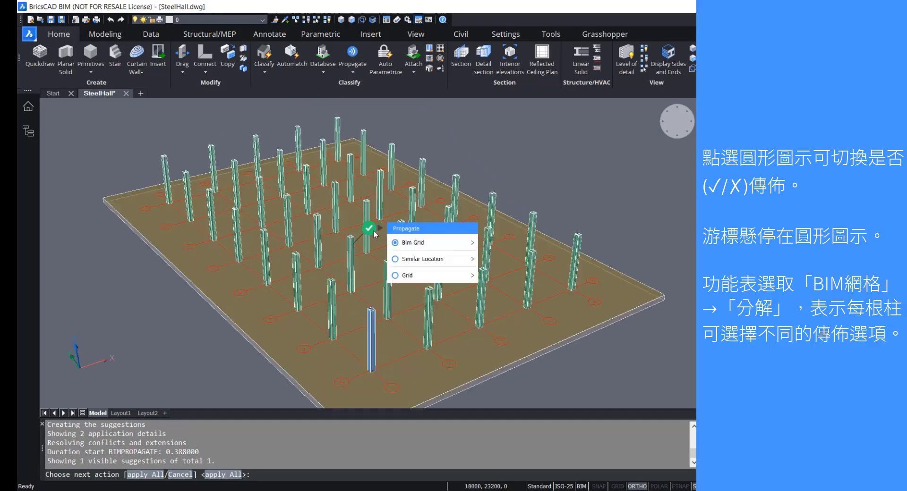
pyautogui.click(418, 244)
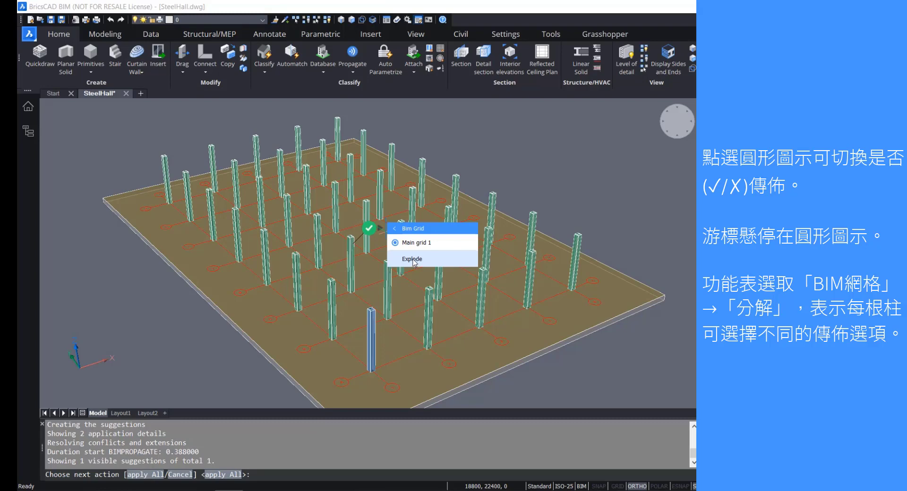
pyautogui.click(412, 260)
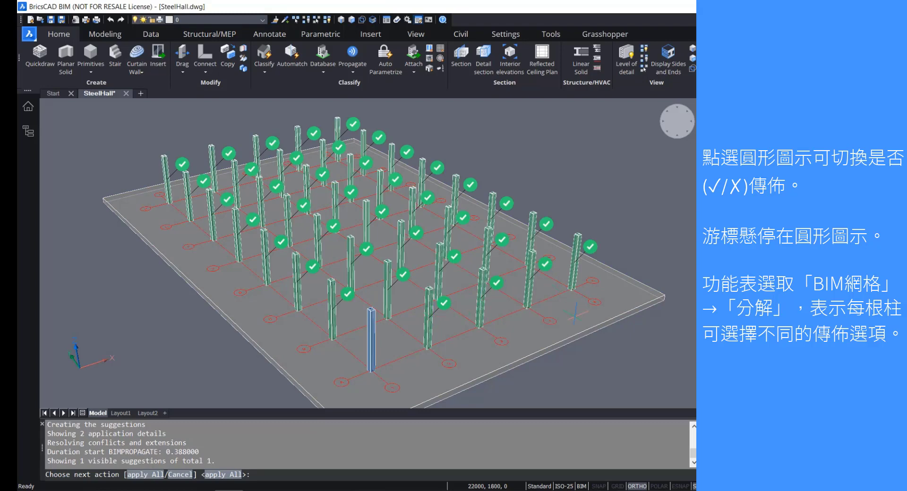
# Exclude the three inner column rows, on grid lines 2 to 4, from the propagation and apply all remaining column suggestions.
pyautogui.keyDown('shift'); pyautogui.moveTo(575, 313); pyautogui.dragTo(452, 309, button='middle'); pyautogui.keyUp('shift')
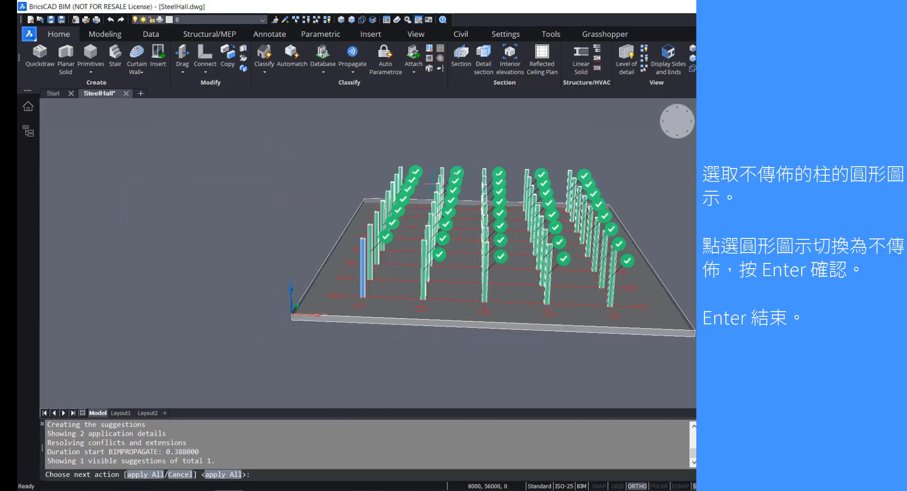
pyautogui.keyDown('shift'); pyautogui.moveTo(433, 279); pyautogui.dragTo(364, 278, button='middle'); pyautogui.keyUp('shift')
pyautogui.click(358, 131)
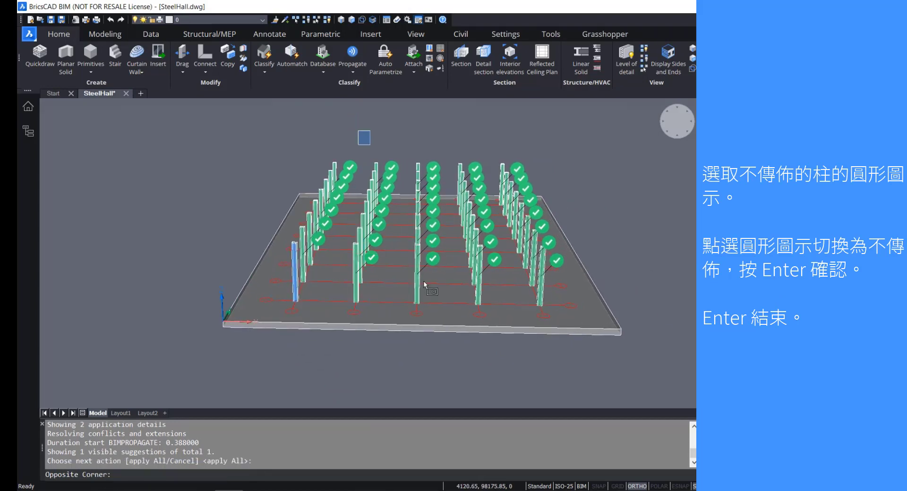
pyautogui.click(509, 385)
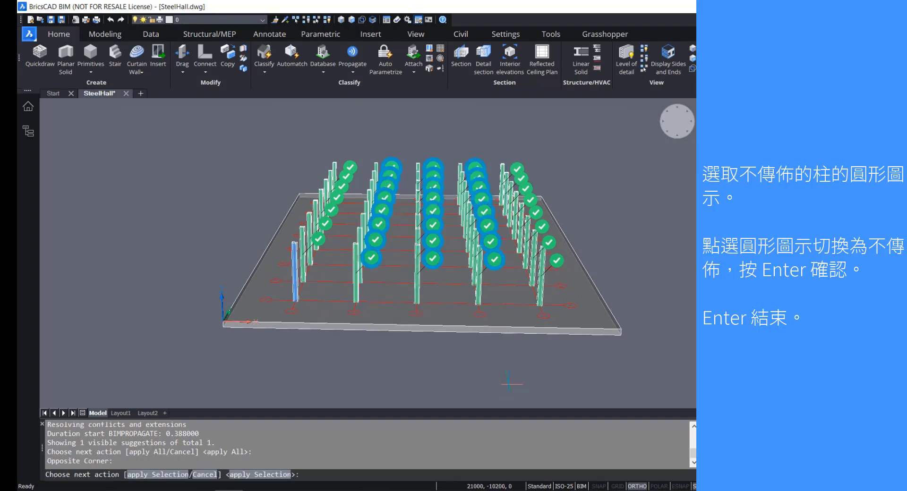
pyautogui.click(495, 261)
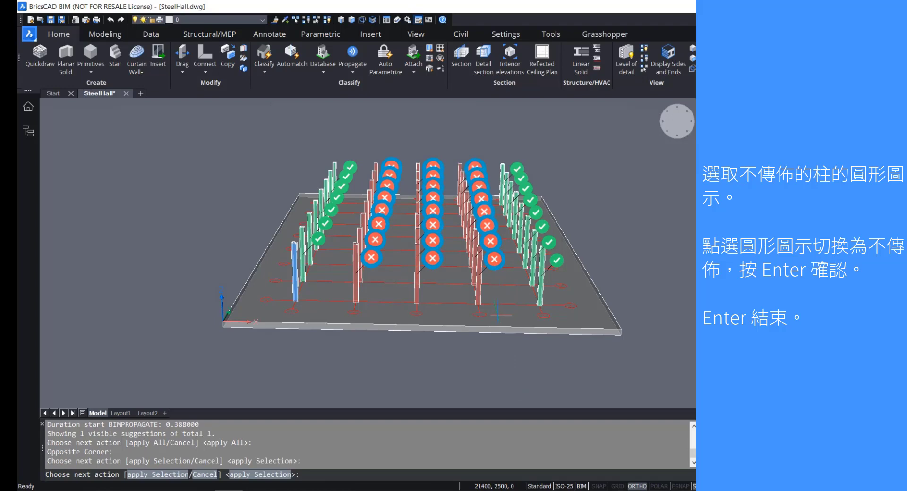
pyautogui.press('Return')
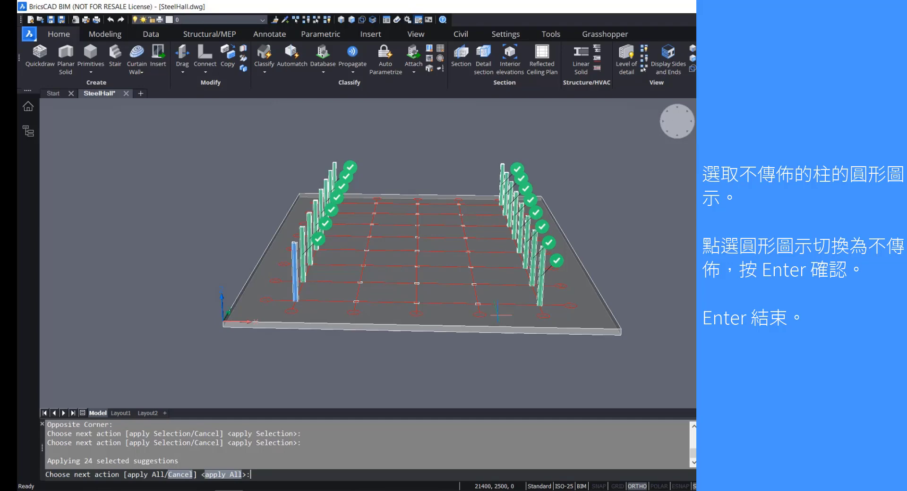
pyautogui.press('Return')
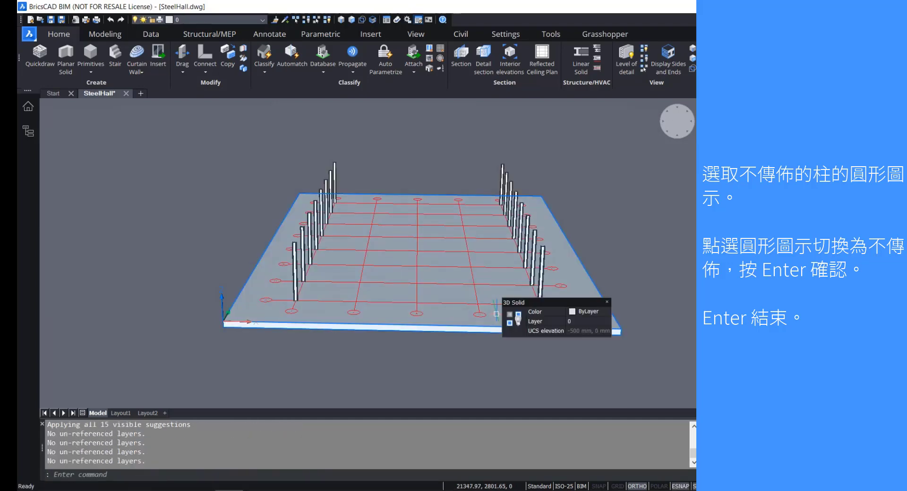
# Isolate the two columns of the first bay, at the ends of grid line A, and hide the properties display.
pyautogui.keyDown('shift'); pyautogui.moveTo(355, 257); pyautogui.dragTo(457, 276, button='middle'); pyautogui.keyUp('shift')
pyautogui.scroll(5, 413, 298)
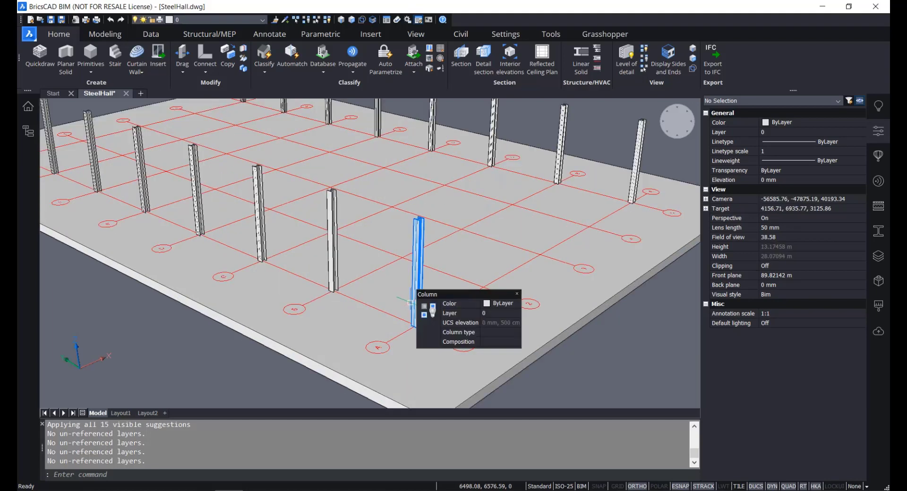
pyautogui.scroll(3, 410, 303)
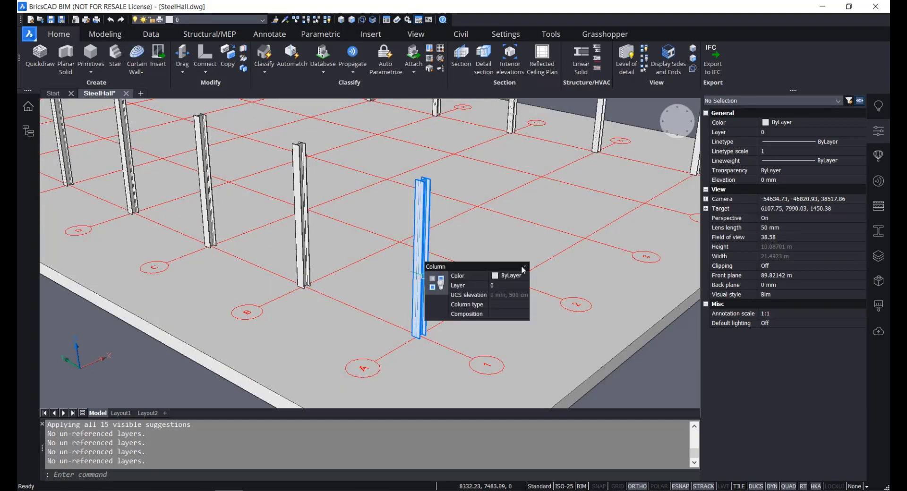
pyautogui.scroll(-7, 525, 211)
pyautogui.moveTo(532, 204); pyautogui.dragTo(518, 289, button='middle')
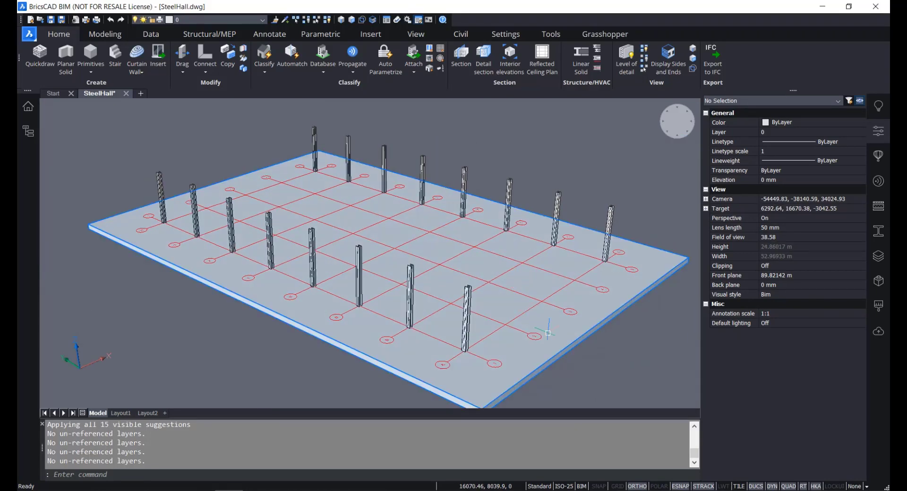
pyautogui.scroll(4, 570, 312)
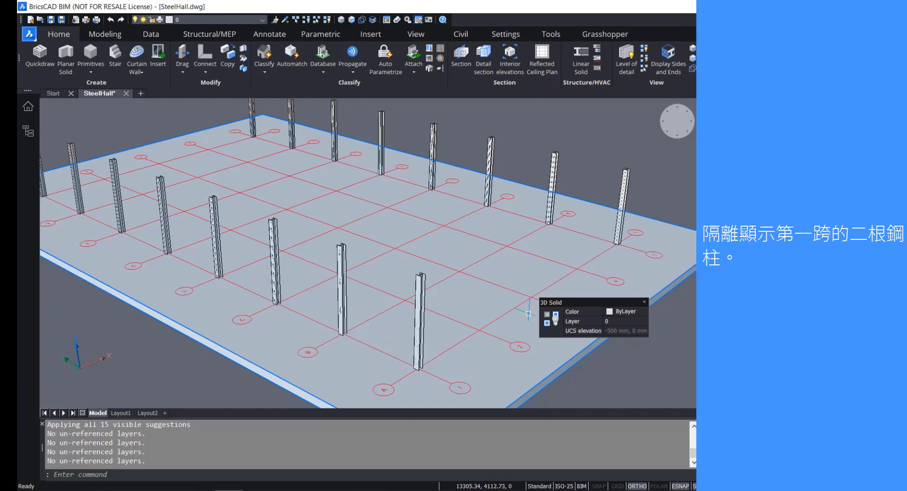
pyautogui.click(415, 321)
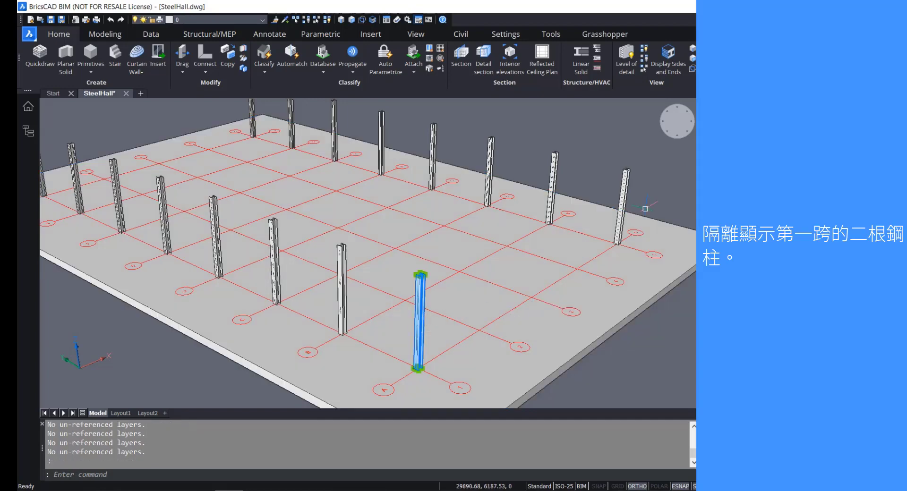
pyautogui.click(620, 195)
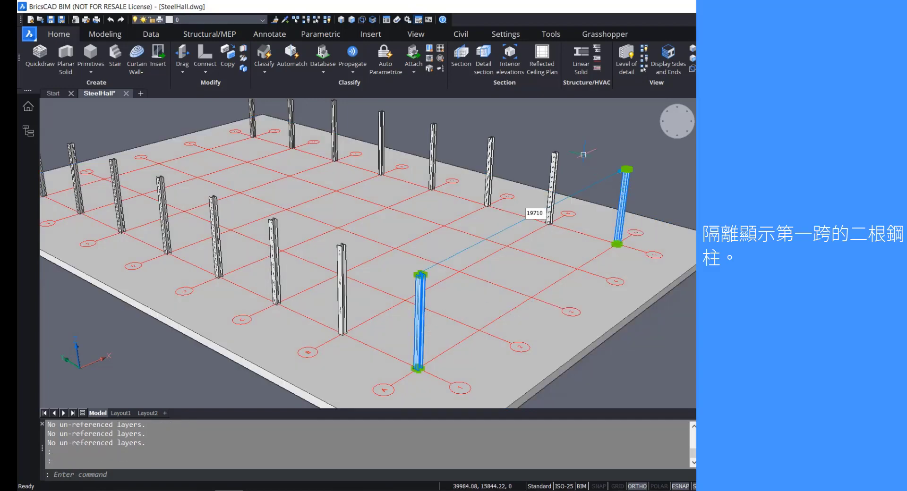
pyautogui.moveTo(584, 155)
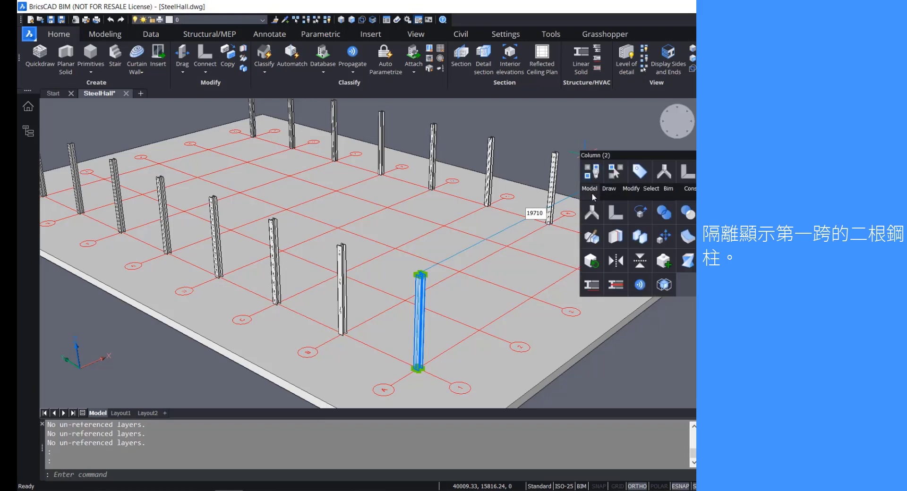
pyautogui.moveTo(647, 196)
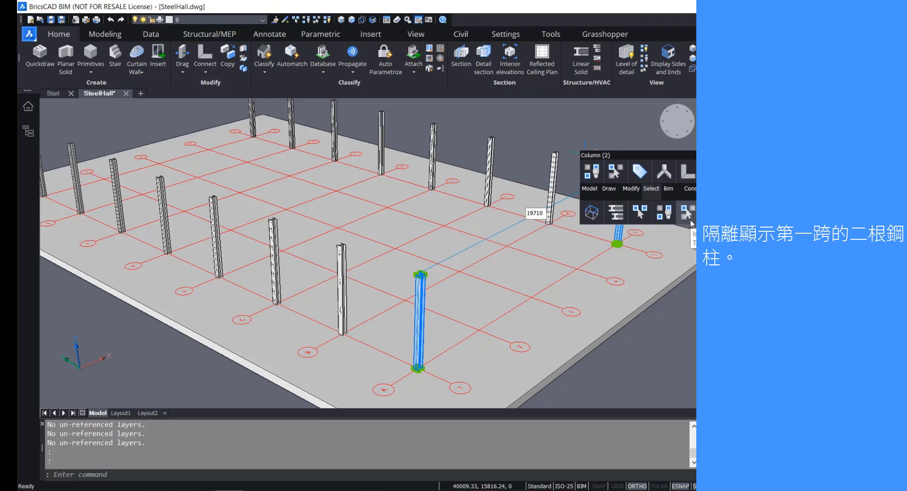
pyautogui.click(687, 213)
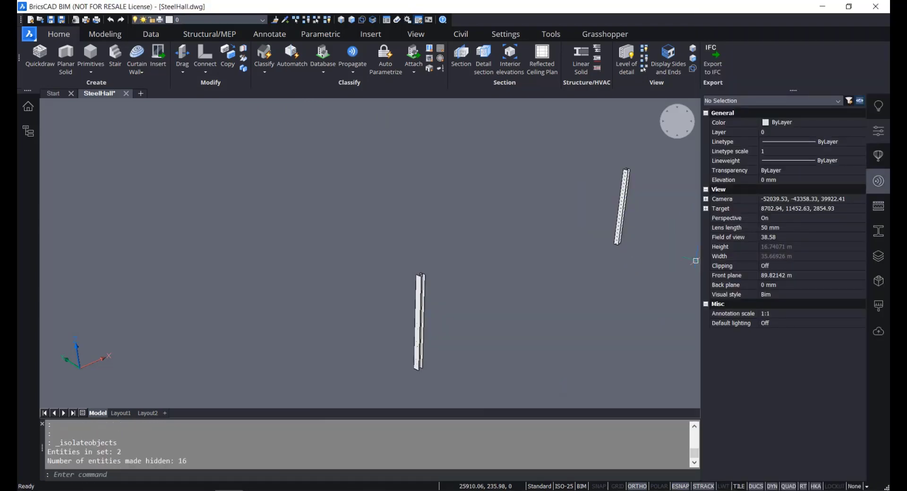
pyautogui.click(878, 181)
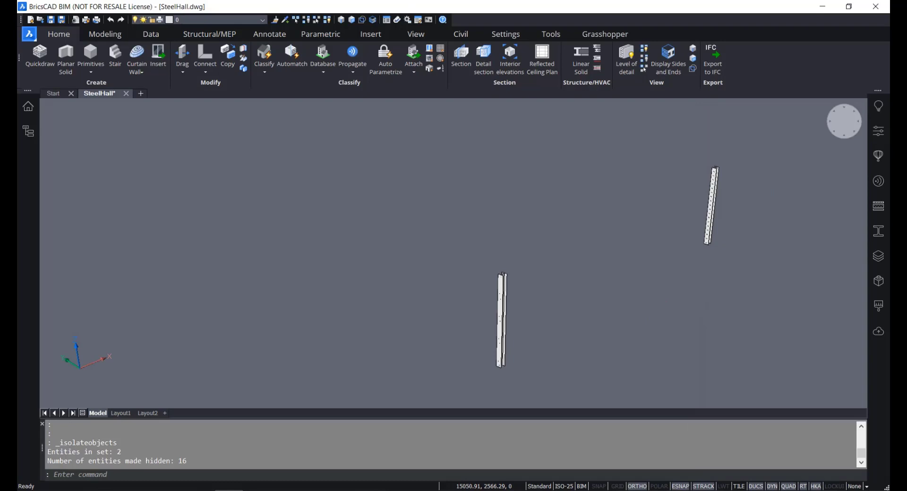
pyautogui.keyDown('shift'); pyautogui.moveTo(559, 302); pyautogui.dragTo(405, 299, button='middle'); pyautogui.keyUp('shift')
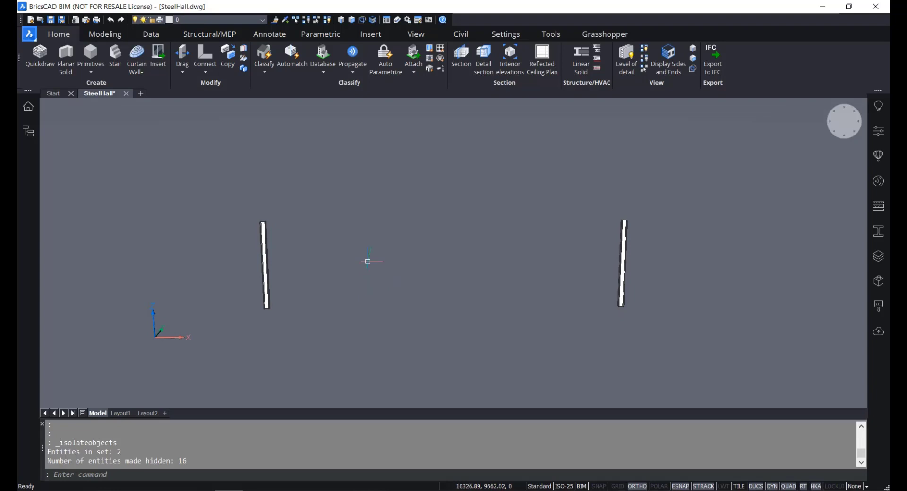
pyautogui.click(262, 40)
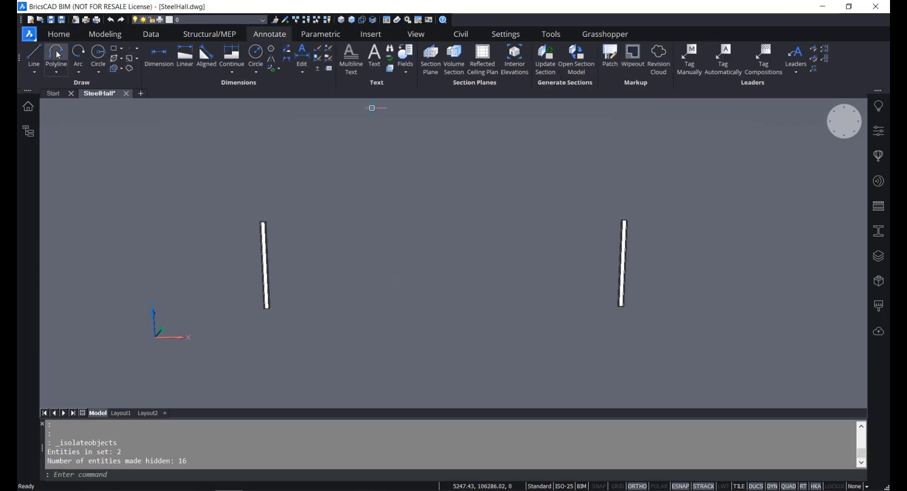
pyautogui.click(29, 58)
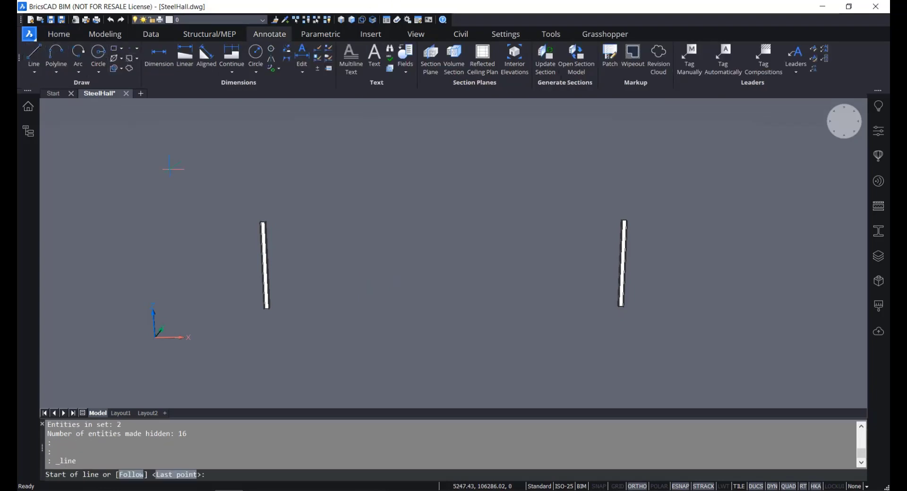
pyautogui.scroll(5, 266, 218)
pyautogui.scroll(5, 267, 220)
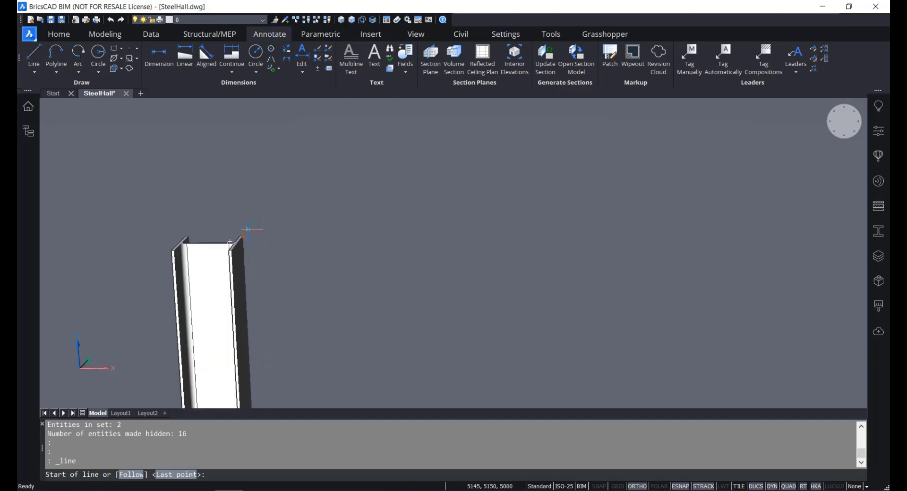
pyautogui.moveTo(261, 265)
pyautogui.keyDown('shift'); pyautogui.mouseDown(button='middle')
pyautogui.moveTo(291, 285)
pyautogui.moveTo(277, 309)
pyautogui.mouseUp(button='middle'); pyautogui.keyUp('shift')
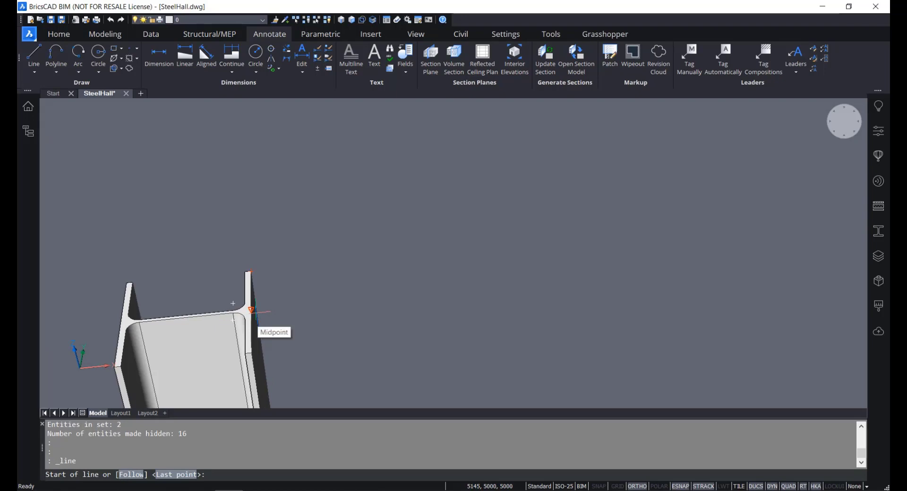
pyautogui.press('Escape')
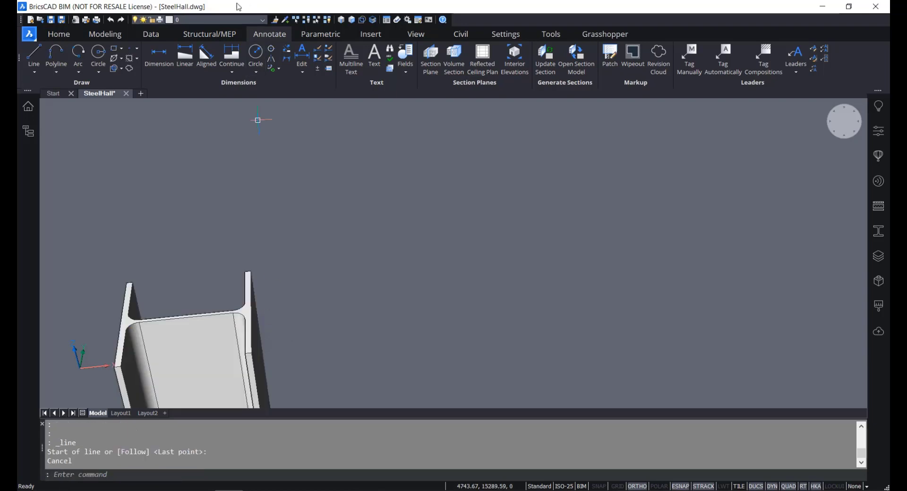
# Turn on Display Axes and Display Sides and Ends for the isolated columns, and switch both off again.
pyautogui.click(229, 38)
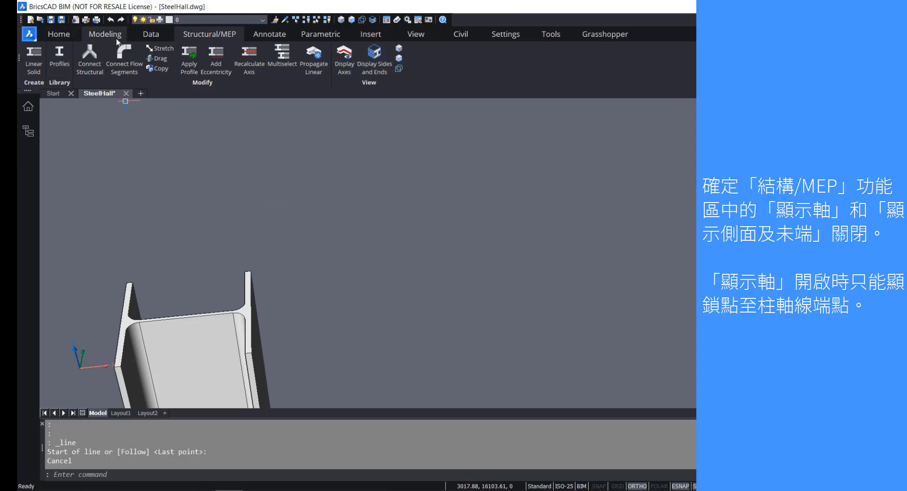
pyautogui.click(346, 70)
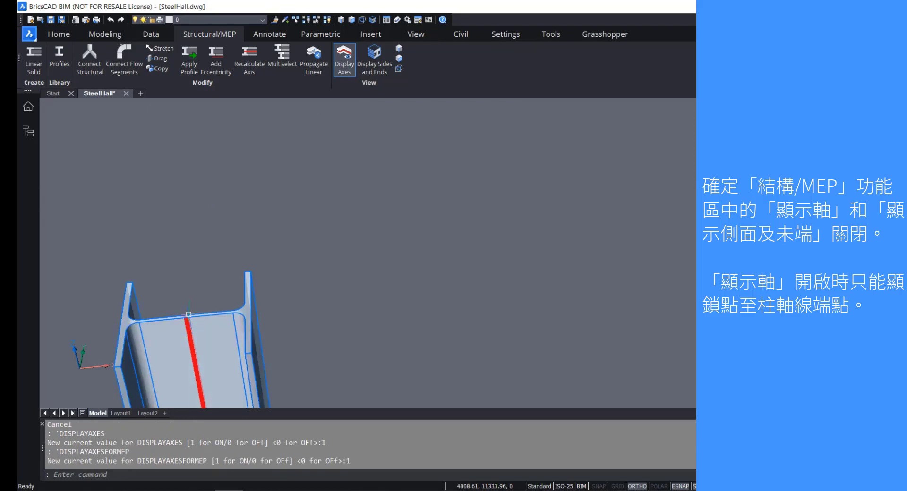
pyautogui.click(358, 69)
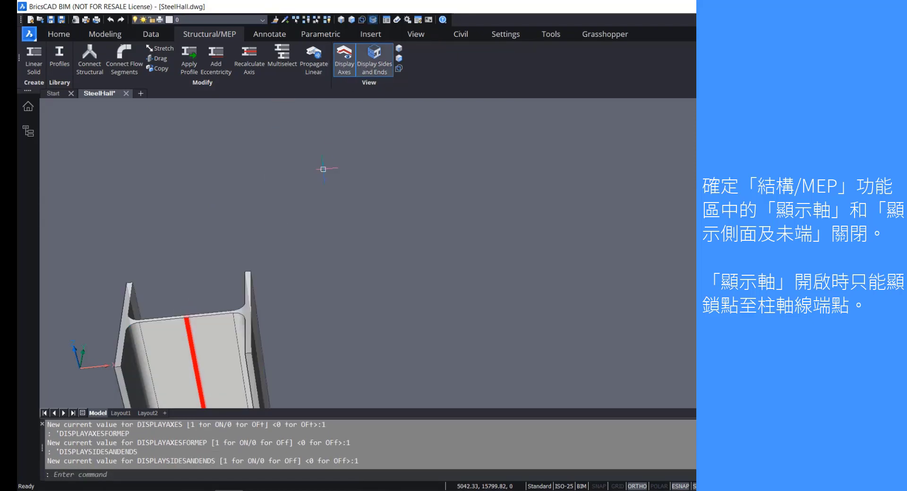
pyautogui.click(341, 63)
pyautogui.click(375, 66)
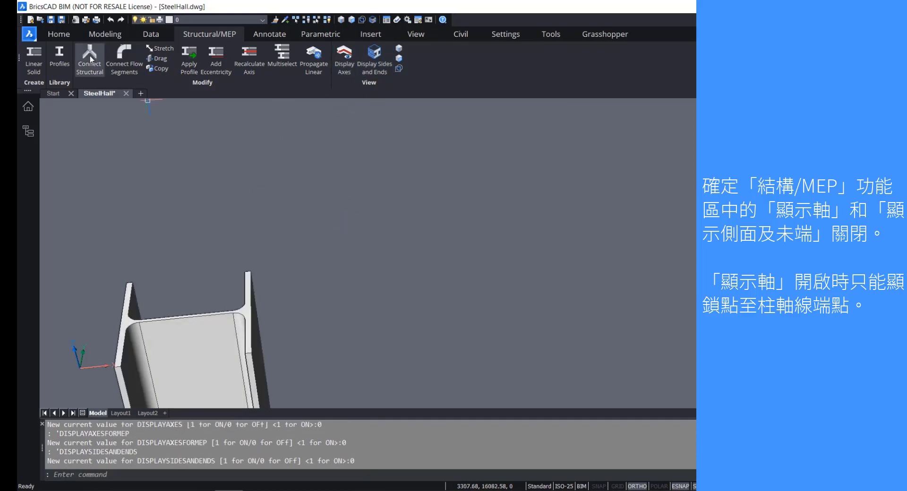
# Draw a line between the two isolated columns, joining the top-edge midpoints of their facing inner flanges.
pyautogui.click(58, 33)
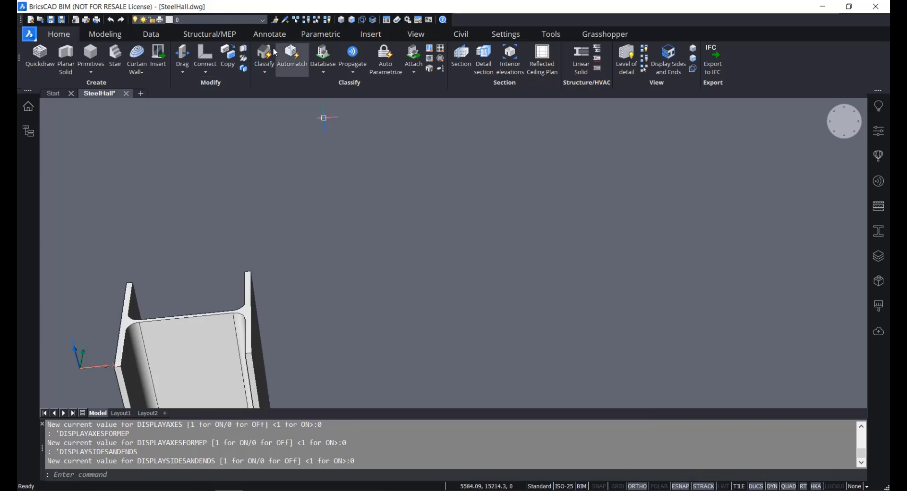
pyautogui.click(269, 34)
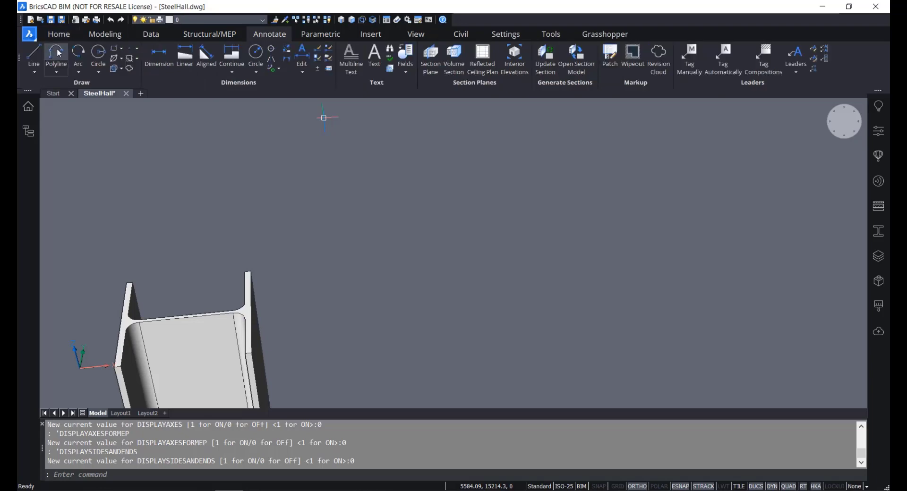
pyautogui.click(34, 54)
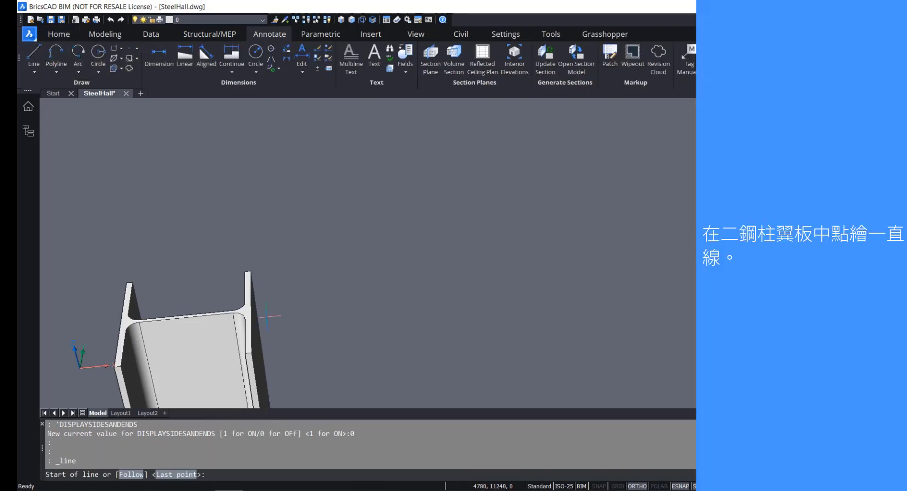
pyautogui.scroll(3, 267, 316)
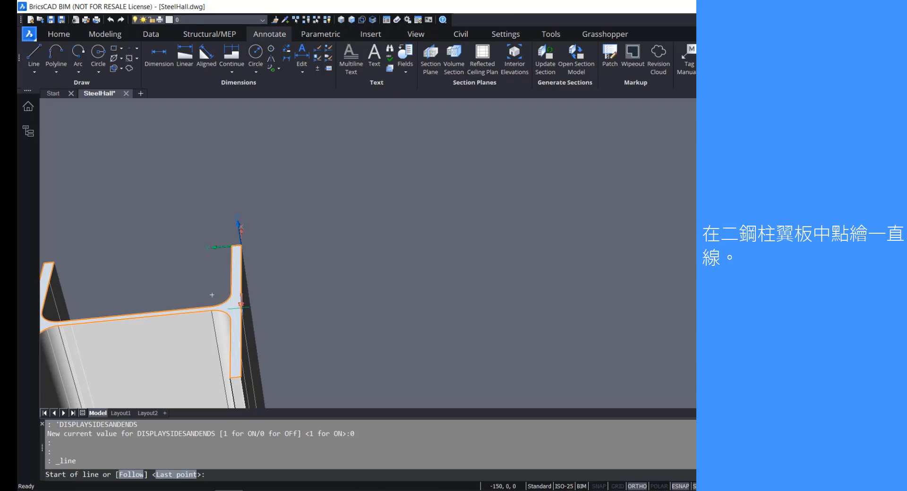
pyautogui.scroll(2, 241, 312)
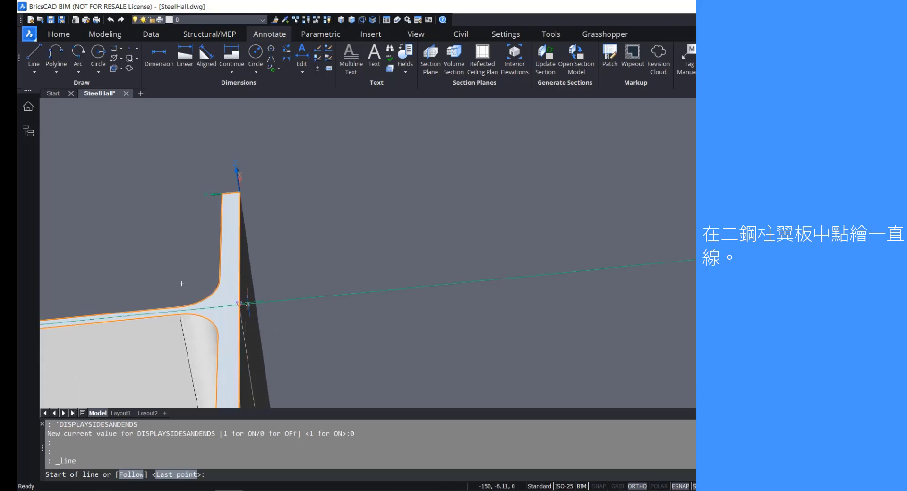
pyautogui.moveTo(242, 307)
pyautogui.keyDown('shift'); pyautogui.mouseDown(button='middle')
pyautogui.moveTo(309, 310)
pyautogui.moveTo(427, 293)
pyautogui.mouseUp(button='middle'); pyautogui.keyUp('shift')
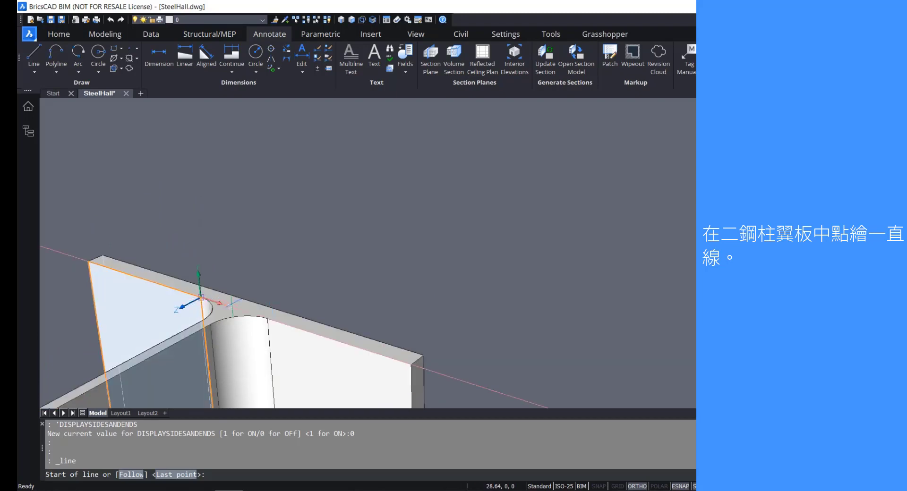
pyautogui.click(246, 300)
pyautogui.scroll(-5, 453, 226)
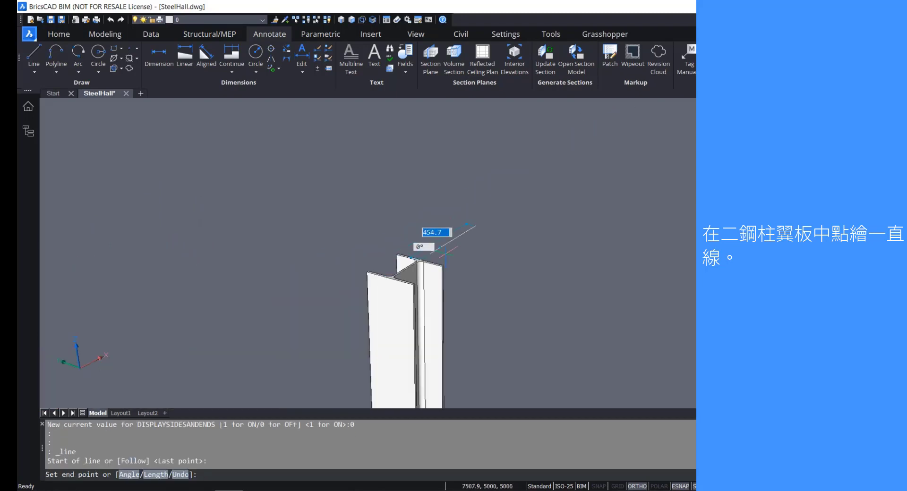
pyautogui.moveTo(624, 229); pyautogui.dragTo(482, 298, button='middle')
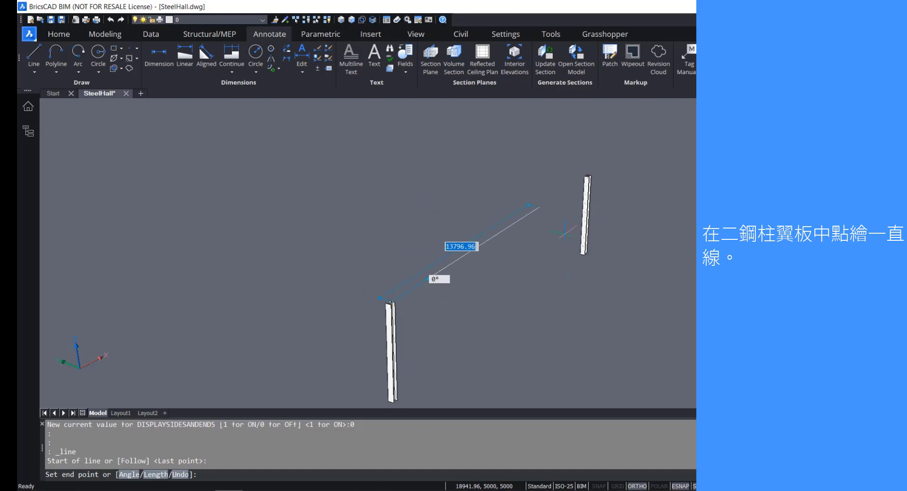
pyautogui.scroll(3, 595, 170)
pyautogui.scroll(5, 599, 168)
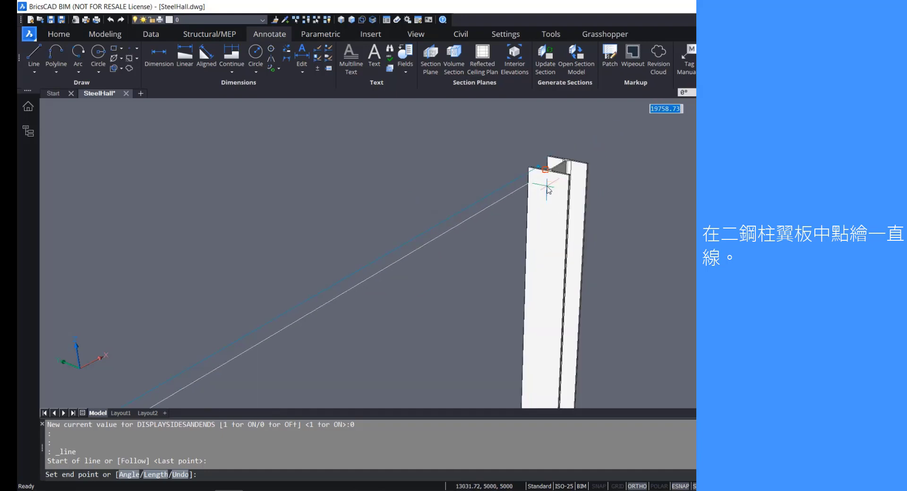
pyautogui.scroll(2, 546, 184)
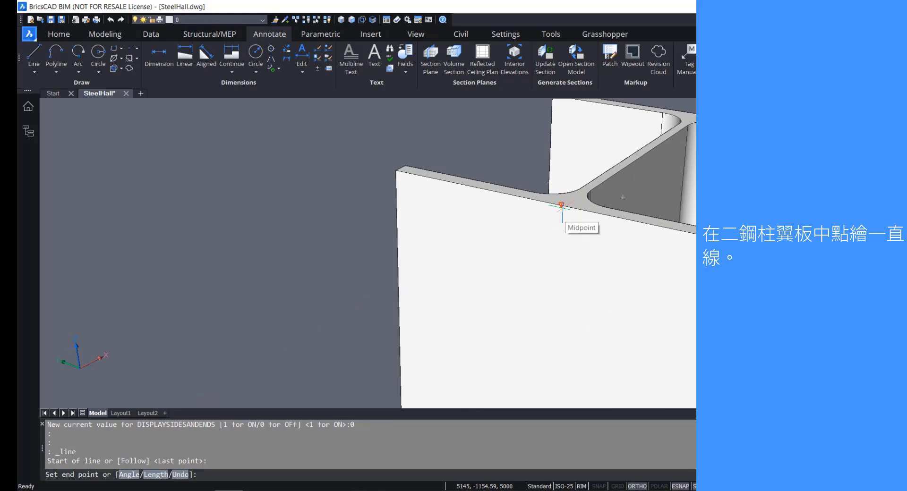
pyautogui.click(562, 206)
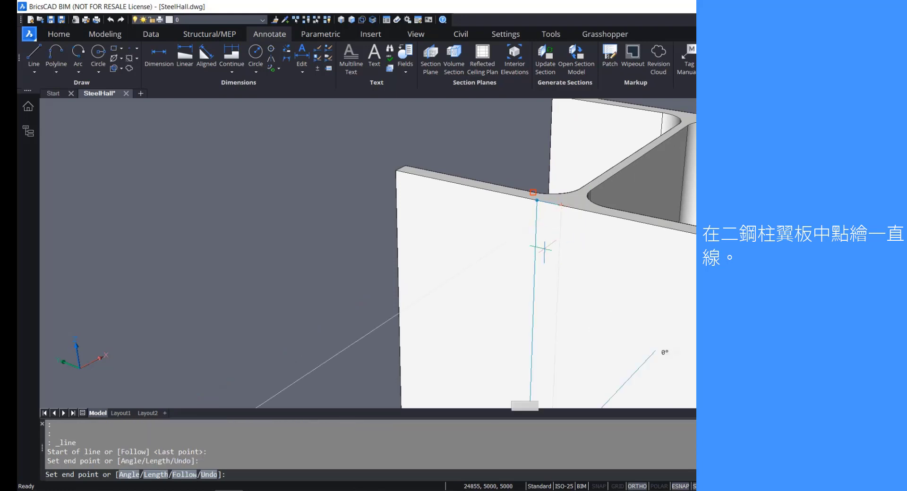
pyautogui.press('Return')
# View the bay from the front with perspective turned off and select the line spanning the columns.
pyautogui.scroll(-5, 551, 309)
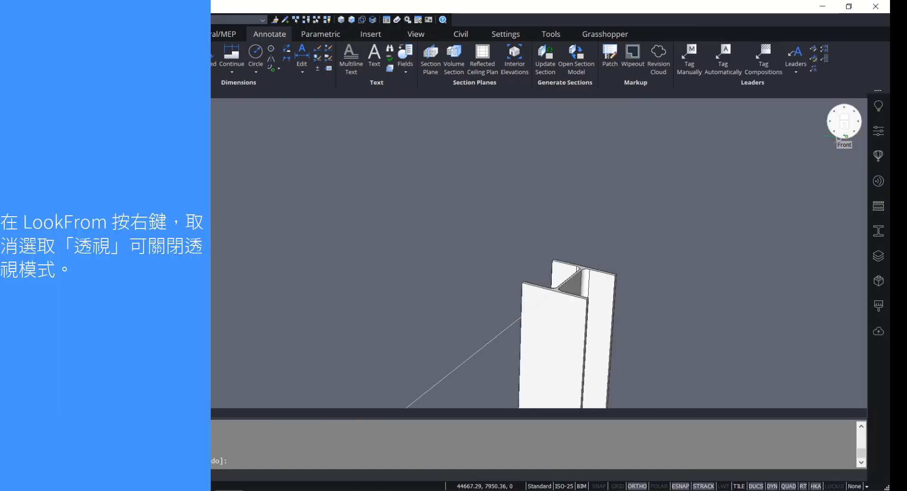
pyautogui.click(845, 136)
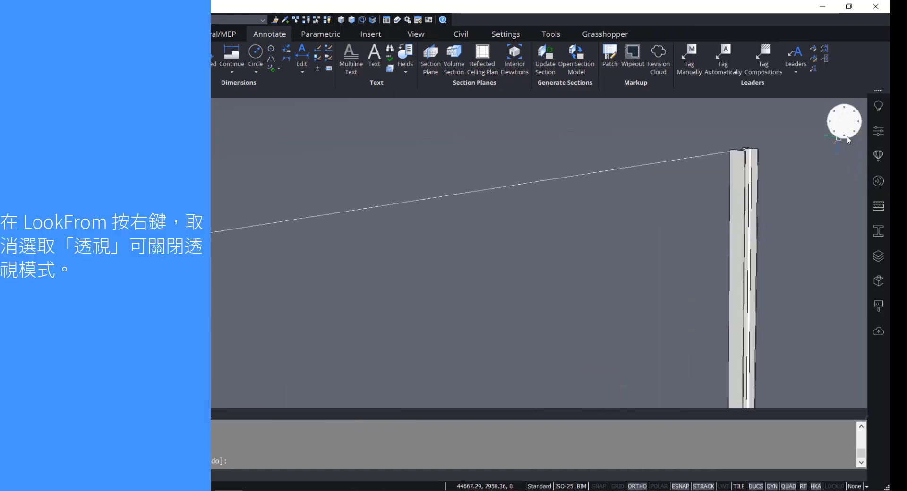
pyautogui.rightClick(843, 124)
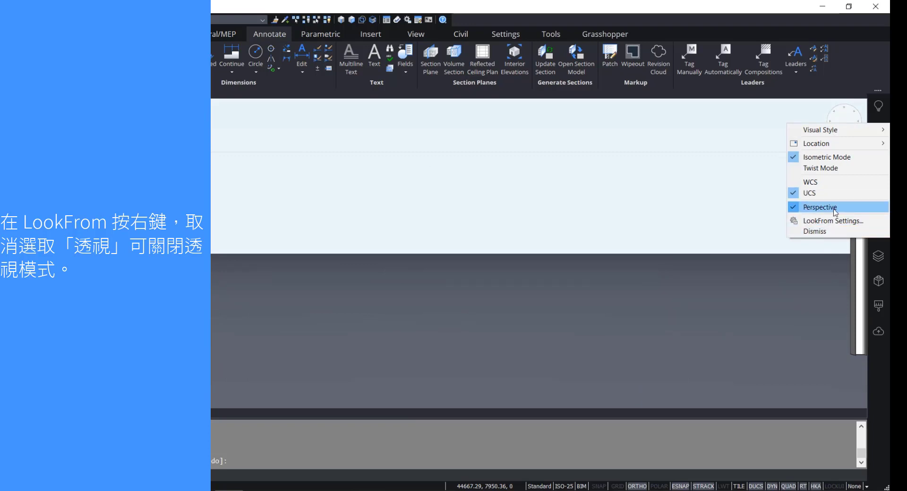
pyautogui.click(819, 207)
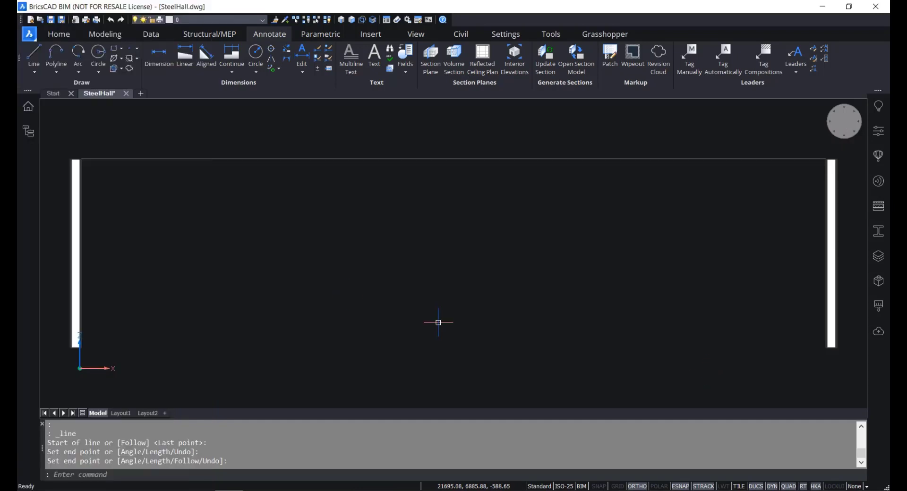
pyautogui.click(397, 217)
pyautogui.click(320, 137)
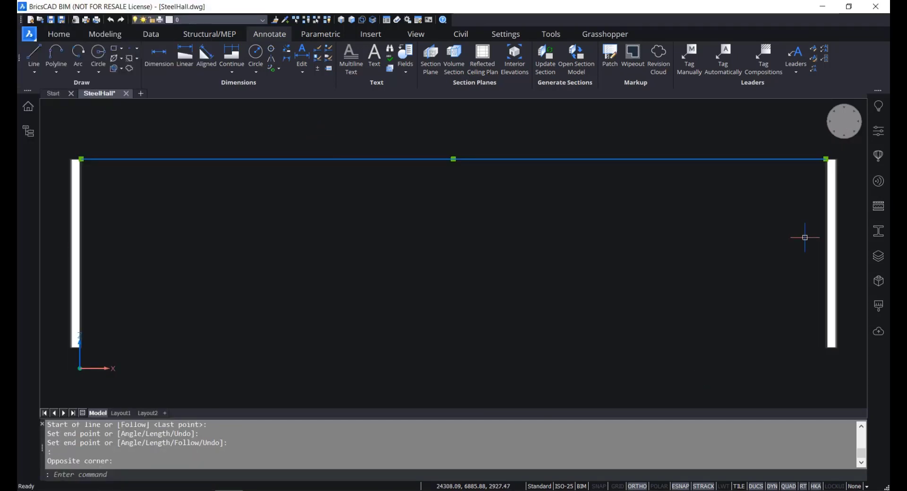
# Turn perspective back on, view the bay at an angle and deselect the spanning line.
pyautogui.rightClick(838, 138)
pyautogui.click(810, 209)
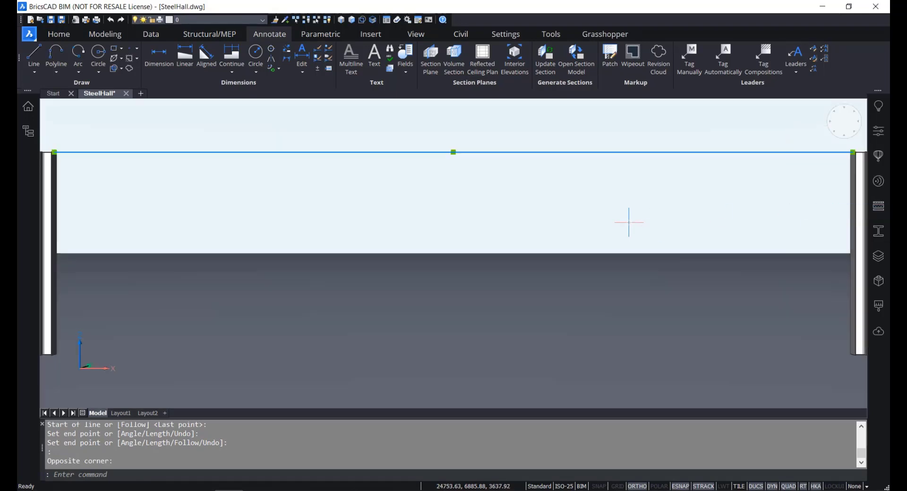
pyautogui.keyDown('shift'); pyautogui.moveTo(551, 240); pyautogui.dragTo(629, 241, button='middle'); pyautogui.keyUp('shift')
pyautogui.scroll(-2, 626, 237)
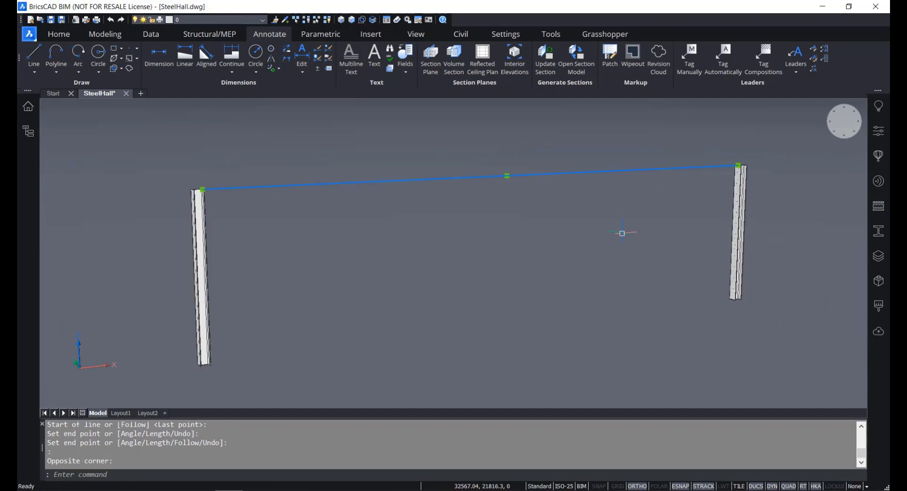
pyautogui.keyDown('shift'); pyautogui.moveTo(569, 271); pyautogui.dragTo(592, 276, button='middle'); pyautogui.keyUp('shift')
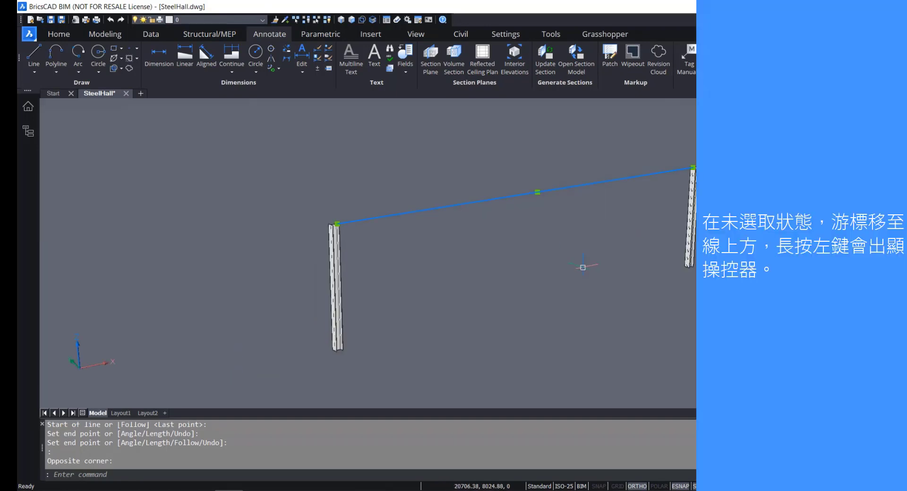
pyautogui.press('Escape')
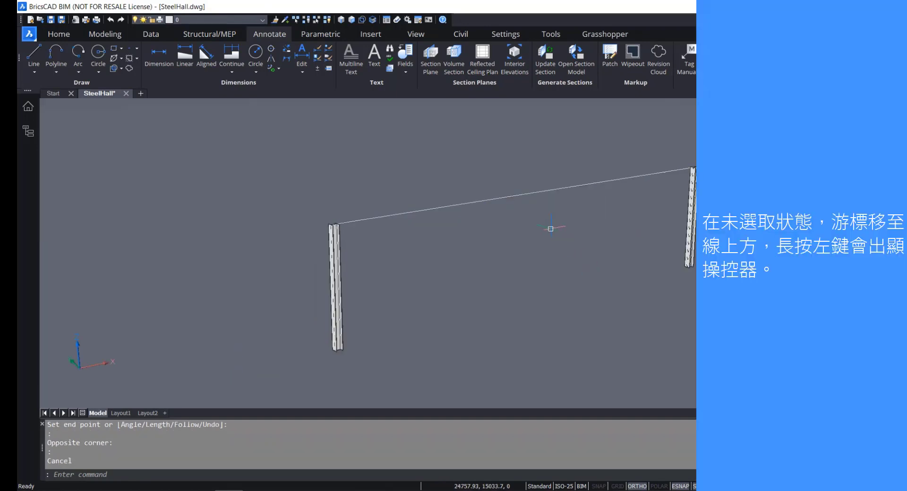
# Move the spanning line down 400 mm along the Z axis with the manipulator.
pyautogui.moveTo(522, 192)
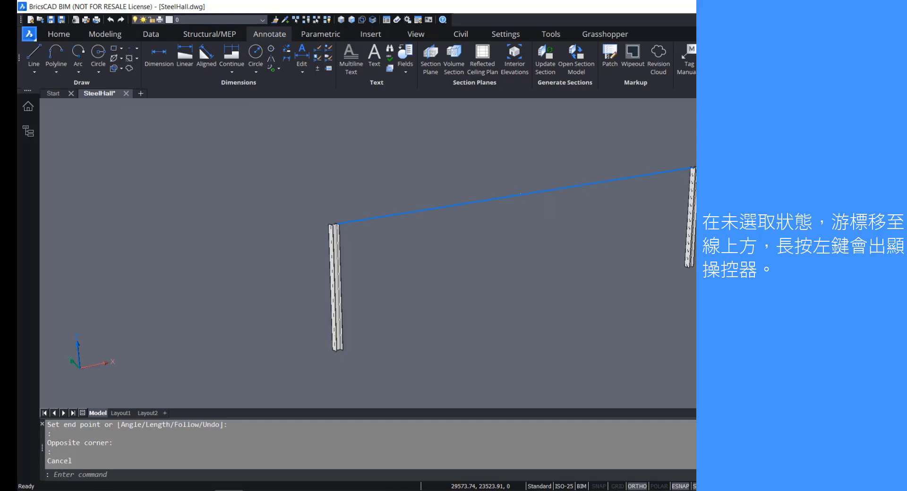
pyautogui.click(537, 191)
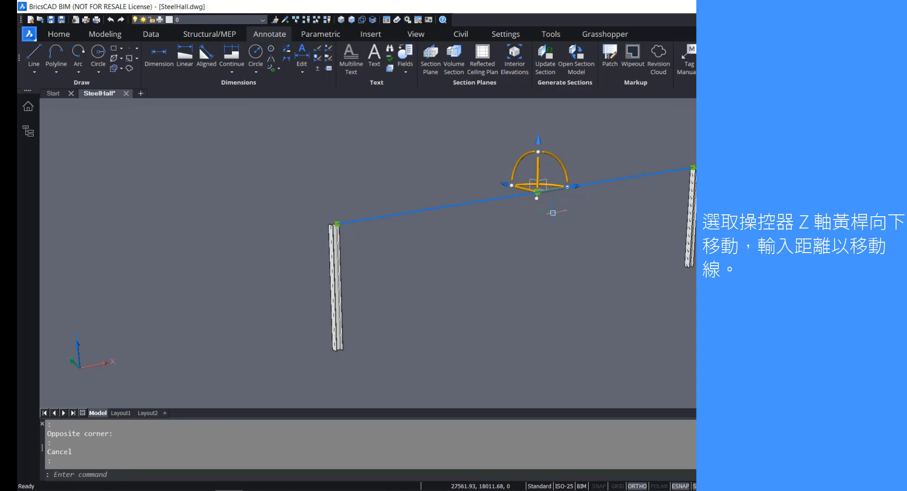
pyautogui.click(537, 171)
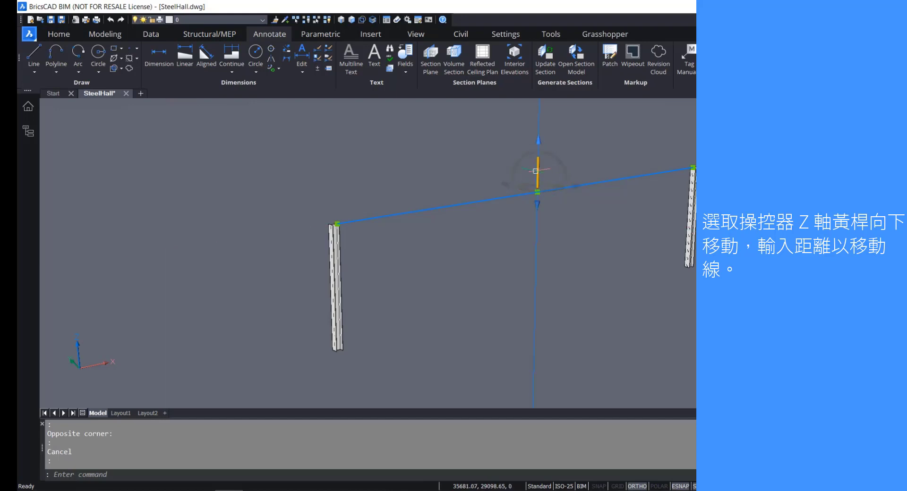
pyautogui.click(537, 175)
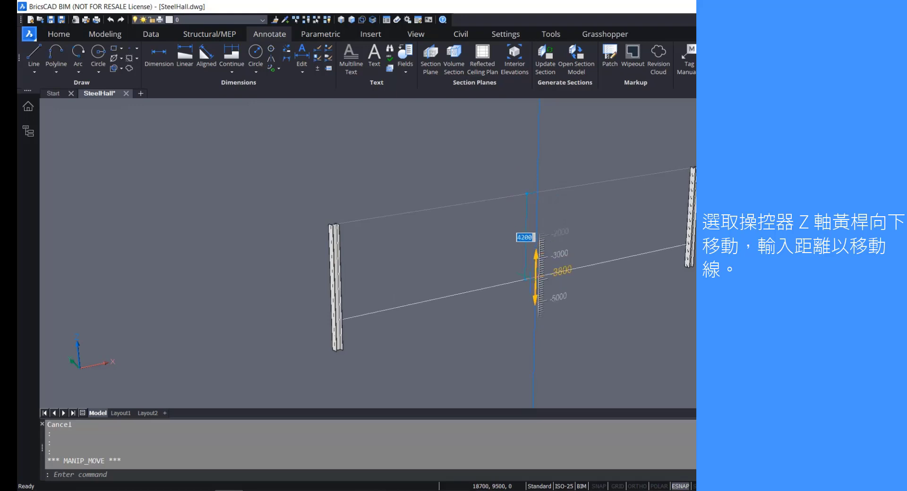
pyautogui.write('40')
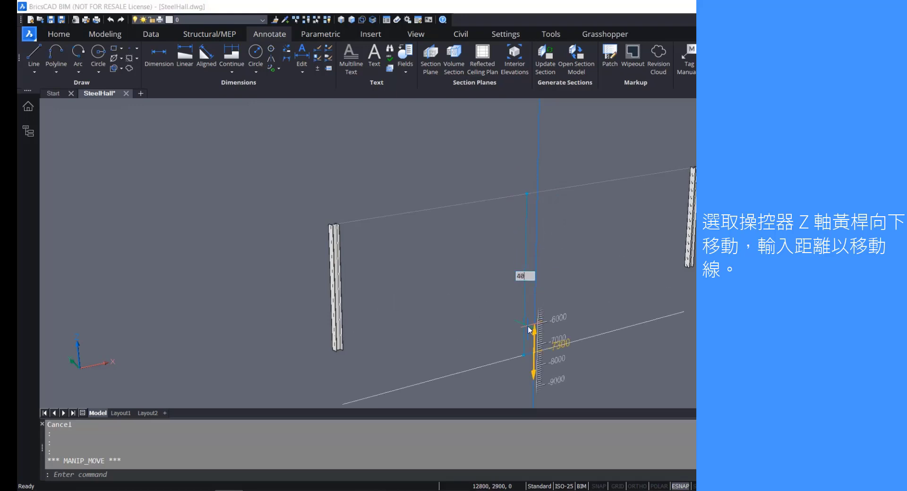
pyautogui.write('0')
pyautogui.press('Return')
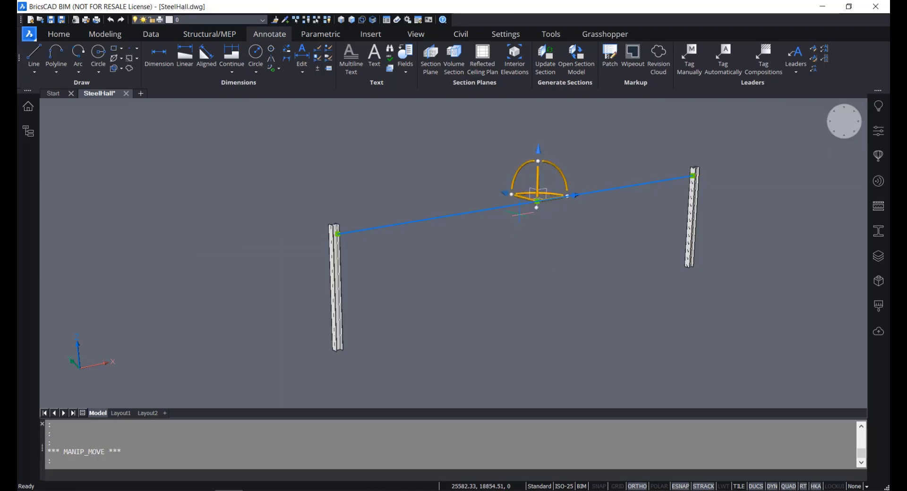
pyautogui.press('Escape')
# Draw a vertical line upward from the spanning line's midpoint for the truss centre post.
pyautogui.keyDown('shift'); pyautogui.moveTo(539, 229); pyautogui.dragTo(530, 266, button='middle'); pyautogui.keyUp('shift')
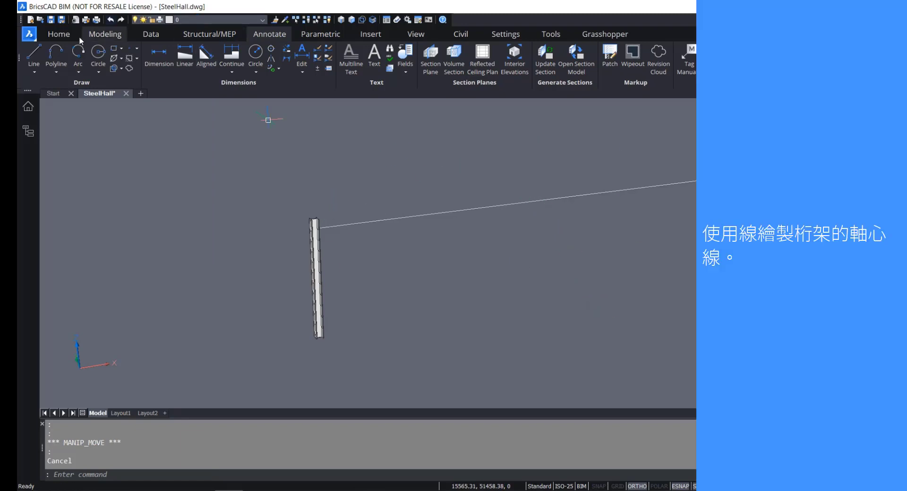
pyautogui.click(33, 56)
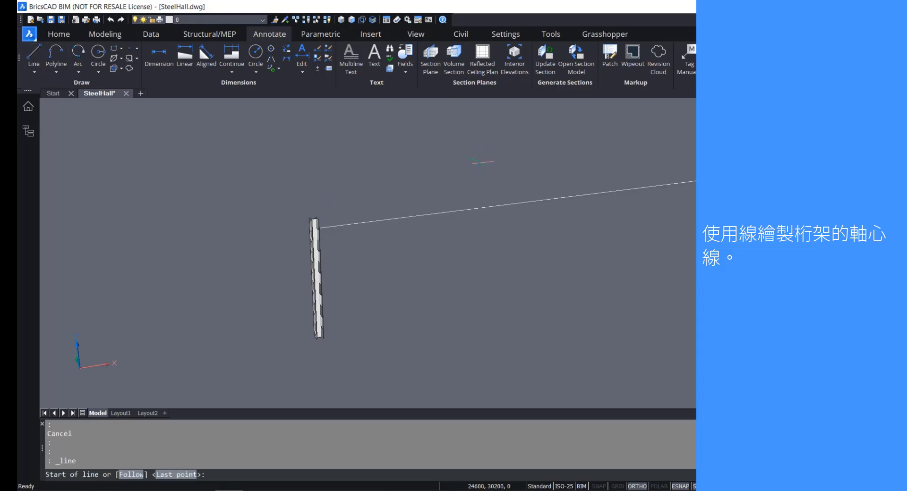
pyautogui.click(537, 201)
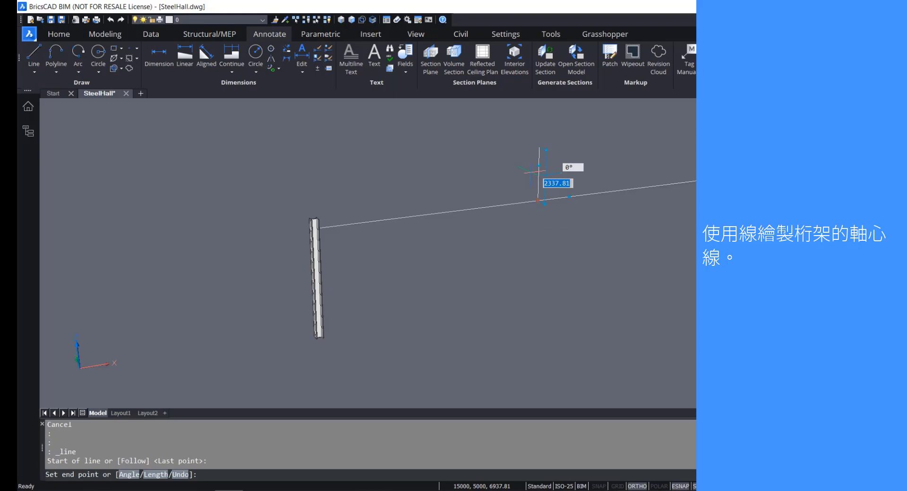
pyautogui.keyDown('shift'); pyautogui.moveTo(538, 171); pyautogui.dragTo(563, 176, button='middle'); pyautogui.keyUp('shift')
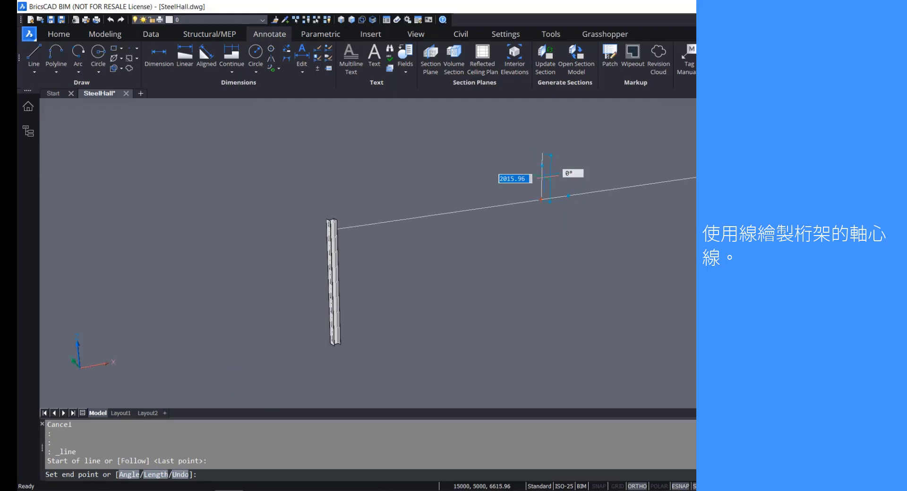
pyautogui.write('16')
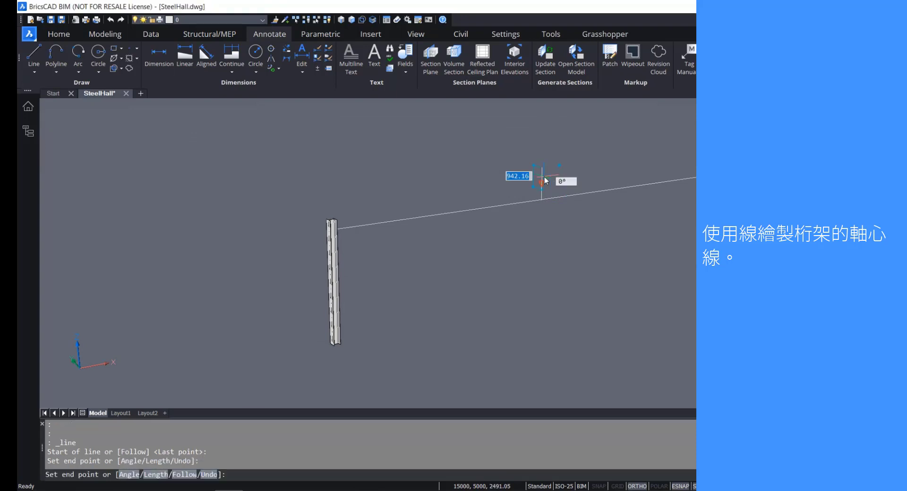
pyautogui.press('Return')
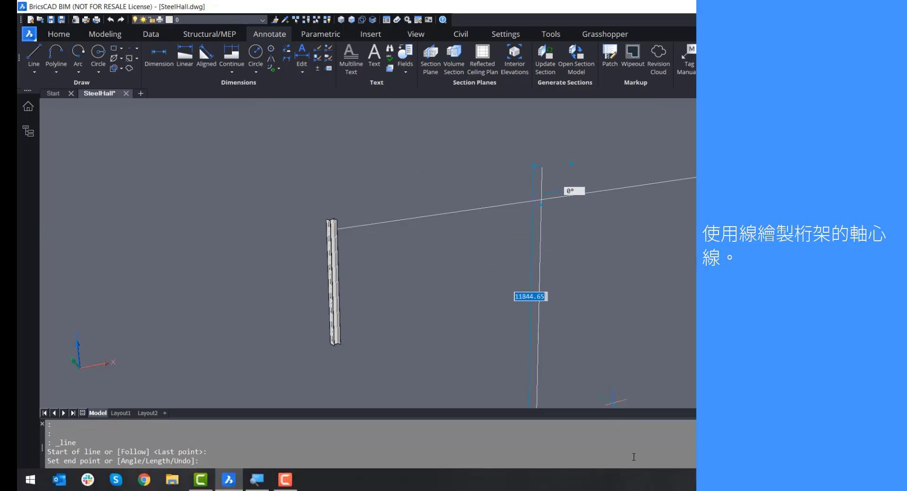
# With Ortho off, continue from the centre post's top to the top-edge midpoint of the first column's inner flange, and finish the line.
pyautogui.click(636, 487)
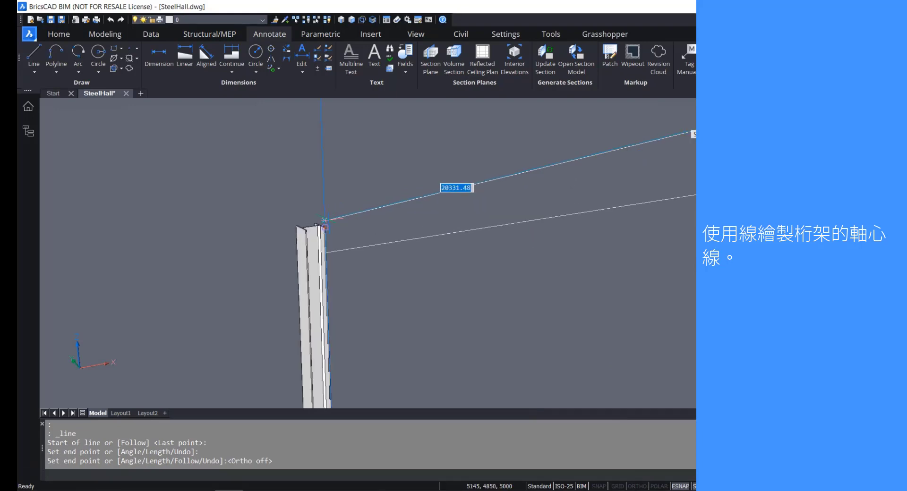
pyautogui.scroll(10, 333, 219)
pyautogui.scroll(3, 302, 230)
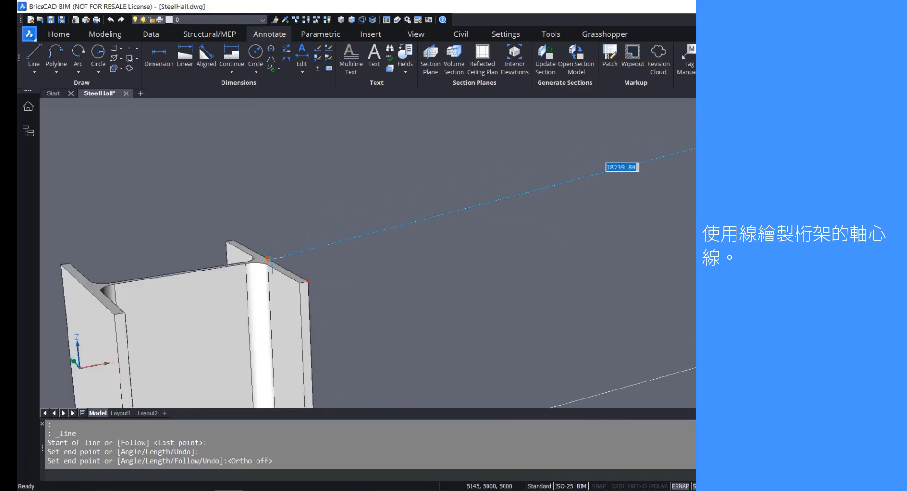
pyautogui.click(267, 259)
pyautogui.press('Return')
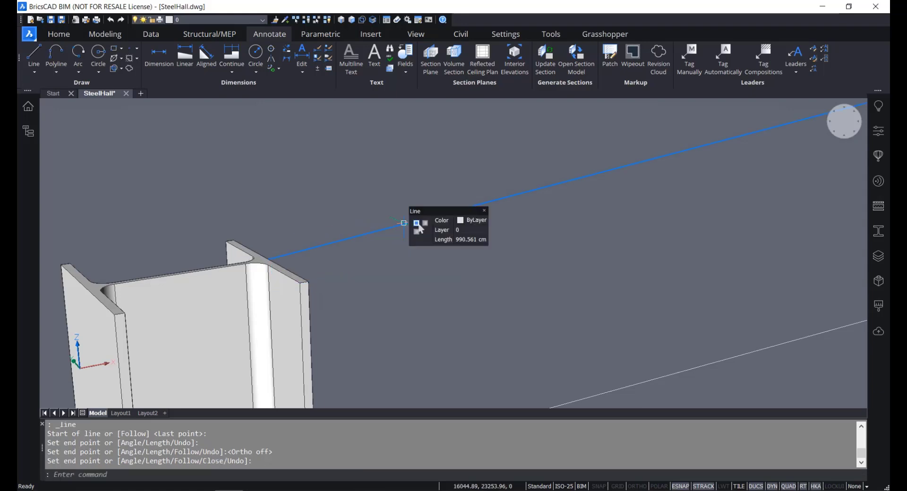
pyautogui.scroll(-10, 403, 222)
pyautogui.keyDown('shift'); pyautogui.moveTo(522, 235); pyautogui.dragTo(432, 232, button='middle'); pyautogui.keyUp('shift')
pyautogui.scroll(2, 427, 206)
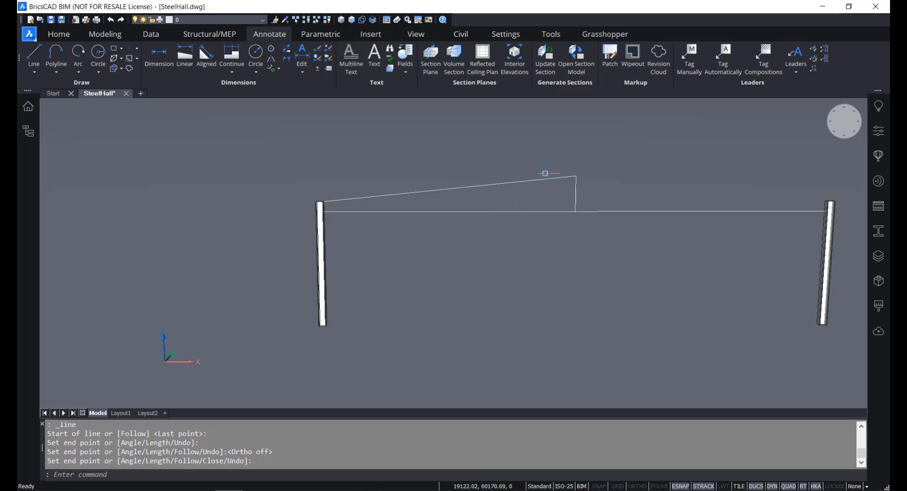
pyautogui.moveTo(576, 189)
pyautogui.moveTo(557, 211)
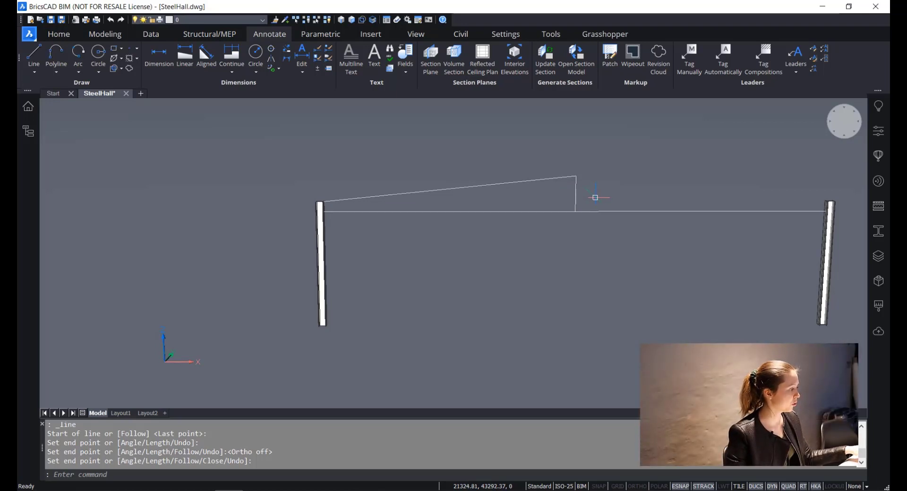
pyautogui.click(486, 183)
pyautogui.click(483, 198)
pyautogui.click(492, 233)
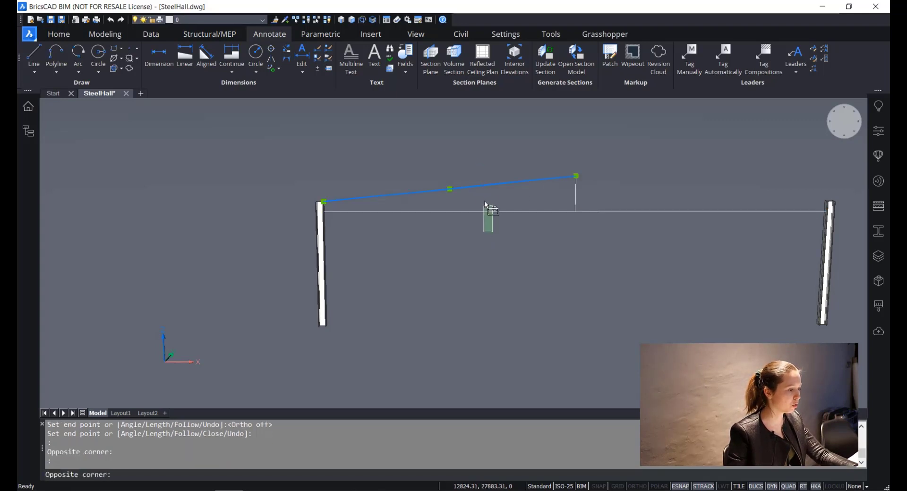
pyautogui.click(485, 204)
pyautogui.press('Escape')
# Divide the sloping roof line between the first column and the centre post into 10 equal segments.
pyautogui.moveTo(515, 241); pyautogui.dragTo(407, 243, button='middle')
pyautogui.scroll(2, 404, 241)
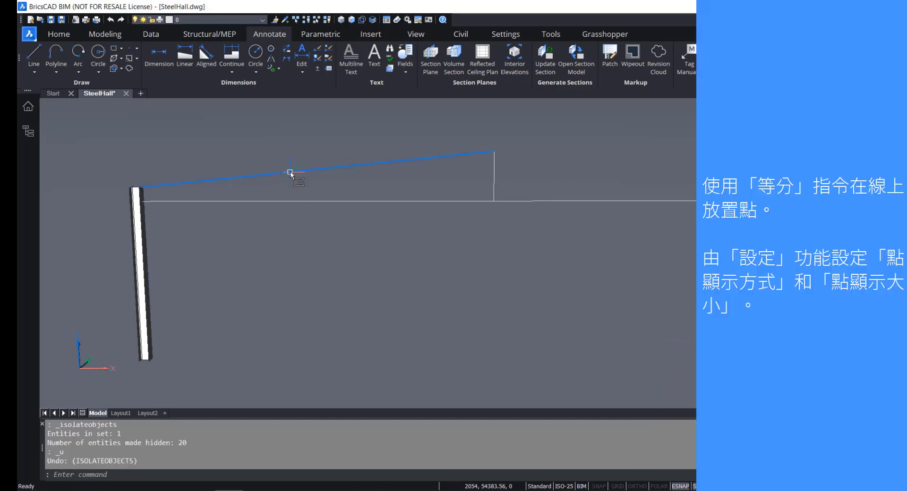
pyautogui.click(290, 173)
pyautogui.moveTo(298, 153)
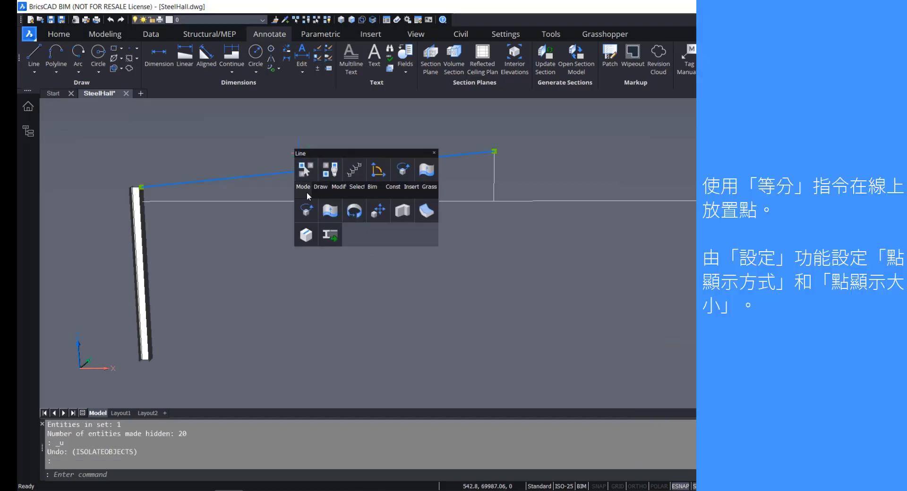
pyautogui.moveTo(319, 191)
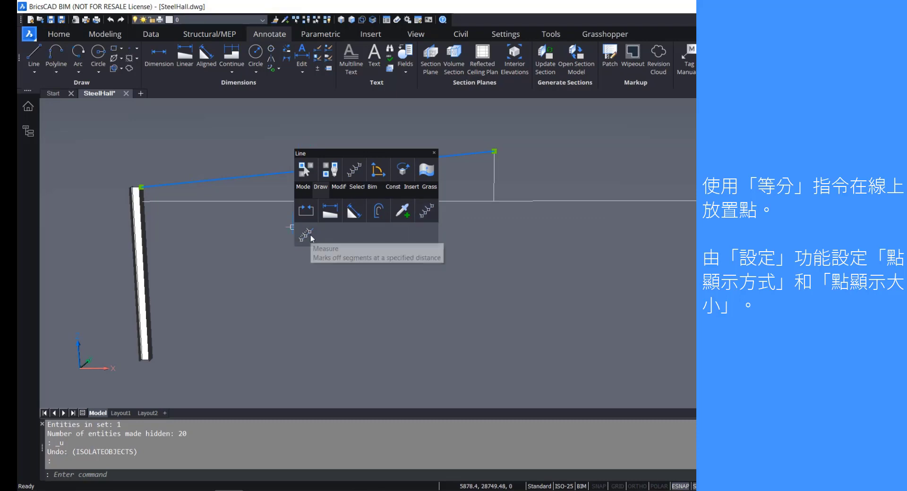
pyautogui.click(435, 214)
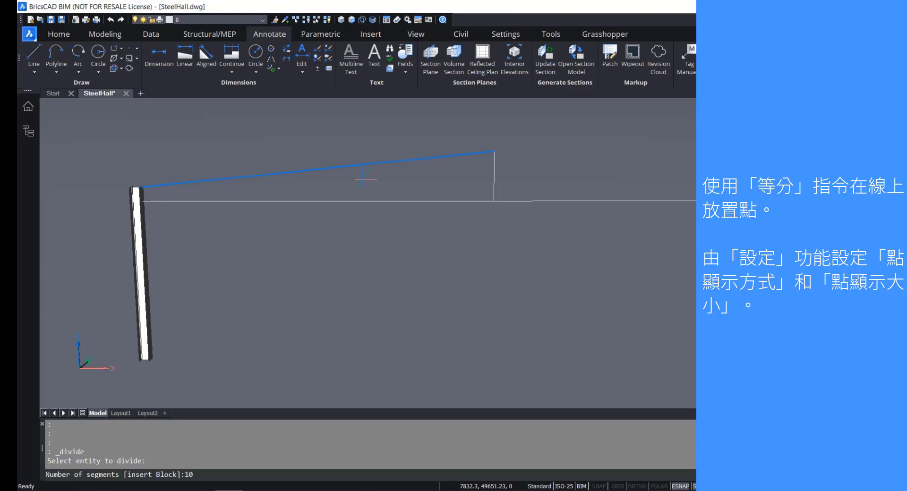
pyautogui.press('Return')
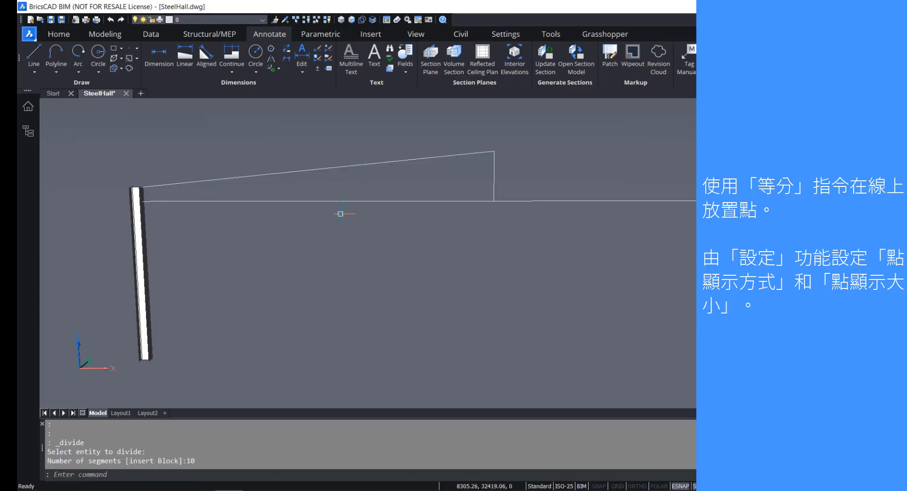
# Window-select the area around the sloping line to check for its division points, and clear the selection.
pyautogui.keyDown('shift'); pyautogui.moveTo(330, 212); pyautogui.dragTo(409, 241, button='middle'); pyautogui.keyUp('shift')
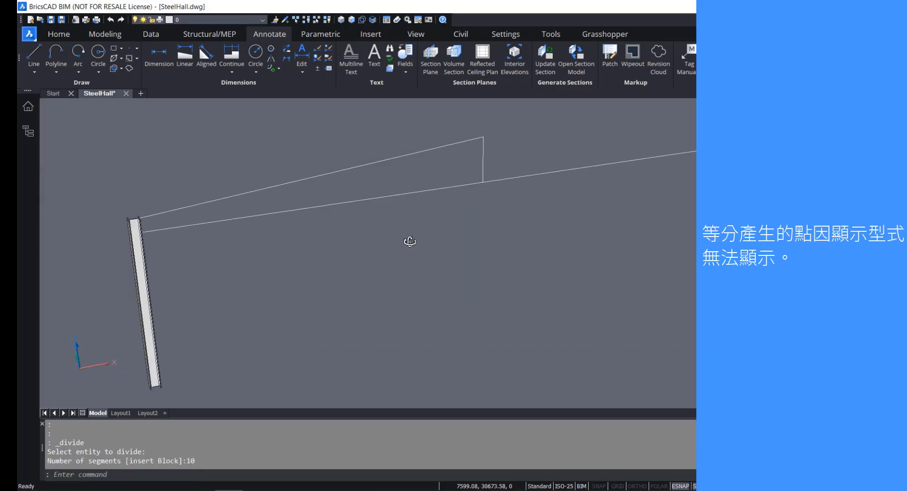
pyautogui.click(144, 122)
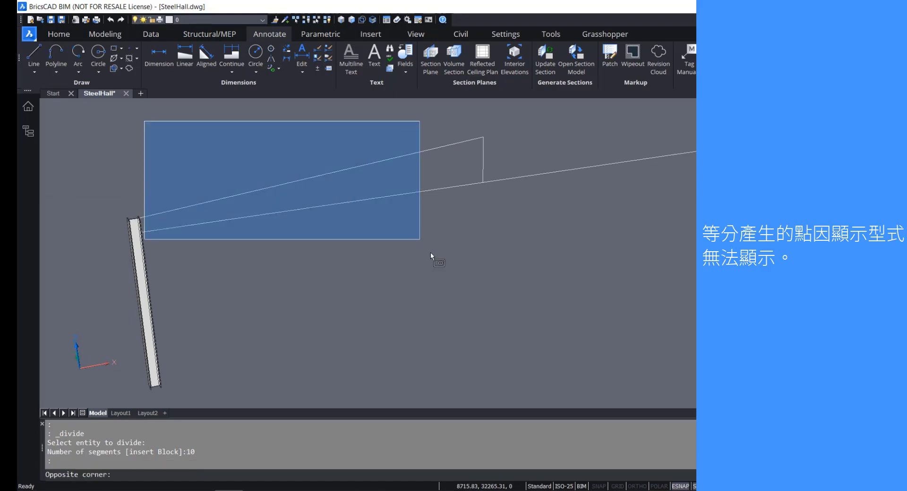
pyautogui.click(475, 274)
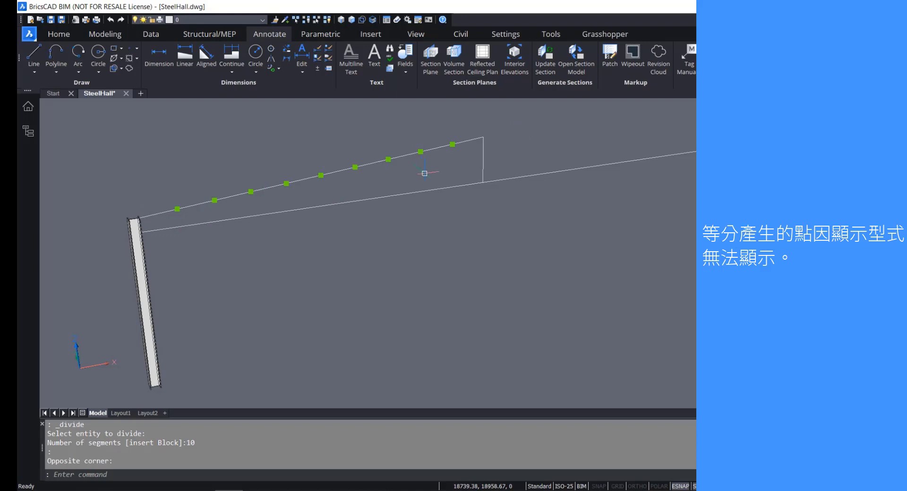
pyautogui.press('Escape')
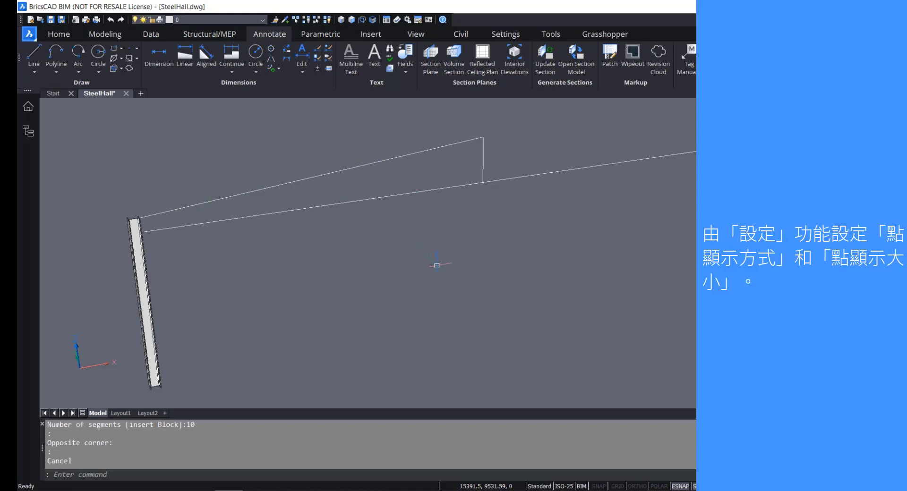
# Find PDMODE in the settings, set the point display mode to [3] x and close the settings.
pyautogui.write('SETT')
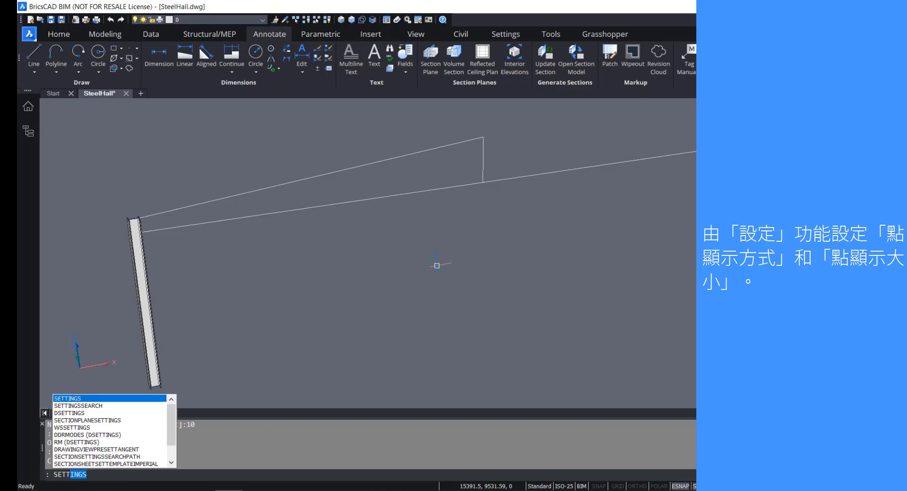
pyautogui.press('Return')
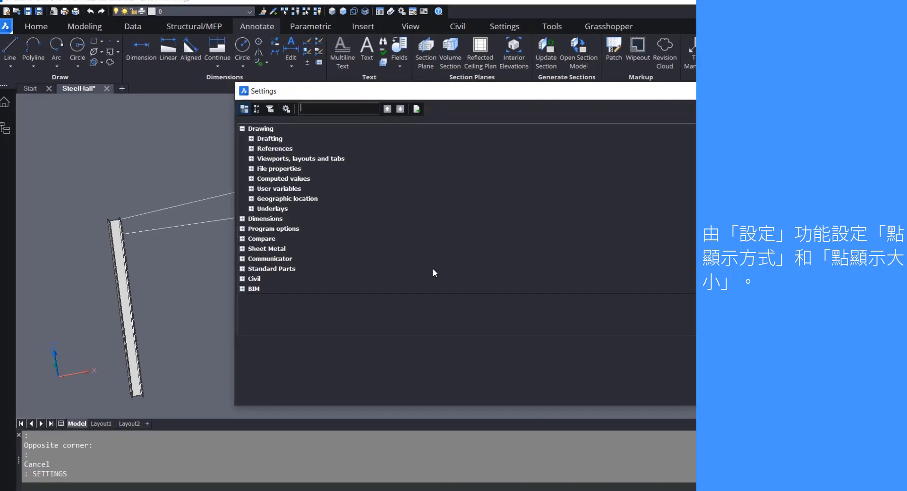
pyautogui.write('pdmode')
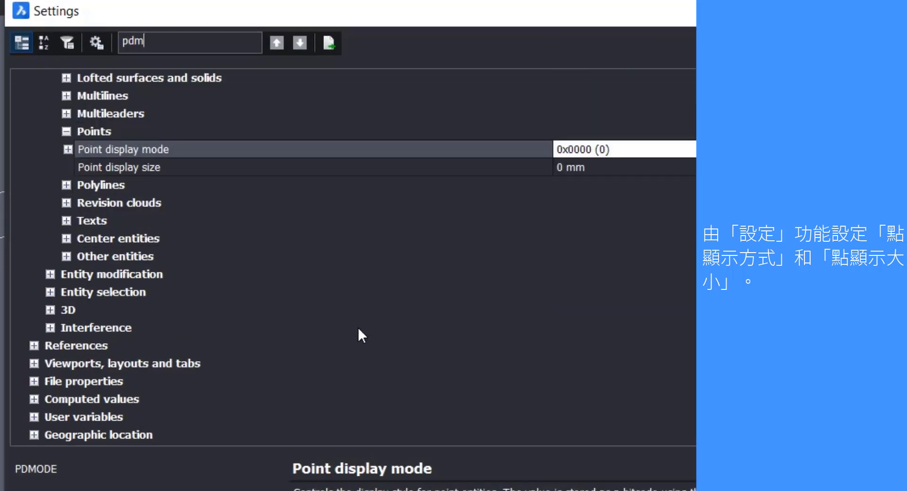
pyautogui.click(67, 149)
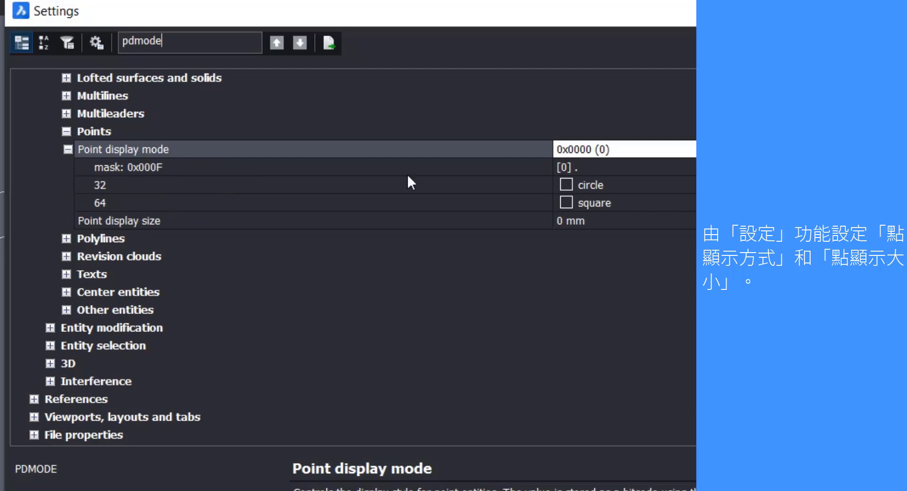
pyautogui.click(598, 168)
pyautogui.click(598, 169)
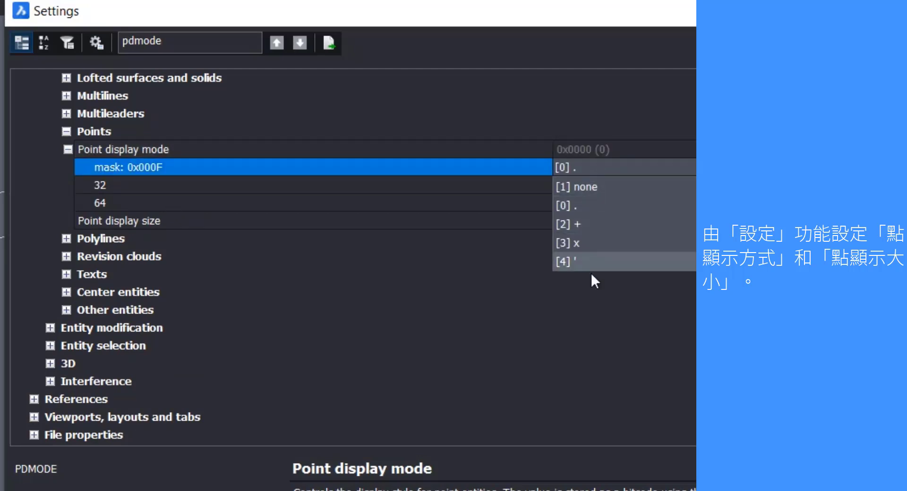
pyautogui.click(595, 244)
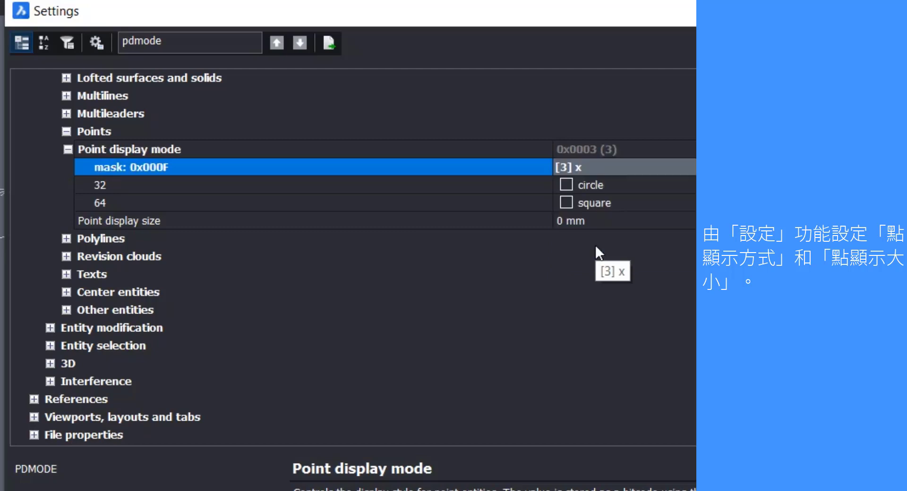
pyautogui.click(405, 224)
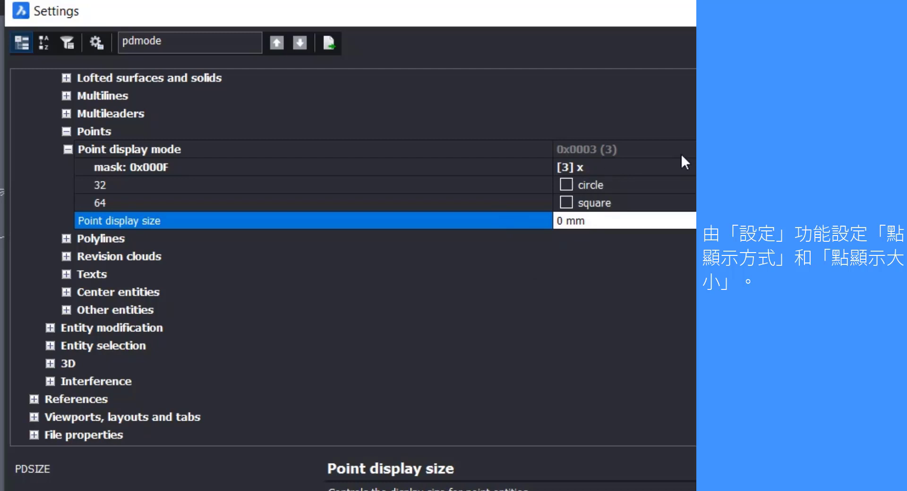
pyautogui.click(647, 166)
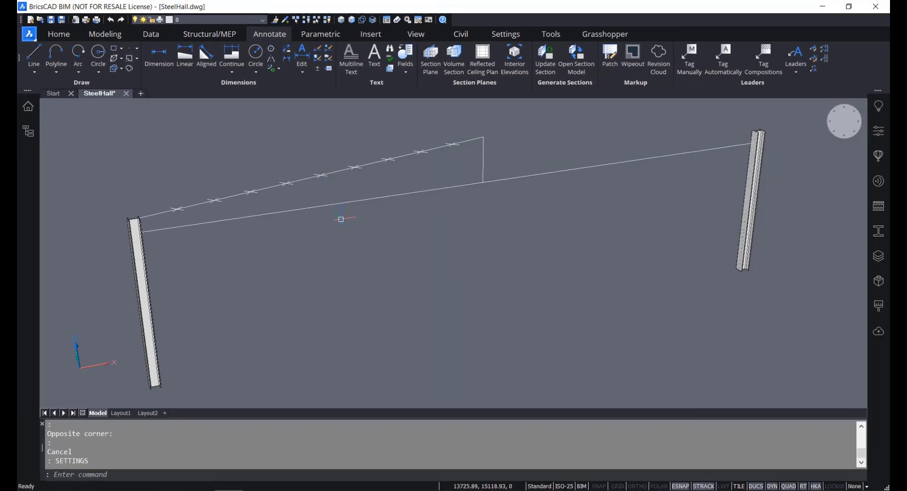
# Divide the spanning line between the two columns into 20 equal segments.
pyautogui.moveTo(344, 176); pyautogui.dragTo(468, 200, button='middle')
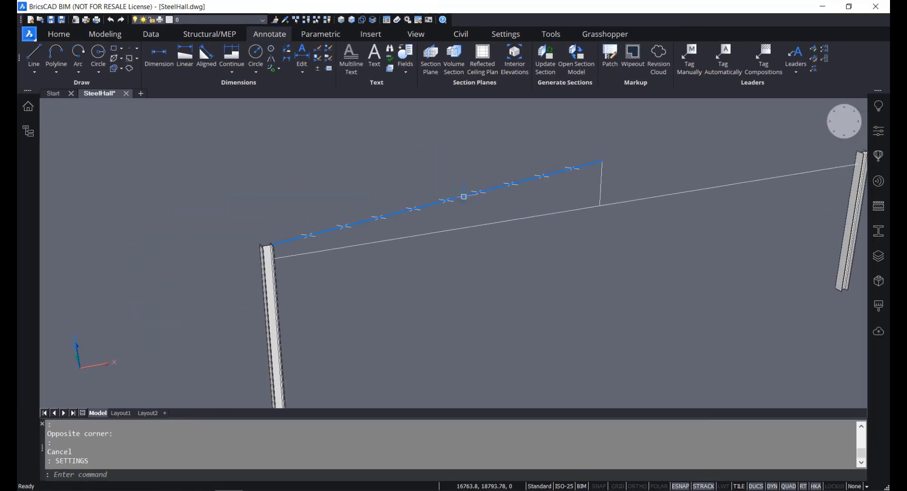
pyautogui.scroll(6, 321, 234)
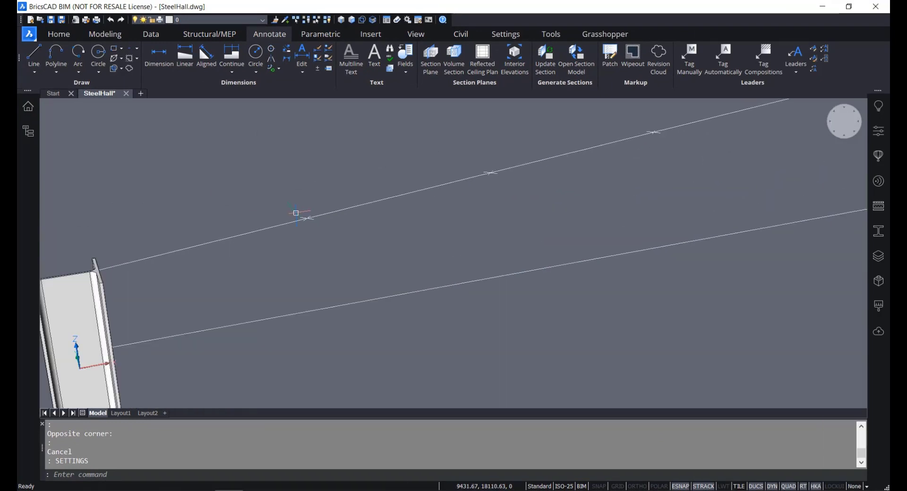
pyautogui.scroll(-6, 296, 213)
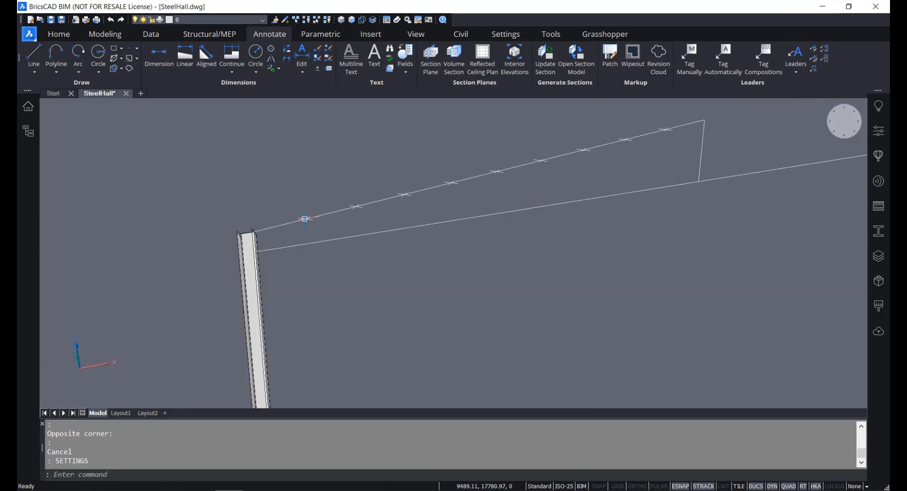
pyautogui.moveTo(372, 208); pyautogui.dragTo(360, 245, button='middle')
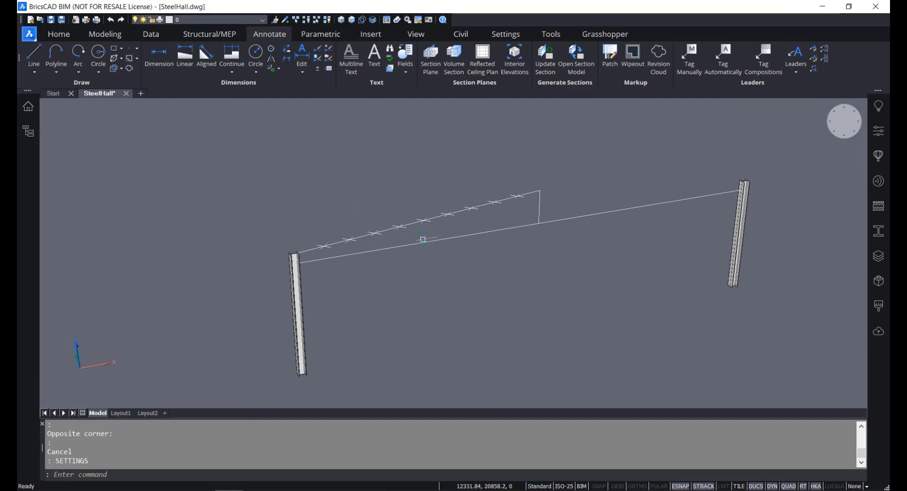
pyautogui.scroll(2, 414, 253)
pyautogui.moveTo(415, 253); pyautogui.dragTo(401, 273, button='middle')
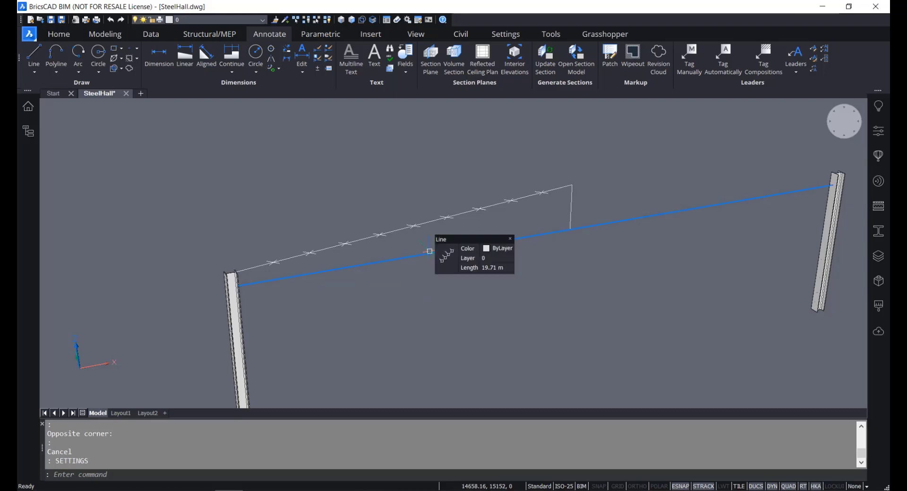
pyautogui.click(429, 251)
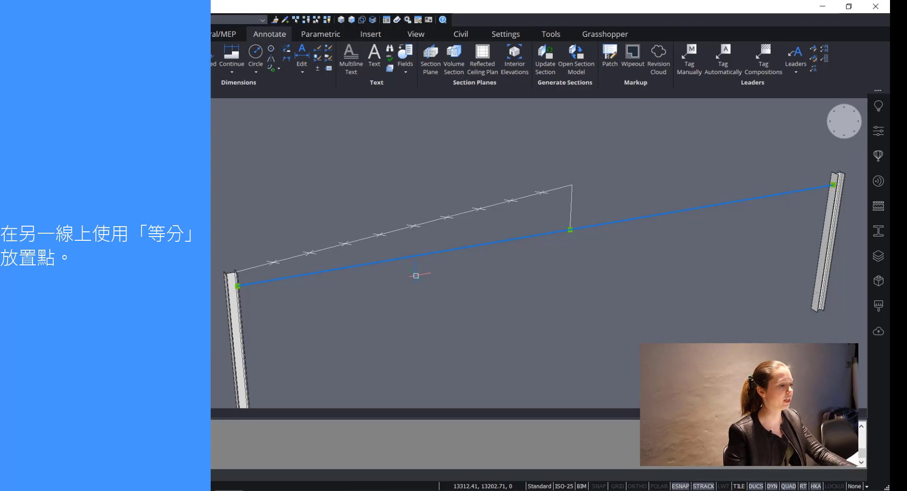
pyautogui.moveTo(415, 276)
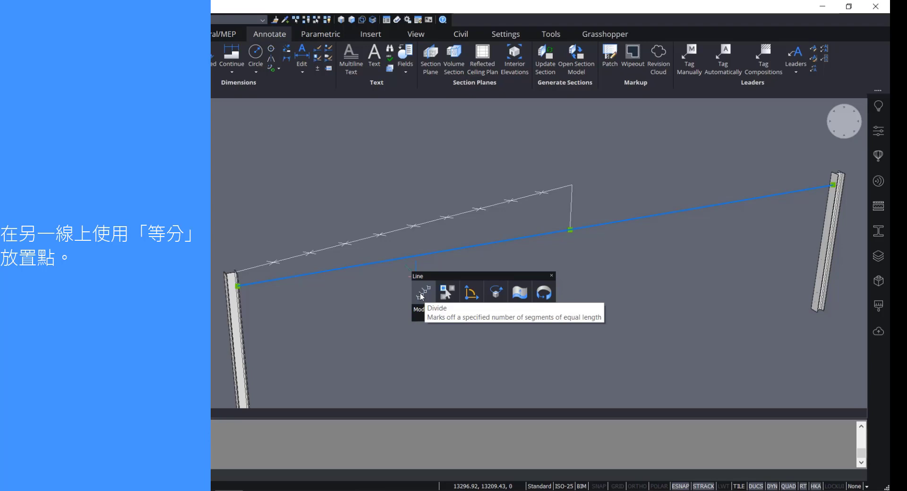
pyautogui.click(420, 294)
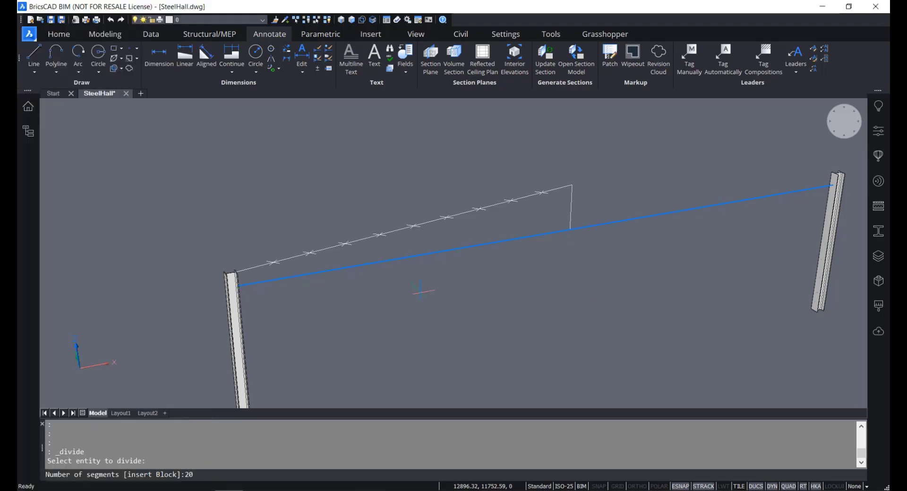
pyautogui.press('Return')
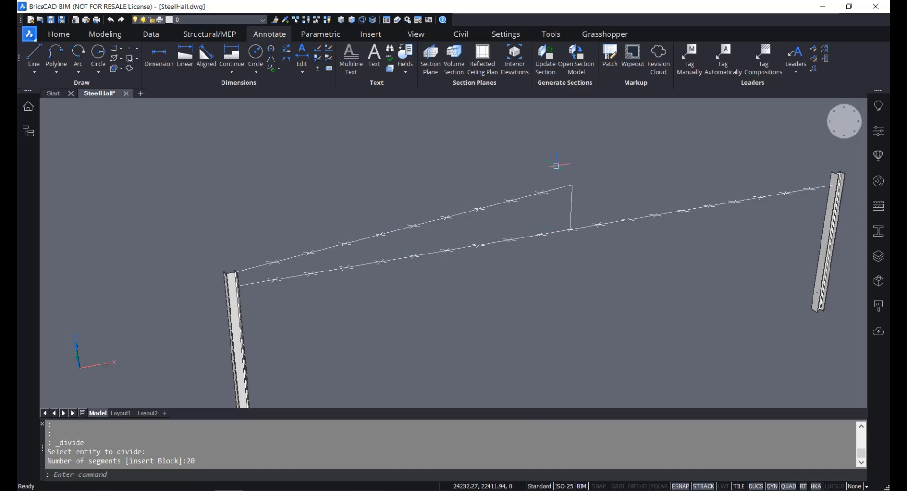
# Check the Node snap in the entity snap options and close the list.
pyautogui.keyDown('shift'); pyautogui.moveTo(560, 257); pyautogui.dragTo(526, 271, button='middle'); pyautogui.keyUp('shift')
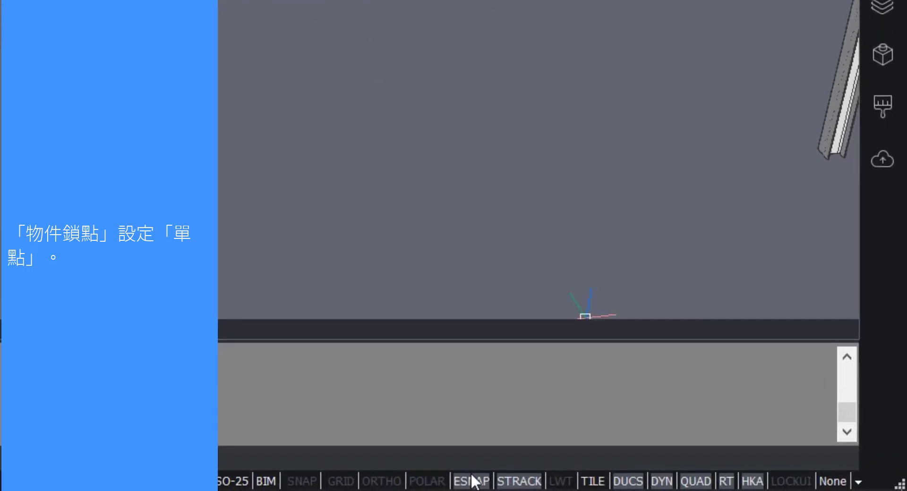
pyautogui.rightClick(473, 480)
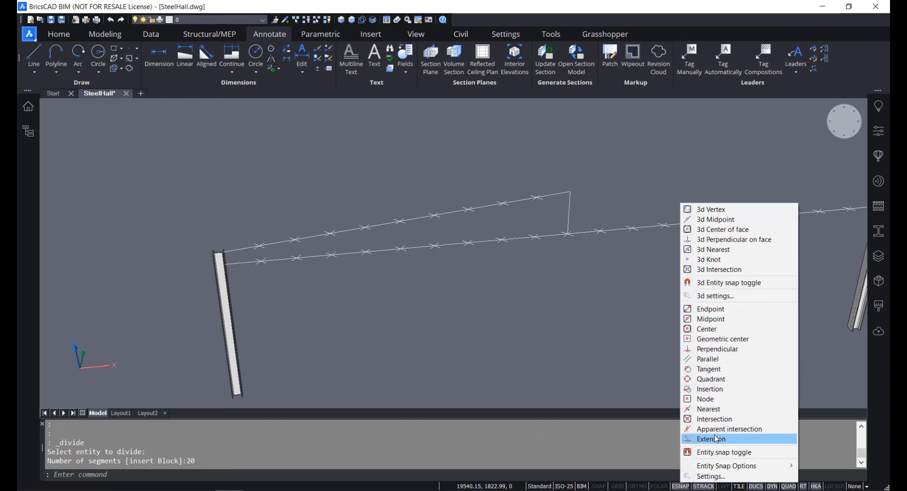
pyautogui.click(631, 391)
pyautogui.click(548, 369)
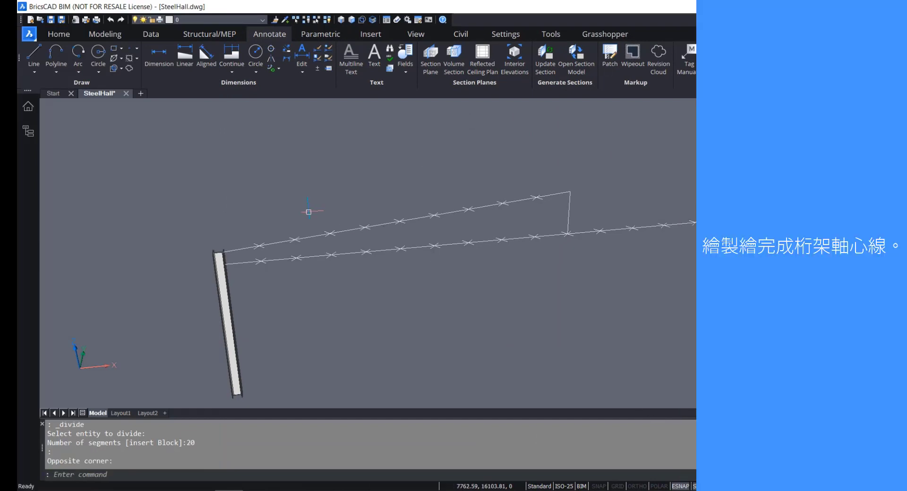
# Draw the zigzag diagonals from the lower chord's end at the column through alternating division points of both chords to the foot of the mid-span vertical.
pyautogui.click(34, 52)
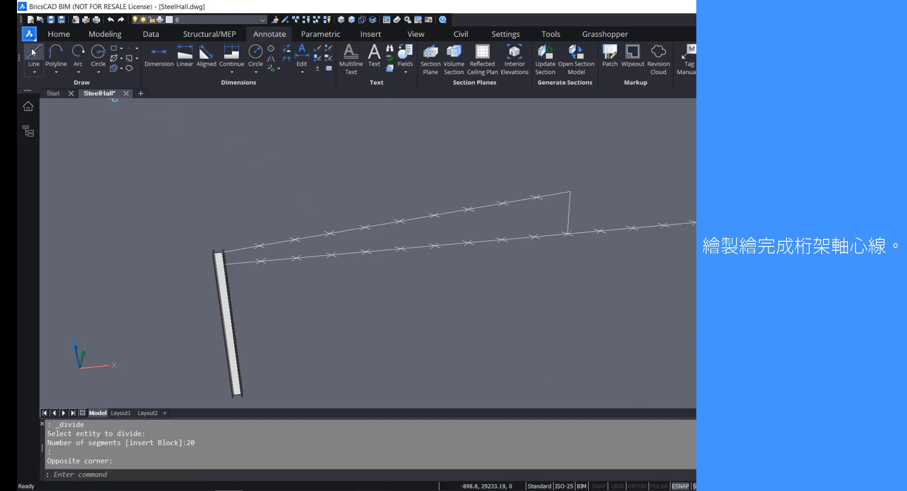
pyautogui.scroll(5, 239, 271)
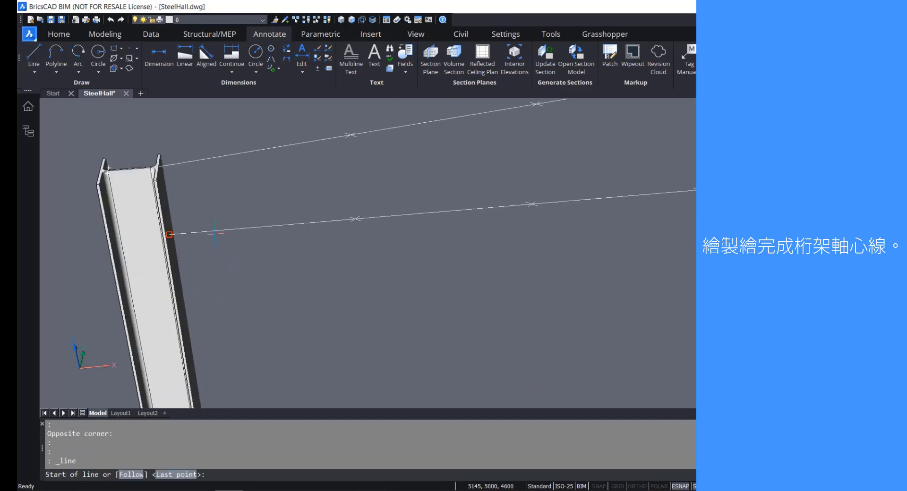
pyautogui.click(214, 233)
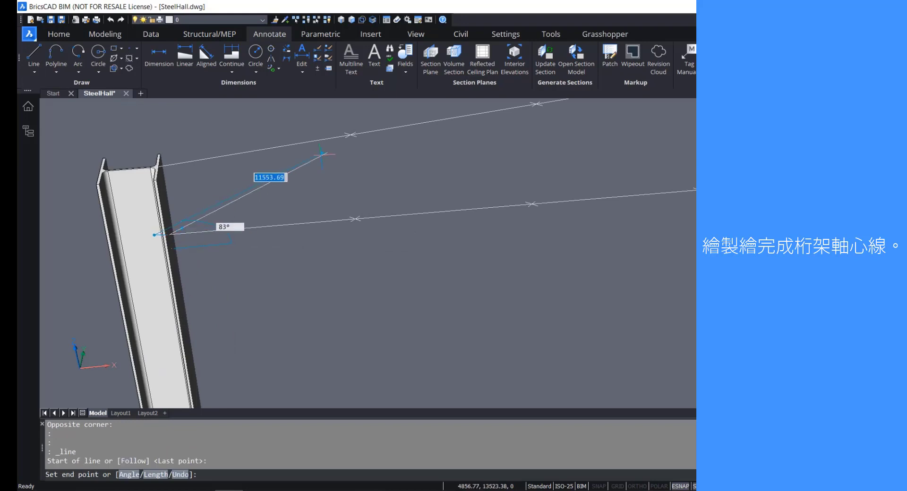
pyautogui.click(350, 135)
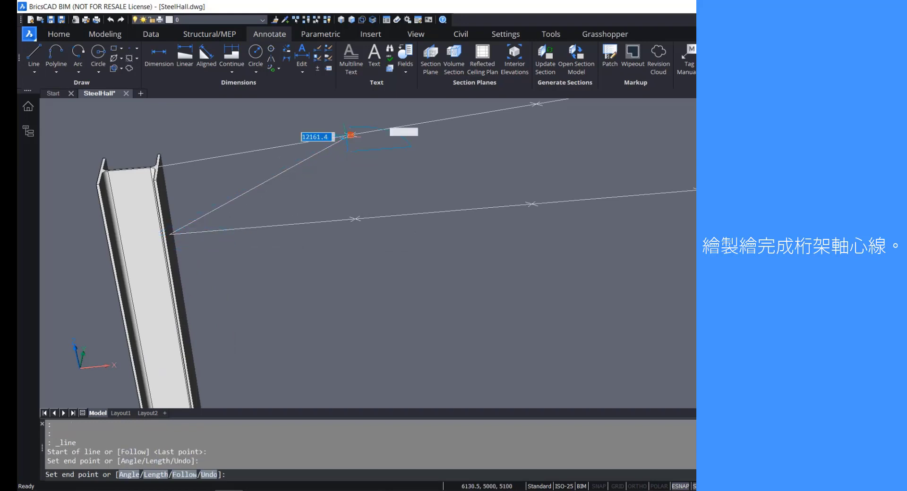
pyautogui.click(532, 204)
pyautogui.scroll(-4, 410, 243)
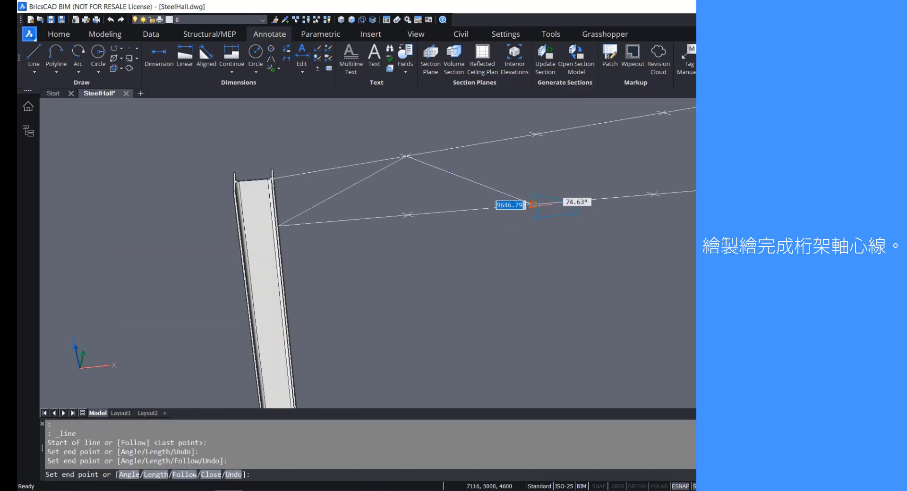
pyautogui.moveTo(410, 244); pyautogui.dragTo(281, 293, button='middle')
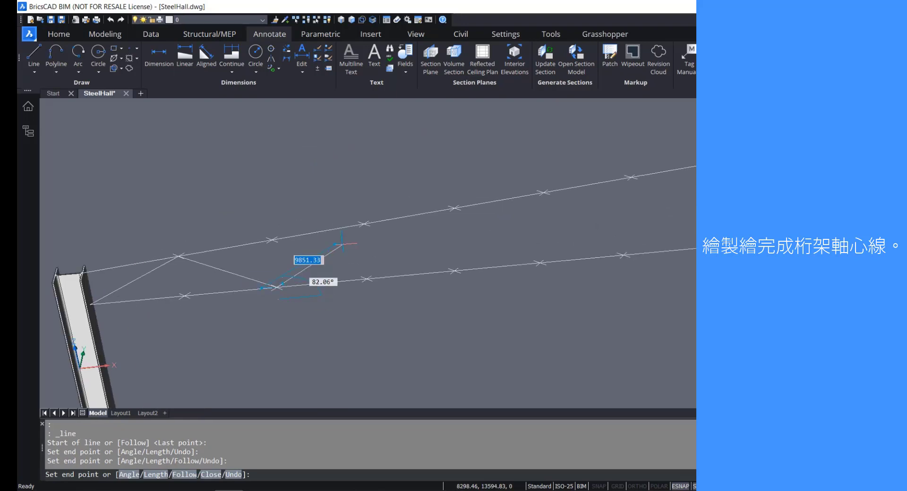
pyautogui.click(364, 224)
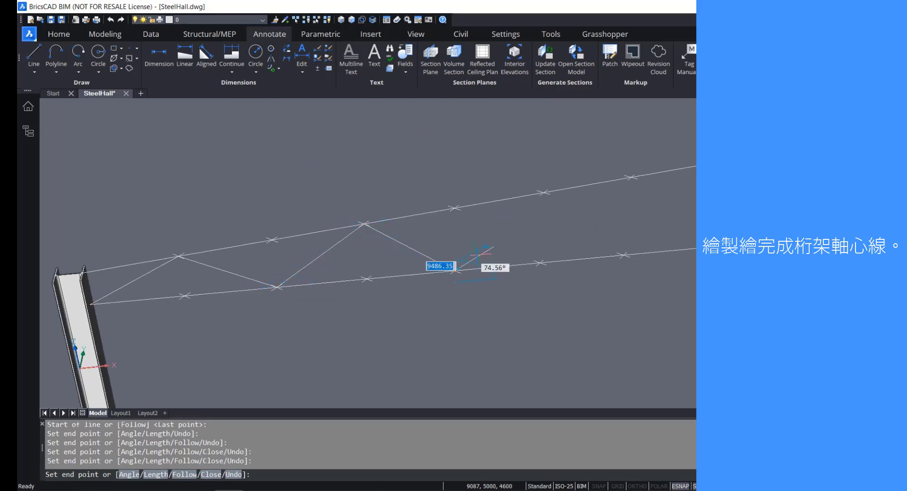
pyautogui.click(454, 271)
pyautogui.click(544, 193)
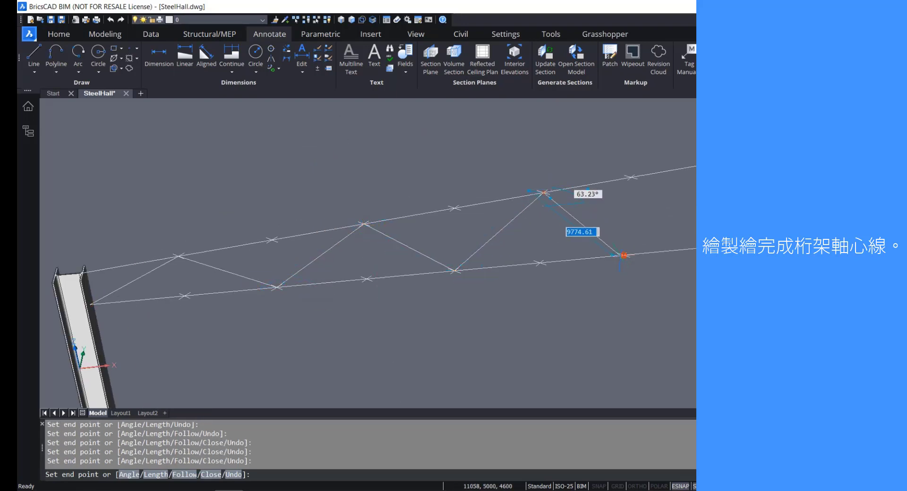
pyautogui.click(624, 255)
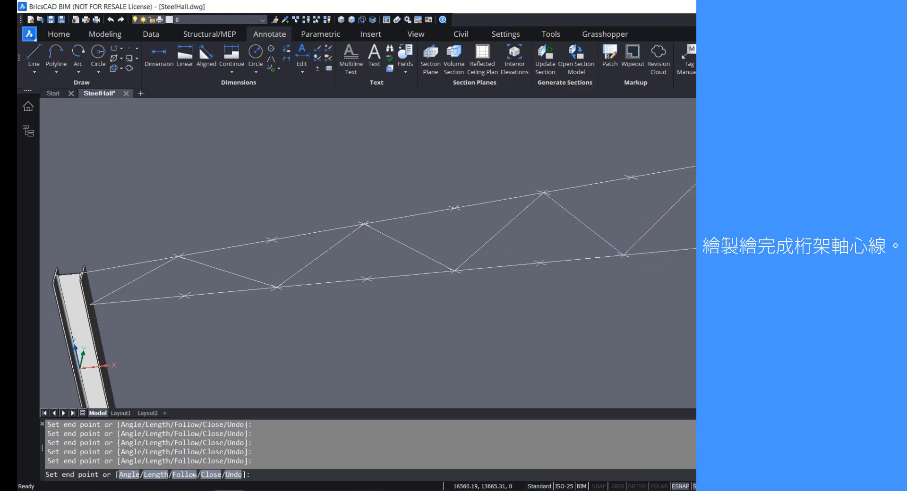
pyautogui.scroll(-2, 577, 263)
pyautogui.click(563, 228)
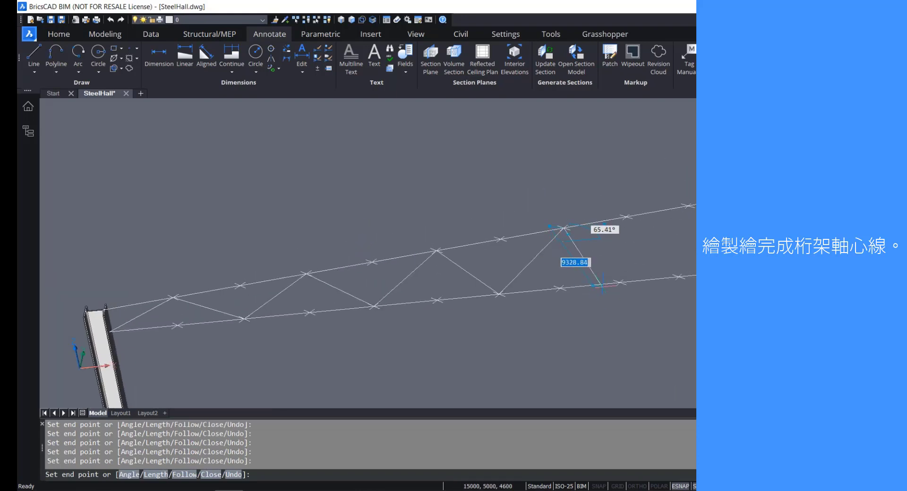
pyautogui.click(619, 283)
pyautogui.click(688, 206)
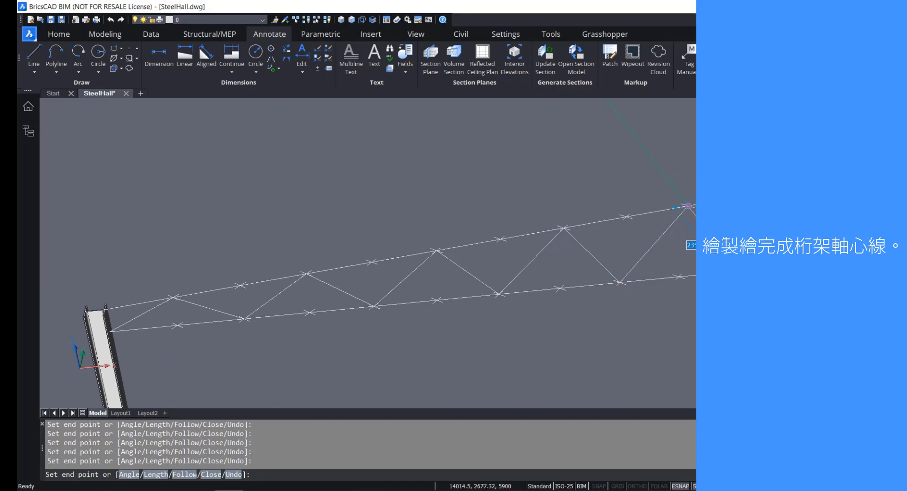
pyautogui.press('Return')
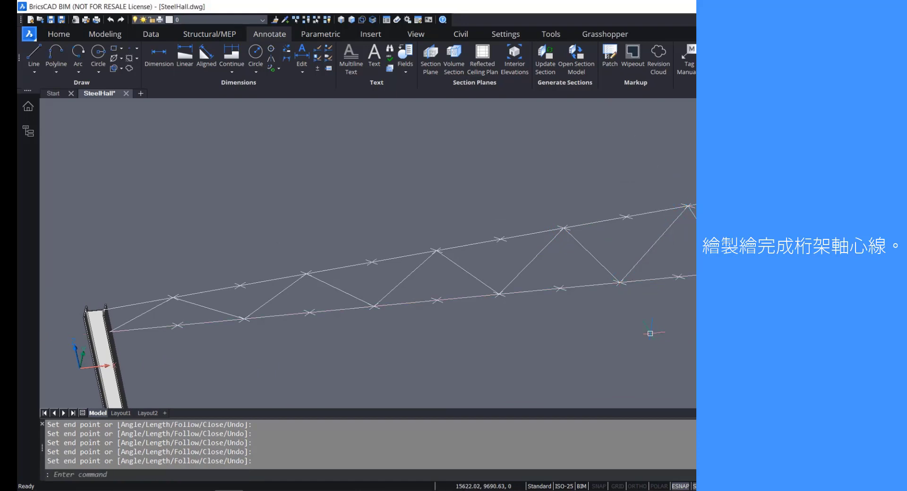
# Examine the half truss from the front with perspective off, and restore the angled perspective view.
pyautogui.keyDown('shift'); pyautogui.moveTo(712, 363); pyautogui.dragTo(653, 317, button='middle'); pyautogui.keyUp('shift')
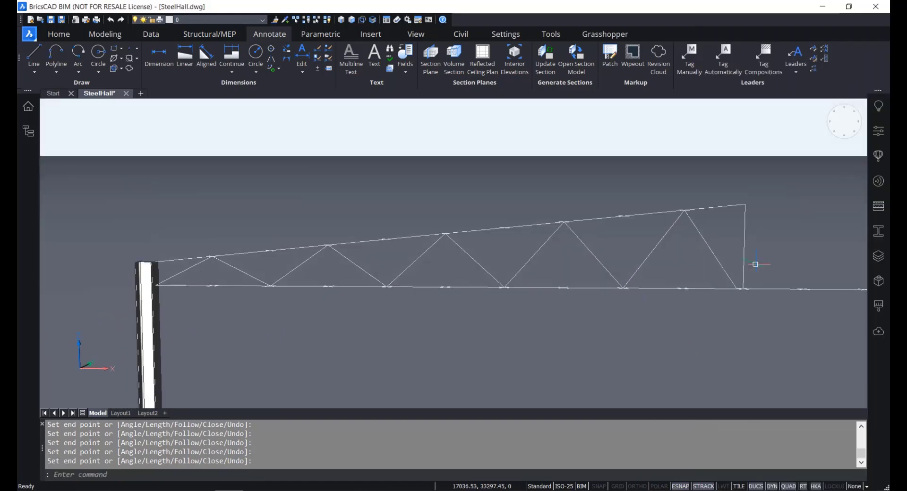
pyautogui.click(843, 139)
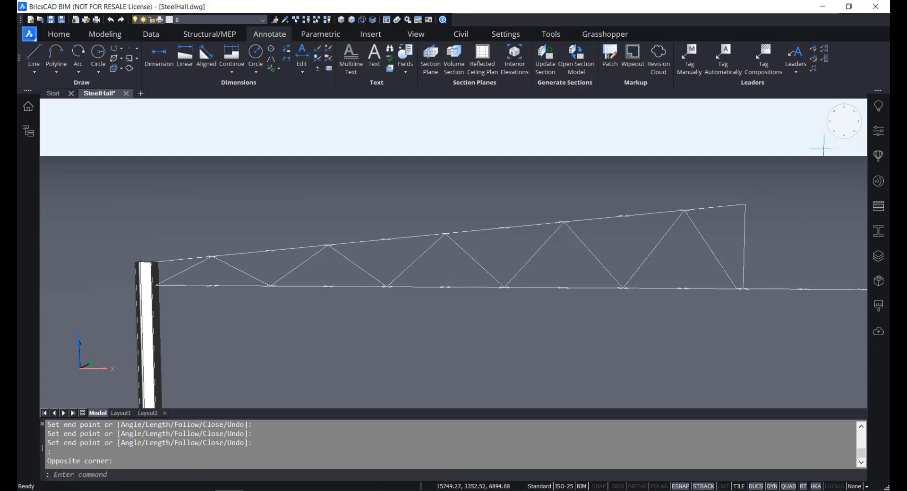
pyautogui.click(823, 149)
pyautogui.click(823, 150)
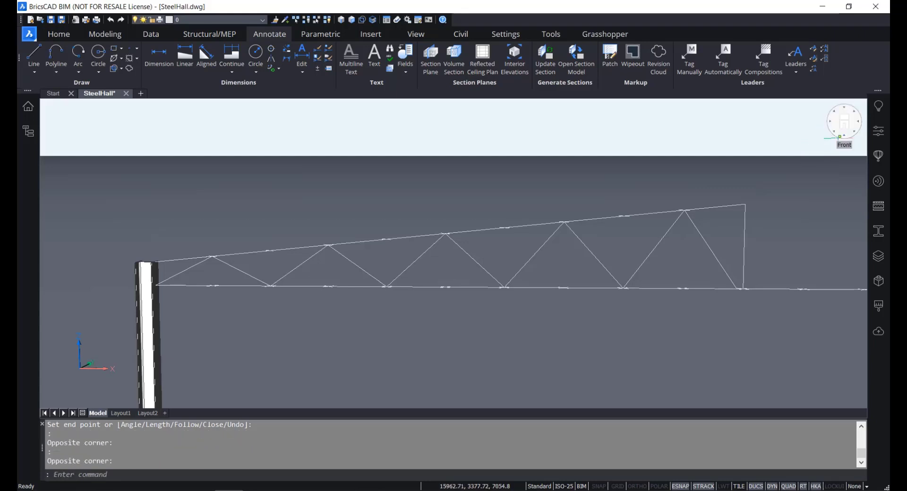
pyautogui.click(844, 136)
pyautogui.rightClick(843, 121)
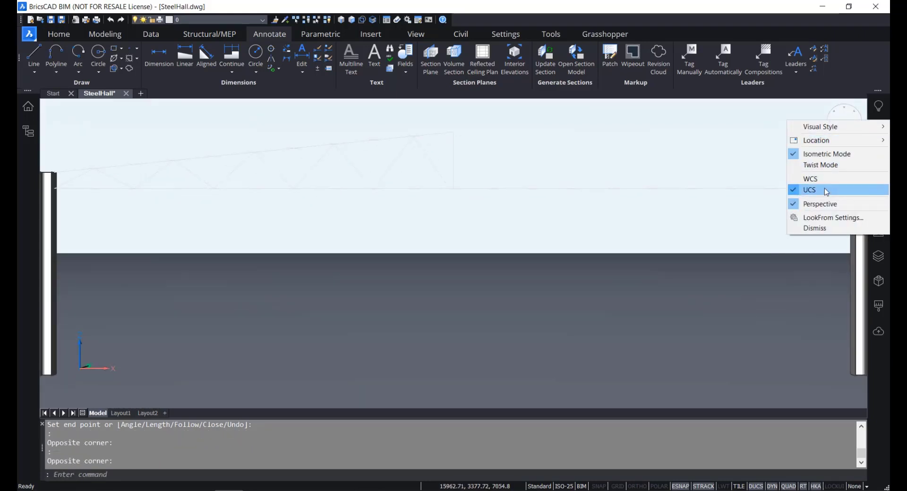
pyautogui.click(825, 203)
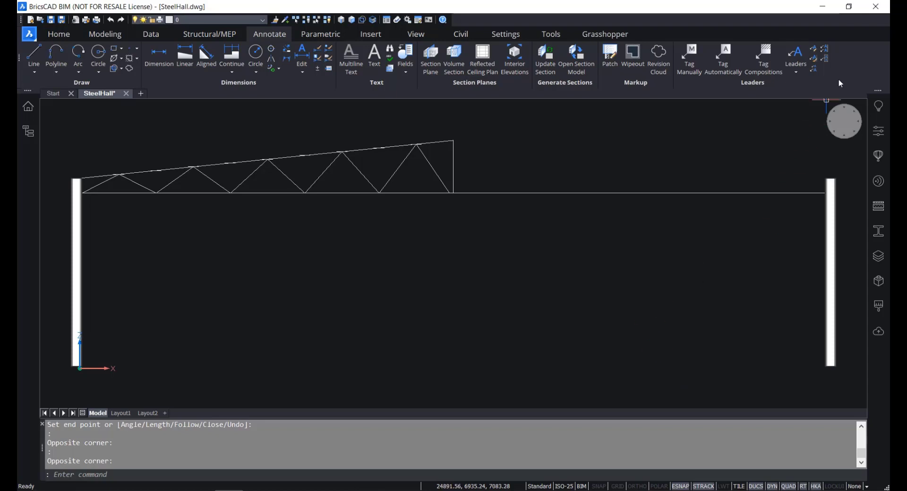
pyautogui.rightClick(841, 128)
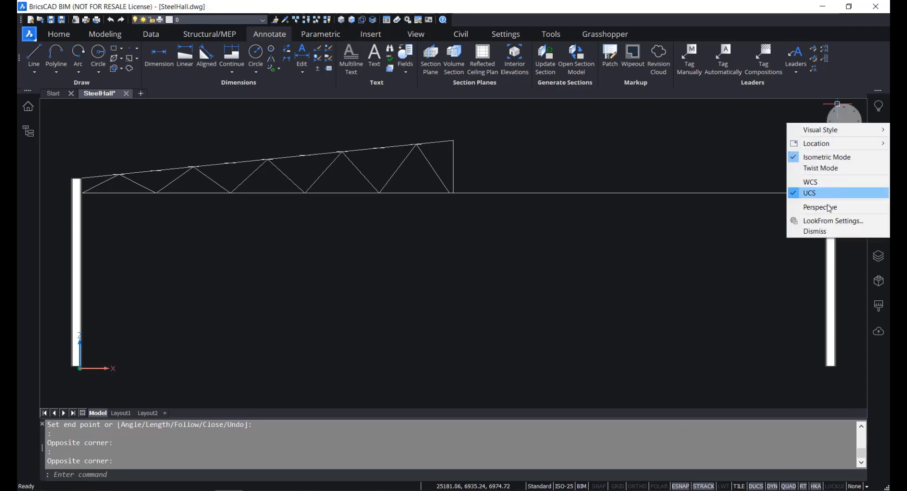
pyautogui.click(830, 208)
pyautogui.keyDown('shift'); pyautogui.moveTo(649, 212); pyautogui.dragTo(546, 273, button='middle'); pyautogui.keyUp('shift')
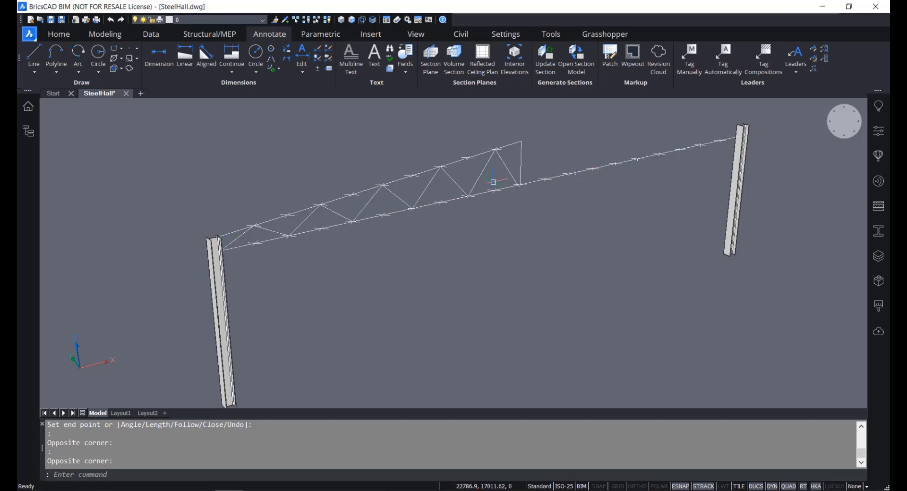
# Select all Point entities in the model structure and delete them.
pyautogui.click(28, 130)
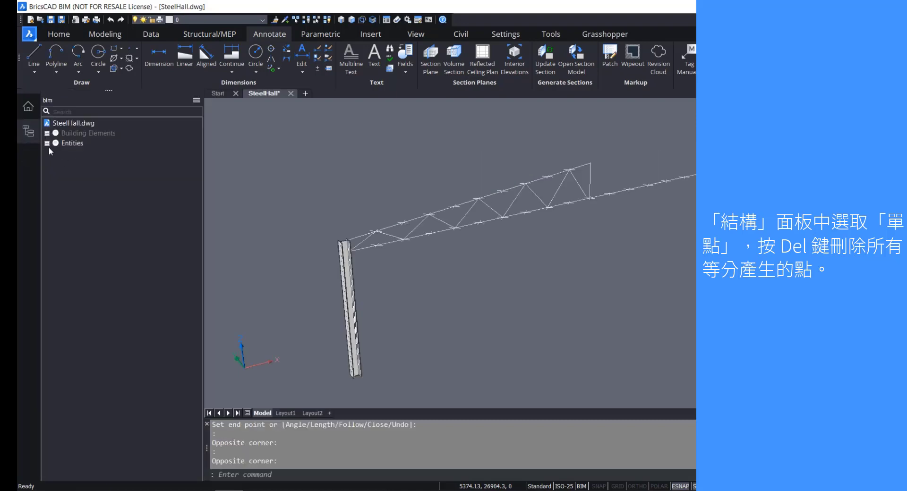
pyautogui.click(47, 143)
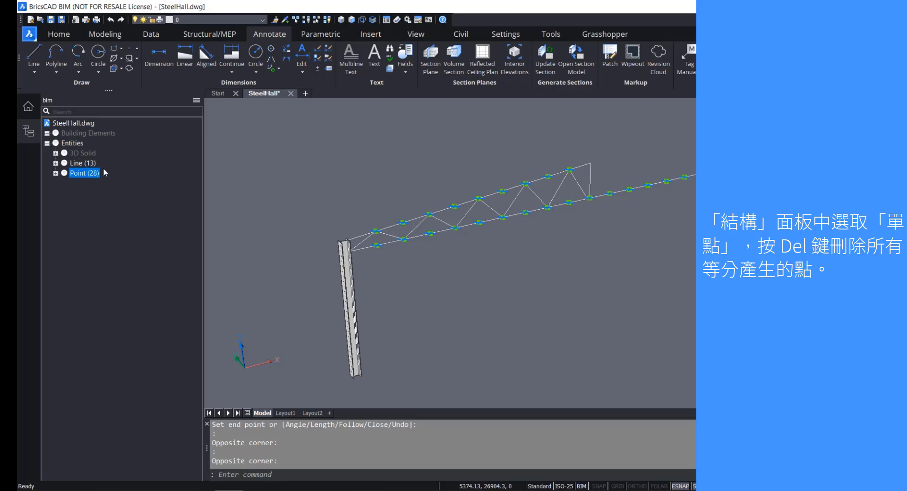
pyautogui.press('Delete')
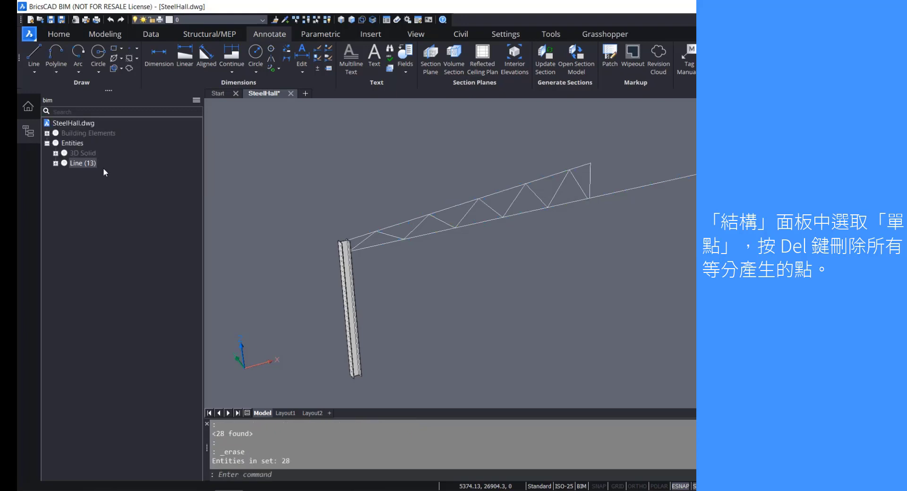
pyautogui.click(27, 127)
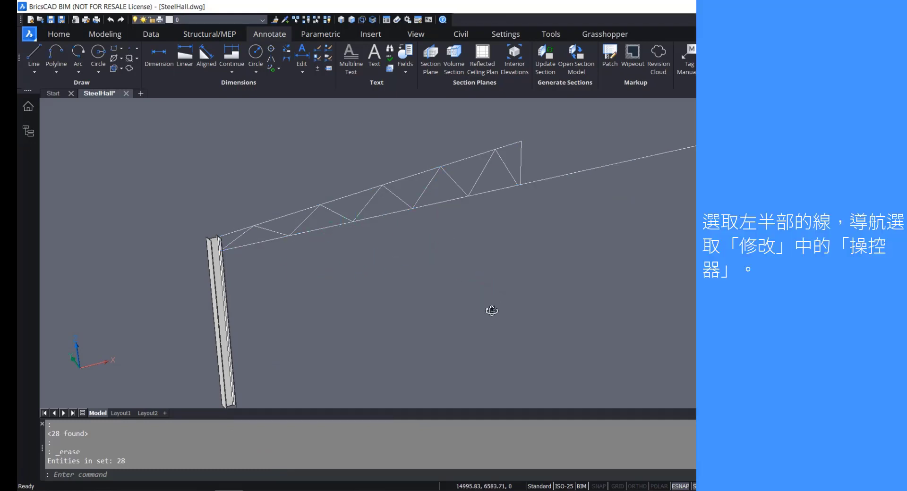
# Select the half truss's sloping chord, diagonals and vertical, leaving out the long lower line, and activate the Manipulator on them.
pyautogui.keyDown('shift'); pyautogui.moveTo(492, 310); pyautogui.dragTo(410, 304, button='middle'); pyautogui.keyUp('shift')
pyautogui.click(605, 170)
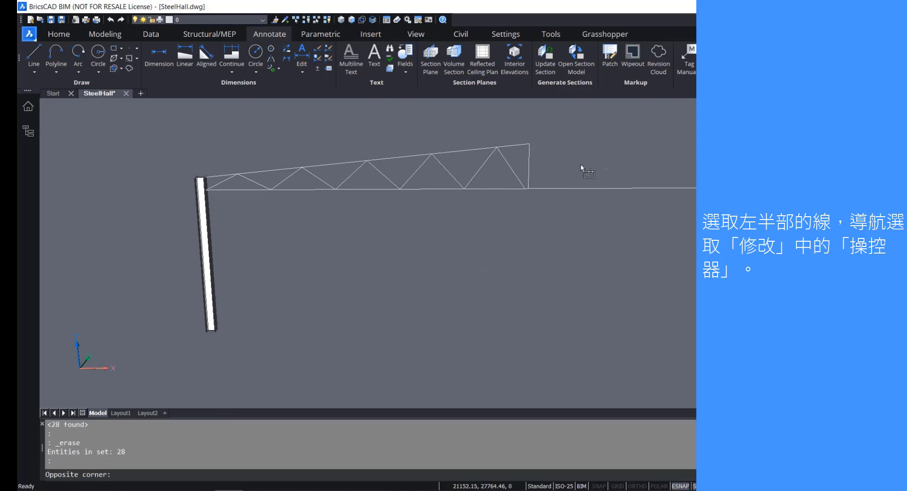
pyautogui.click(225, 179)
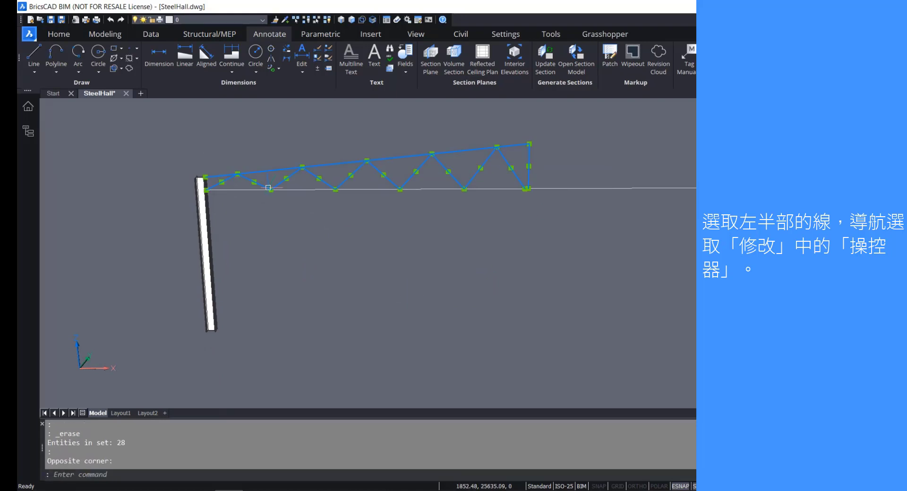
pyautogui.moveTo(507, 230)
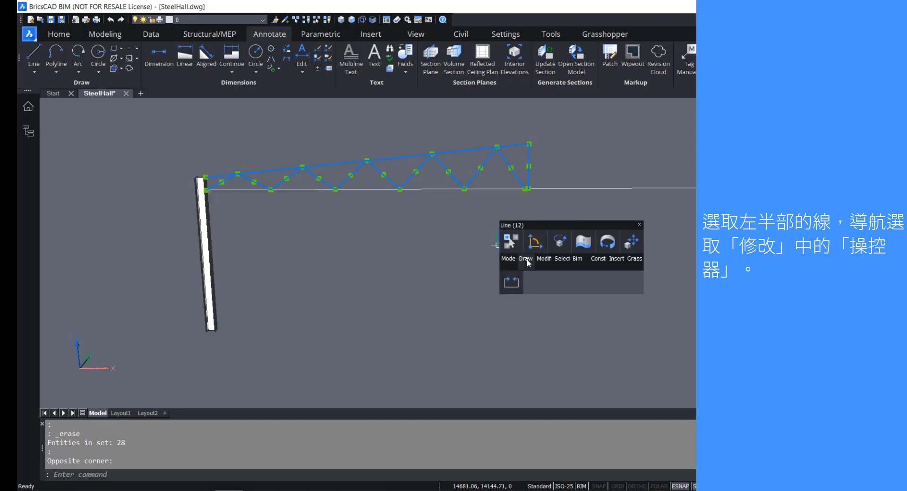
pyautogui.moveTo(538, 263)
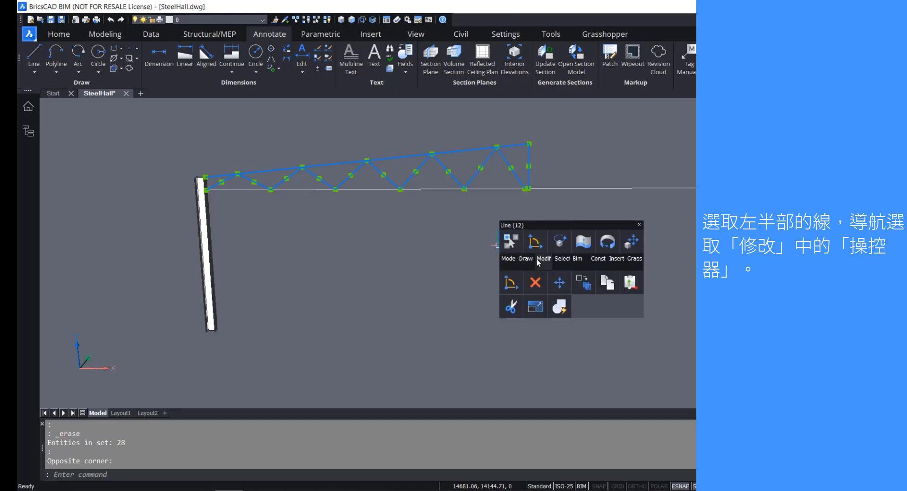
pyautogui.click(509, 283)
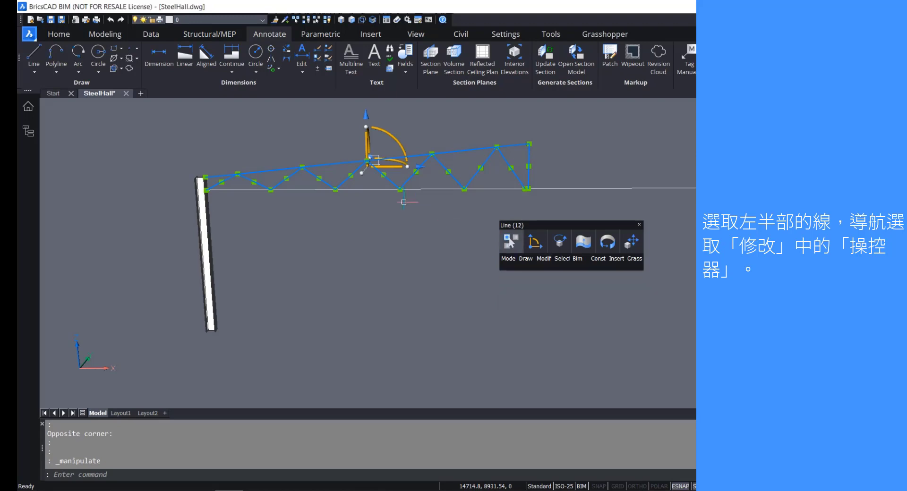
# Relocate the Manipulator to the midpoint of the long lower line at the foot of the truss vertical.
pyautogui.keyDown('shift'); pyautogui.moveTo(439, 222); pyautogui.dragTo(401, 261, button='middle'); pyautogui.keyUp('shift')
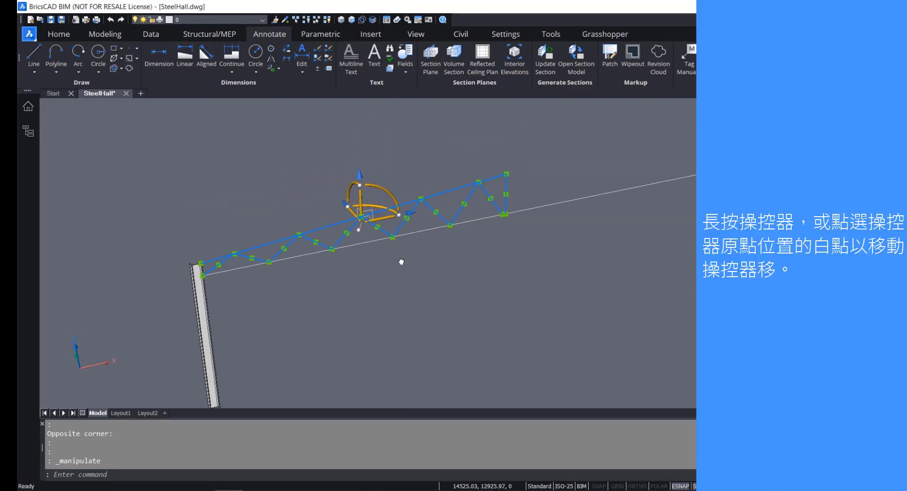
pyautogui.scroll(3, 399, 258)
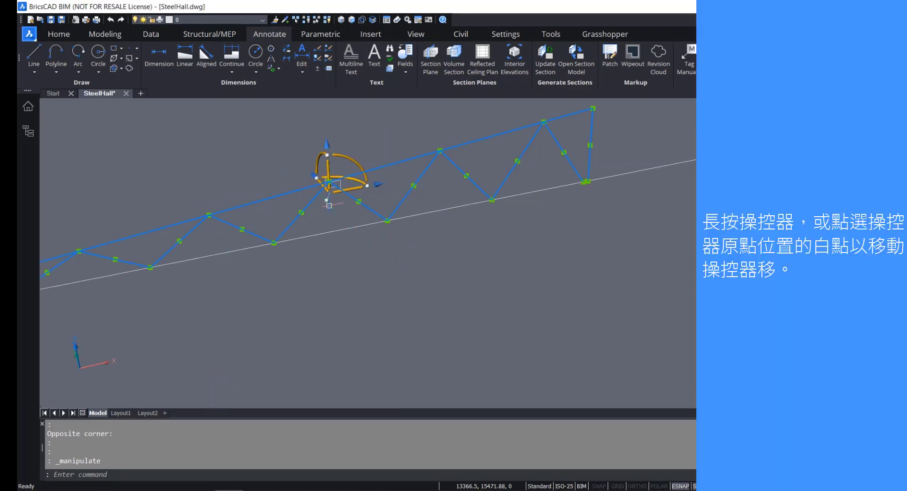
pyautogui.scroll(2, 329, 192)
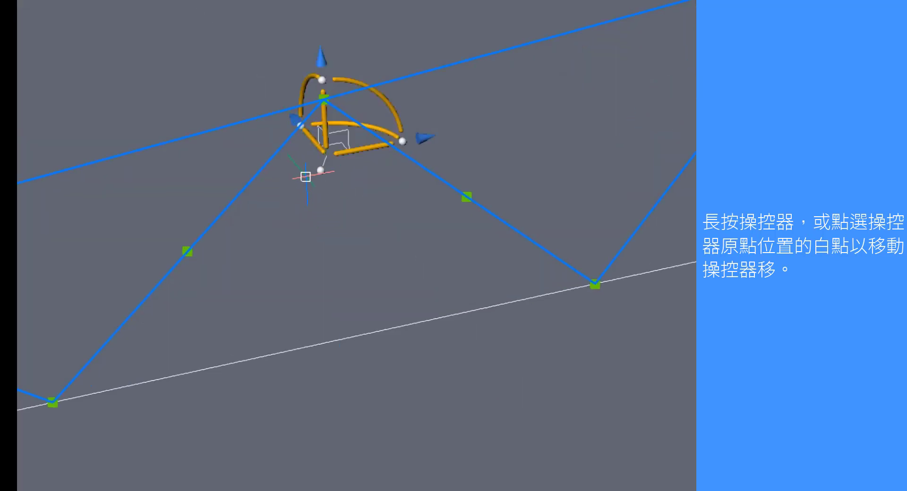
pyautogui.click(320, 170)
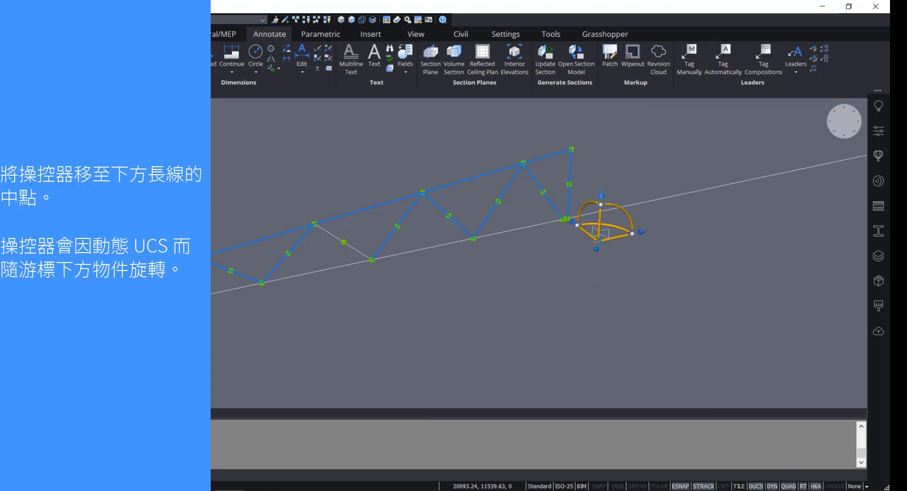
pyautogui.scroll(2, 595, 232)
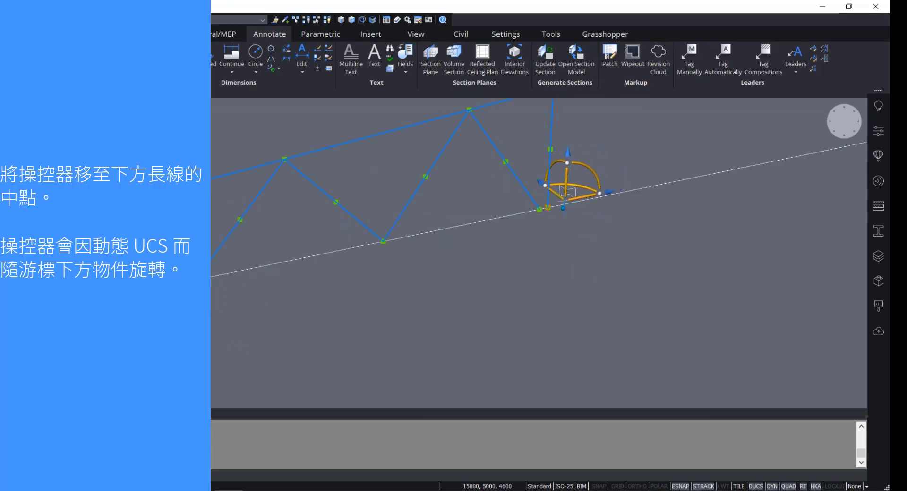
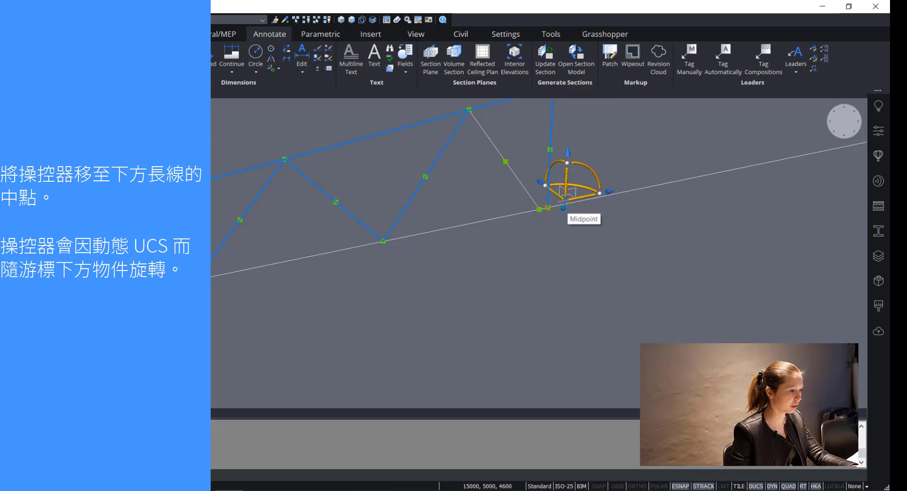
pyautogui.click(547, 207)
pyautogui.scroll(-5, 605, 232)
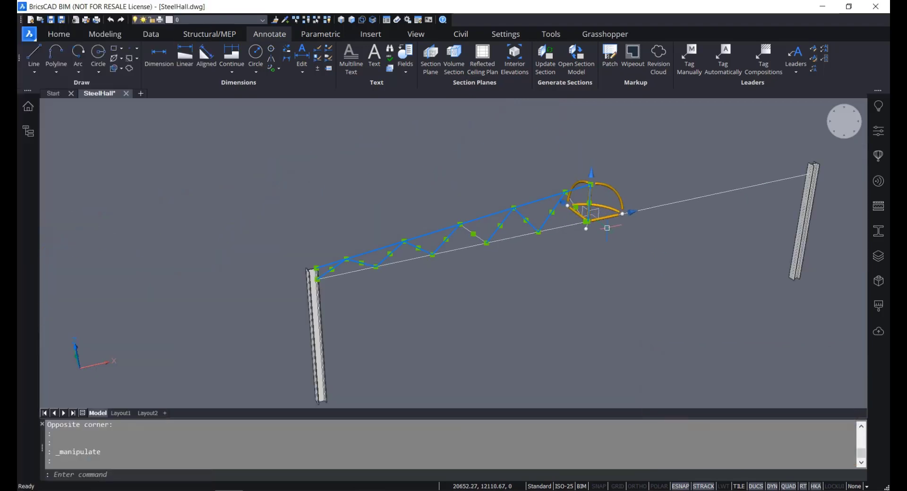
# Mirror the selected half truss along the X axis with the Manipulator in copy mode, at distance 0.
pyautogui.scroll(2, 546, 282)
pyautogui.scroll(-3, 529, 288)
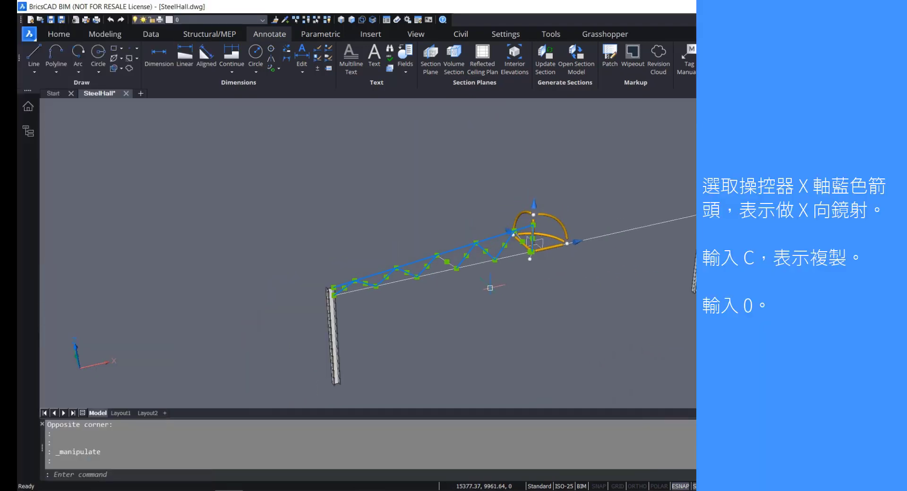
pyautogui.scroll(2, 600, 257)
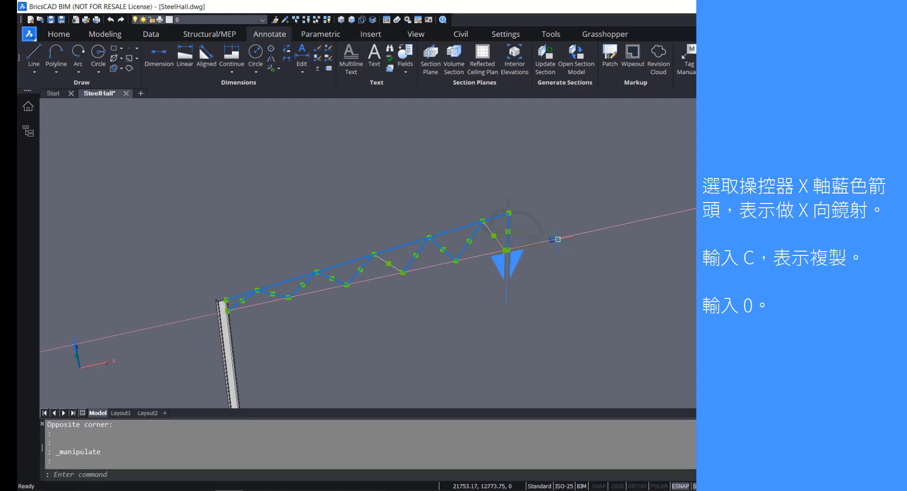
pyautogui.click(554, 240)
pyautogui.click(553, 240)
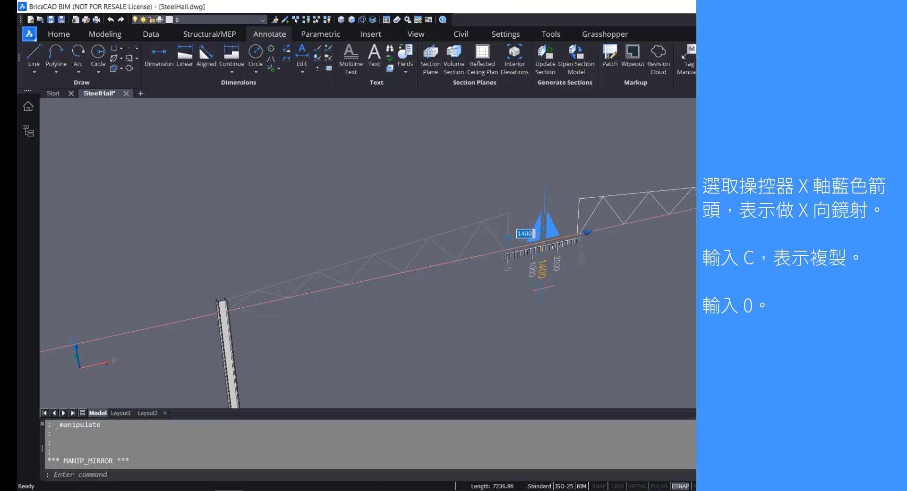
pyautogui.write('C')
pyautogui.press('Return')
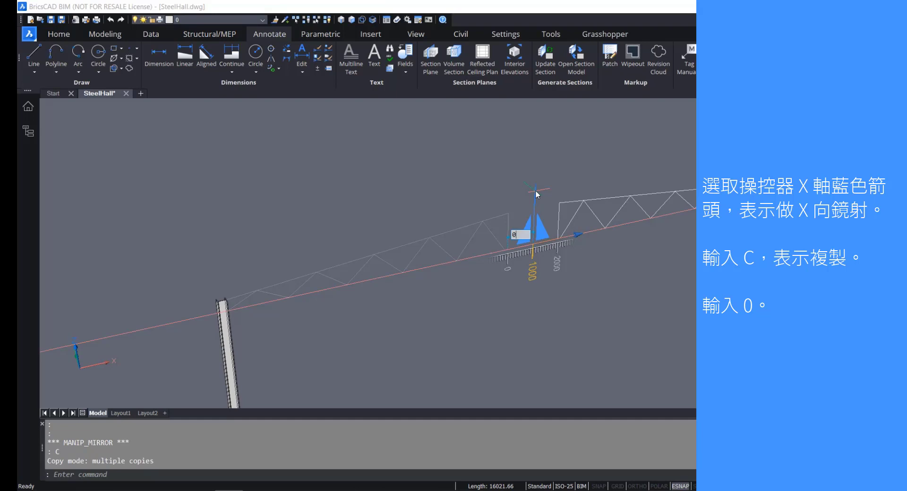
pyautogui.press('Return')
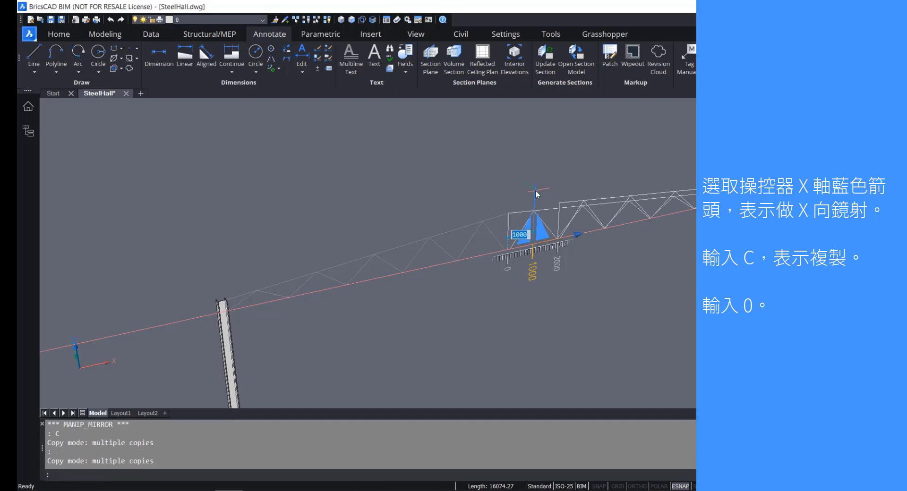
pyautogui.press('Return')
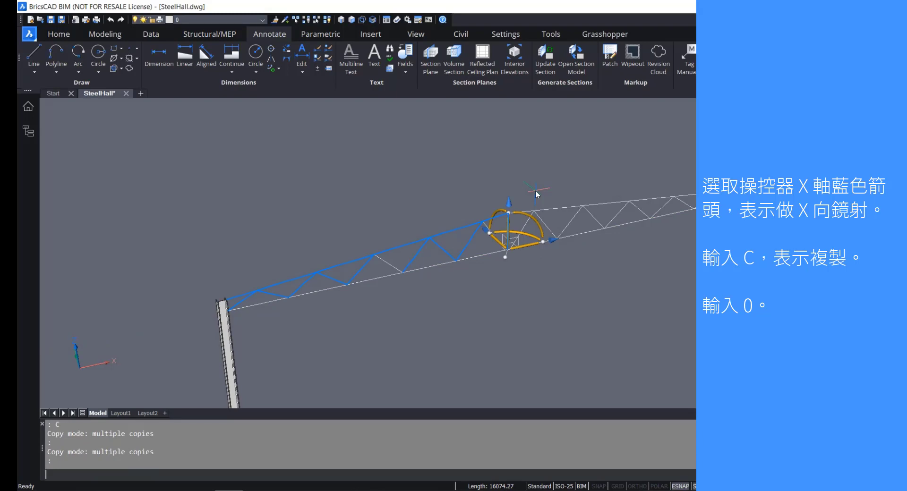
pyautogui.press('Escape')
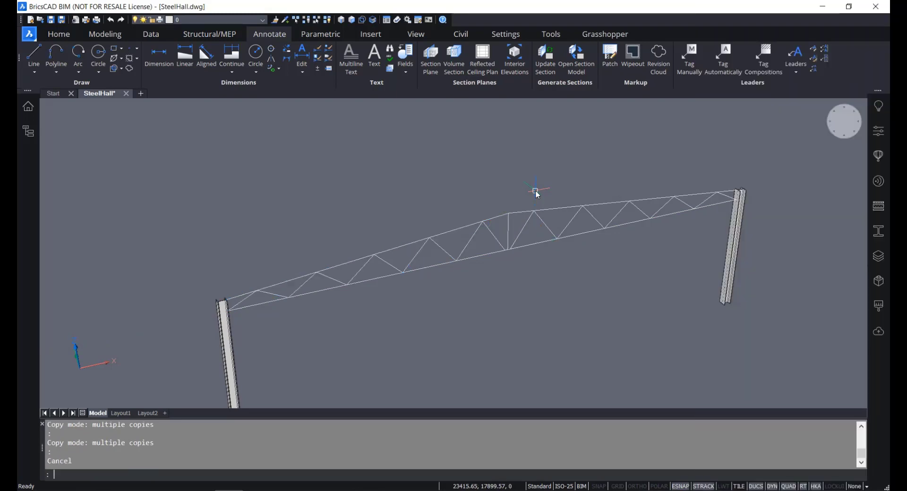
# Stretch the lower end of the original half's innermost diagonal to the foot of the truss vertical.
pyautogui.keyDown('shift'); pyautogui.moveTo(592, 273); pyautogui.dragTo(503, 273, button='middle'); pyautogui.keyUp('shift')
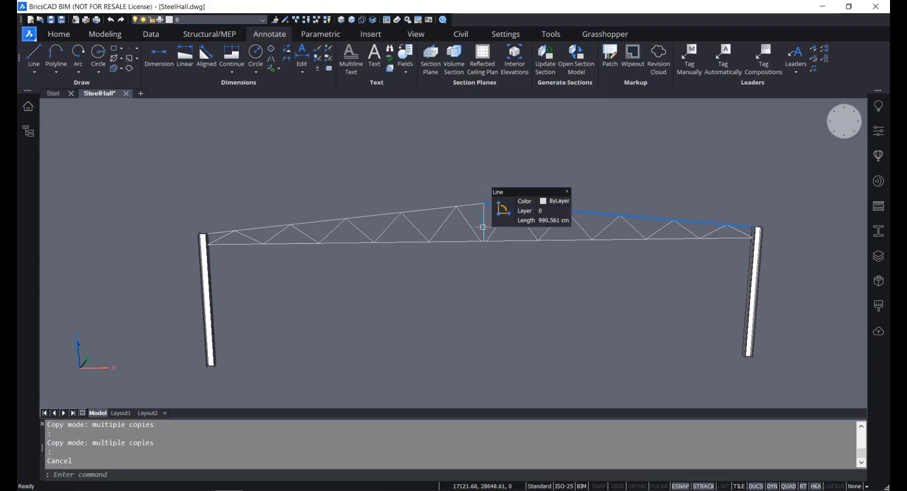
pyautogui.scroll(3, 483, 227)
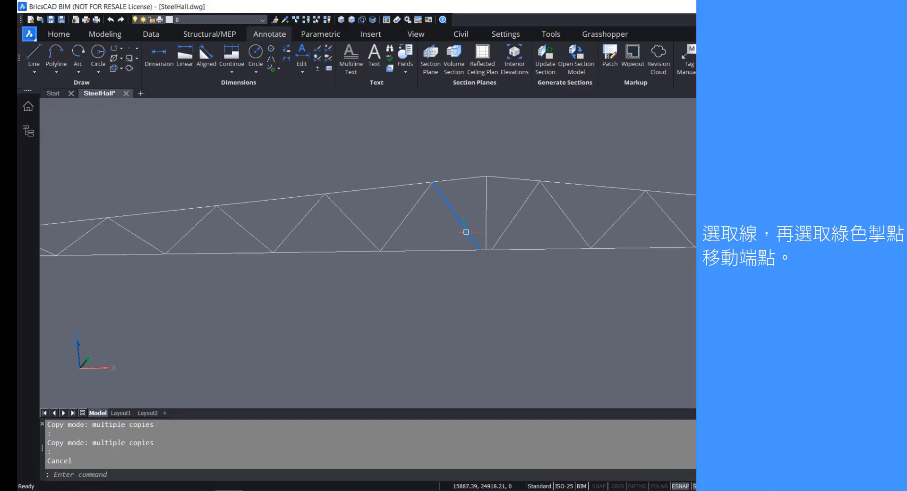
pyautogui.click(470, 236)
pyautogui.scroll(5, 483, 238)
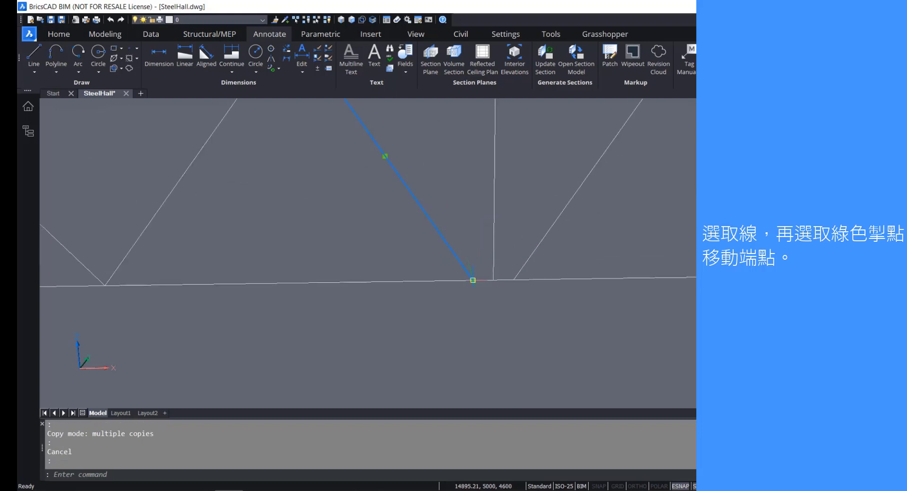
pyautogui.click(473, 280)
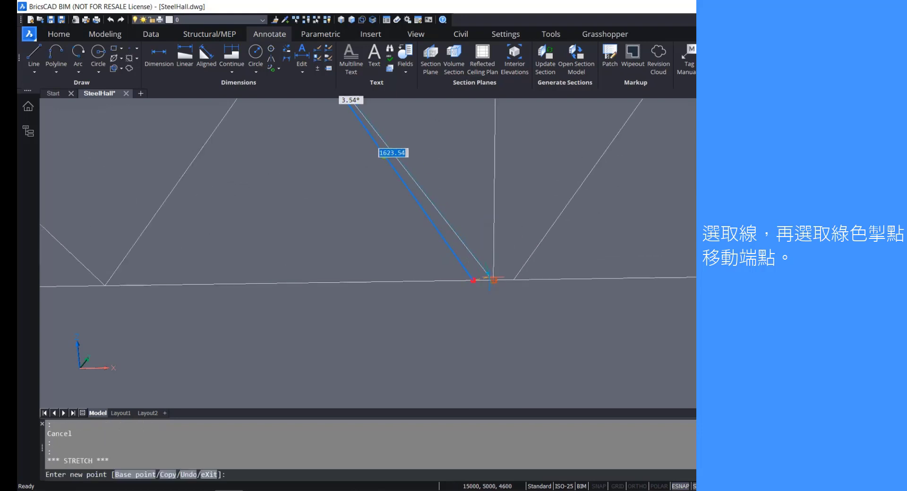
pyautogui.press('Escape')
# Stretch the lower end of the mirrored half's innermost diagonal to the foot of the truss vertical.
pyautogui.click(517, 273)
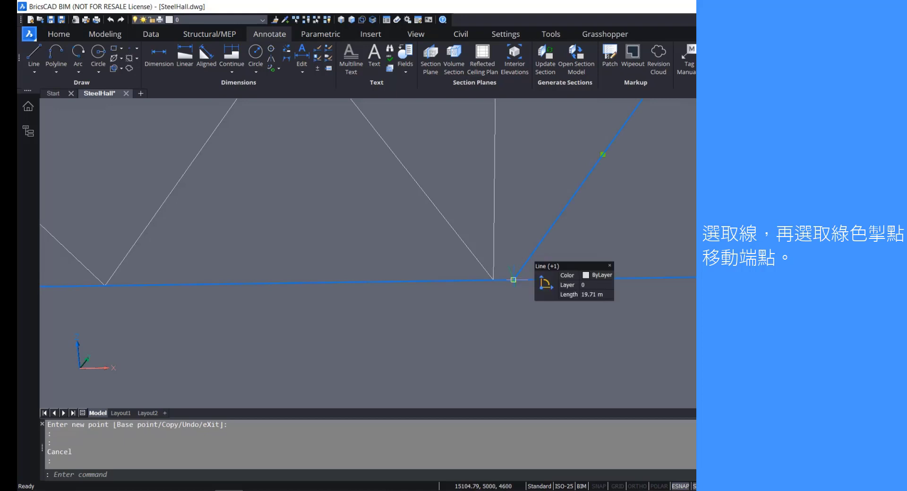
pyautogui.click(514, 275)
pyautogui.scroll(-3, 522, 205)
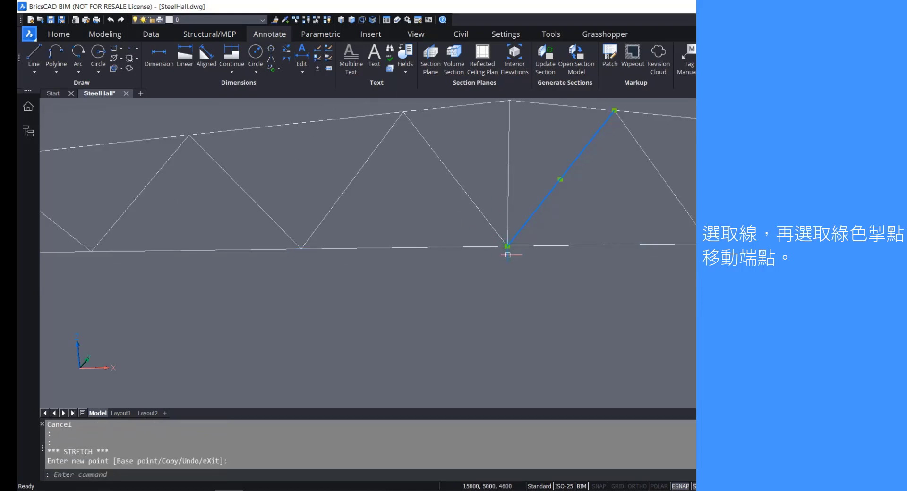
pyautogui.scroll(4, 508, 255)
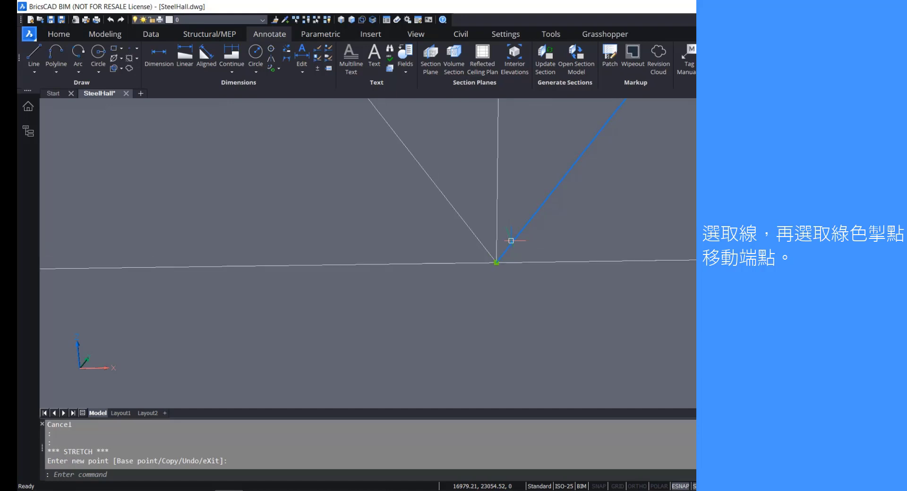
pyautogui.scroll(-4, 511, 240)
pyautogui.press('Escape')
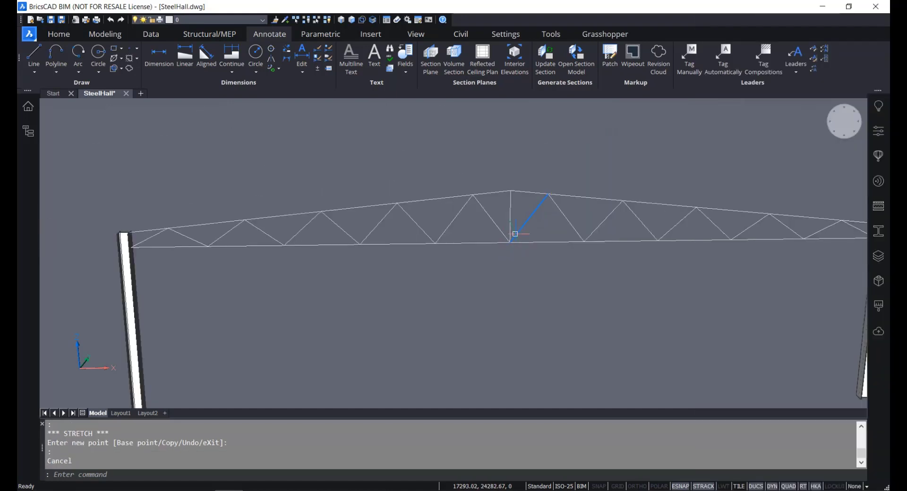
# Examine the two central diagonals and where they meet the foot of the vertical, leaving nothing selected.
pyautogui.scroll(4, 511, 221)
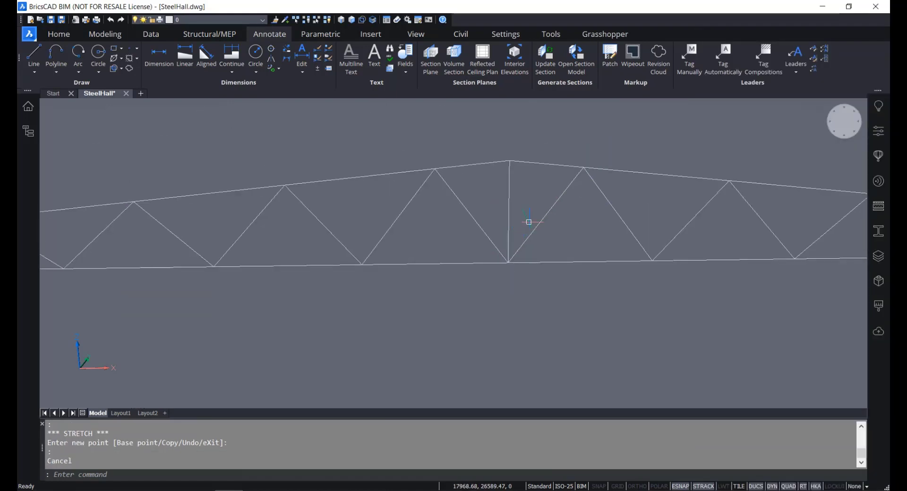
pyautogui.click(543, 219)
pyautogui.press('Escape')
pyautogui.scroll(-4, 530, 253)
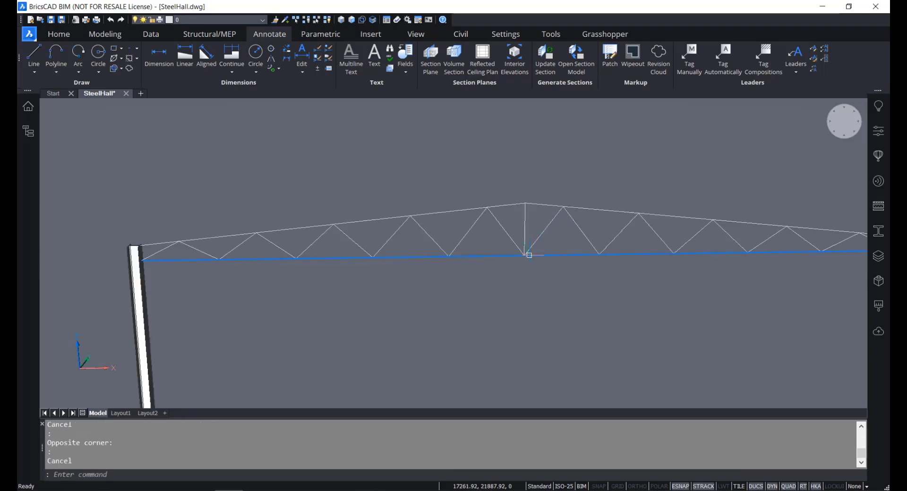
pyautogui.moveTo(529, 255)
pyautogui.keyDown('shift'); pyautogui.mouseDown(button='middle')
pyautogui.moveTo(559, 277)
pyautogui.moveTo(607, 261)
pyautogui.moveTo(556, 269)
pyautogui.moveTo(538, 259)
pyautogui.mouseUp(button='middle'); pyautogui.keyUp('shift')
pyautogui.scroll(5, 522, 245)
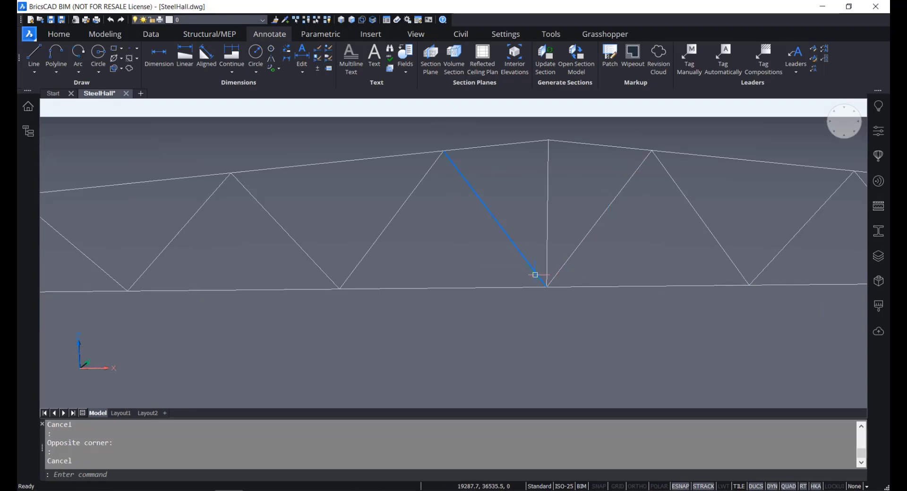
pyautogui.click(609, 263)
pyautogui.click(582, 234)
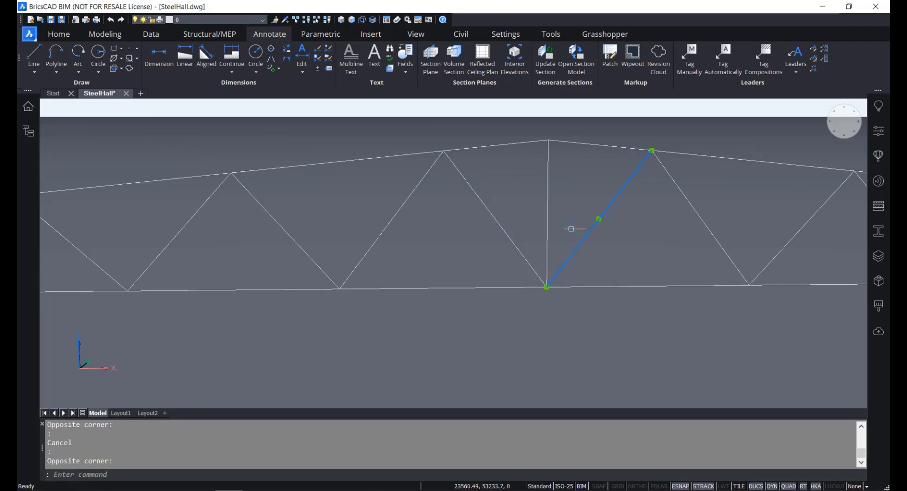
pyautogui.click(469, 246)
pyautogui.press('Escape')
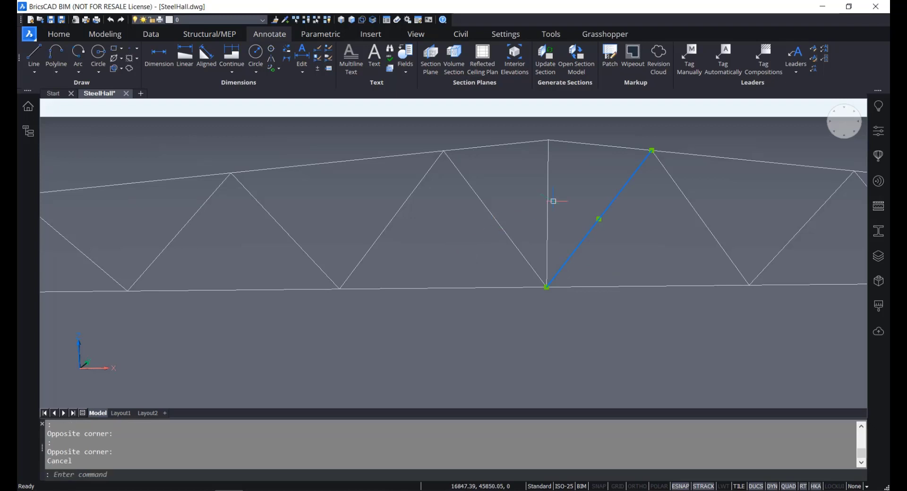
pyautogui.press('Escape')
pyautogui.scroll(-2, 583, 209)
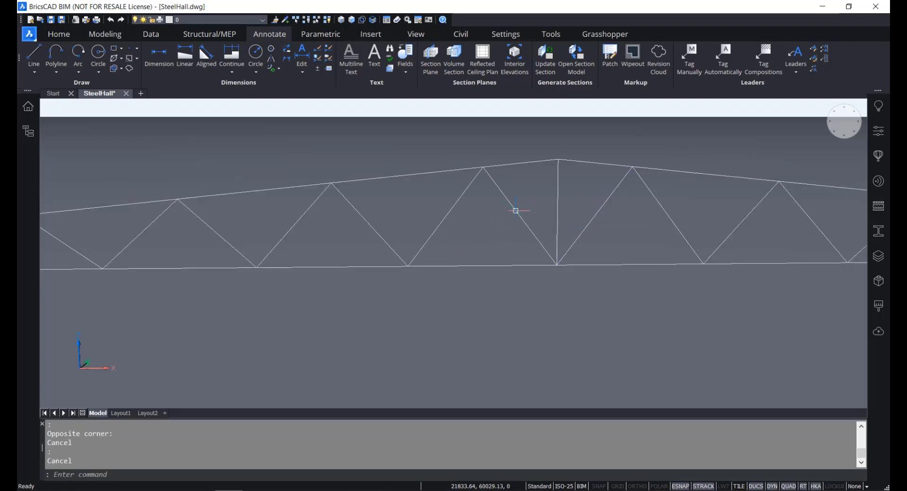
# Delete the overlapping vertical lines at the middle of the truss and save the drawing.
pyautogui.click(581, 196)
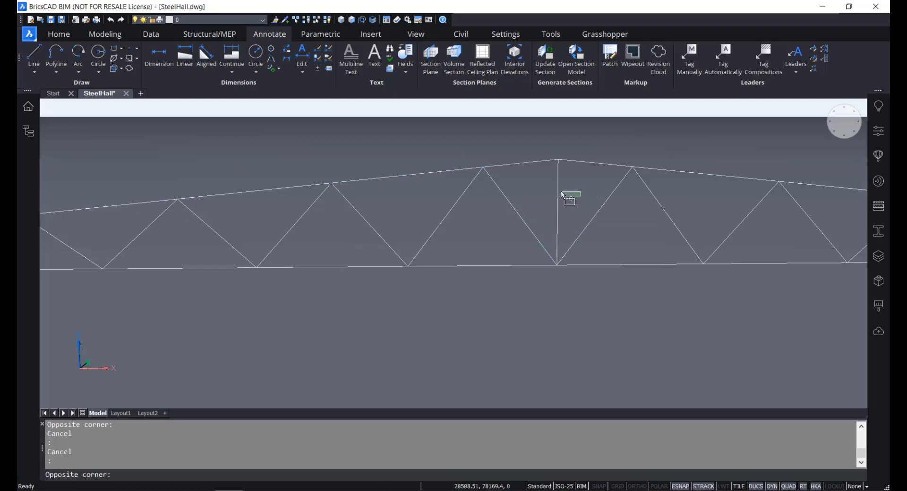
pyautogui.click(546, 203)
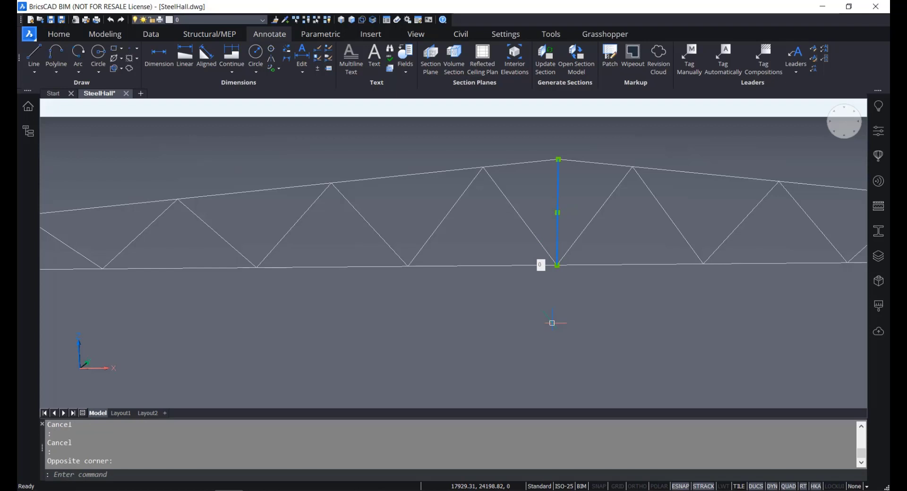
pyautogui.press('Delete')
pyautogui.scroll(-5, 551, 323)
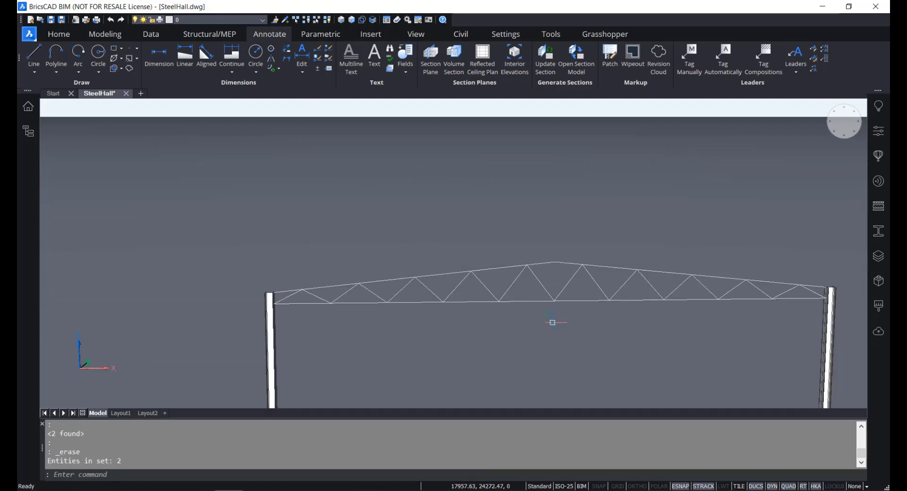
pyautogui.hotkey('ctrl', 's')
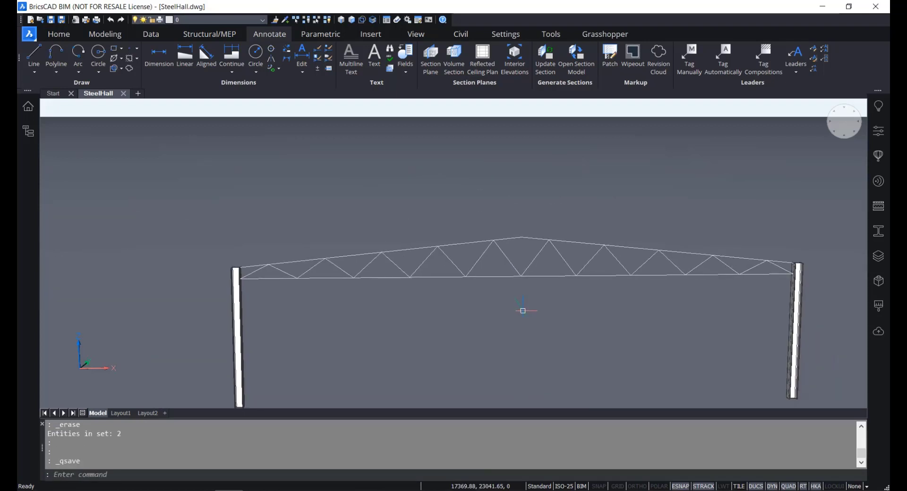
# Bring up the structural steel profile library and filter the EURO I-shapes by IPE.
pyautogui.keyDown('shift'); pyautogui.moveTo(442, 300); pyautogui.dragTo(491, 256, button='middle'); pyautogui.keyUp('shift')
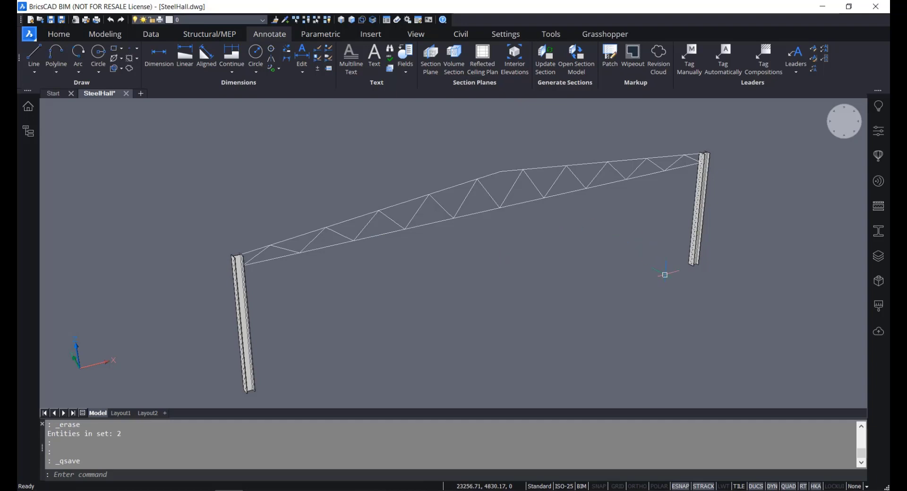
pyautogui.click(883, 237)
pyautogui.moveTo(757, 345); pyautogui.dragTo(421, 216)
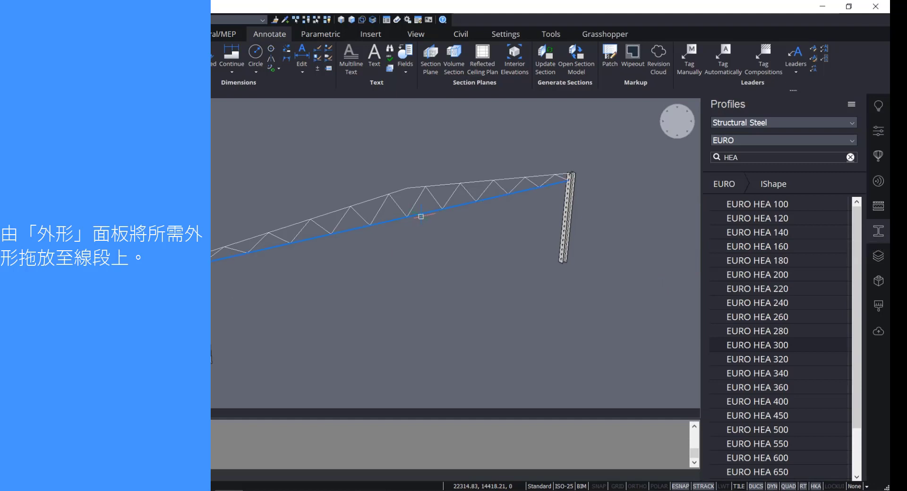
pyautogui.scroll(1, 421, 216)
pyautogui.keyDown('shift'); pyautogui.moveTo(424, 218); pyautogui.dragTo(444, 227, button='middle'); pyautogui.keyUp('shift')
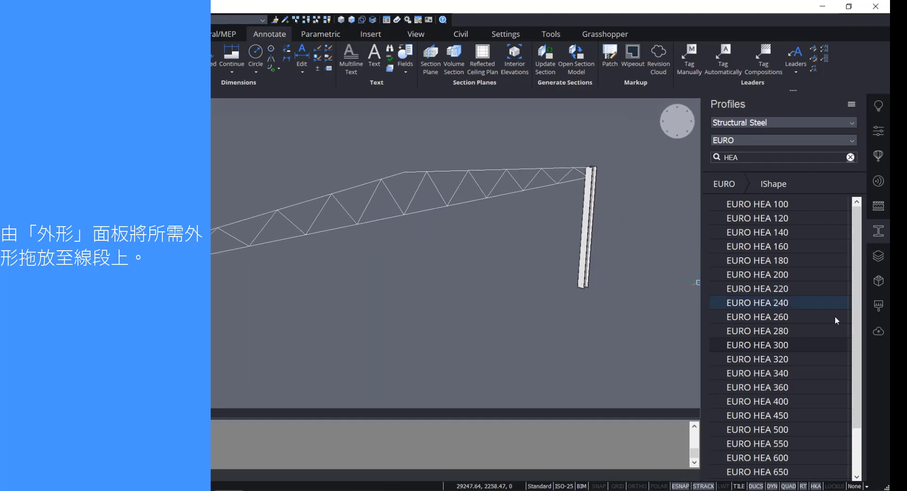
pyautogui.click(824, 344)
pyautogui.write('IPE')
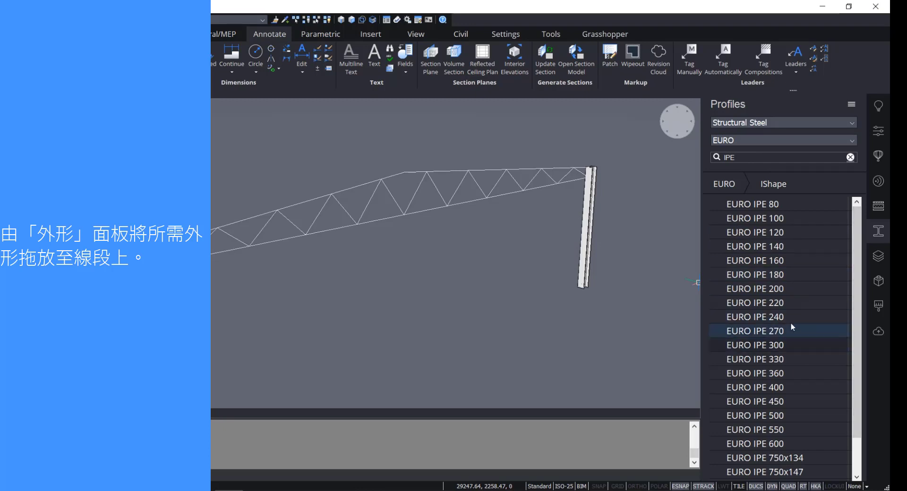
# Apply the EURO IPE 240 profile to the long lower line of the truss and accept its default orientation.
pyautogui.moveTo(789, 316); pyautogui.dragTo(467, 213)
pyautogui.moveTo(378, 219); pyautogui.dragTo(378, 220)
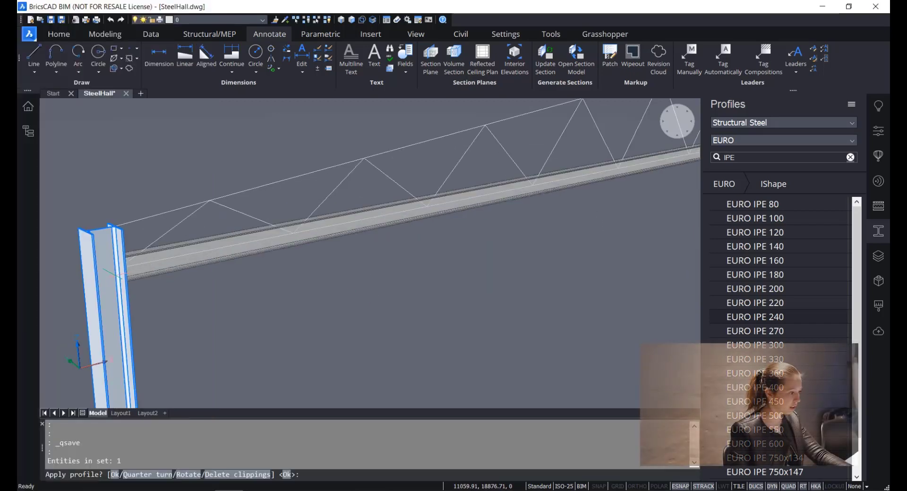
pyautogui.scroll(4, 170, 259)
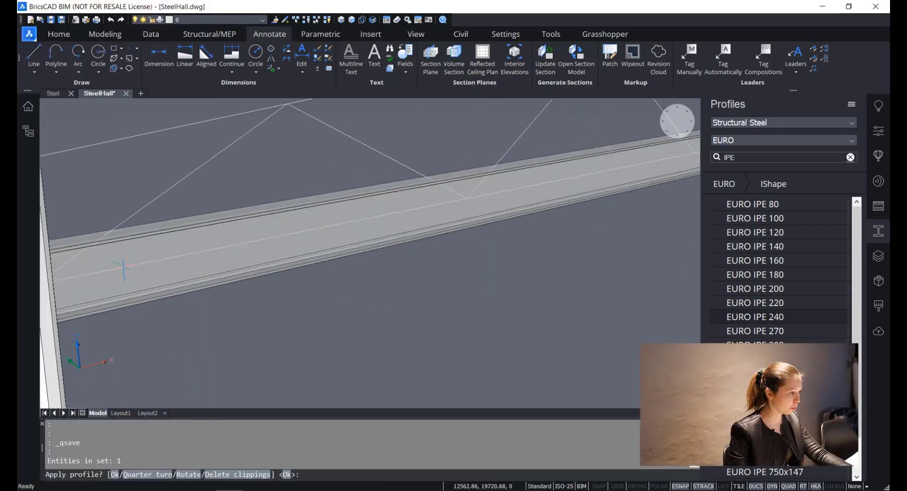
pyautogui.scroll(-5, 372, 314)
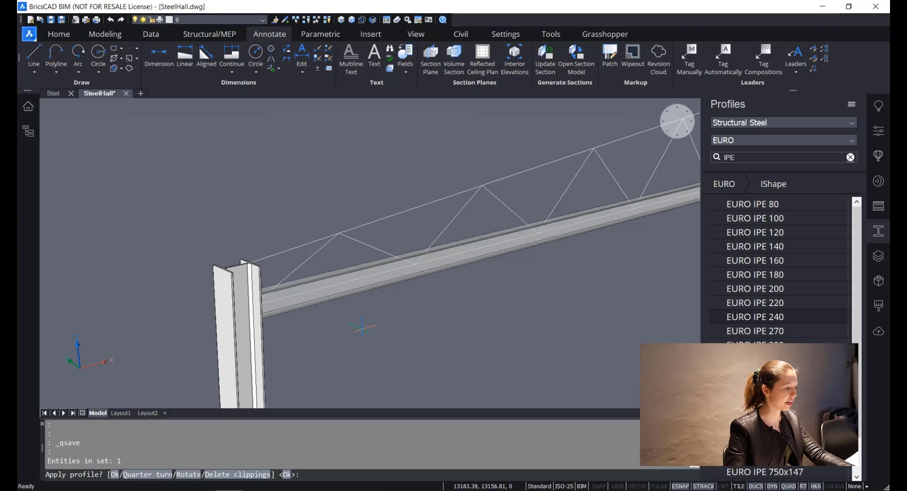
pyautogui.press('Return')
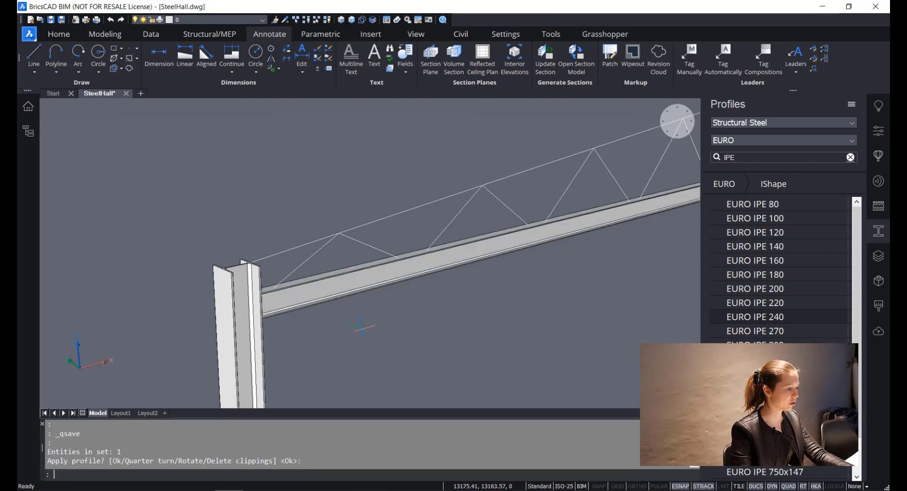
pyautogui.scroll(-5, 363, 327)
pyautogui.moveTo(435, 326); pyautogui.dragTo(278, 312, button='middle')
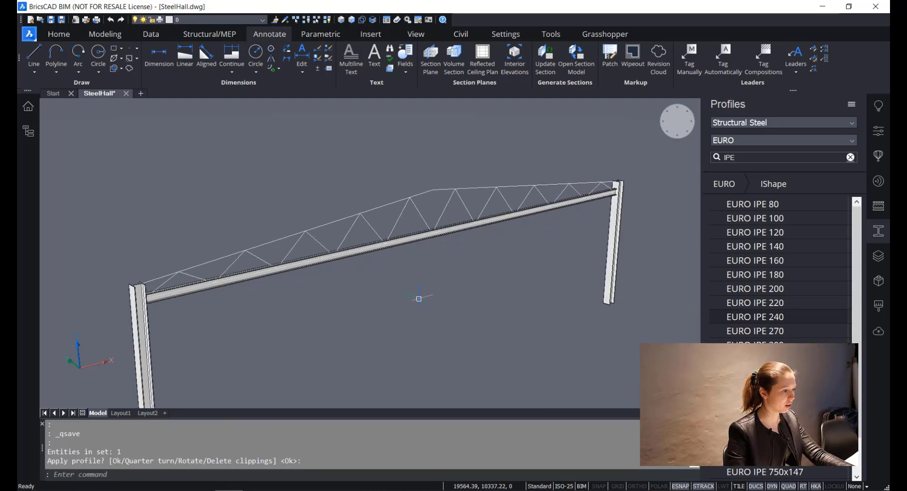
pyautogui.scroll(5, 432, 239)
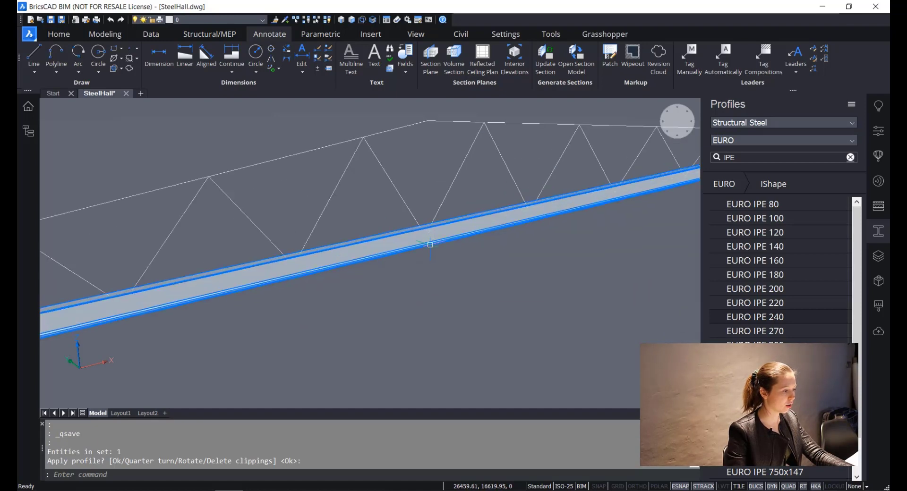
# Apply the EURO IPE 200 profile to both sloping upper lines of the truss and accept its default orientation.
pyautogui.scroll(-4, 430, 245)
pyautogui.scroll(-2, 429, 245)
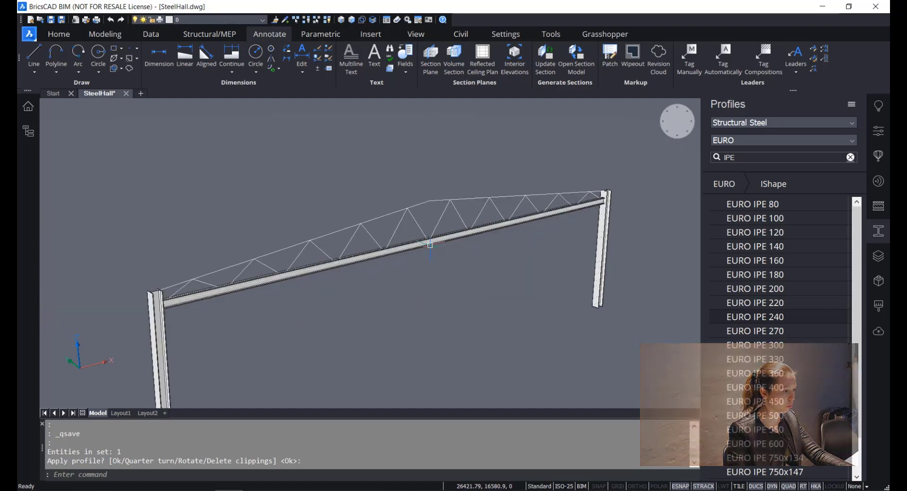
pyautogui.scroll(2, 430, 245)
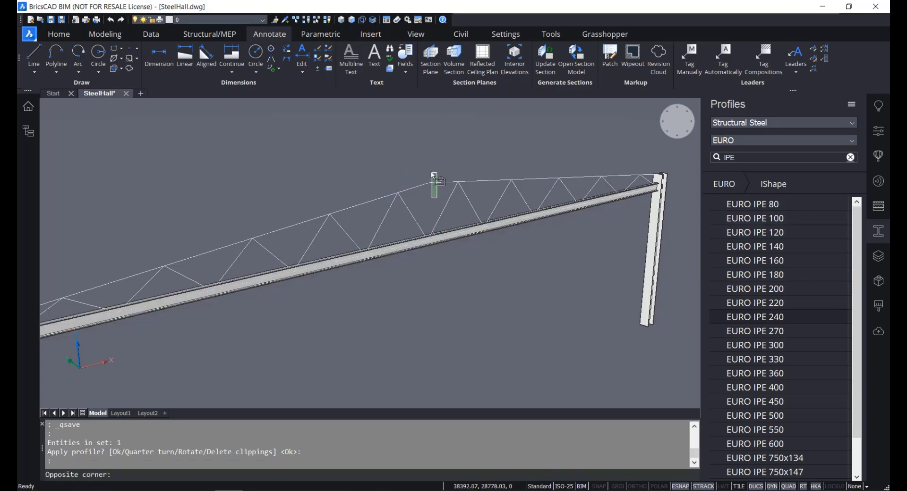
pyautogui.click(427, 184)
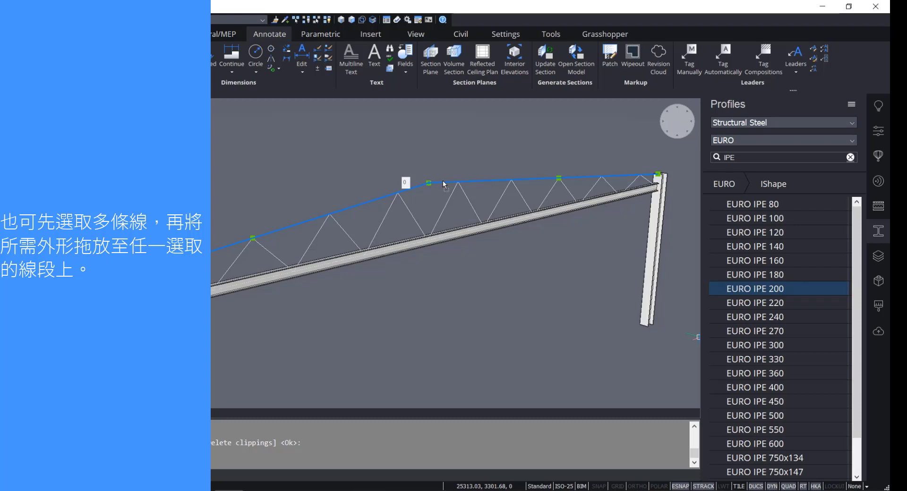
pyautogui.moveTo(444, 184); pyautogui.dragTo(444, 184)
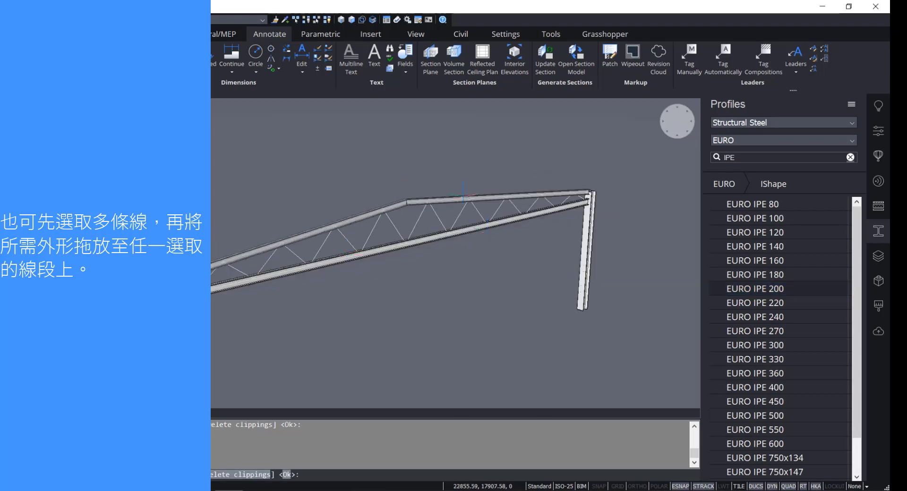
pyautogui.scroll(3, 414, 205)
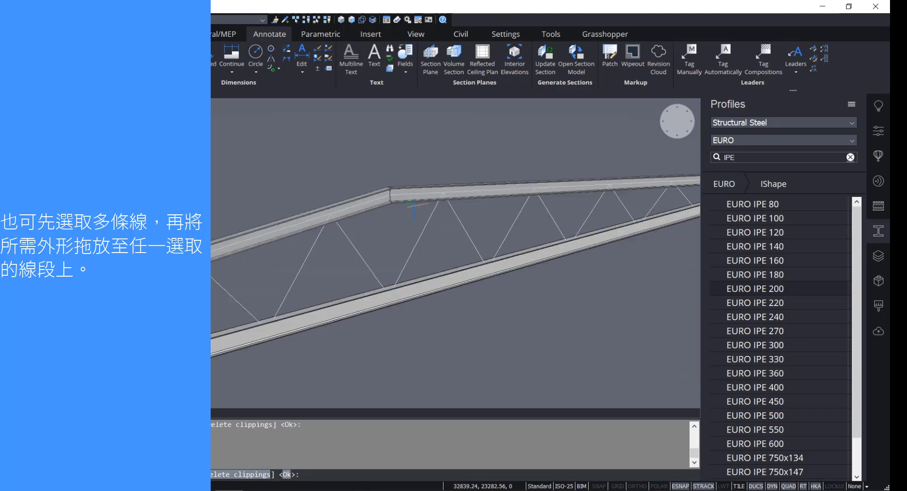
pyautogui.scroll(3, 353, 192)
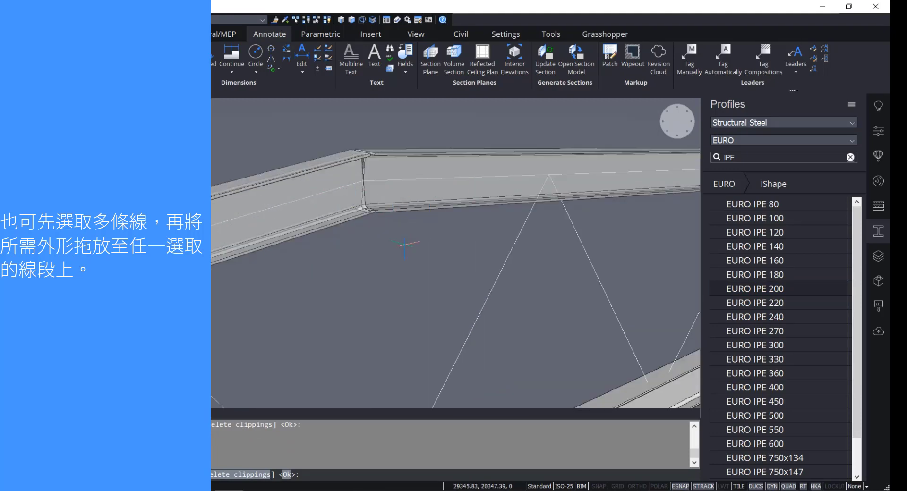
pyautogui.press('Return')
# Select all the diagonal lines between the upper and lower chords and filter the EURO I-shapes by IPN.
pyautogui.scroll(-5, 405, 244)
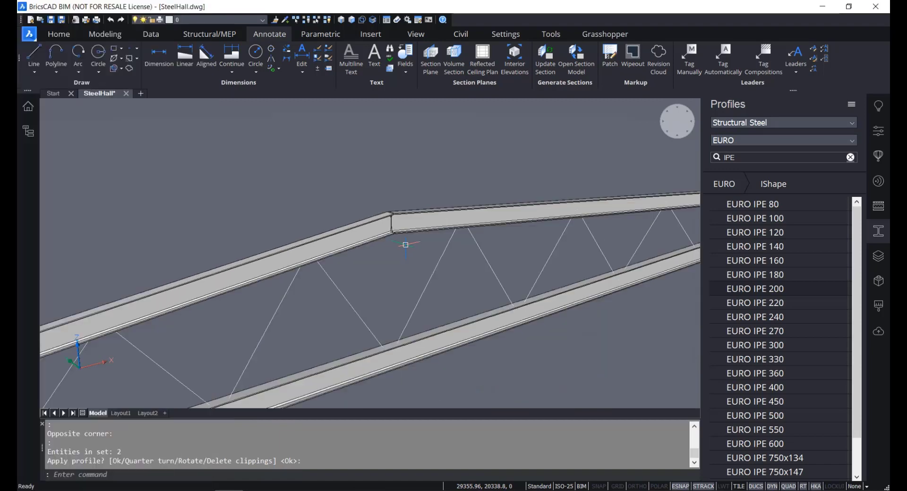
pyautogui.scroll(-5, 405, 245)
pyautogui.keyDown('shift'); pyautogui.moveTo(442, 279); pyautogui.dragTo(342, 286, button='middle'); pyautogui.keyUp('shift')
pyautogui.scroll(3, 618, 258)
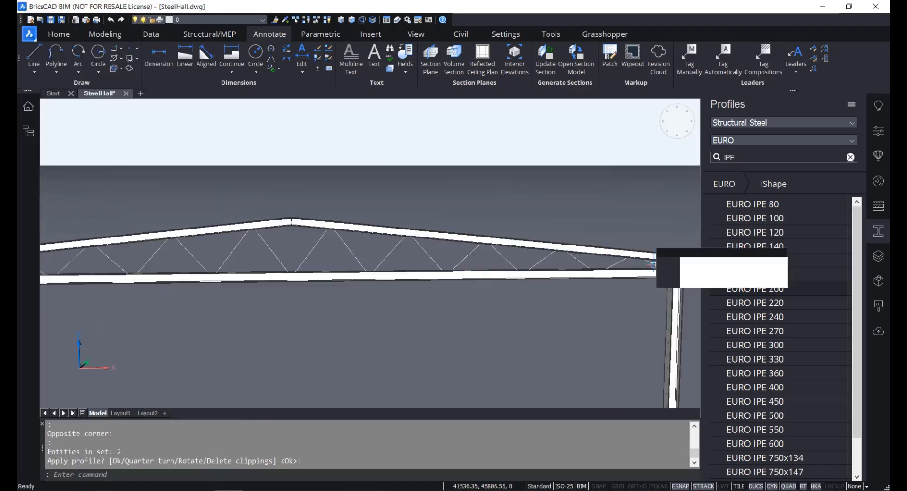
pyautogui.click(654, 265)
pyautogui.click(626, 265)
pyautogui.scroll(-2, 621, 265)
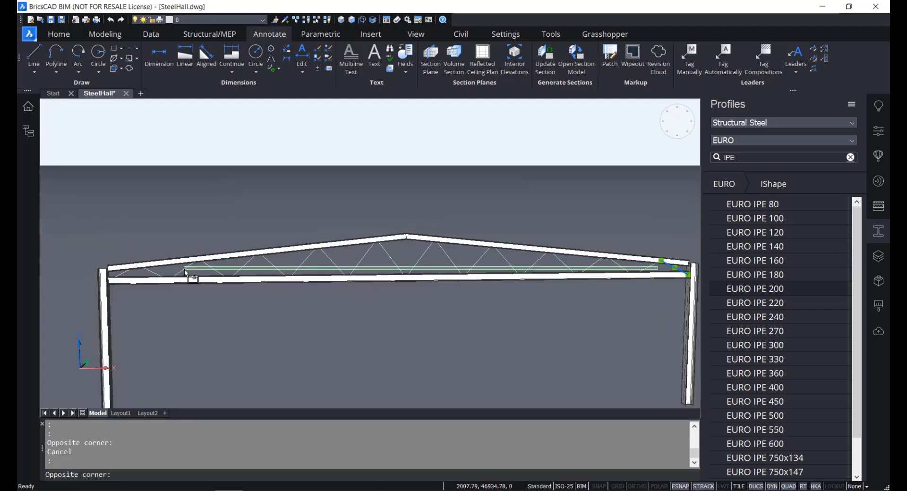
pyautogui.click(194, 279)
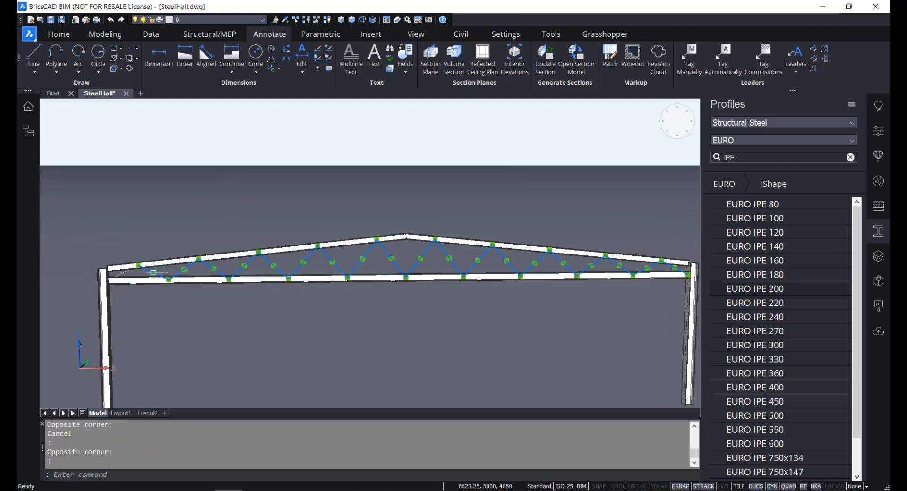
pyautogui.click(132, 268)
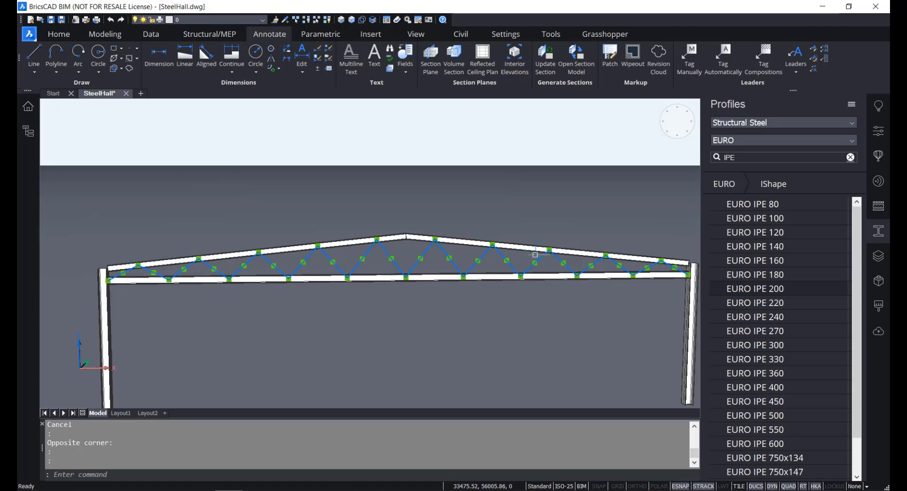
pyautogui.keyDown('shift'); pyautogui.moveTo(543, 265); pyautogui.dragTo(577, 210, button='middle'); pyautogui.keyUp('shift')
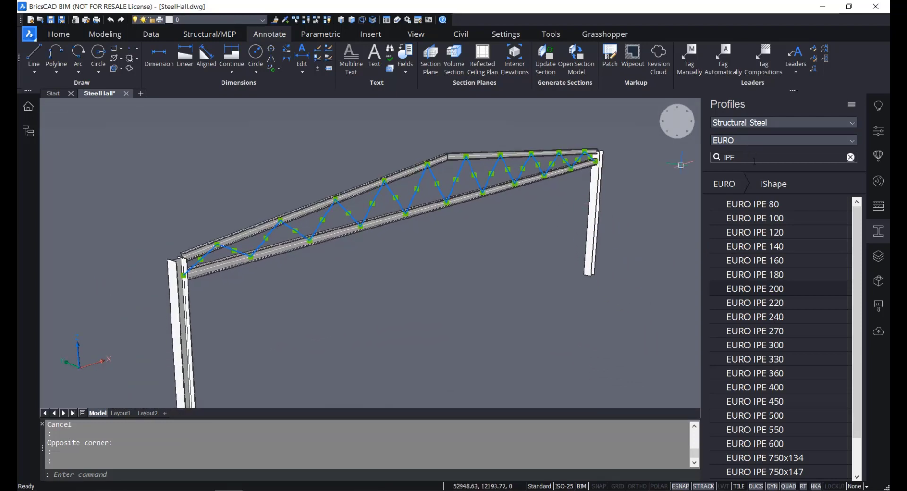
pyautogui.press('BackSpace')
pyautogui.write('N')
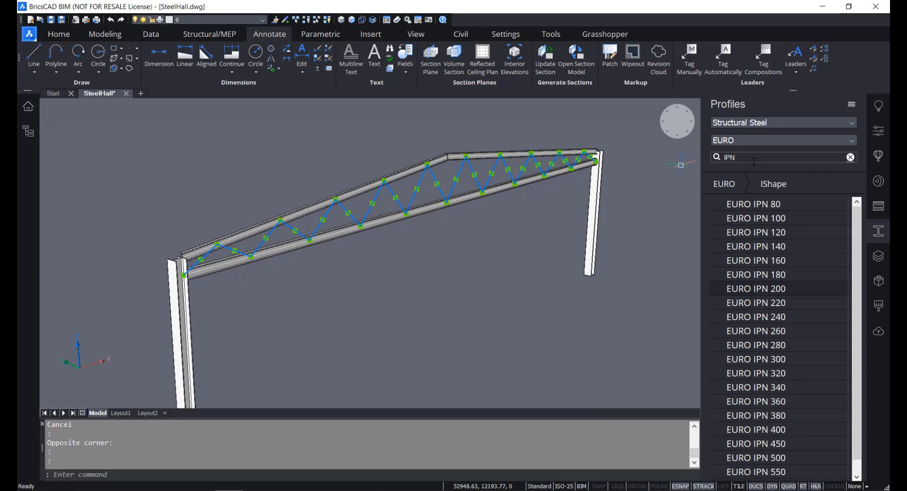
# Apply the EURO IPN 100 profile to the selected truss diagonals with its default orientation and save the drawing.
pyautogui.moveTo(797, 216); pyautogui.dragTo(538, 148)
pyautogui.moveTo(434, 180); pyautogui.dragTo(432, 175)
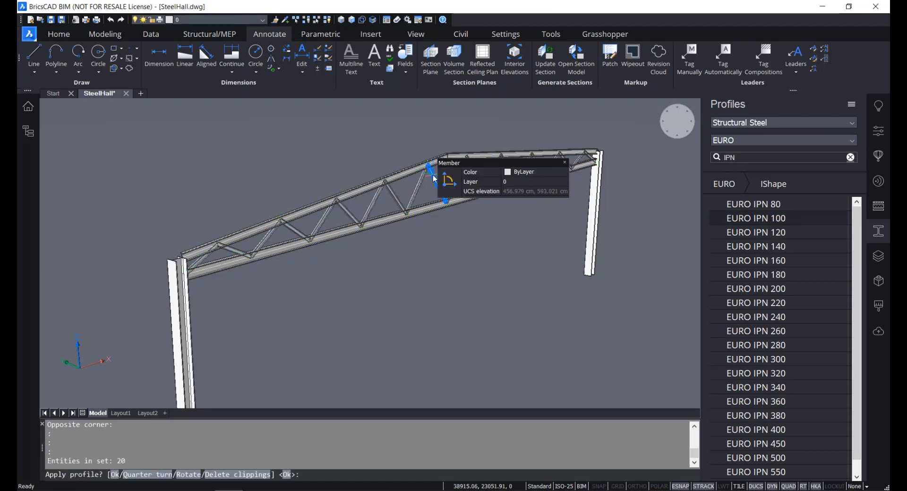
pyautogui.scroll(3, 433, 174)
pyautogui.scroll(4, 236, 250)
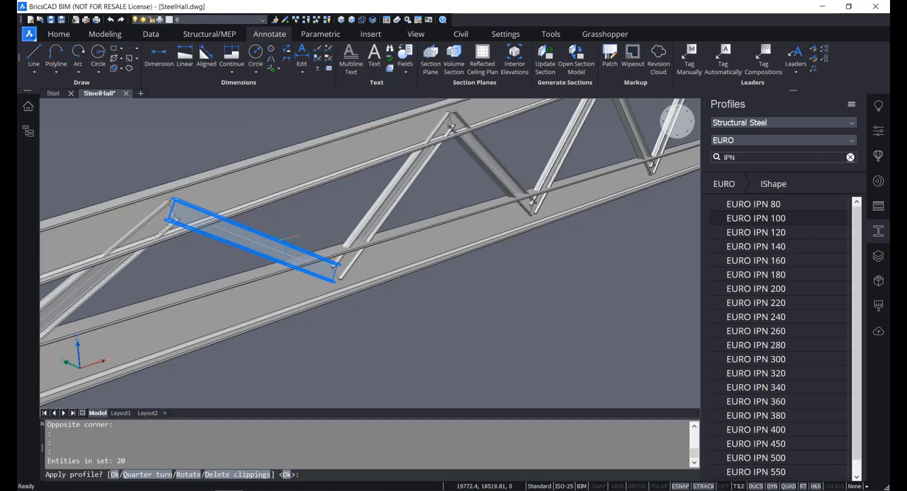
pyautogui.scroll(-6, 298, 243)
pyautogui.scroll(2, 494, 213)
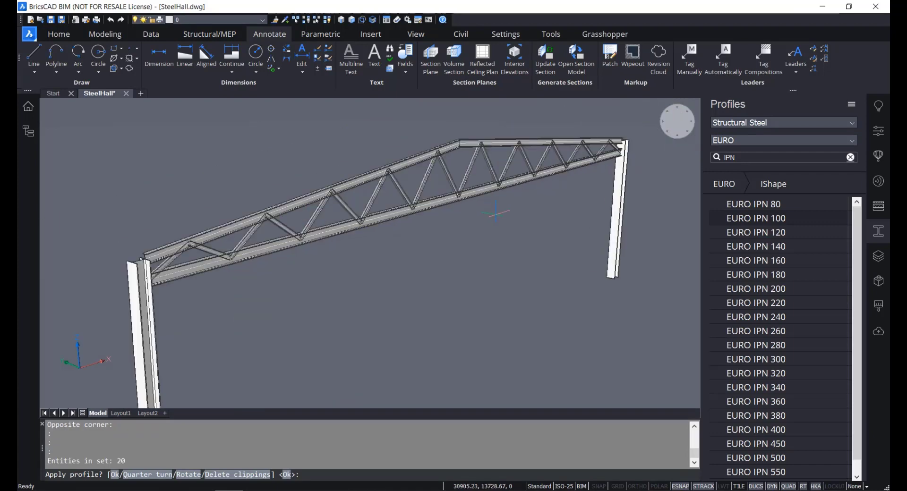
pyautogui.press('Return')
pyautogui.scroll(-1, 495, 214)
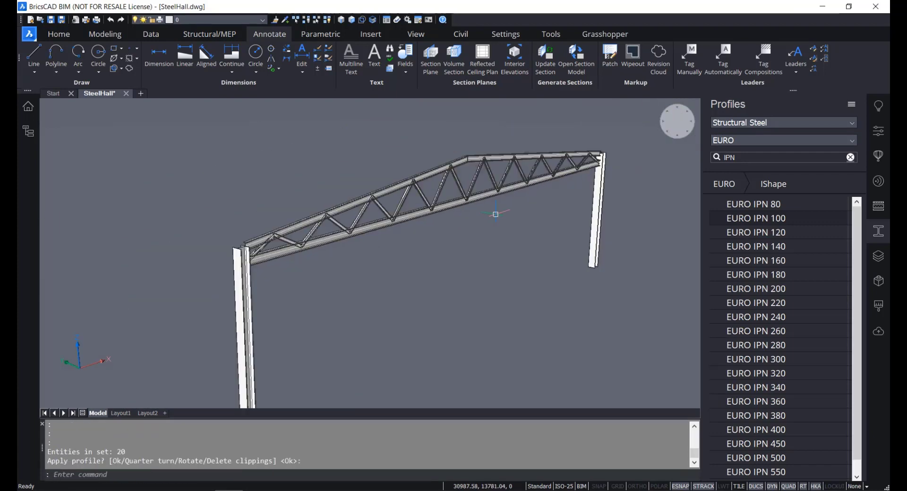
pyautogui.hotkey('ctrl', 's')
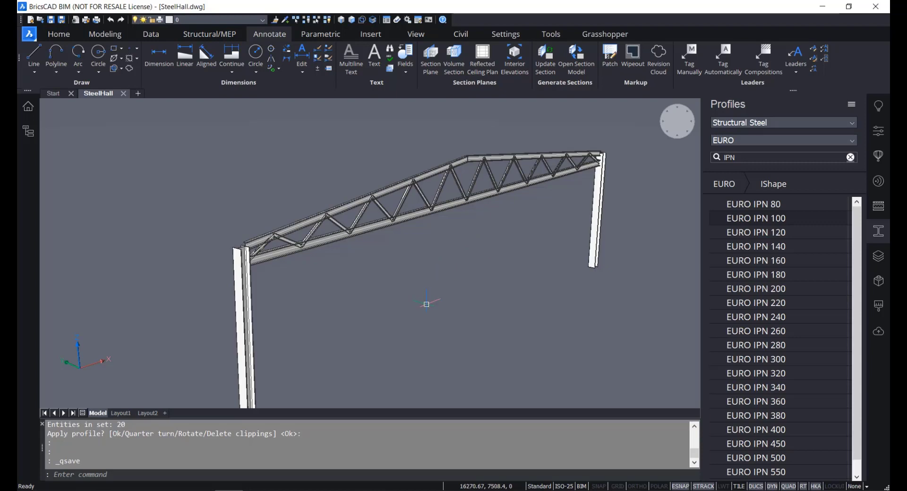
# Examine the BIM type in the properties of the truss's bottom chord and of one diagonal.
pyautogui.scroll(4, 458, 161)
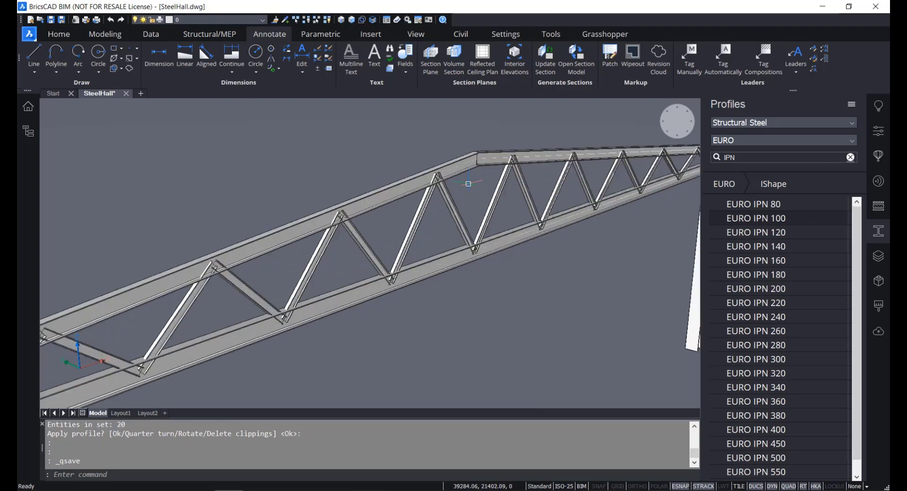
pyautogui.scroll(-3, 472, 220)
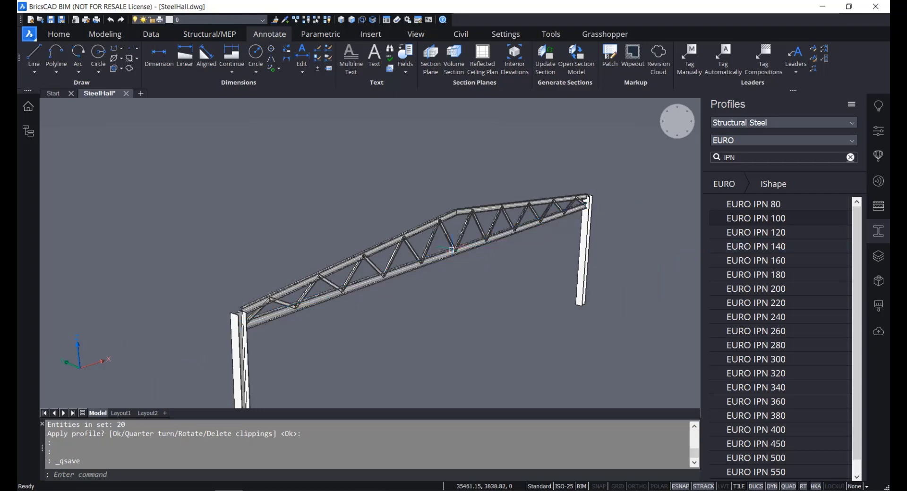
pyautogui.scroll(5, 450, 254)
pyautogui.scroll(3, 450, 254)
pyautogui.press('Escape')
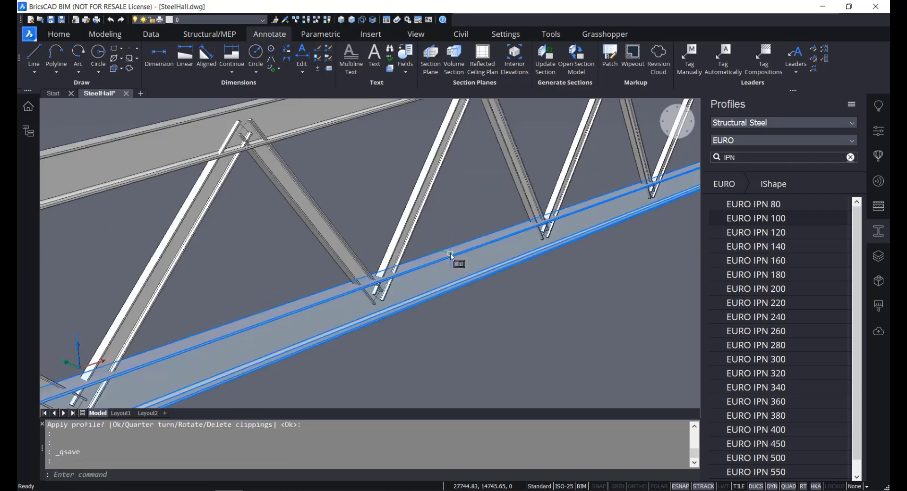
pyautogui.click(880, 131)
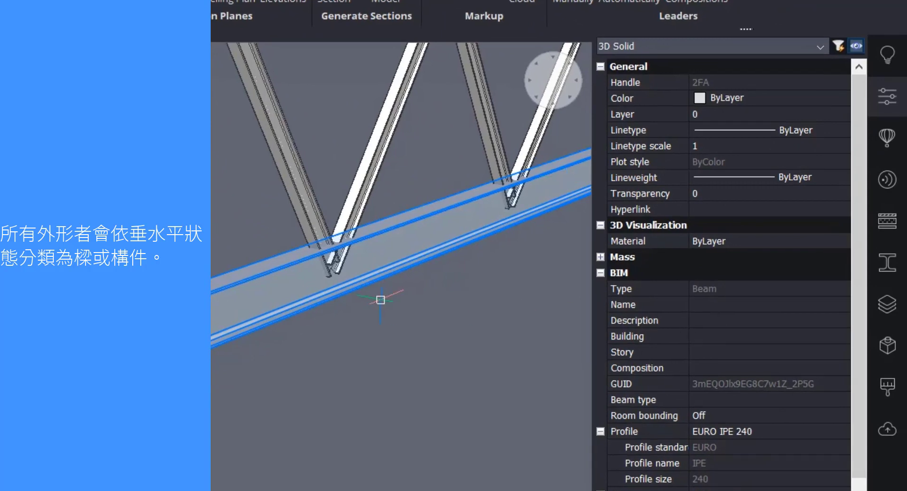
pyautogui.scroll(-4, 359, 318)
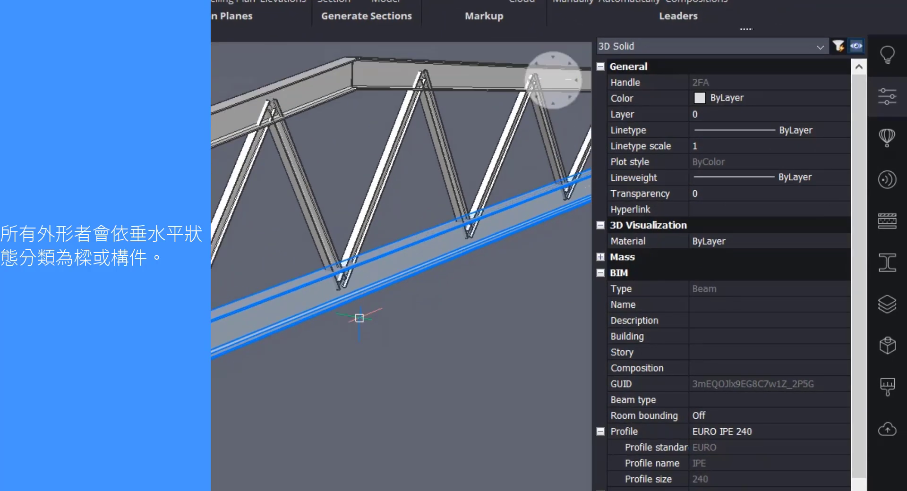
pyautogui.press('Escape')
pyautogui.click(318, 233)
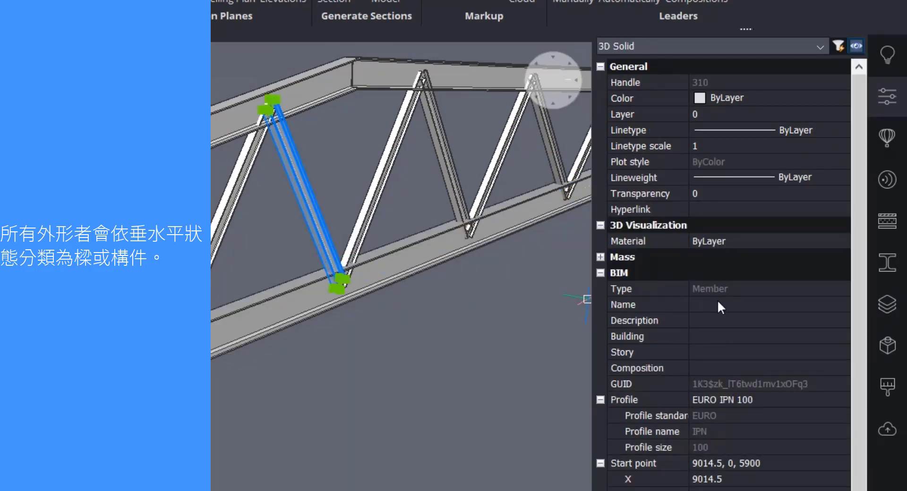
pyautogui.press('Escape')
# Classify the two sloping top chords of the truss as beams.
pyautogui.scroll(-1, 332, 190)
pyautogui.moveTo(333, 191); pyautogui.dragTo(272, 274, button='middle')
pyautogui.click(299, 149)
pyautogui.click(338, 141)
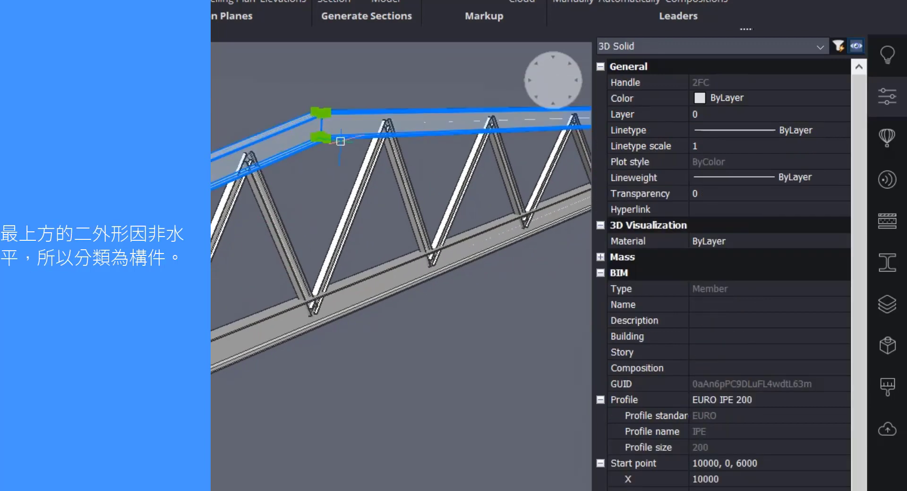
pyautogui.scroll(-3, 368, 373)
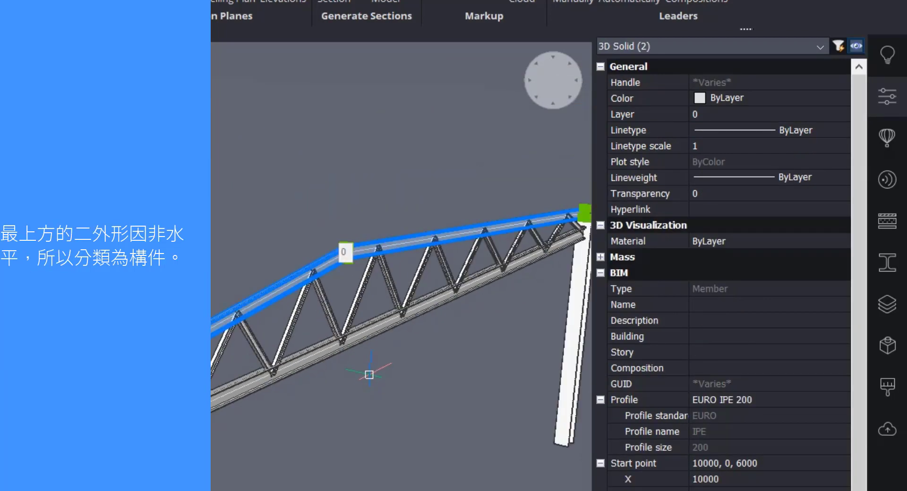
pyautogui.moveTo(362, 442); pyautogui.dragTo(200, 308, button='middle')
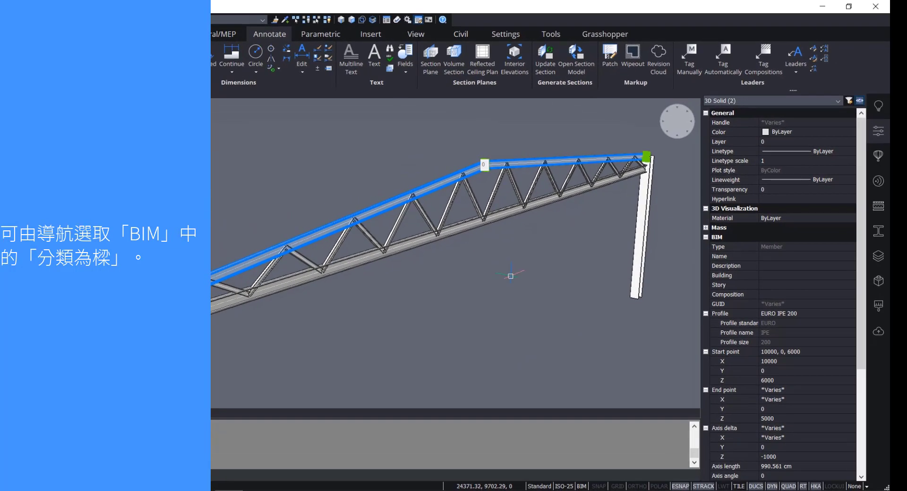
pyautogui.rightClick(277, 336)
pyautogui.moveTo(522, 303)
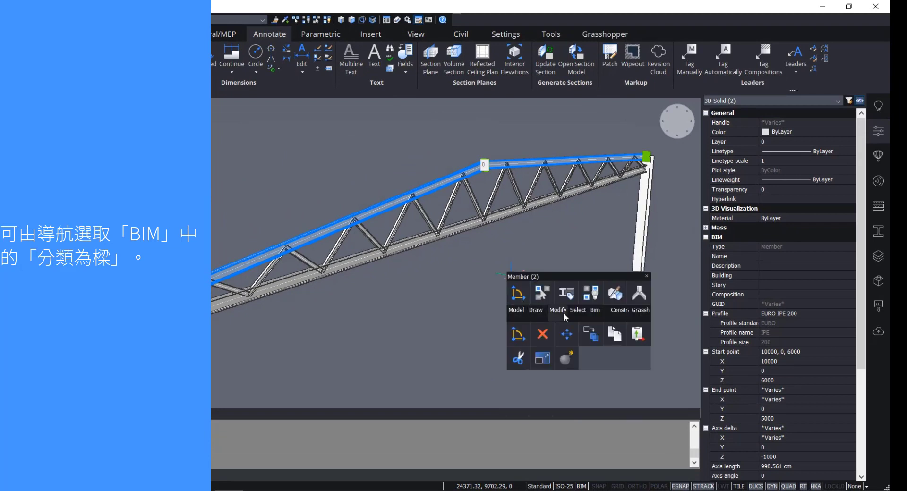
pyautogui.moveTo(594, 316)
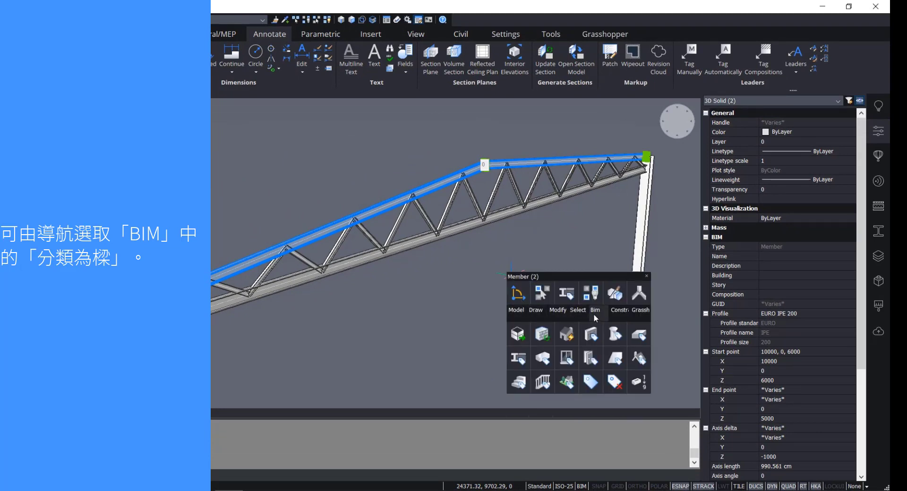
pyautogui.click(519, 360)
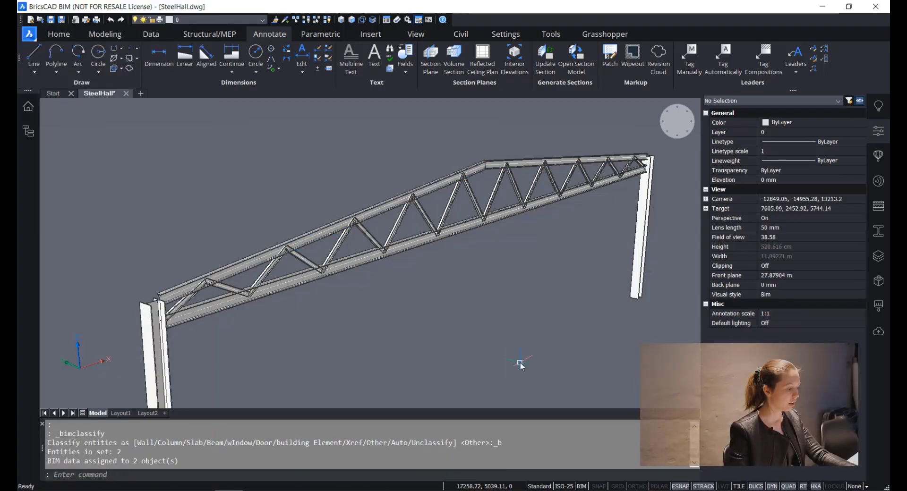
# Examine the BIM classification of the two top chords and how they meet at the ridge.
pyautogui.scroll(5, 497, 177)
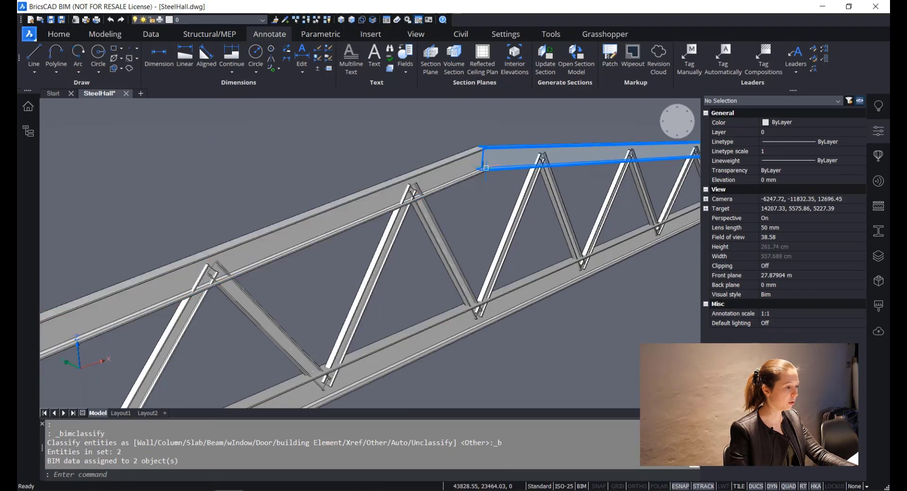
pyautogui.moveTo(486, 168)
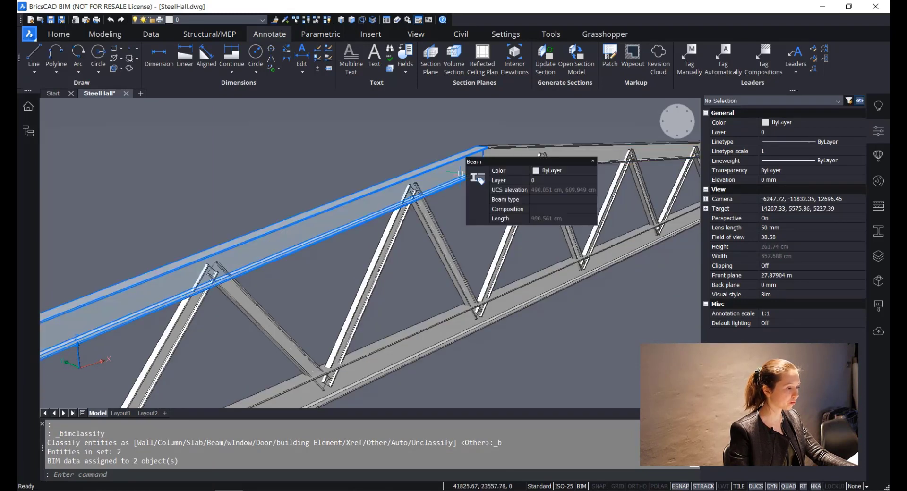
pyautogui.scroll(-5, 460, 174)
pyautogui.scroll(6, 479, 176)
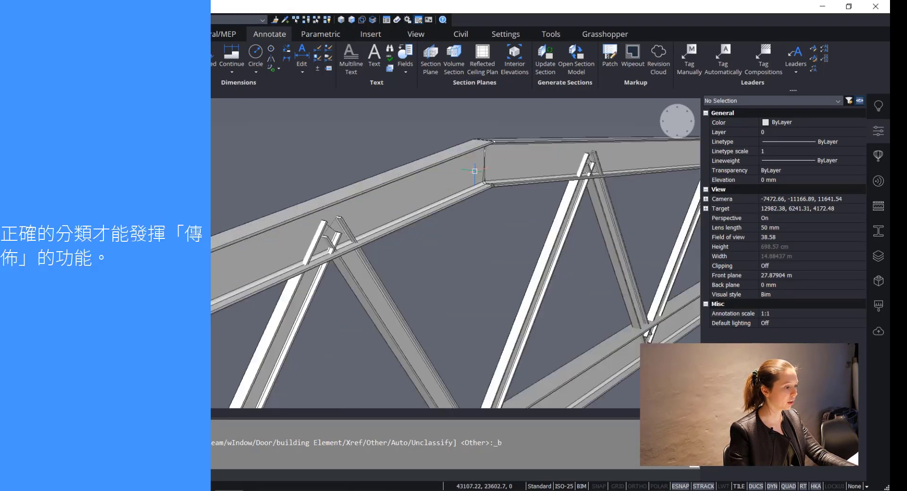
pyautogui.scroll(-4, 479, 176)
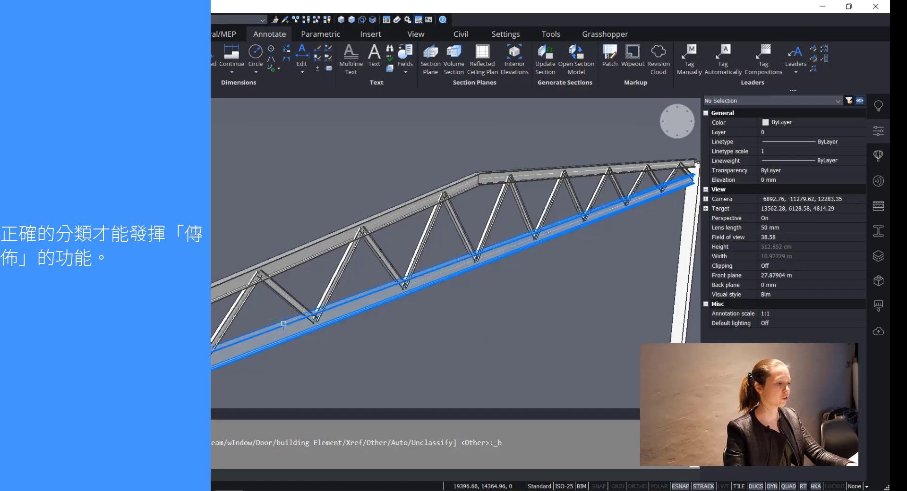
pyautogui.scroll(3, 359, 184)
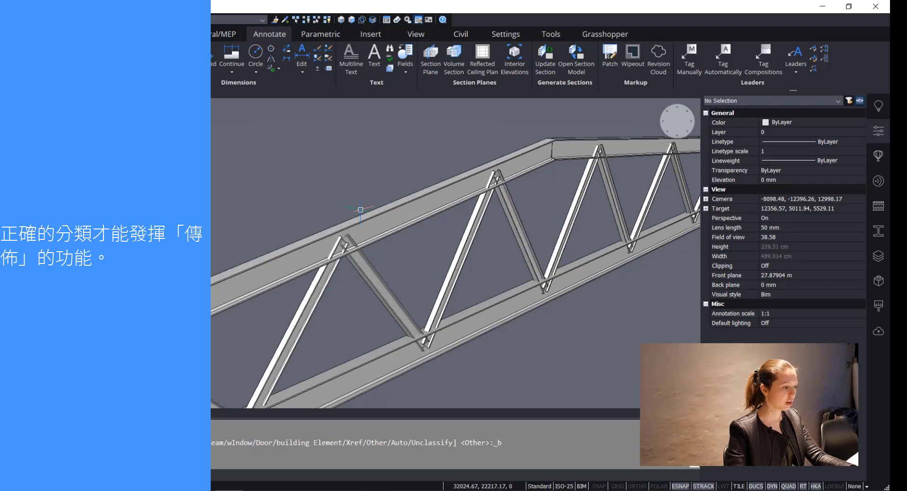
pyautogui.moveTo(427, 202)
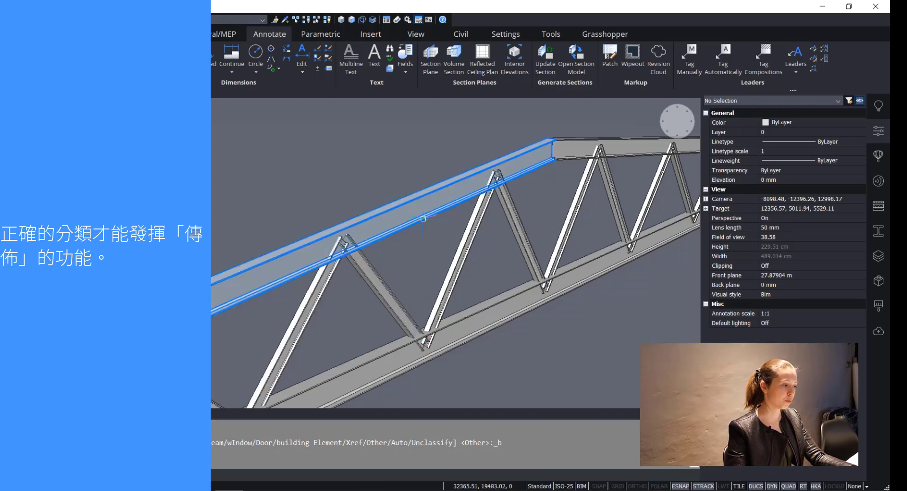
pyautogui.moveTo(423, 219)
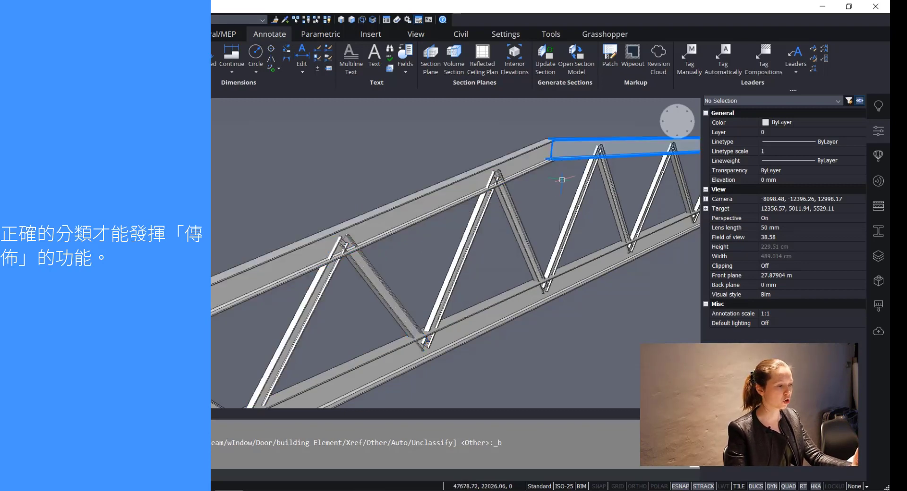
pyautogui.moveTo(558, 177); pyautogui.dragTo(536, 131)
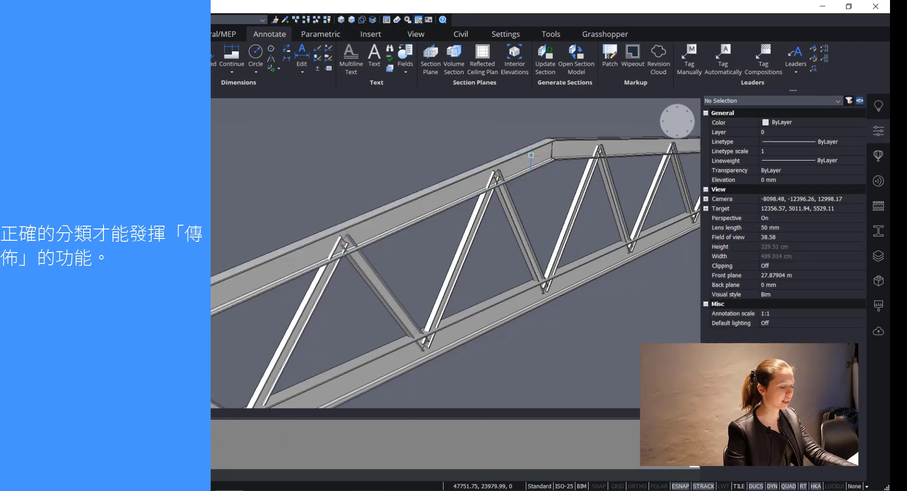
pyautogui.scroll(-3, 435, 220)
pyautogui.scroll(-4, 435, 220)
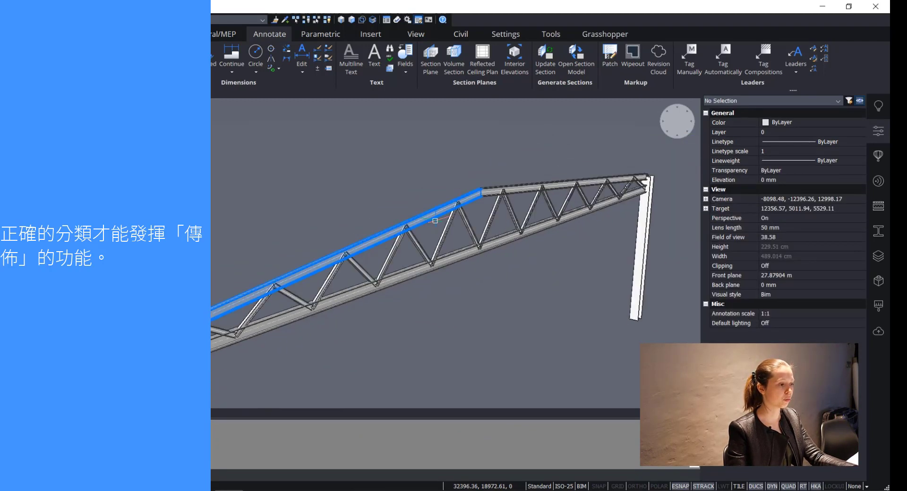
pyautogui.moveTo(427, 328); pyautogui.dragTo(443, 293, button='middle')
pyautogui.scroll(5, 473, 160)
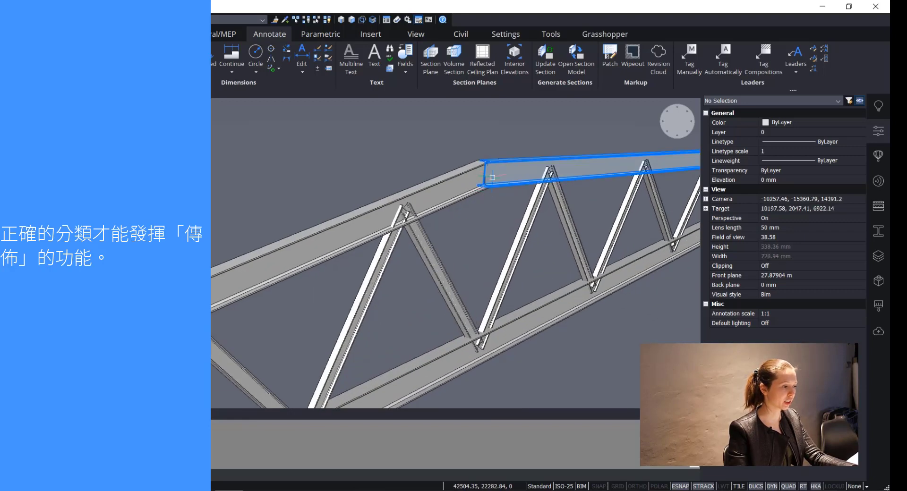
pyautogui.scroll(2, 468, 241)
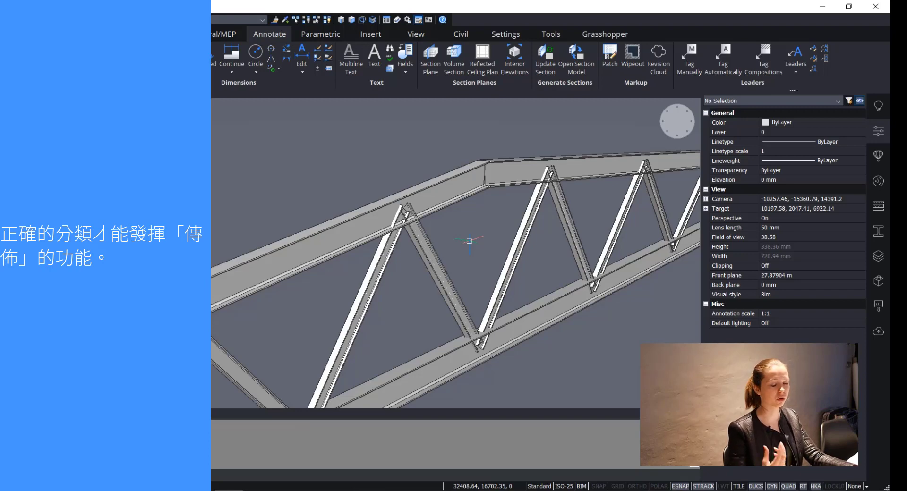
# Delete all Line entities from the model using the drawing's structure tree, and save the drawing.
pyautogui.scroll(-10, 469, 241)
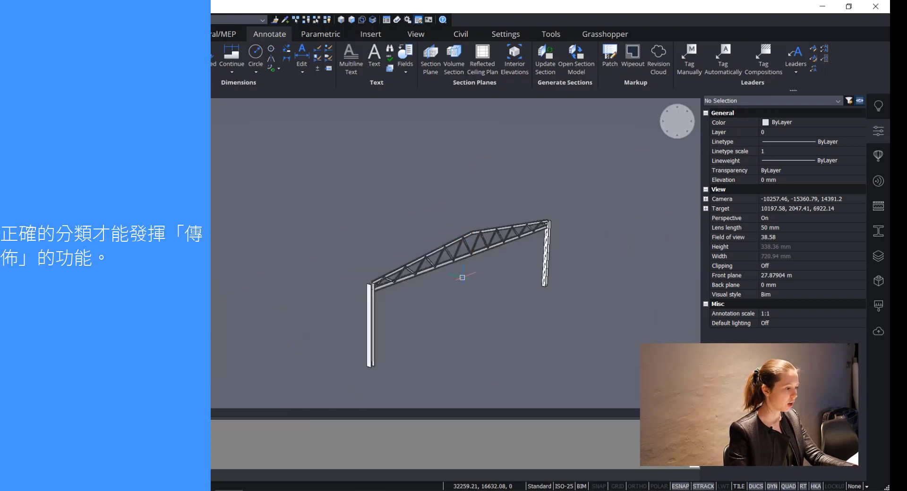
pyautogui.scroll(4, 434, 298)
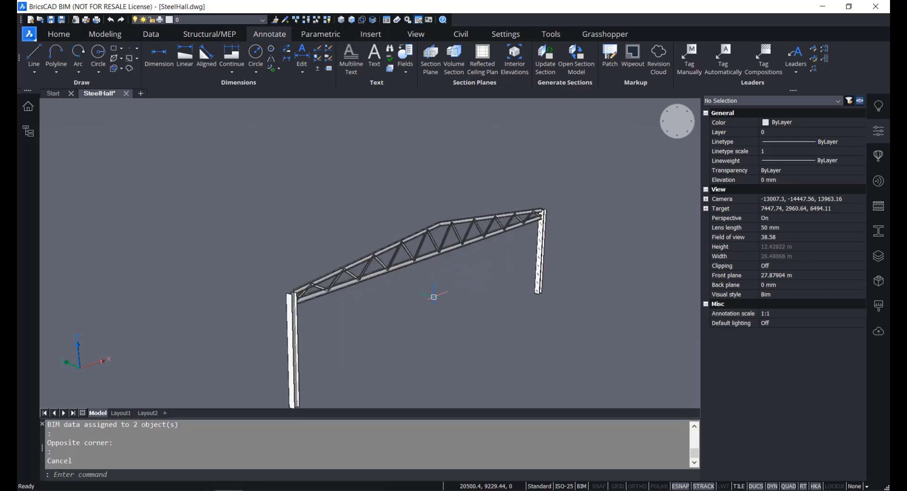
pyautogui.scroll(2, 418, 265)
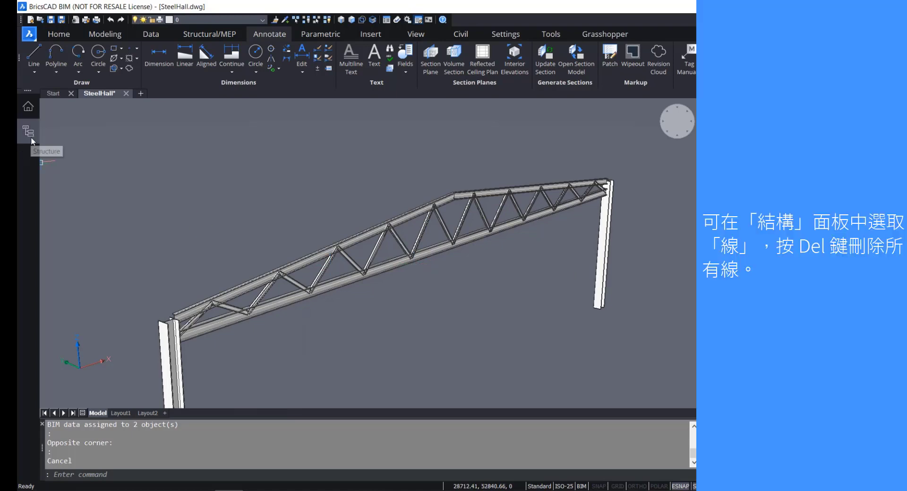
pyautogui.click(30, 135)
pyautogui.click(46, 143)
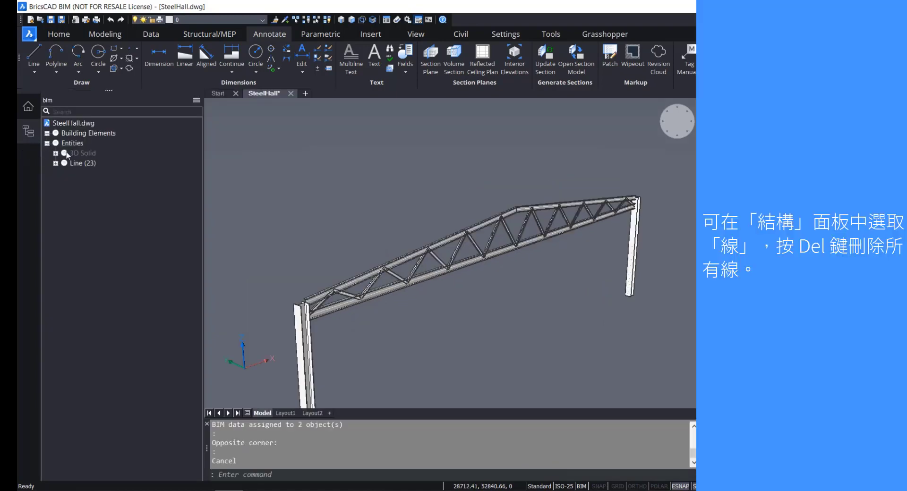
pyautogui.click(81, 162)
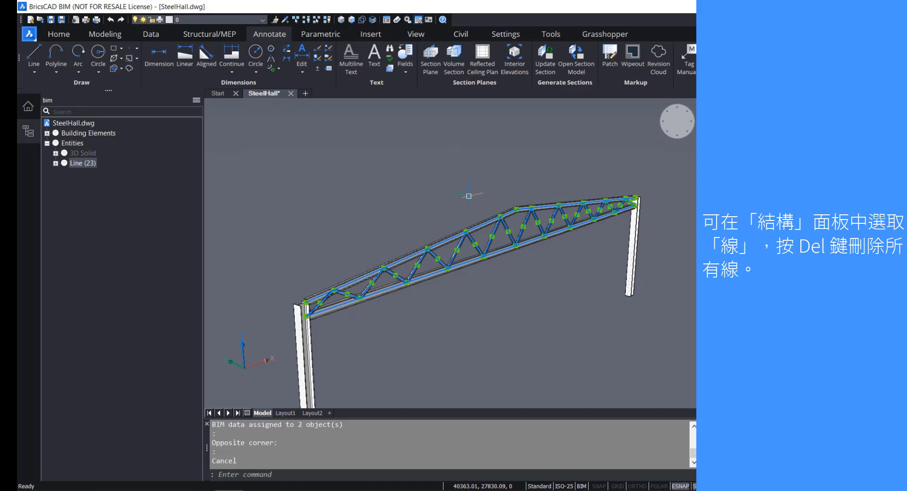
pyautogui.press('Delete')
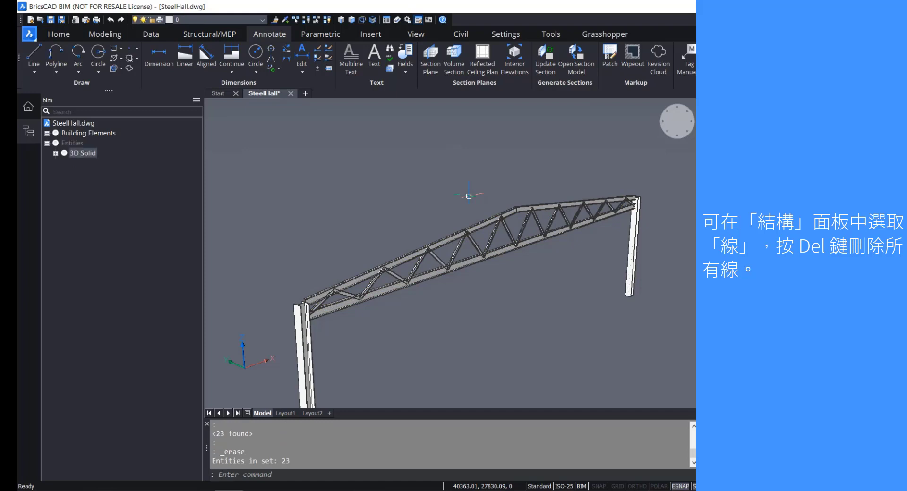
pyautogui.click(29, 133)
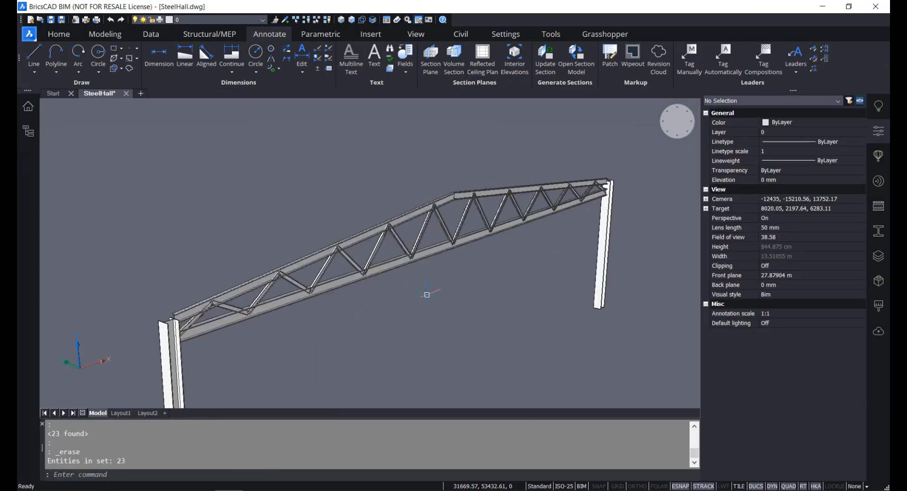
pyautogui.hotkey('ctrl', 's')
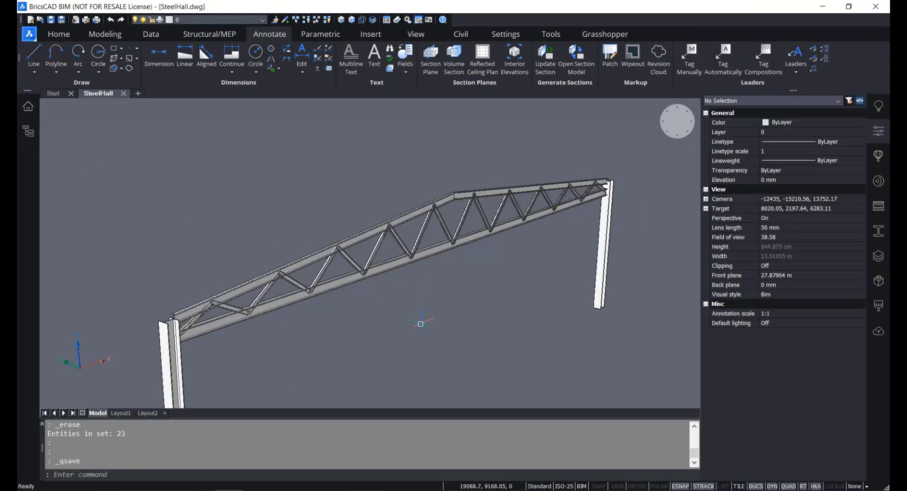
# Unisolate the objects to show the hidden slab, grid and remaining columns of the hall again.
pyautogui.scroll(-3, 432, 269)
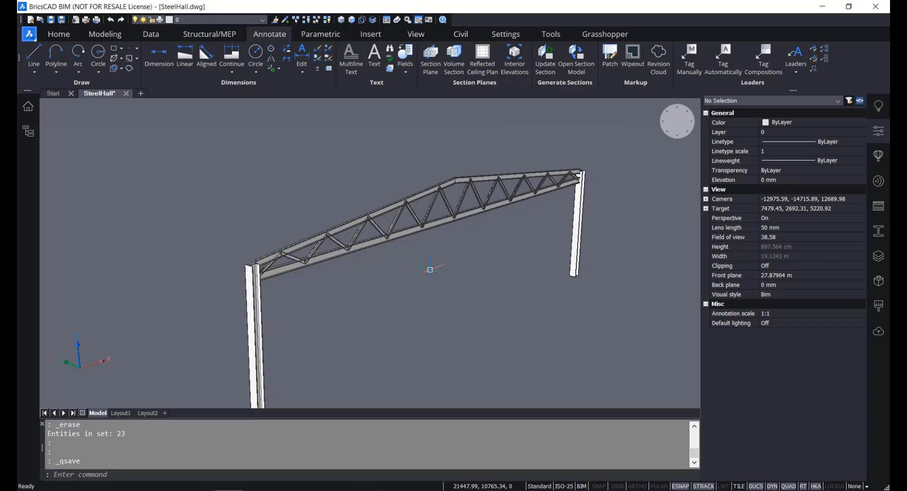
pyautogui.rightClick(461, 286)
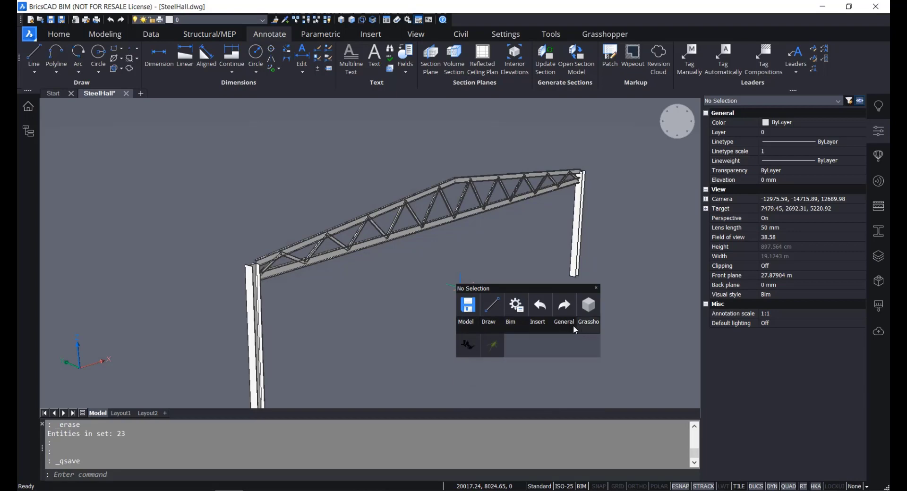
pyautogui.moveTo(585, 330)
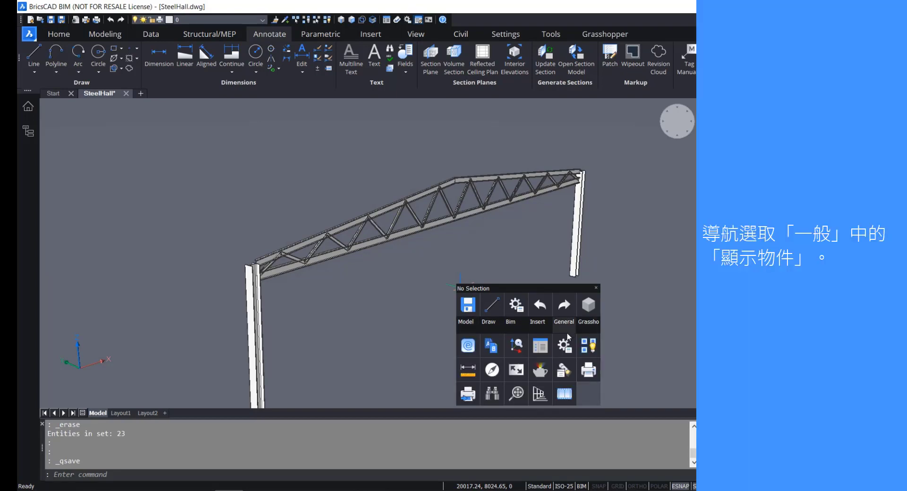
pyautogui.click(584, 344)
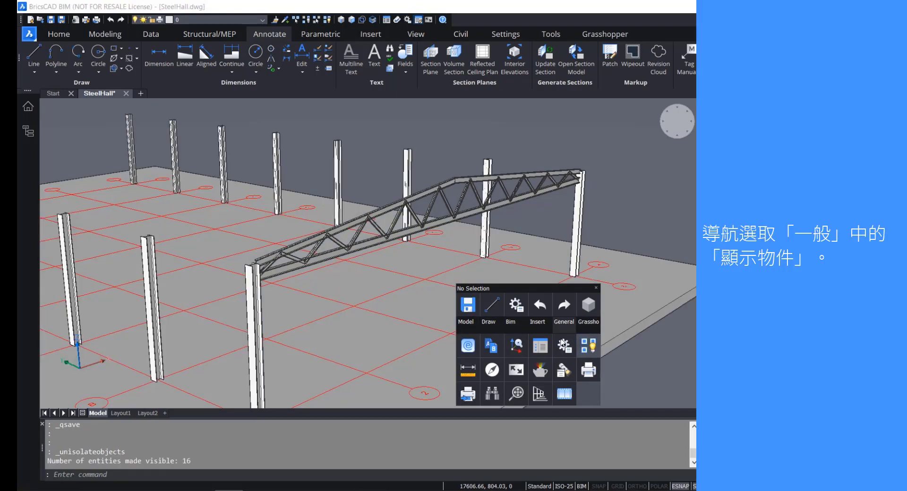
# Start a BIM Propagate operation using the two columns that support the truss as base solids.
pyautogui.scroll(-5, 400, 303)
pyautogui.scroll(4, 401, 303)
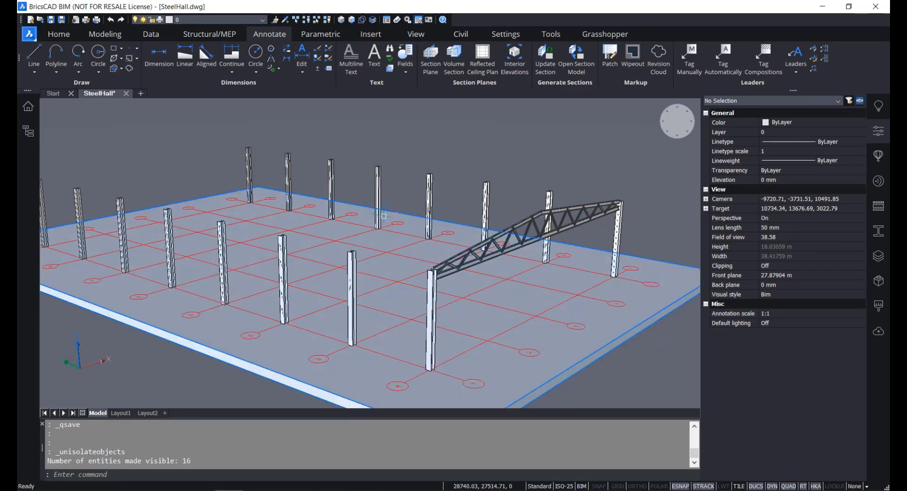
pyautogui.moveTo(466, 244)
pyautogui.keyDown('shift'); pyautogui.mouseDown(button='middle')
pyautogui.moveTo(477, 242)
pyautogui.moveTo(469, 240)
pyautogui.mouseUp(button='middle'); pyautogui.keyUp('shift')
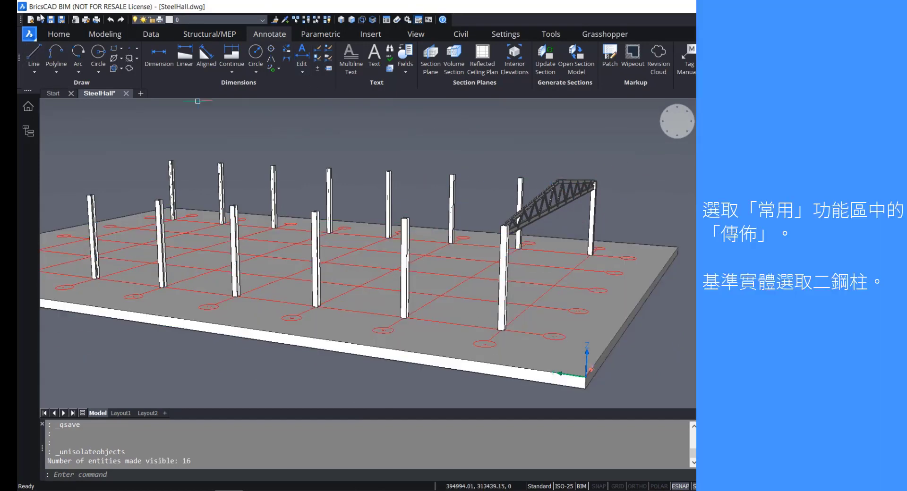
pyautogui.click(58, 34)
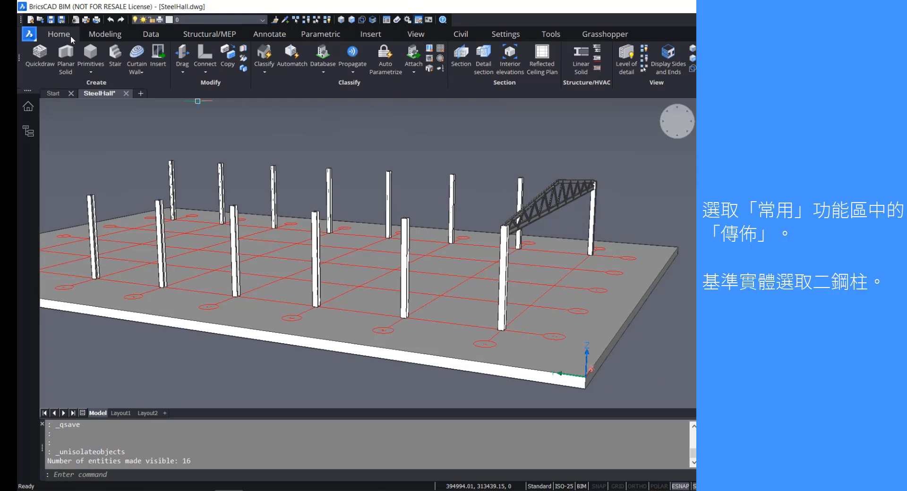
pyautogui.click(349, 54)
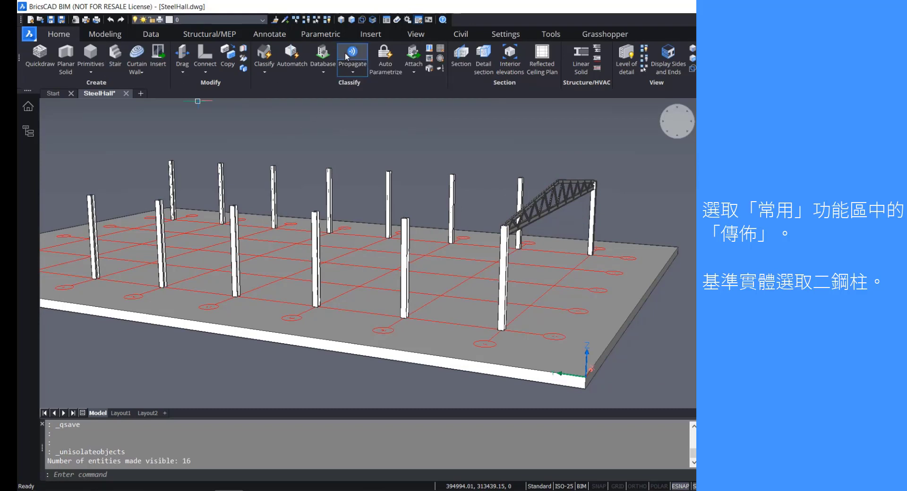
pyautogui.click(499, 250)
pyautogui.click(594, 215)
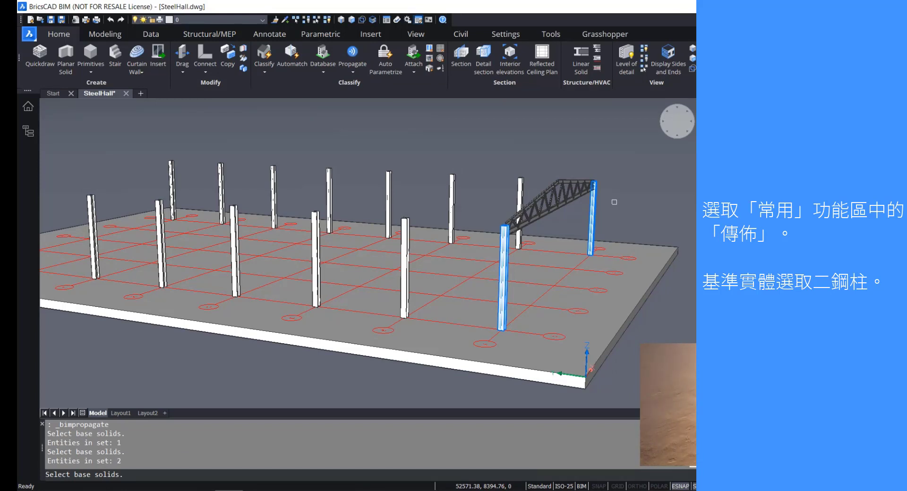
pyautogui.press('Return')
# Select all beams and members of the truss as the detail and propagate it as a copy.
pyautogui.keyDown('shift'); pyautogui.moveTo(574, 217); pyautogui.dragTo(590, 214, button='middle'); pyautogui.keyUp('shift')
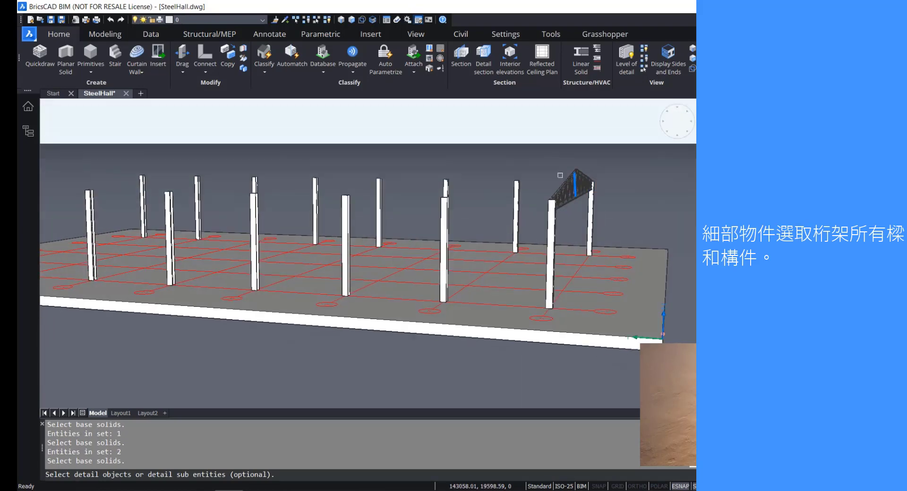
pyautogui.click(536, 148)
pyautogui.click(639, 211)
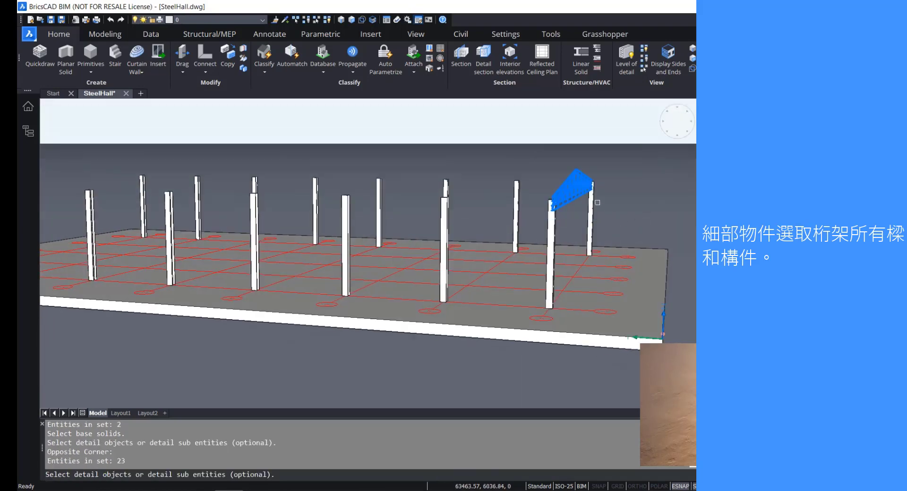
pyautogui.scroll(4, 593, 205)
pyautogui.scroll(-3, 593, 202)
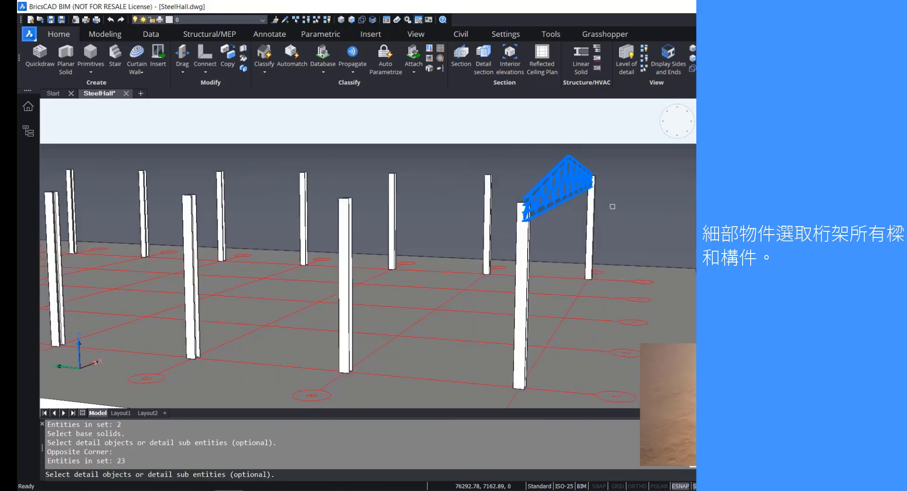
pyautogui.press('Return')
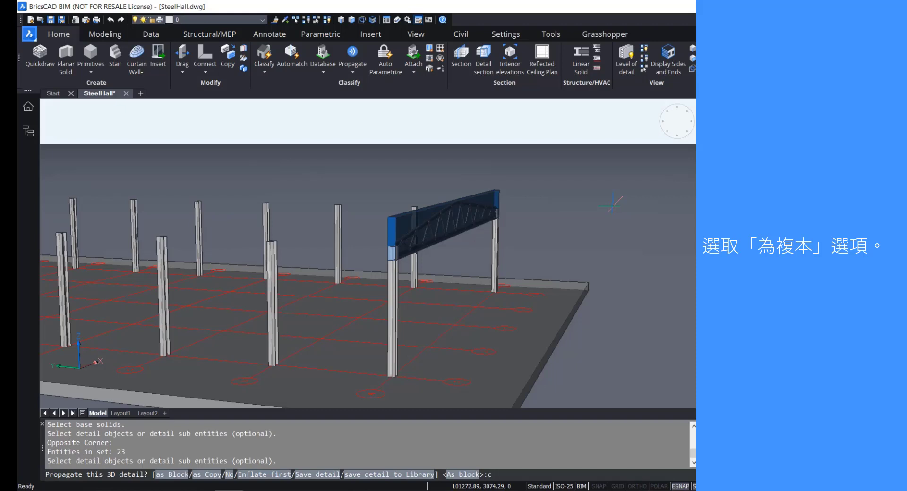
pyautogui.press('Return')
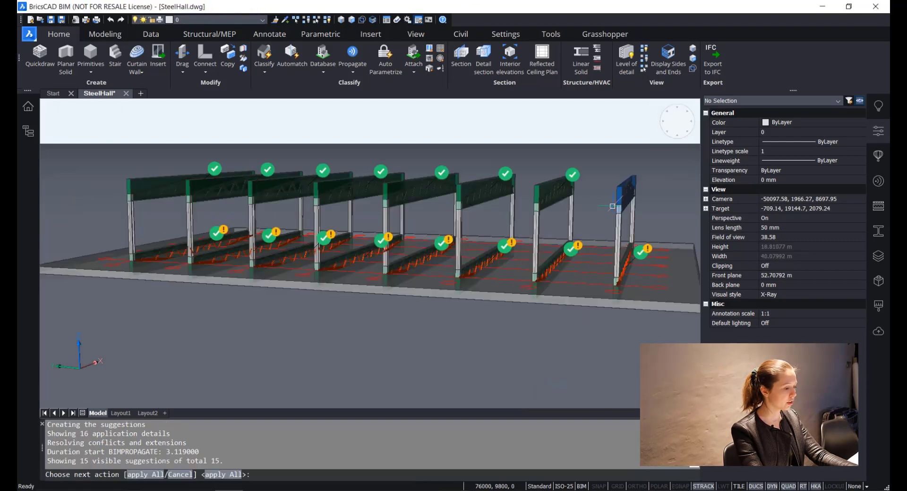
# Reject all propagation suggestions at the column bases and apply the remaining ones at the column tops.
pyautogui.scroll(-5, 611, 200)
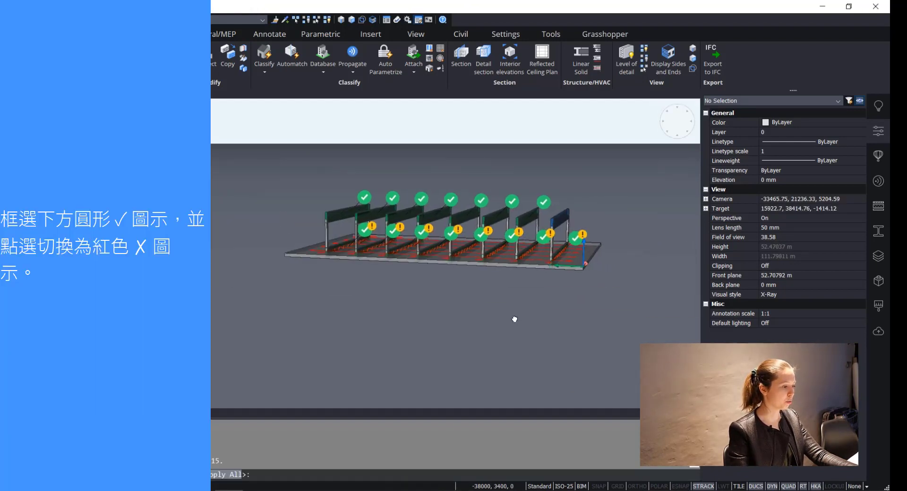
pyautogui.scroll(3, 546, 272)
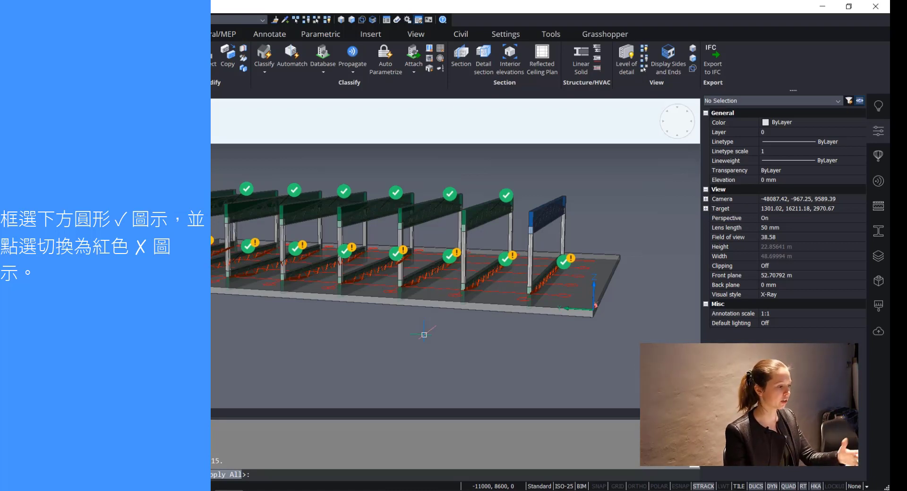
pyautogui.moveTo(71, 230); pyautogui.dragTo(622, 355)
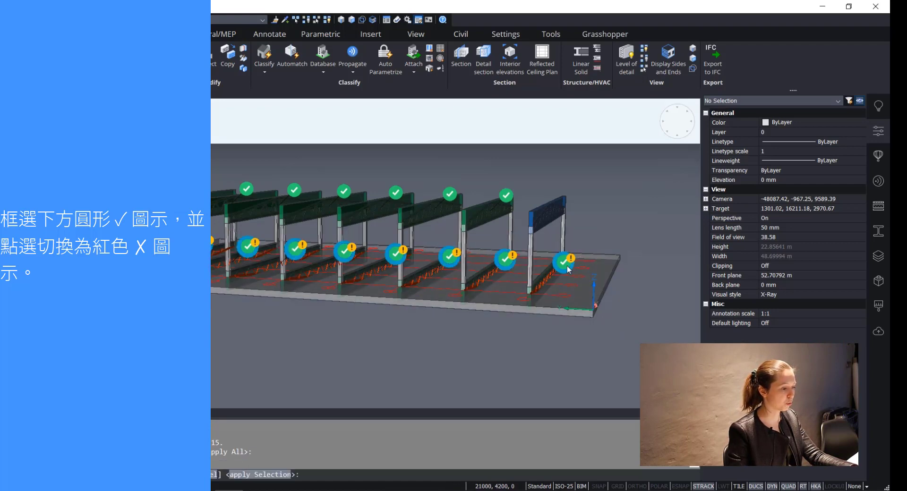
pyautogui.click(566, 267)
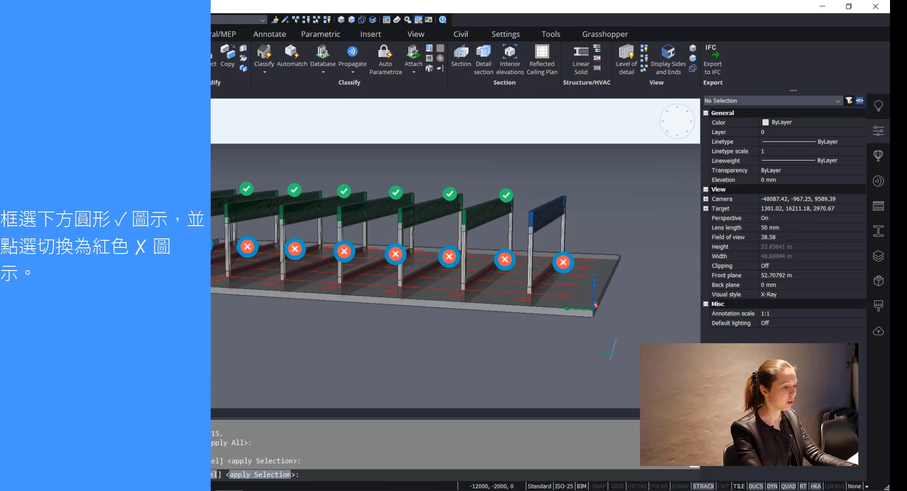
pyautogui.press('Return')
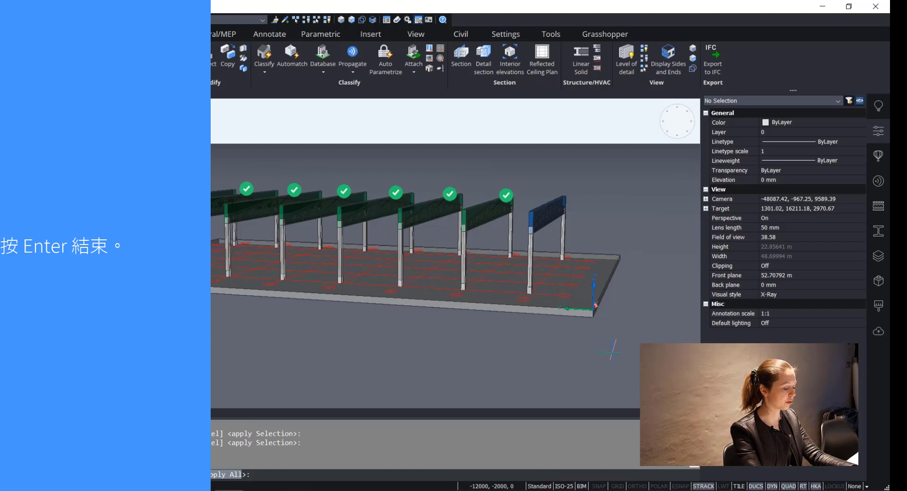
pyautogui.press('Return')
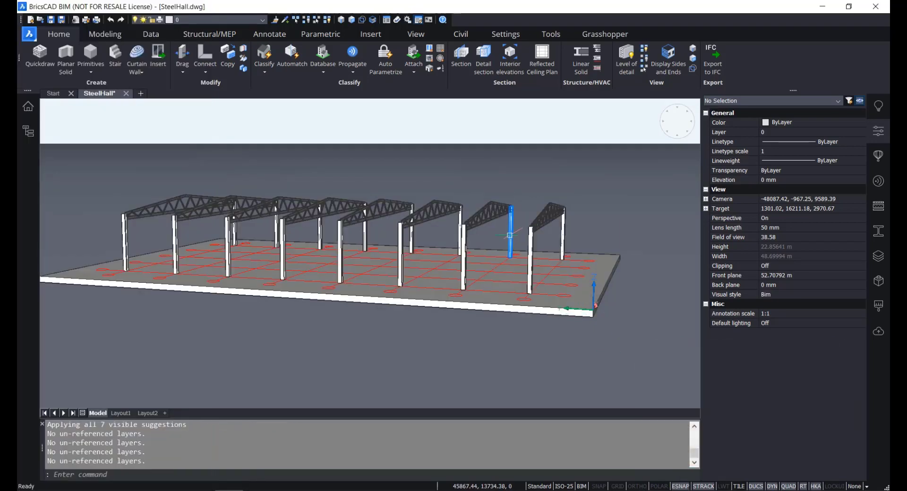
pyautogui.scroll(3, 483, 225)
pyautogui.scroll(3, 466, 213)
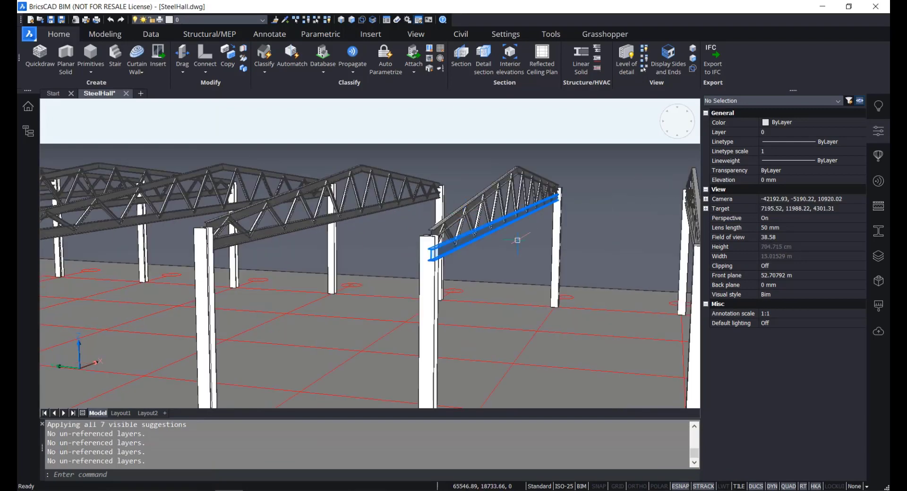
pyautogui.scroll(-2, 517, 253)
pyautogui.moveTo(516, 253); pyautogui.dragTo(473, 241, button='middle')
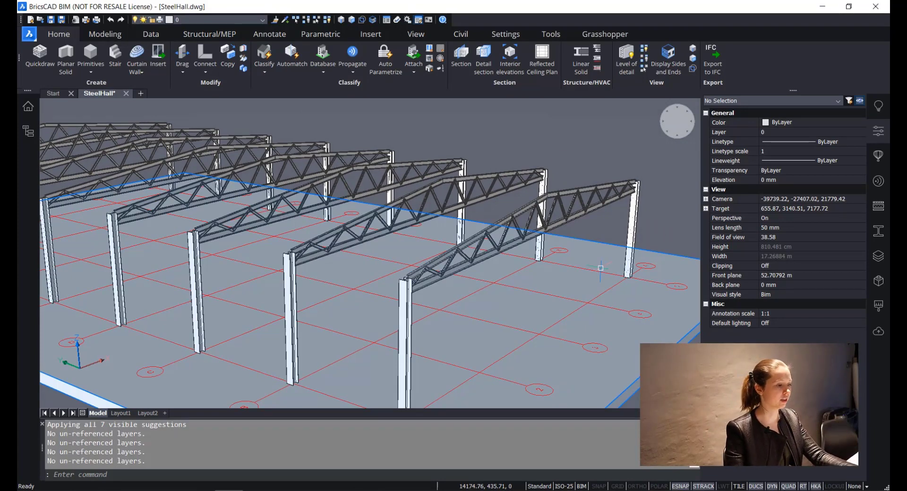
pyautogui.click(661, 199)
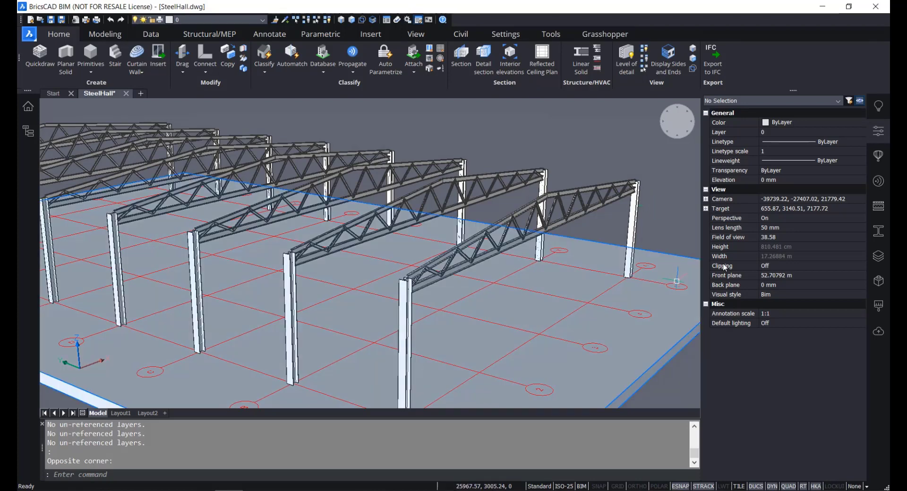
# Display the structural steel profile library, and hide the floor slab and the grid.
pyautogui.click(882, 232)
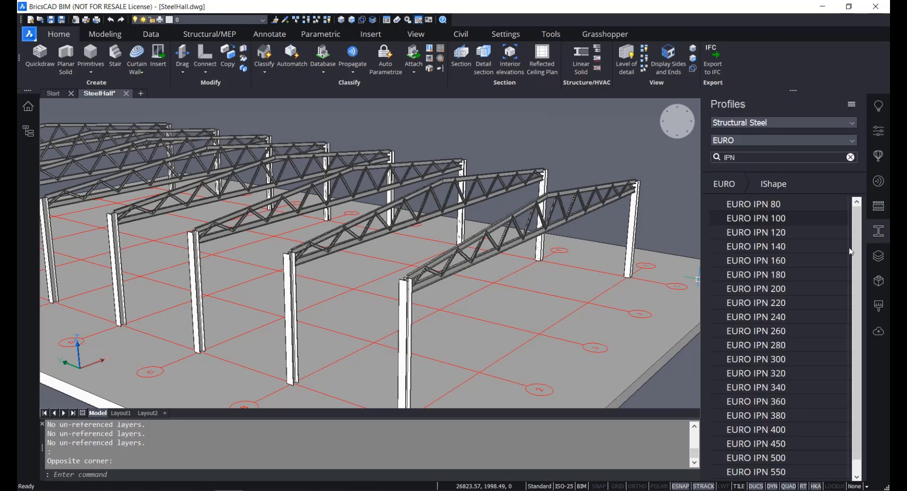
pyautogui.moveTo(677, 324); pyautogui.dragTo(643, 253, button='middle')
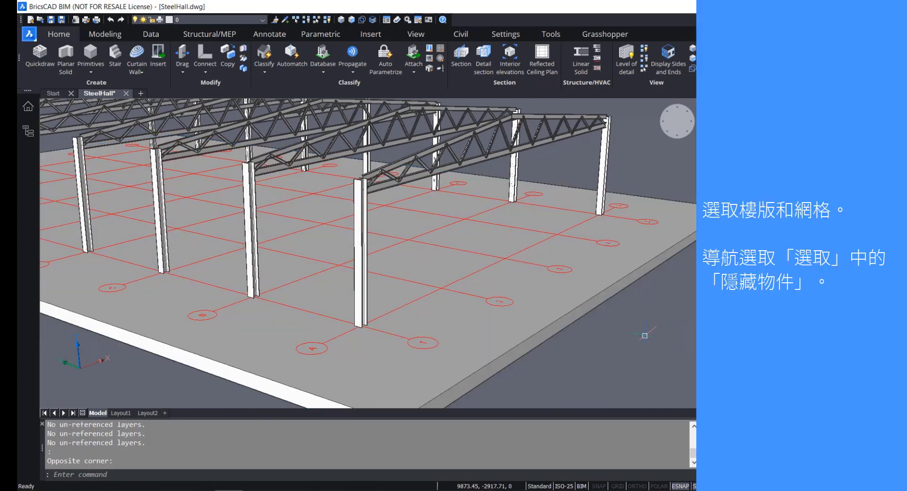
pyautogui.click(645, 336)
pyautogui.click(511, 263)
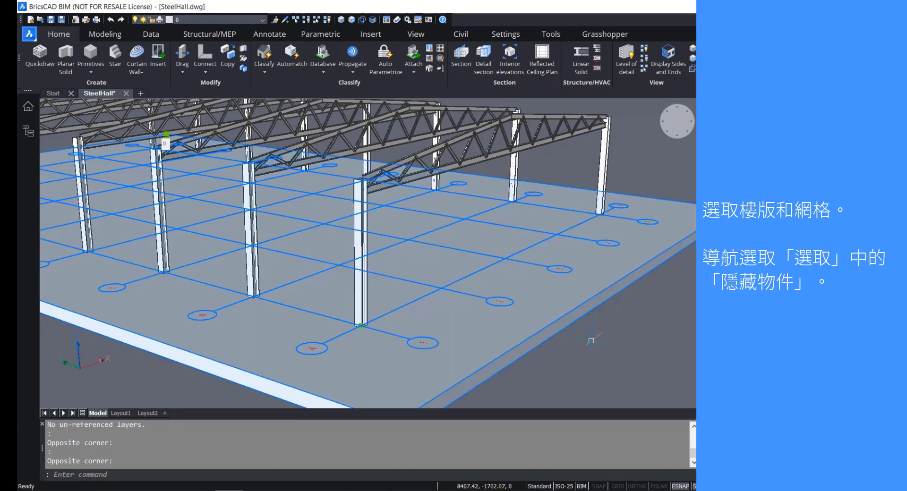
pyautogui.moveTo(591, 340)
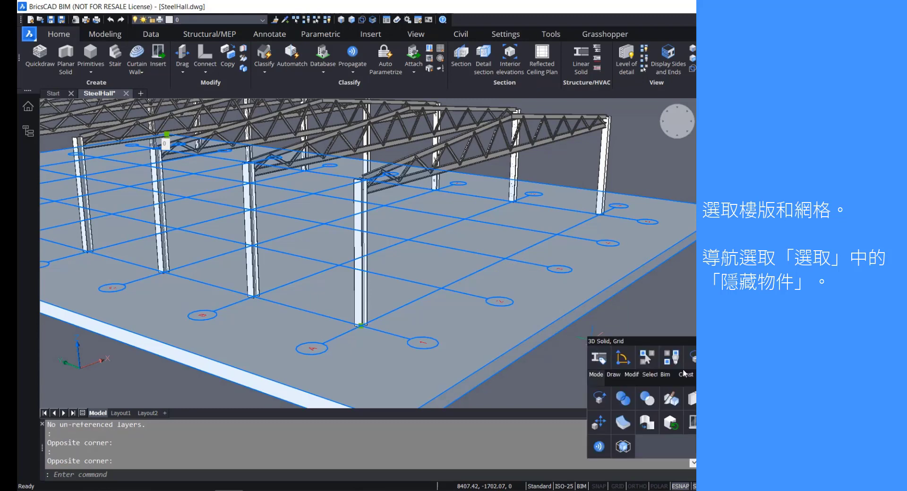
pyautogui.moveTo(651, 379)
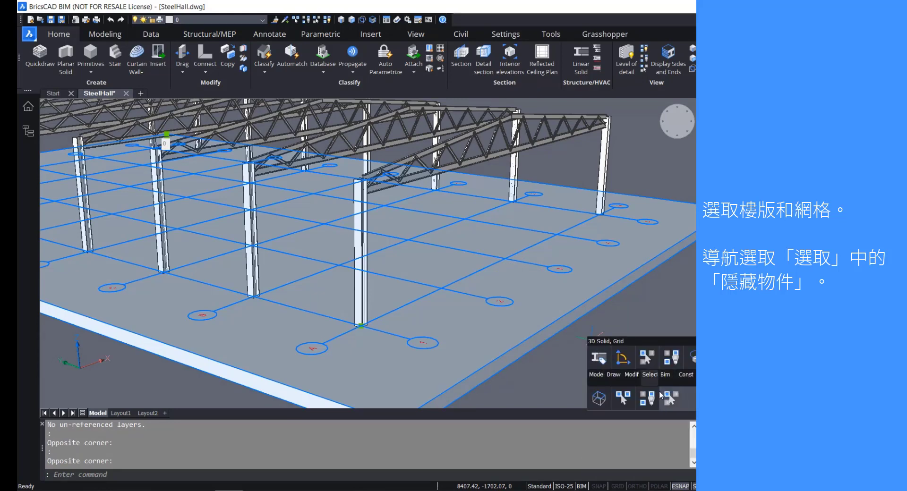
pyautogui.click(647, 398)
# Filter the EURO structural steel profiles by UPN and list the sizes of the UShape category.
pyautogui.moveTo(432, 361); pyautogui.dragTo(472, 358, button='middle')
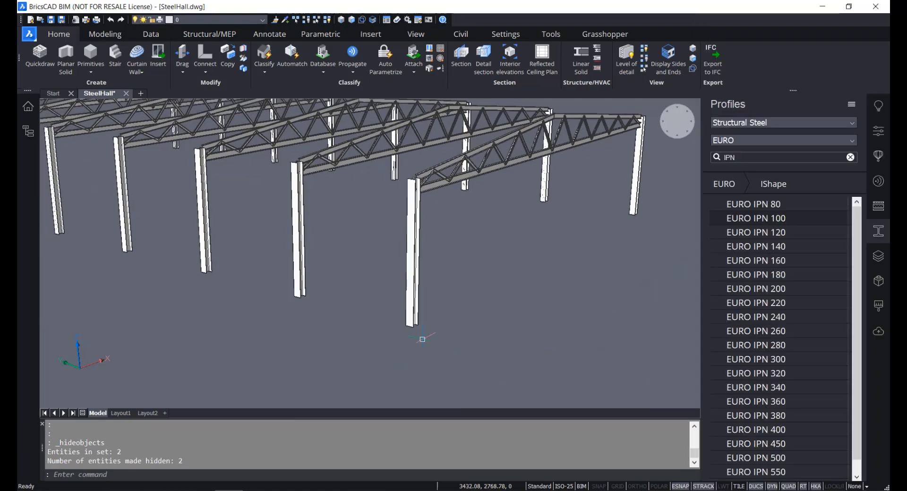
pyautogui.scroll(2, 384, 327)
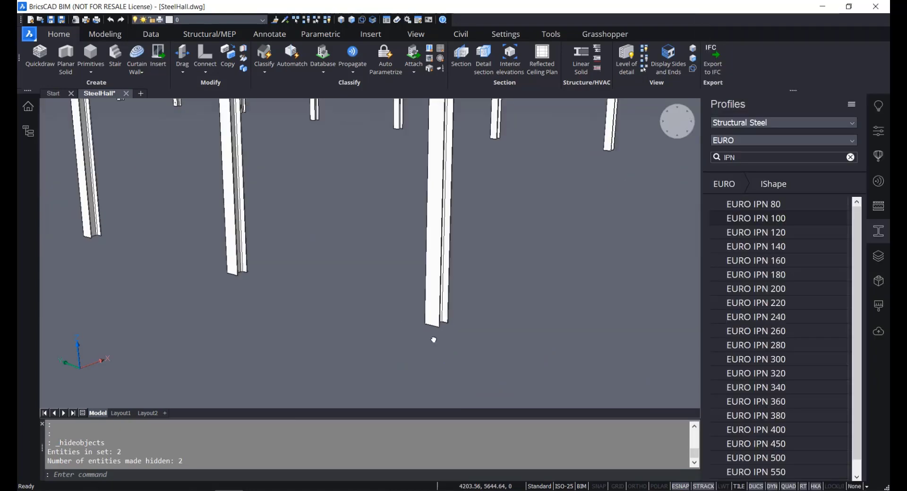
pyautogui.scroll(-3, 457, 361)
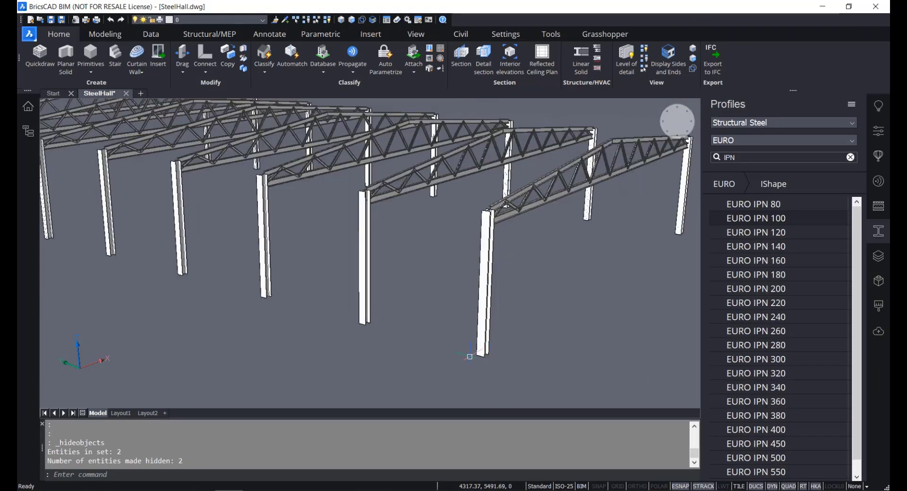
pyautogui.moveTo(365, 320)
pyautogui.doubleClick(751, 160)
pyautogui.write('UP')
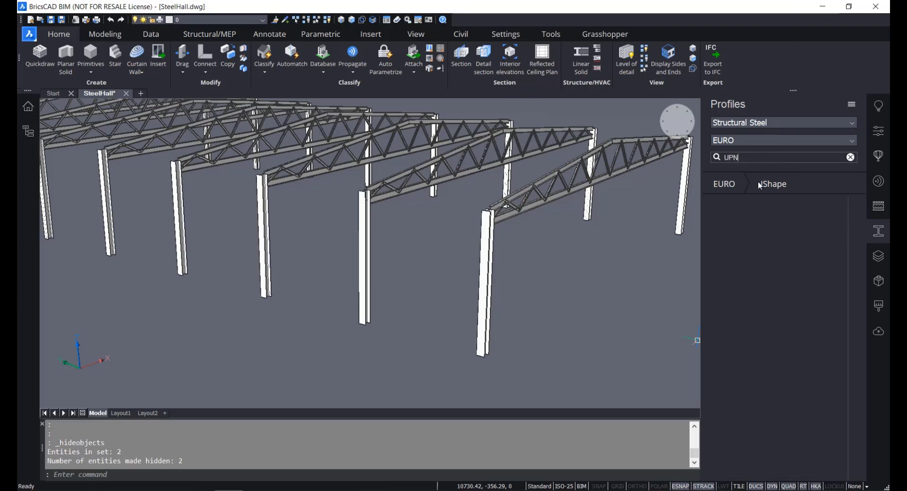
pyautogui.click(724, 184)
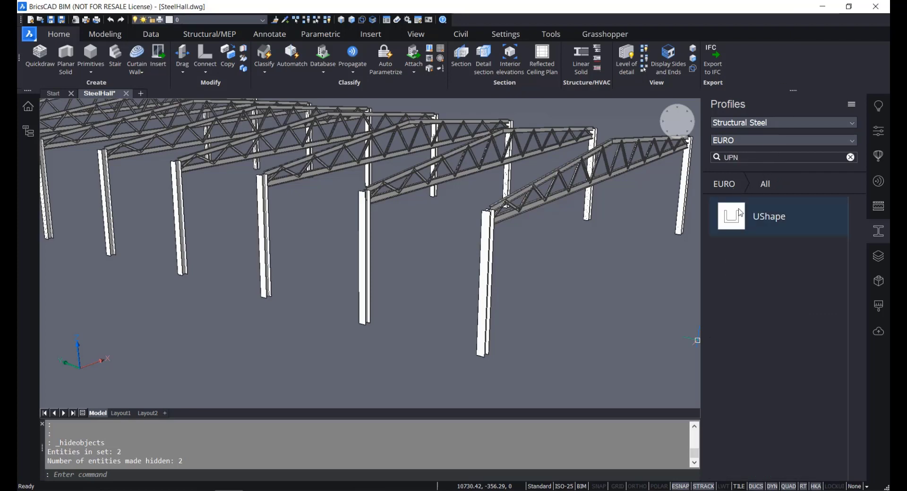
pyautogui.click(740, 224)
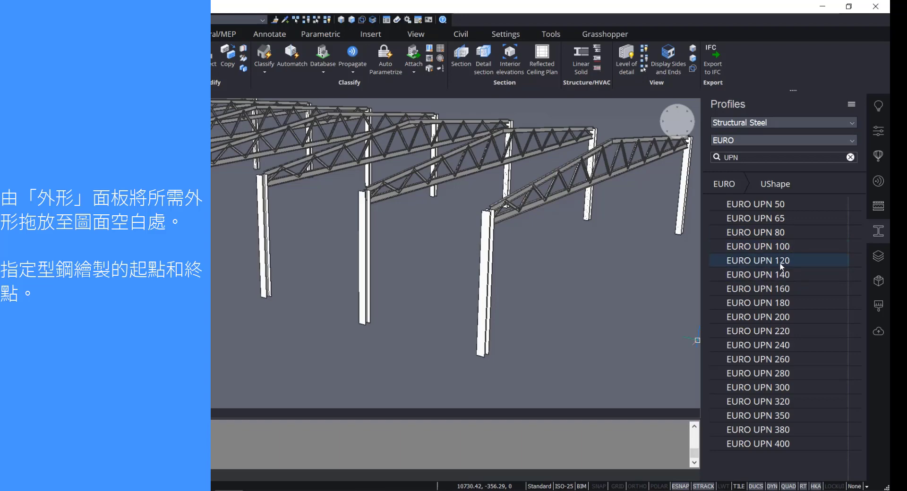
# Insert a EURO UPN 120 profile with its start point at the midpoint of the corner column's outer base edge.
pyautogui.moveTo(781, 266); pyautogui.dragTo(595, 315)
pyautogui.scroll(5, 489, 373)
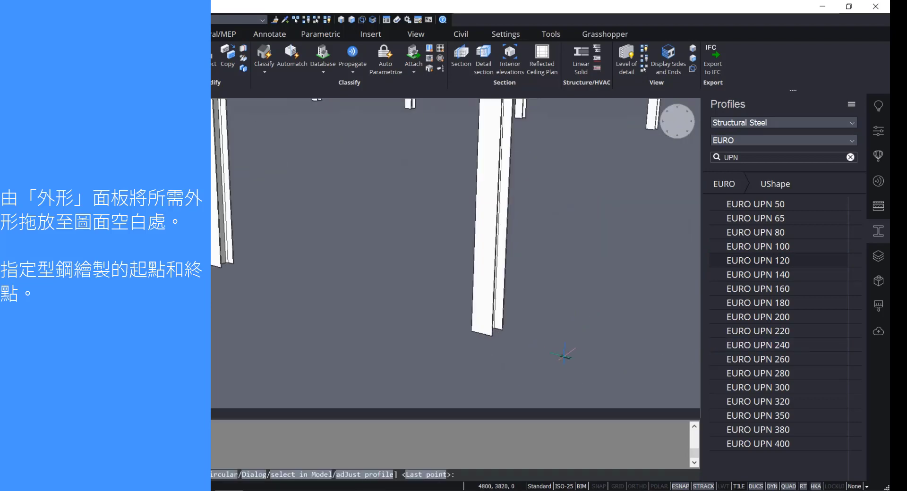
pyautogui.scroll(3, 479, 316)
pyautogui.scroll(3, 475, 383)
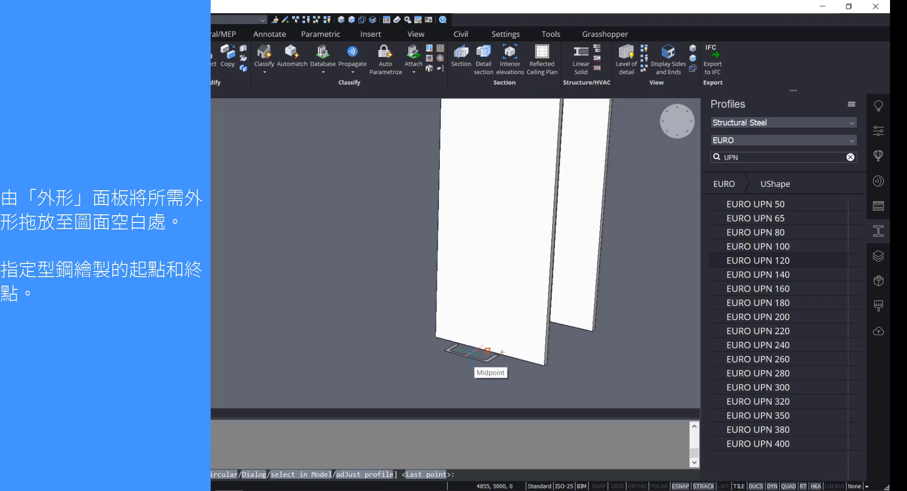
pyautogui.click(471, 352)
# End the UPN 120 member at the midpoint of the neighbouring column's outer base edge and finish placing profiles.
pyautogui.scroll(-3, 264, 343)
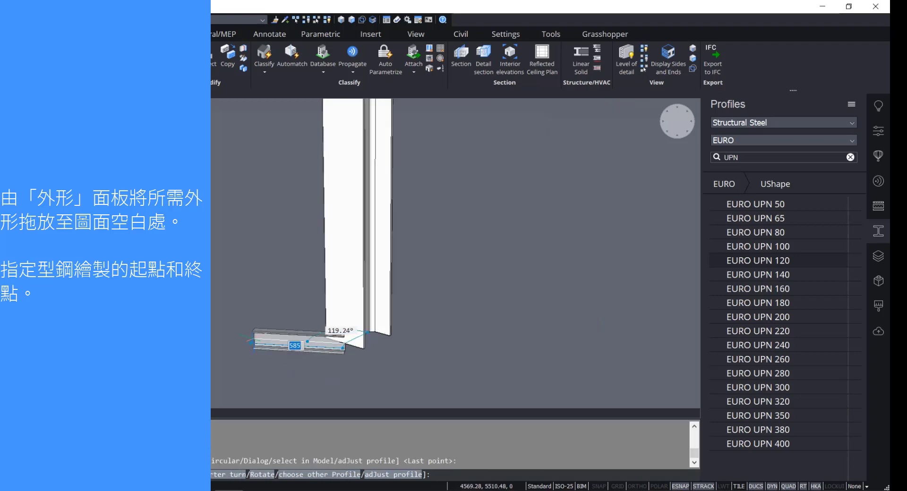
pyautogui.scroll(-5, 254, 339)
pyautogui.moveTo(185, 326); pyautogui.dragTo(479, 323, button='middle')
pyautogui.scroll(2, 417, 306)
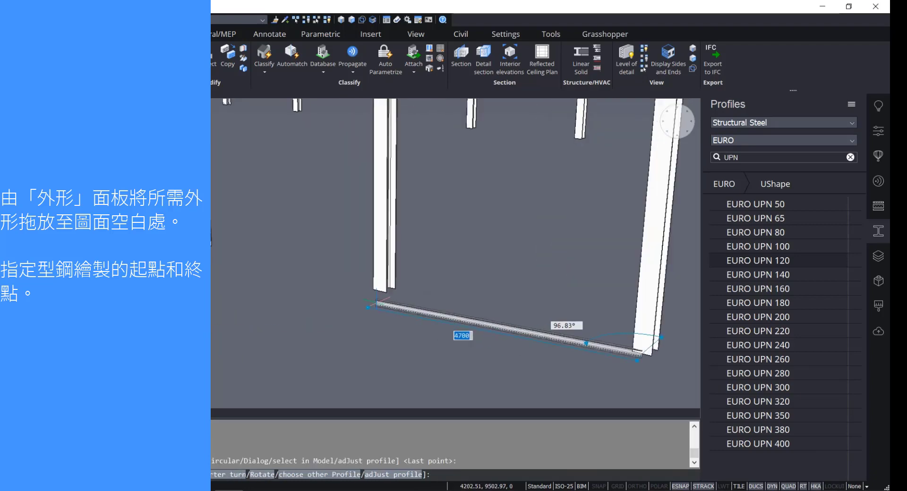
pyautogui.scroll(5, 381, 301)
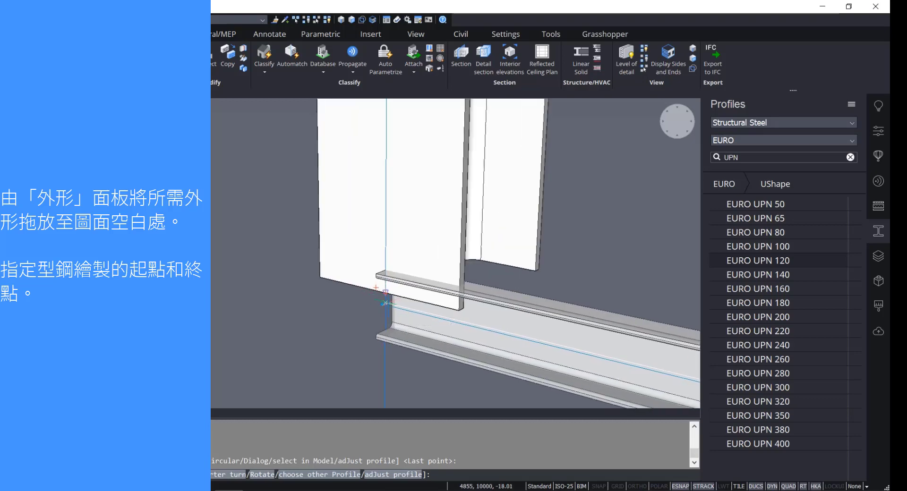
pyautogui.scroll(6, 383, 301)
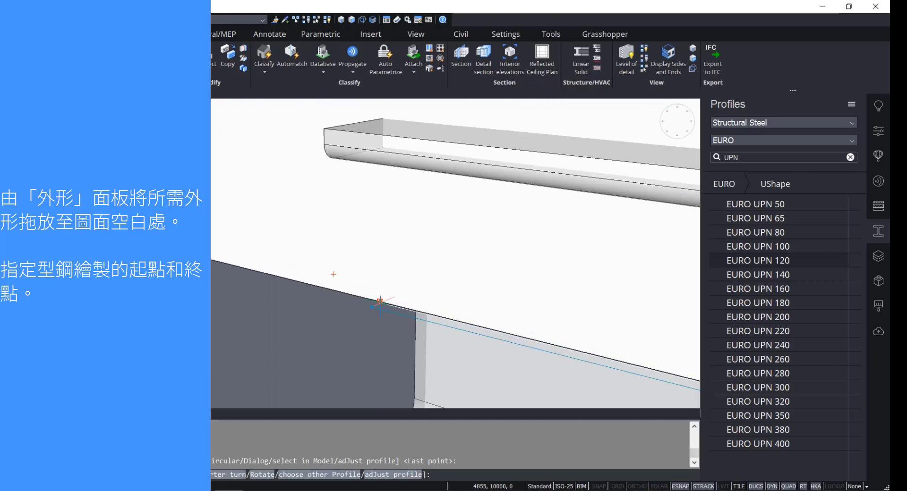
pyautogui.click(380, 301)
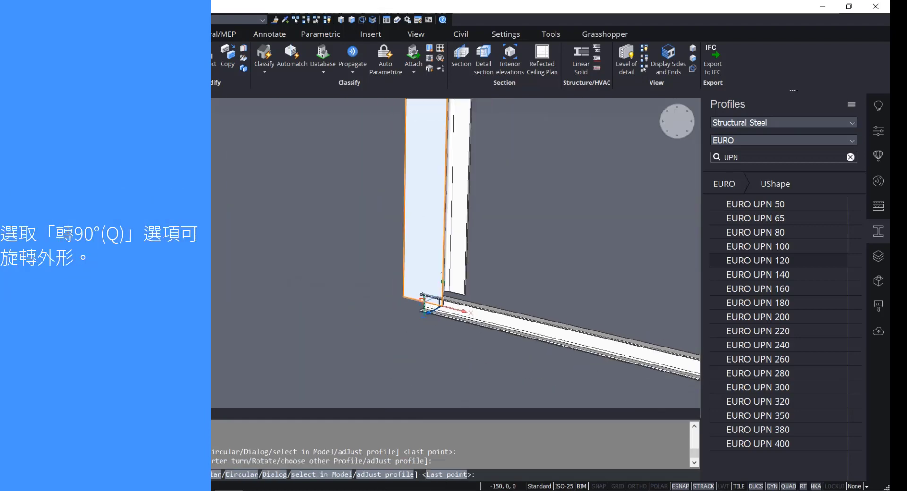
pyautogui.scroll(-5, 425, 302)
pyautogui.moveTo(603, 344); pyautogui.dragTo(286, 321, button='middle')
pyautogui.scroll(5, 385, 336)
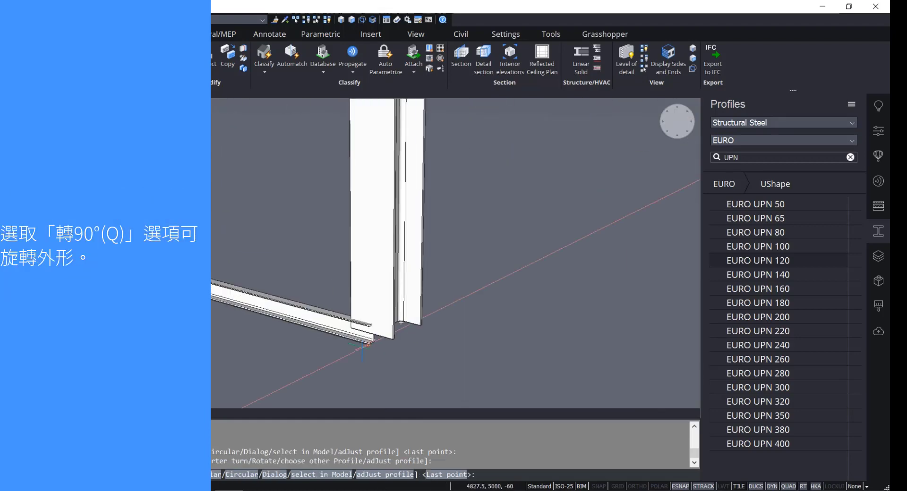
pyautogui.scroll(2, 401, 322)
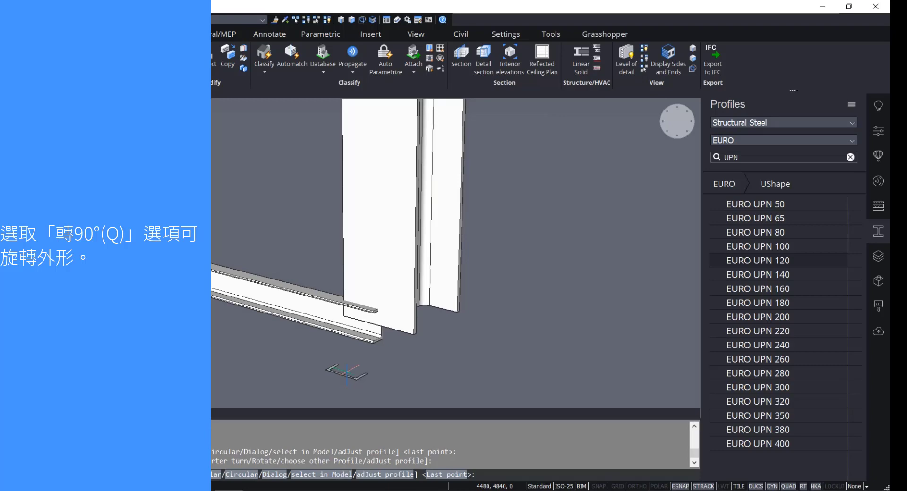
pyautogui.click(402, 366)
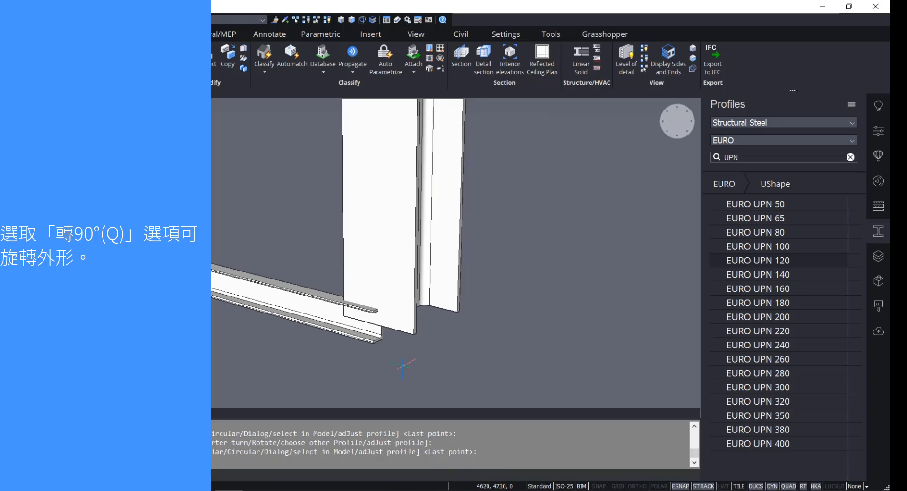
pyautogui.scroll(-5, 403, 365)
pyautogui.press('Escape')
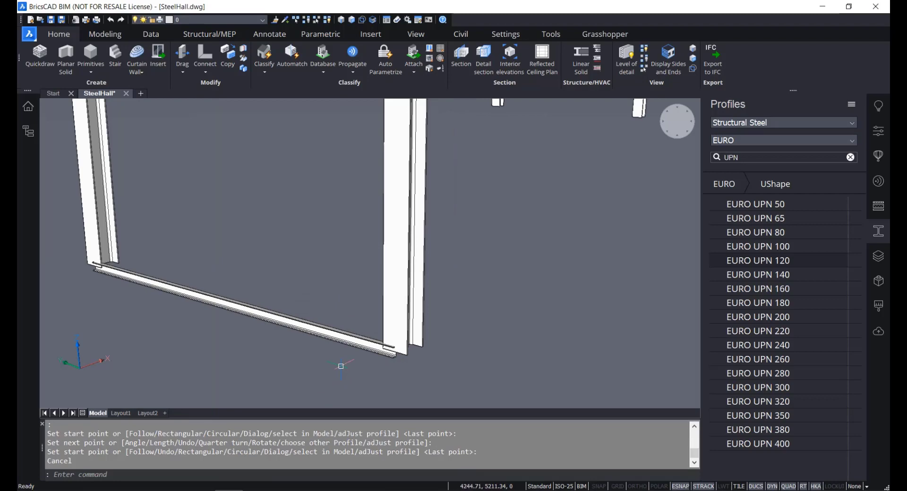
# Add eccentricity to the UPN 120 member using the MiddleRight base location, so it shifts outward against the column faces.
pyautogui.moveTo(336, 366); pyautogui.dragTo(487, 357, button='middle')
pyautogui.scroll(6, 477, 348)
pyautogui.scroll(-5, 439, 354)
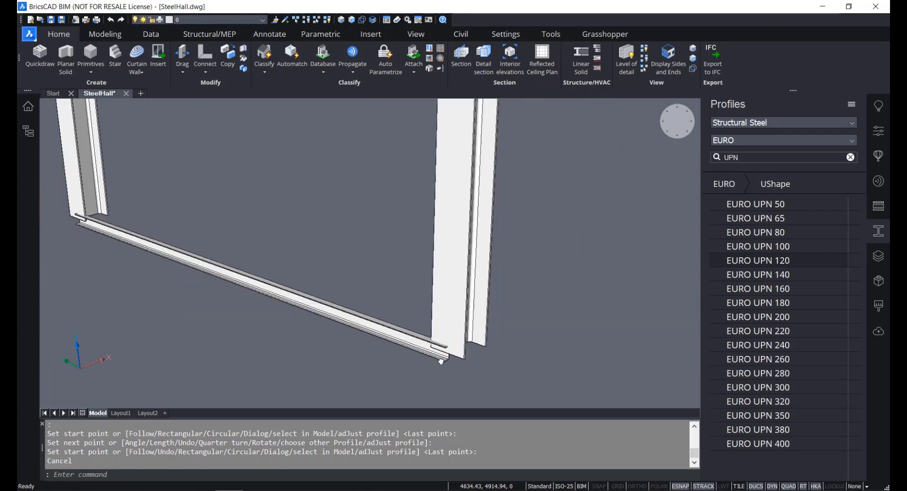
pyautogui.moveTo(413, 360); pyautogui.dragTo(378, 315)
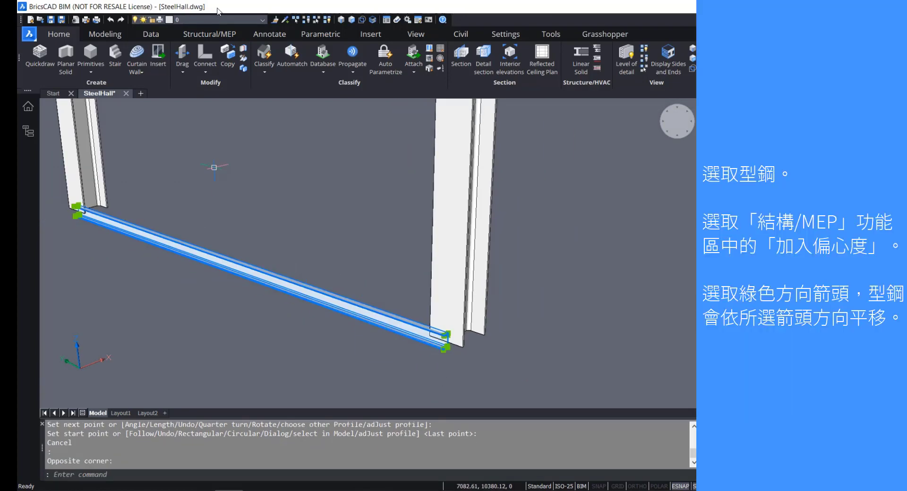
pyautogui.click(224, 40)
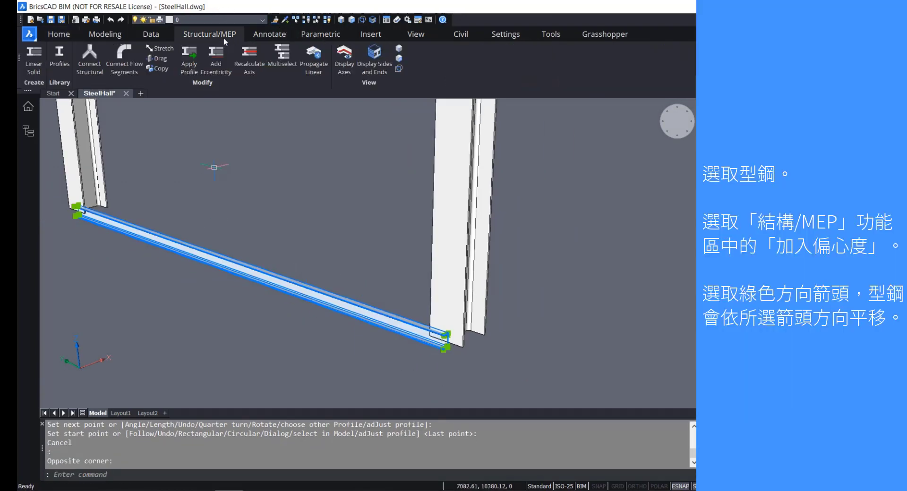
pyautogui.click(221, 69)
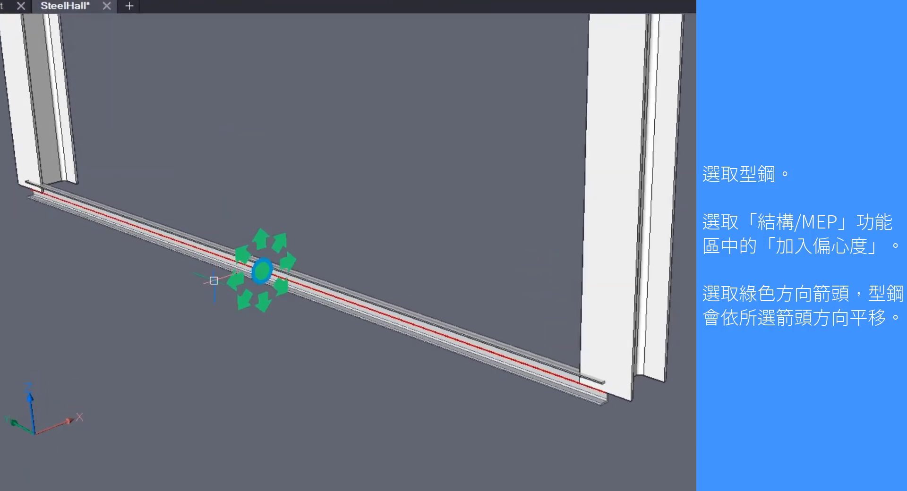
pyautogui.click(236, 281)
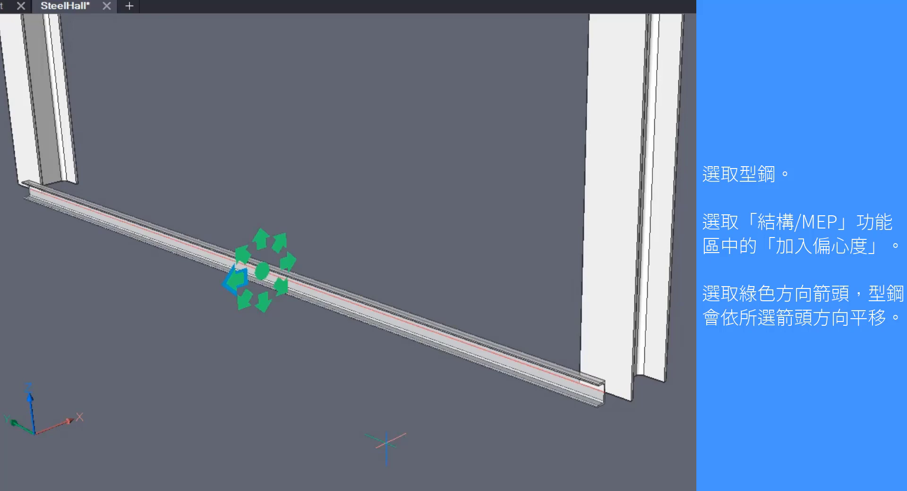
pyautogui.press('Return')
# Move the UPN 120 member vertically up from the column bases with the manipulator.
pyautogui.scroll(5, 608, 392)
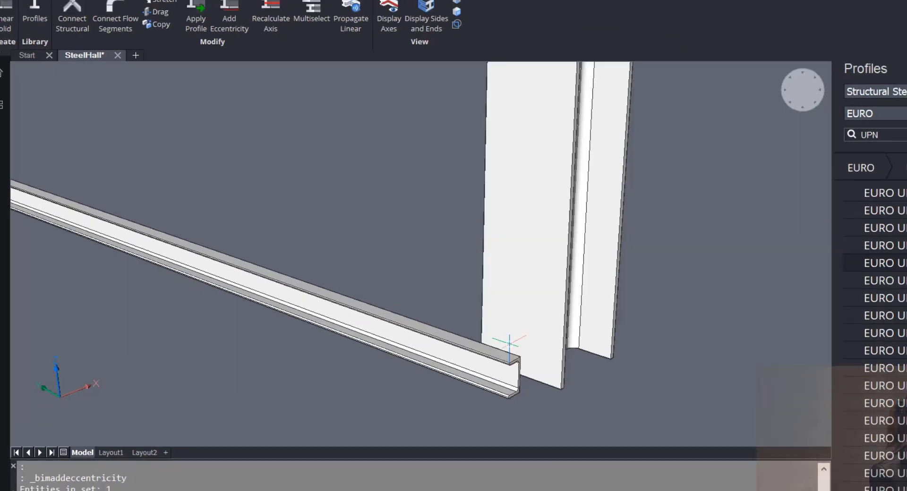
pyautogui.keyDown('shift'); pyautogui.moveTo(611, 395); pyautogui.dragTo(554, 400, button='middle'); pyautogui.keyUp('shift')
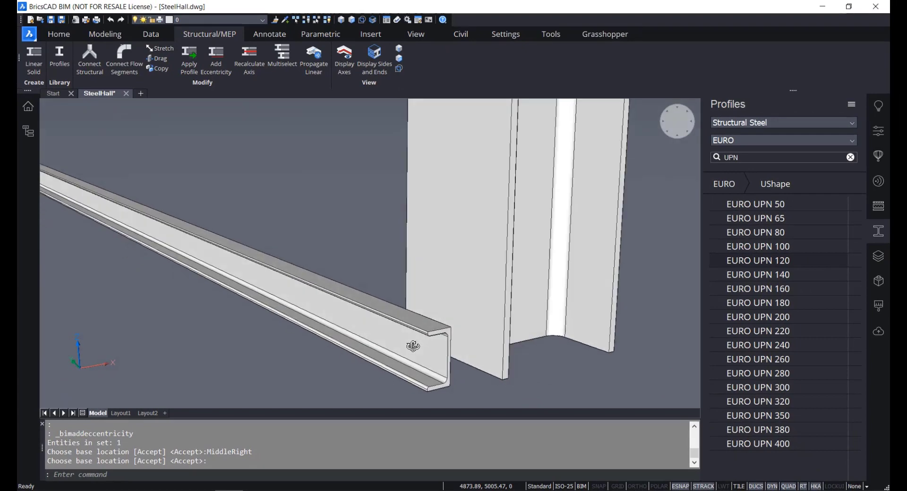
pyautogui.keyDown('shift'); pyautogui.moveTo(413, 347); pyautogui.dragTo(453, 388, button='middle'); pyautogui.keyUp('shift')
pyautogui.scroll(-4, 431, 333)
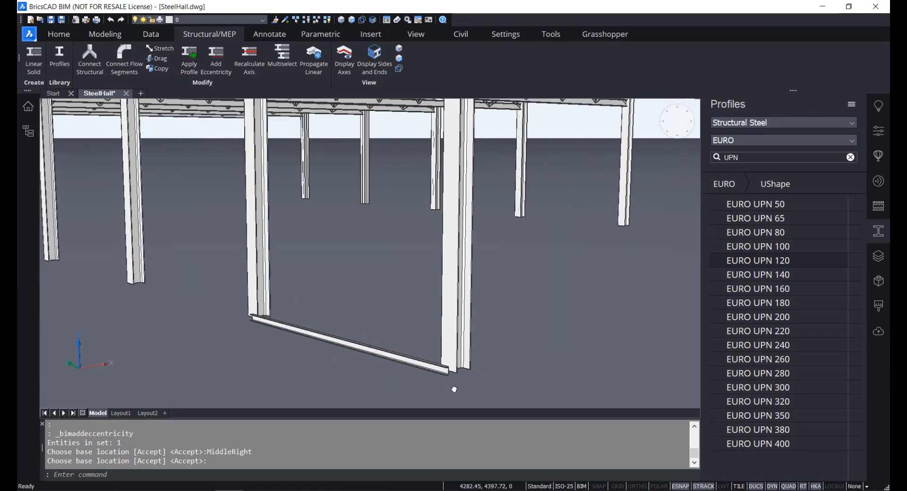
pyautogui.scroll(2, 427, 378)
pyautogui.moveTo(393, 378); pyautogui.dragTo(348, 297)
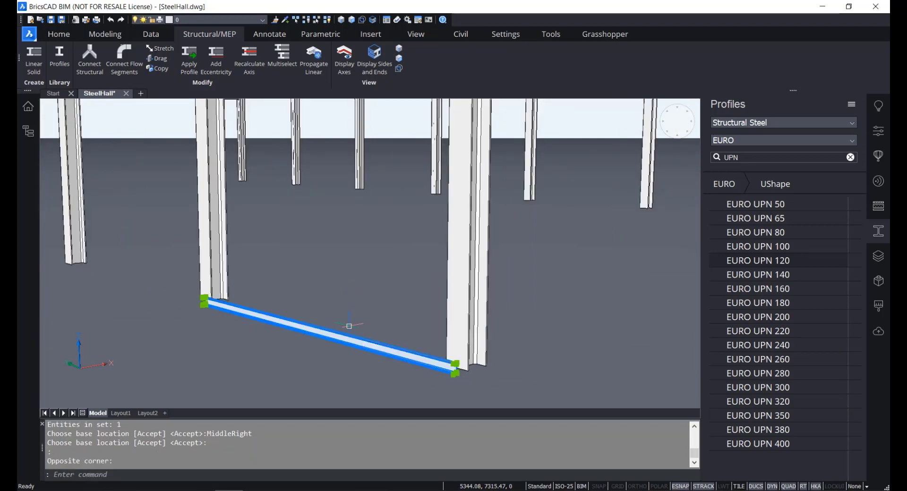
pyautogui.press('Escape')
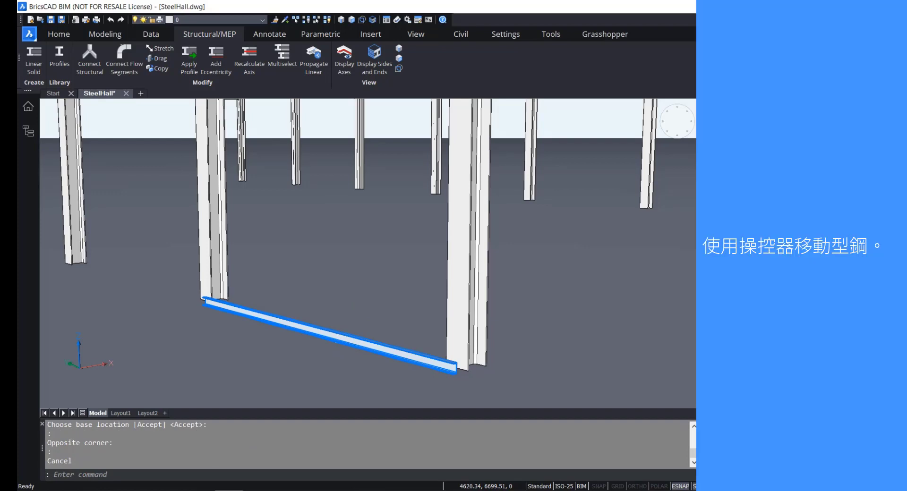
pyautogui.click(335, 342)
pyautogui.moveTo(351, 321); pyautogui.dragTo(351, 227)
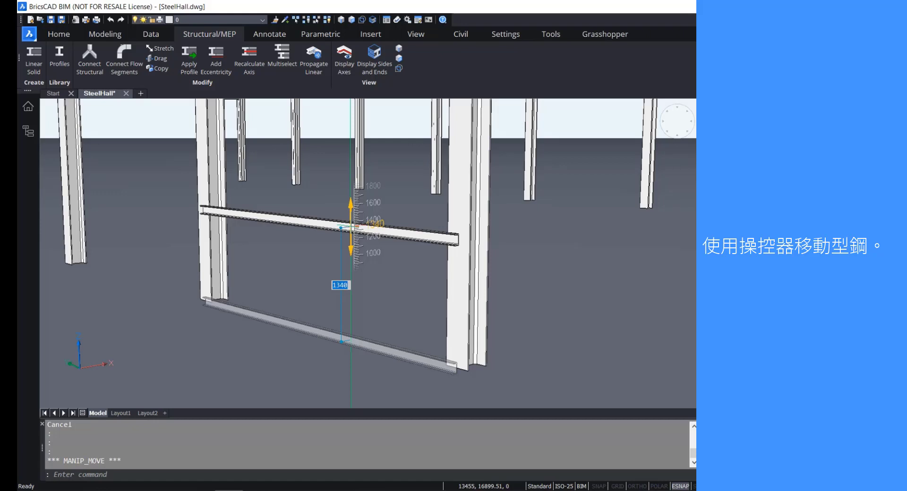
pyautogui.write('1')
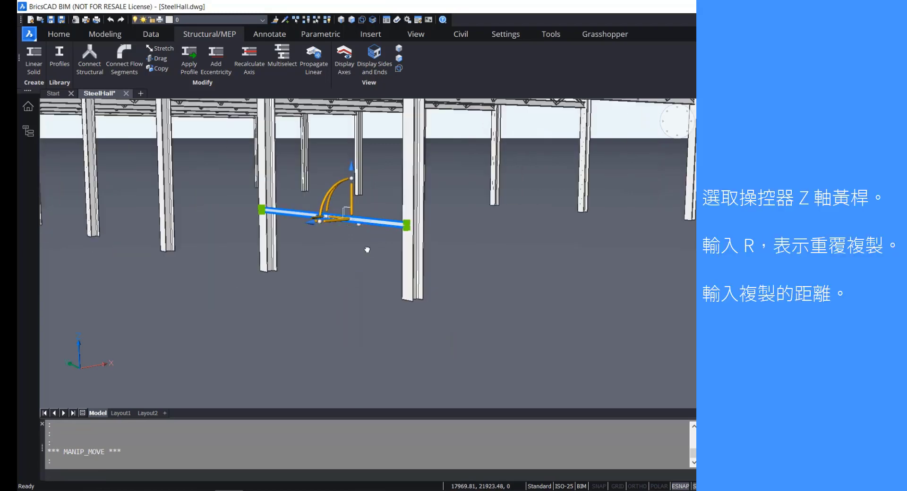
# Start a vertical manipulator move of the UPN 120 member in repeated-copy mode with a spacing of 900.
pyautogui.moveTo(366, 249); pyautogui.dragTo(416, 312, button='middle')
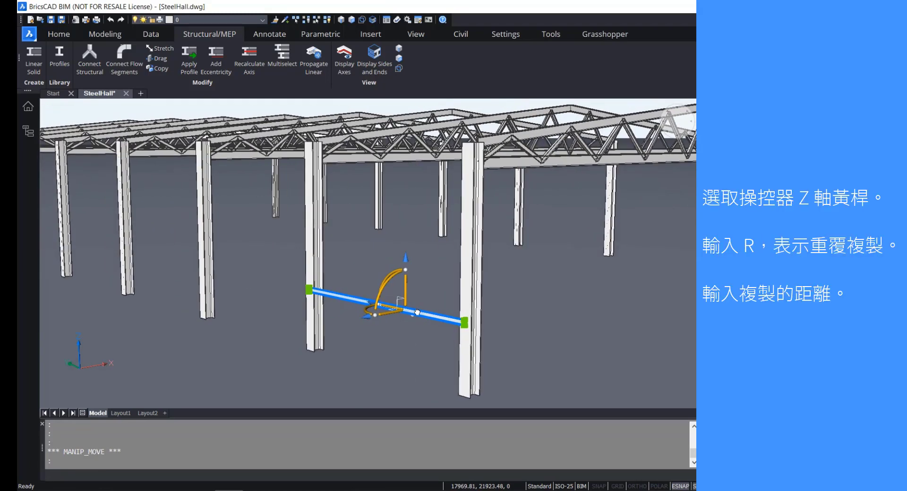
pyautogui.scroll(2, 397, 300)
pyautogui.click(403, 291)
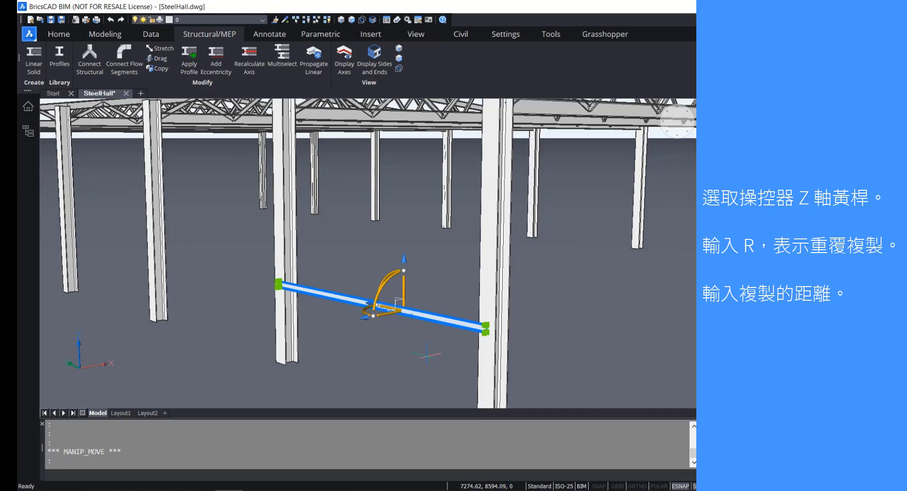
pyautogui.click(404, 292)
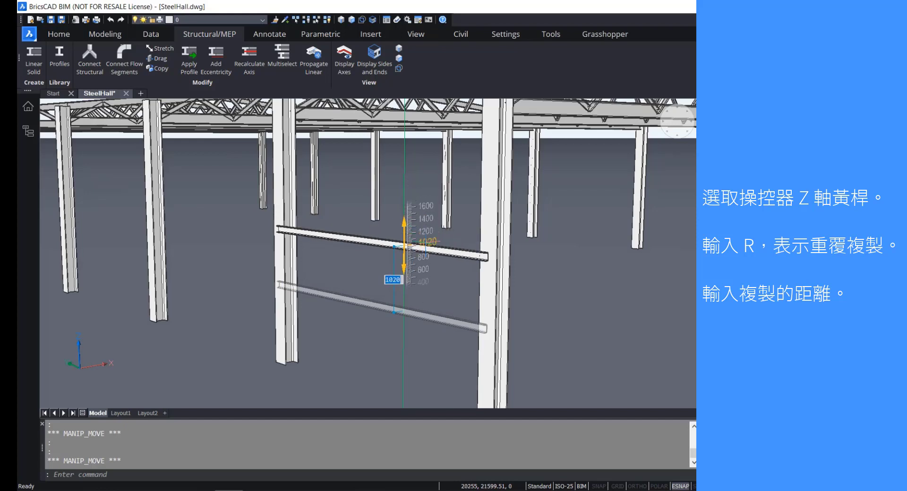
pyautogui.write('R')
pyautogui.press('Return')
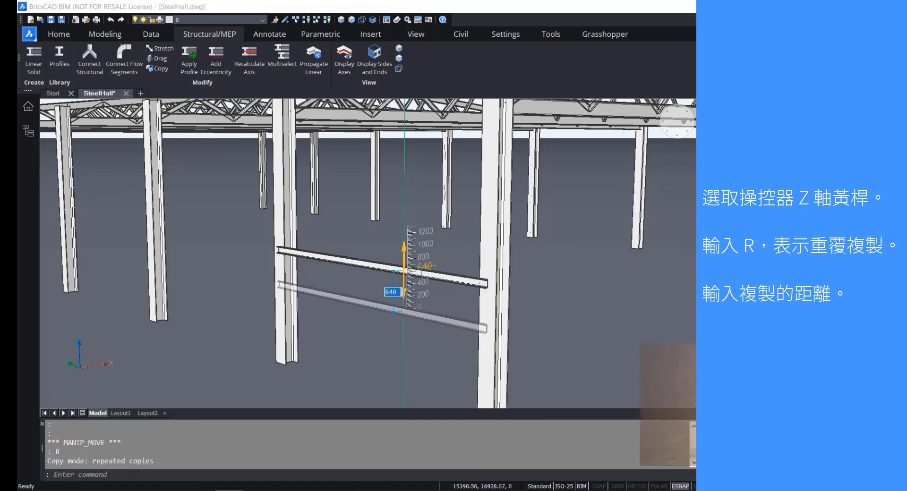
pyautogui.write('900')
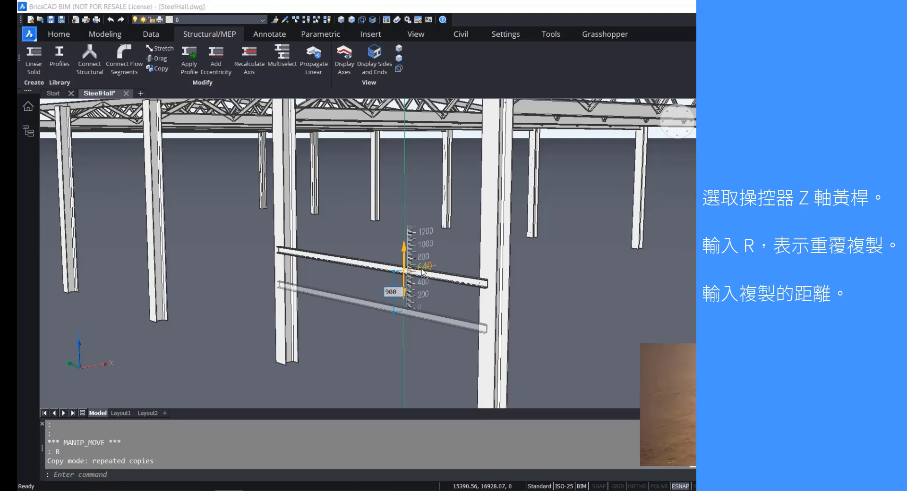
pyautogui.press('Return')
# Place three evenly spaced copies above the UPN 120 member, up to just below the column tops, and clear the selection.
pyautogui.scroll(-3, 415, 176)
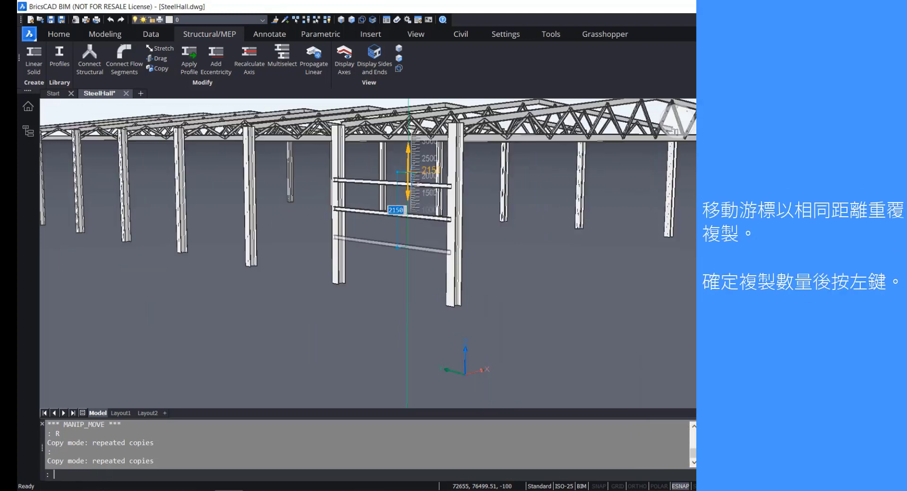
pyautogui.moveTo(410, 172); pyautogui.dragTo(415, 302, button='middle')
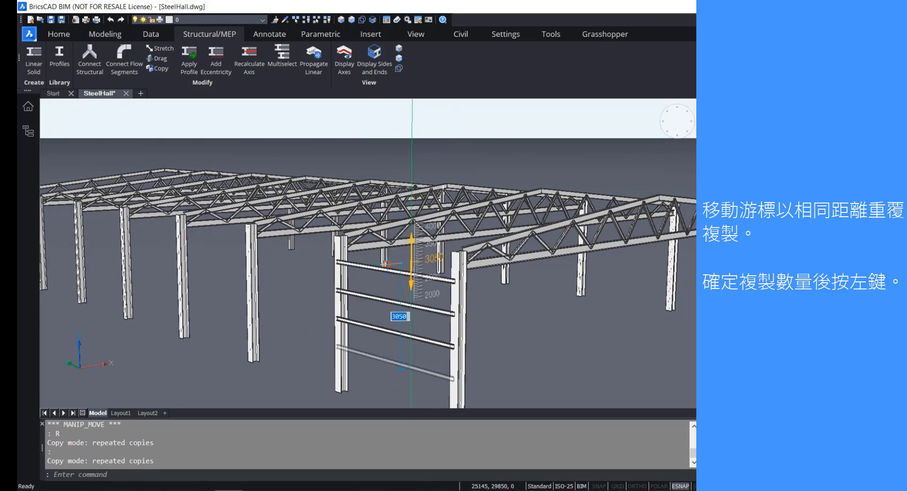
pyautogui.scroll(2, 391, 298)
pyautogui.moveTo(391, 297); pyautogui.dragTo(399, 229, button='middle')
pyautogui.keyDown('shift'); pyautogui.moveTo(407, 199); pyautogui.dragTo(426, 266, button='middle'); pyautogui.keyUp('shift')
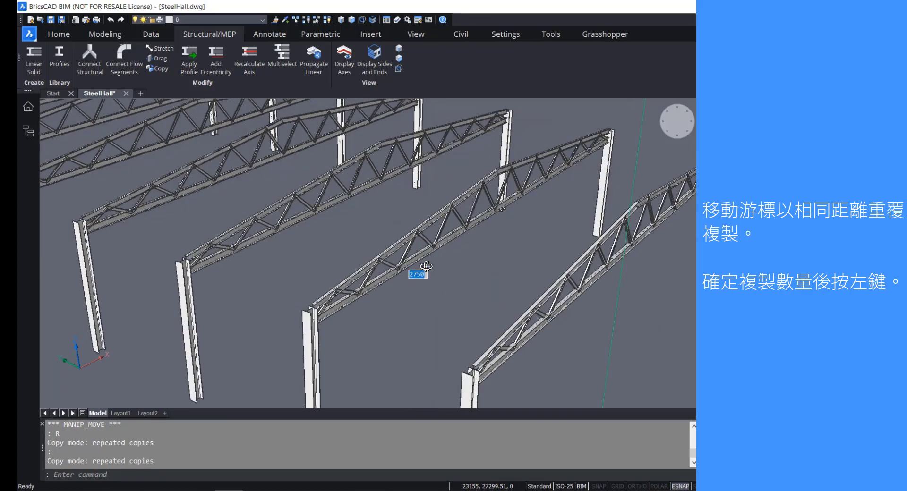
pyautogui.moveTo(485, 277); pyautogui.dragTo(404, 187, button='middle')
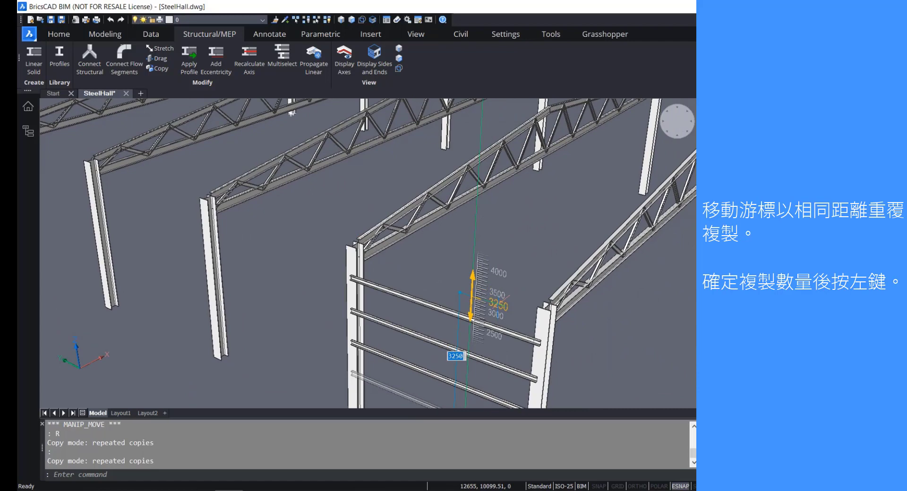
pyautogui.moveTo(499, 302); pyautogui.dragTo(473, 237, button='middle')
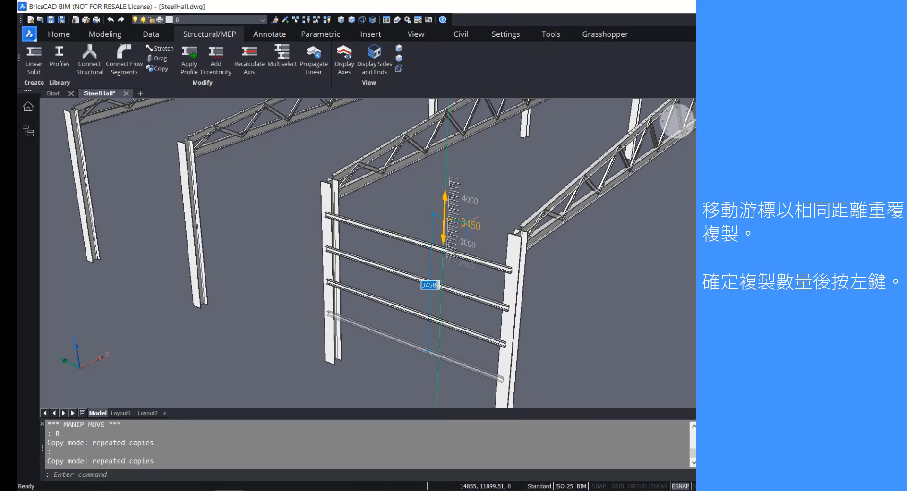
pyautogui.click(452, 219)
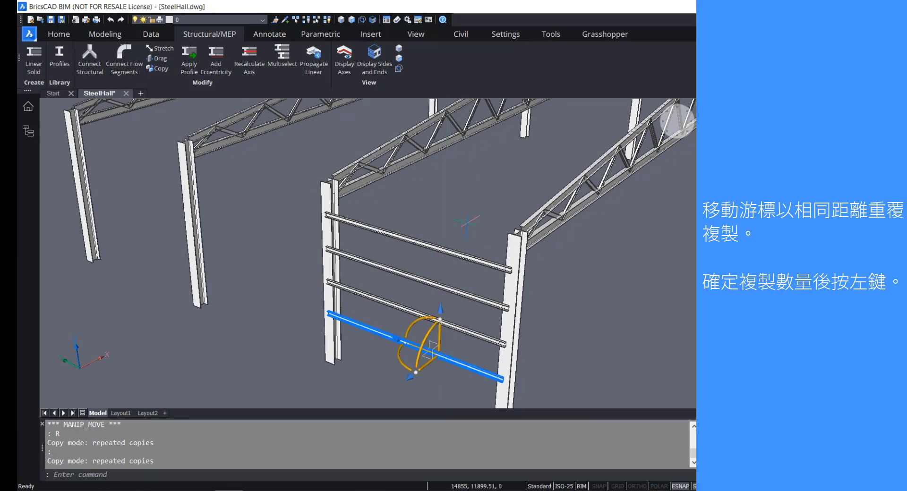
pyautogui.press('Escape')
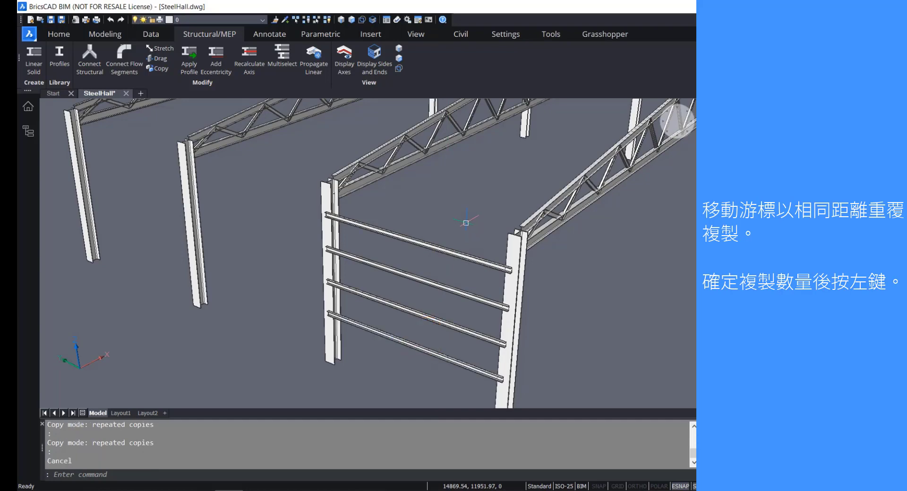
pyautogui.keyDown('shift'); pyautogui.moveTo(435, 306); pyautogui.dragTo(456, 324, button='middle'); pyautogui.keyUp('shift')
pyautogui.scroll(-2, 407, 267)
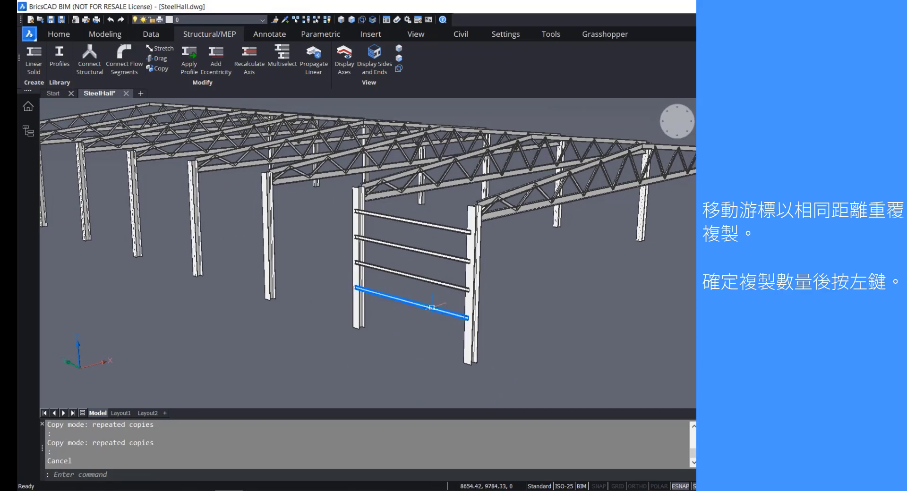
pyautogui.moveTo(431, 307)
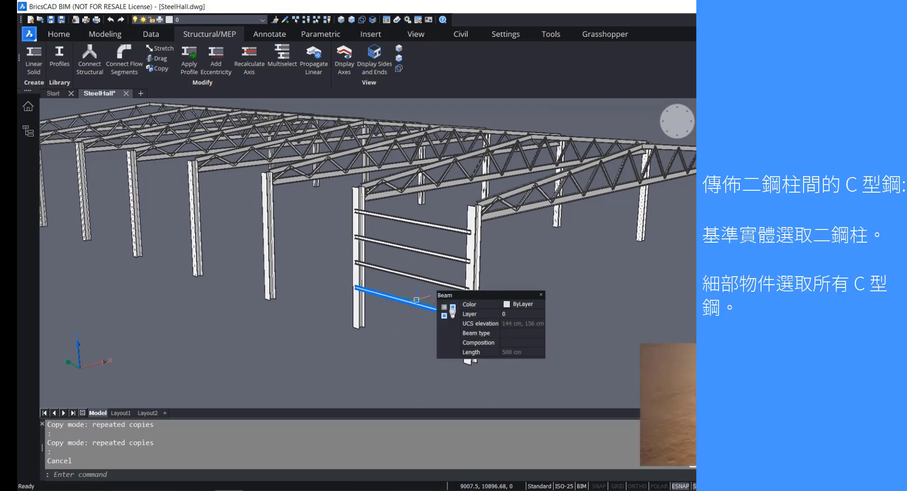
pyautogui.scroll(2, 405, 324)
pyautogui.scroll(-2, 405, 324)
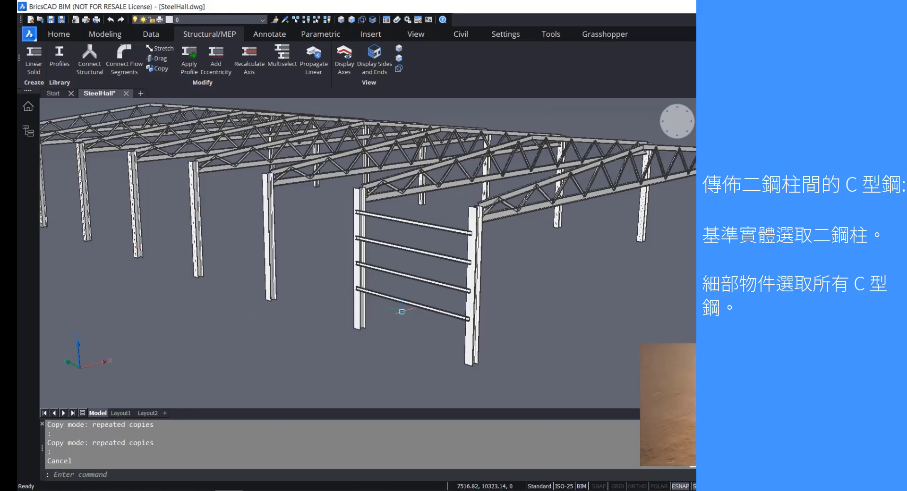
pyautogui.click(437, 338)
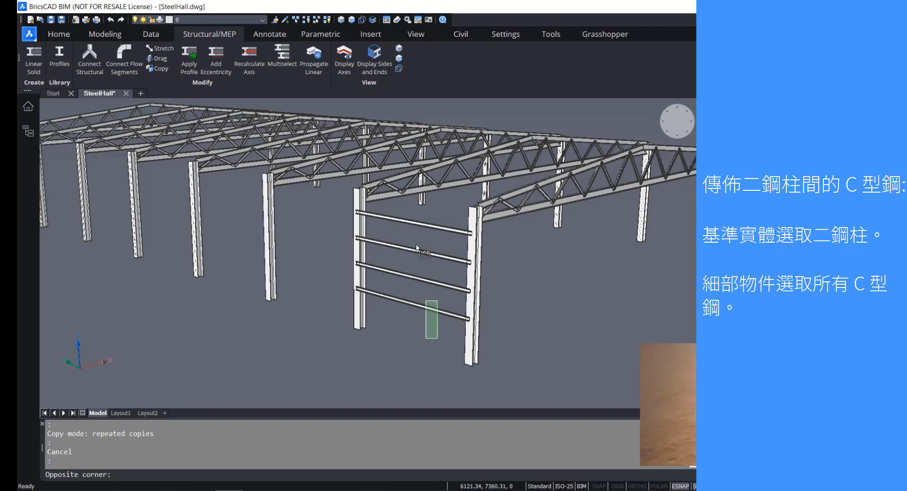
pyautogui.click(400, 224)
pyautogui.press('Escape')
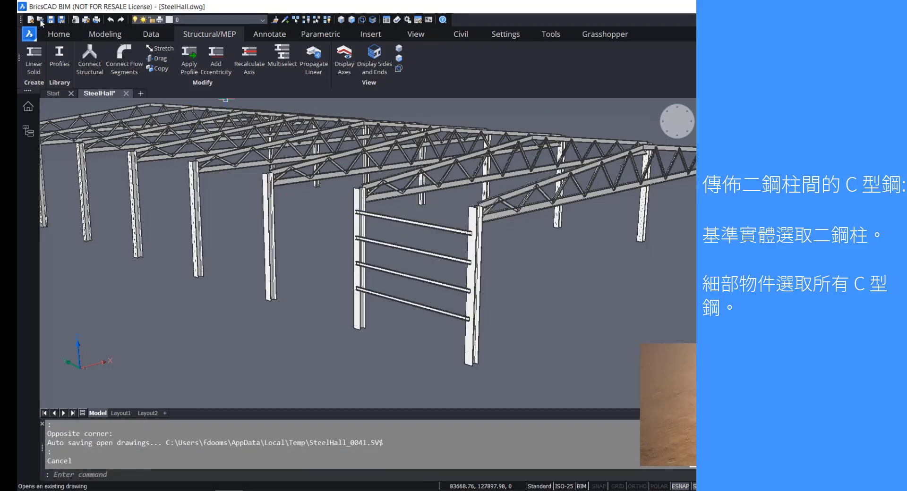
# Start Propagate with the two end columns that carry the UPN 120 members as the base solids.
pyautogui.click(59, 34)
pyautogui.click(352, 55)
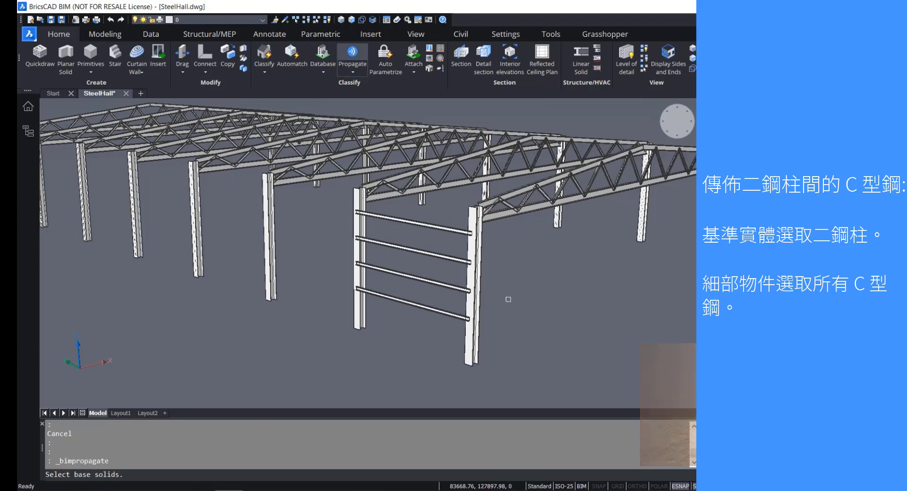
pyautogui.click(472, 344)
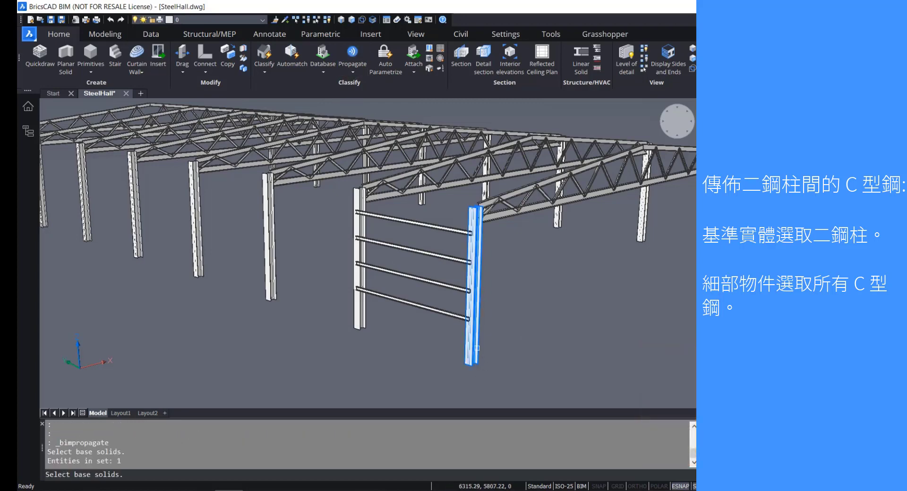
pyautogui.click(356, 319)
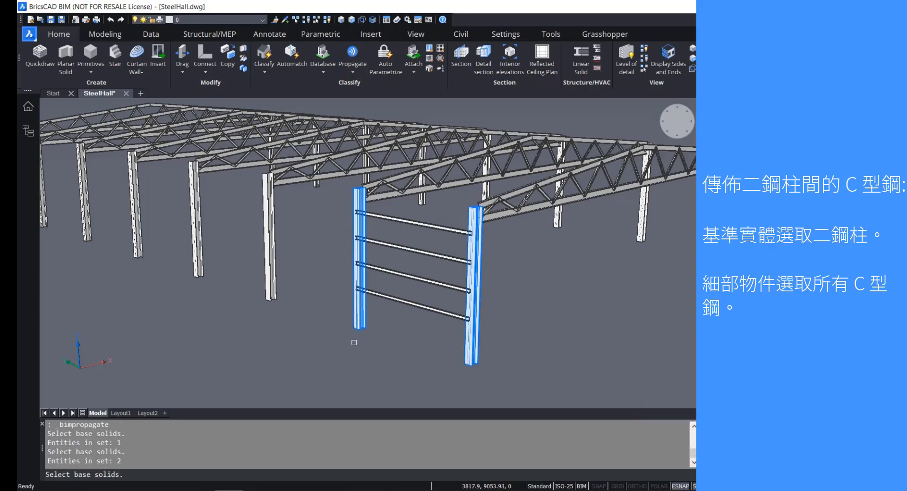
pyautogui.press('Return')
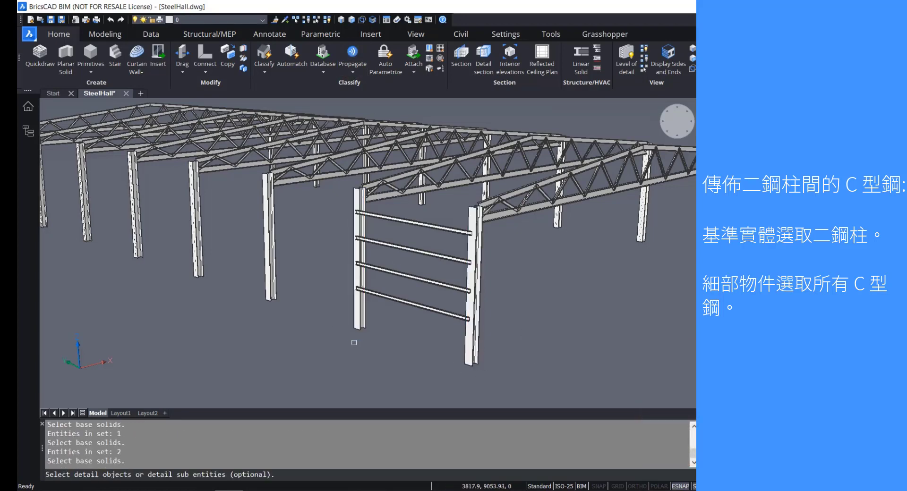
# Pick all four UPN 120 members between the two columns as detail objects and propagate the detail as a copy.
pyautogui.click(423, 332)
pyautogui.click(395, 214)
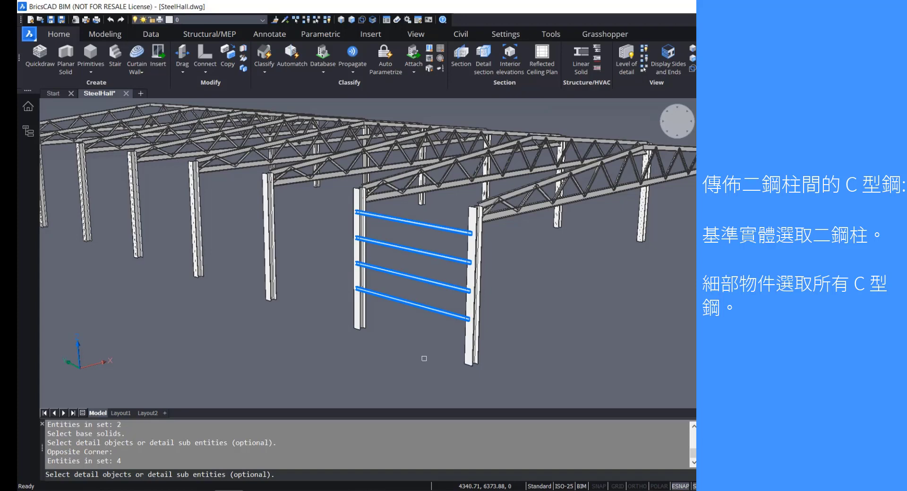
pyautogui.press('Return')
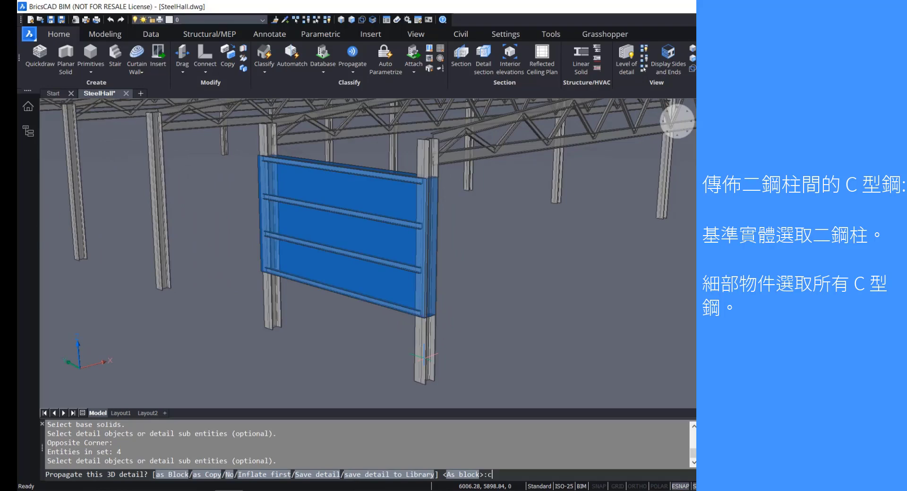
pyautogui.write('c')
pyautogui.press('Return')
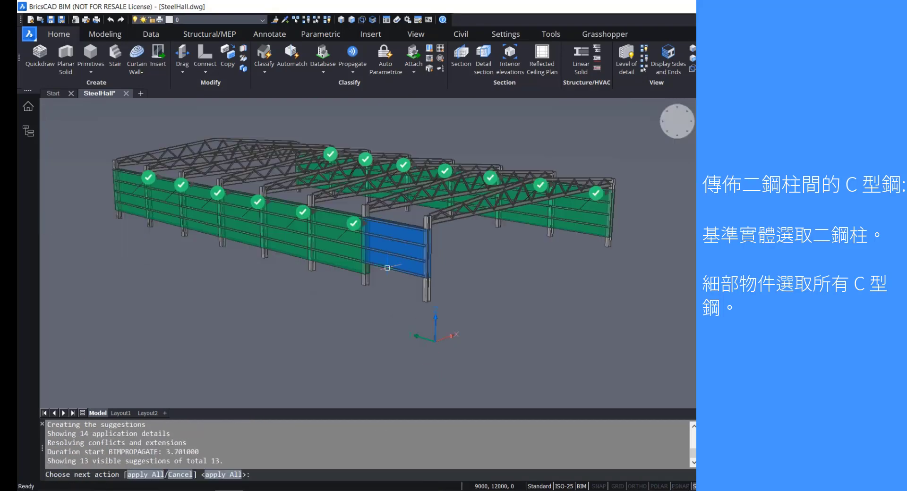
# Examine the propagation suggestions along both long sides of the hall, including how the members sit against the columns.
pyautogui.scroll(5, 353, 261)
pyautogui.scroll(8, 353, 261)
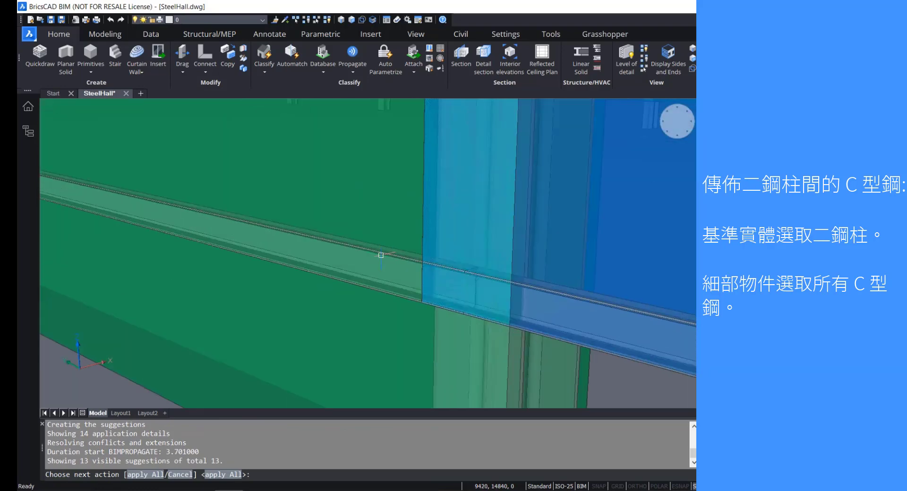
pyautogui.scroll(-12, 432, 238)
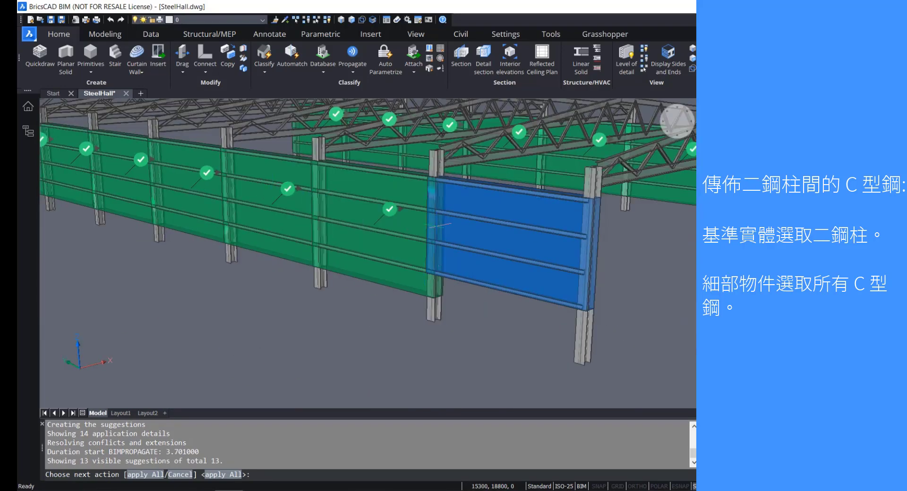
pyautogui.keyDown('shift'); pyautogui.moveTo(587, 282); pyautogui.dragTo(356, 281, button='middle'); pyautogui.keyUp('shift')
pyautogui.scroll(10, 596, 230)
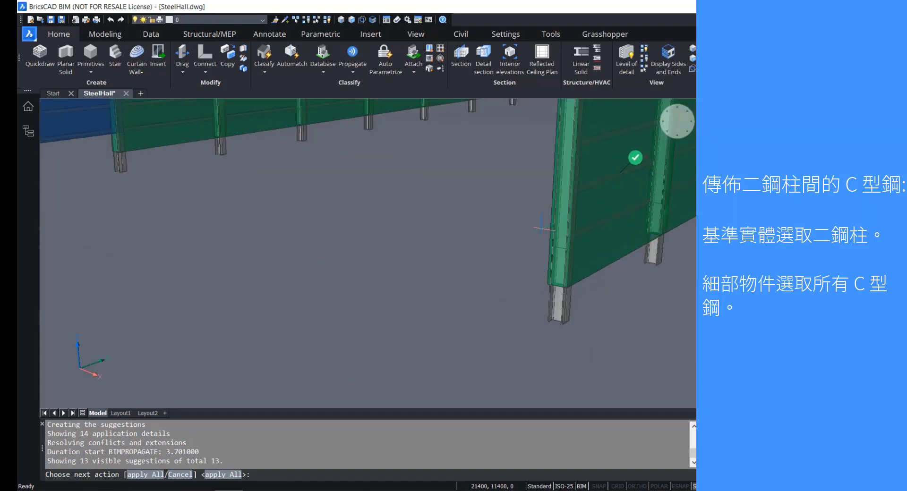
pyautogui.scroll(2, 596, 230)
pyautogui.keyDown('shift'); pyautogui.moveTo(552, 244); pyautogui.dragTo(756, 254, button='middle'); pyautogui.keyUp('shift')
pyautogui.scroll(-8, 679, 244)
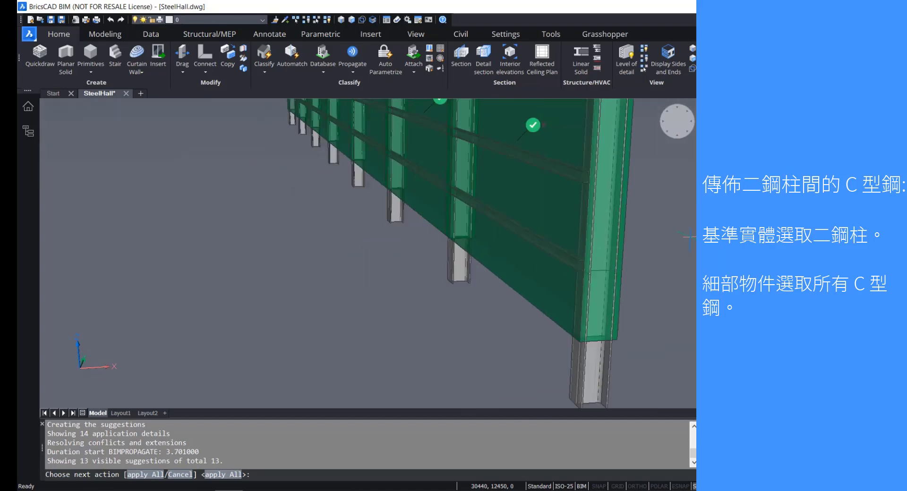
pyautogui.scroll(-5, 678, 244)
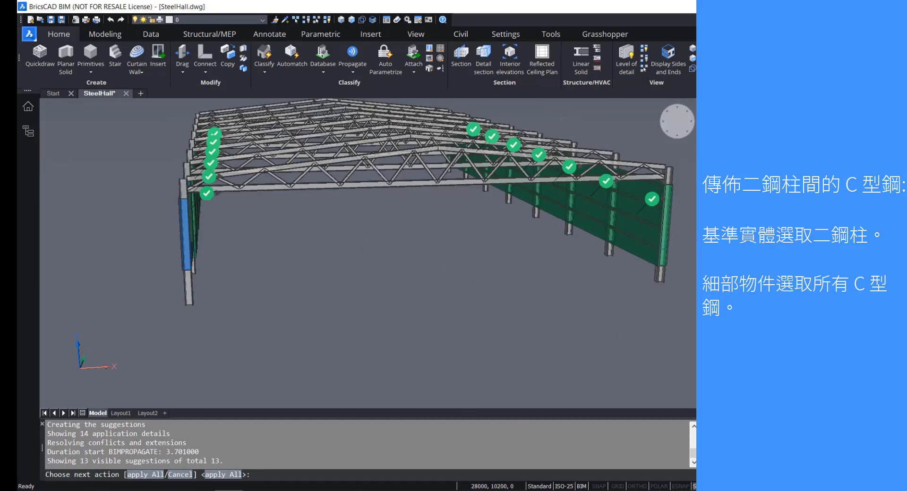
pyautogui.moveTo(652, 263); pyautogui.dragTo(545, 290, button='middle')
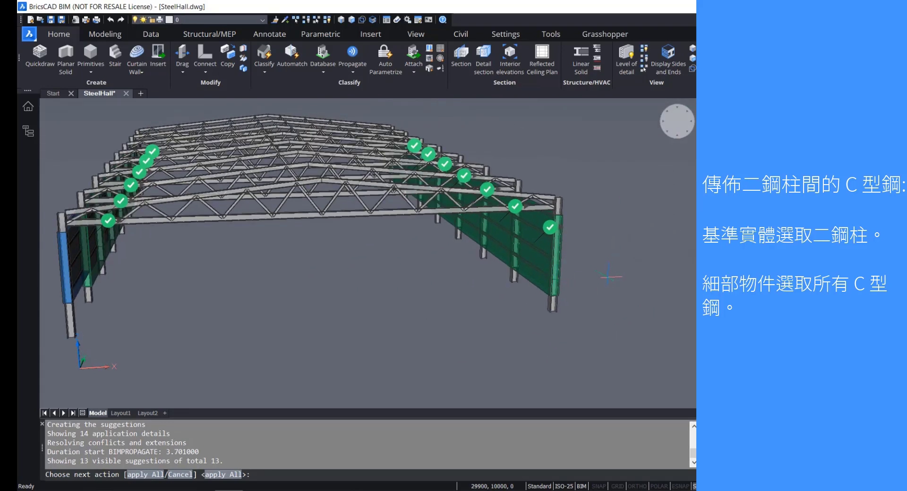
pyautogui.scroll(5, 605, 278)
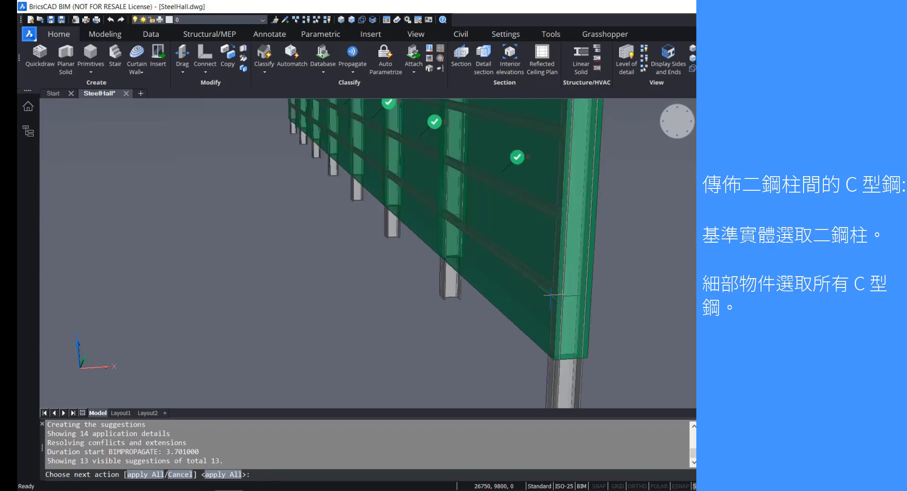
pyautogui.scroll(-4, 586, 290)
pyautogui.keyDown('shift'); pyautogui.moveTo(578, 279); pyautogui.dragTo(488, 287, button='middle'); pyautogui.keyUp('shift')
pyautogui.moveTo(536, 267); pyautogui.dragTo(262, 295, button='middle')
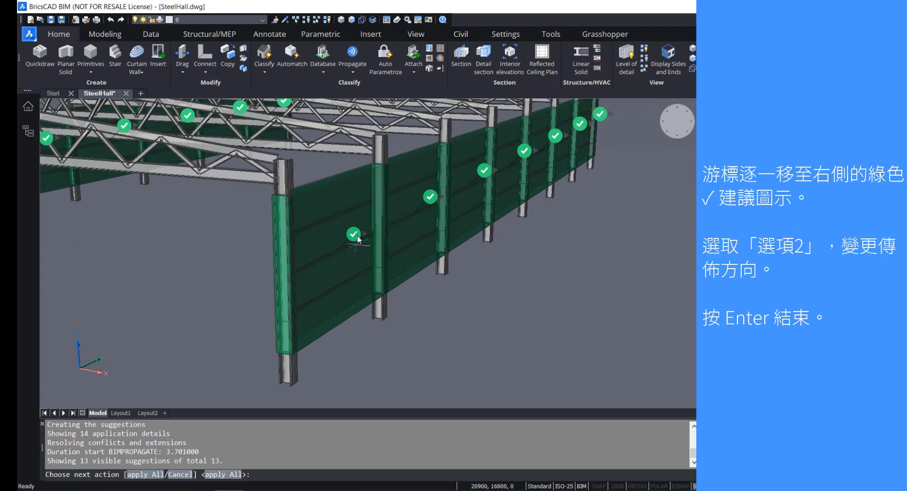
# Switch the suggestions along the long side opposite the source bay to alternative Option 2, one bay after another.
pyautogui.moveTo(359, 237)
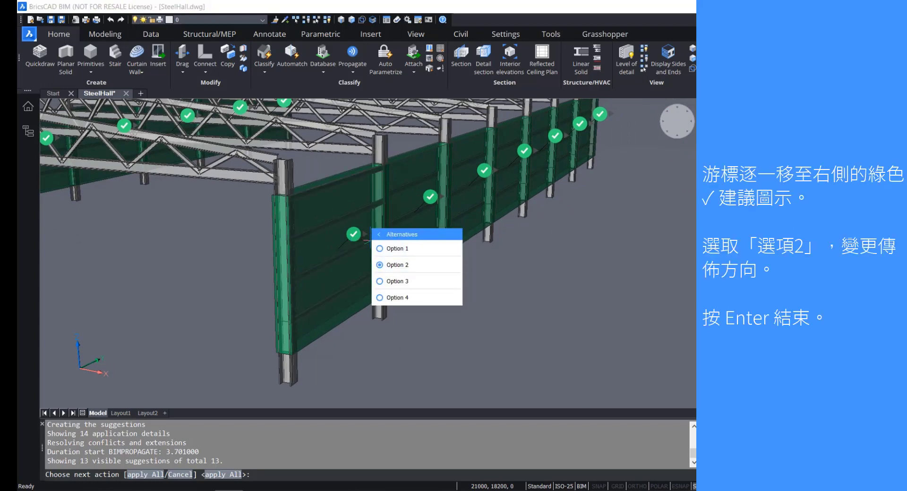
pyautogui.click(396, 272)
pyautogui.moveTo(430, 203)
pyautogui.click(466, 228)
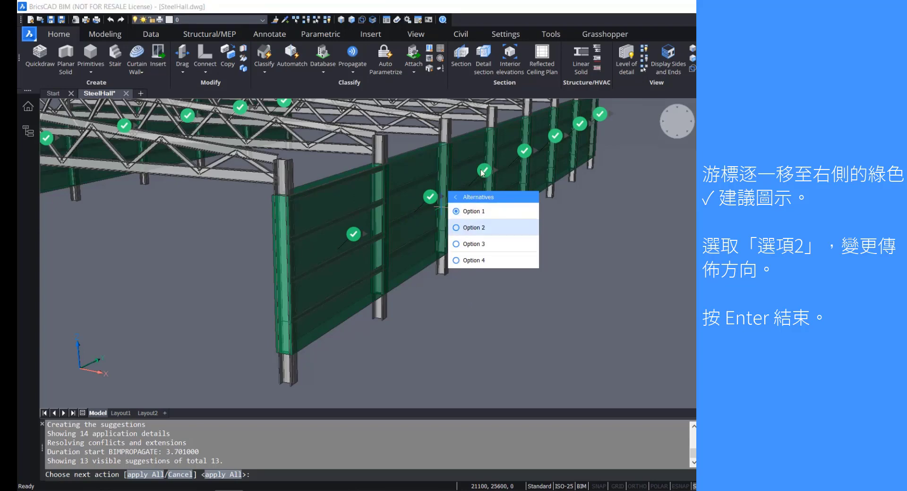
pyautogui.moveTo(483, 172)
pyautogui.click(527, 201)
pyautogui.moveTo(524, 151)
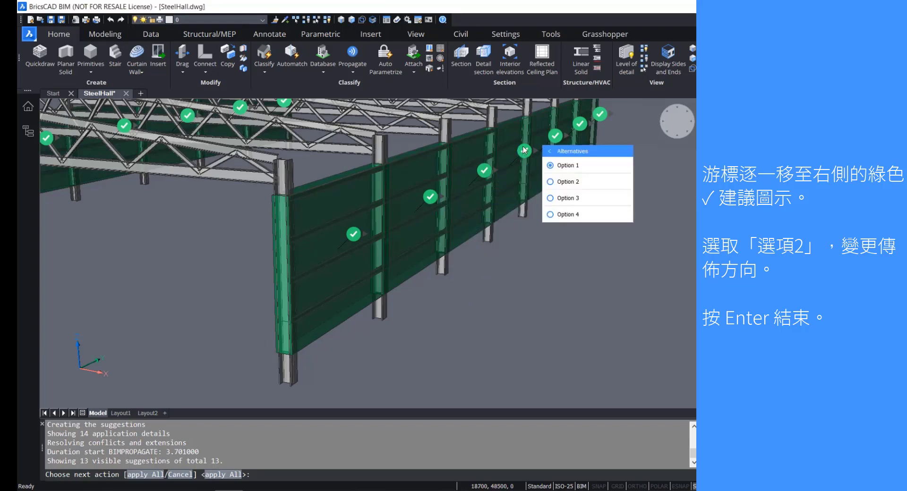
pyautogui.click(563, 180)
pyautogui.moveTo(555, 136)
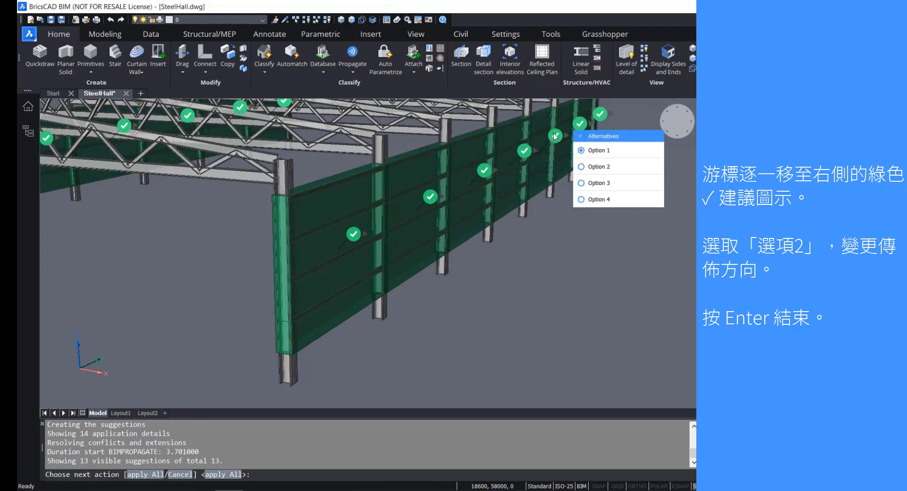
pyautogui.click(589, 170)
pyautogui.moveTo(599, 115)
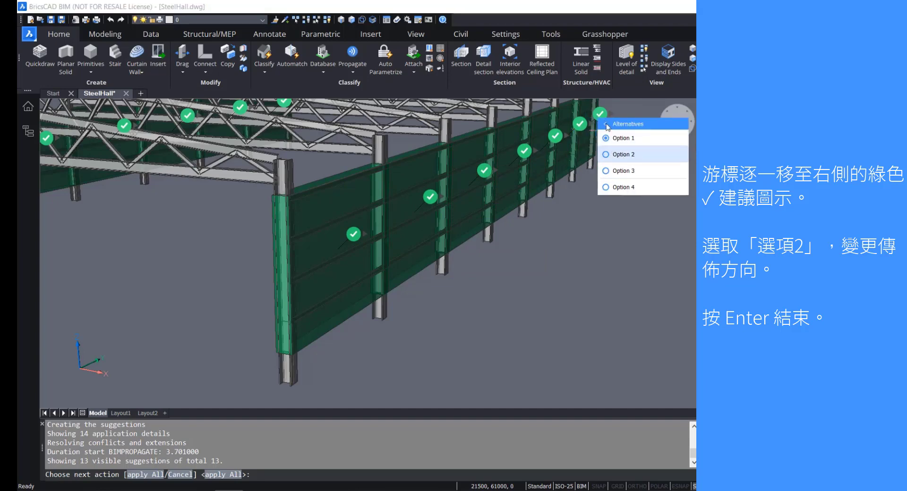
pyautogui.click(609, 152)
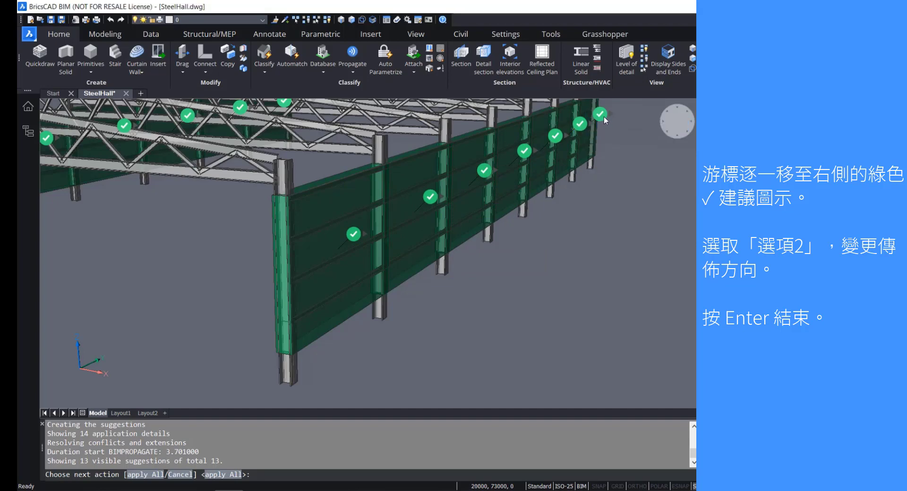
pyautogui.moveTo(606, 118)
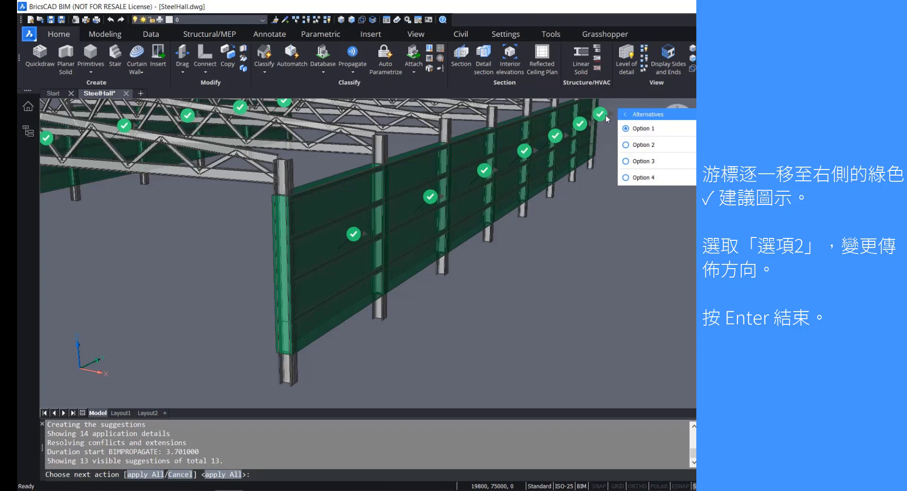
pyautogui.click(624, 151)
# Apply all propagation suggestions to copy the UPN 120 members into the remaining bays on both long sides.
pyautogui.scroll(-2, 527, 290)
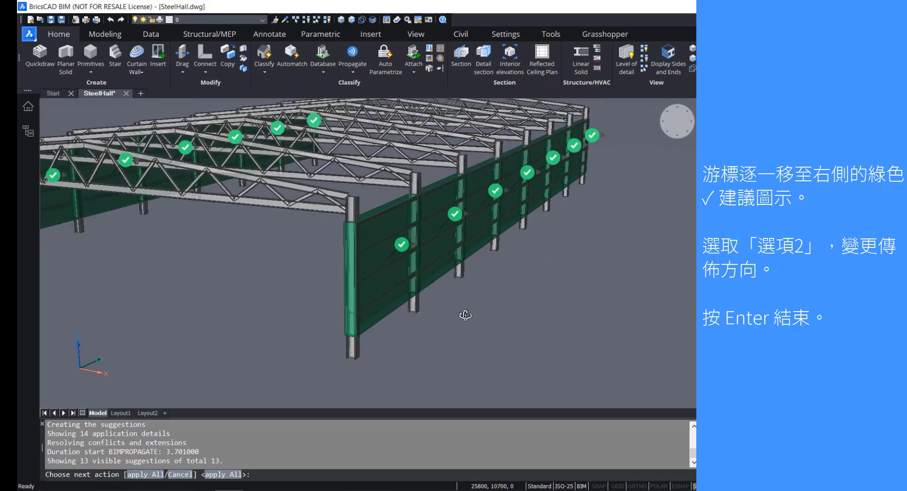
pyautogui.moveTo(466, 315)
pyautogui.keyDown('shift'); pyautogui.mouseDown(button='middle')
pyautogui.moveTo(499, 310)
pyautogui.moveTo(453, 311)
pyautogui.moveTo(462, 325)
pyautogui.mouseUp(button='middle'); pyautogui.keyUp('shift')
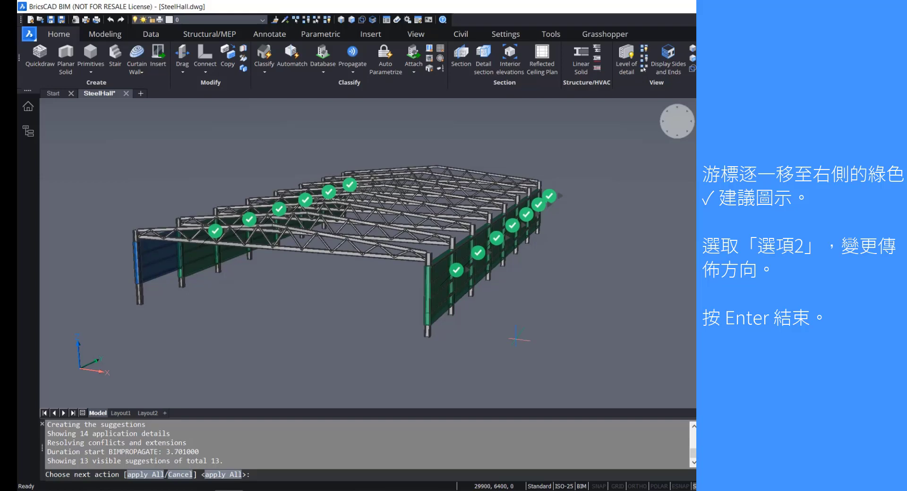
pyautogui.press('Return')
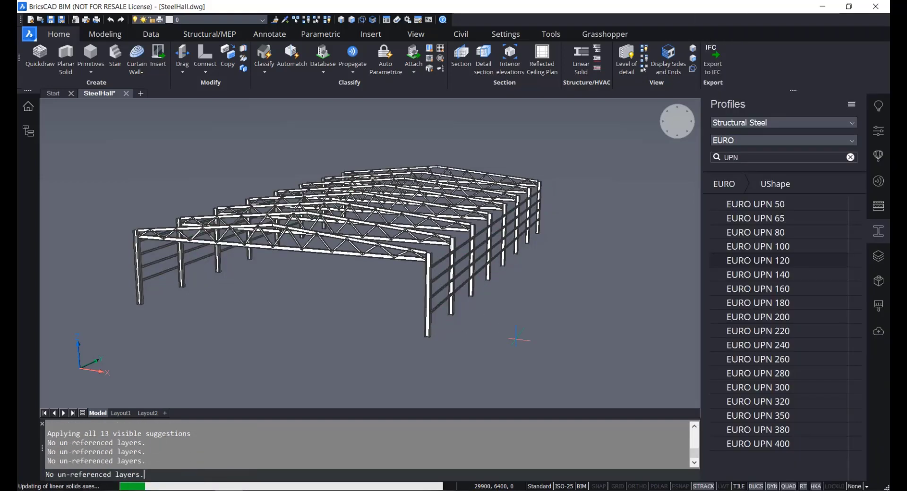
# Examine the propagated UPN 120 members on the columns and the truss ends at the hall's corner.
pyautogui.scroll(6, 415, 314)
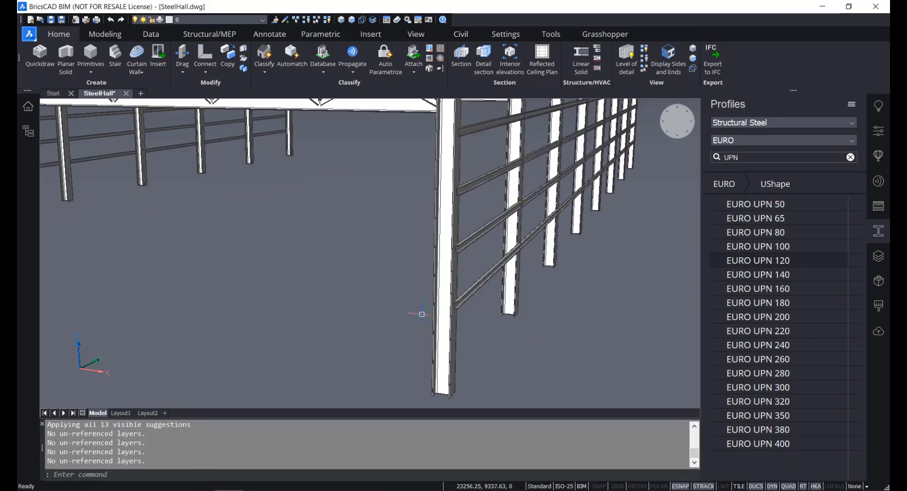
pyautogui.scroll(-8, 471, 309)
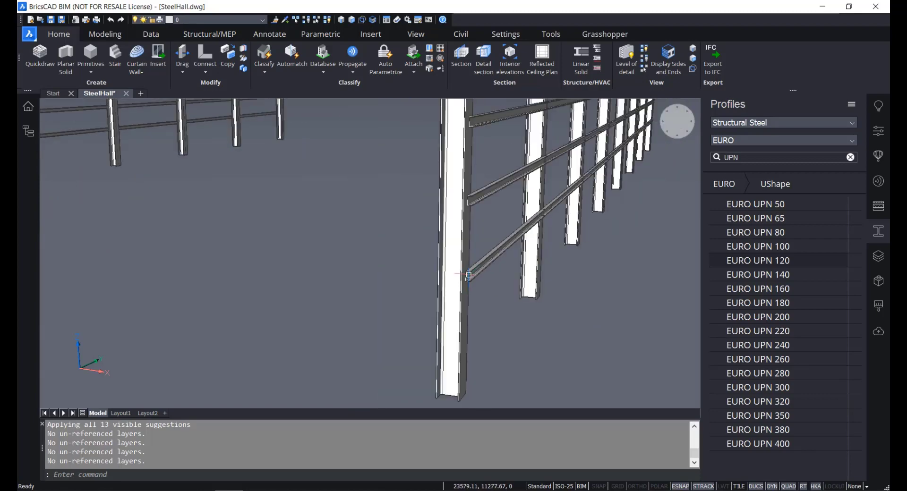
pyautogui.keyDown('shift'); pyautogui.moveTo(433, 222); pyautogui.dragTo(461, 295, button='middle'); pyautogui.keyUp('shift')
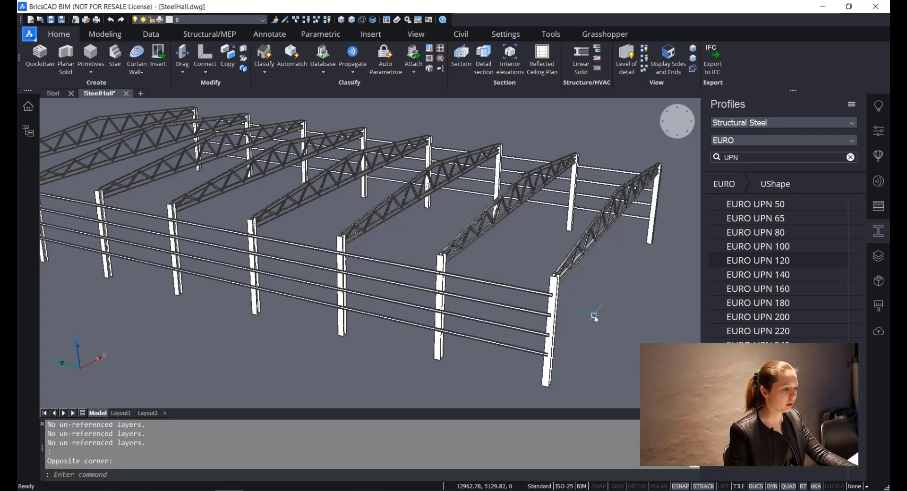
pyautogui.keyDown('shift'); pyautogui.moveTo(593, 314); pyautogui.dragTo(522, 320, button='middle'); pyautogui.keyUp('shift')
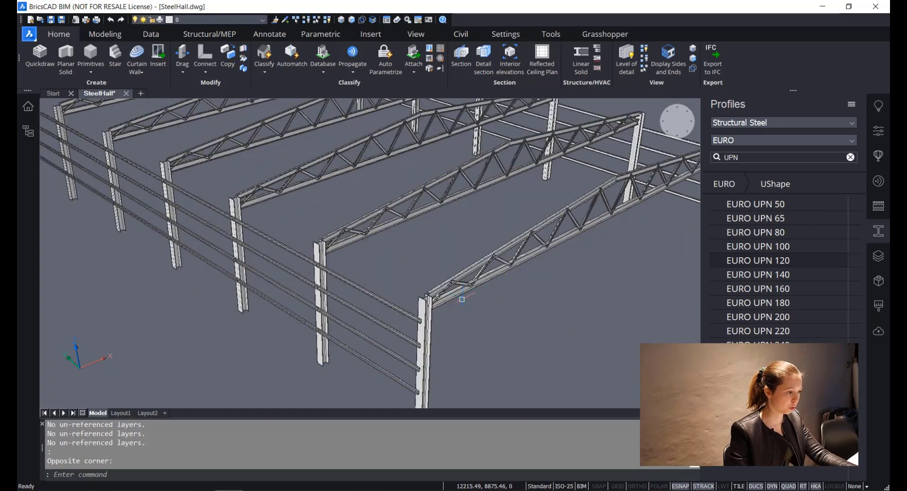
pyautogui.scroll(8, 392, 305)
pyautogui.scroll(-6, 392, 305)
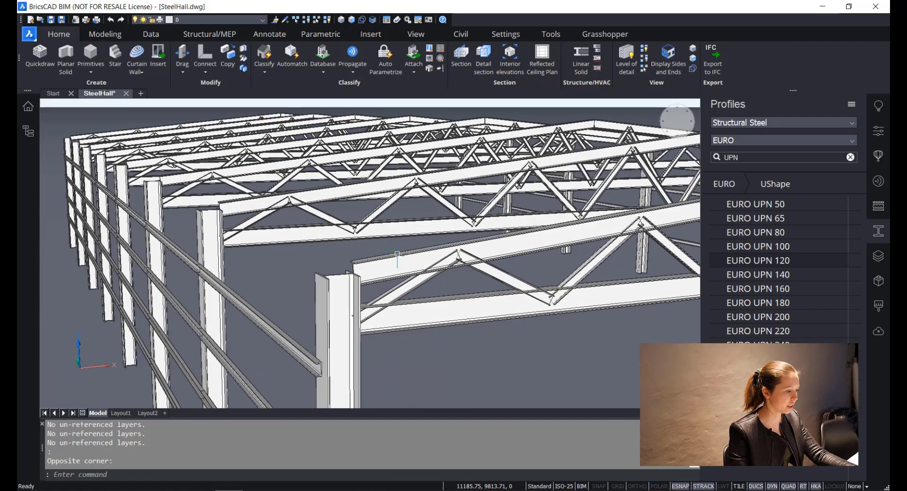
# Join the two sloping top beams at the ridge of the front truss with an L-type connection, keeping the first connection option.
pyautogui.scroll(-5, 505, 364)
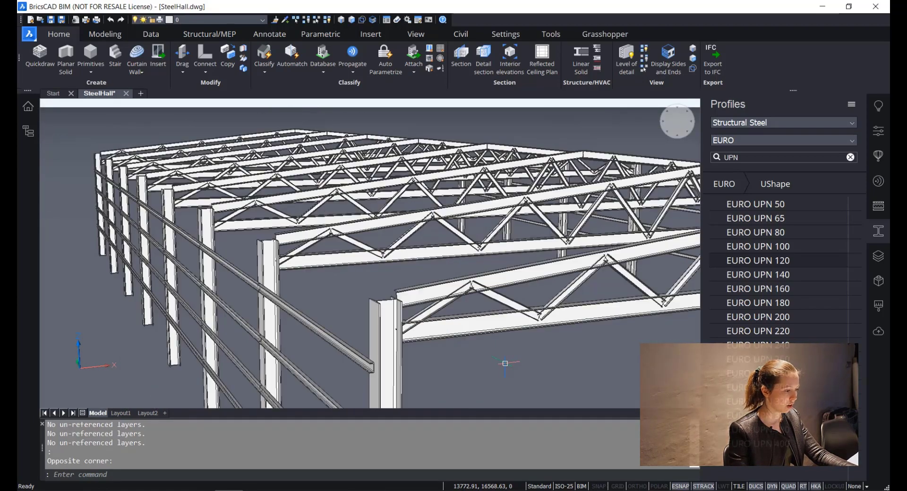
pyautogui.moveTo(489, 341); pyautogui.dragTo(230, 344, button='middle')
pyautogui.scroll(4, 229, 344)
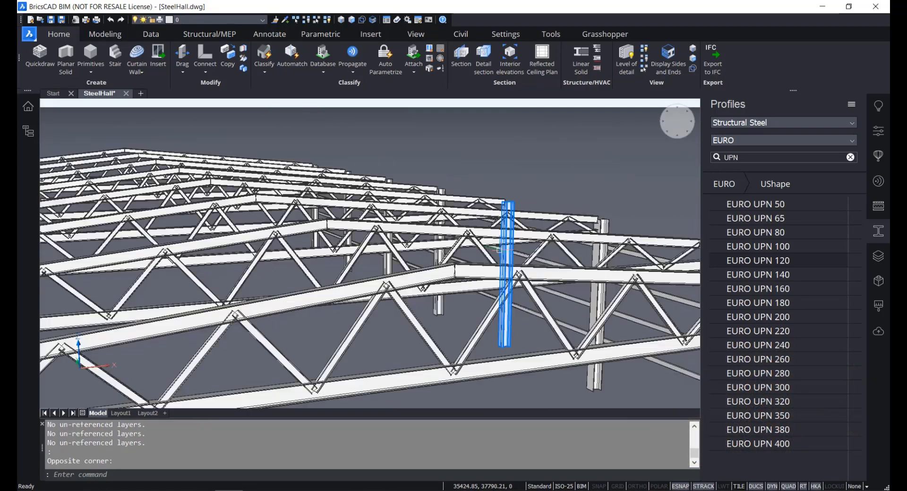
pyautogui.scroll(5, 318, 279)
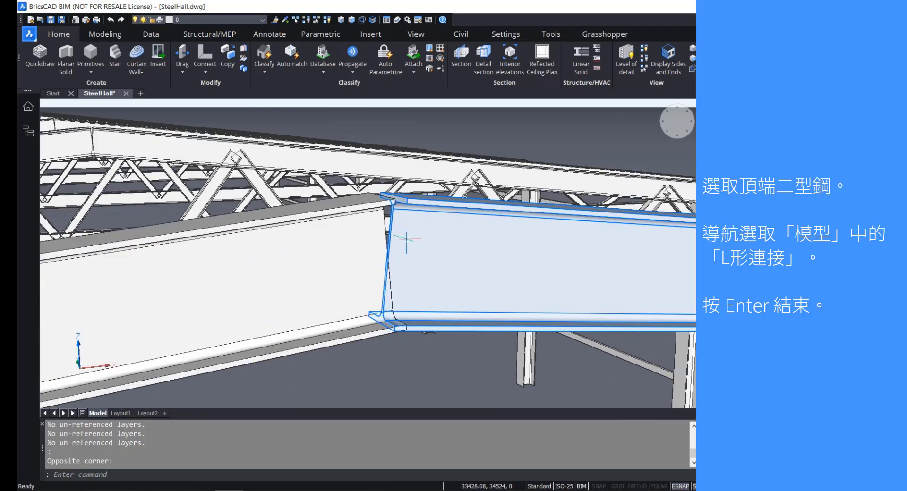
pyautogui.click(471, 271)
pyautogui.click(332, 293)
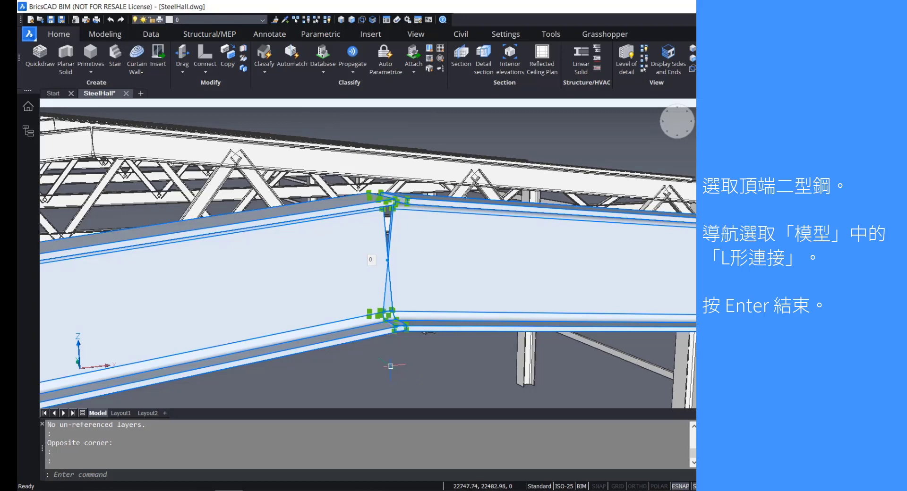
pyautogui.moveTo(390, 366)
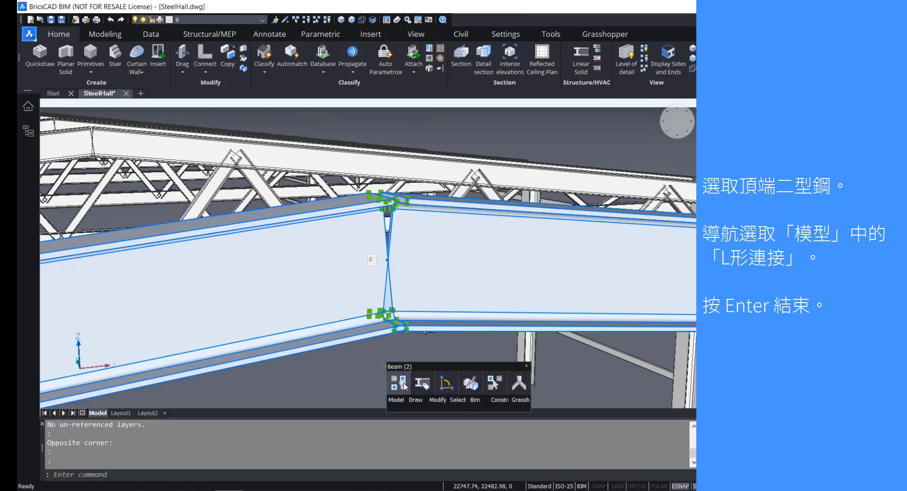
pyautogui.moveTo(397, 383)
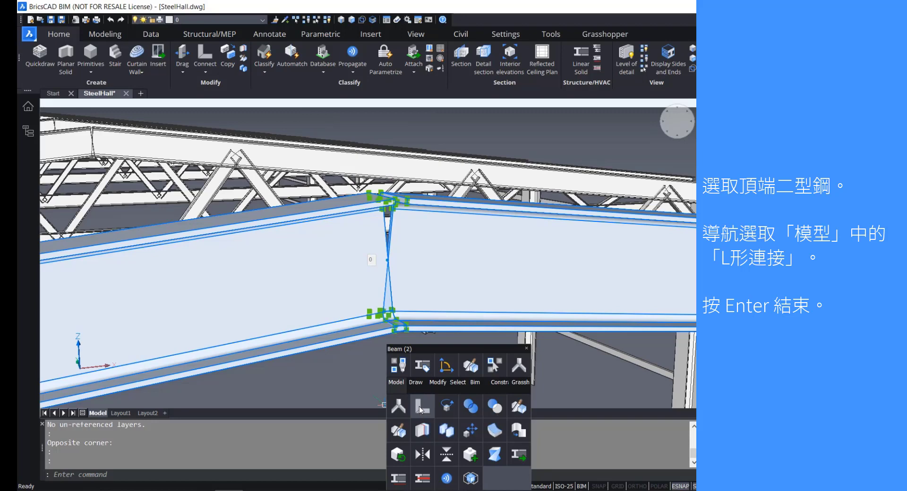
pyautogui.click(420, 408)
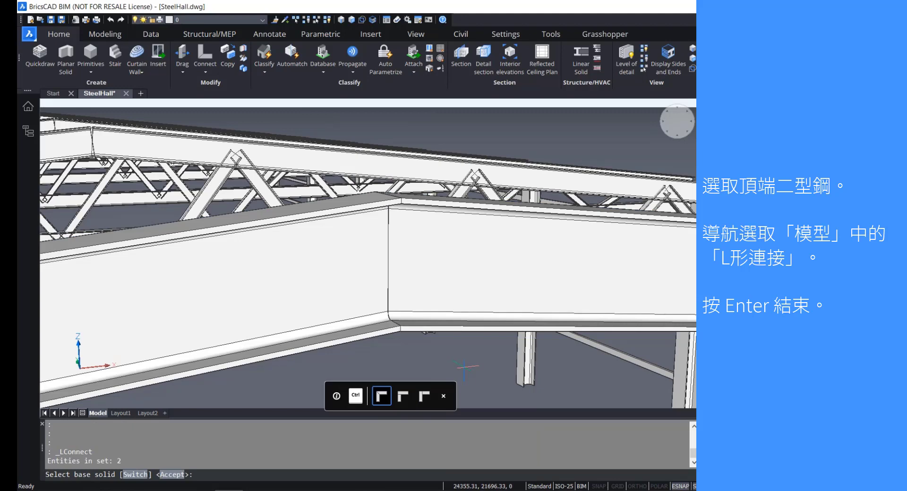
pyautogui.press('Return')
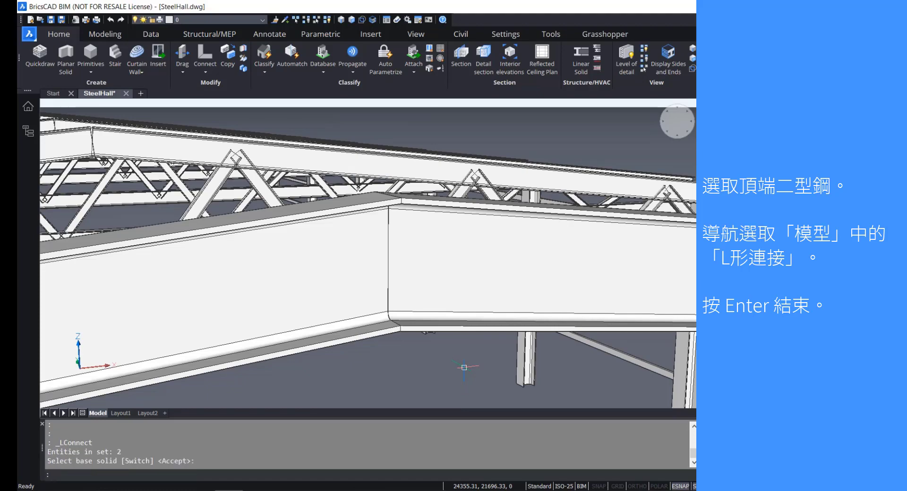
# Propagate the front truss's ridge joint, using its two top beams as base solids without detail objects, and accept the 3D detail.
pyautogui.keyDown('shift'); pyautogui.moveTo(463, 367); pyautogui.dragTo(496, 339, button='middle'); pyautogui.keyUp('shift')
pyautogui.scroll(-6, 493, 338)
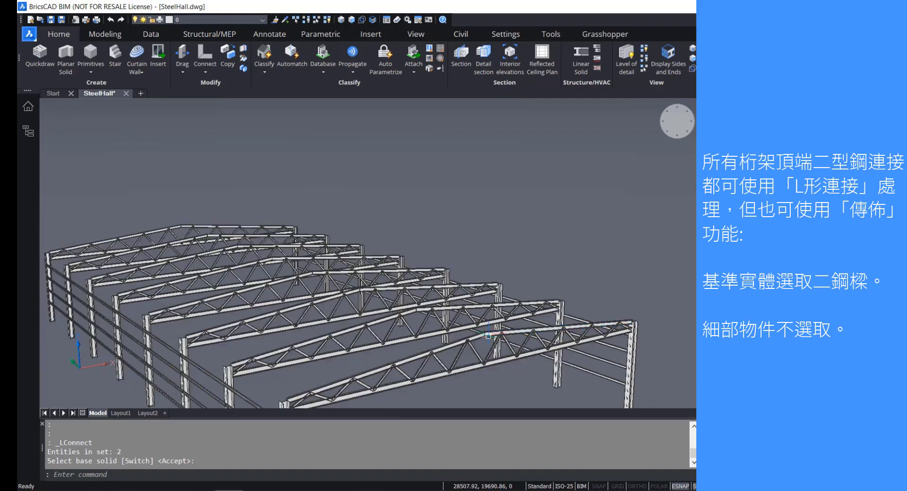
pyautogui.scroll(8, 487, 335)
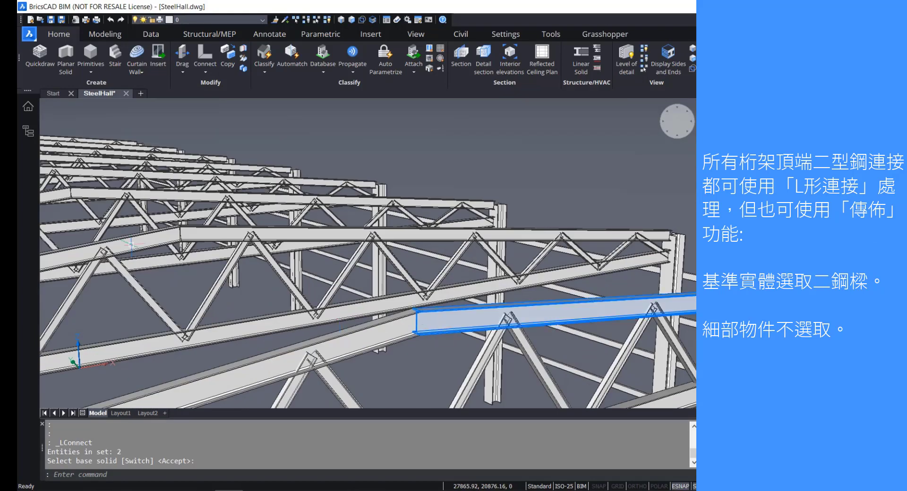
pyautogui.click(348, 58)
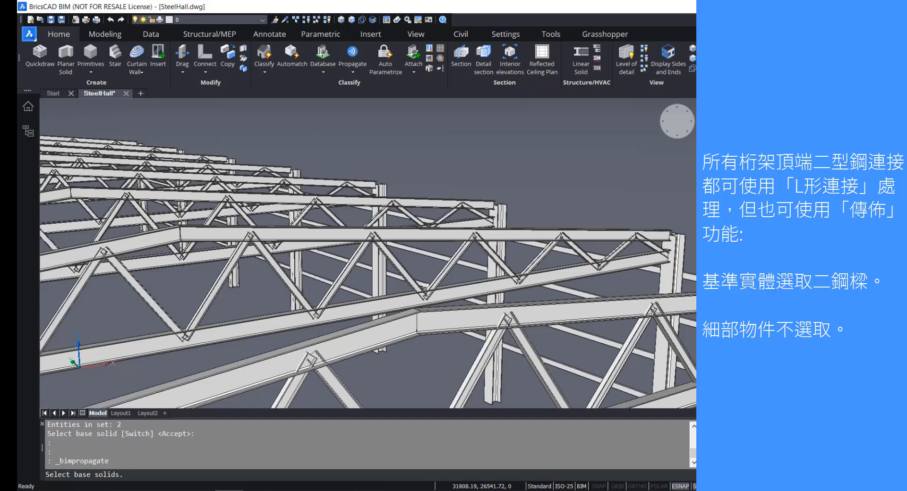
pyautogui.click(437, 324)
pyautogui.click(385, 357)
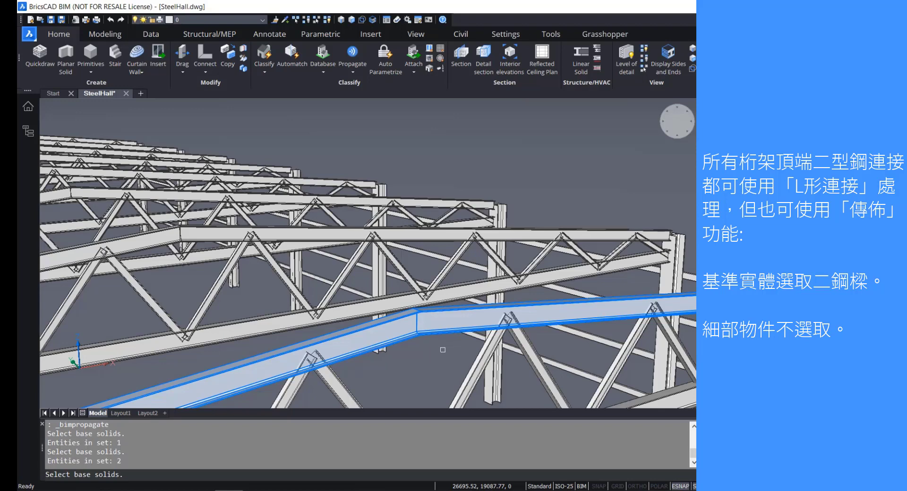
pyautogui.press('Return')
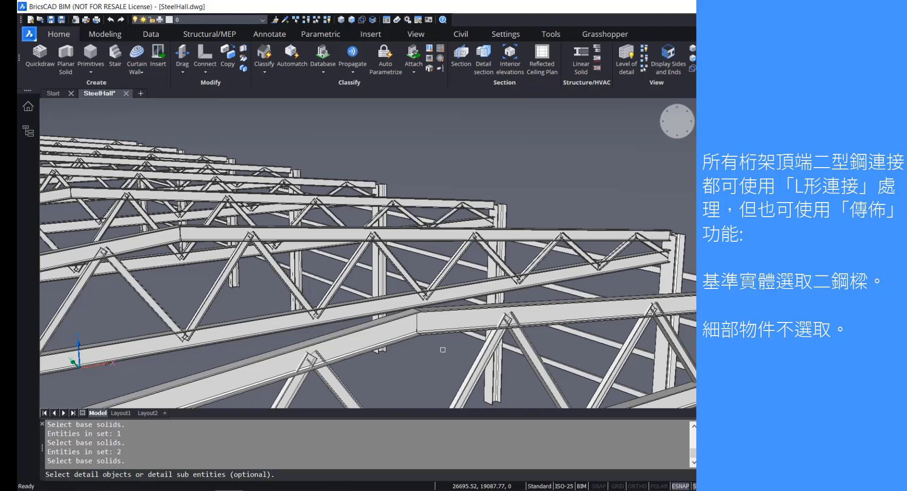
pyautogui.press('Return')
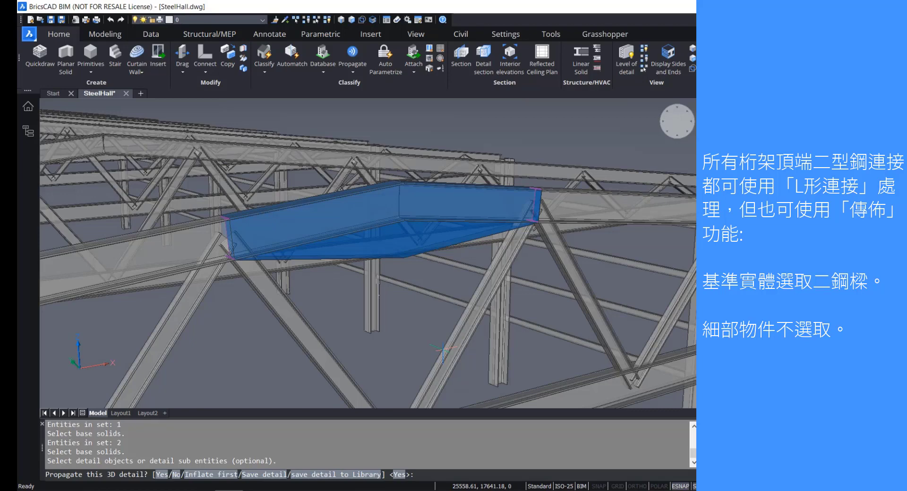
pyautogui.press('Return')
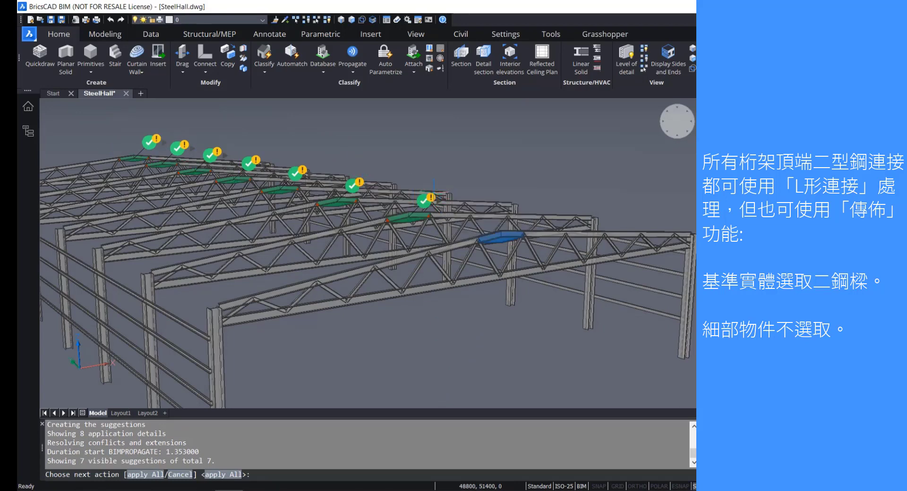
# Check the suggested ridge joints on the other trusses and apply all suggestions.
pyautogui.scroll(5, 416, 203)
pyautogui.moveTo(314, 322)
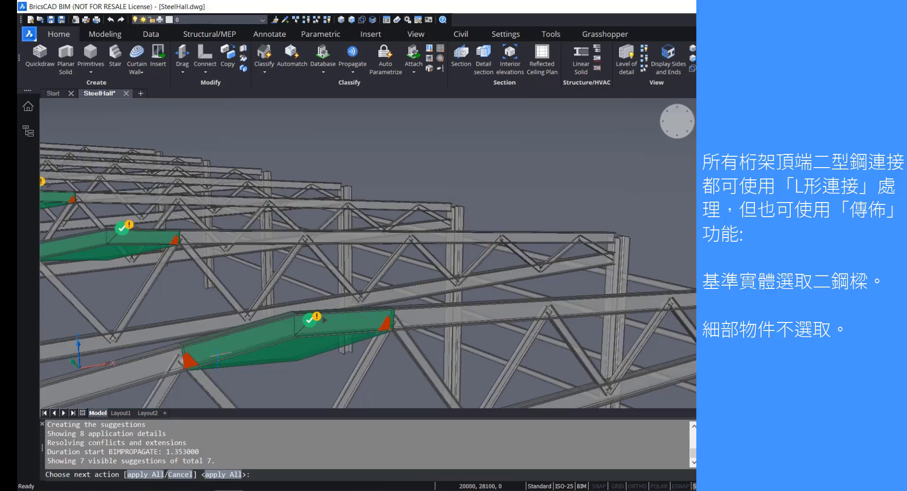
pyautogui.scroll(-4, 235, 356)
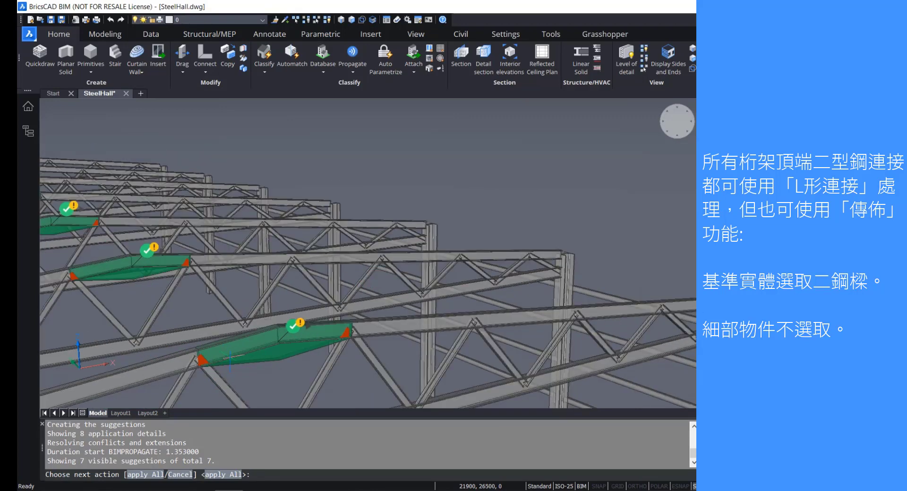
pyautogui.moveTo(235, 357); pyautogui.dragTo(373, 320, button='middle')
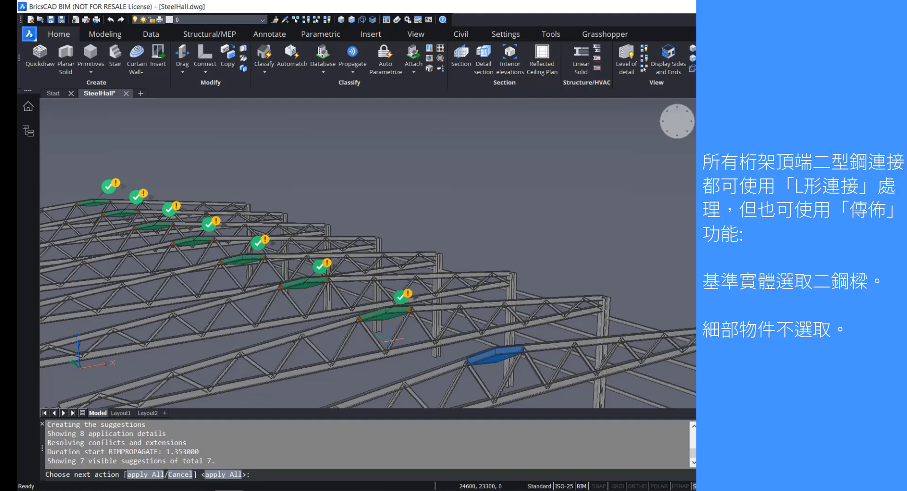
pyautogui.press('Return')
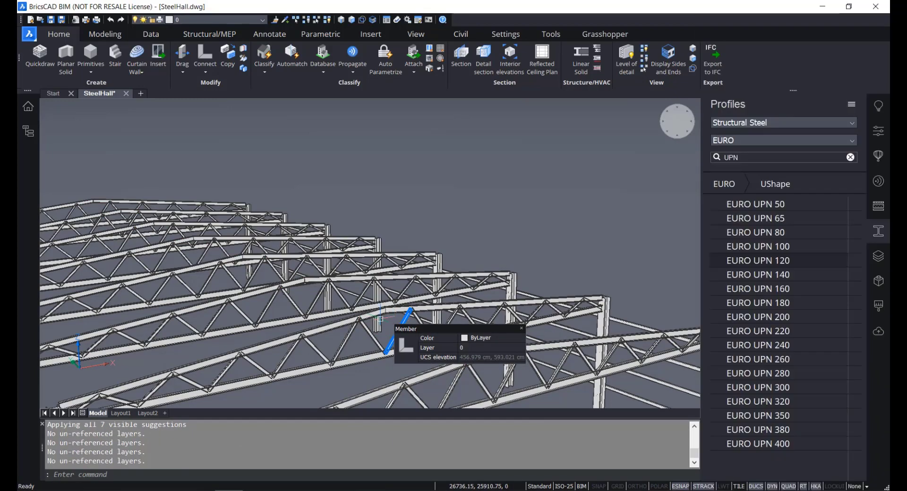
# Examine the propagated ridge joints on the trusses along the hall.
pyautogui.scroll(5, 388, 305)
pyautogui.scroll(-3, 387, 304)
pyautogui.scroll(4, 386, 240)
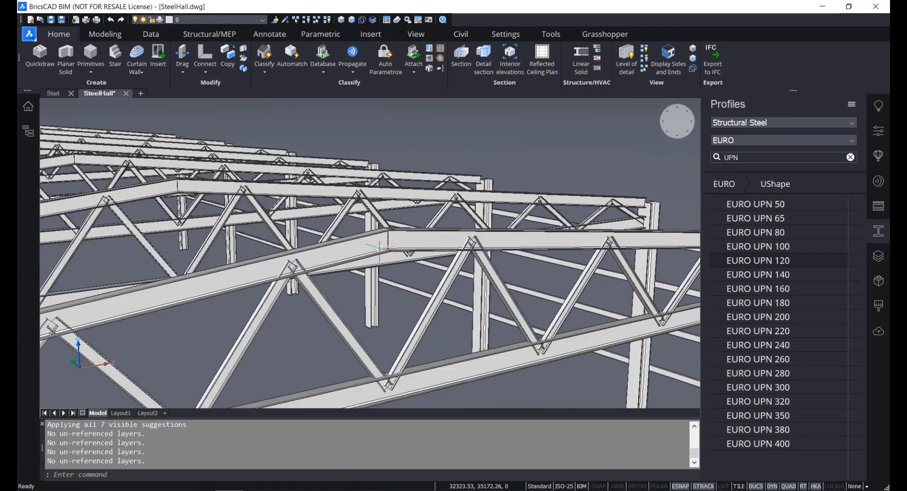
pyautogui.scroll(3, 387, 240)
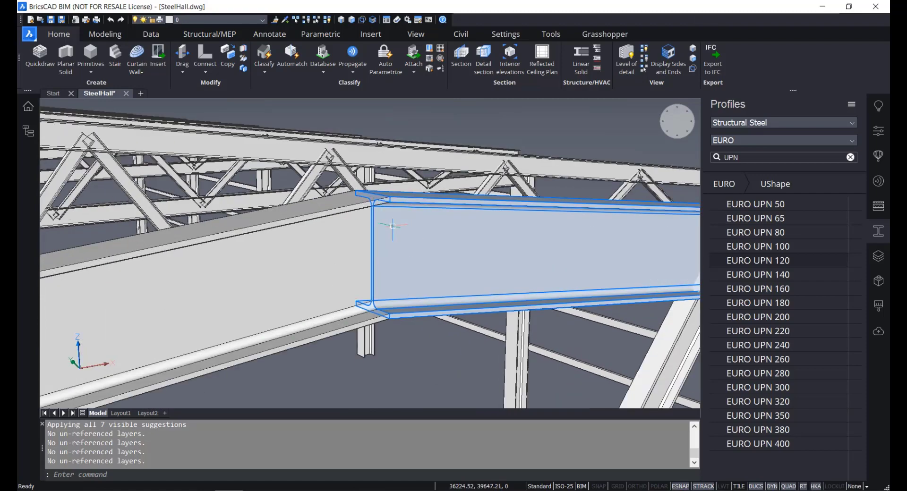
pyautogui.scroll(-3, 389, 229)
pyautogui.scroll(-2, 392, 227)
pyautogui.scroll(5, 172, 181)
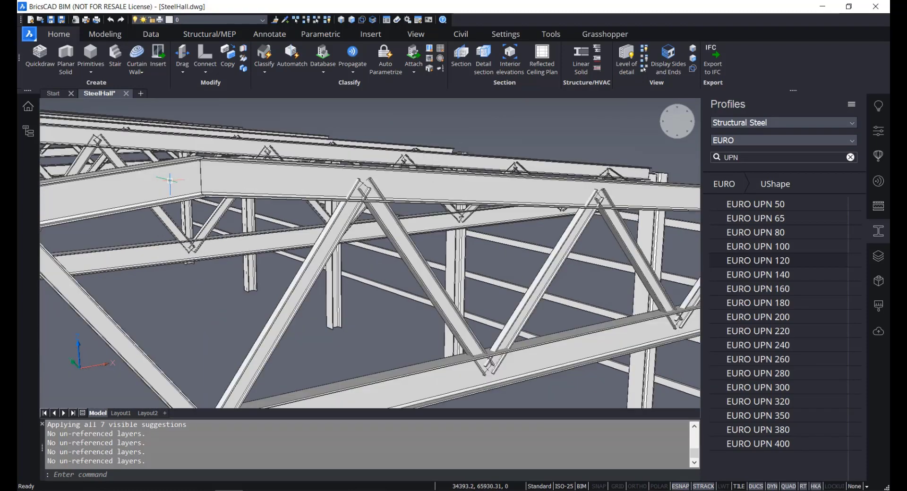
pyautogui.scroll(-6, 171, 181)
pyautogui.scroll(-7, 172, 180)
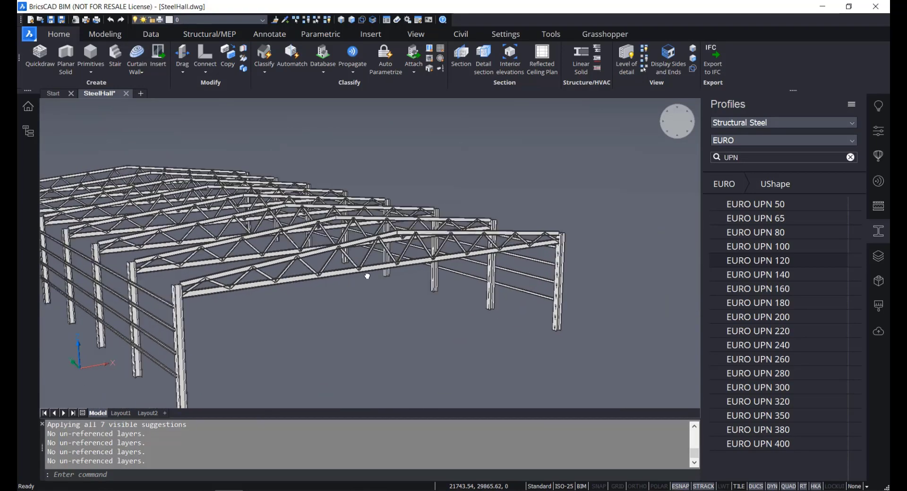
# Connect the front corner column, the truss's bottom beam and the end diagonal with a structural connection, and check the joint.
pyautogui.scroll(5, 301, 307)
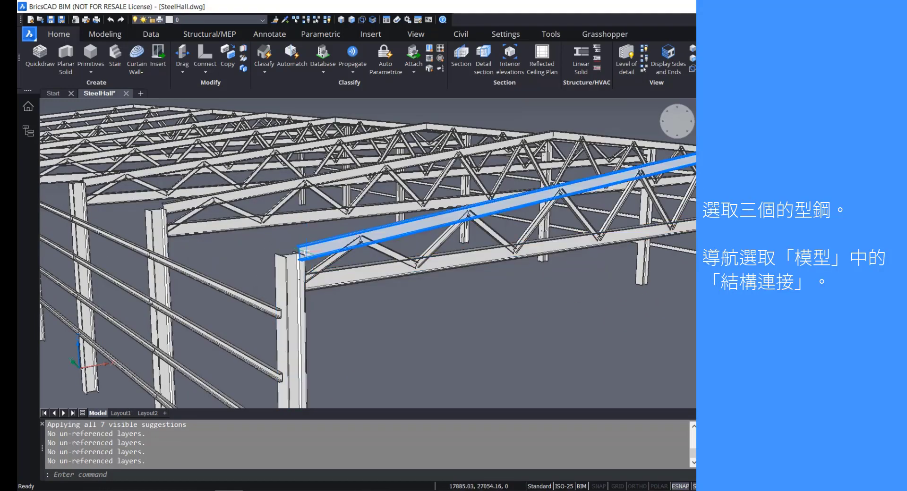
pyautogui.scroll(2, 304, 253)
pyautogui.click(340, 348)
pyautogui.click(291, 286)
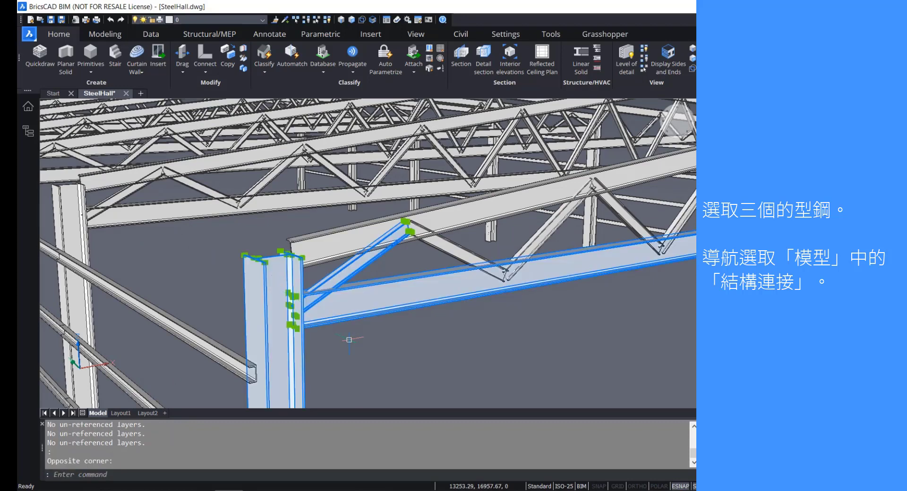
pyautogui.moveTo(349, 339)
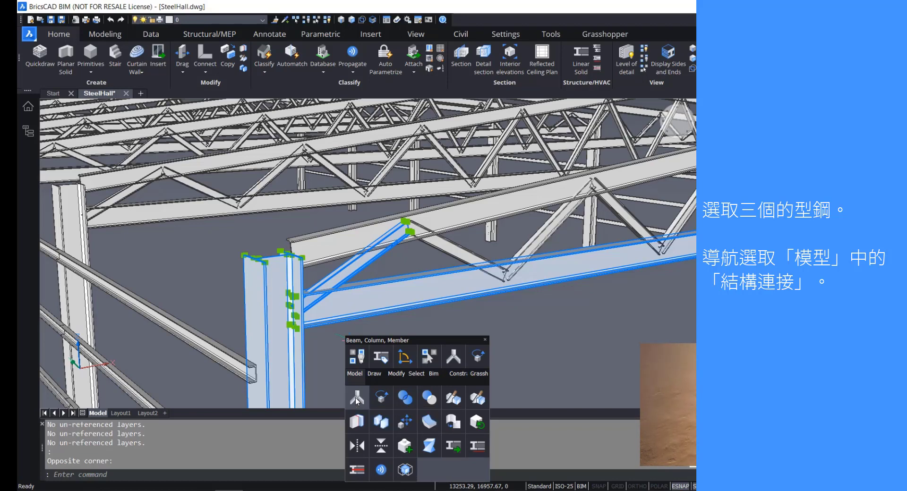
pyautogui.click(356, 398)
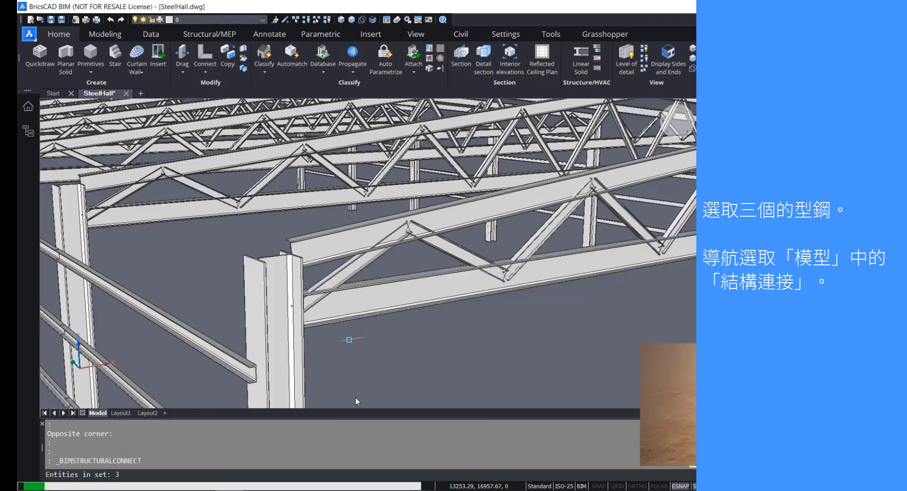
pyautogui.keyDown('shift'); pyautogui.moveTo(312, 305); pyautogui.dragTo(347, 306, button='middle'); pyautogui.keyUp('shift')
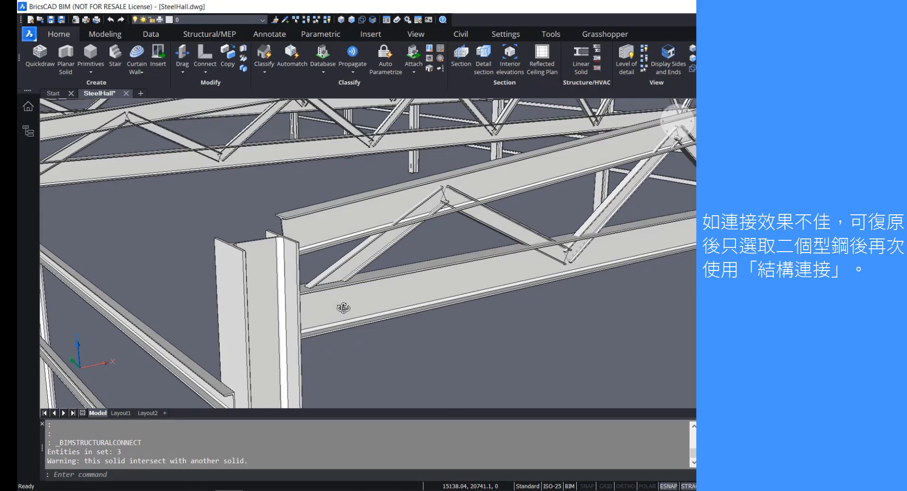
pyautogui.moveTo(348, 267)
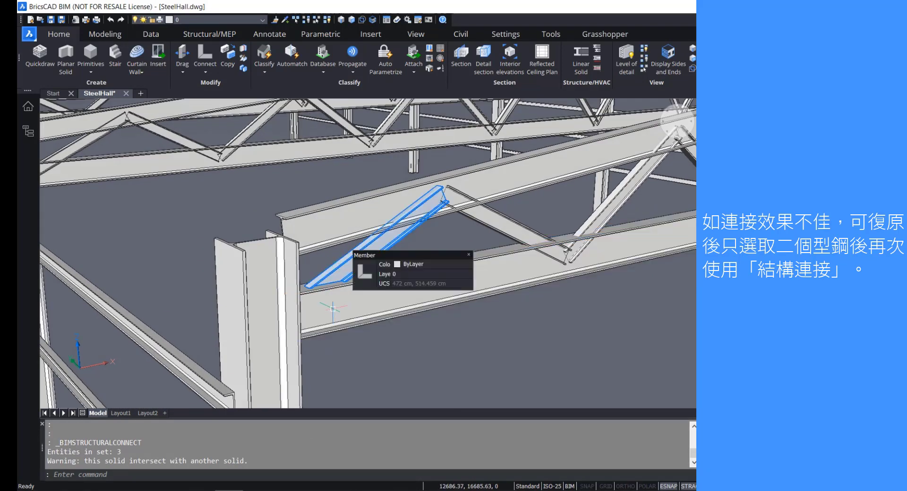
pyautogui.moveTo(317, 293)
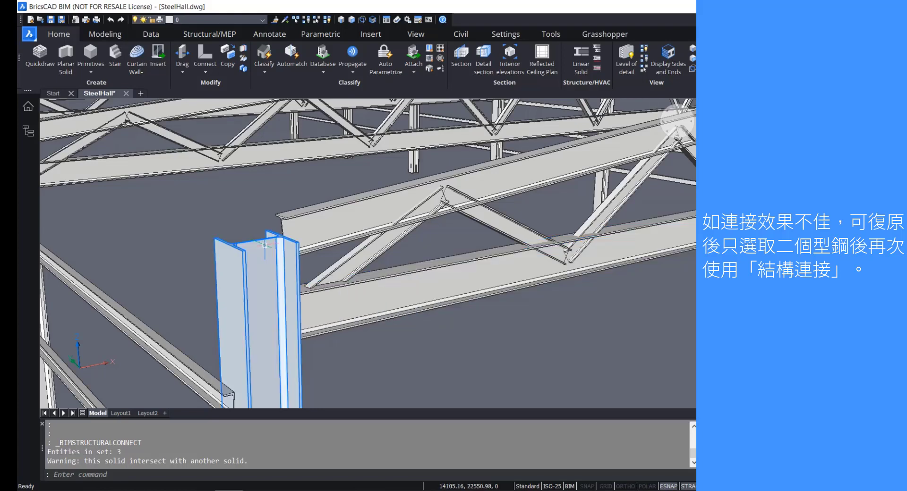
# Connect the front corner column and the truss's top beam with an L-connection, choosing the variant where the beam runs over the column.
pyautogui.moveTo(263, 246)
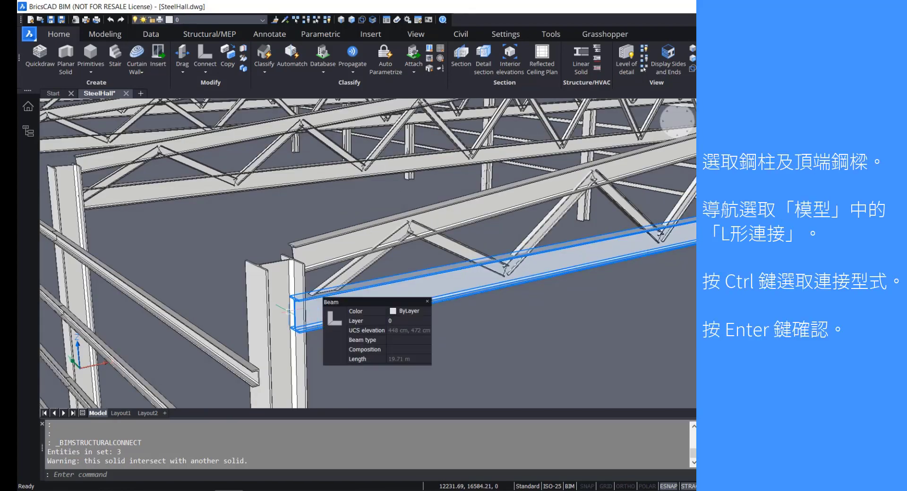
pyautogui.moveTo(294, 280)
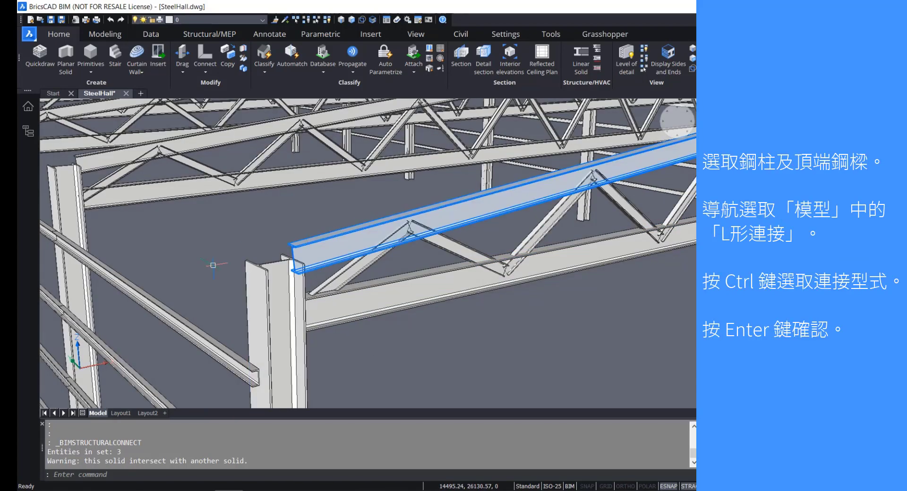
pyautogui.click(316, 253)
pyautogui.moveTo(287, 256)
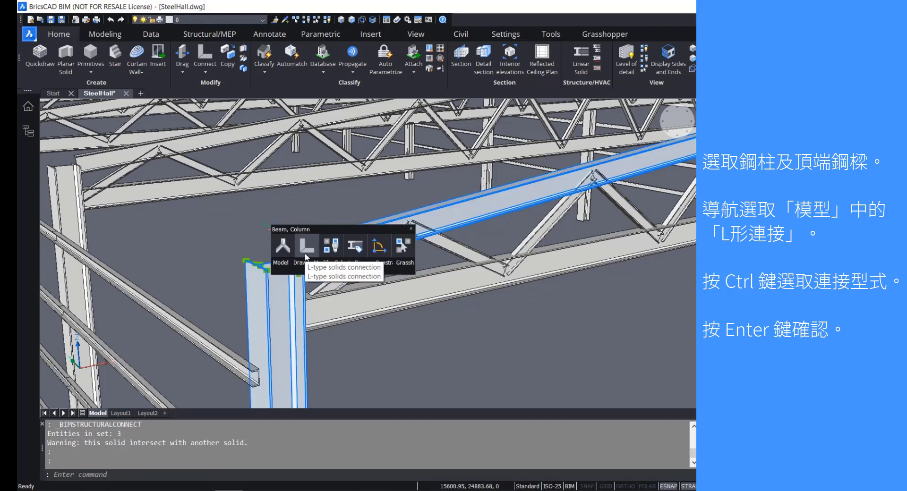
pyautogui.click(306, 256)
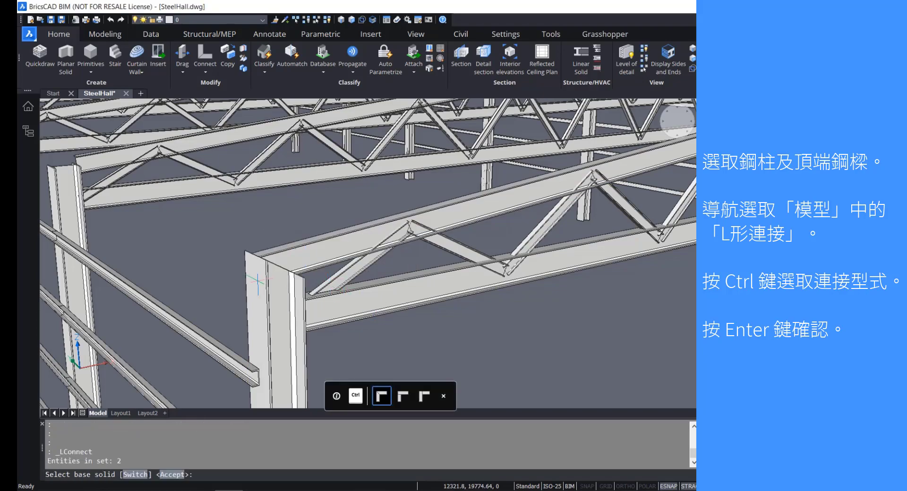
pyautogui.keyDown('shift'); pyautogui.moveTo(248, 288); pyautogui.dragTo(165, 294, button='middle'); pyautogui.keyUp('shift')
pyautogui.press('ctrl')
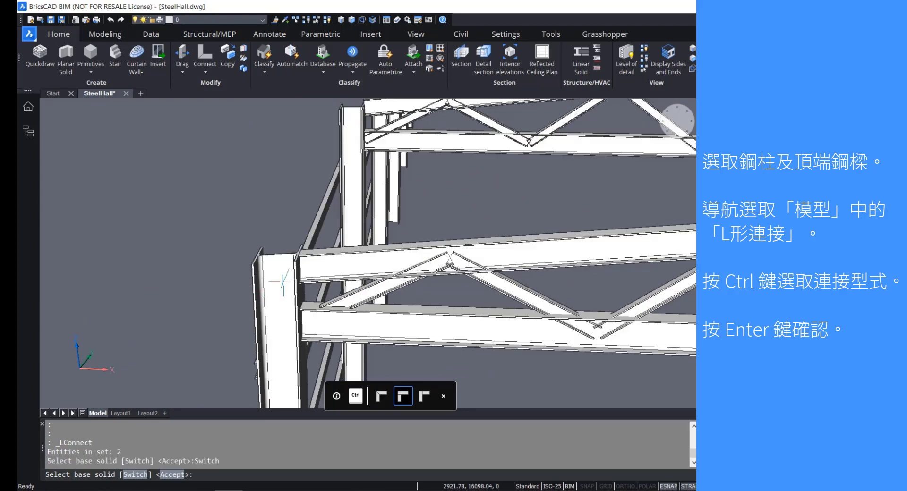
pyautogui.scroll(2, 280, 283)
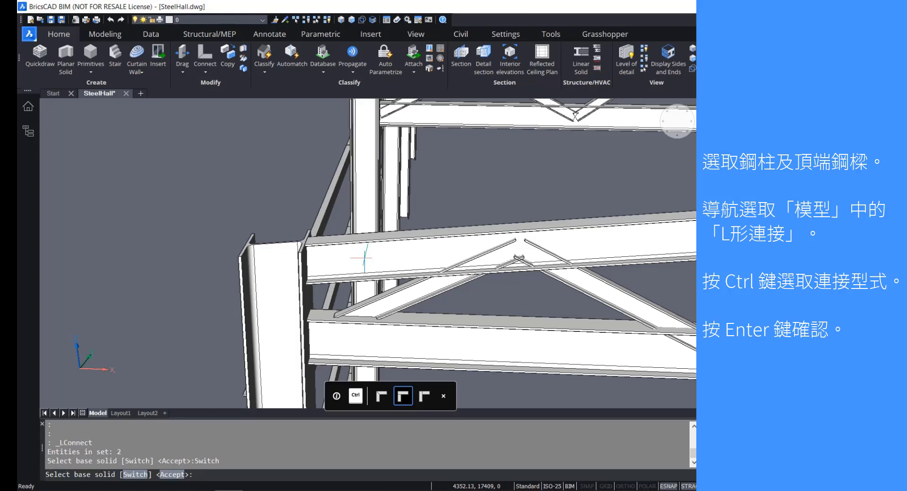
pyautogui.press('ctrl')
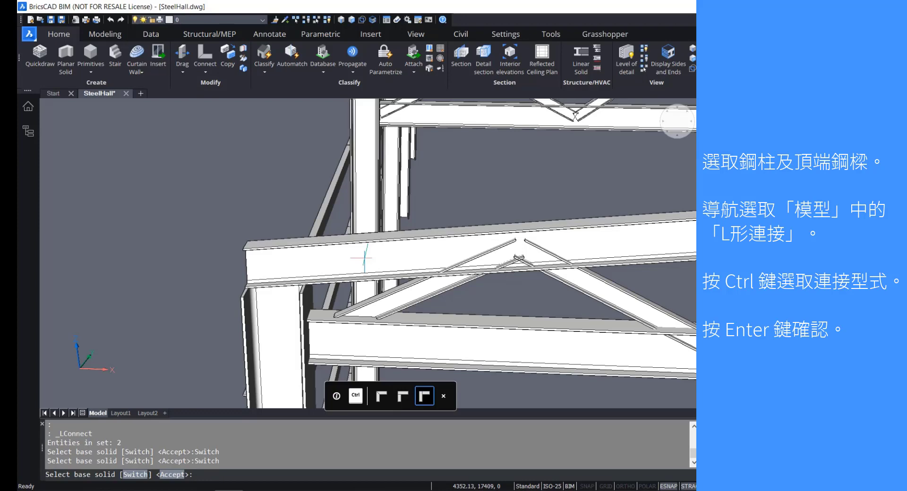
pyautogui.press('Return')
pyautogui.hotkey('ctrl', 'z')
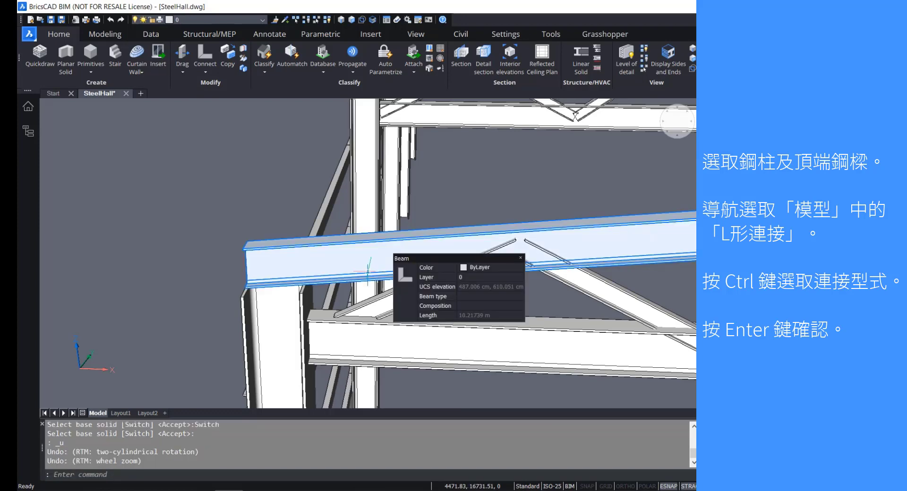
# Propagate the corner column joint, using the column, both truss beams and the end diagonal as base solids without detail objects, and accept the 3D detail.
pyautogui.keyDown('shift'); pyautogui.moveTo(346, 268); pyautogui.dragTo(440, 269, button='middle'); pyautogui.keyUp('shift')
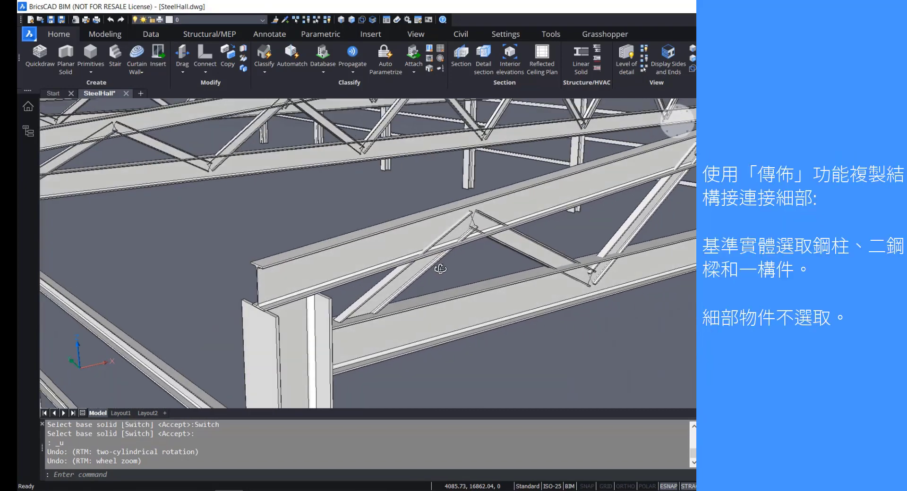
pyautogui.scroll(-5, 418, 298)
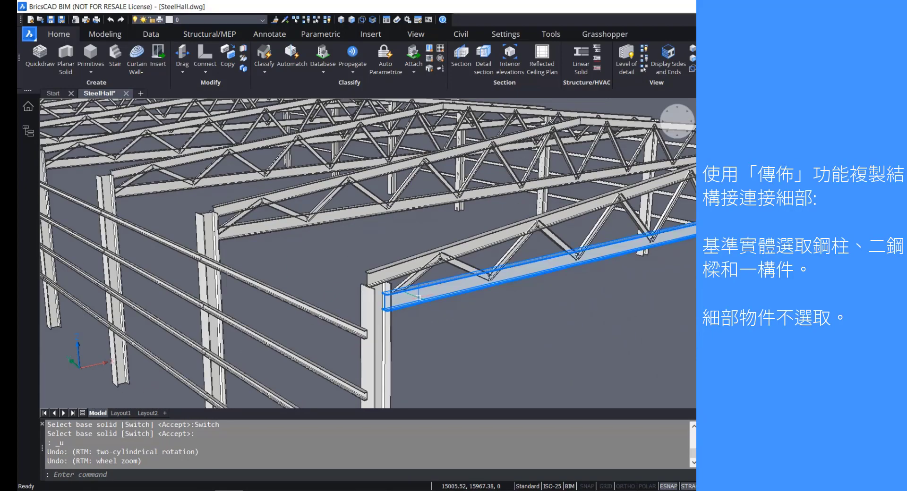
pyautogui.scroll(3, 418, 298)
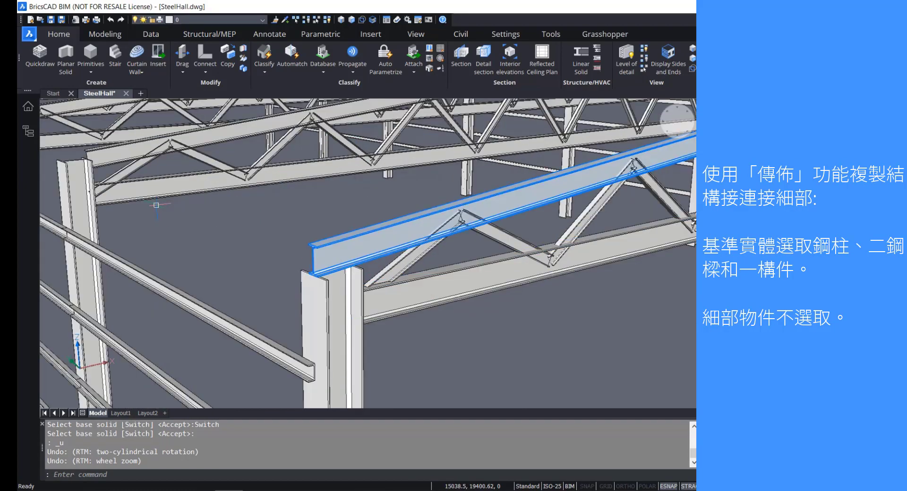
pyautogui.click(352, 53)
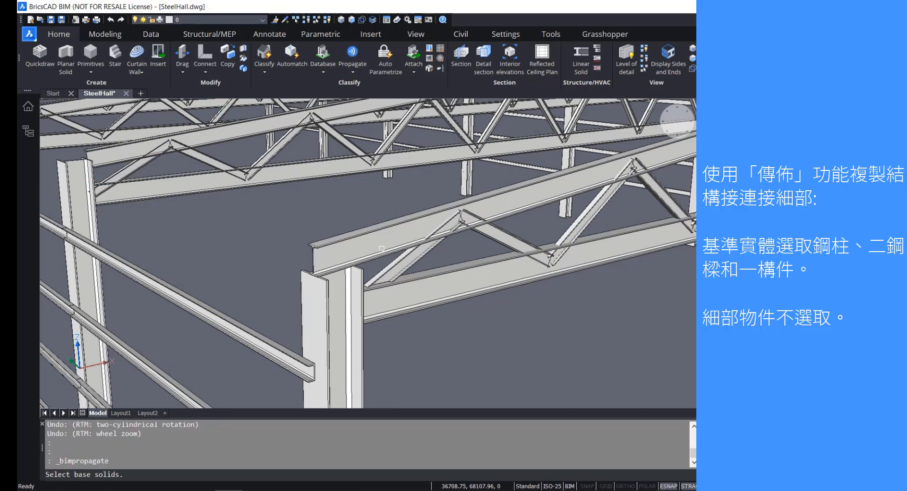
pyautogui.click(417, 353)
pyautogui.click(340, 249)
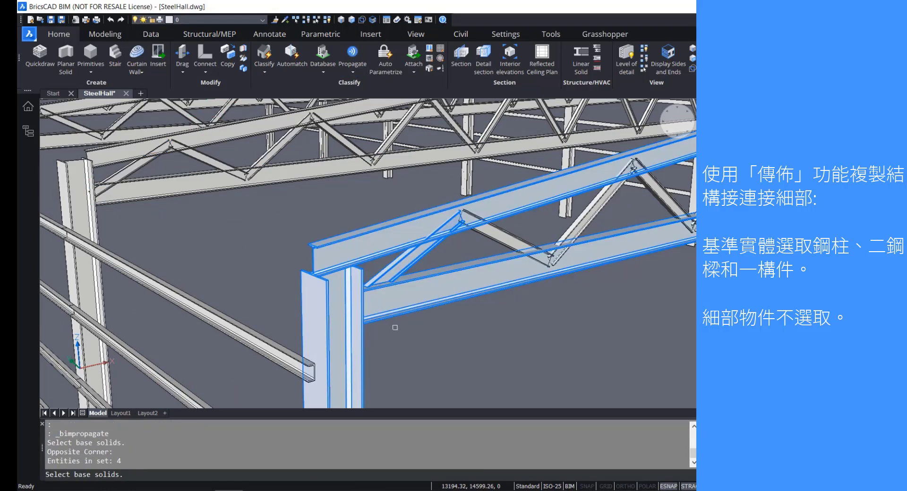
pyautogui.press('Return')
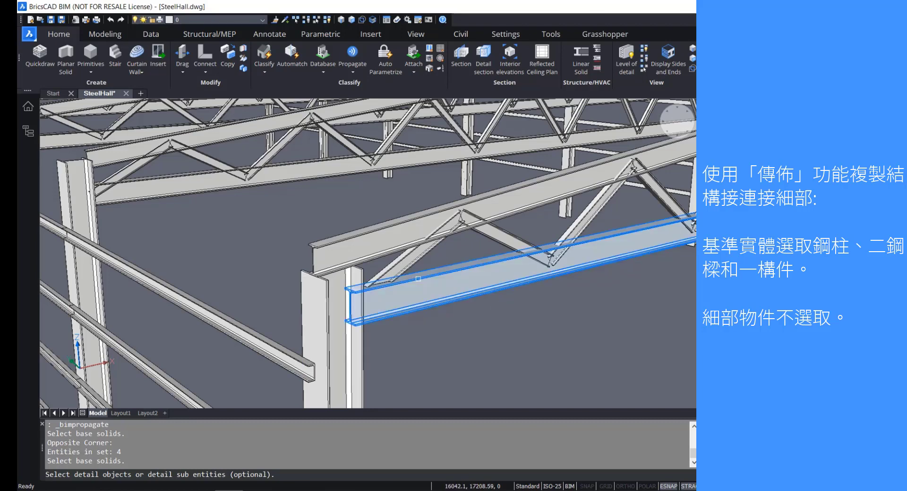
pyautogui.press('Return')
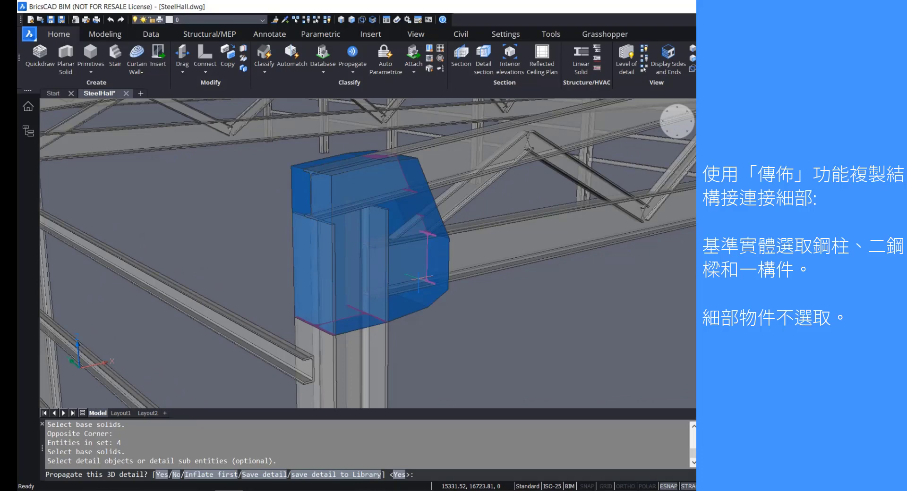
pyautogui.press('Return')
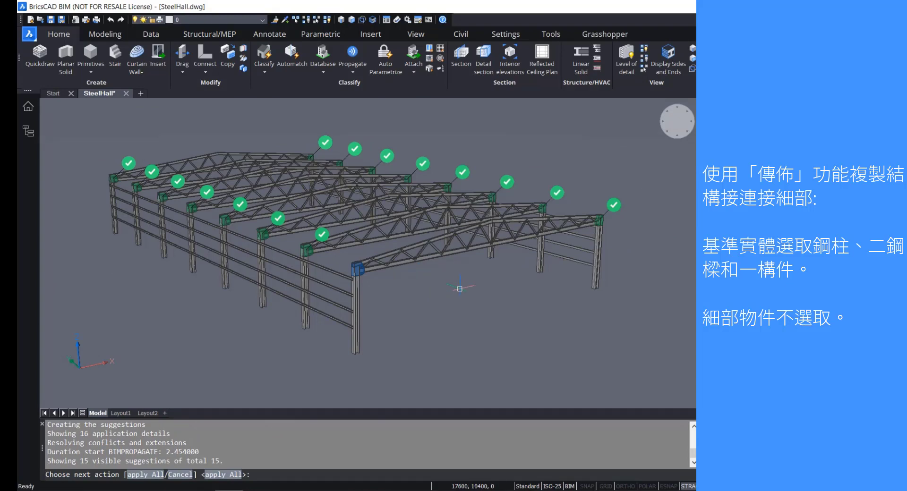
# Apply all suggested column joints to the hall's other columns and look over the trusses.
pyautogui.press('Return')
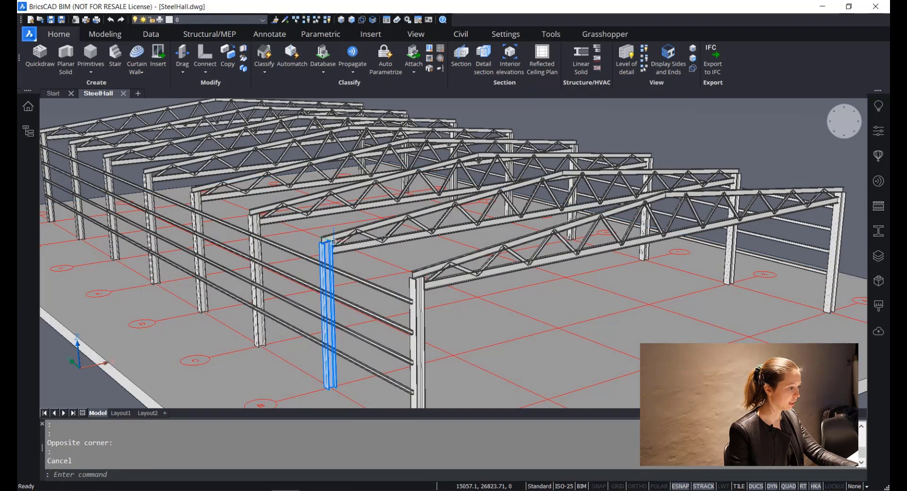
pyautogui.scroll(5, 315, 239)
pyautogui.scroll(-5, 377, 250)
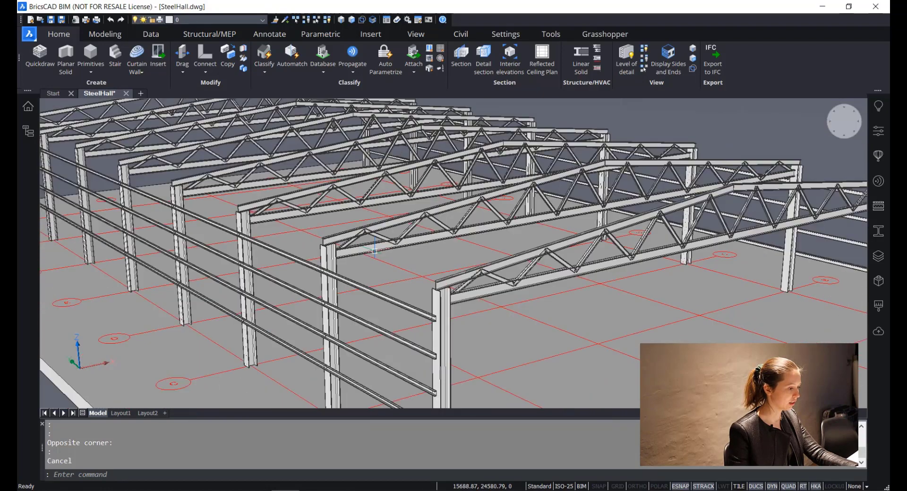
pyautogui.moveTo(447, 290); pyautogui.dragTo(382, 292, button='middle')
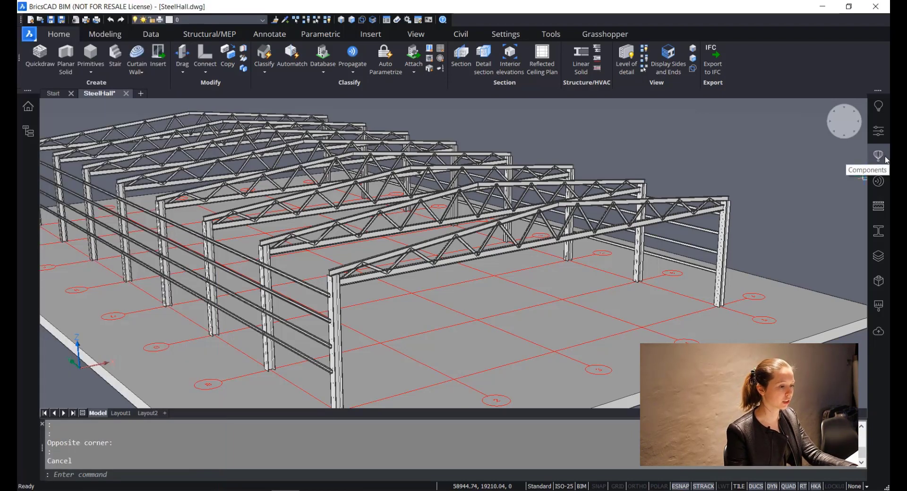
# Display the Details library alongside the hall model.
pyautogui.click(882, 181)
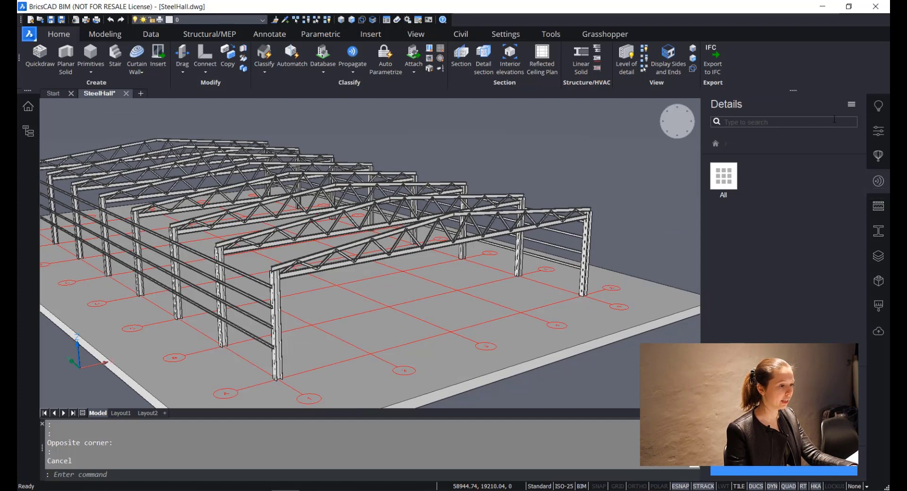
pyautogui.click(851, 104)
pyautogui.click(774, 229)
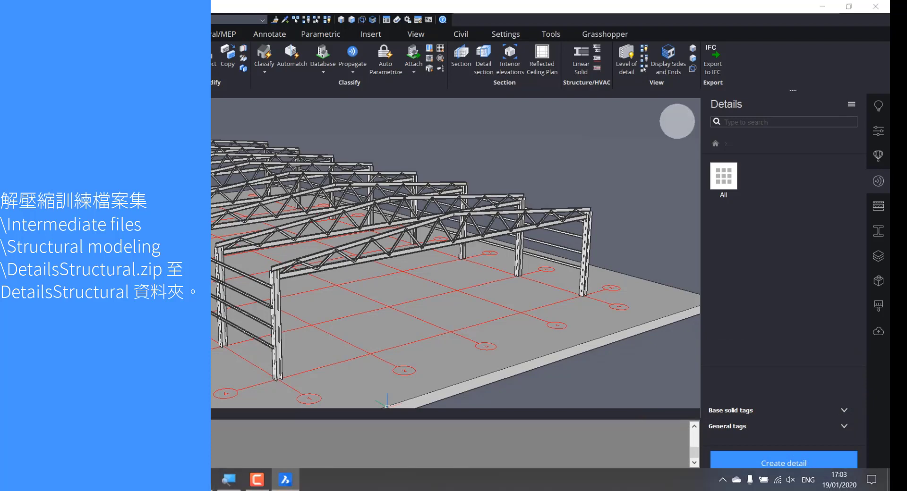
# Switch to File Explorer, locate DetailsStructural.zip in Training V20, Starter files, Structural modeling, and close the window.
pyautogui.click(228, 480)
pyautogui.click(223, 336)
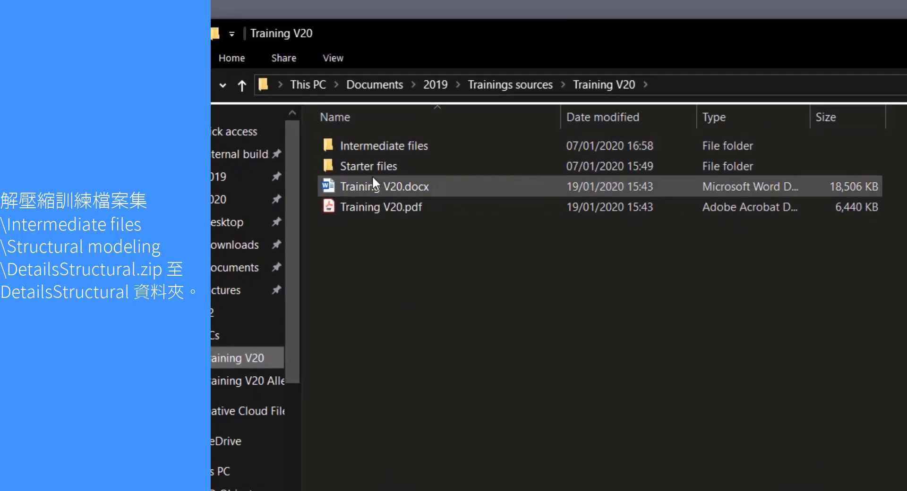
pyautogui.doubleClick(363, 165)
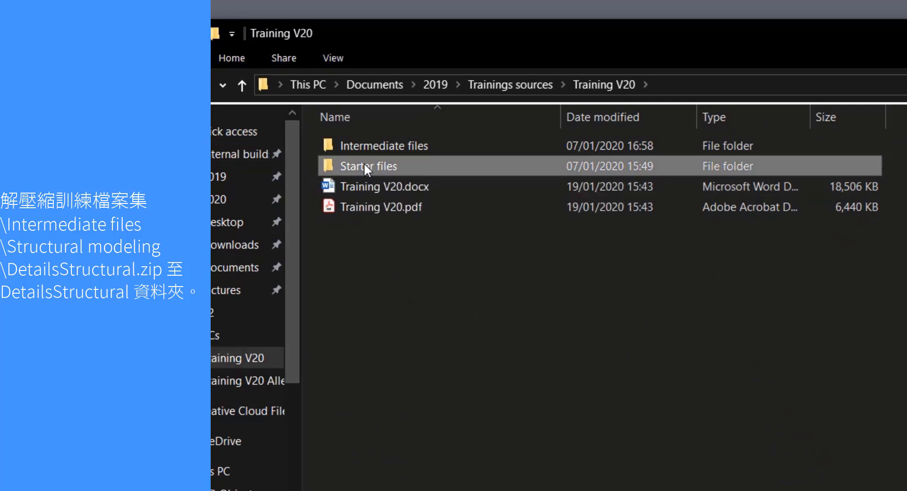
pyautogui.doubleClick(376, 347)
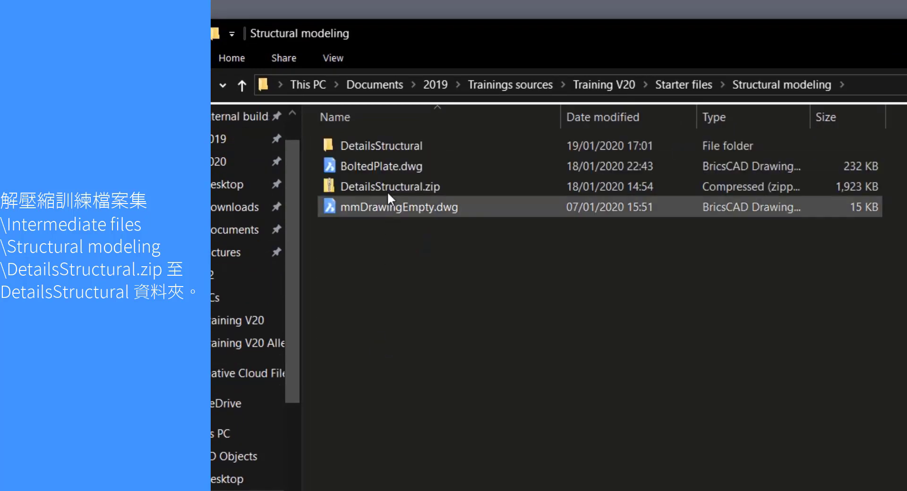
pyautogui.click(385, 188)
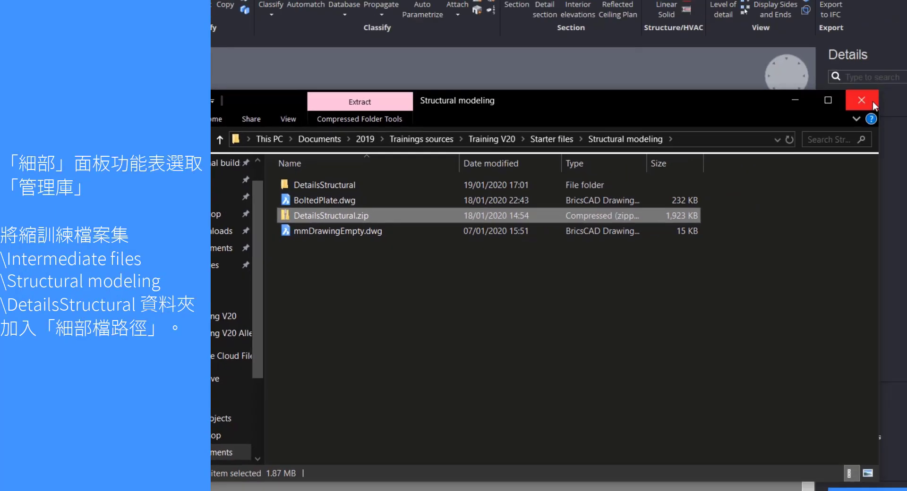
pyautogui.click(871, 101)
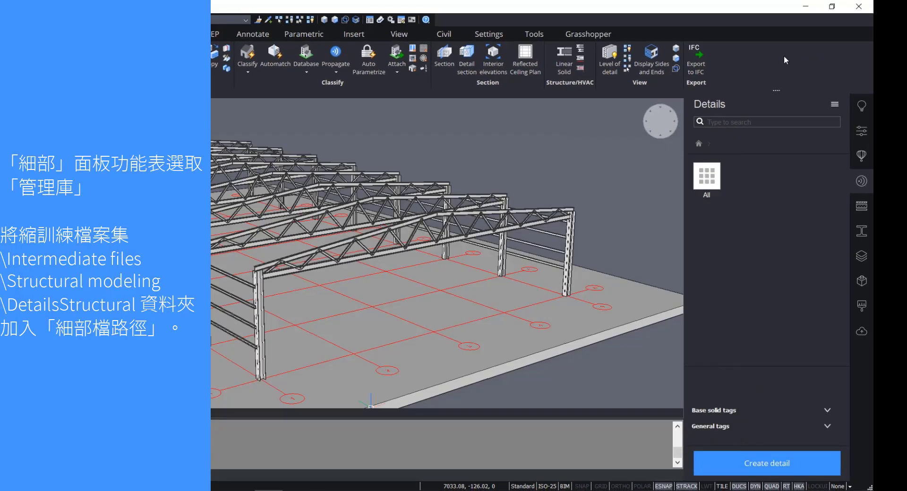
# Open the library management settings of the details and add a new entry to the Details directory path list.
pyautogui.click(834, 107)
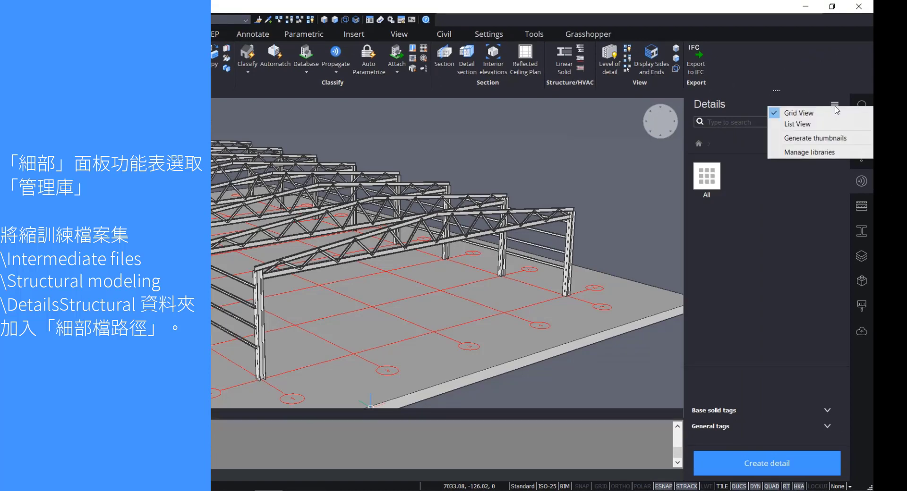
pyautogui.click(830, 152)
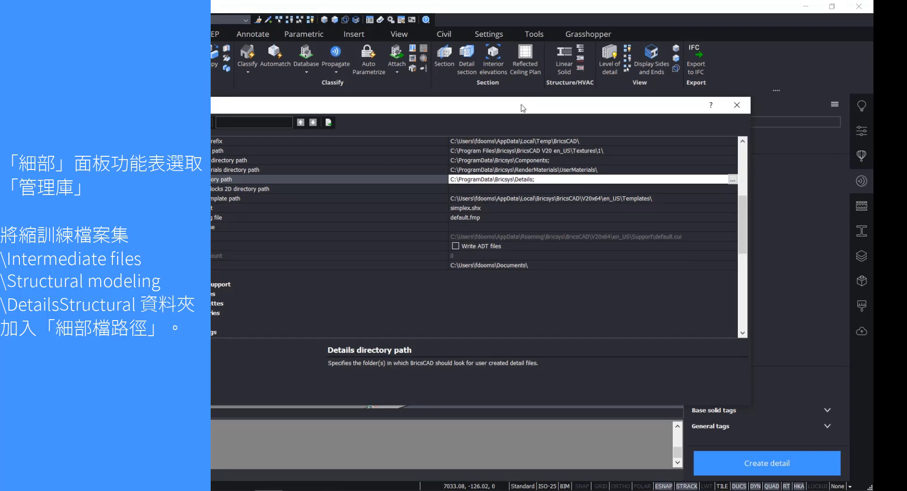
pyautogui.moveTo(515, 108); pyautogui.dragTo(468, 119)
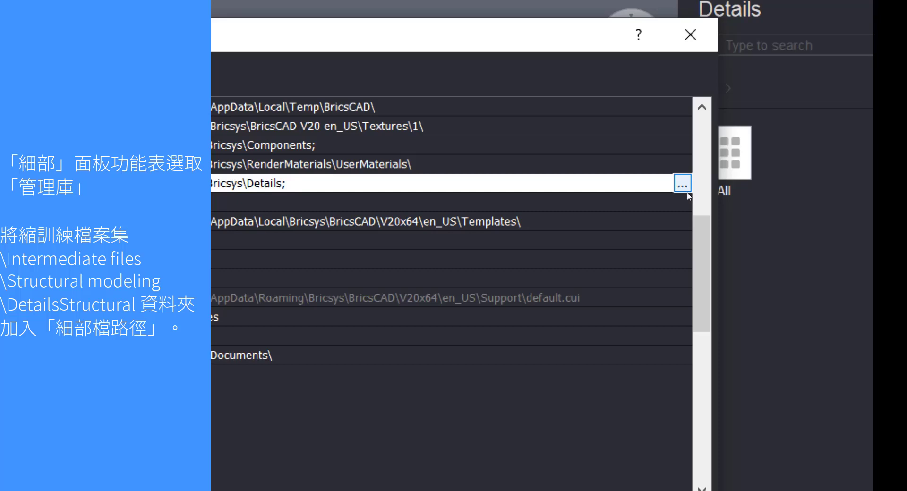
pyautogui.click(686, 190)
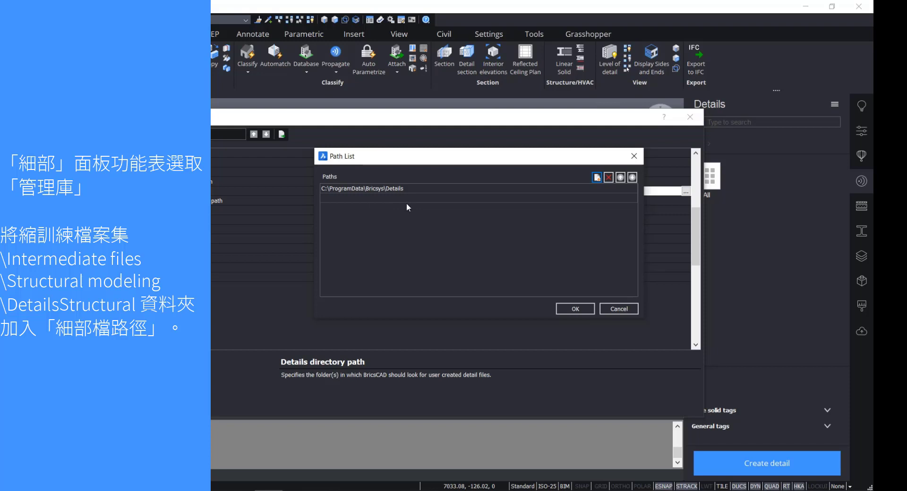
pyautogui.click(599, 179)
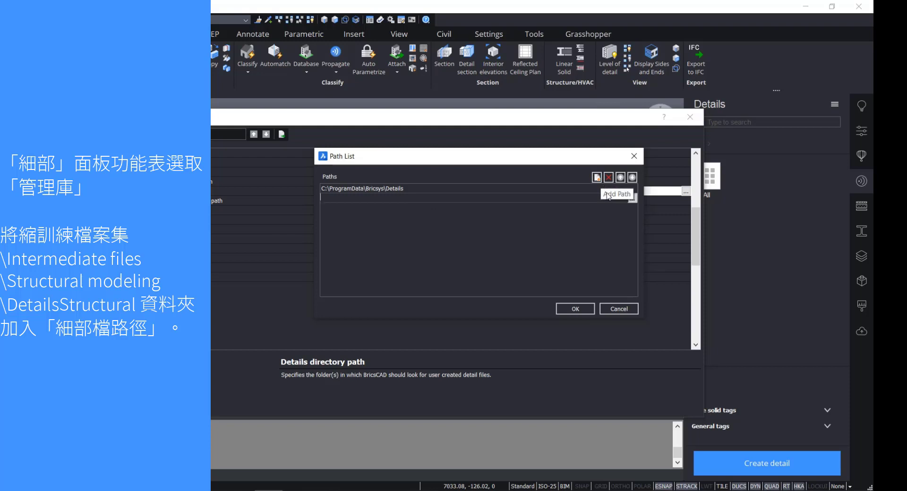
# Set the new details path to the DetailsStructural folder in Training V20, Starter files, Structural modeling, and close the settings.
pyautogui.click(632, 198)
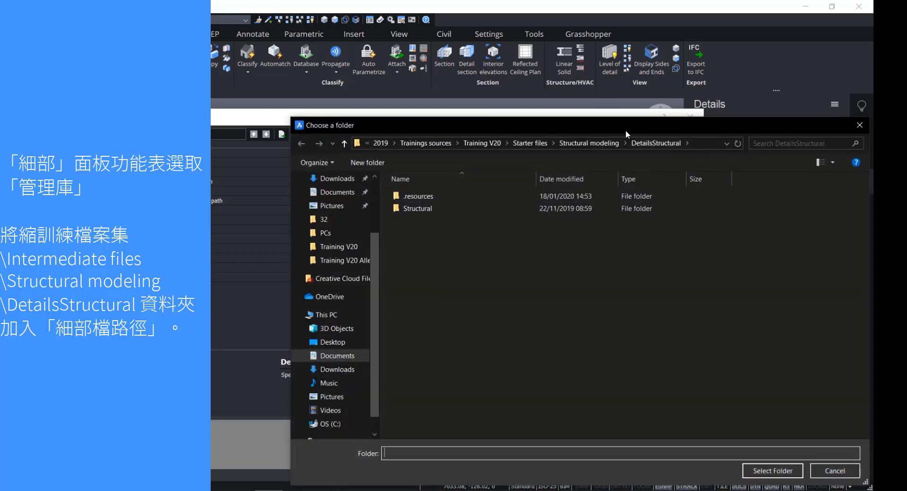
pyautogui.moveTo(625, 129); pyautogui.dragTo(478, 82)
pyautogui.click(367, 103)
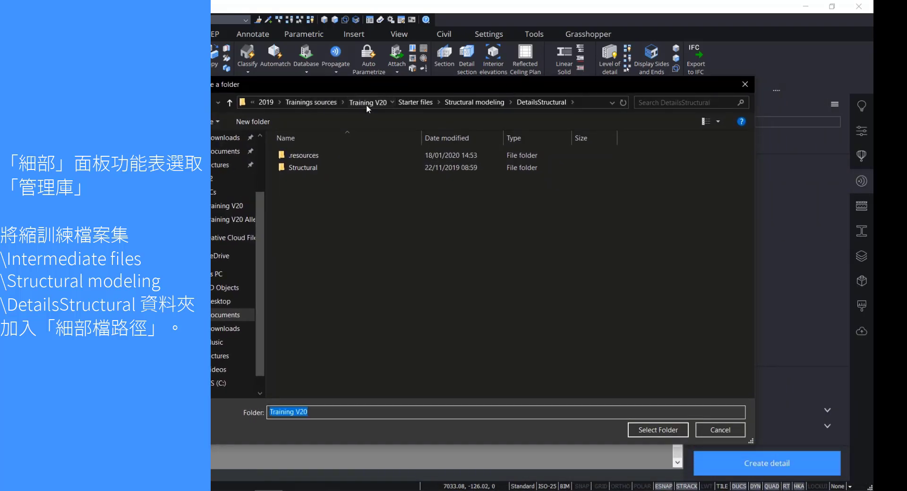
pyautogui.doubleClick(337, 169)
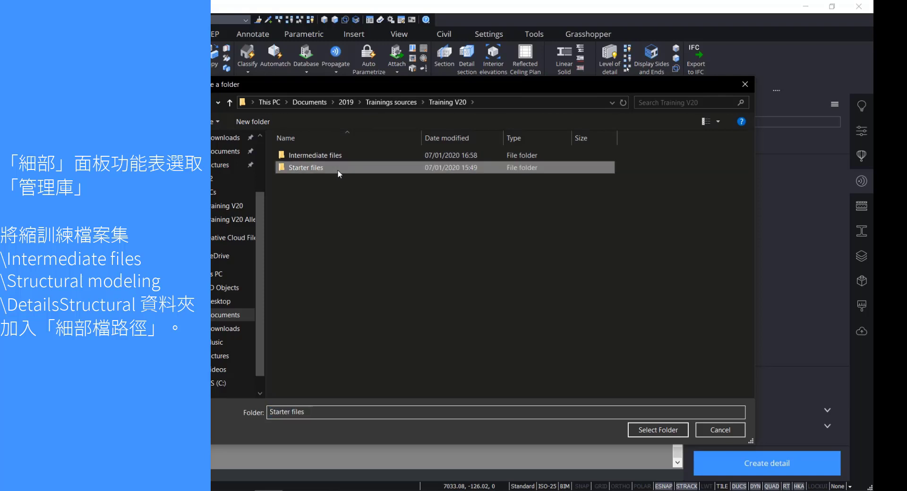
pyautogui.doubleClick(332, 278)
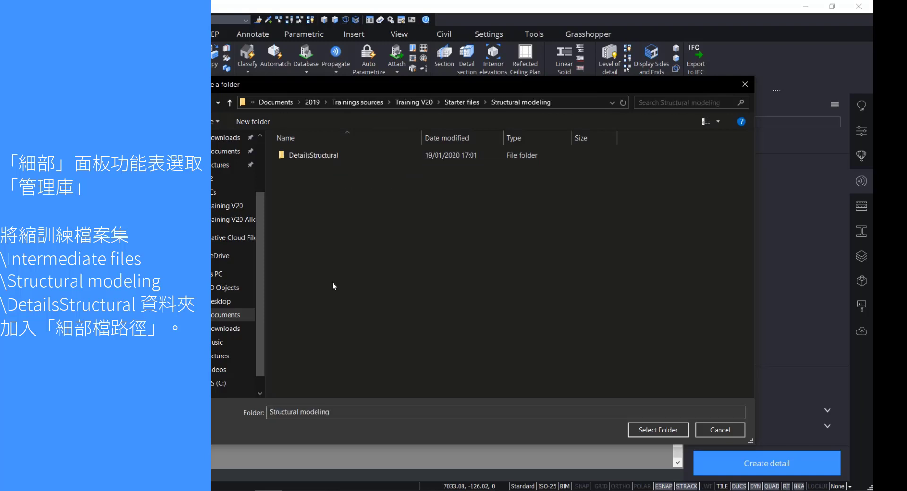
pyautogui.click(345, 158)
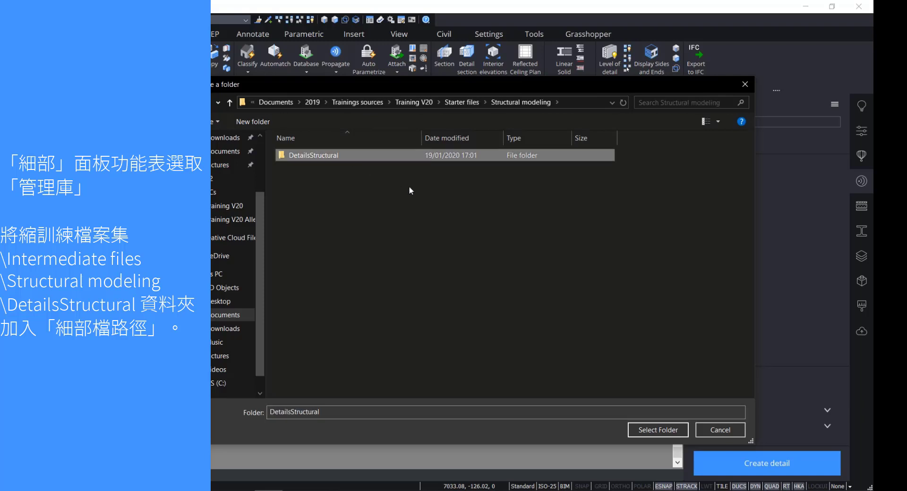
pyautogui.click(657, 430)
pyautogui.click(589, 310)
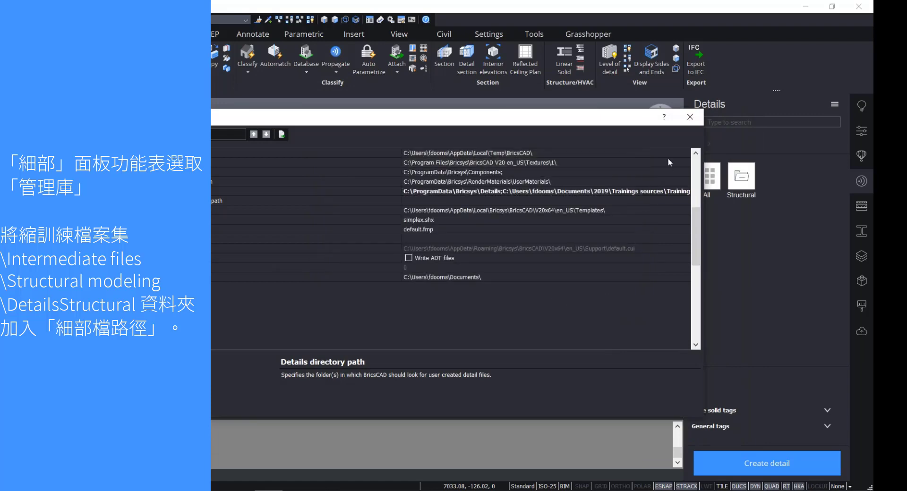
pyautogui.click(688, 119)
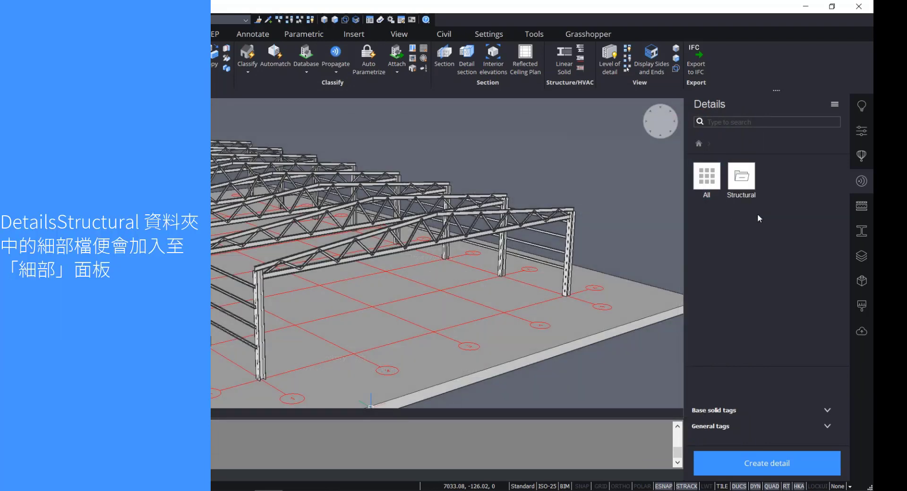
# Open the TrussConnection detail from the Structural category of the details library and propagate it to the hall model.
pyautogui.click(746, 185)
pyautogui.click(702, 142)
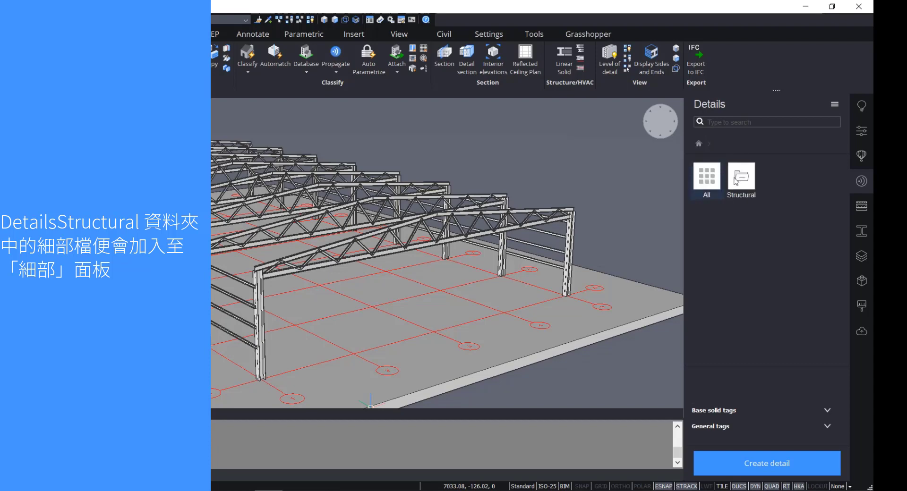
pyautogui.click(739, 180)
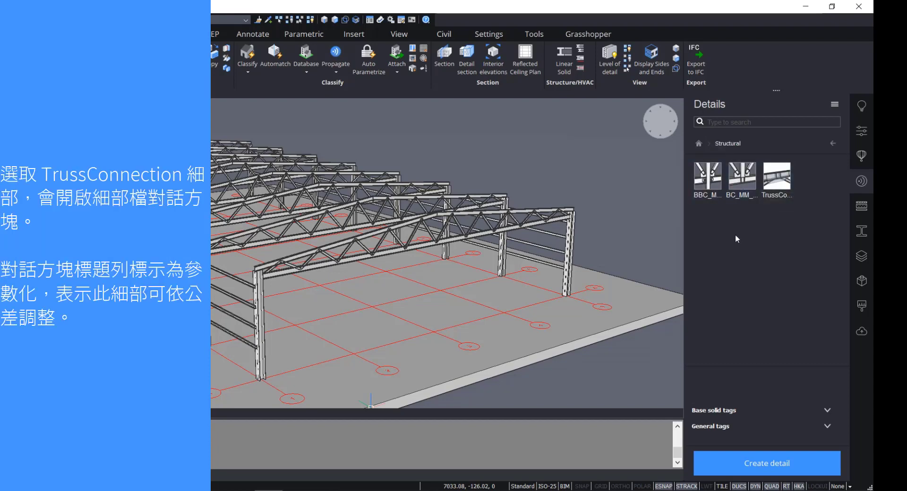
pyautogui.click(778, 176)
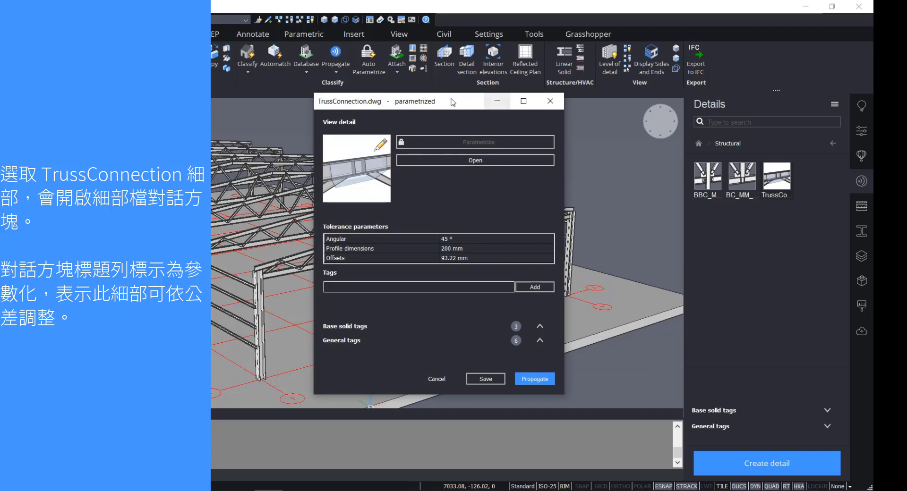
pyautogui.moveTo(453, 103); pyautogui.dragTo(451, 114)
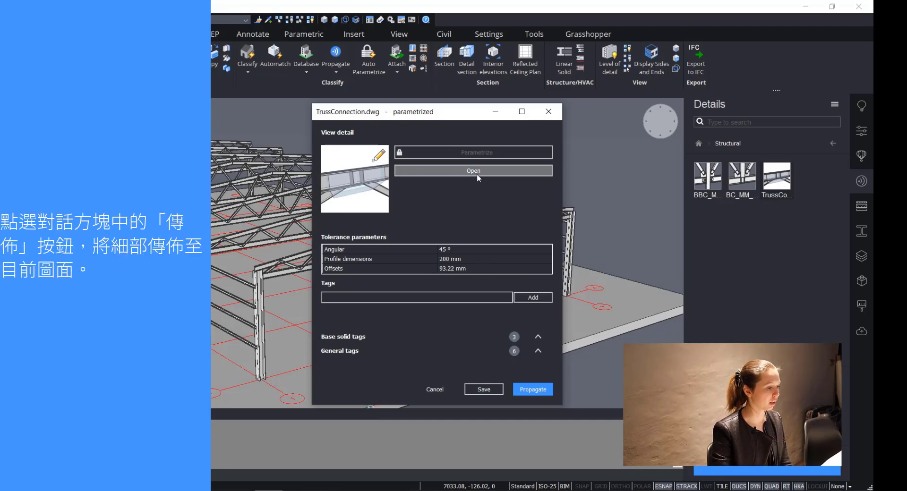
pyautogui.click(533, 390)
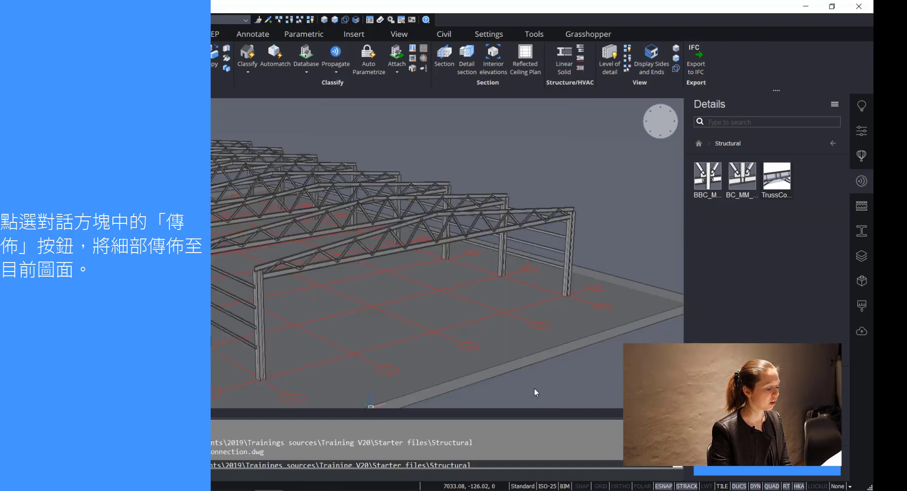
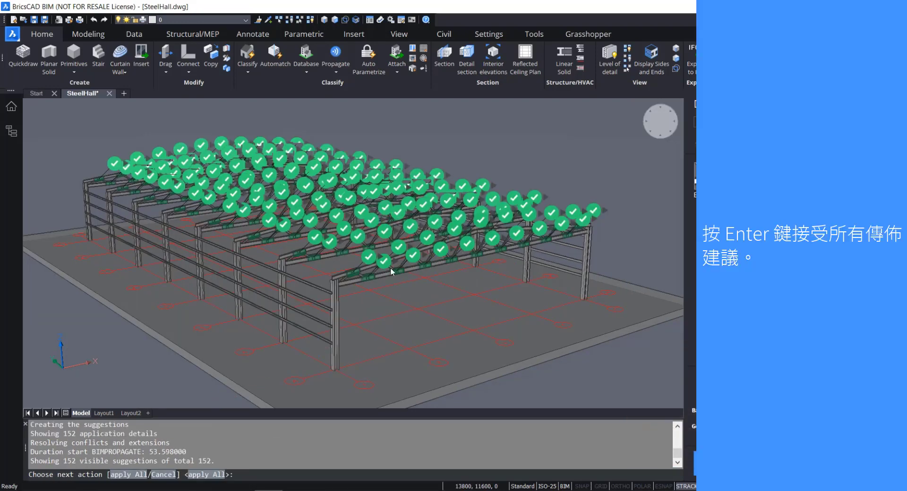
# Check the suggested truss connections along the hall's trusses and apply them all.
pyautogui.moveTo(413, 256)
pyautogui.scroll(5, 404, 260)
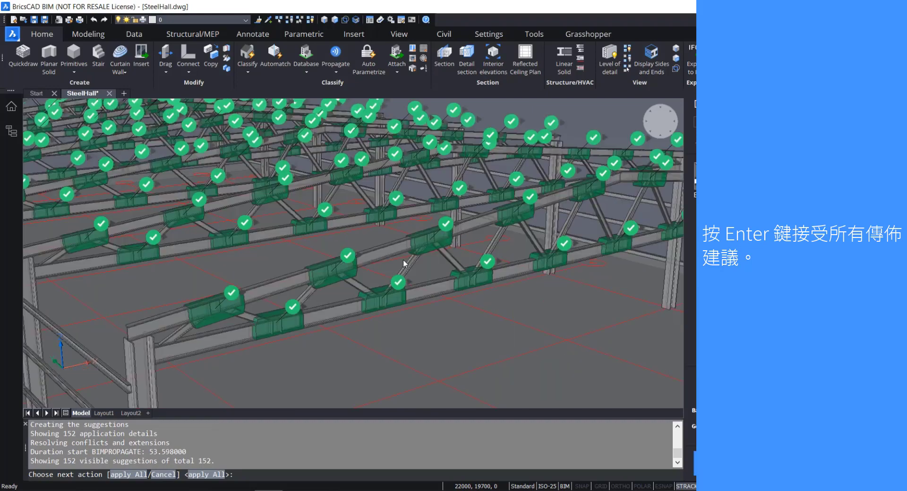
pyautogui.moveTo(345, 277)
pyautogui.keyDown('shift'); pyautogui.mouseDown(button='middle')
pyautogui.moveTo(368, 304)
pyautogui.moveTo(381, 297)
pyautogui.moveTo(386, 315)
pyautogui.moveTo(354, 216)
pyautogui.moveTo(357, 234)
pyautogui.moveTo(368, 222)
pyautogui.moveTo(362, 266)
pyautogui.mouseUp(button='middle'); pyautogui.keyUp('shift')
pyautogui.scroll(-3, 324, 279)
pyautogui.scroll(-5, 378, 297)
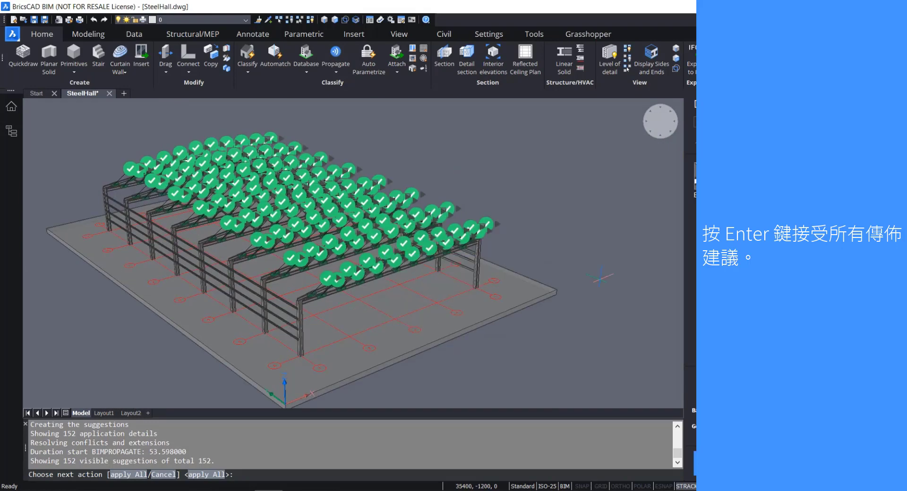
pyautogui.press('Return')
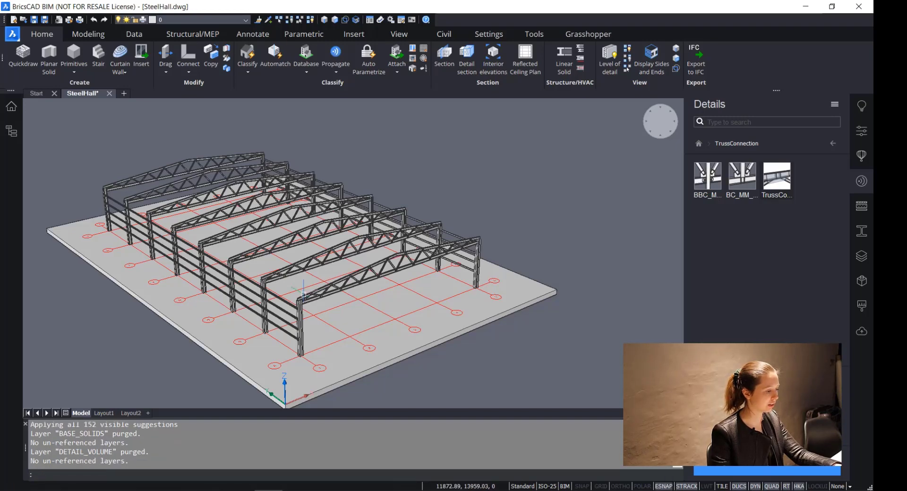
# Examine the stiffener plates at the upper and lower chord joints of the front truss and look over the whole hall.
pyautogui.scroll(8, 304, 293)
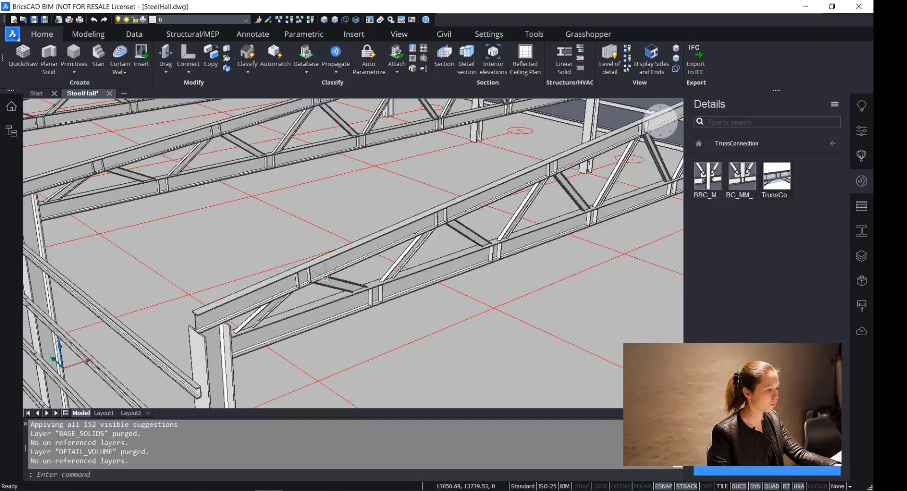
pyautogui.scroll(6, 315, 296)
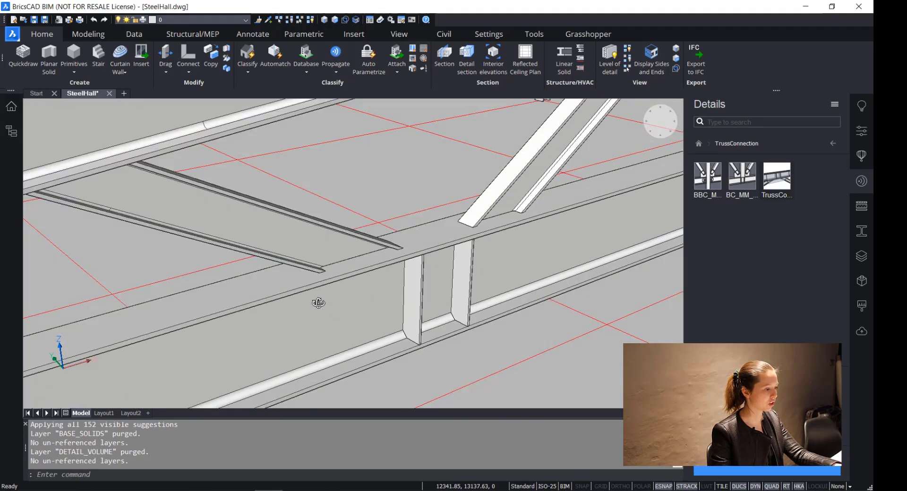
pyautogui.scroll(-8, 311, 296)
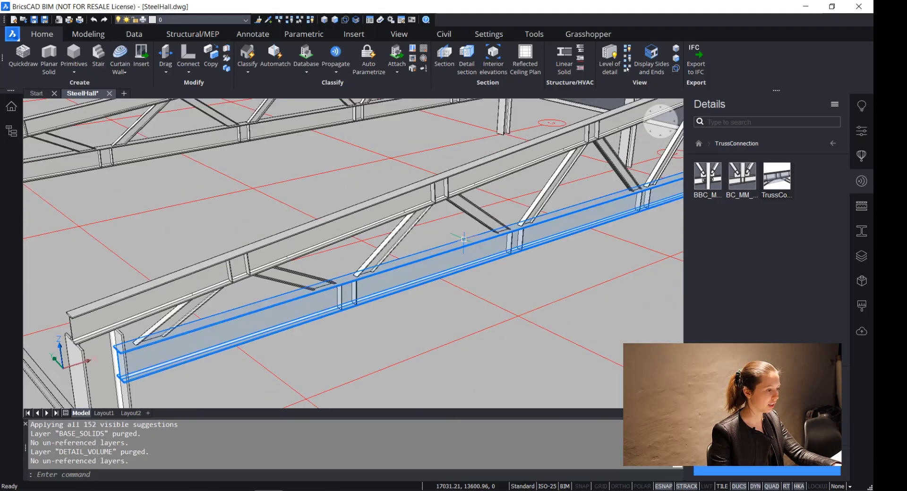
pyautogui.scroll(2, 441, 194)
pyautogui.scroll(10, 440, 194)
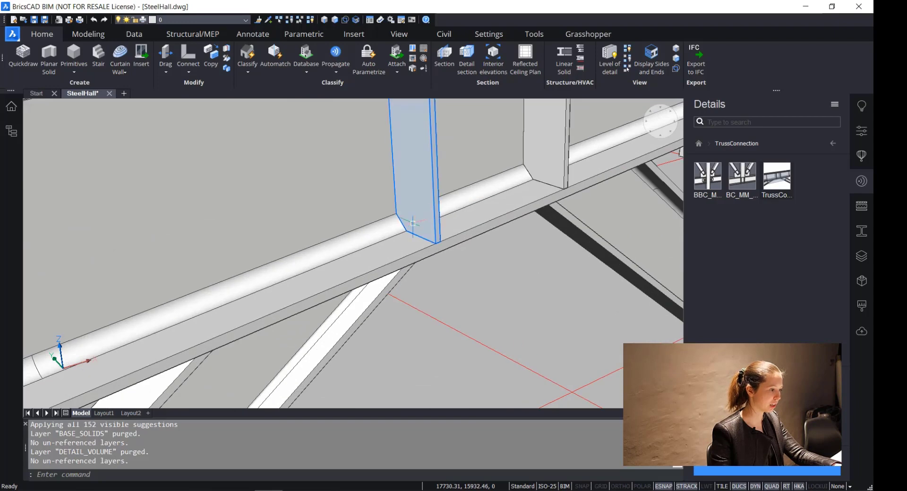
pyautogui.scroll(-10, 422, 240)
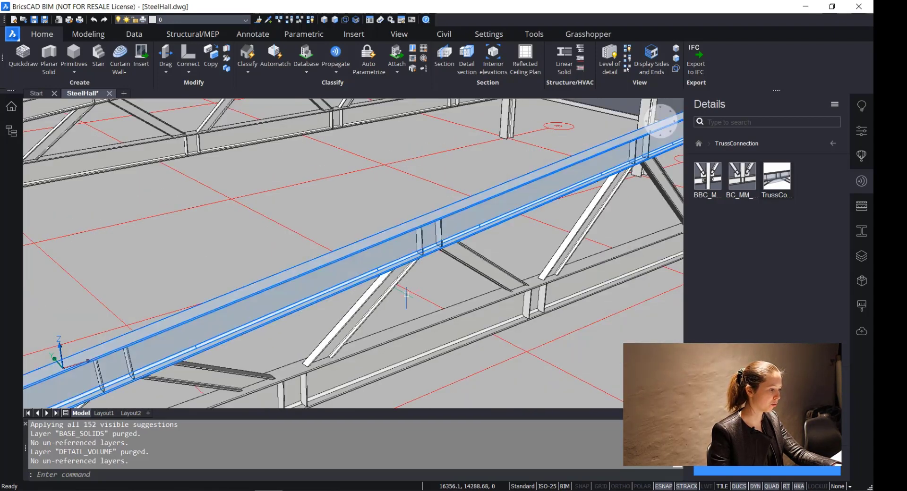
pyautogui.scroll(-3, 346, 400)
pyautogui.scroll(10, 376, 289)
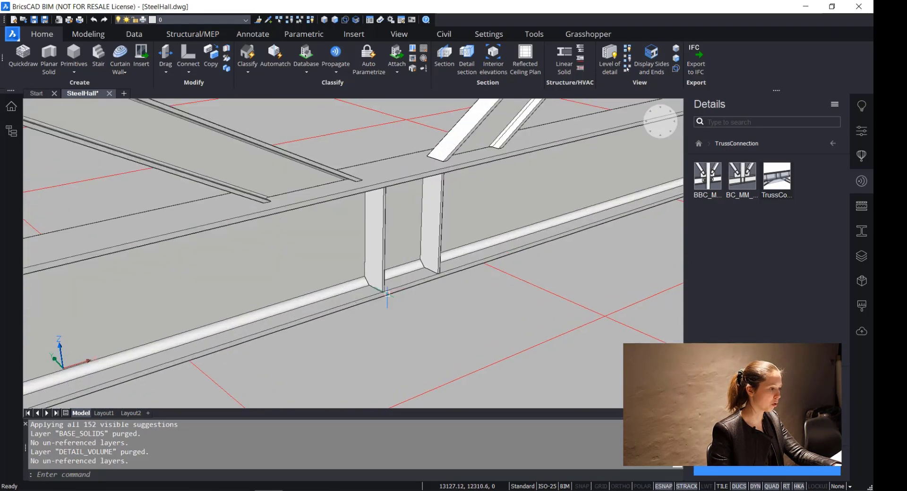
pyautogui.scroll(2, 376, 288)
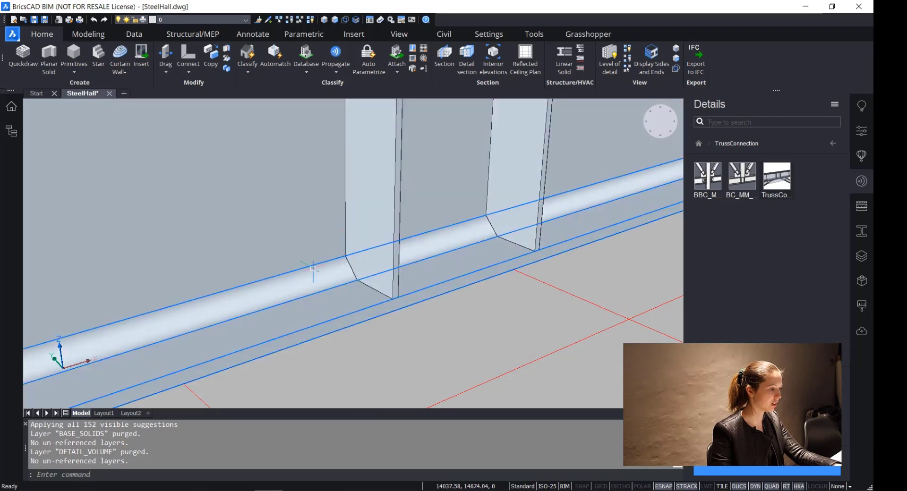
pyautogui.scroll(-12, 357, 245)
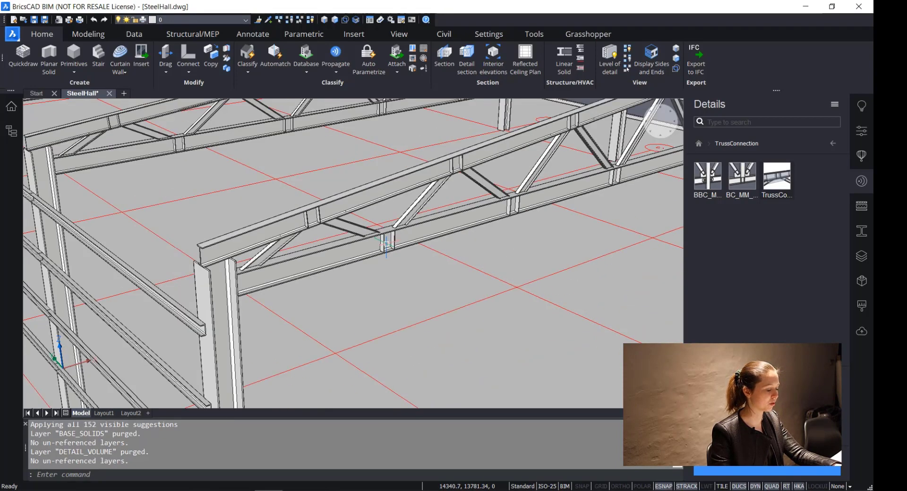
pyautogui.moveTo(377, 243)
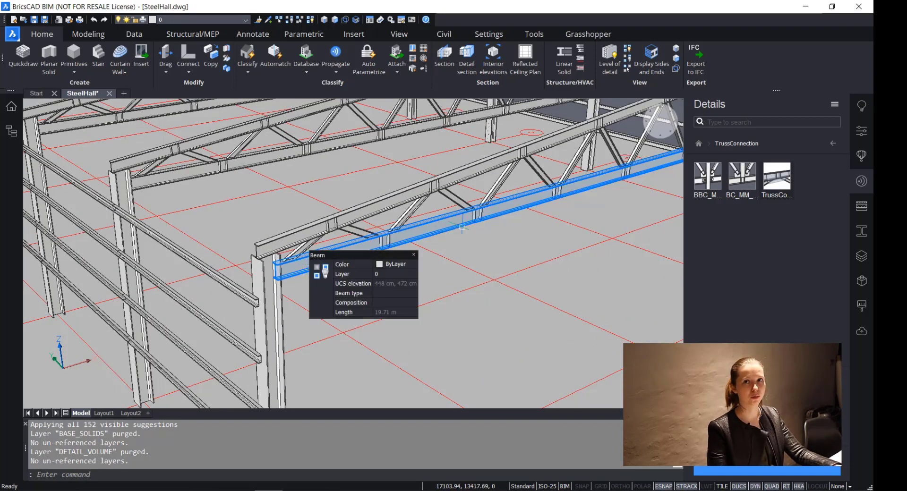
pyautogui.scroll(-8, 496, 141)
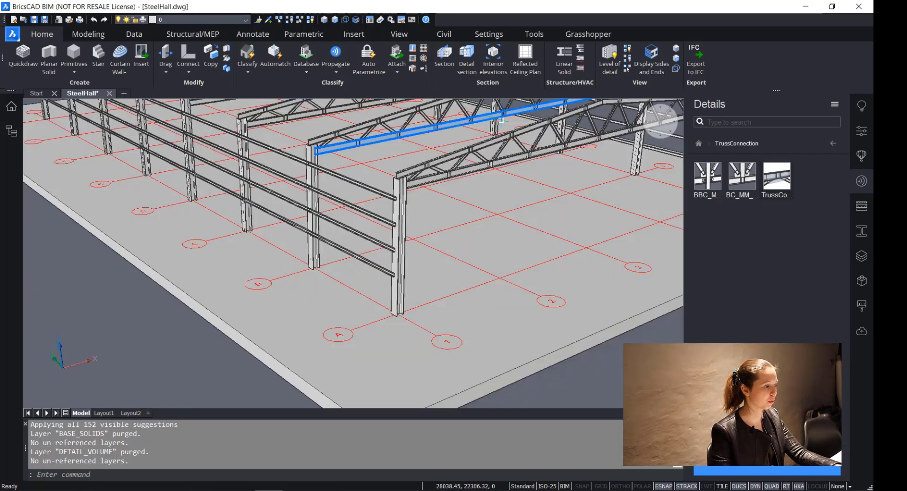
pyautogui.moveTo(497, 142); pyautogui.dragTo(466, 260, button='middle')
pyautogui.click(603, 135)
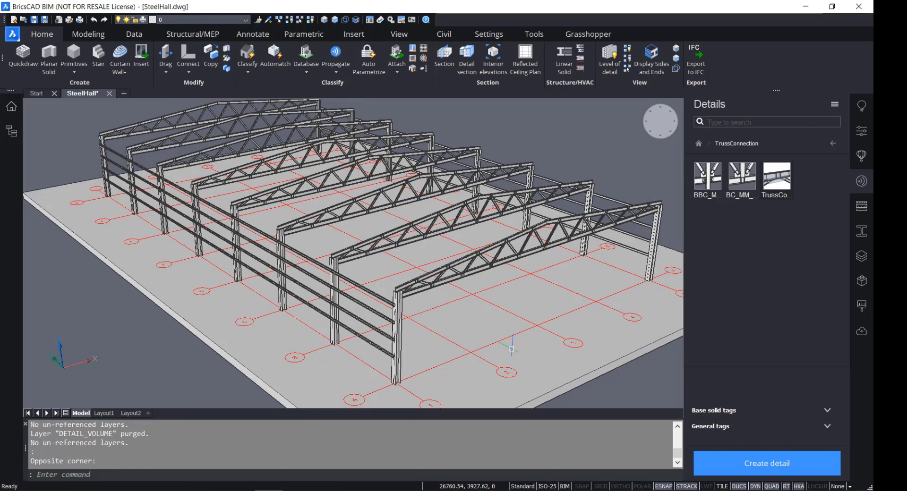
# Isolate the end column and the lower truss beam of the first bay from the rest of the hall.
pyautogui.moveTo(433, 312)
pyautogui.keyDown('shift'); pyautogui.mouseDown(button='middle')
pyautogui.moveTo(349, 318)
pyautogui.moveTo(255, 301)
pyautogui.mouseUp(button='middle'); pyautogui.keyUp('shift')
pyautogui.scroll(5, 255, 301)
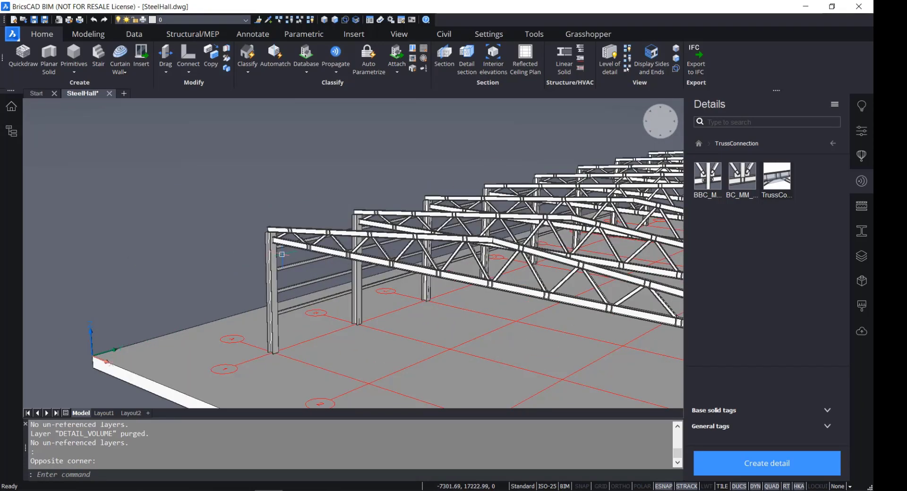
pyautogui.scroll(2, 237, 227)
pyautogui.click(247, 229)
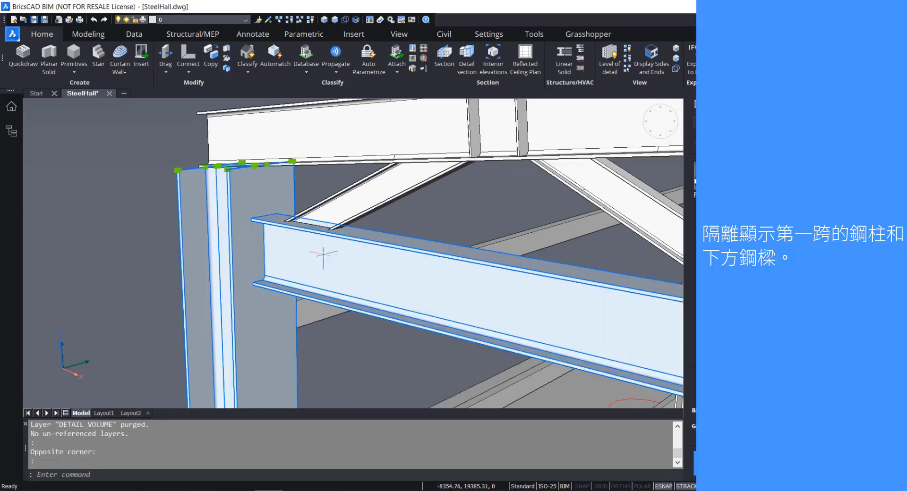
pyautogui.click(319, 257)
pyautogui.moveTo(169, 265)
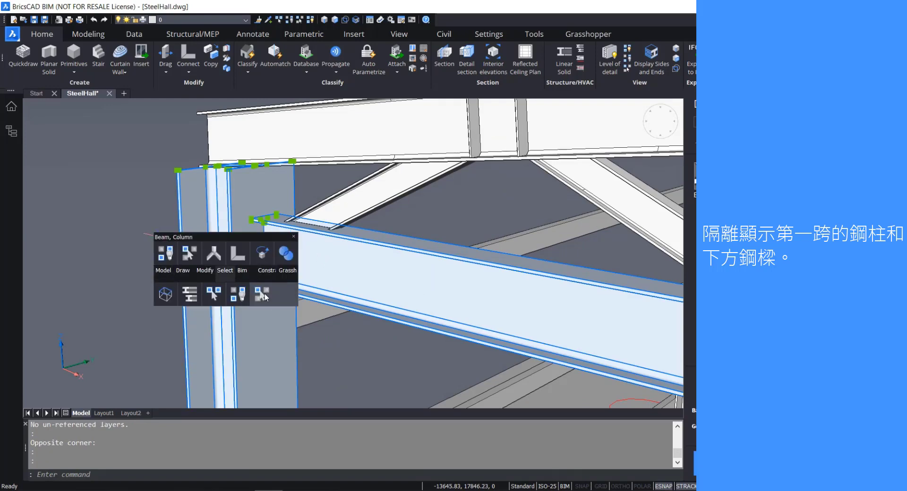
pyautogui.click(264, 294)
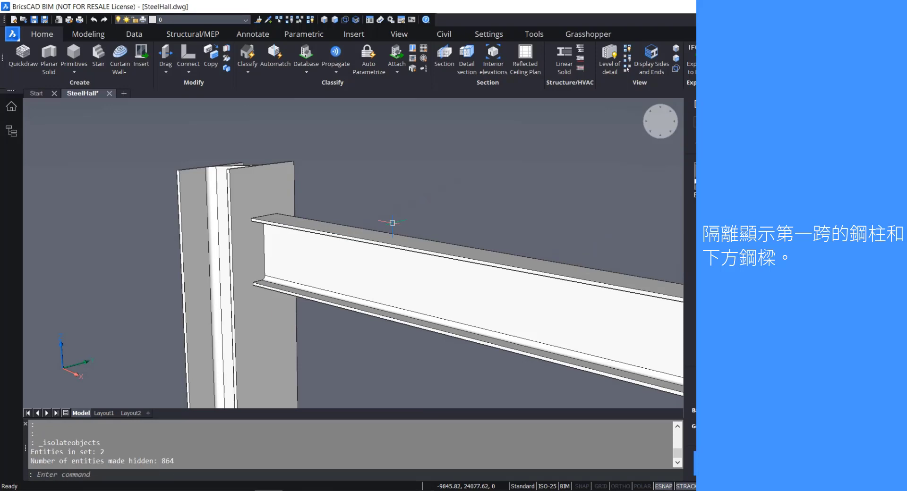
# Draw a 10 mm thick box plate on the column flange face, spanning the beam end from its upper flange corner to the opposite lower corner.
pyautogui.keyDown('shift'); pyautogui.moveTo(391, 219); pyautogui.dragTo(354, 263, button='middle'); pyautogui.keyUp('shift')
pyautogui.scroll(2, 355, 255)
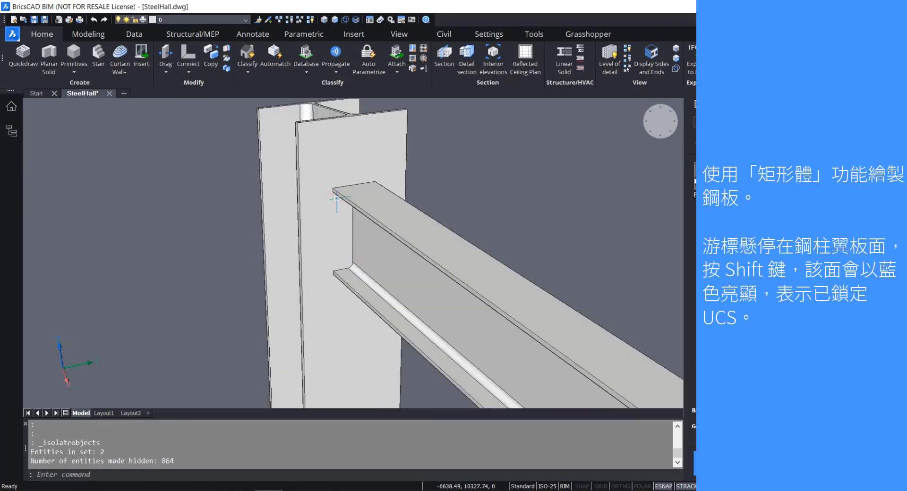
pyautogui.moveTo(440, 315)
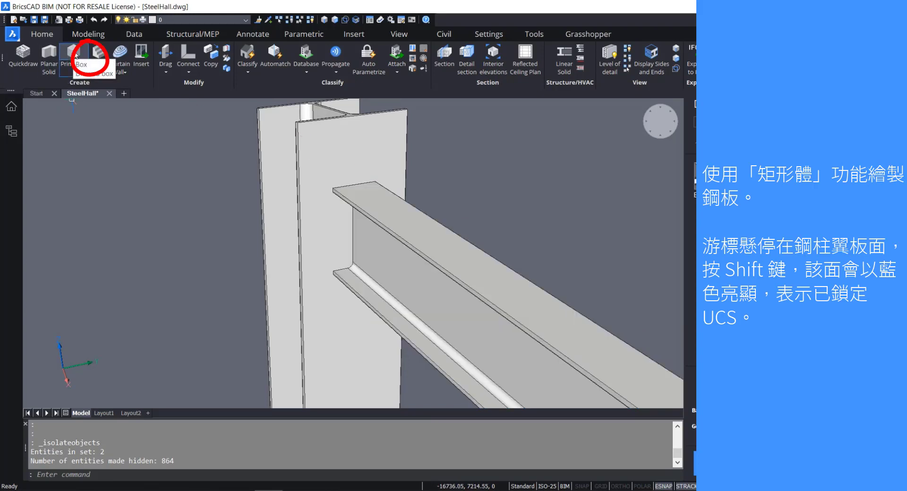
pyautogui.click(74, 53)
pyautogui.scroll(2, 327, 154)
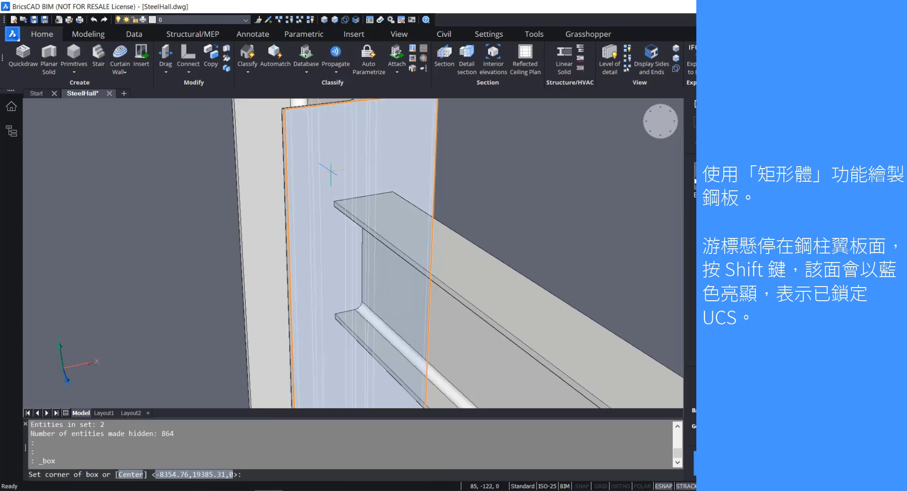
pyautogui.press('shift')
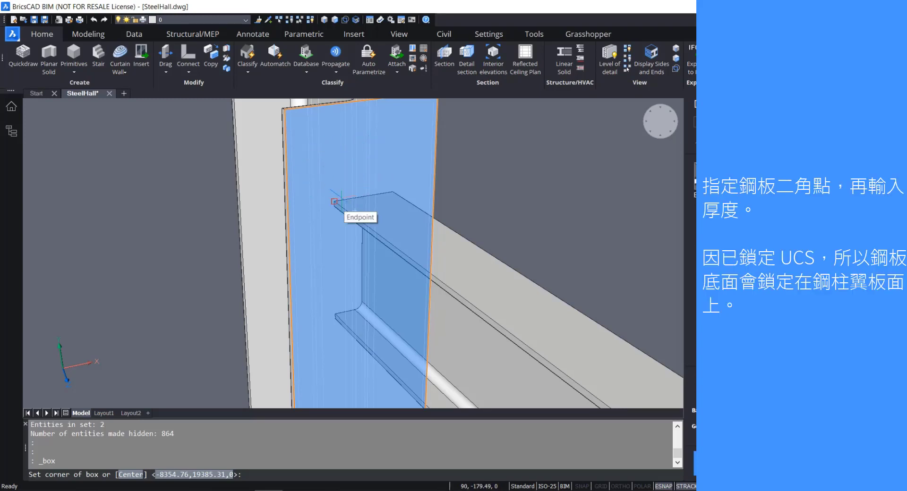
pyautogui.click(334, 202)
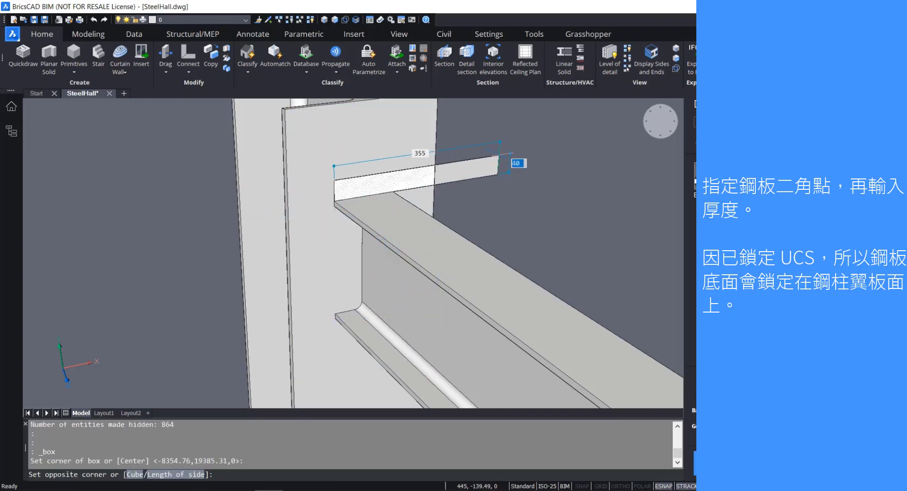
pyautogui.keyDown('shift'); pyautogui.moveTo(473, 253); pyautogui.dragTo(317, 251, button='middle'); pyautogui.keyUp('shift')
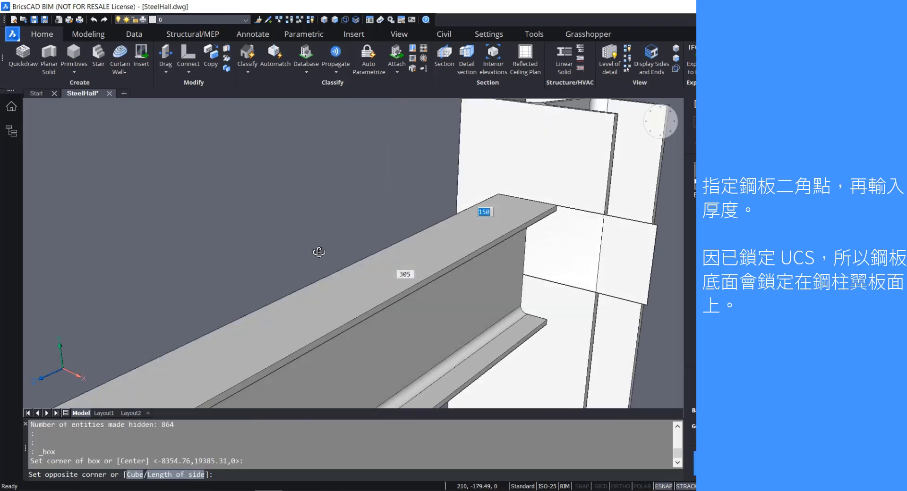
pyautogui.click(545, 329)
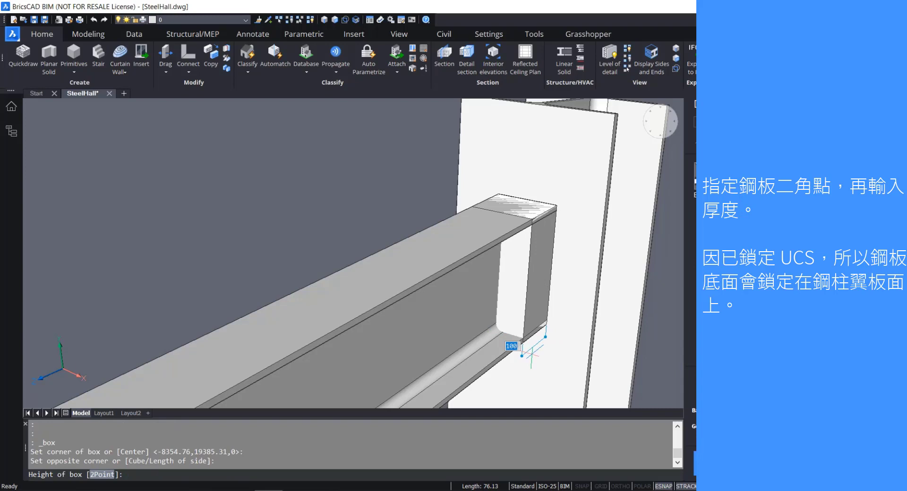
pyautogui.write('1')
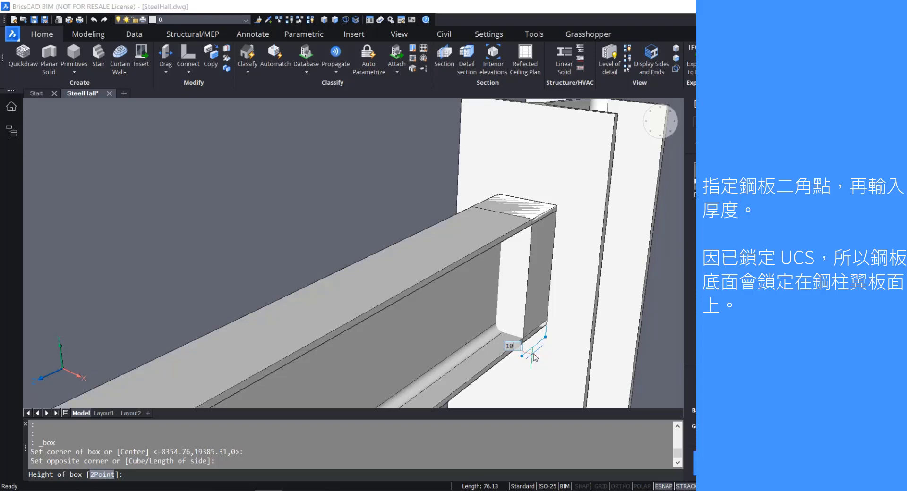
pyautogui.write('0')
pyautogui.press('Return')
# Push/pull one narrow vertical side face of the end plate outward by 20 mm.
pyautogui.scroll(2, 555, 299)
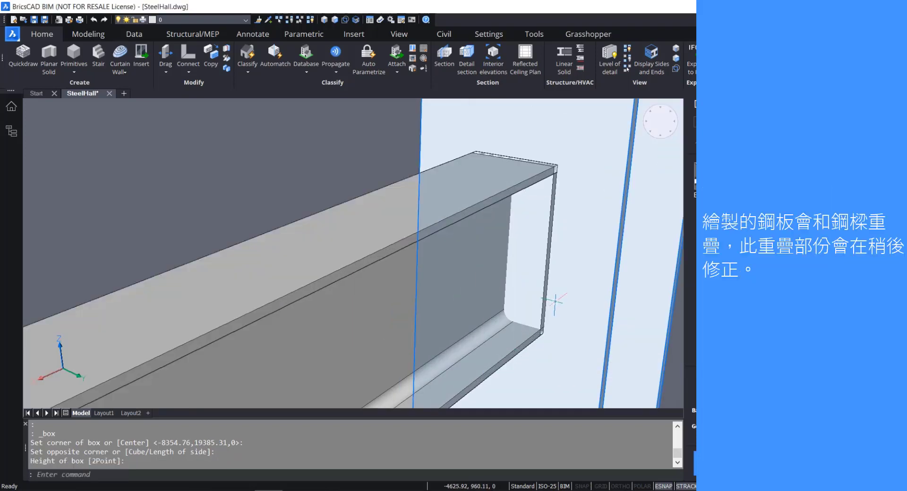
pyautogui.scroll(4, 555, 300)
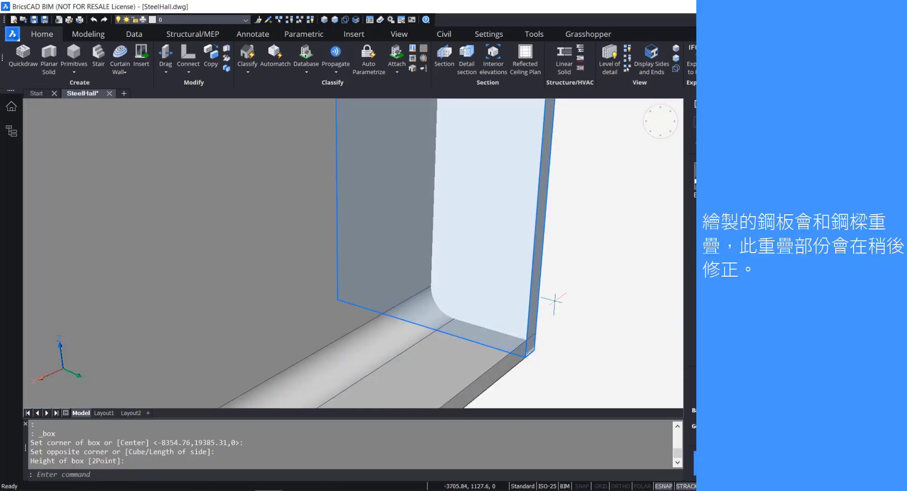
pyautogui.scroll(-5, 555, 300)
pyautogui.moveTo(547, 298); pyautogui.dragTo(476, 325, button='middle')
pyautogui.scroll(2, 468, 284)
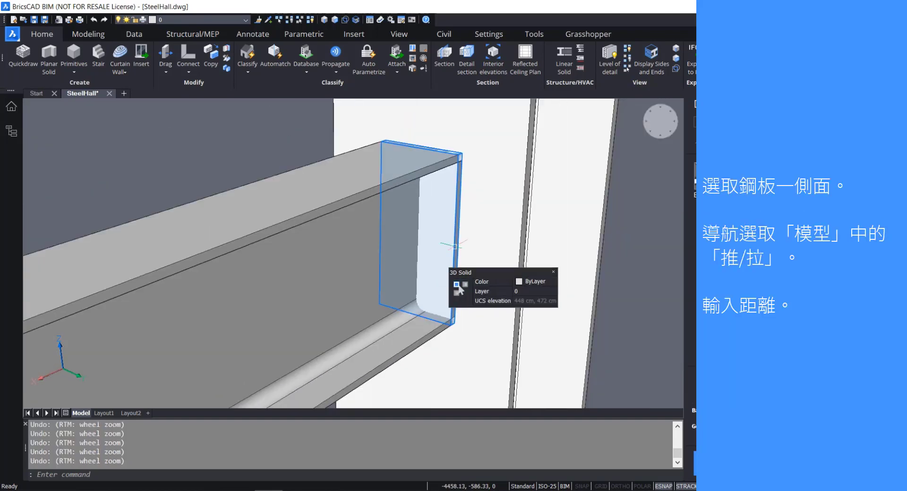
pyautogui.scroll(3, 455, 246)
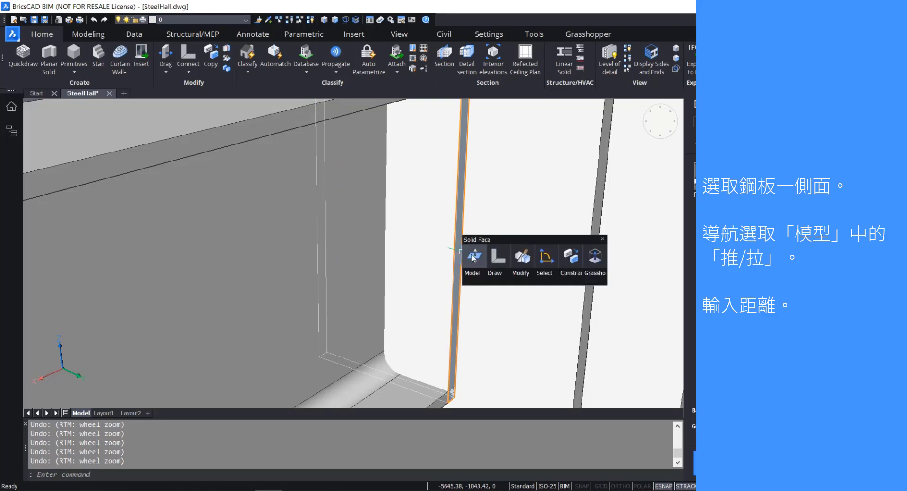
pyautogui.click(474, 256)
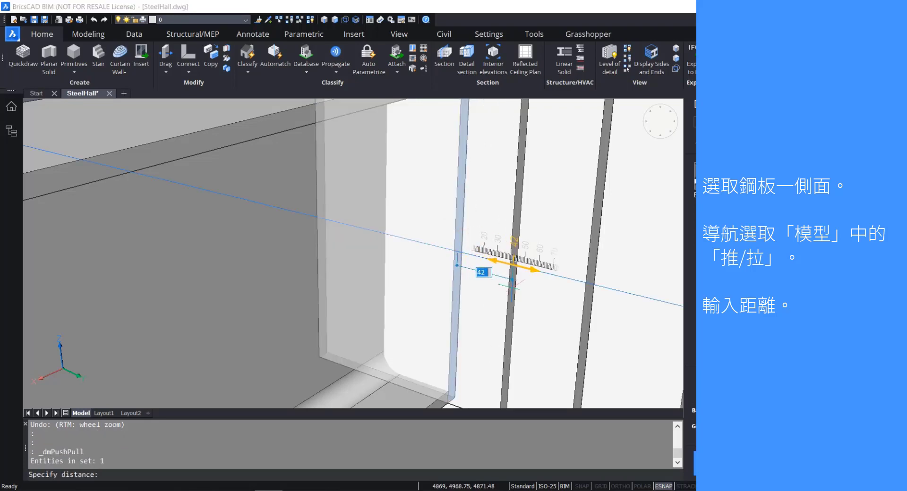
pyautogui.write('2')
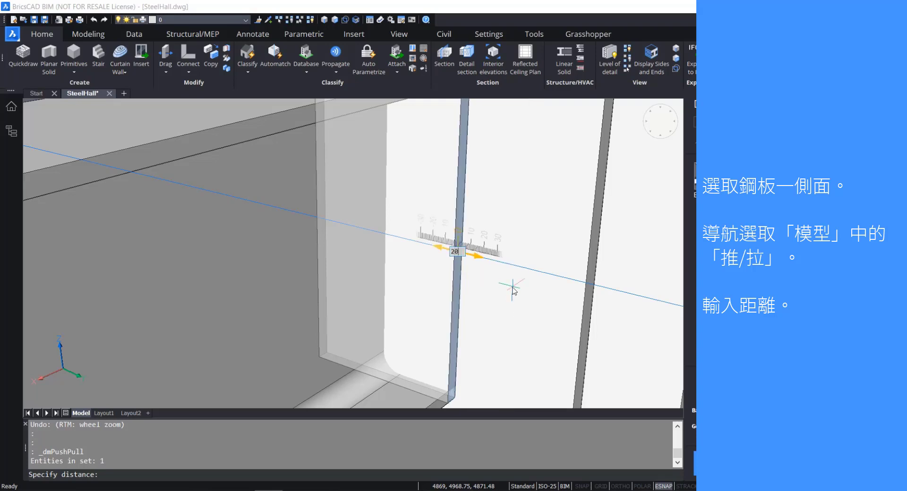
pyautogui.press('Return')
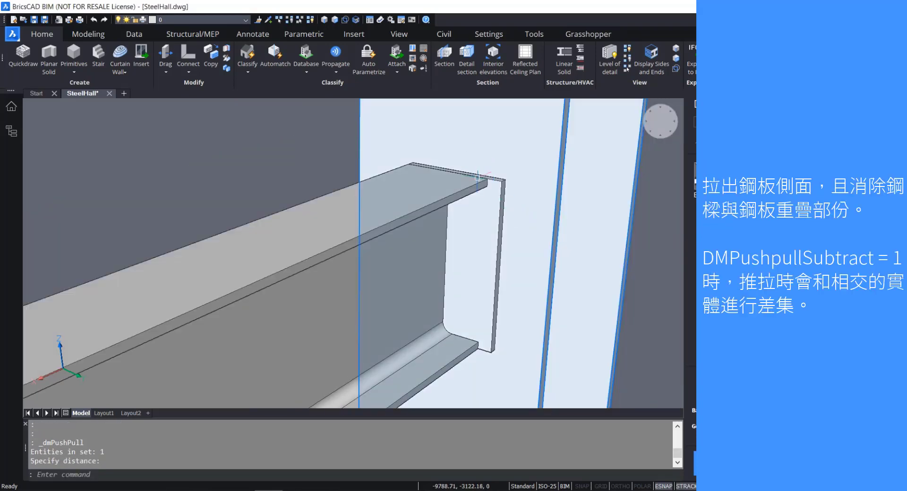
# Push/pull the end plate's opposite vertical side face outward beyond the beam flange.
pyautogui.keyDown('shift'); pyautogui.moveTo(479, 214); pyautogui.dragTo(475, 242, button='middle'); pyautogui.keyUp('shift')
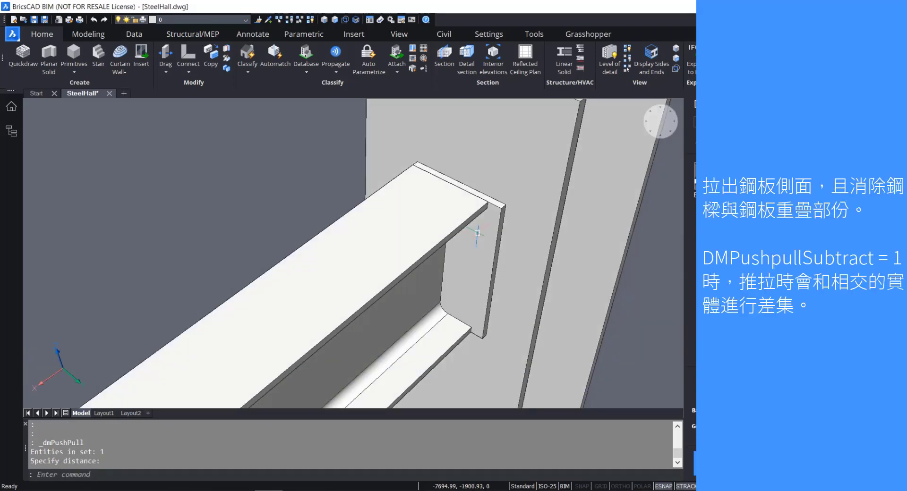
pyautogui.scroll(4, 501, 186)
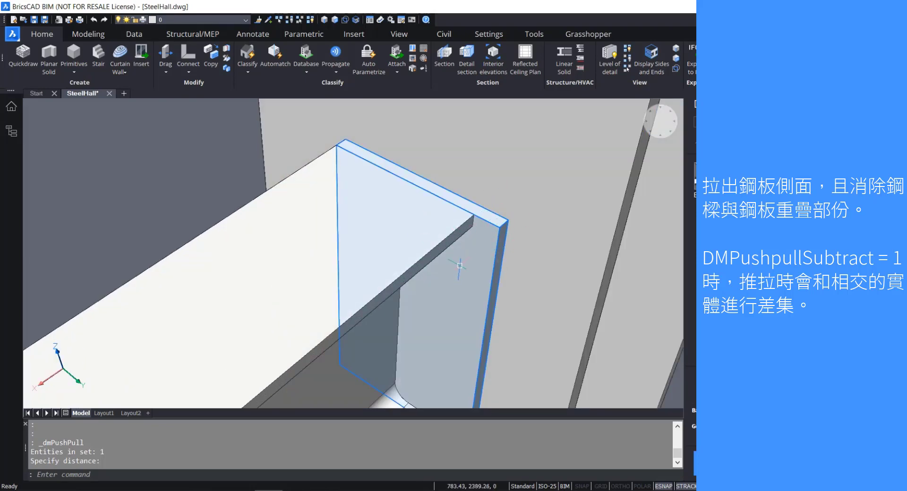
pyautogui.scroll(-2, 458, 264)
pyautogui.keyDown('shift'); pyautogui.moveTo(389, 277); pyautogui.dragTo(331, 250, button='middle'); pyautogui.keyUp('shift')
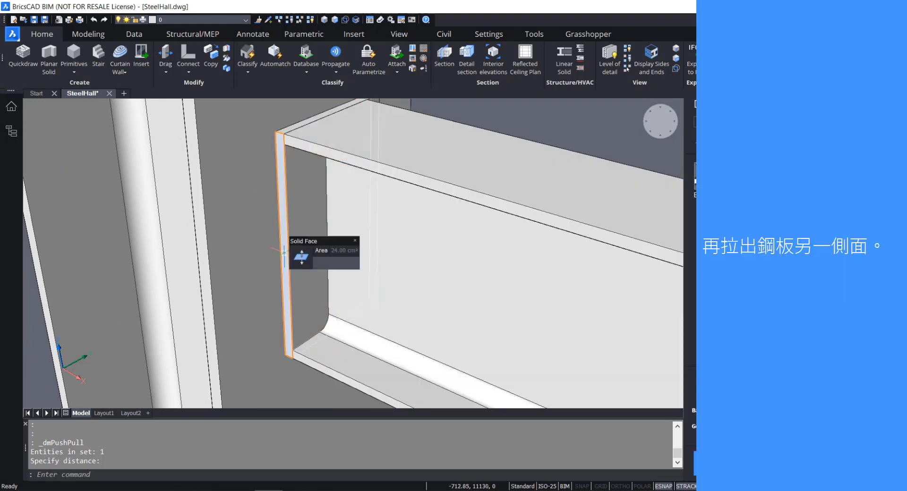
pyautogui.click(300, 258)
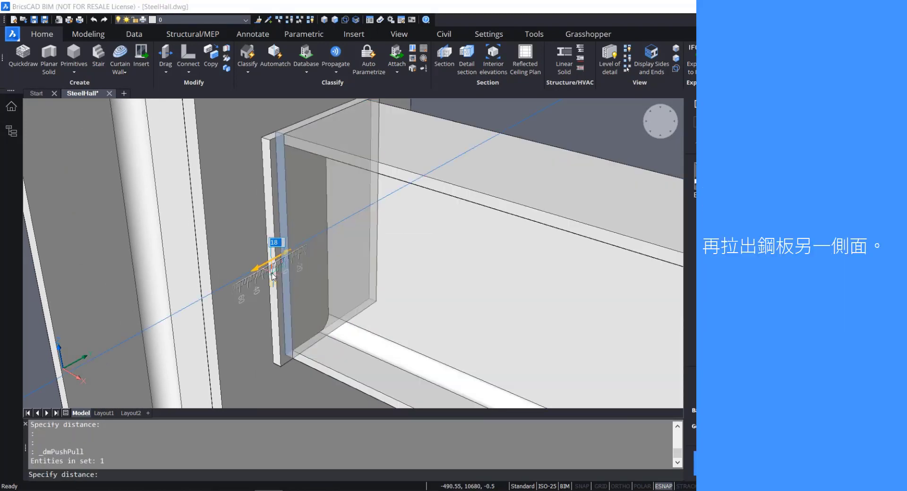
pyautogui.press('Return')
pyautogui.press('Escape')
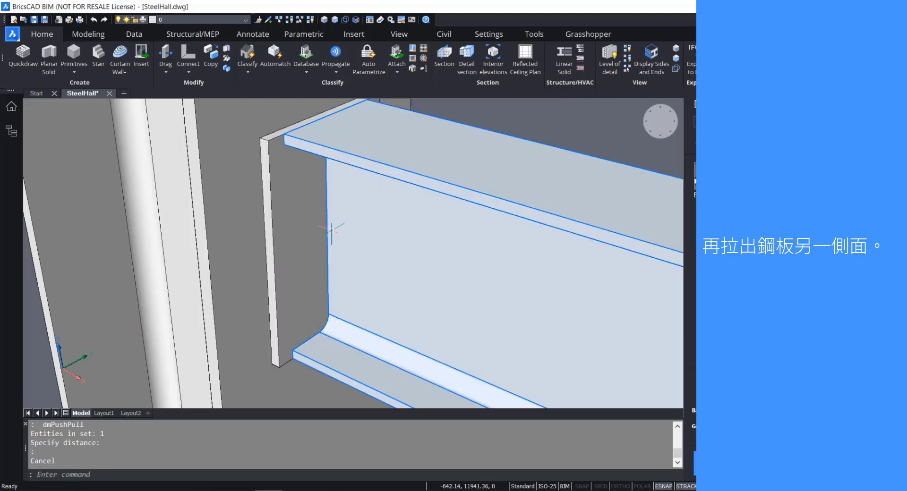
pyautogui.scroll(-2, 335, 233)
pyautogui.keyDown('shift'); pyautogui.moveTo(339, 228); pyautogui.dragTo(208, 240, button='middle'); pyautogui.keyUp('shift')
pyautogui.scroll(-3, 427, 241)
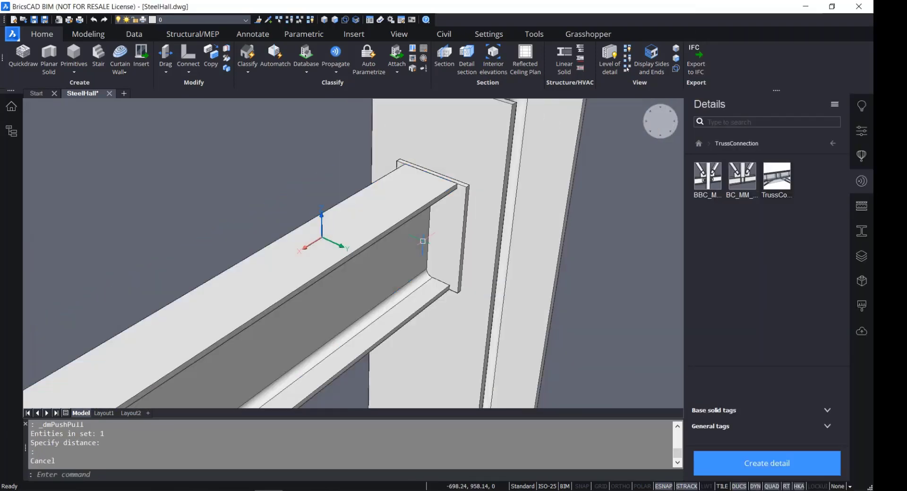
# Check the enabled component libraries and open the ISO hex head bolts among the standard parts.
pyautogui.scroll(3, 429, 242)
pyautogui.keyDown('shift'); pyautogui.moveTo(431, 239); pyautogui.dragTo(416, 254, button='middle'); pyautogui.keyUp('shift')
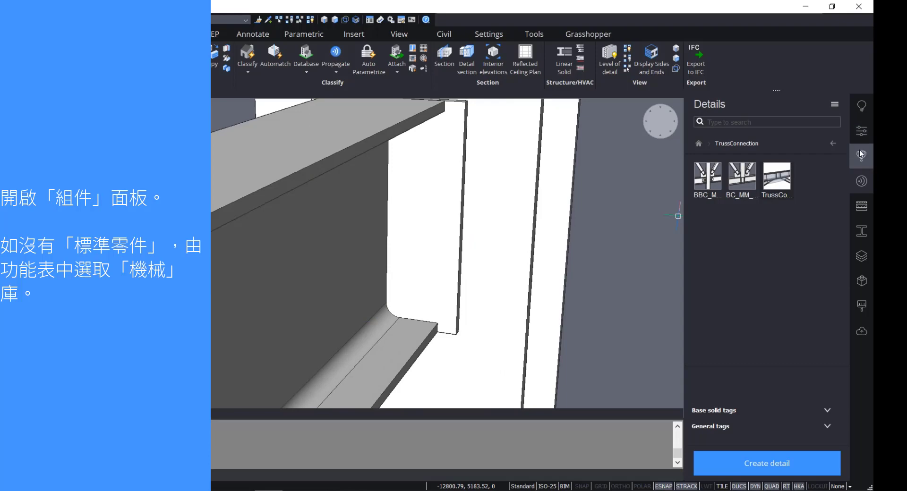
pyautogui.click(860, 154)
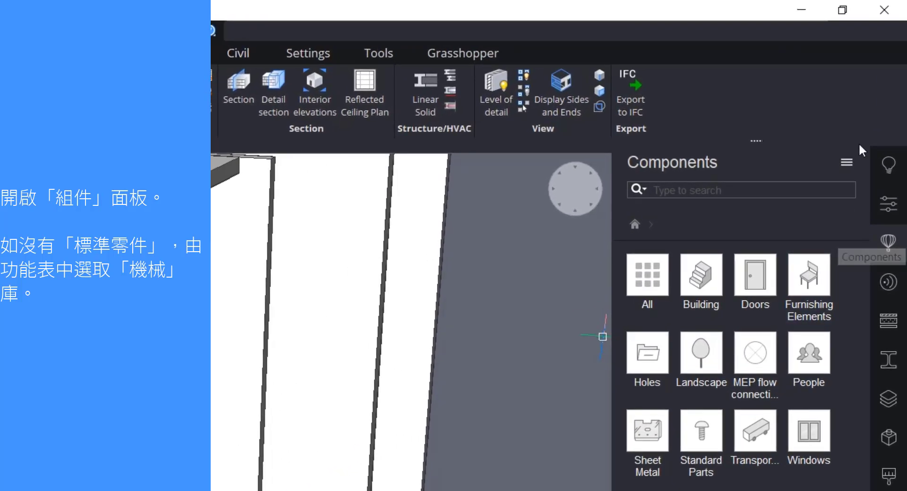
pyautogui.click(846, 162)
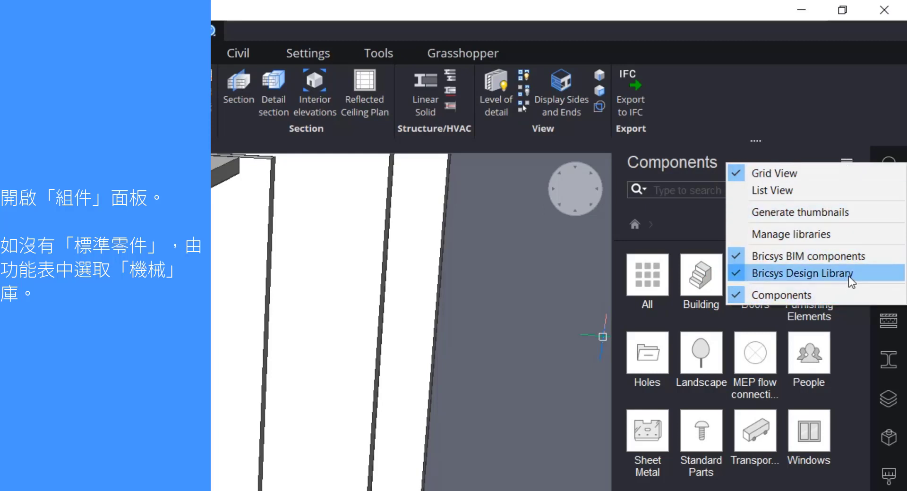
pyautogui.click(746, 483)
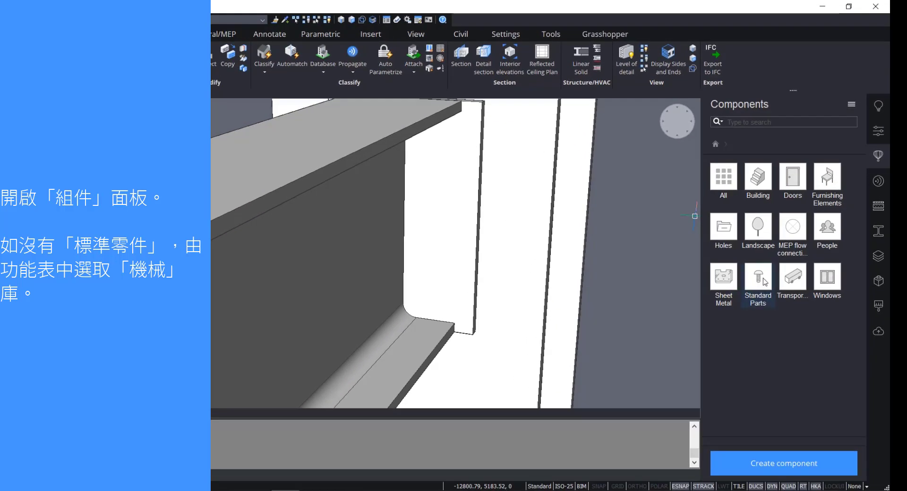
pyautogui.click(764, 282)
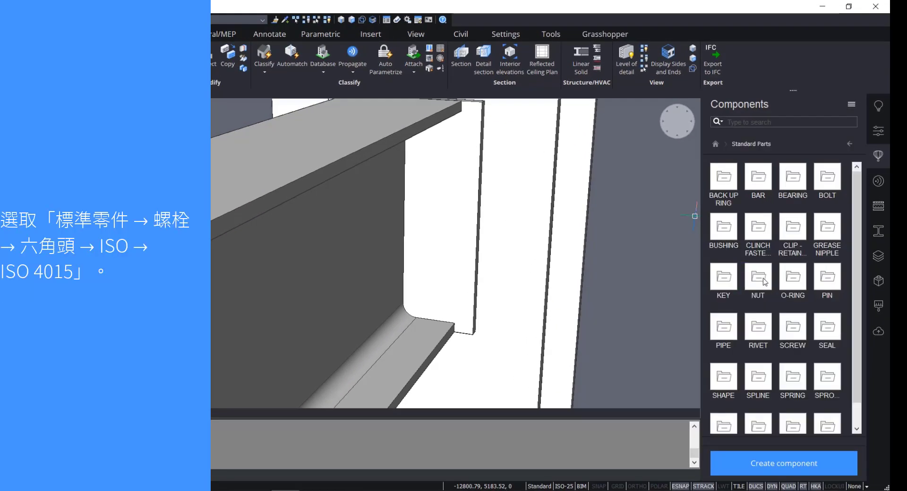
pyautogui.click(827, 180)
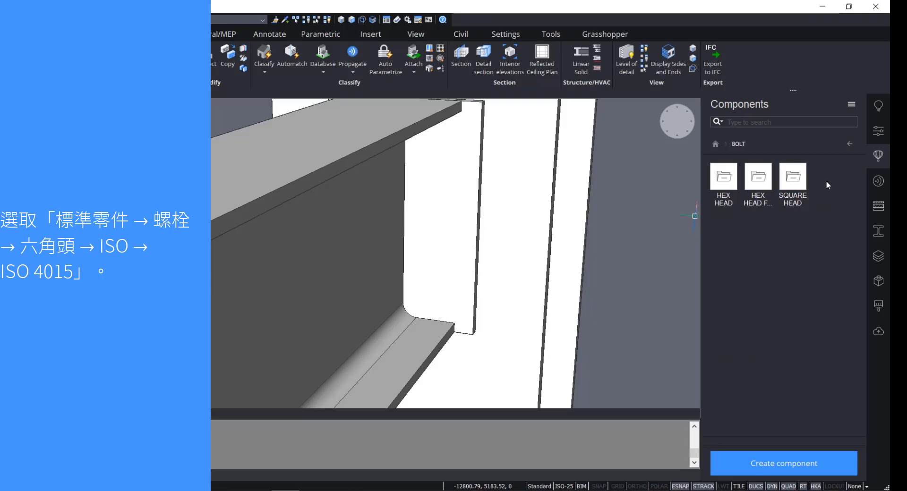
pyautogui.click(727, 185)
pyautogui.click(802, 185)
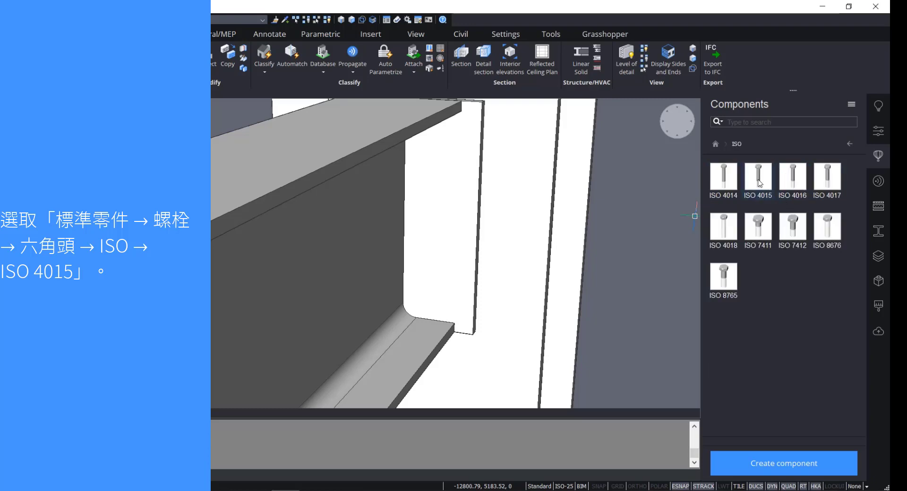
# Insert an ISO 4015 bolt on the end plate, 30 mm from its side edge and 55 mm from its upper edge.
pyautogui.moveTo(759, 183); pyautogui.dragTo(626, 213)
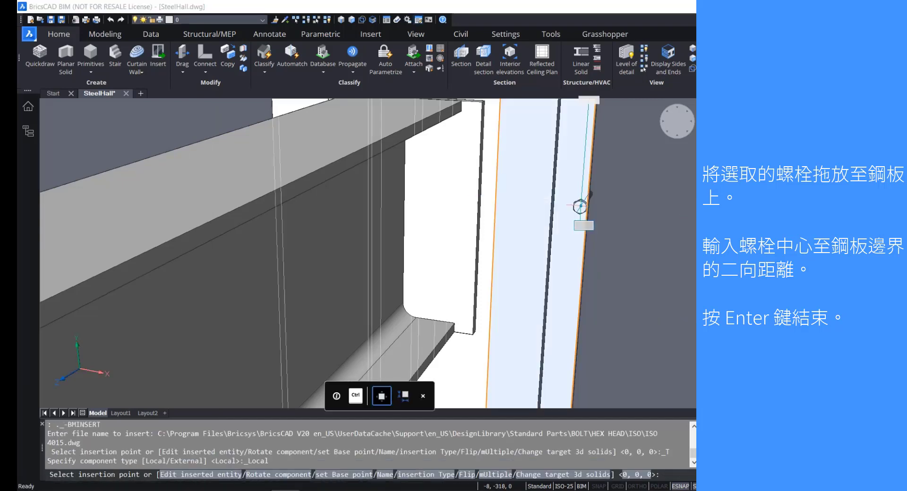
pyautogui.scroll(1, 438, 167)
pyautogui.scroll(-2, 438, 167)
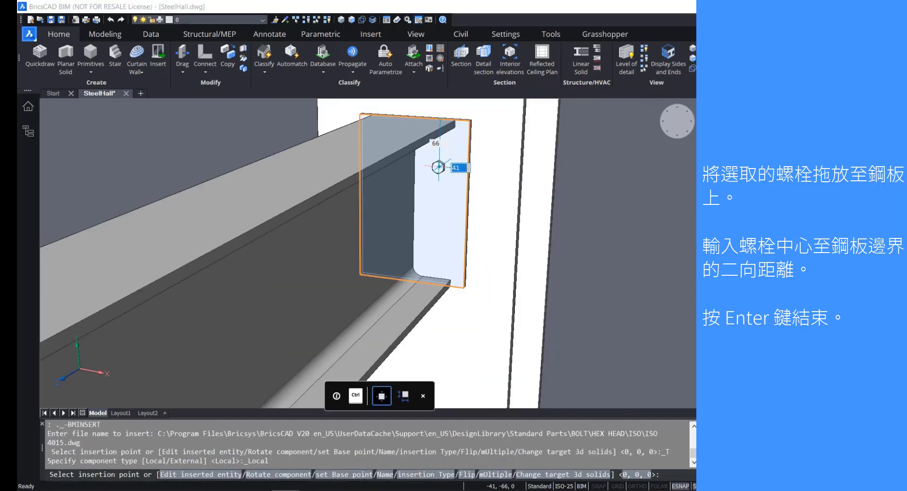
pyautogui.moveTo(439, 167); pyautogui.dragTo(428, 207, button='middle')
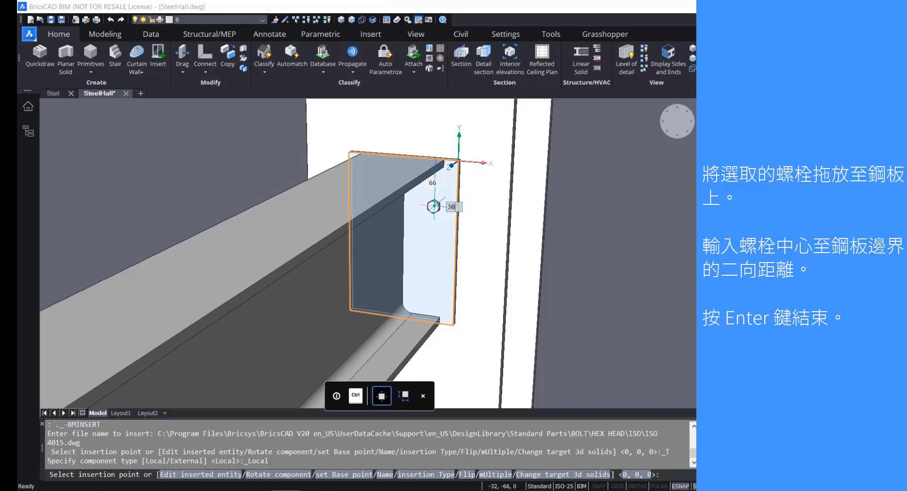
pyautogui.press('Tab')
pyautogui.write('55')
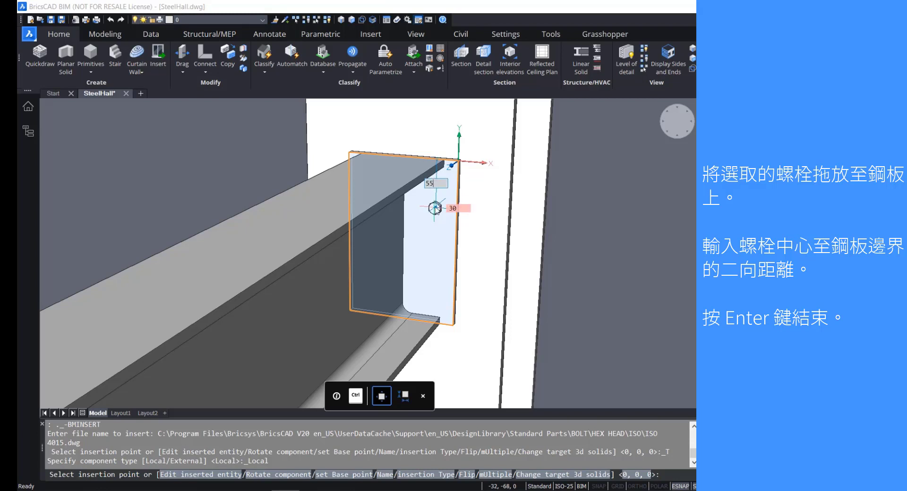
pyautogui.press('Tab')
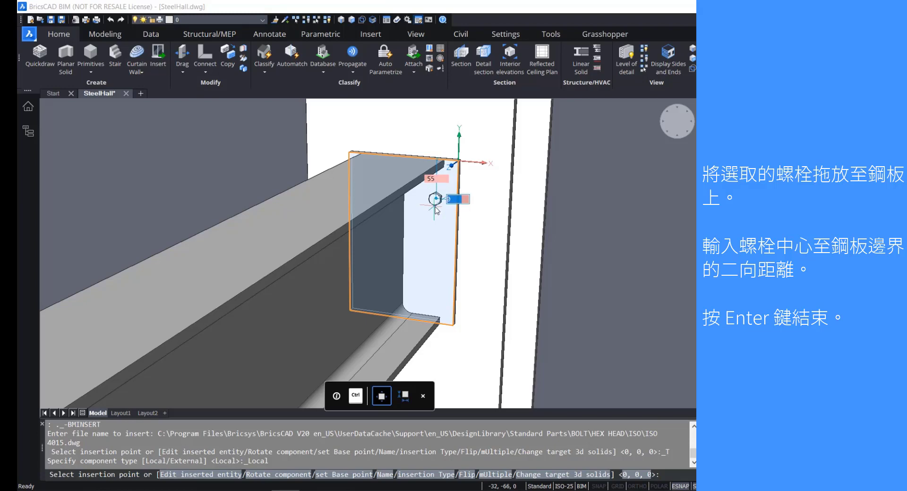
pyautogui.press('Return')
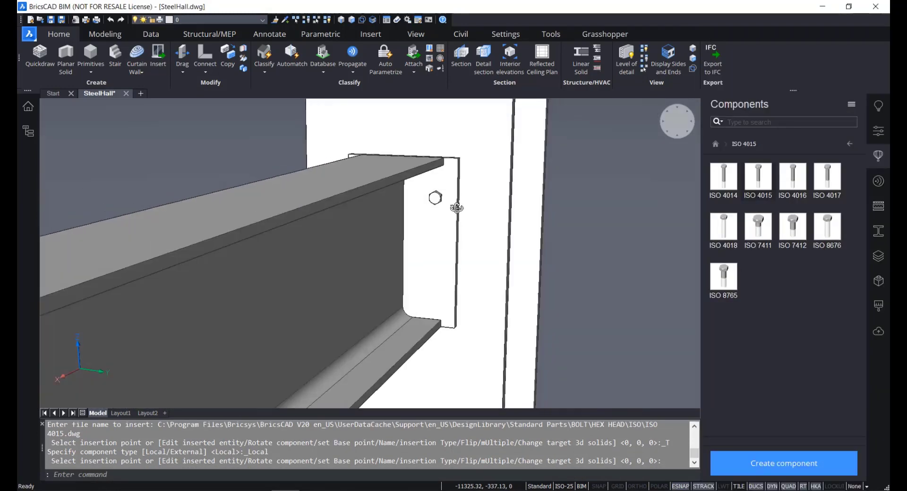
pyautogui.keyDown('shift'); pyautogui.moveTo(457, 208); pyautogui.dragTo(405, 218, button='middle'); pyautogui.keyUp('shift')
pyautogui.scroll(3, 432, 194)
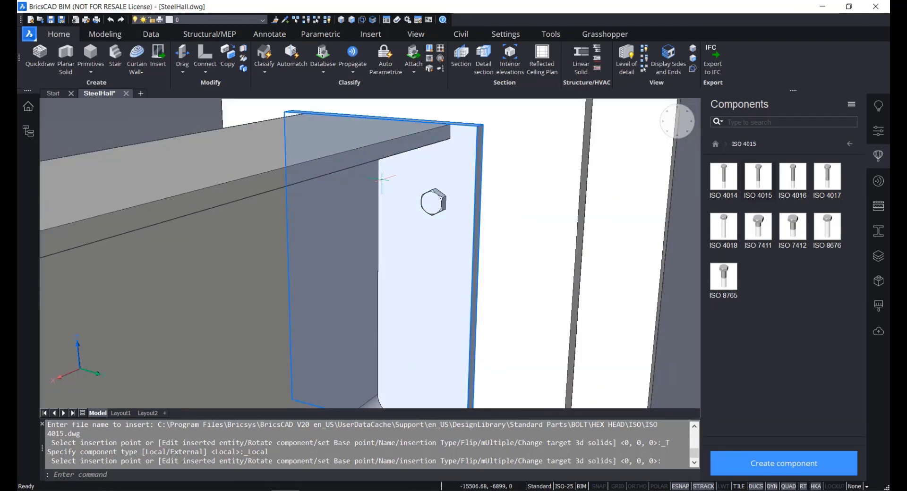
# Start propagating the ISO 4015 bolt as a detail, with the end plate as the base solid.
pyautogui.scroll(-2, 382, 180)
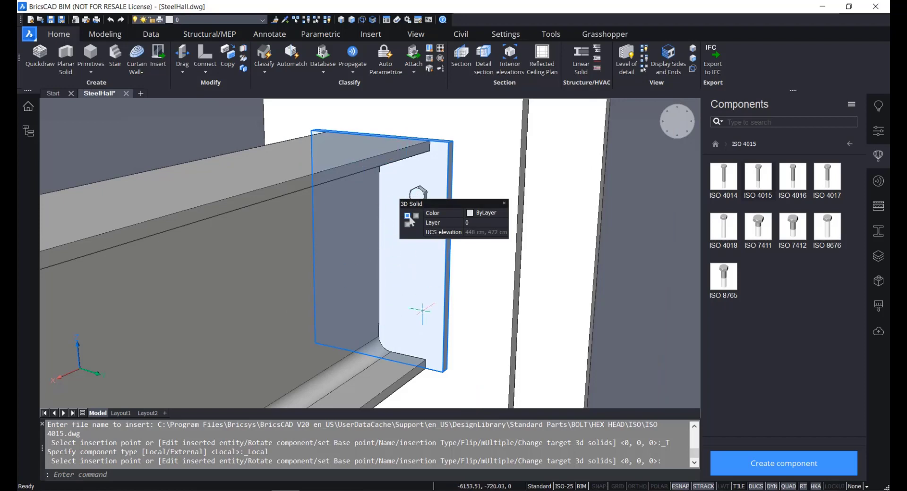
pyautogui.press('Escape')
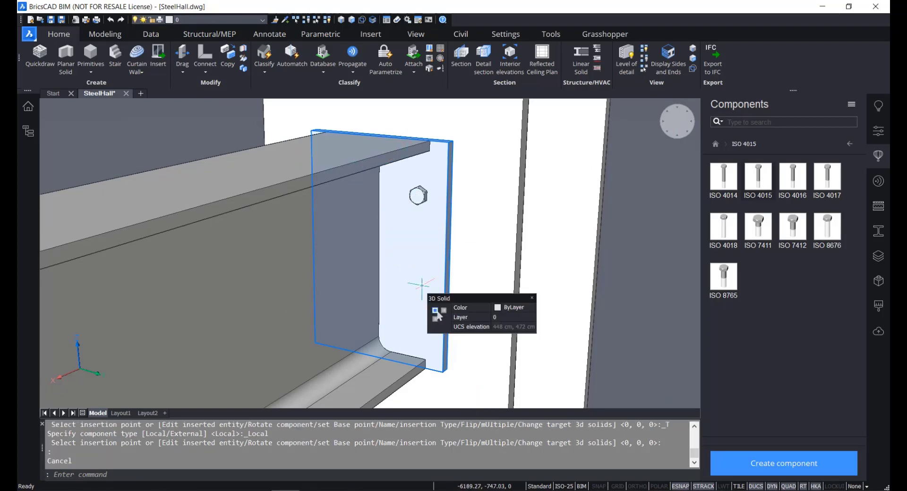
pyautogui.click(353, 53)
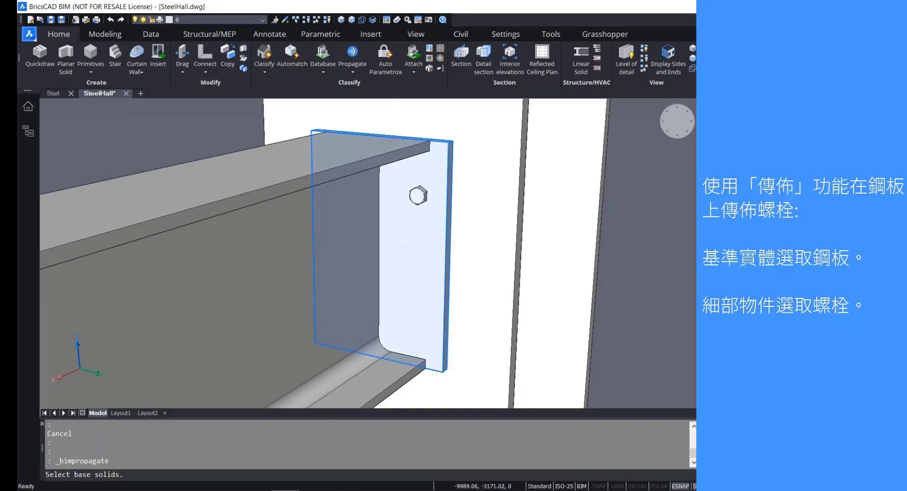
pyautogui.click(404, 239)
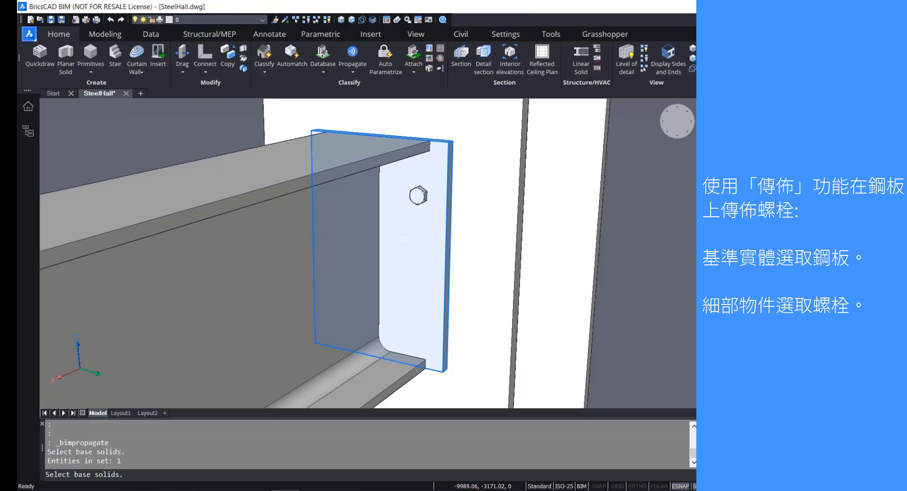
pyautogui.press('Return')
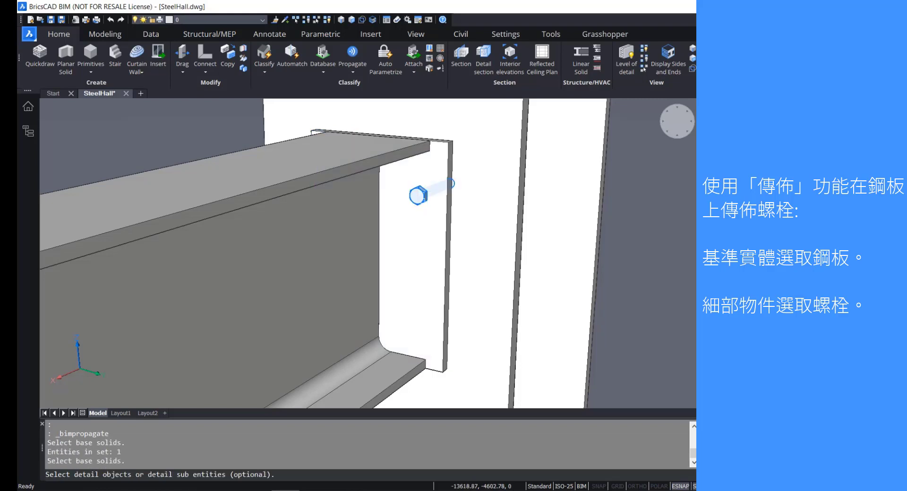
pyautogui.click(425, 193)
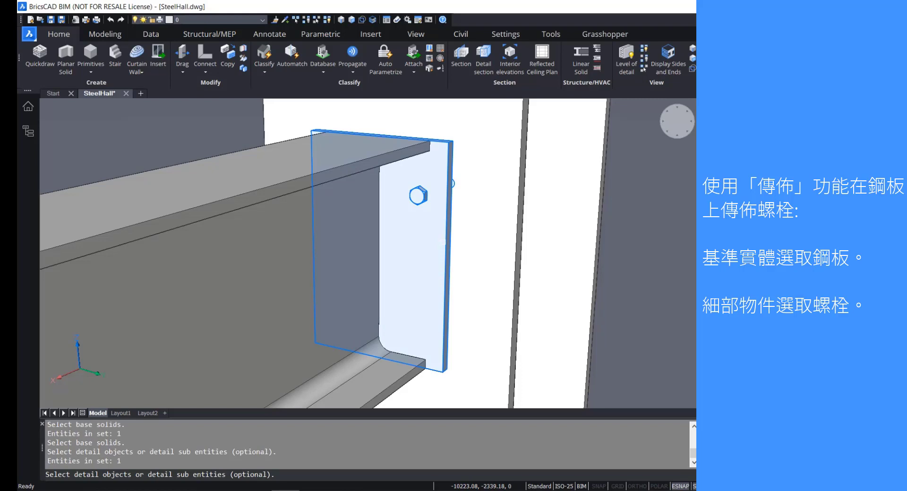
pyautogui.press('Return')
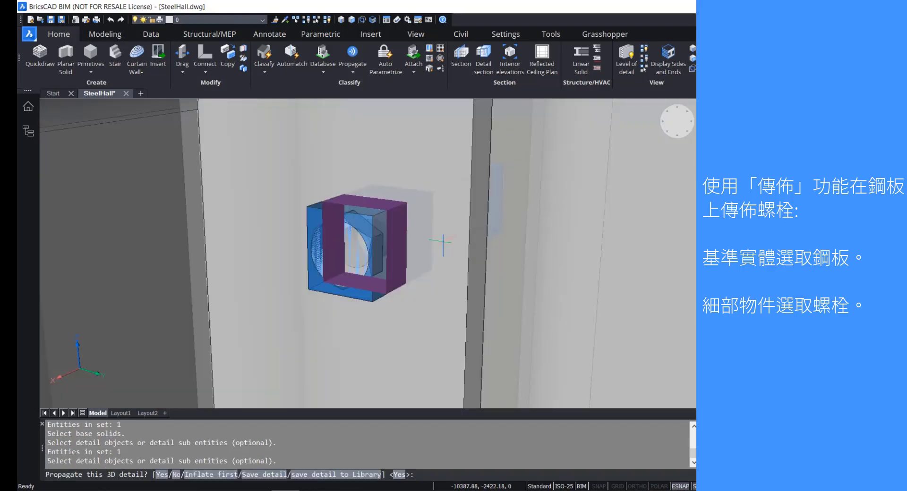
pyautogui.press('Return')
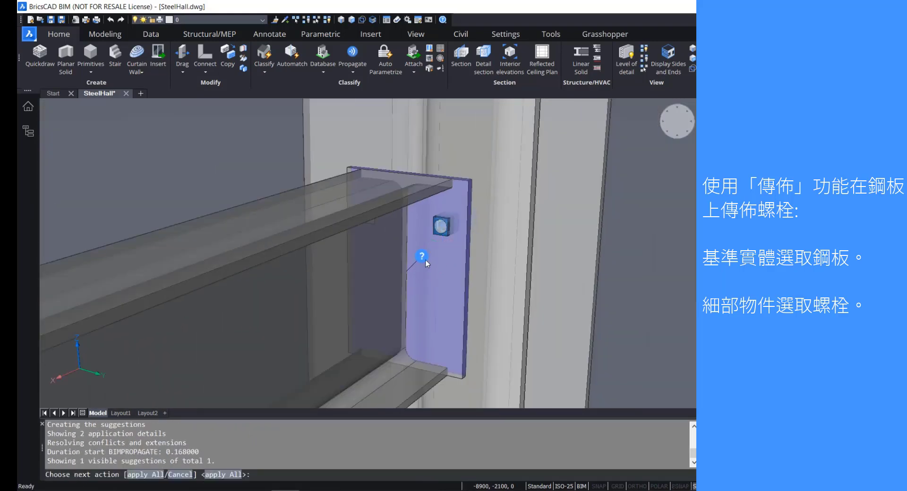
# Accept the suggested bolt placement, change it to a grid with an added row for a 3x2 pattern, and apply it.
pyautogui.click(421, 256)
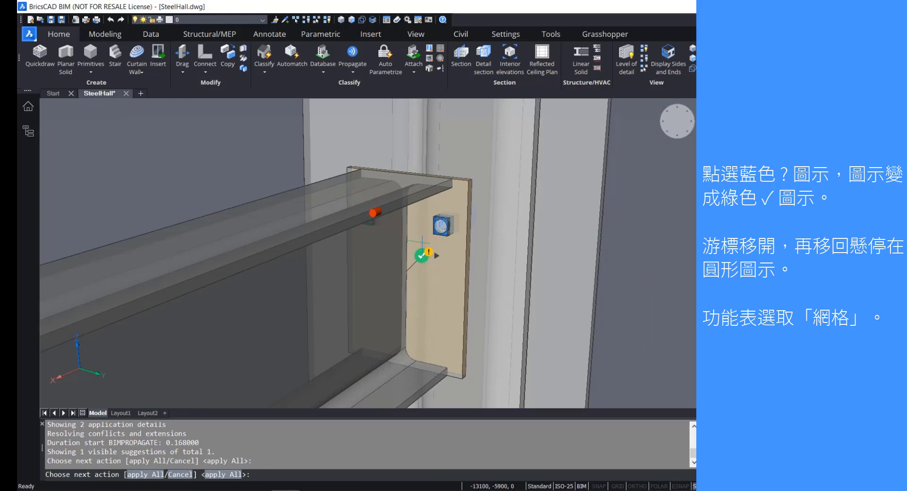
pyautogui.moveTo(422, 256)
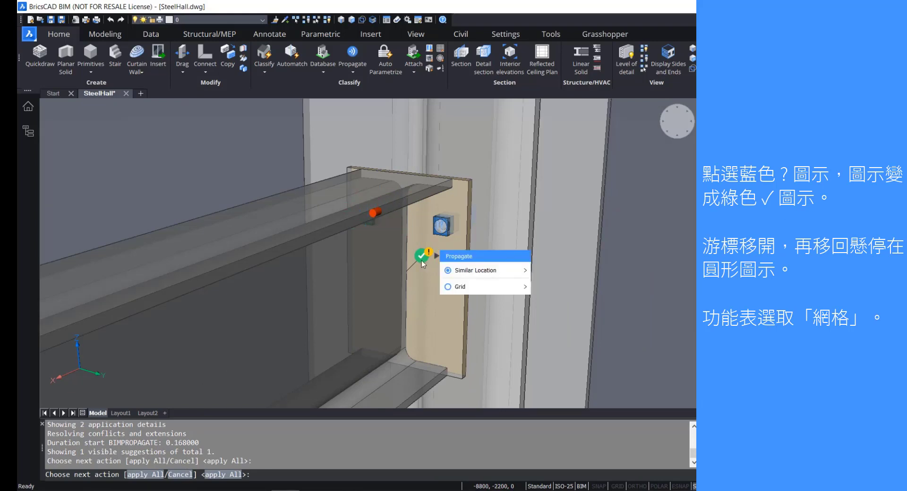
pyautogui.click(466, 289)
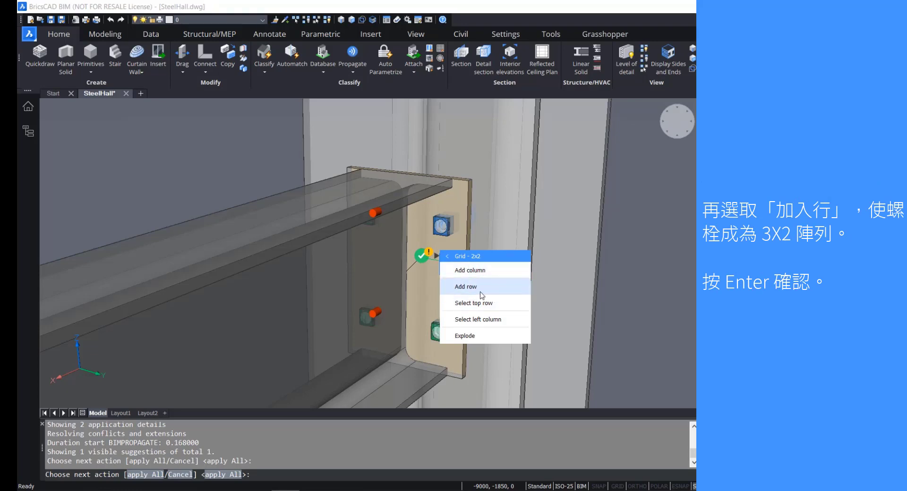
pyautogui.click(482, 286)
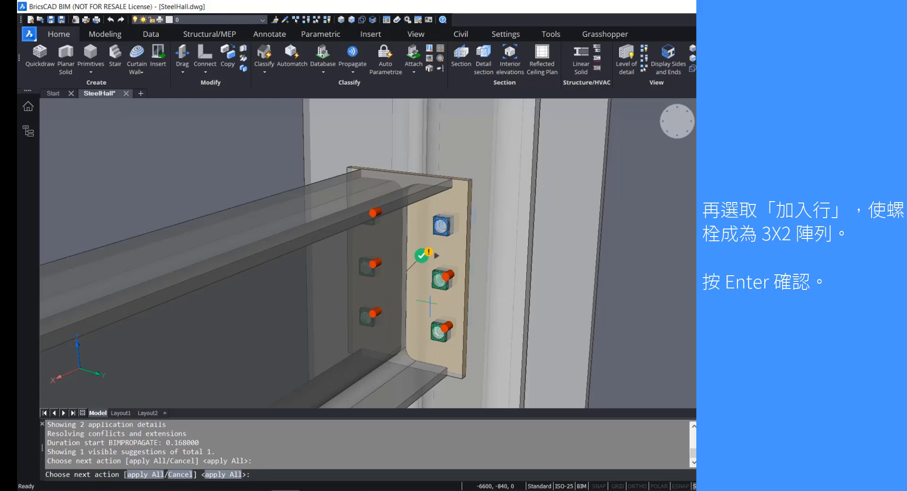
pyautogui.press('Return')
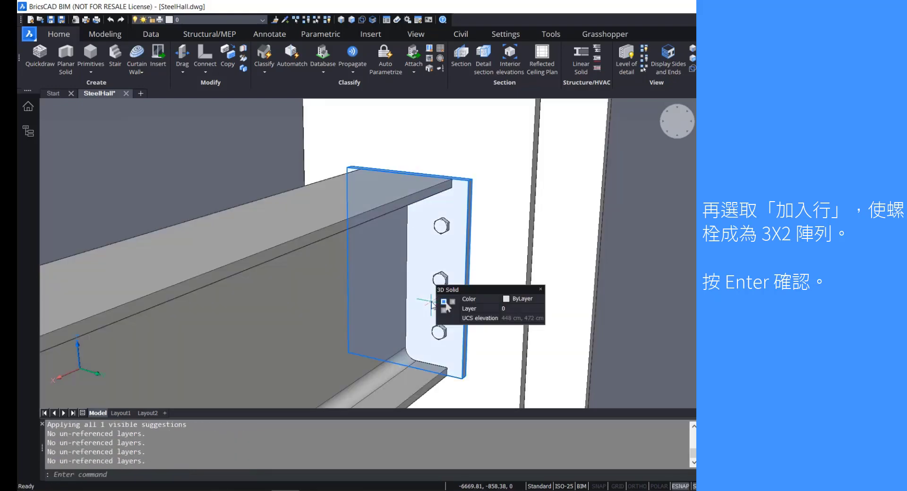
# Extrude the end plate's narrow bottom face 15 mm downward as a separate solid.
pyautogui.keyDown('shift'); pyautogui.moveTo(426, 257); pyautogui.dragTo(407, 268, button='middle'); pyautogui.keyUp('shift')
pyautogui.moveTo(407, 267)
pyautogui.scroll(2, 411, 326)
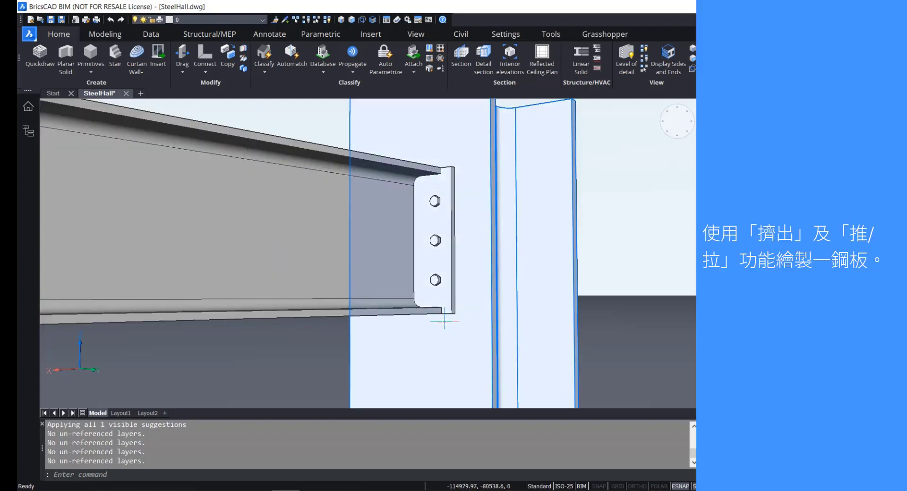
pyautogui.moveTo(429, 312)
pyautogui.keyDown('shift'); pyautogui.mouseDown(button='middle')
pyautogui.moveTo(450, 332)
pyautogui.moveTo(461, 374)
pyautogui.moveTo(472, 356)
pyautogui.moveTo(437, 304)
pyautogui.mouseUp(button='middle'); pyautogui.keyUp('shift')
pyautogui.scroll(2, 436, 329)
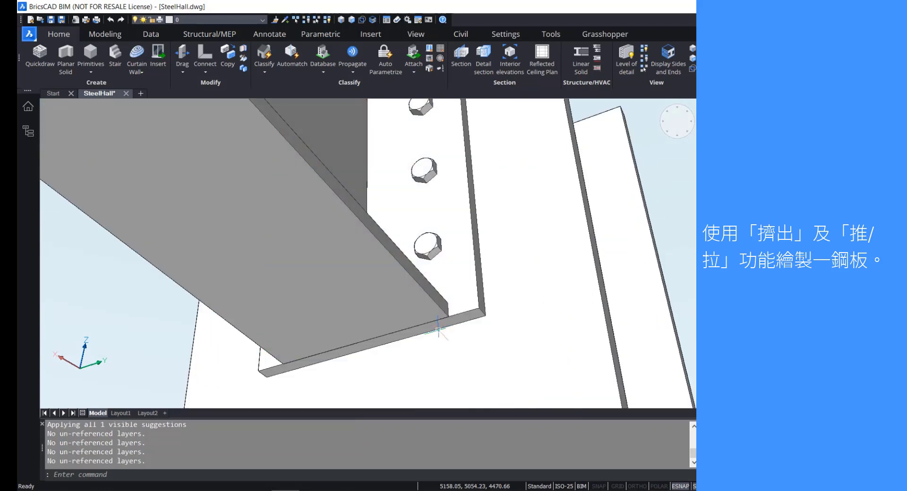
pyautogui.press('Tab')
pyautogui.moveTo(436, 326)
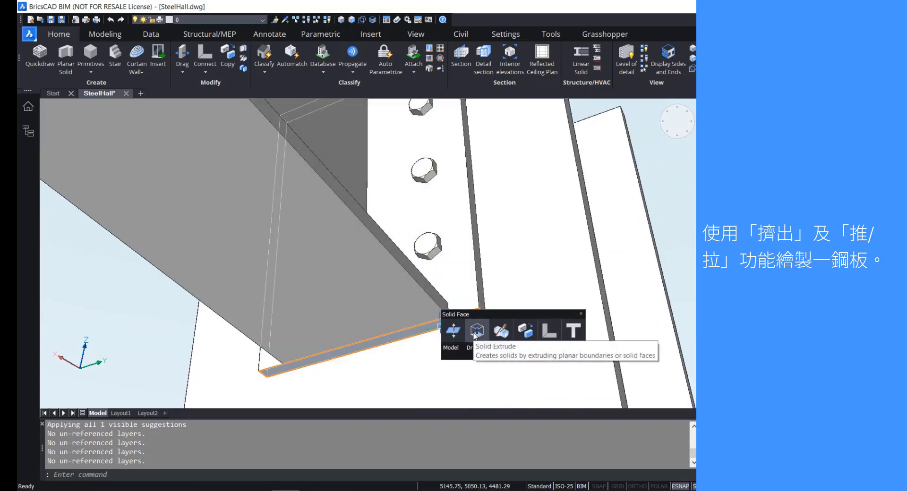
pyautogui.click(474, 332)
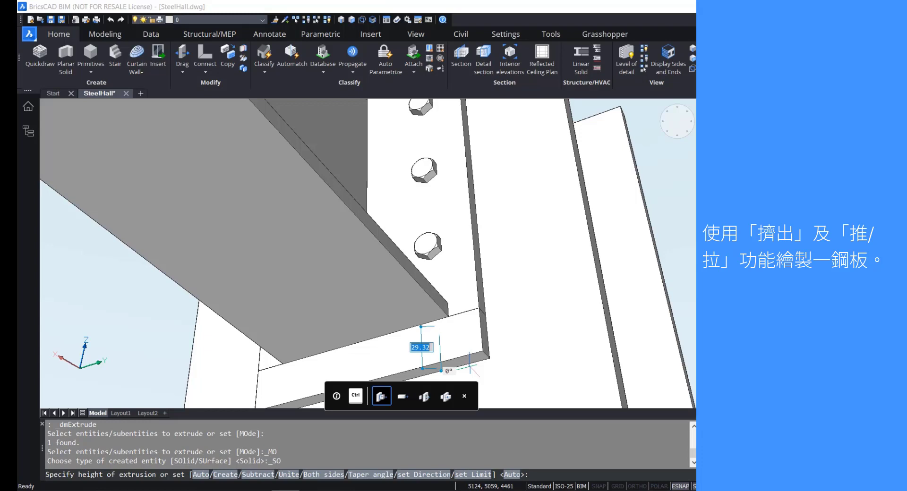
pyautogui.write('15')
pyautogui.press('Return')
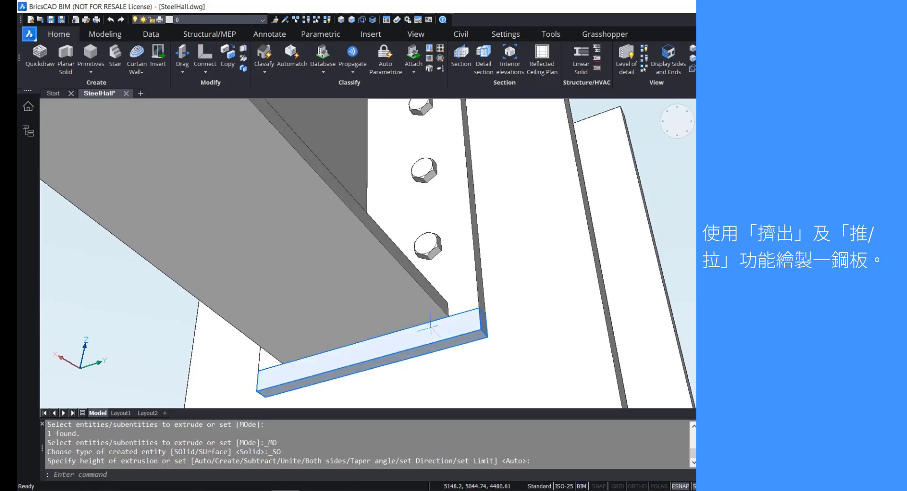
# Push/pull the new bottom plate's long front face 40 mm outward beneath the beam.
pyautogui.click(437, 331)
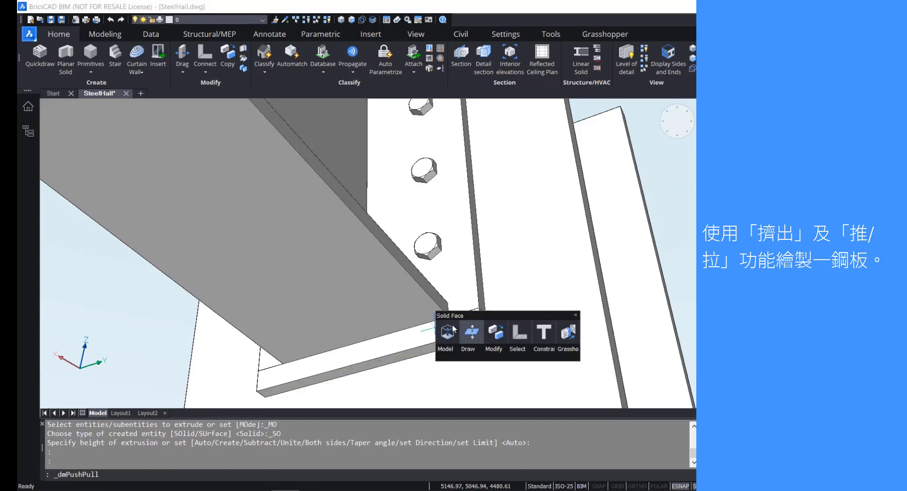
pyautogui.write('40')
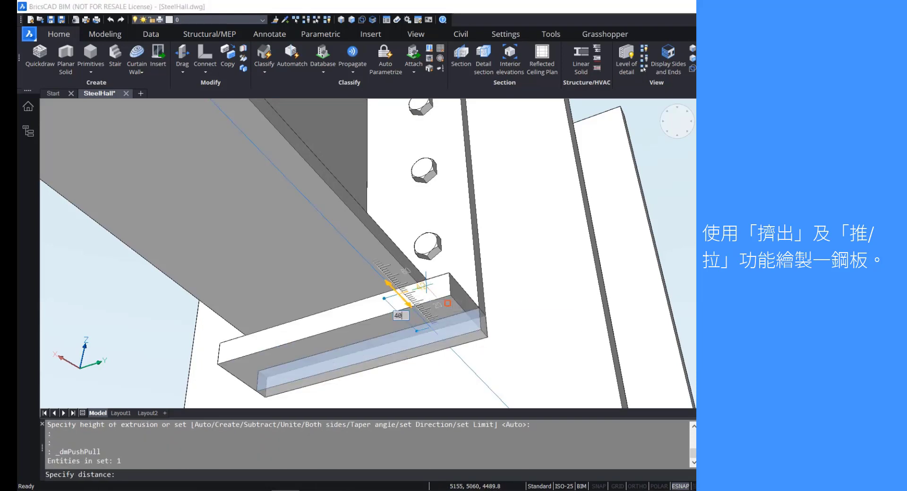
pyautogui.press('Return')
pyautogui.moveTo(428, 289)
pyautogui.keyDown('shift'); pyautogui.mouseDown(button='middle')
pyautogui.moveTo(440, 288)
pyautogui.moveTo(425, 373)
pyautogui.moveTo(404, 349)
pyautogui.moveTo(431, 275)
pyautogui.mouseUp(button='middle'); pyautogui.keyUp('shift')
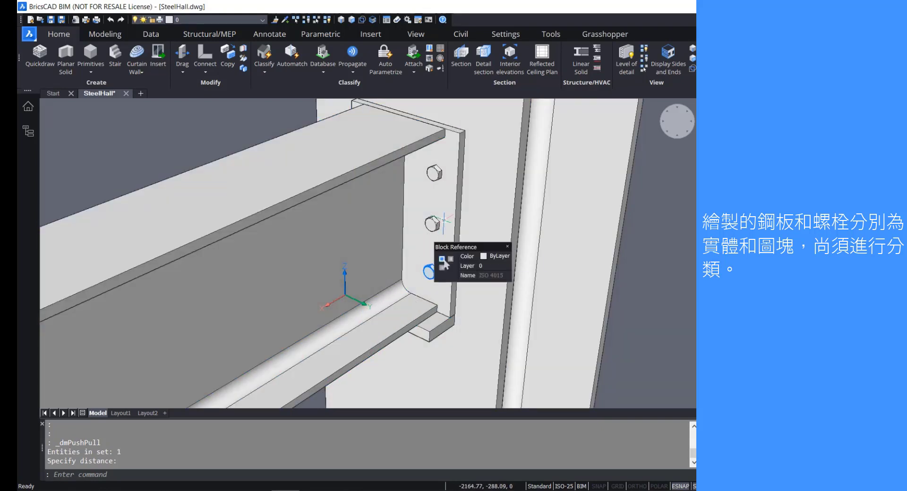
# Classify the end plate and the bottom support plate together as Plate.
pyautogui.moveTo(429, 271)
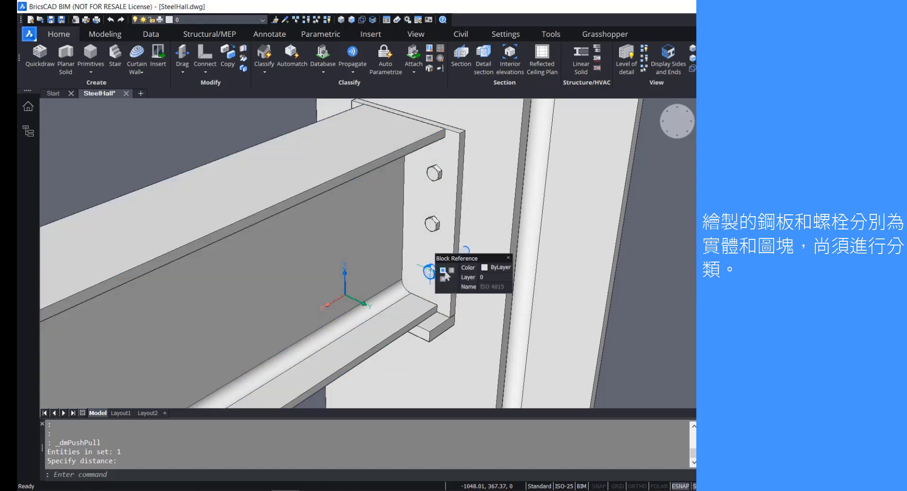
pyautogui.click(444, 282)
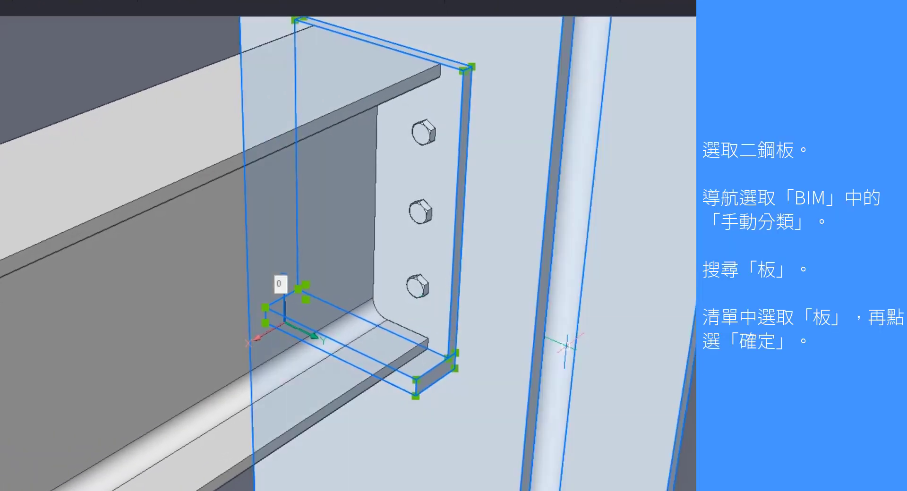
pyautogui.scroll(-2, 561, 336)
pyautogui.moveTo(561, 336); pyautogui.dragTo(363, 328, button='middle')
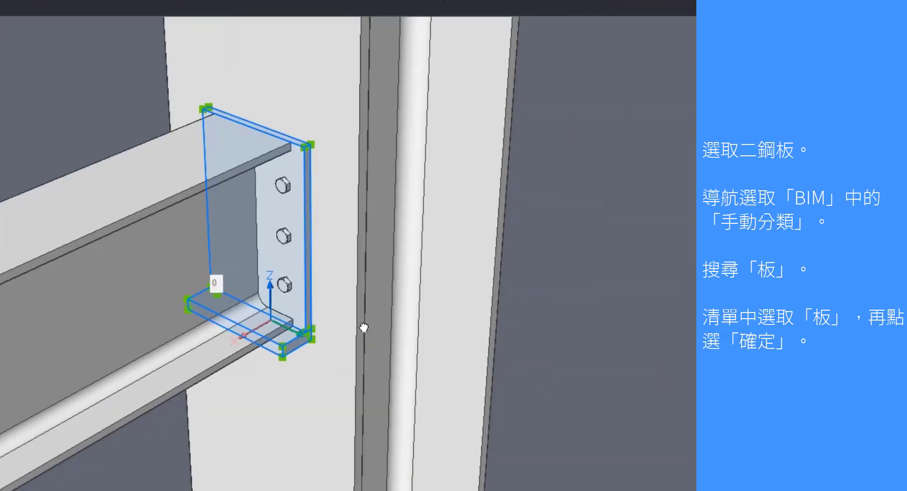
pyautogui.moveTo(552, 313)
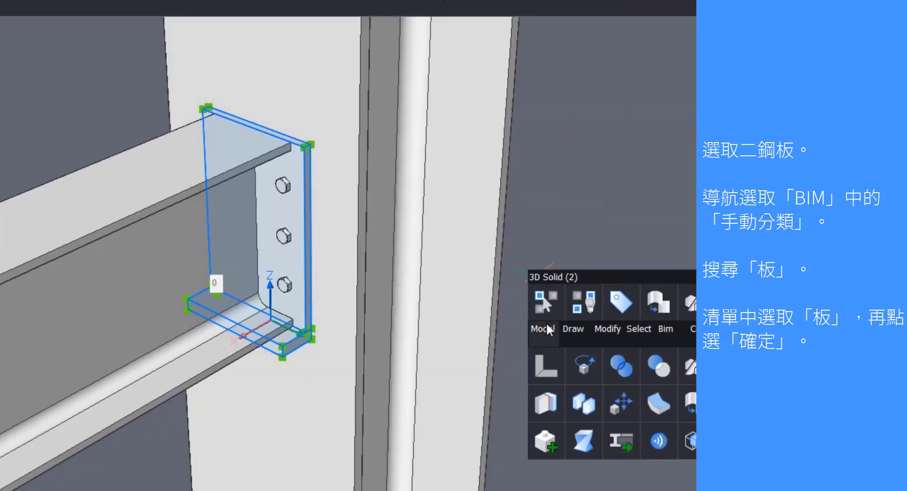
pyautogui.moveTo(661, 329)
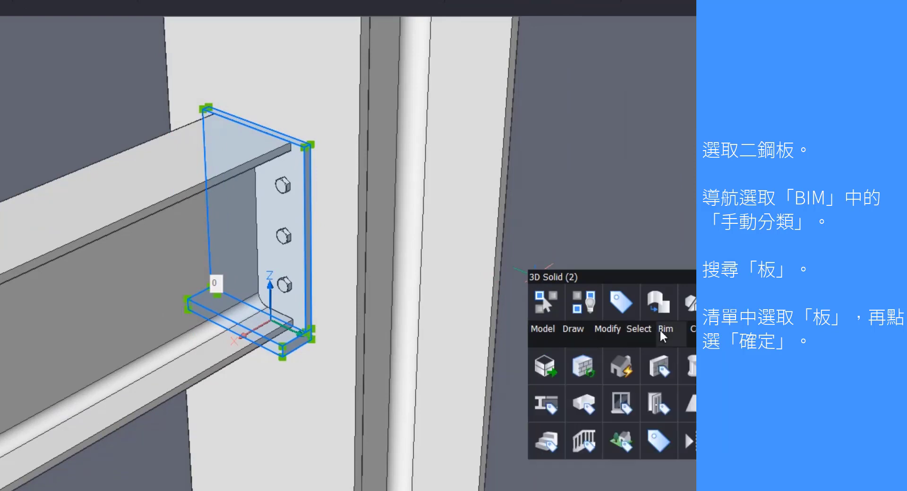
pyautogui.click(658, 451)
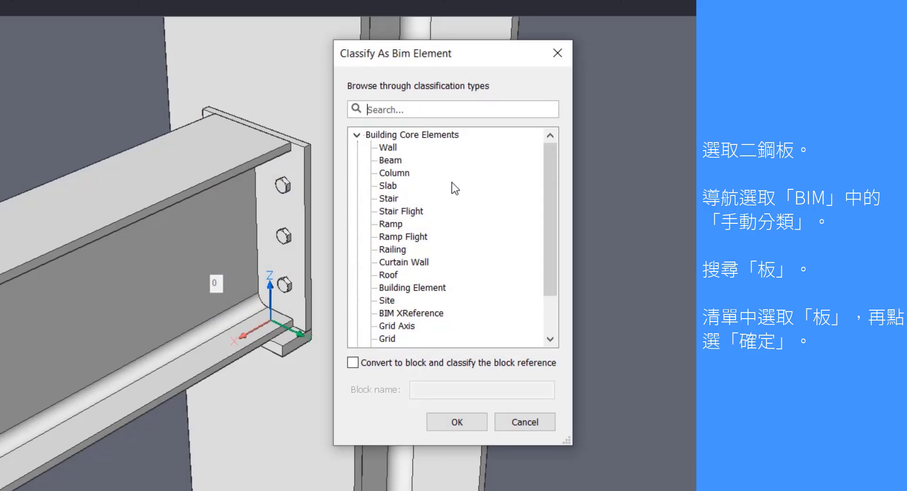
pyautogui.write('plate')
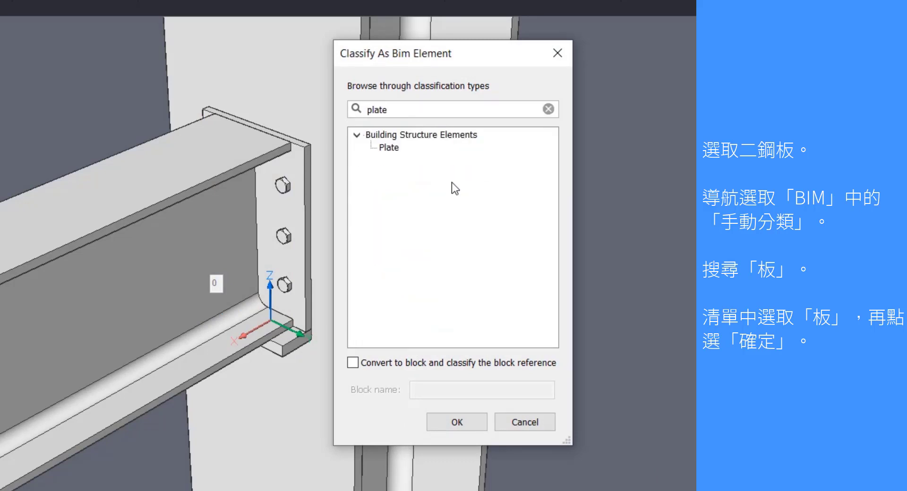
pyautogui.click(388, 148)
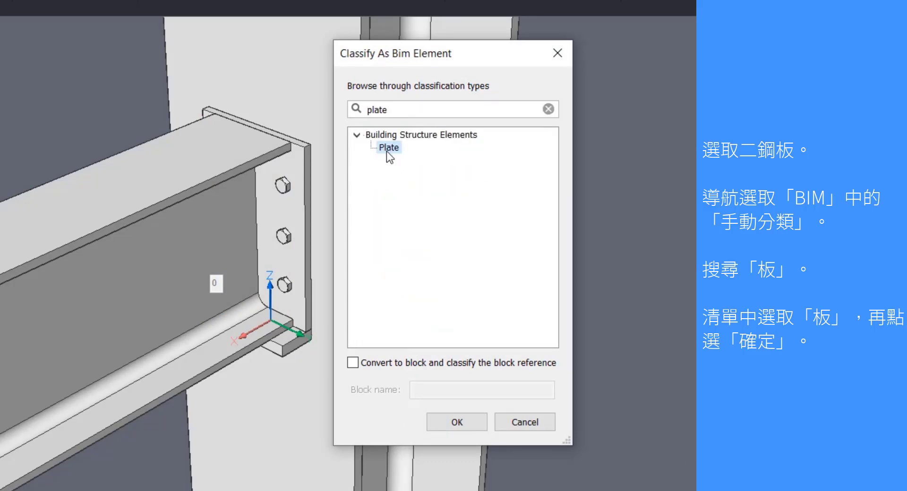
pyautogui.click(461, 421)
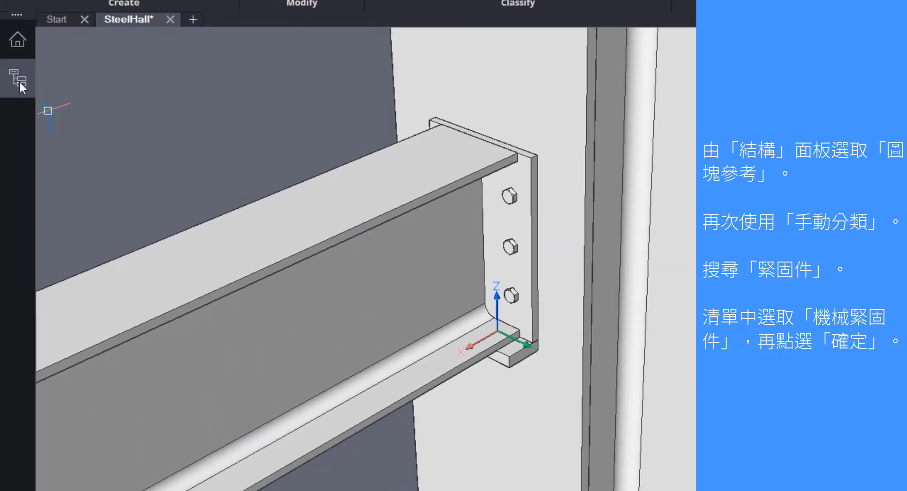
# Select all six bolt block references of the end-plate connection and classify them as Mechanical Fastener.
pyautogui.click(18, 78)
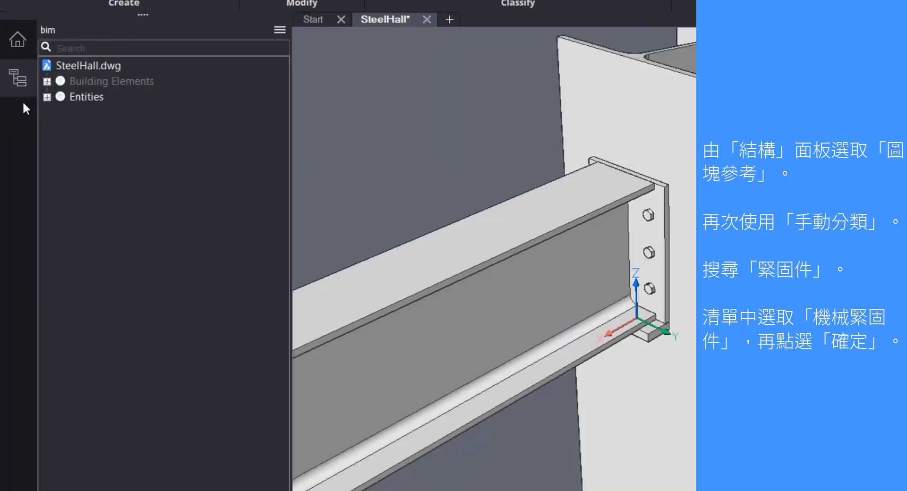
pyautogui.click(47, 96)
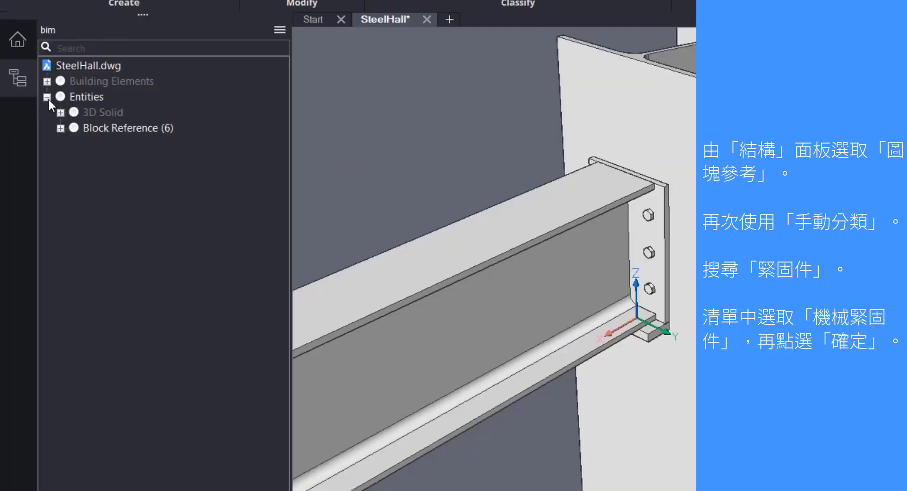
pyautogui.click(98, 127)
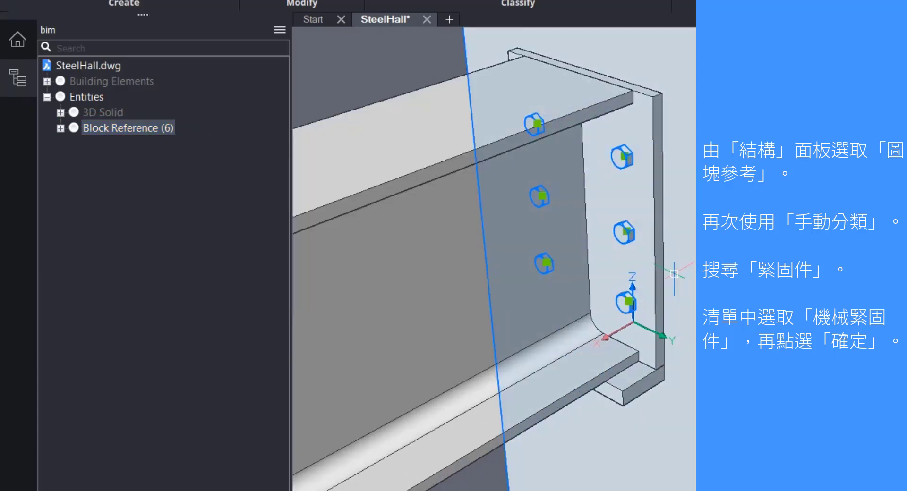
pyautogui.scroll(-2, 674, 274)
pyautogui.rightClick(545, 233)
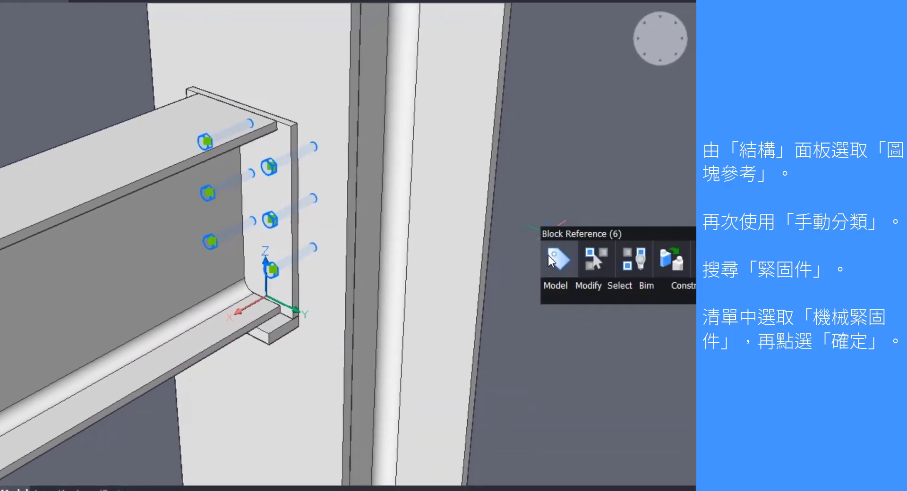
pyautogui.click(548, 256)
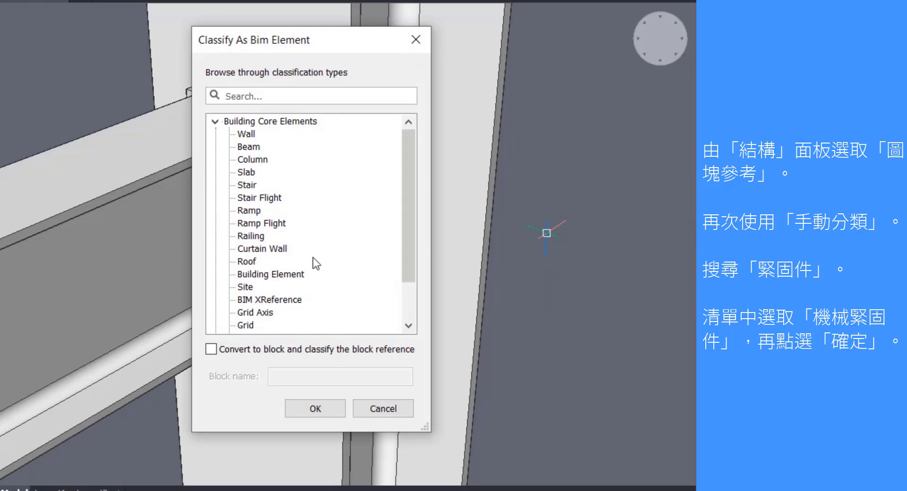
pyautogui.scroll(-1, 313, 257)
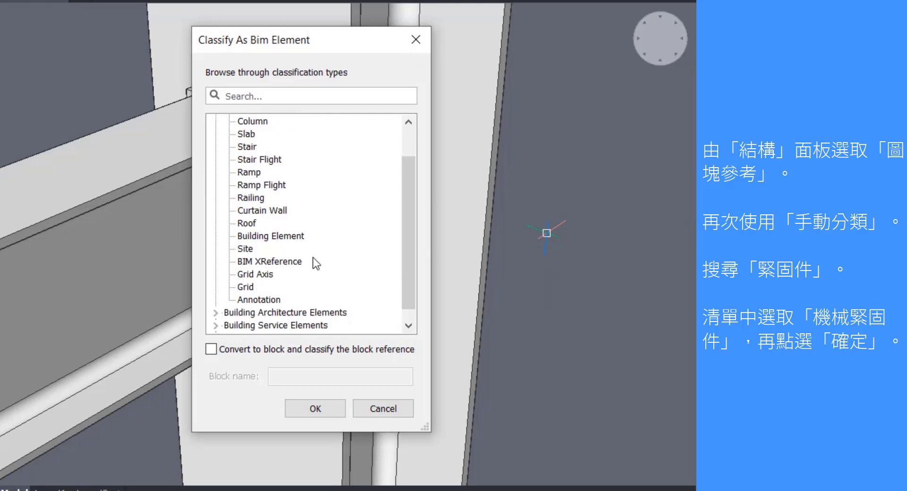
pyautogui.scroll(-1, 276, 238)
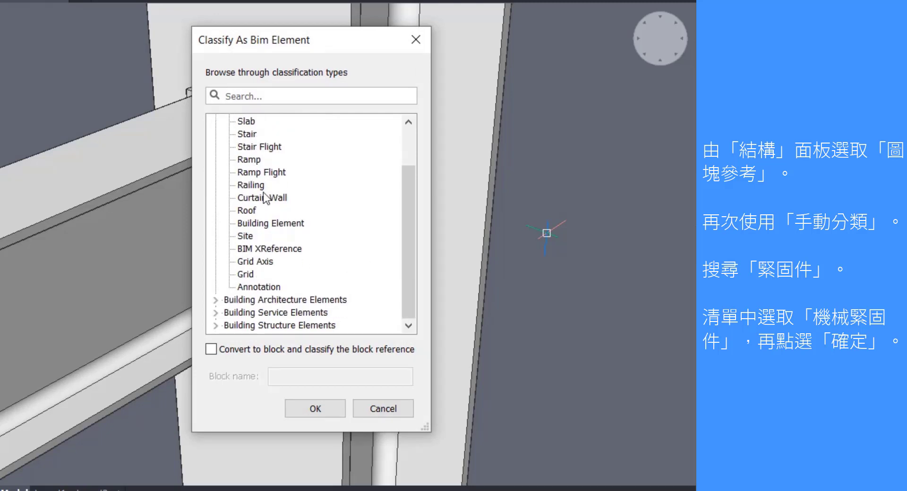
pyautogui.click(252, 96)
pyautogui.write('fa')
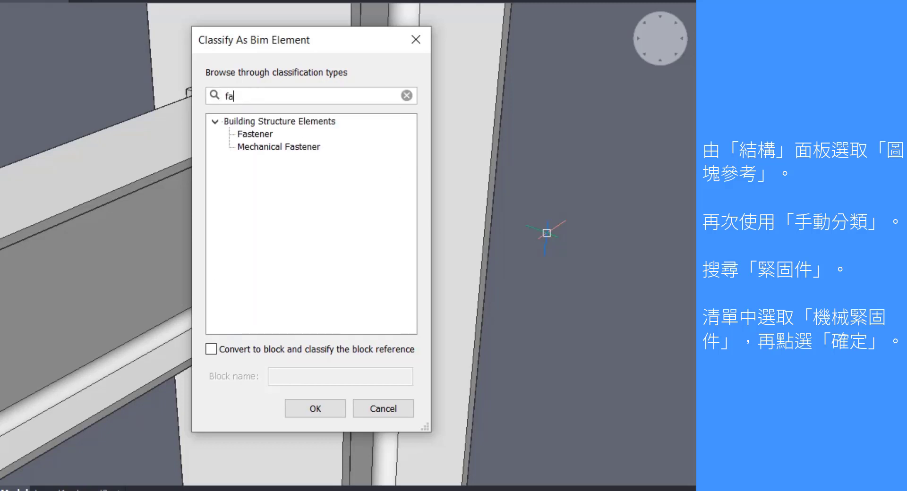
pyautogui.write('st')
pyautogui.click(251, 147)
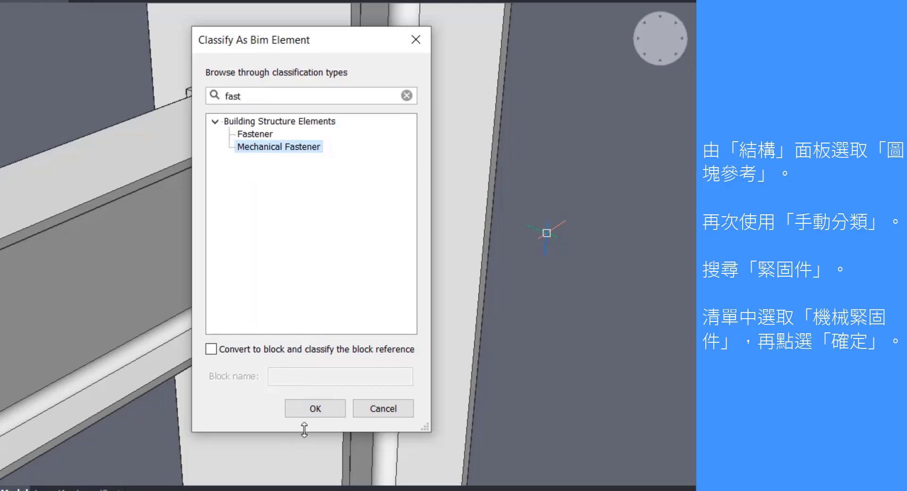
pyautogui.click(315, 411)
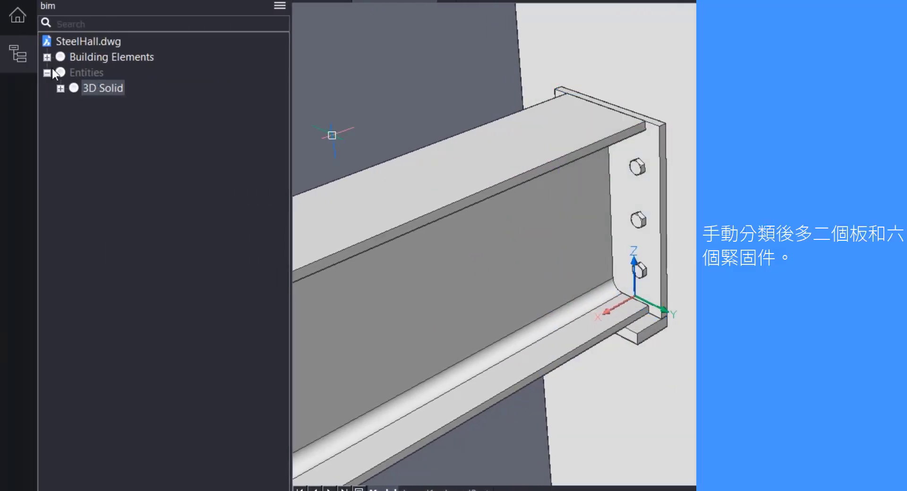
# Select the two plates and six fasteners together and choose Building Element as their classification type.
pyautogui.click(49, 64)
pyautogui.click(47, 58)
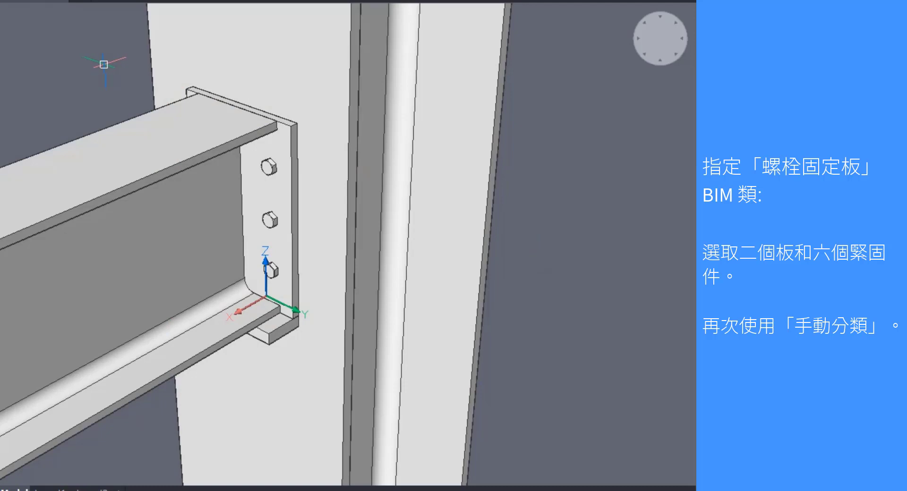
pyautogui.click(104, 64)
pyautogui.click(567, 394)
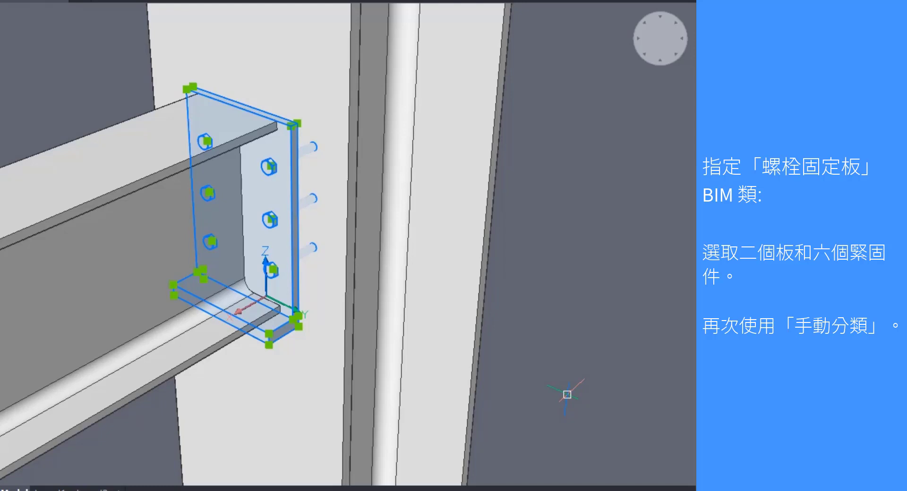
pyautogui.moveTo(547, 335)
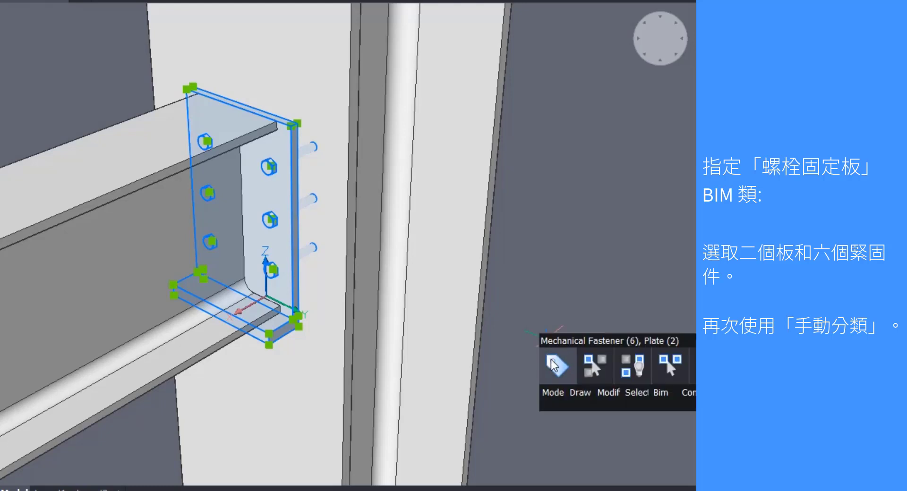
pyautogui.click(554, 366)
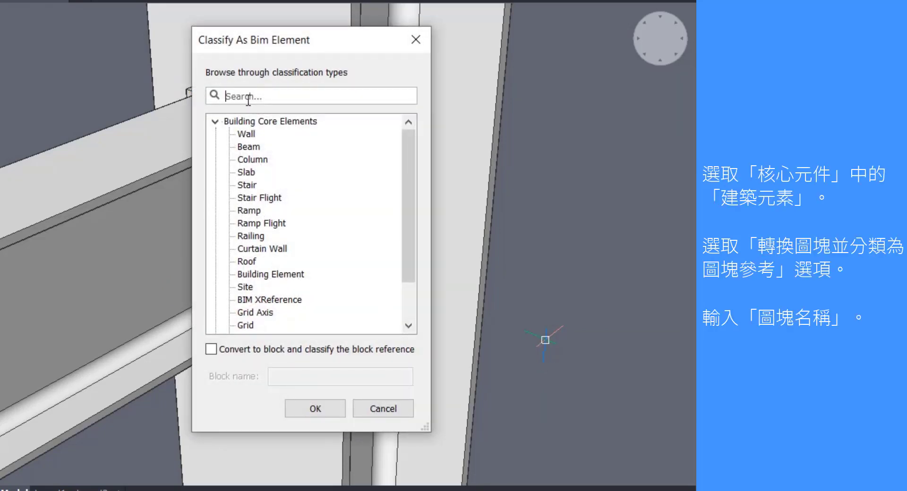
pyautogui.write('buil')
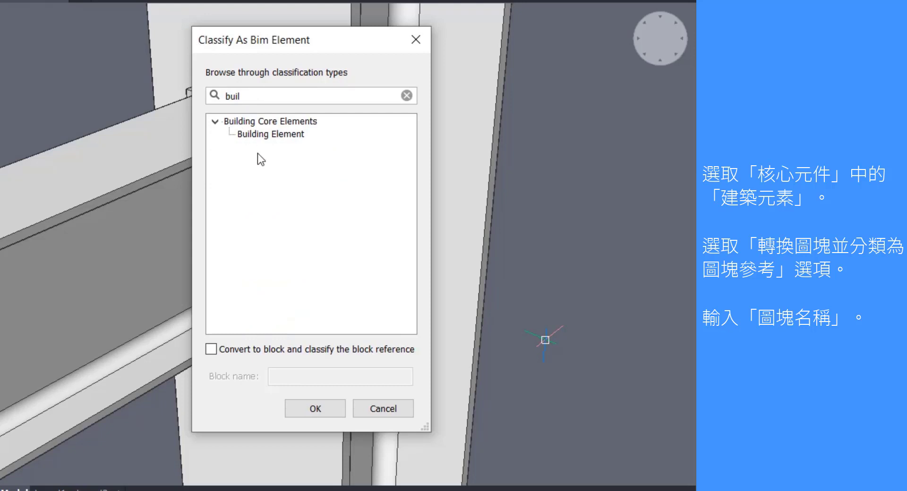
pyautogui.click(259, 134)
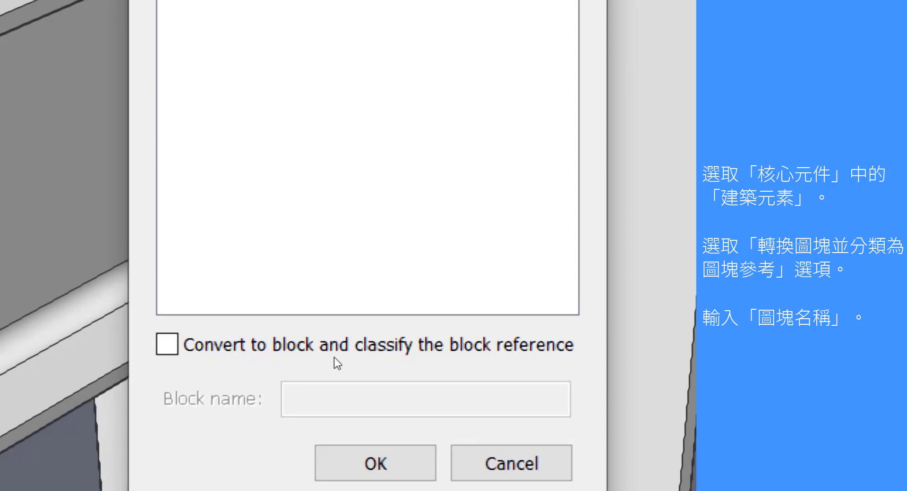
# Have the selected plates and fasteners converted to a classified block reference named BoltedPlate, and apply the classification.
pyautogui.click(214, 350)
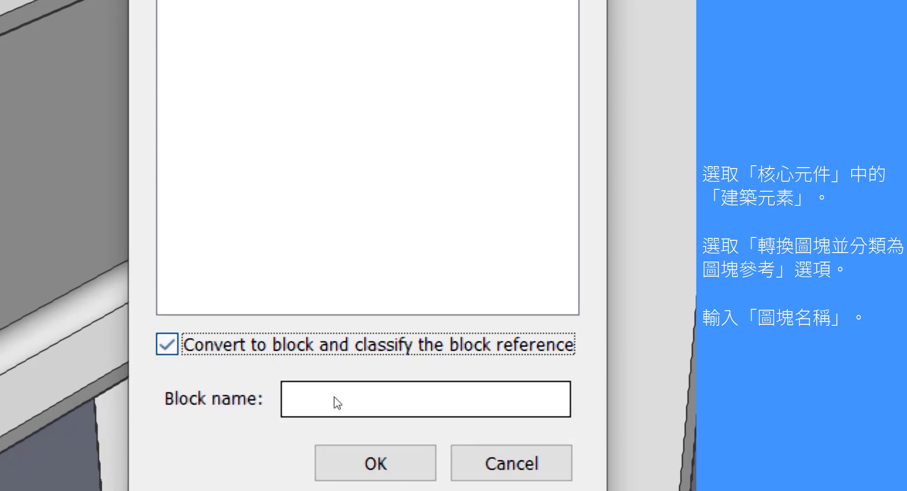
pyautogui.click(328, 391)
pyautogui.write('Bo')
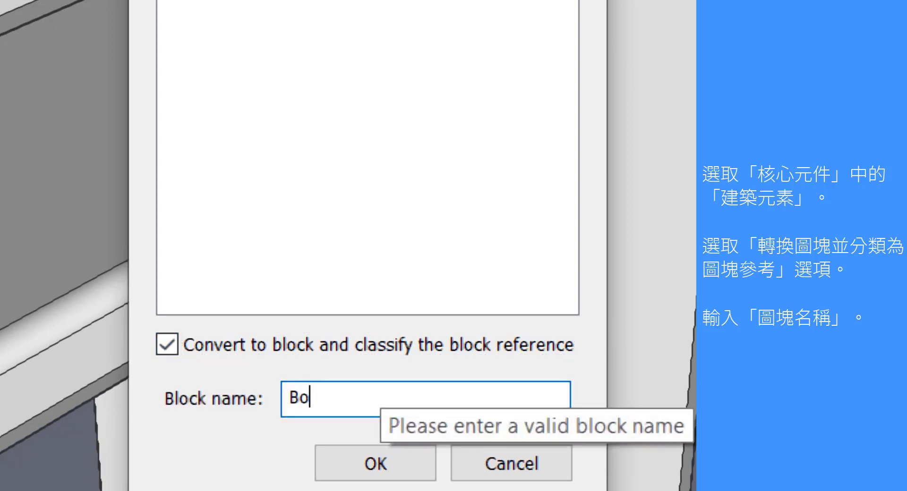
pyautogui.write('ltedPlate')
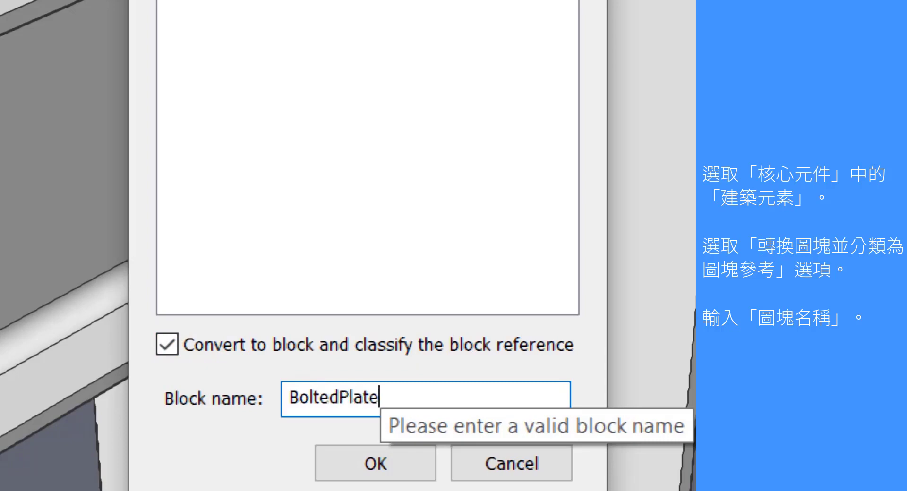
pyautogui.press('Return')
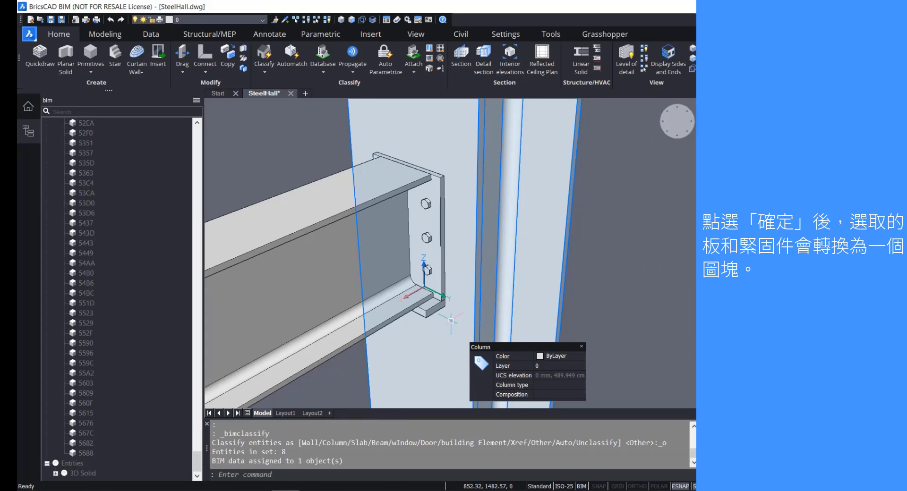
pyautogui.moveTo(434, 278)
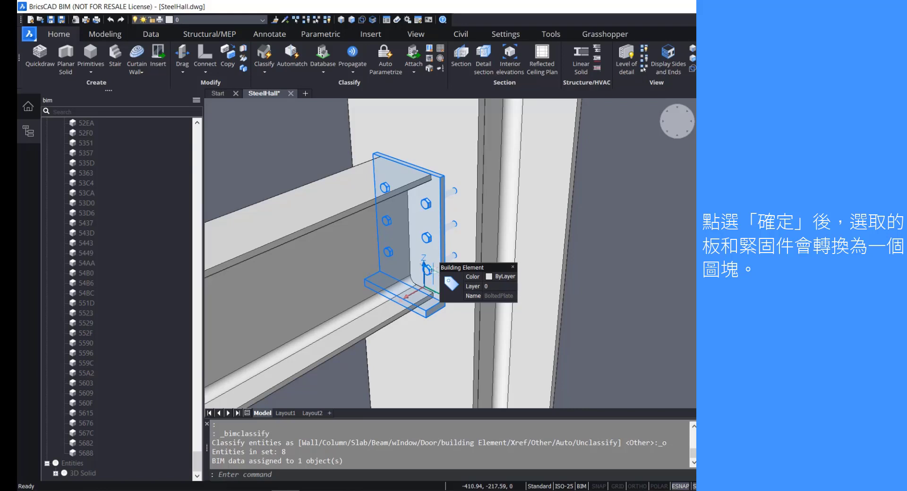
pyautogui.press('Escape')
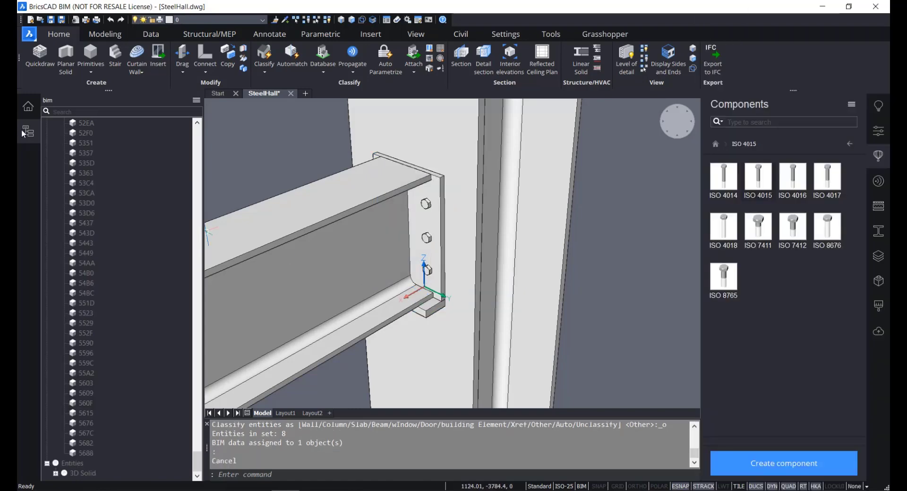
# Start creating a new detail with the steel column and the lower beam as its base solids.
pyautogui.click(414, 217)
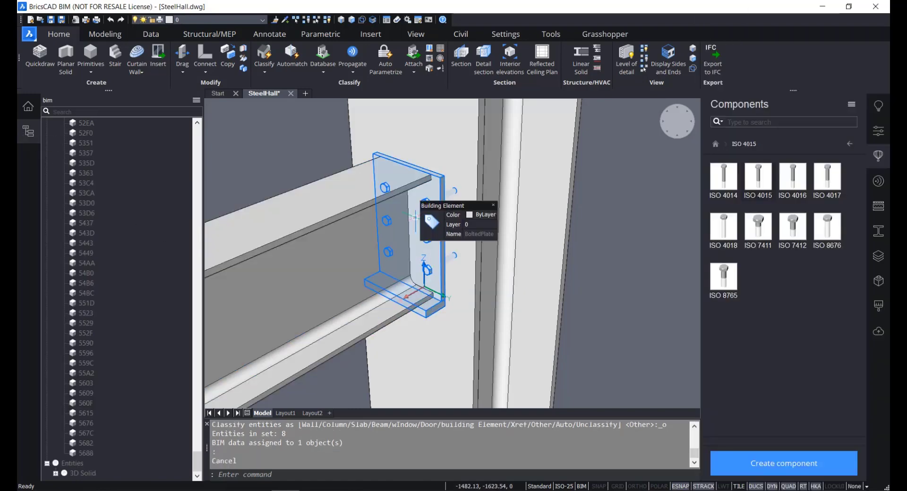
pyautogui.press('Escape')
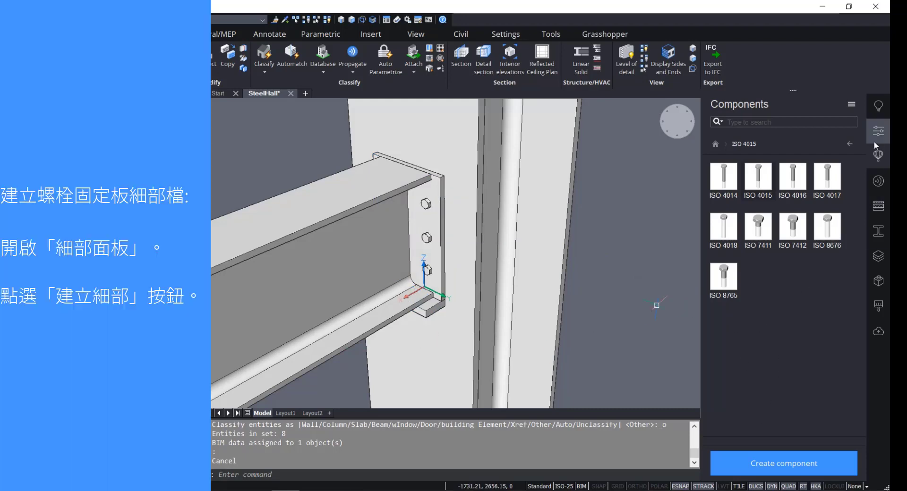
pyautogui.click(884, 191)
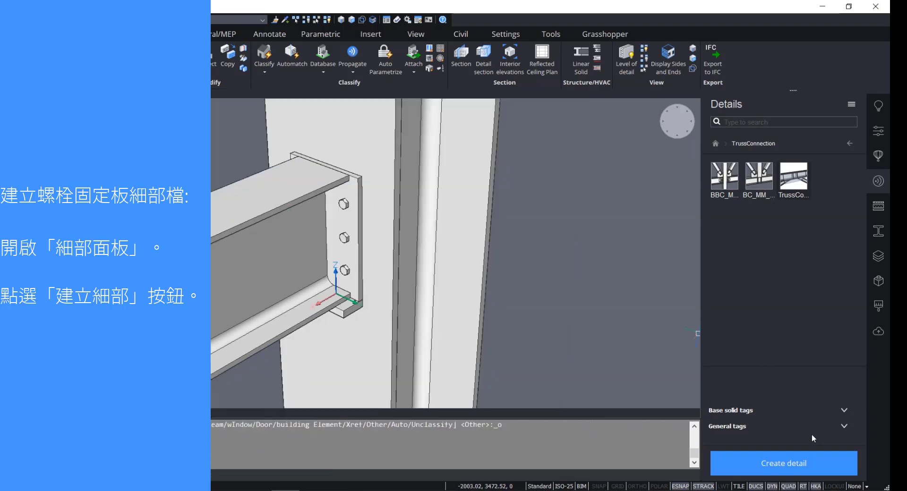
pyautogui.click(788, 467)
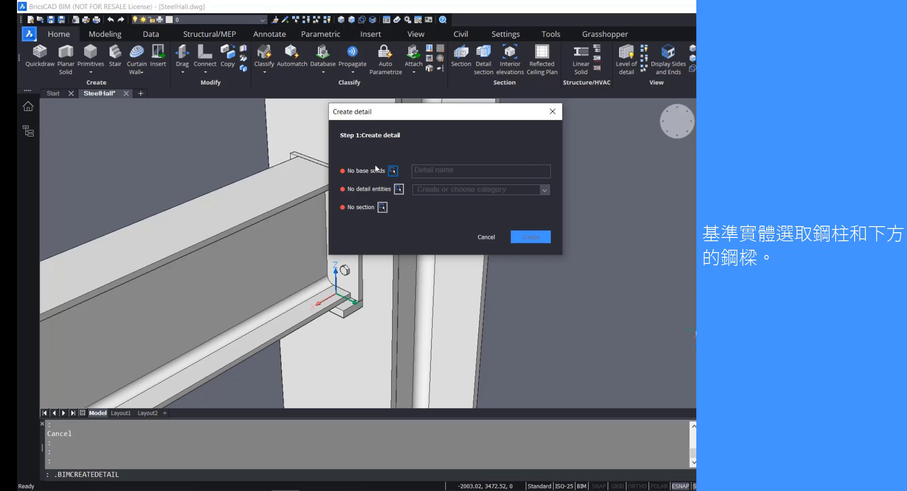
pyautogui.click(392, 171)
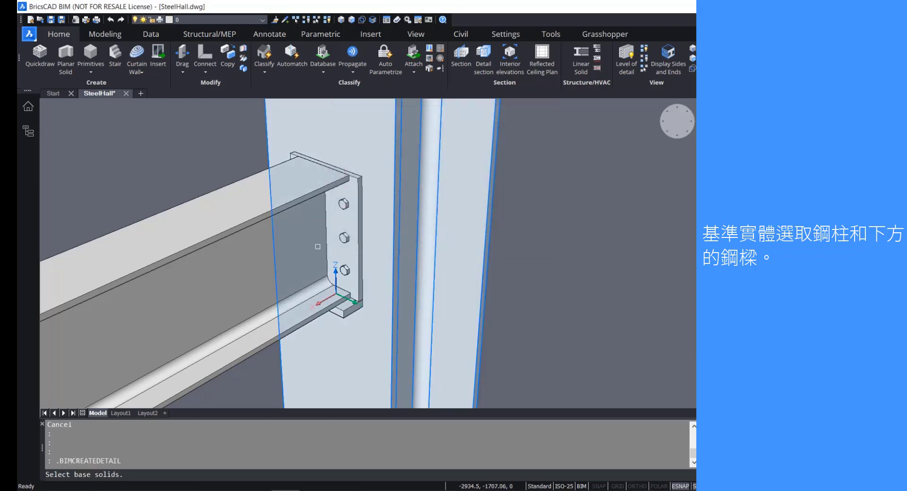
pyautogui.click(300, 255)
pyautogui.click(411, 227)
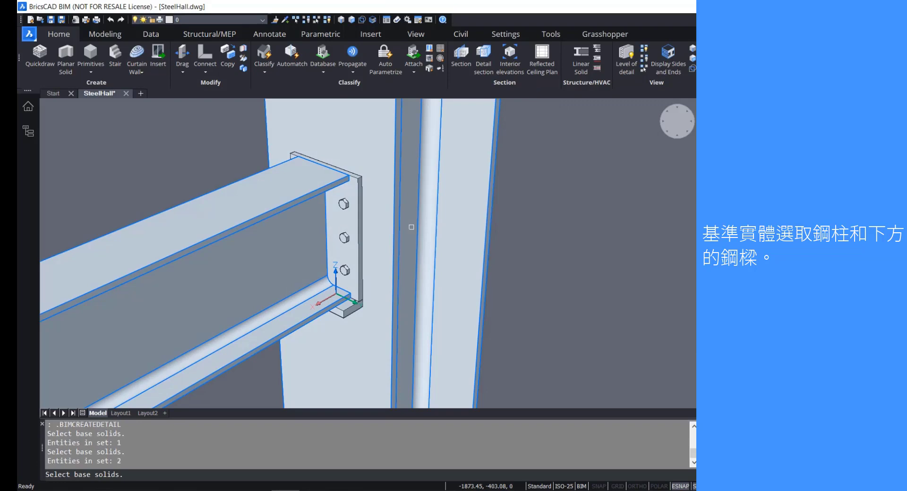
pyautogui.press('Return')
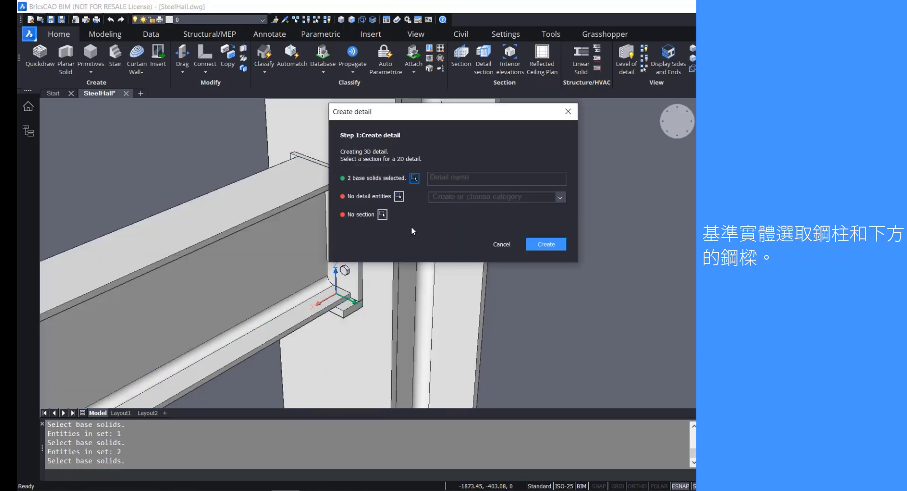
# Add the block of steel plates and bolts as the detail entity.
pyautogui.click(398, 200)
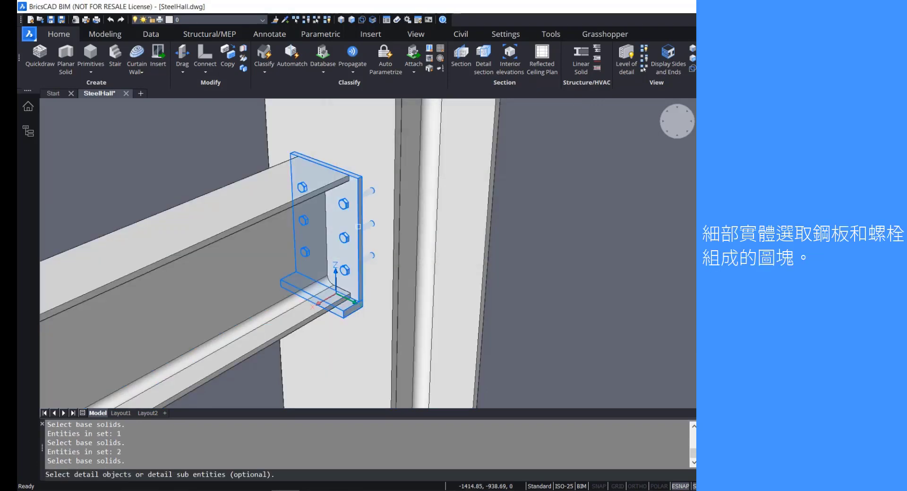
pyautogui.click(358, 227)
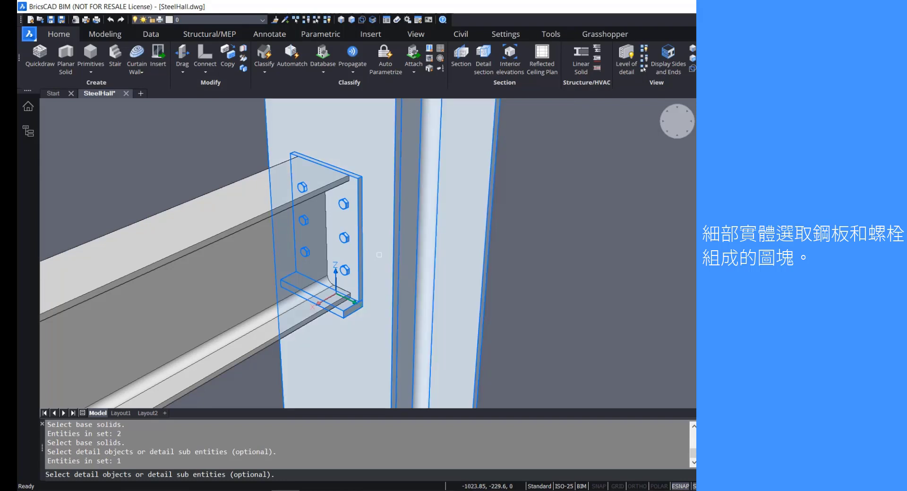
pyautogui.press('Return')
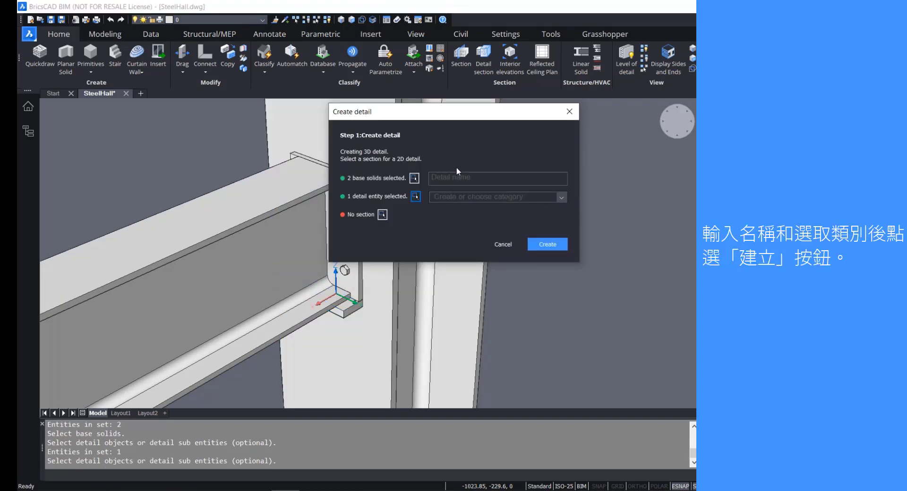
# Name the detail BoltedPlate, assign it to the Structural category, create it and accept the proposed detail volume.
pyautogui.click(464, 176)
pyautogui.write('BoltedPlate')
pyautogui.click(566, 198)
pyautogui.click(548, 212)
pyautogui.click(560, 199)
pyautogui.click(504, 210)
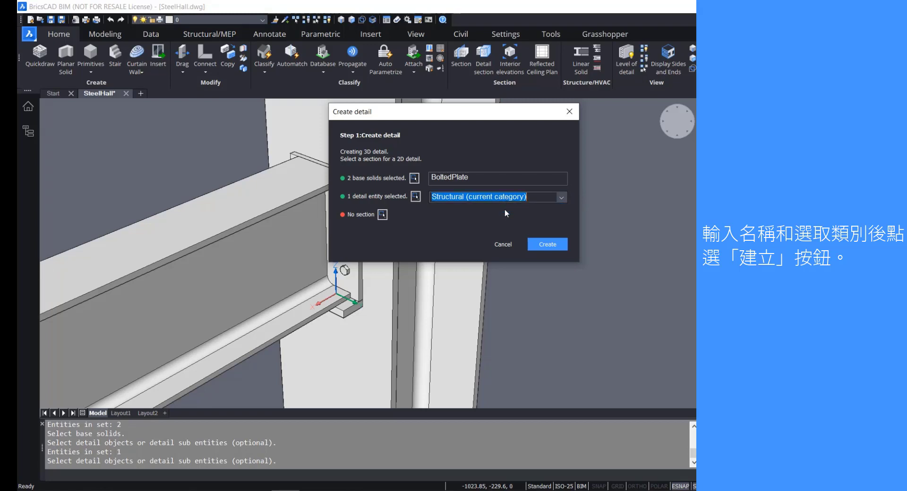
pyautogui.click(544, 247)
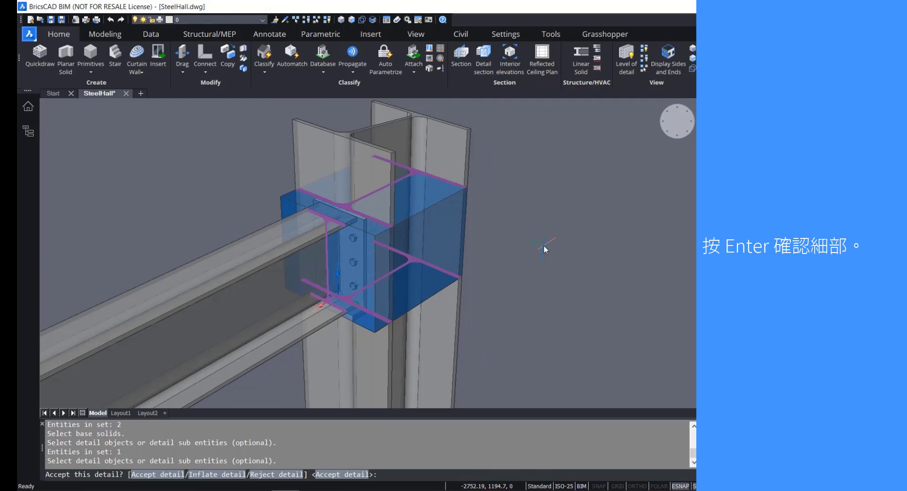
pyautogui.press('Return')
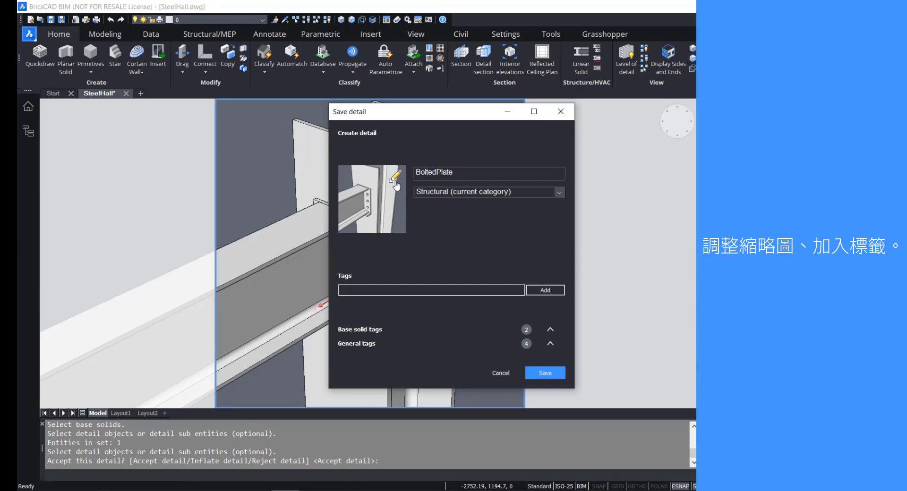
# Reframe the detail's thumbnail with a more frontal view of the beam-column connection and save the detail.
pyautogui.click(395, 182)
pyautogui.keyDown('shift'); pyautogui.moveTo(401, 277); pyautogui.dragTo(410, 264, button='middle'); pyautogui.keyUp('shift')
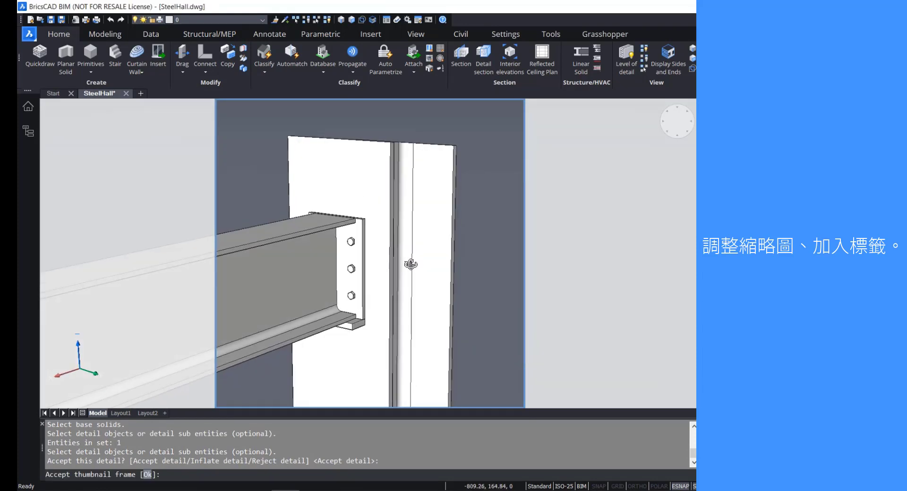
pyautogui.press('Return')
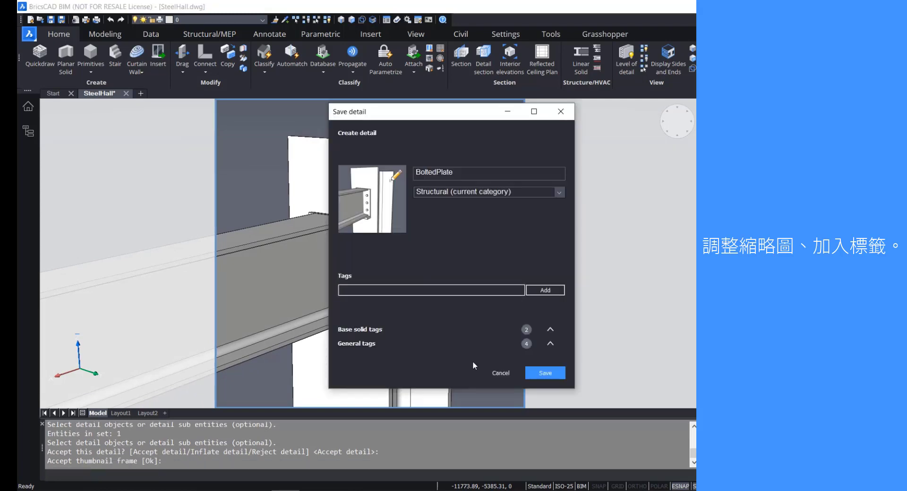
pyautogui.click(545, 373)
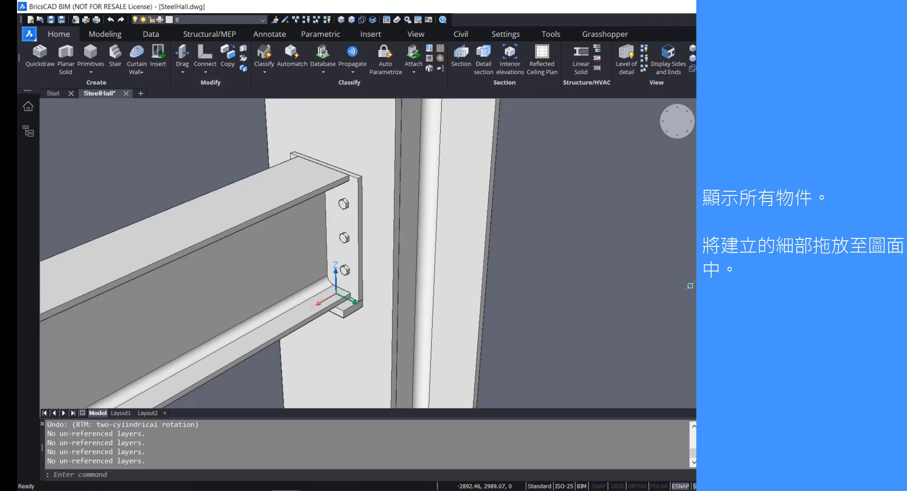
# Unisolate the hidden entities so the whole steel hall is shown again.
pyautogui.scroll(-5, 522, 243)
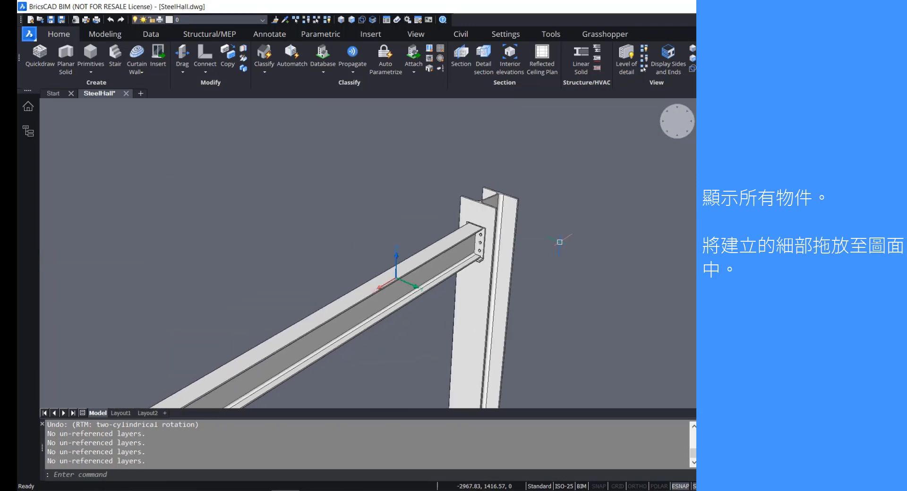
pyautogui.rightClick(559, 242)
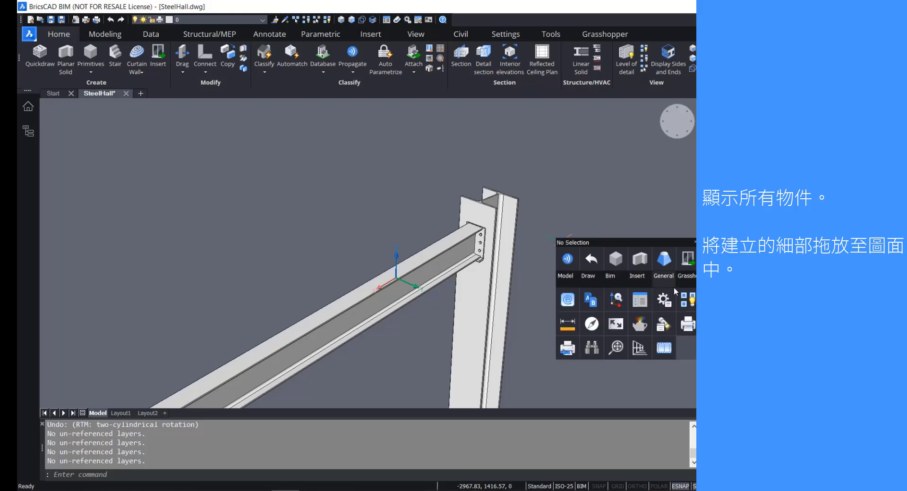
pyautogui.click(687, 301)
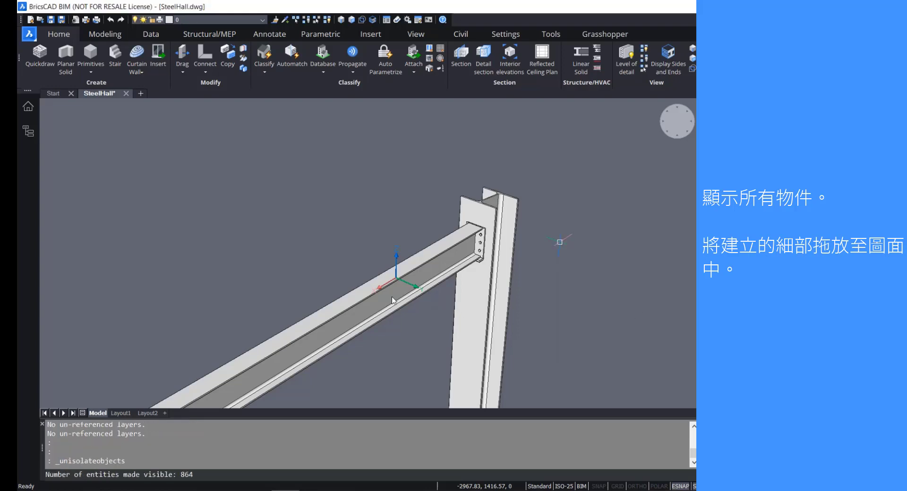
# Place the BoltedPlate detail in the drawing, include the original connection among the propagation suggestions, and apply them all.
pyautogui.scroll(-8, 391, 300)
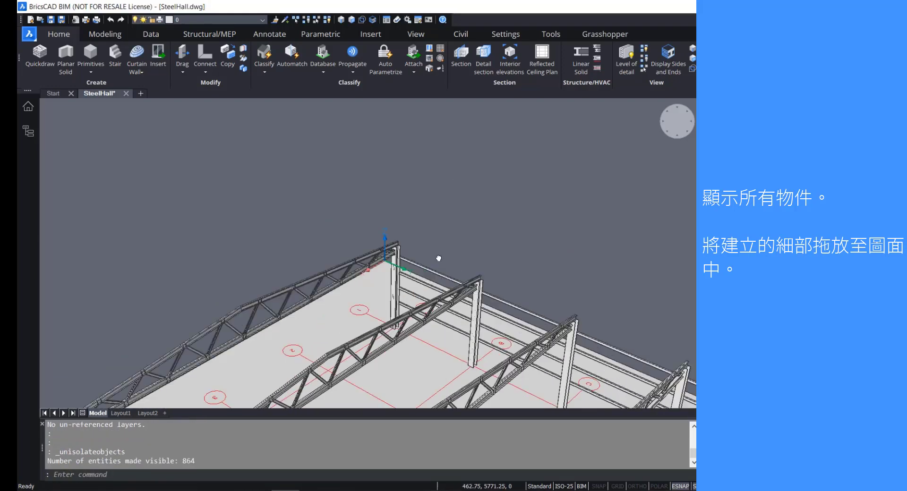
pyautogui.moveTo(457, 254); pyautogui.dragTo(388, 202, button='middle')
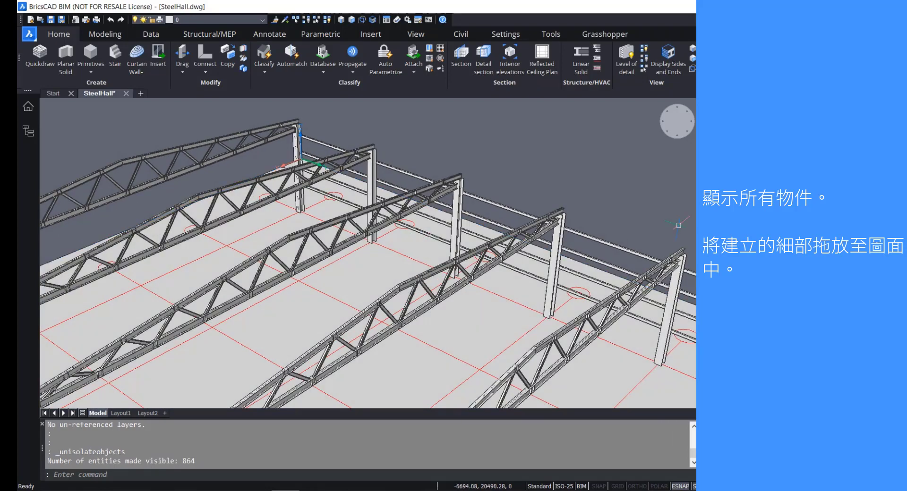
pyautogui.moveTo(556, 170); pyautogui.dragTo(555, 171)
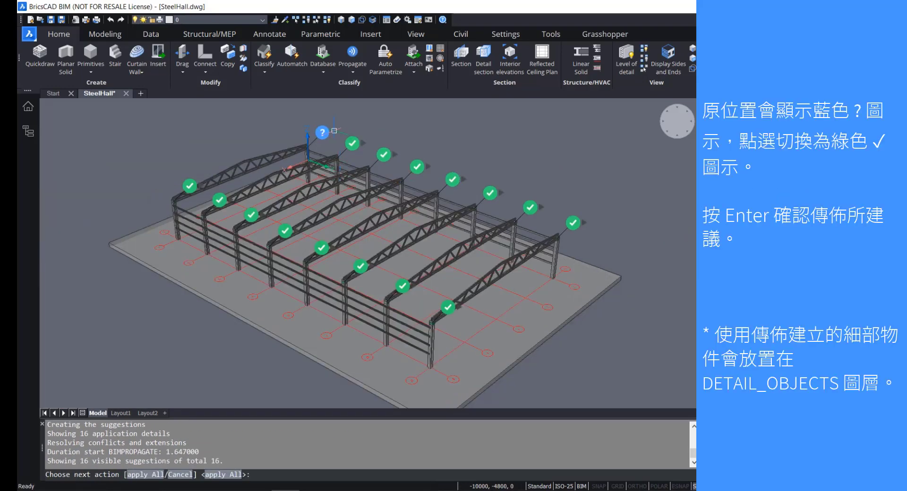
pyautogui.click(322, 133)
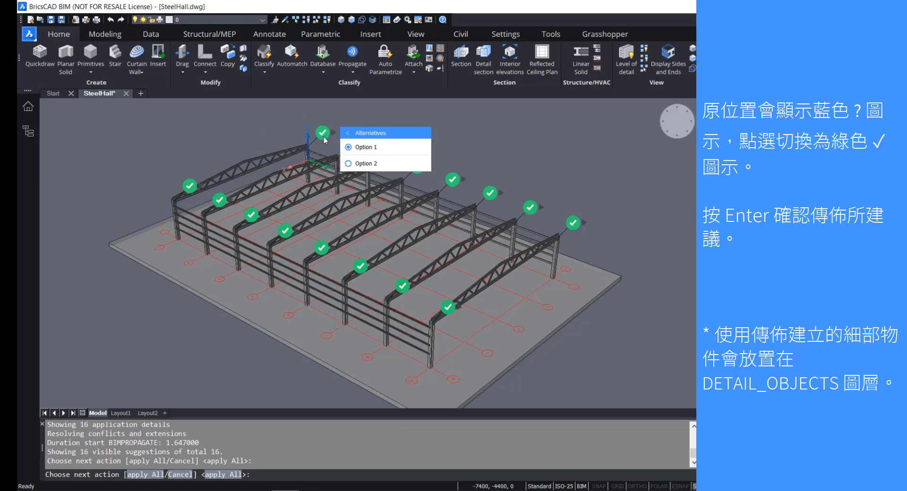
pyautogui.moveTo(323, 135)
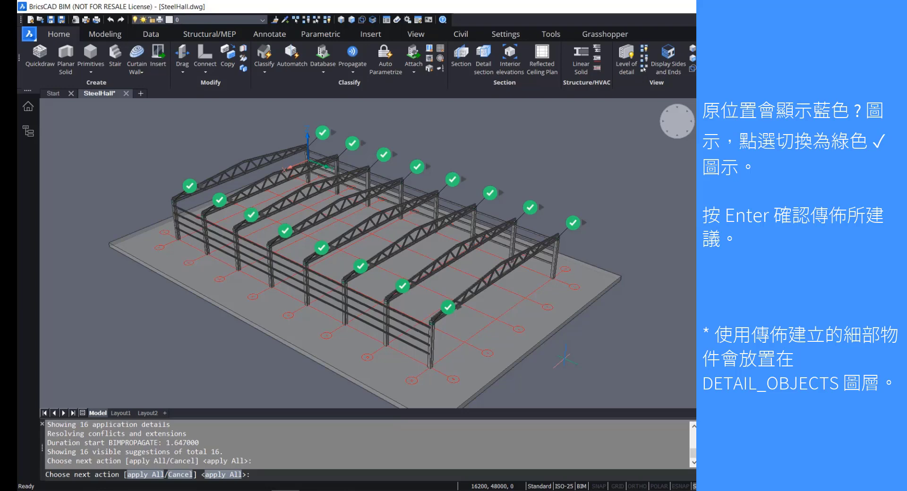
pyautogui.press('Return')
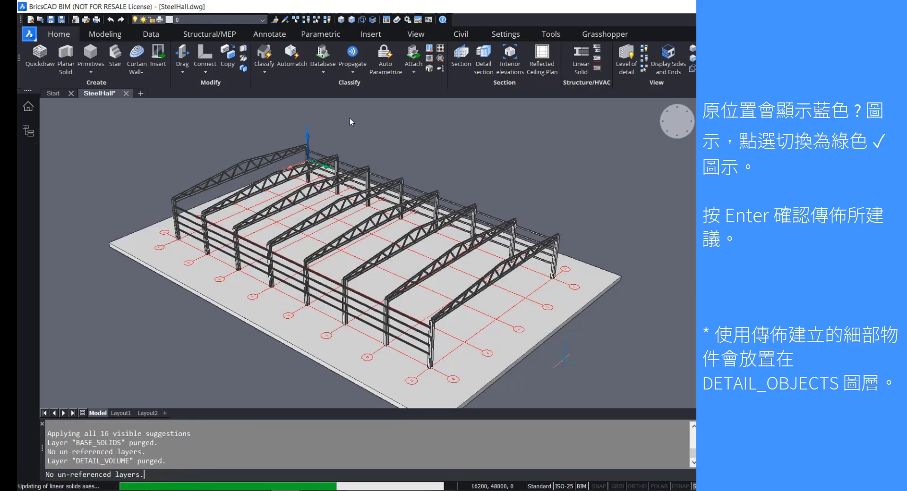
# Examine the propagated bolted plates at the column-truss connections on both sides of the hall.
pyautogui.scroll(10, 308, 147)
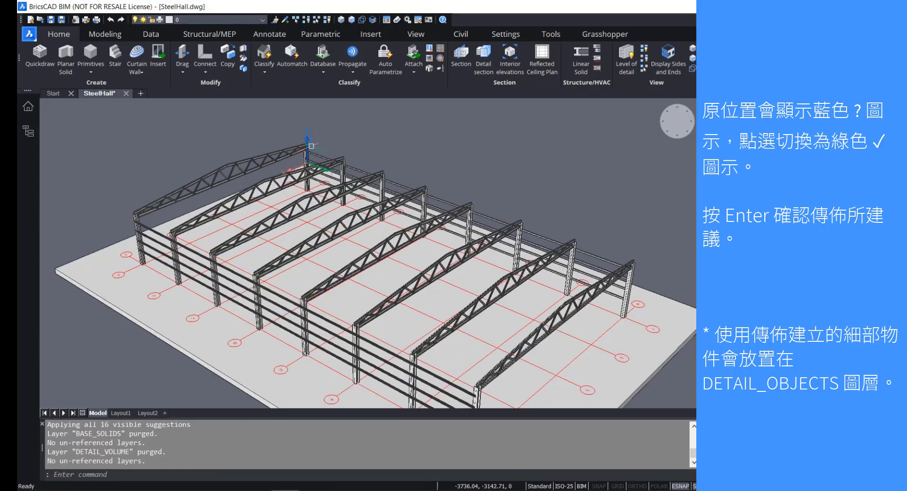
pyautogui.scroll(8, 399, 169)
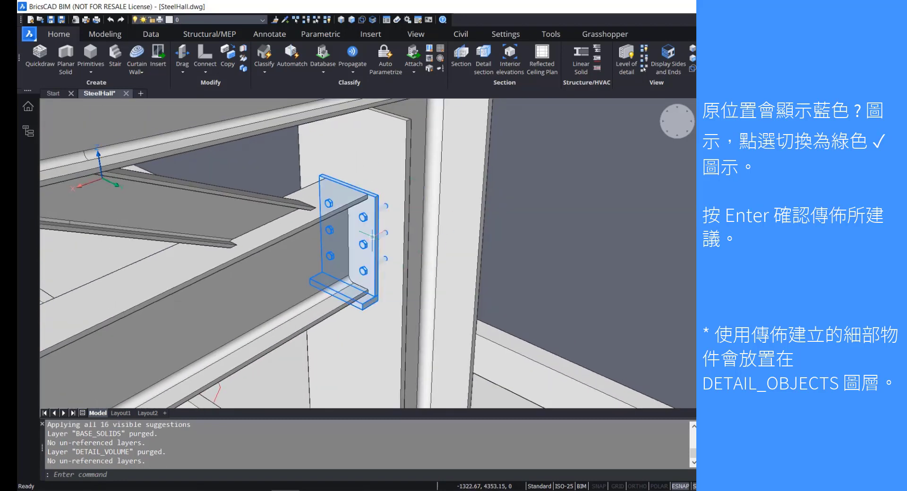
pyautogui.scroll(-2, 365, 245)
pyautogui.scroll(-6, 364, 245)
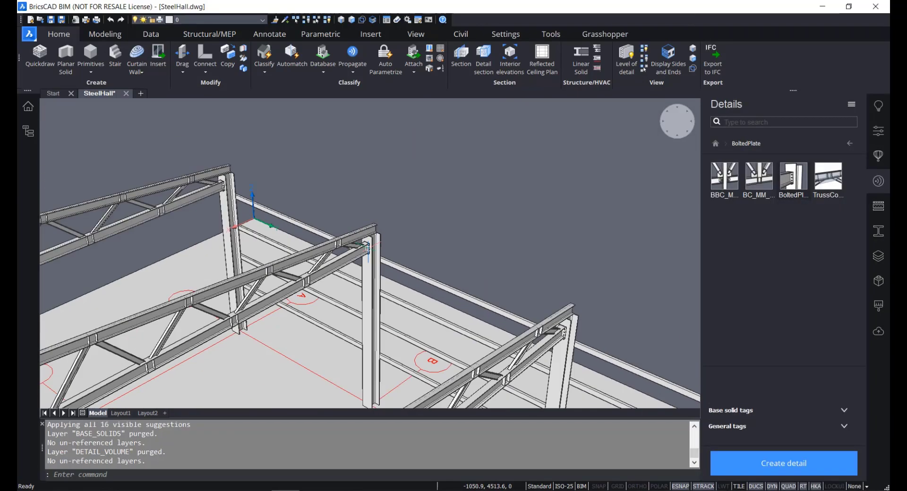
pyautogui.scroll(-3, 368, 247)
pyautogui.keyDown('shift'); pyautogui.moveTo(368, 247); pyautogui.dragTo(539, 262, button='middle'); pyautogui.keyUp('shift')
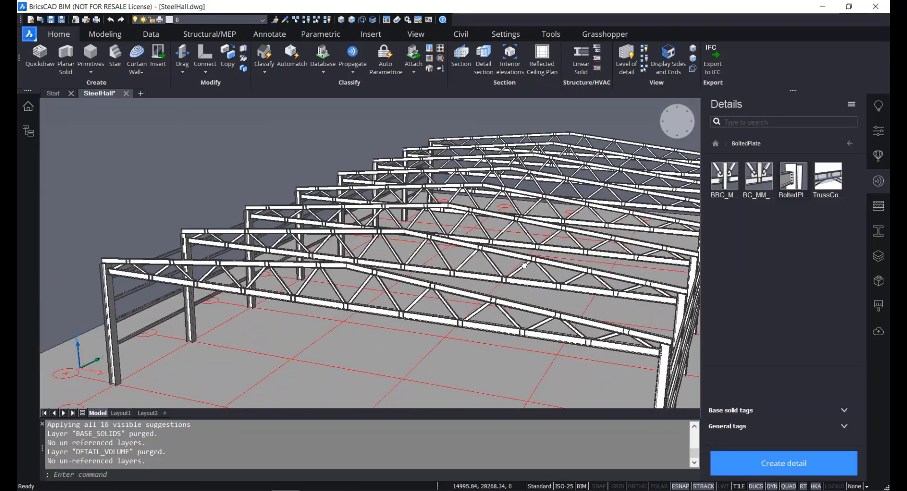
pyautogui.scroll(4, 104, 269)
pyautogui.scroll(8, 105, 270)
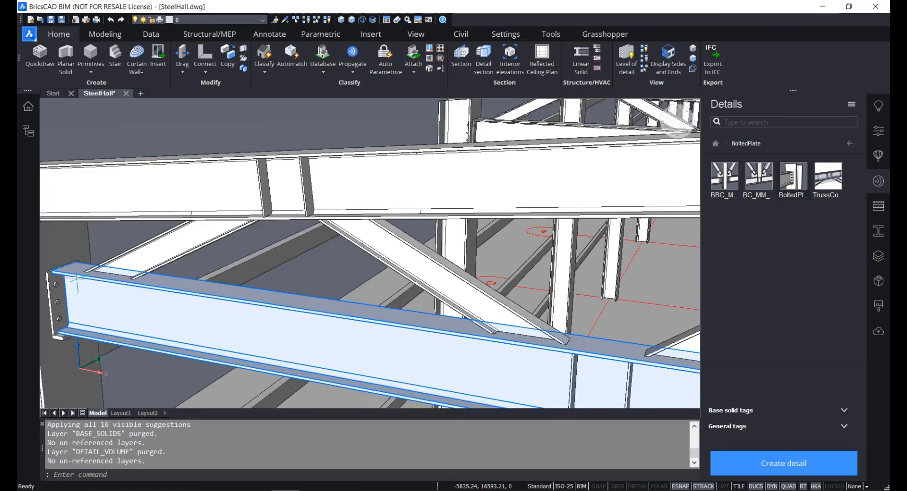
pyautogui.scroll(2, 209, 274)
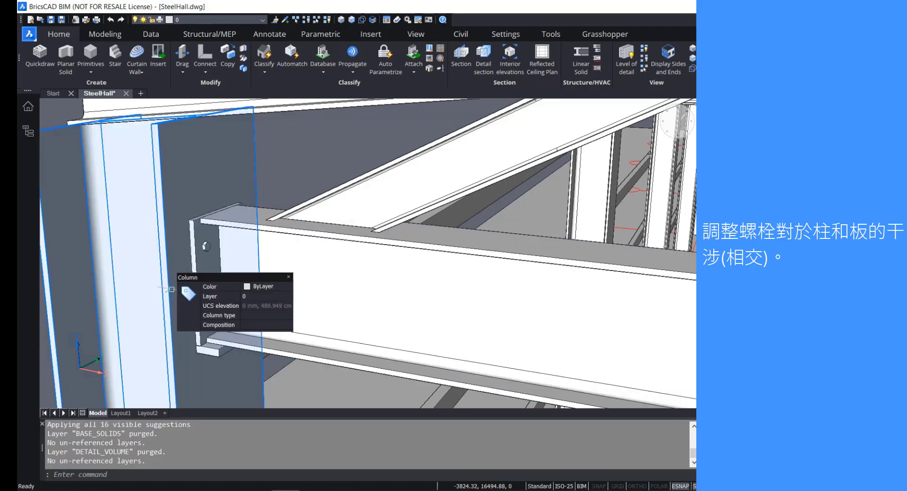
pyautogui.scroll(-5, 216, 292)
pyautogui.scroll(-3, 225, 260)
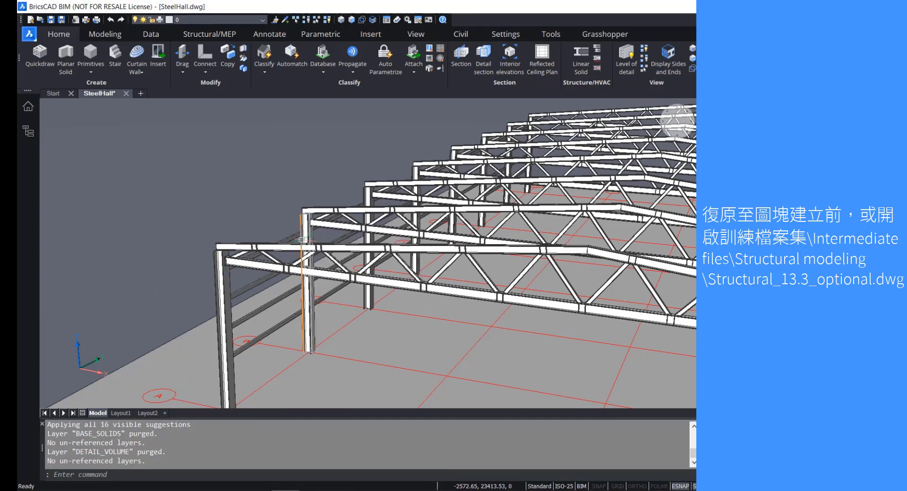
# Undo the detail propagation, unisolating and block classification, and check the selection around the isolated beam-column connection.
pyautogui.hotkey('ctrl', 'z')
pyautogui.hotkey('ctrl', 'z')
pyautogui.hotkey('ctrl', 'z')
pyautogui.hotkey('ctrl', 'z')
pyautogui.hotkey('ctrl', 'z')
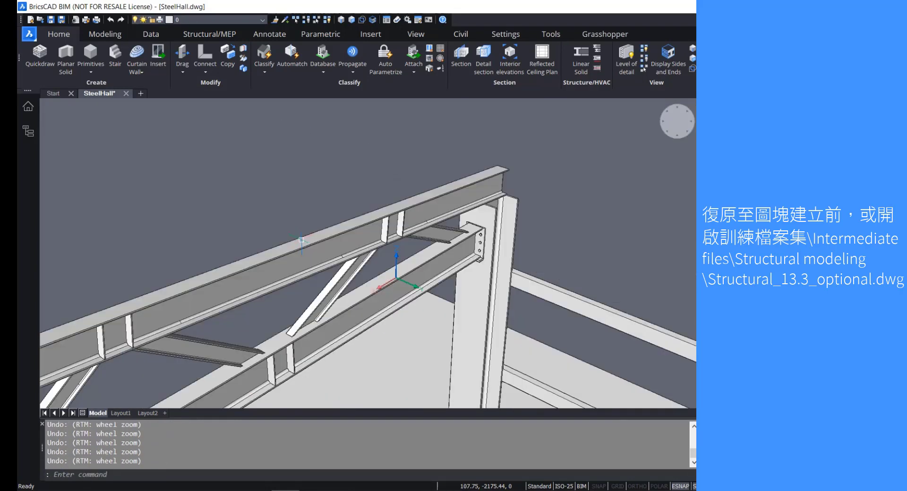
pyautogui.hotkey('ctrl', 'z')
pyautogui.hotkey('ctrl', 'z')
pyautogui.hotkey('ctrl', 'z')
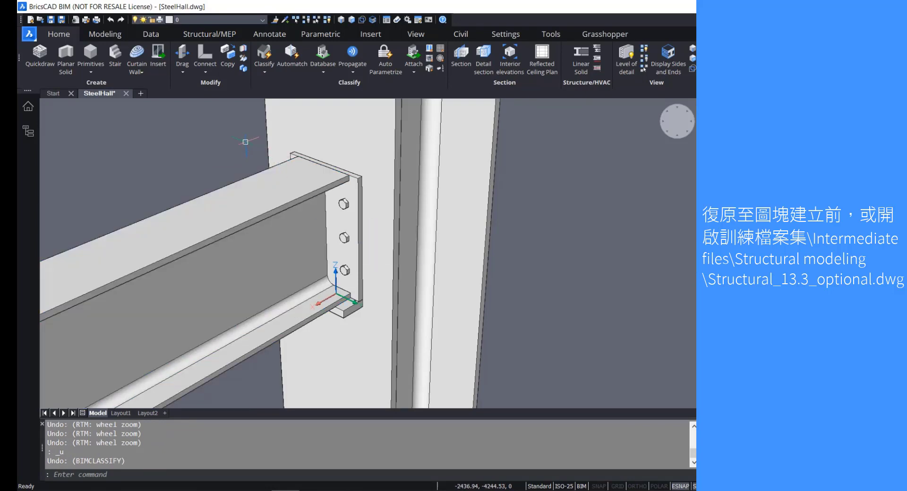
pyautogui.click(227, 139)
pyautogui.click(583, 340)
pyautogui.press('Escape')
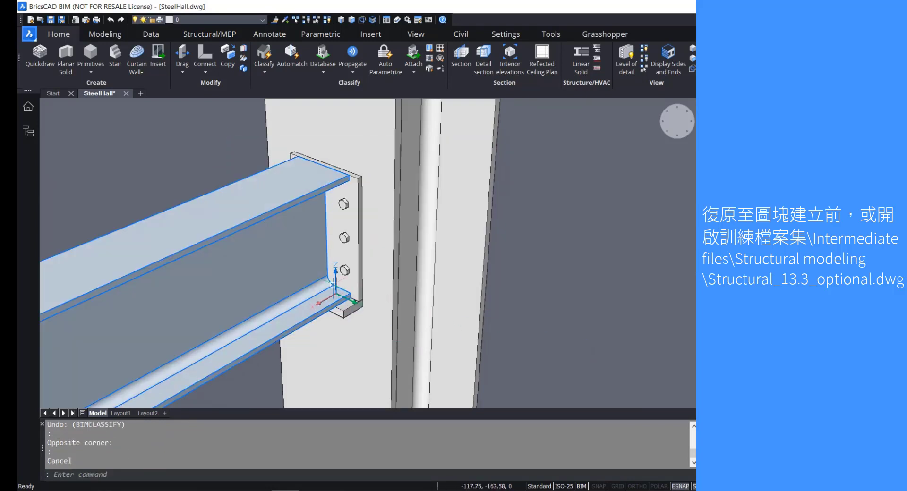
# Align the UCS to the column's outer flange face using the Face option, with X along the flange width and Y upward.
pyautogui.press('Escape')
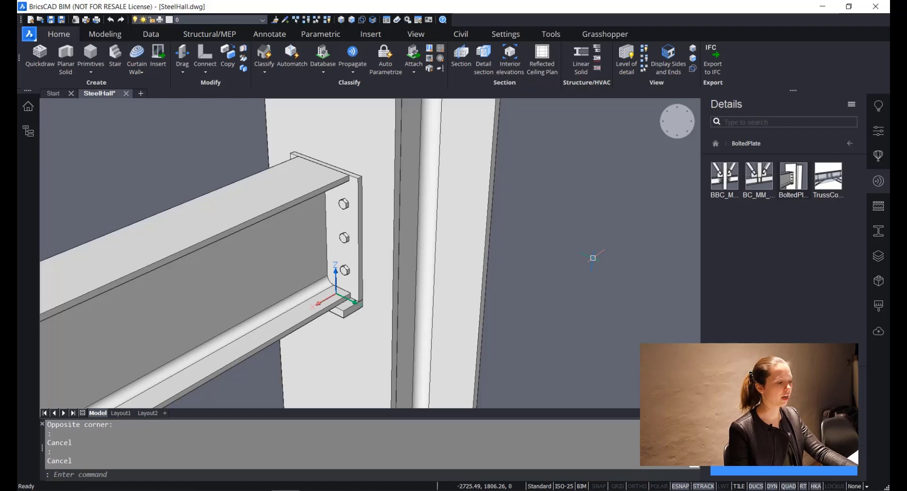
pyautogui.hotkey('ctrl', 'y')
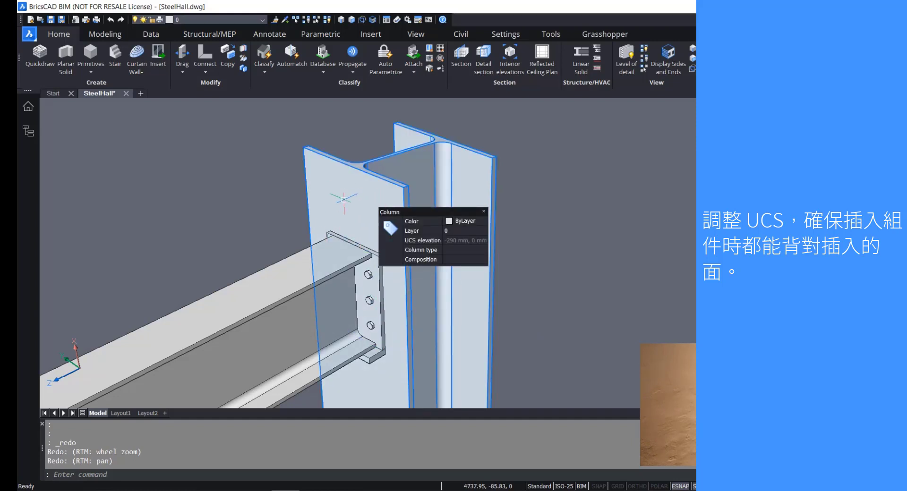
pyautogui.press('Tab')
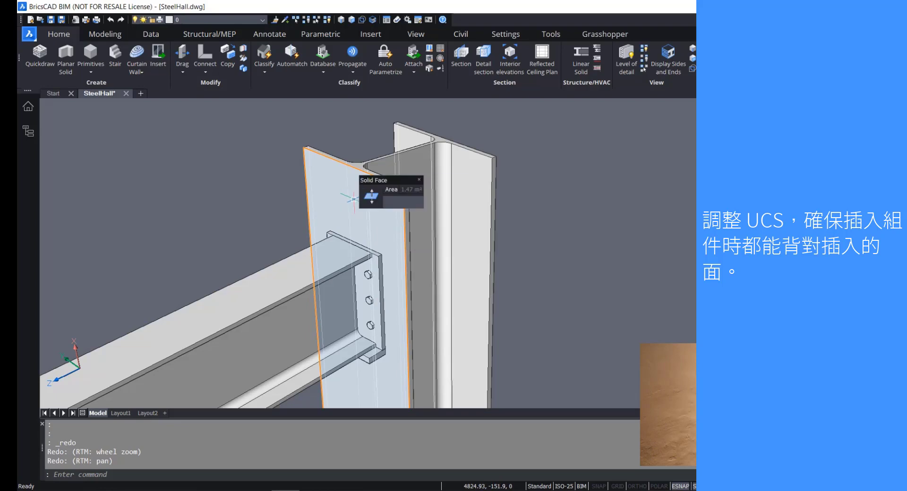
pyautogui.press('Tab')
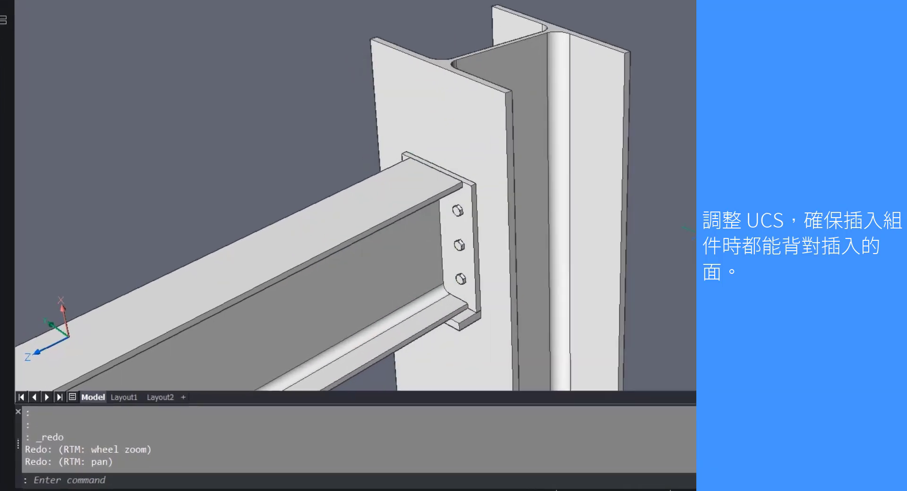
pyautogui.write('ucs')
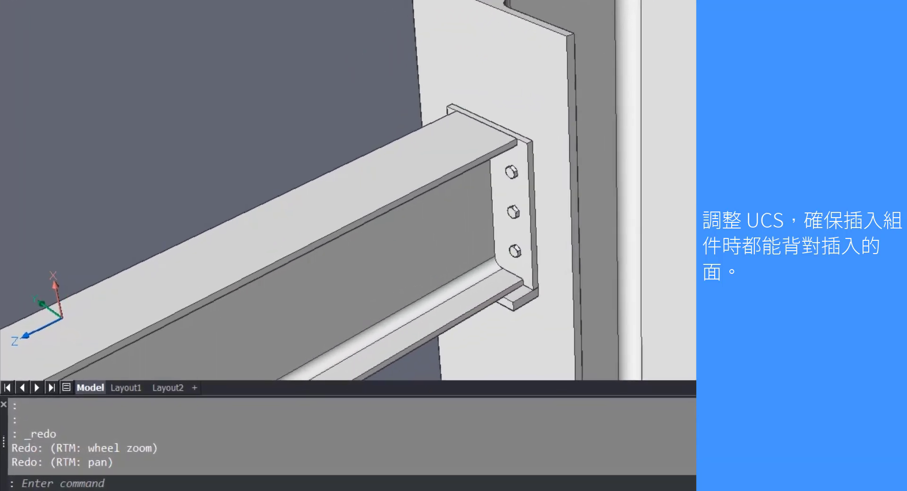
pyautogui.press('Return')
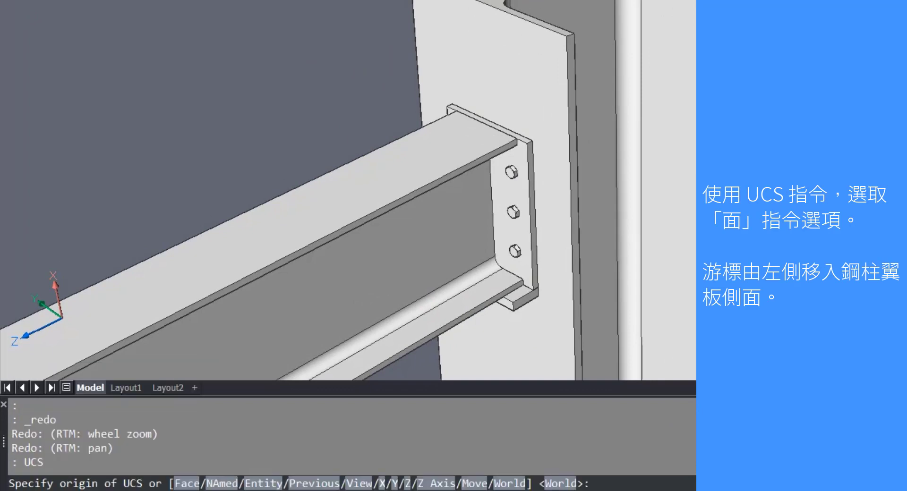
pyautogui.write('f')
pyautogui.press('Return')
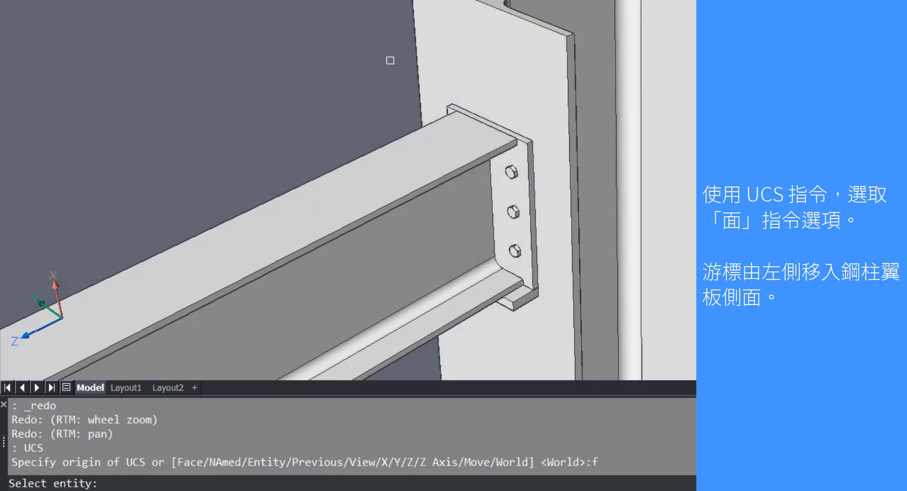
pyautogui.click(454, 83)
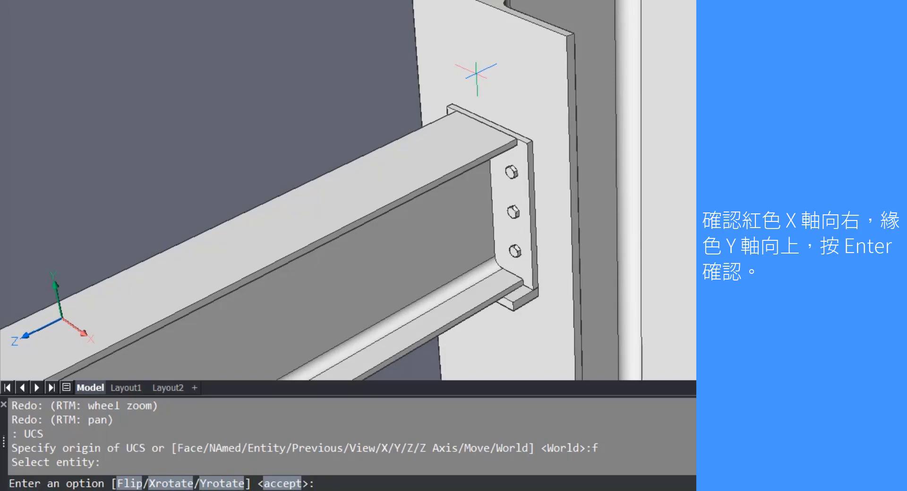
pyautogui.press('Return')
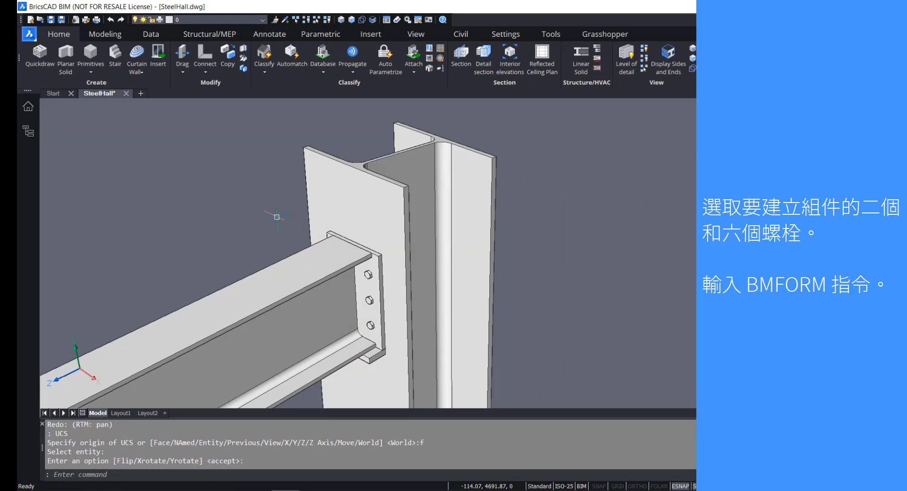
# Form the plates and six bolts into a local mechanical component named BoltedPlateComponent, with its base point on the end plate's upper edge.
pyautogui.click(277, 217)
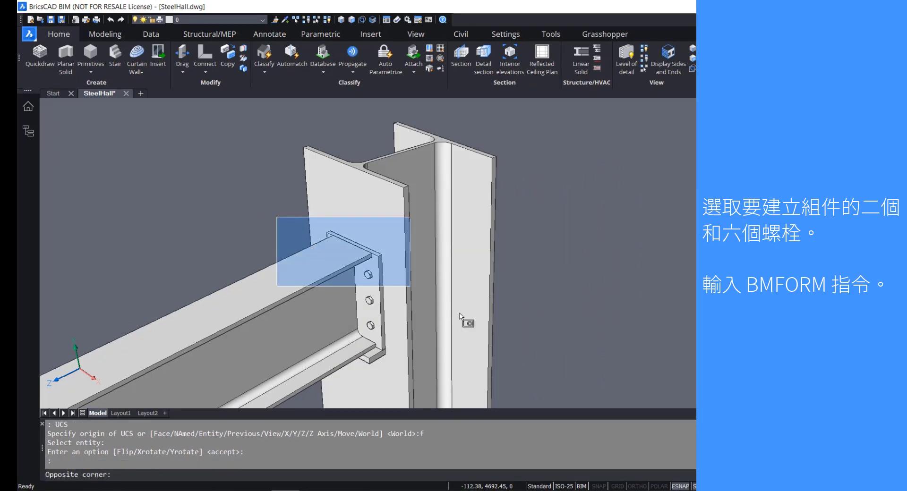
pyautogui.click(591, 389)
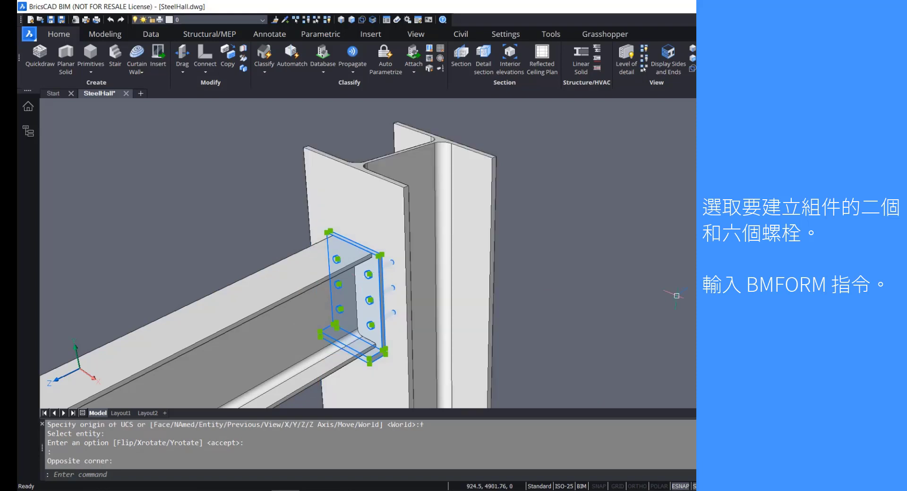
pyautogui.write('BMFORM')
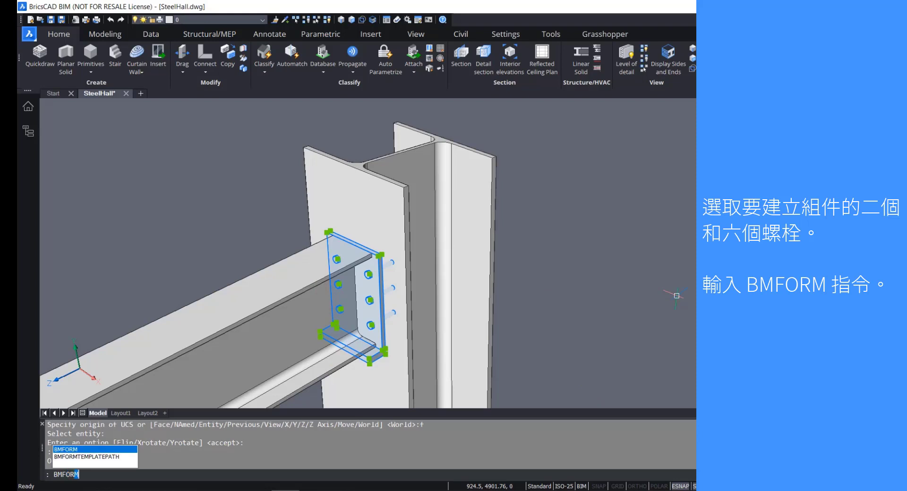
pyautogui.press('Return')
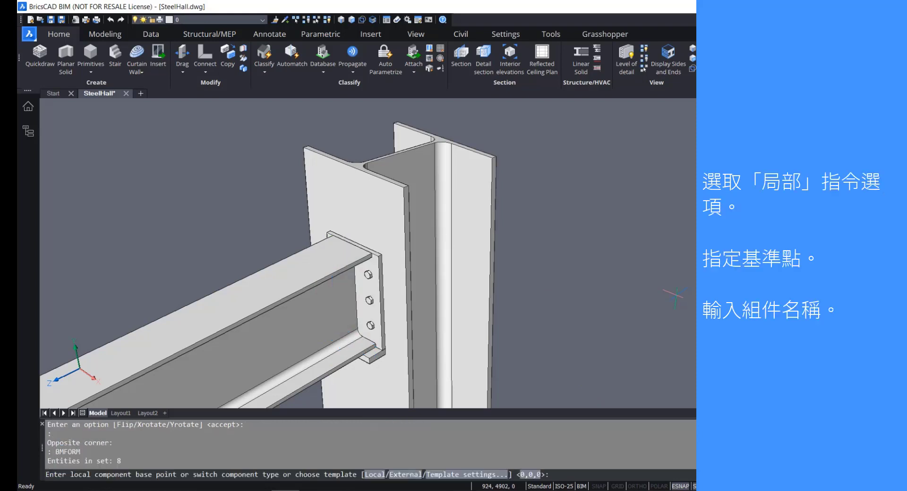
pyautogui.write('l')
pyautogui.press('Return')
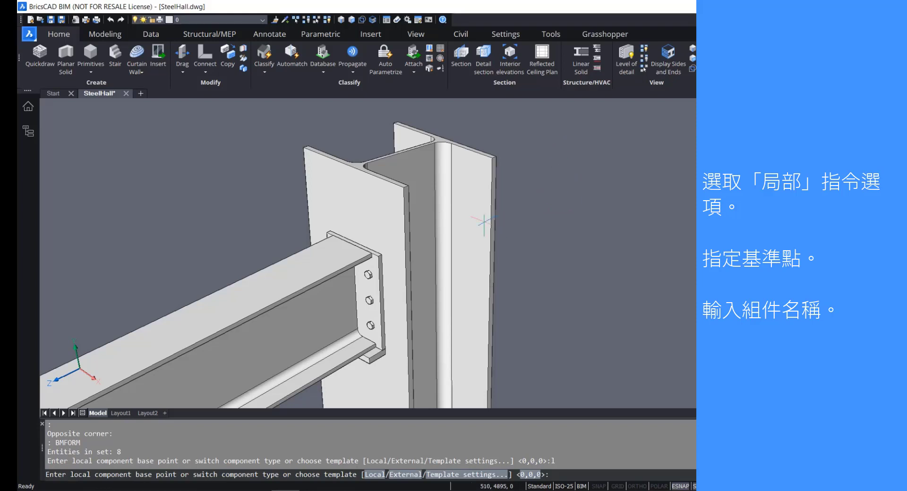
pyautogui.click(357, 241)
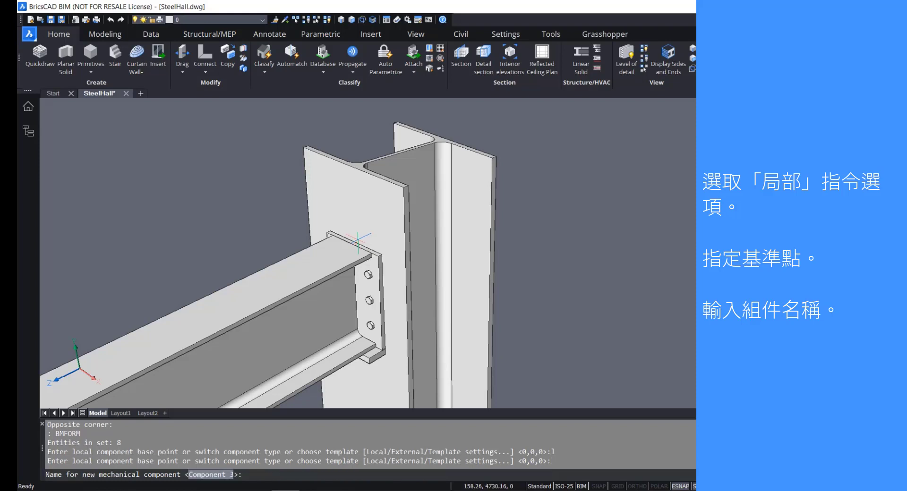
pyautogui.write('BoltedPlateComponent')
pyautogui.press('Return')
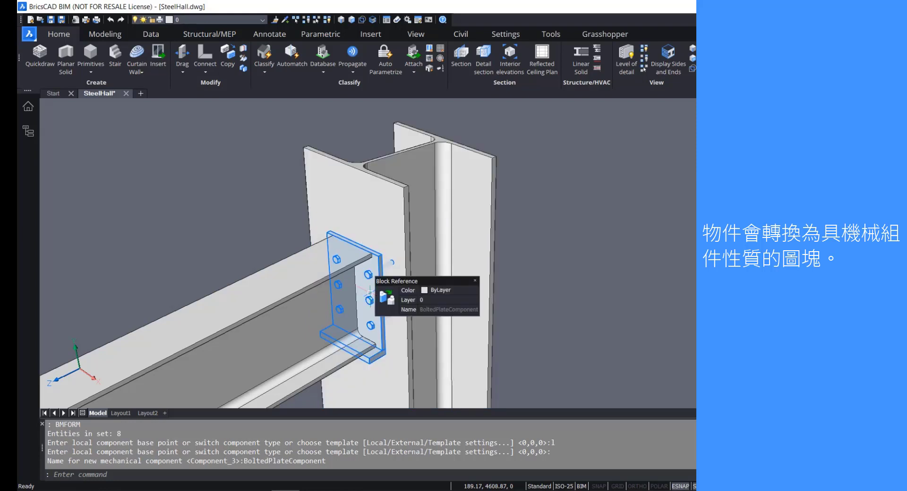
# Inspect the new bolted plate component's structure and the model commands available for it.
pyautogui.click(369, 293)
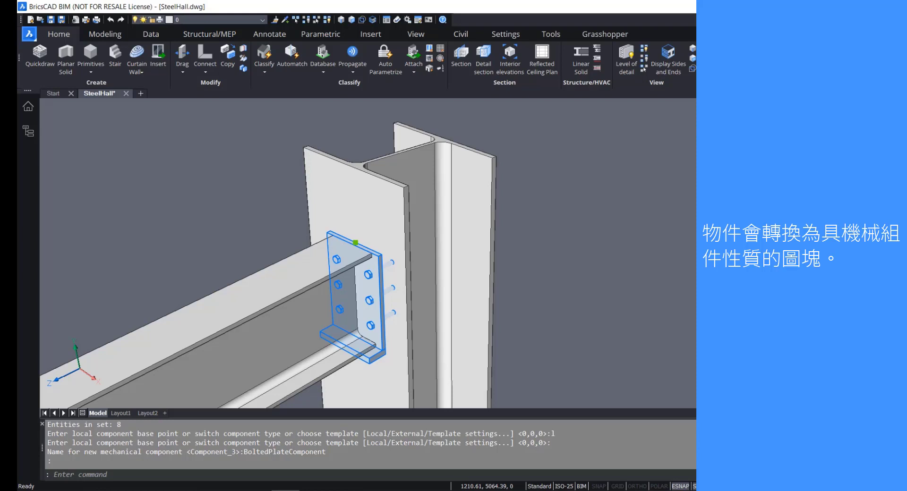
pyautogui.hotkey('ctrl', '1')
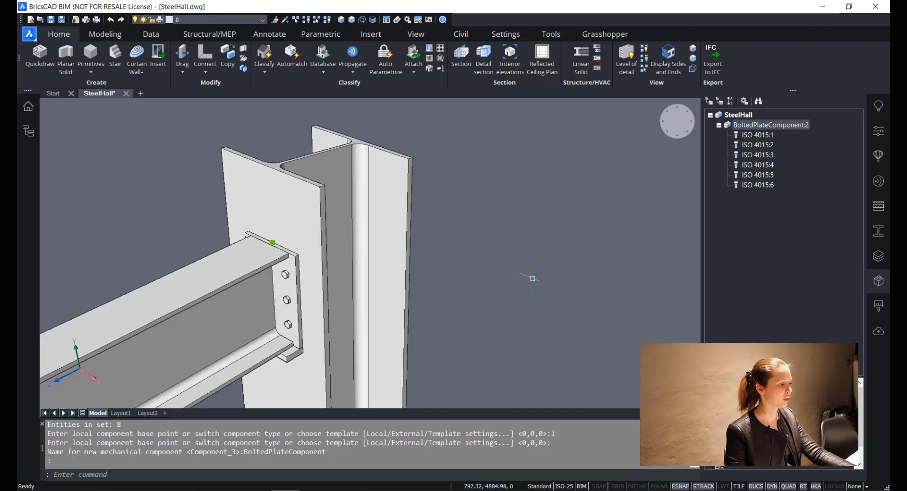
pyautogui.press('Escape')
pyautogui.click(293, 309)
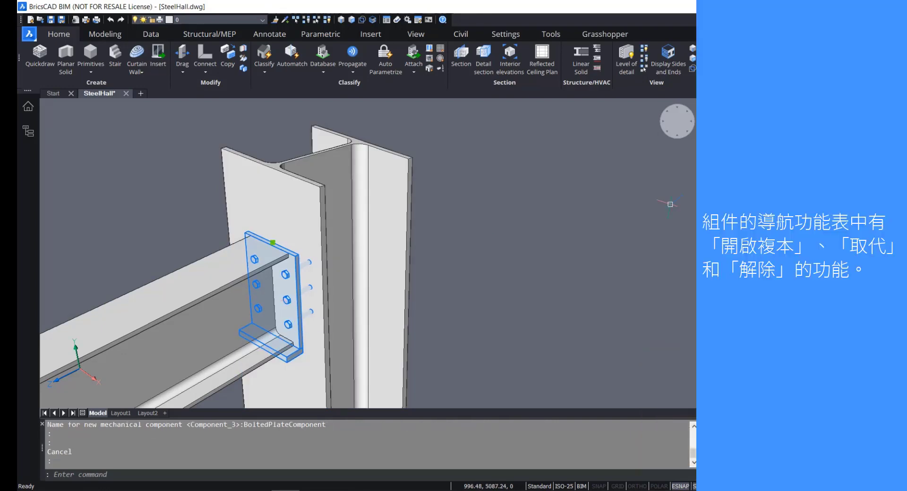
pyautogui.click(878, 156)
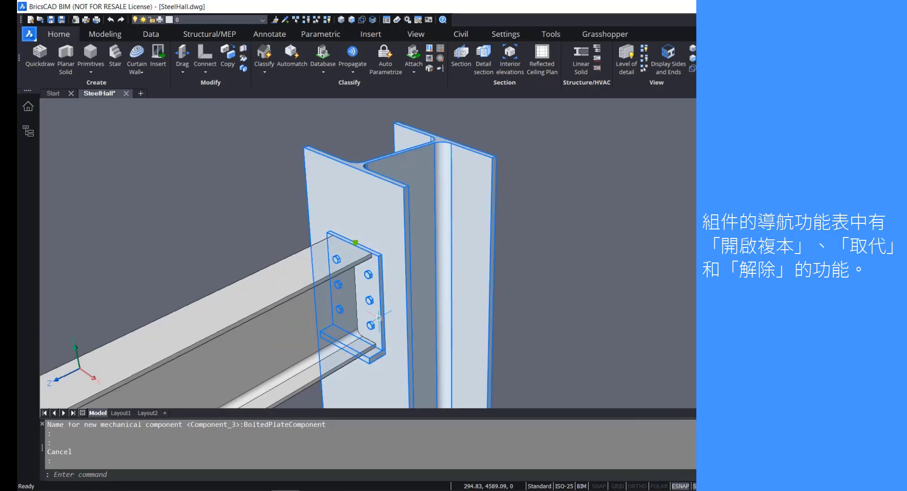
pyautogui.moveTo(368, 295)
pyautogui.press('Escape')
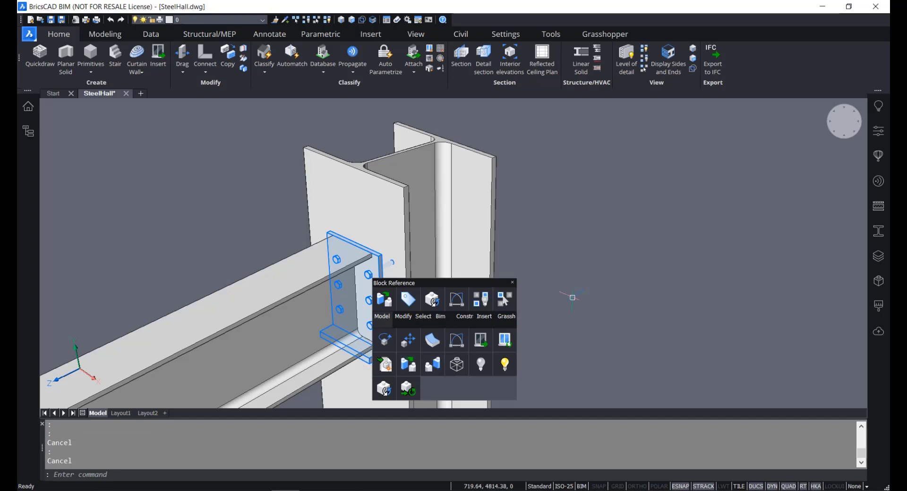
# Clear the selection and reset the UCS to World.
pyautogui.press('Escape')
pyautogui.write('UCS')
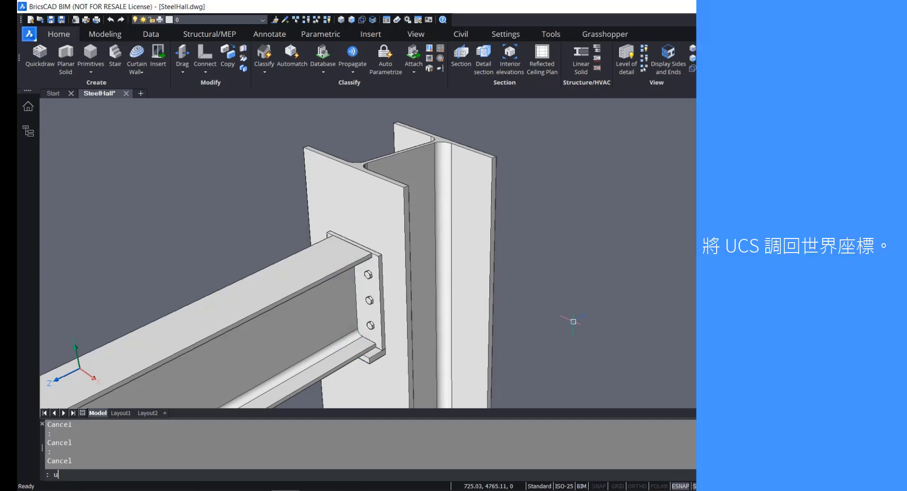
pyautogui.press('Return')
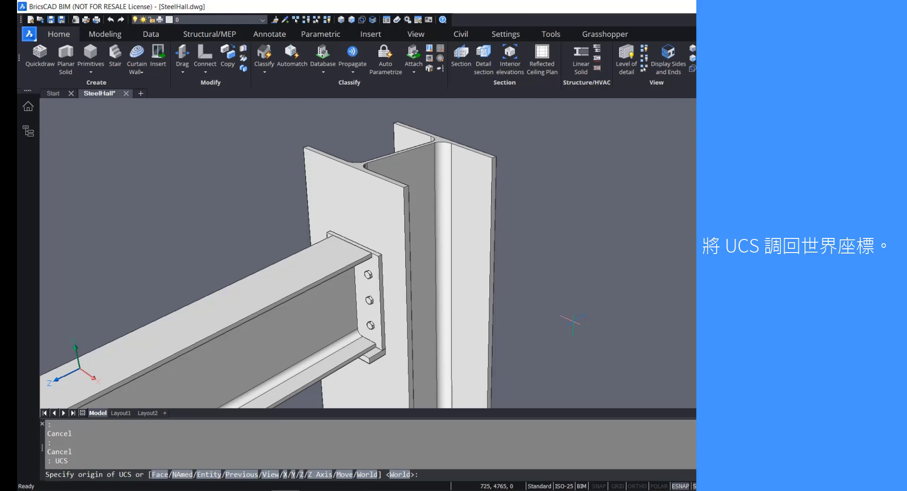
pyautogui.press('Return')
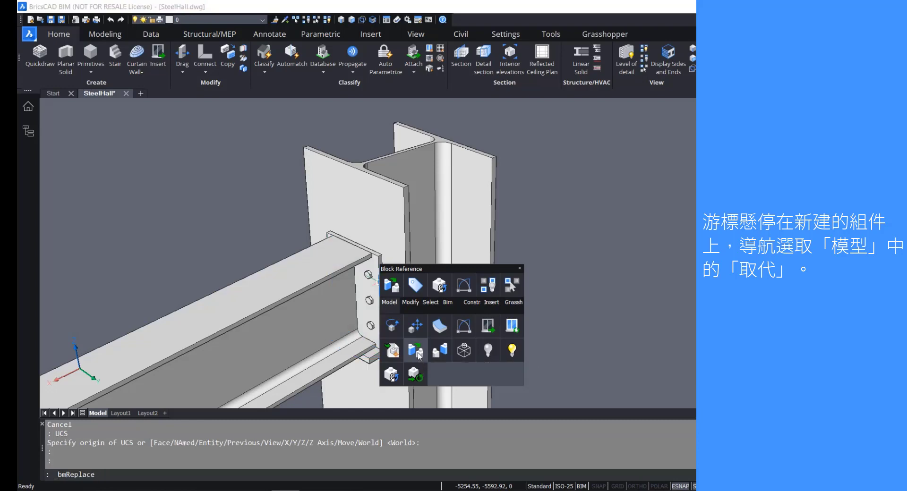
# Replace the bolted plate component with BoltedPlate.dwg from the Structural modeling folder.
pyautogui.click(417, 353)
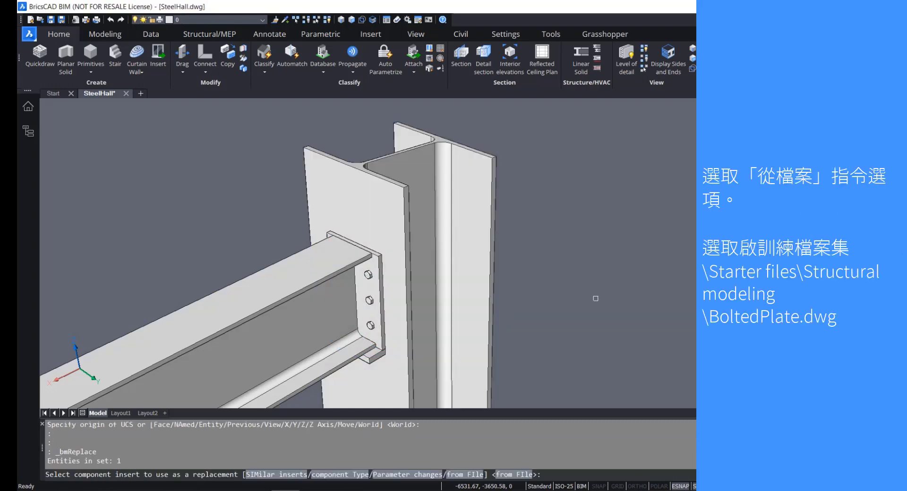
pyautogui.press('Return')
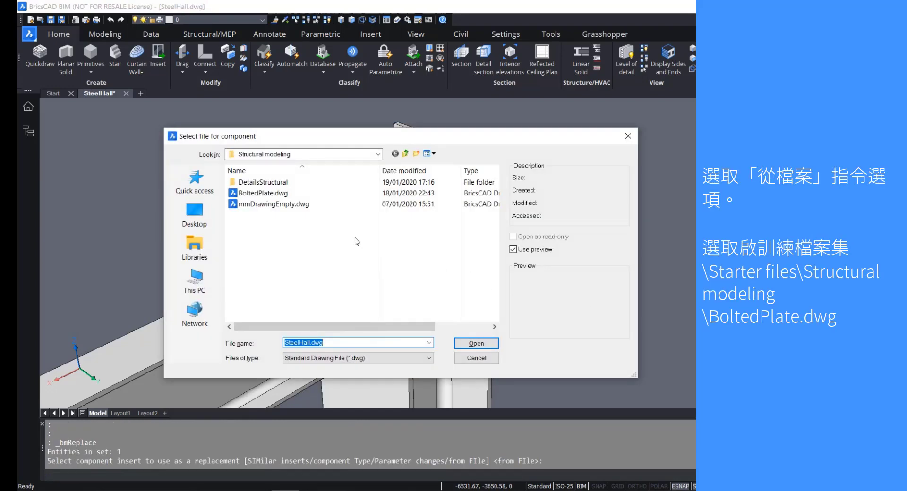
pyautogui.click(268, 192)
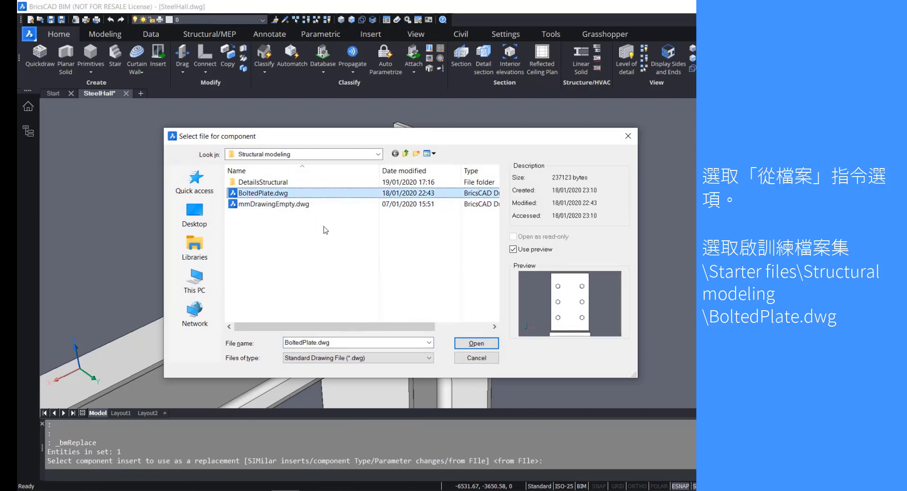
pyautogui.click(475, 344)
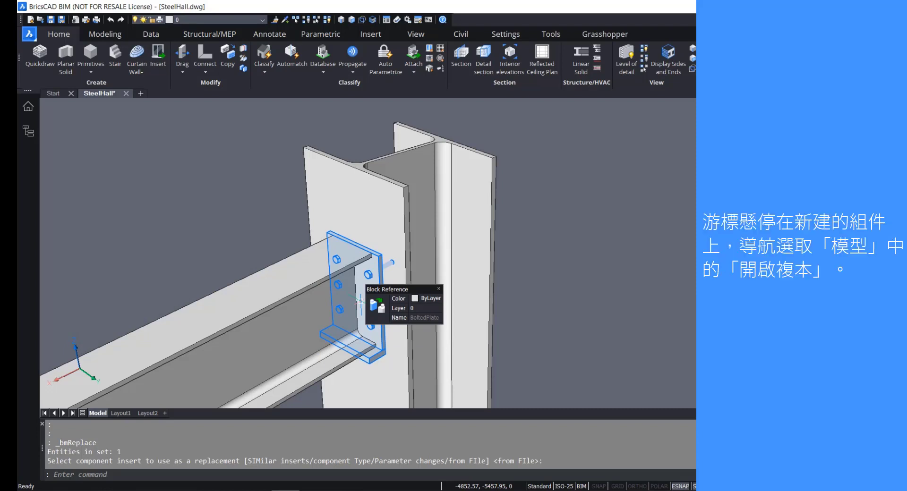
# Open a copy of the BoltedPlate component from the column connection.
pyautogui.moveTo(377, 307)
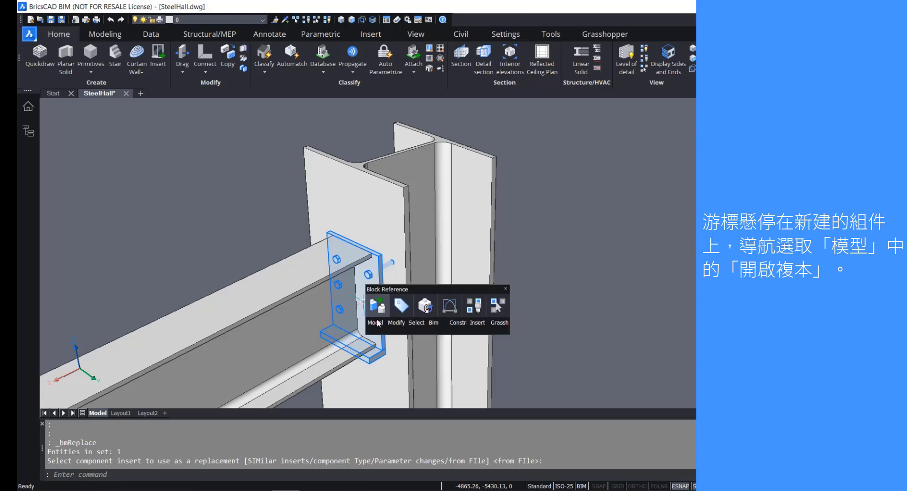
pyautogui.click(378, 373)
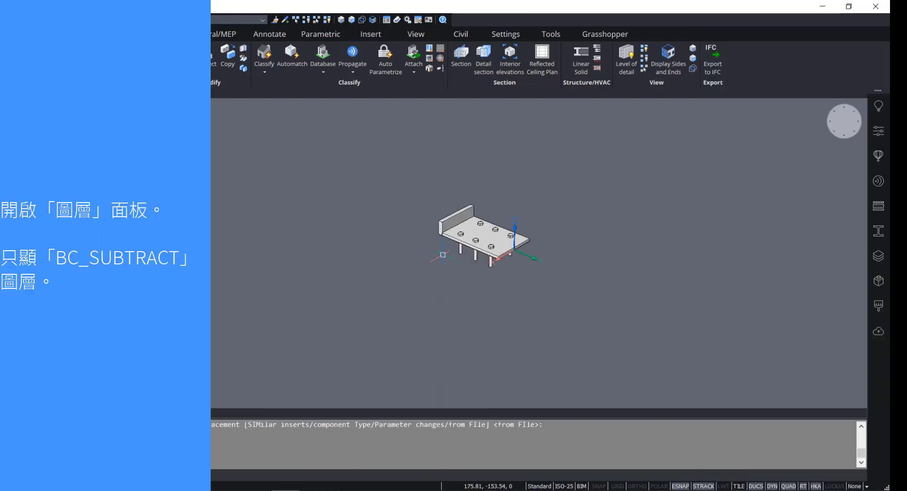
pyautogui.scroll(6, 443, 255)
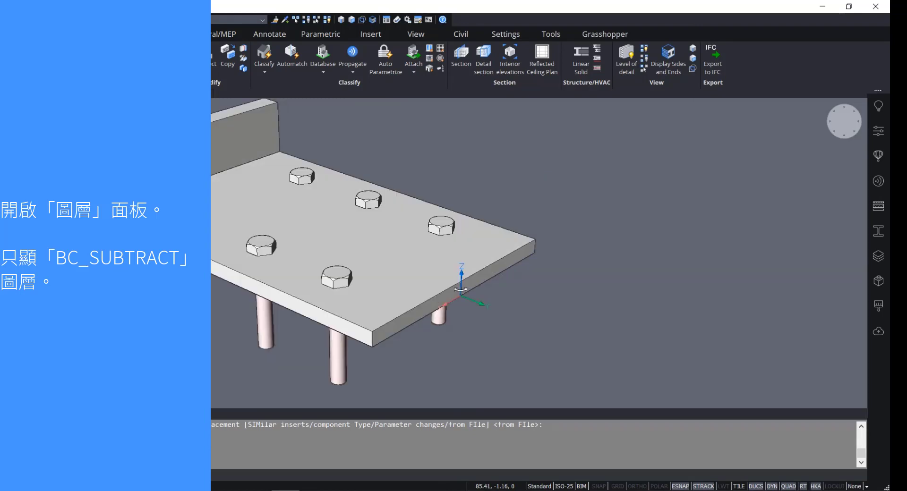
# Turn off the Defpoints and 0 layers to examine only the BC_SUBTRACT geometry, and close the component copy without saving.
pyautogui.click(876, 140)
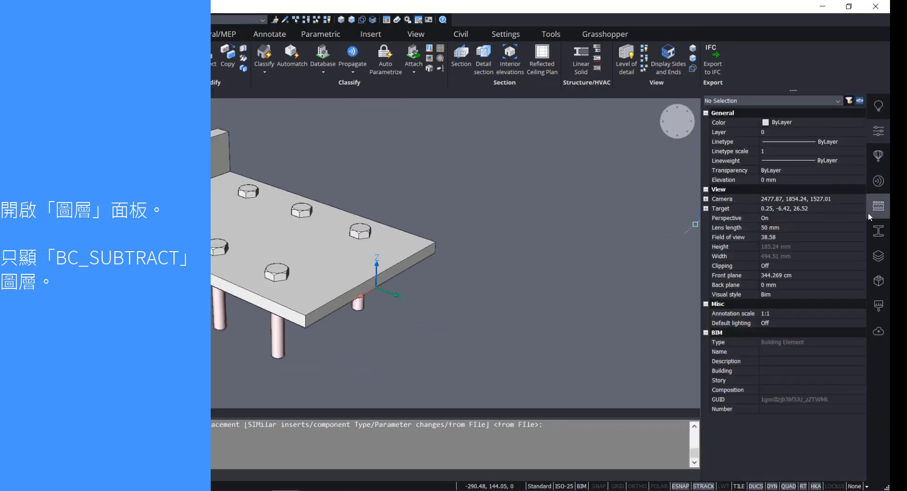
pyautogui.click(874, 258)
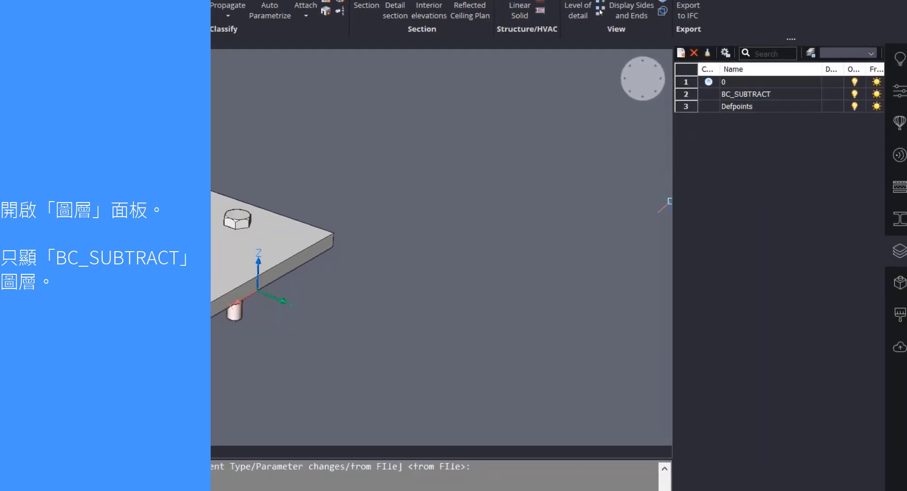
pyautogui.click(740, 84)
pyautogui.click(739, 95)
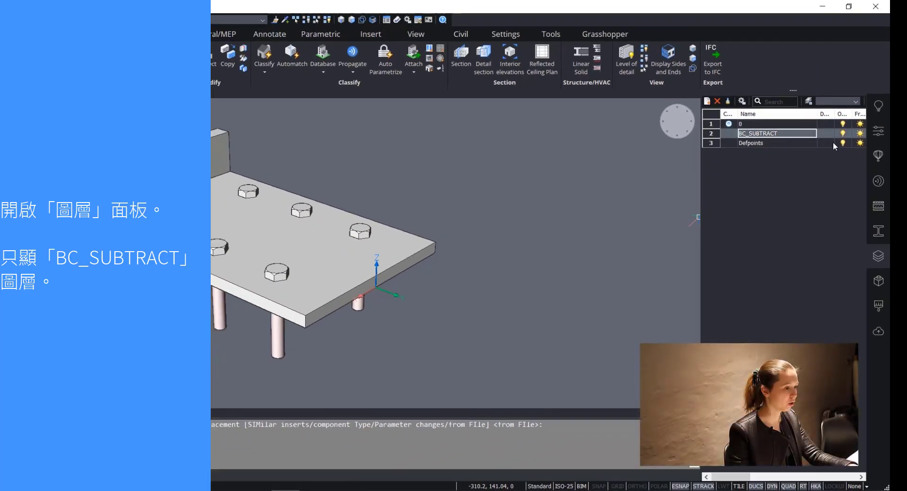
pyautogui.click(843, 142)
pyautogui.click(843, 124)
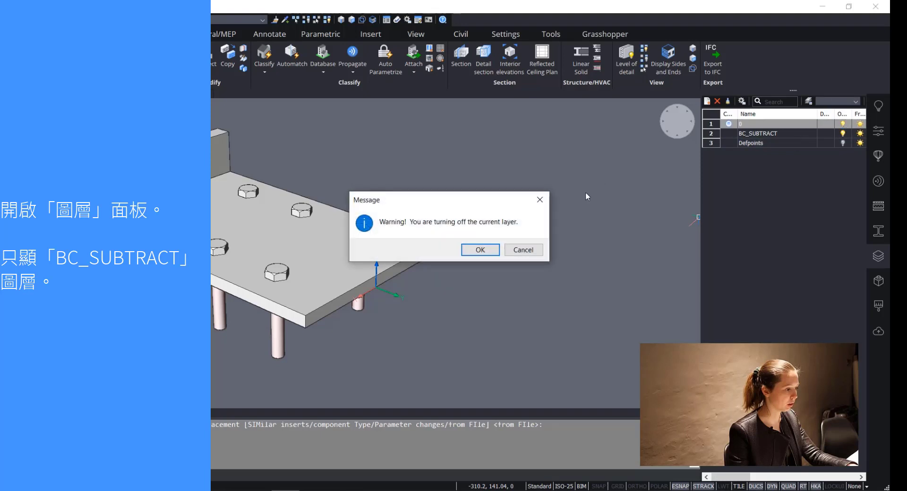
pyautogui.click(480, 250)
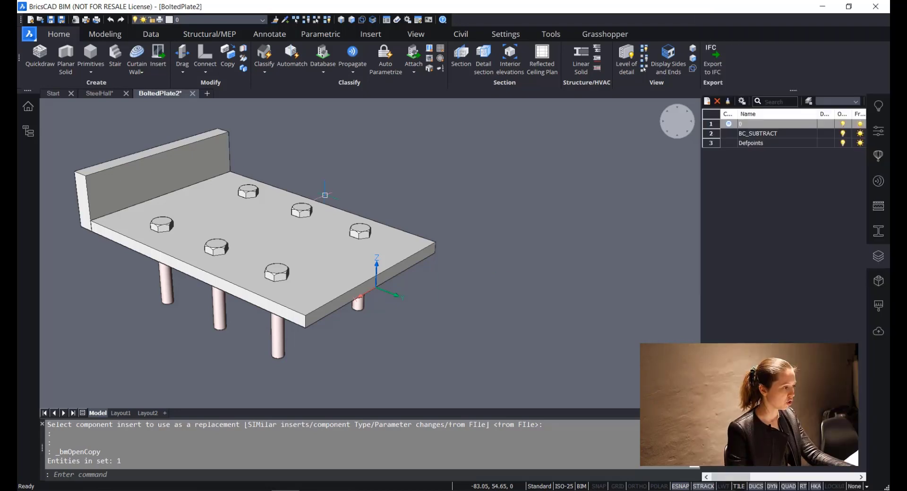
pyautogui.click(192, 94)
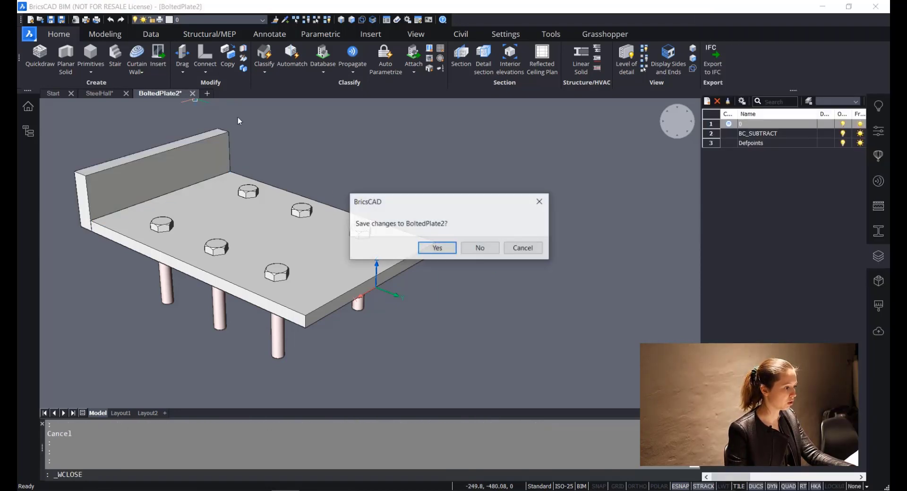
pyautogui.click(479, 247)
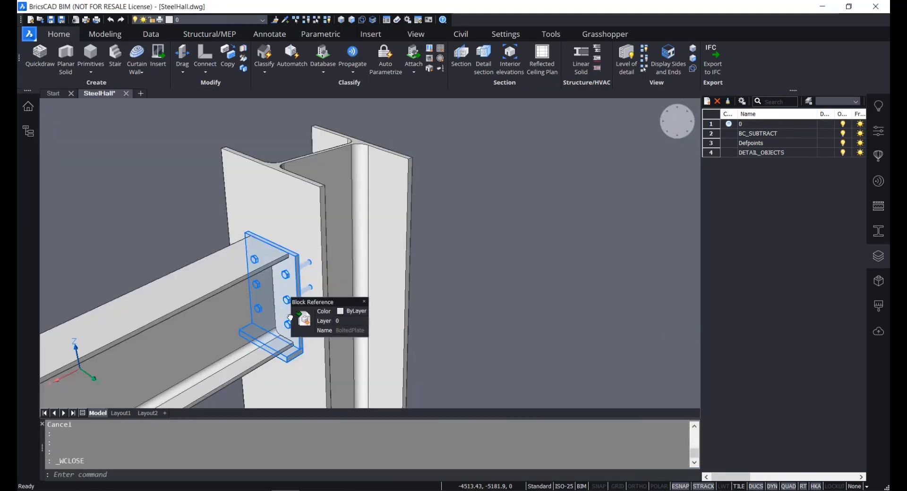
# Hide the bolted plate component to check the steel column for holes, and make all hidden objects visible again.
pyautogui.moveTo(298, 318); pyautogui.dragTo(343, 268, button='middle')
pyautogui.scroll(2, 342, 269)
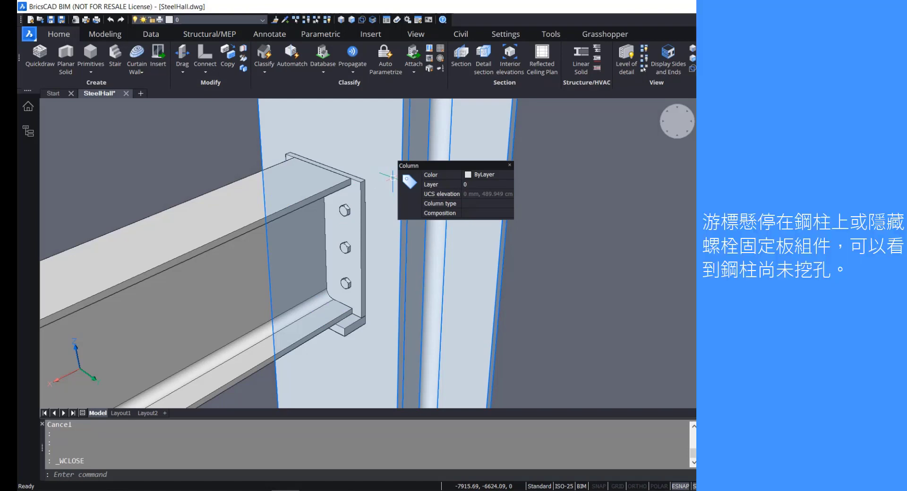
pyautogui.moveTo(330, 235)
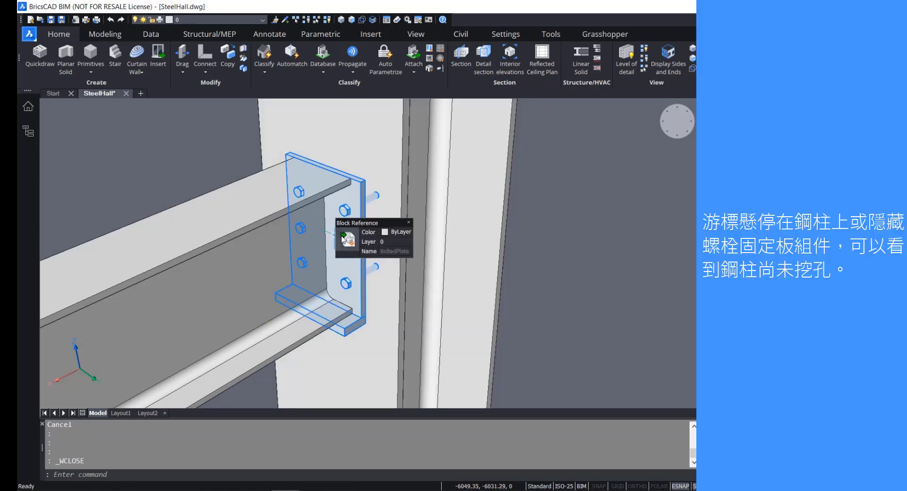
pyautogui.click(421, 246)
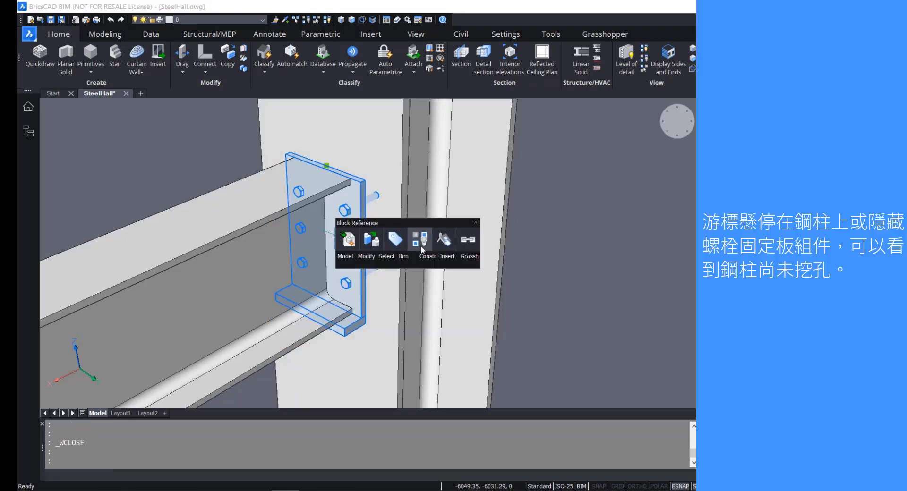
pyautogui.rightClick(530, 248)
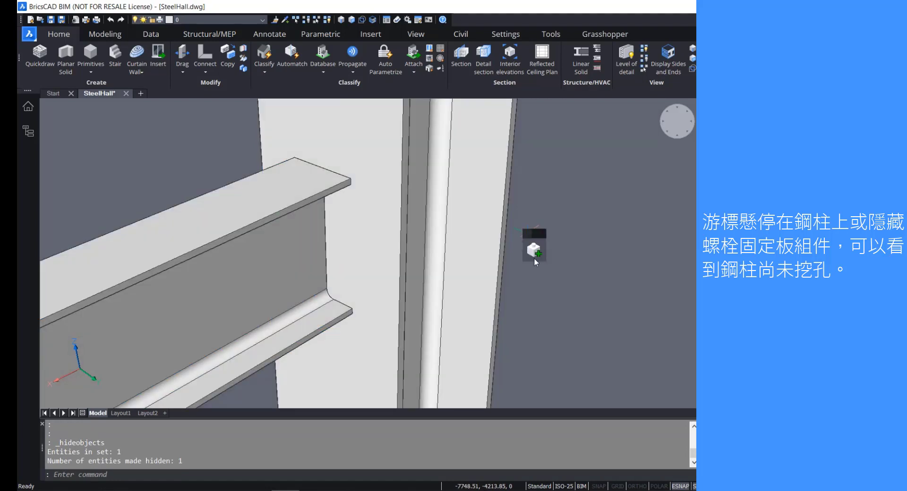
pyautogui.click(607, 257)
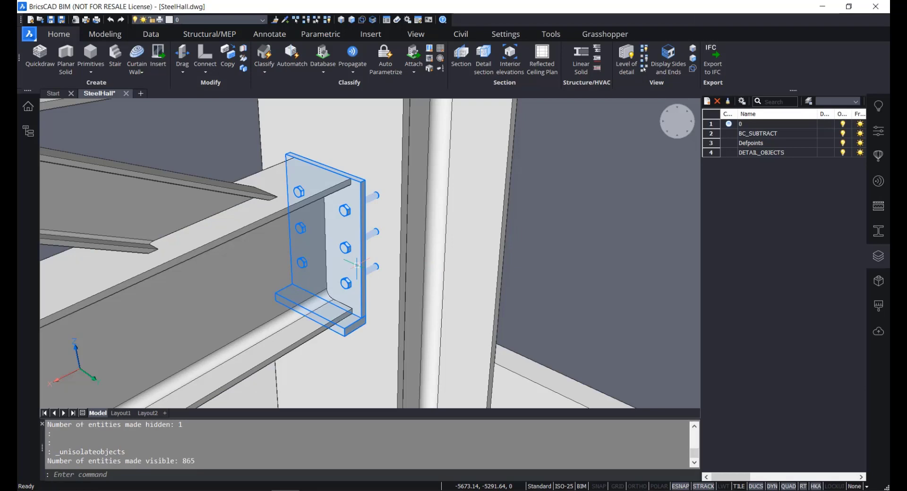
# Update the selected bolted plate component so its subtraction geometry cuts the steel column.
pyautogui.moveTo(356, 264)
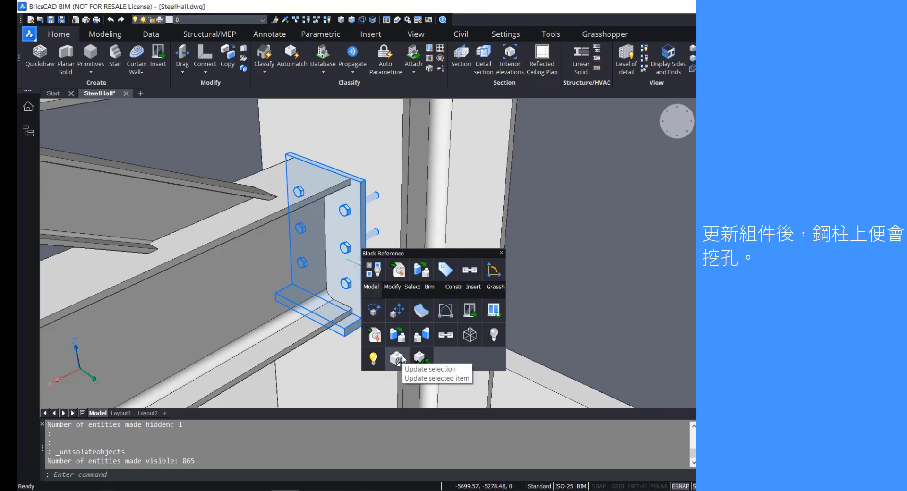
pyautogui.click(402, 358)
pyautogui.moveTo(412, 264)
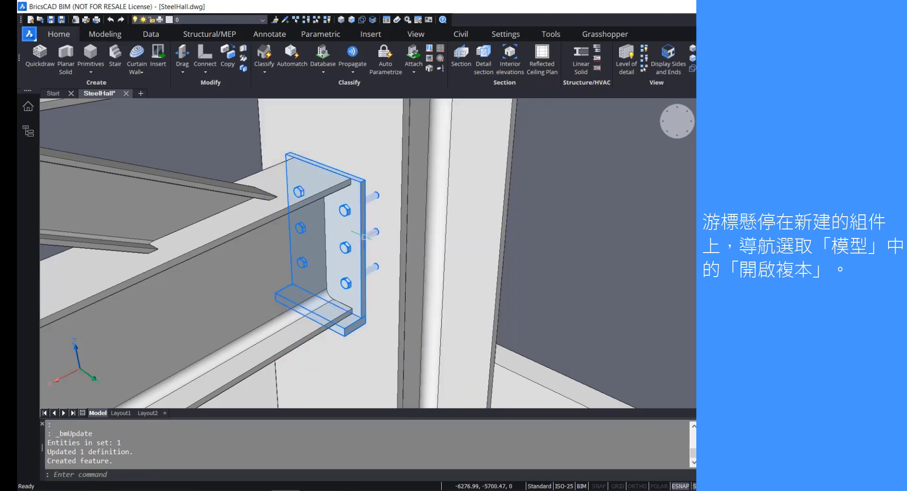
# Hide the updated bolted plate to examine the bolt holes in the column, and show the component again.
pyautogui.moveTo(352, 235)
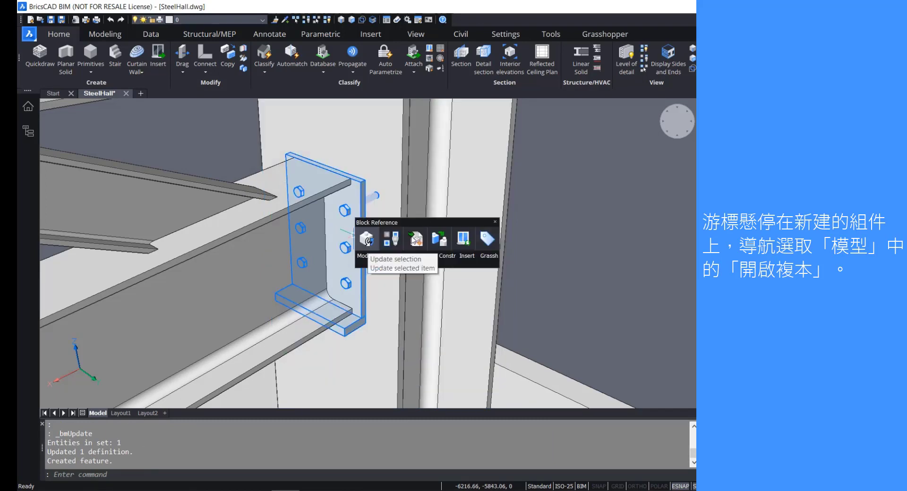
pyautogui.click(391, 239)
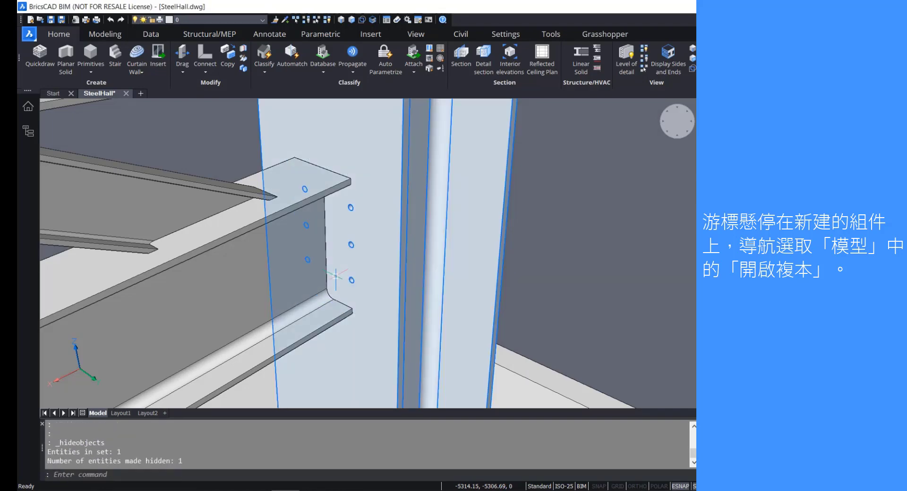
pyautogui.hotkey('ctrl', 'z')
pyautogui.scroll(8, 359, 255)
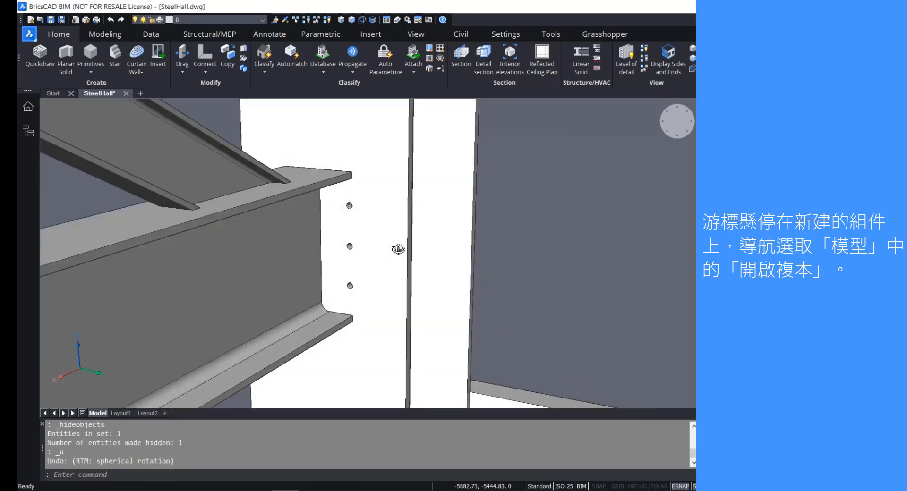
pyautogui.keyDown('shift'); pyautogui.moveTo(348, 249); pyautogui.dragTo(304, 263, button='middle'); pyautogui.keyUp('shift')
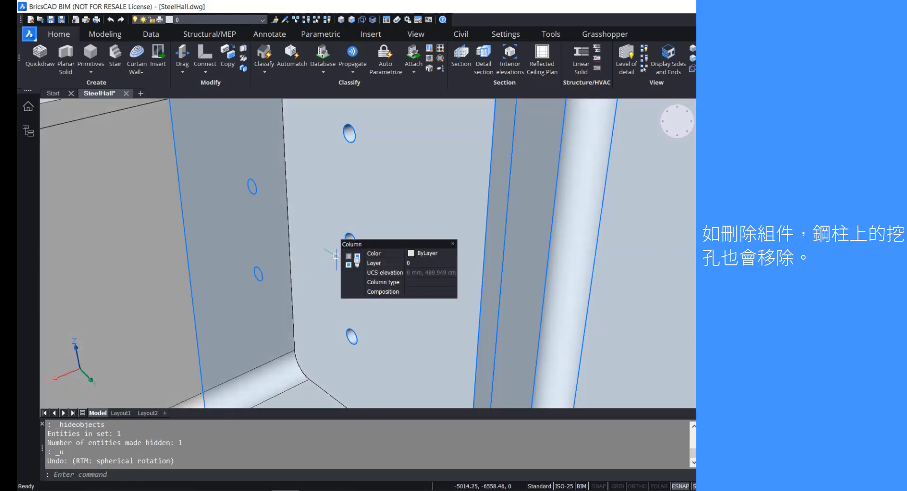
pyautogui.scroll(-5, 335, 257)
pyautogui.rightClick(543, 253)
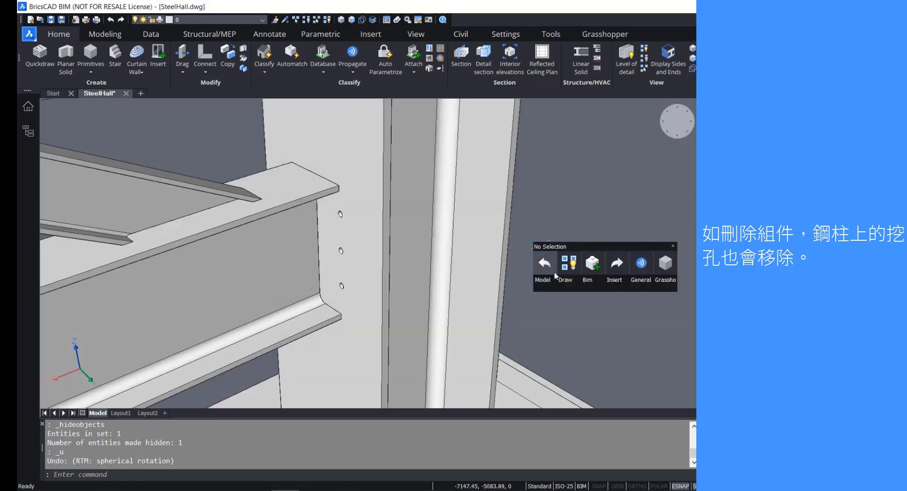
pyautogui.click(566, 264)
# Delete the bolted plate component from the beam-to-column connection and undo the deletion.
pyautogui.click(321, 274)
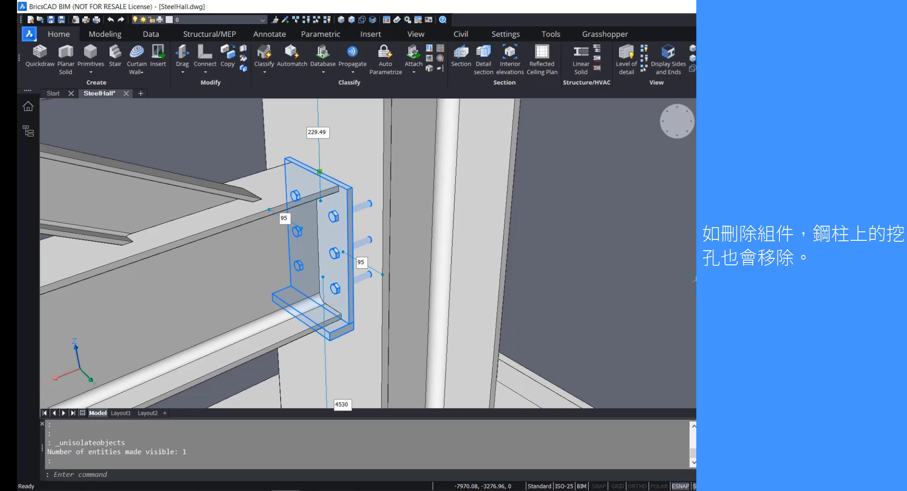
pyautogui.press('Delete')
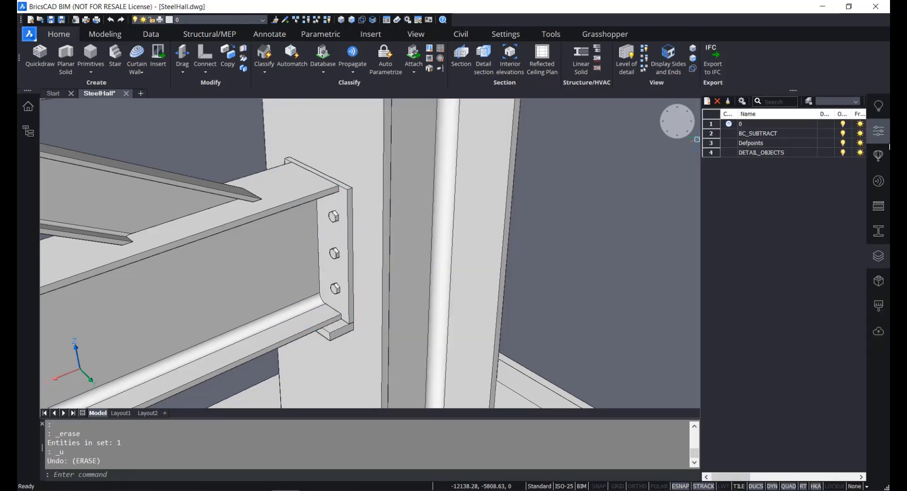
# Turn off the BC_SUBTRACT layer in SteelHall.dwg and examine the column connection within the steel hall.
pyautogui.click(843, 133)
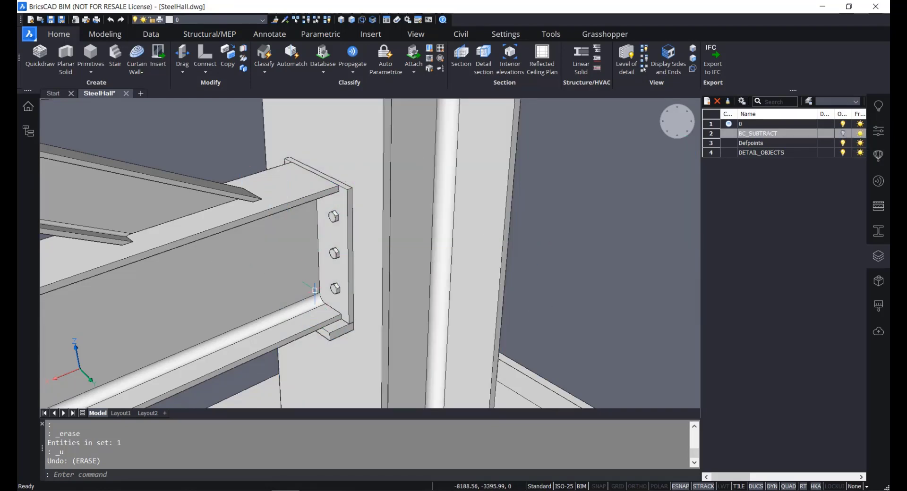
pyautogui.moveTo(434, 280)
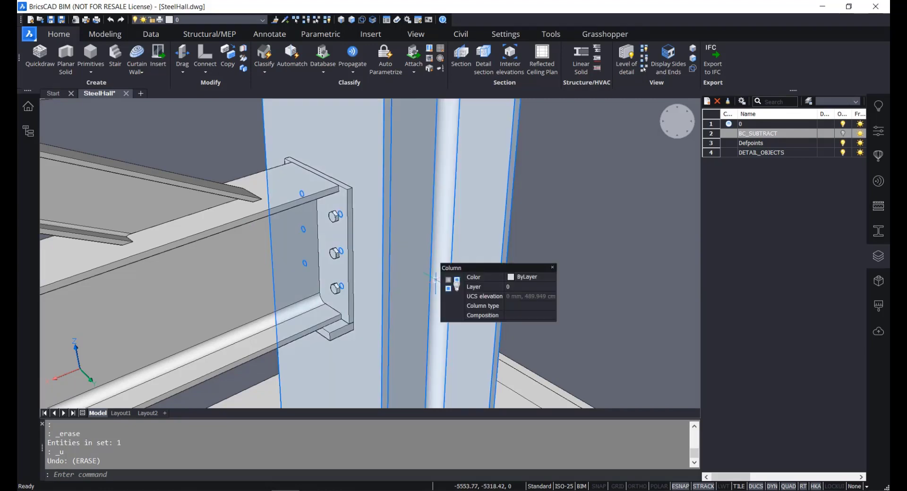
pyautogui.scroll(-2, 435, 280)
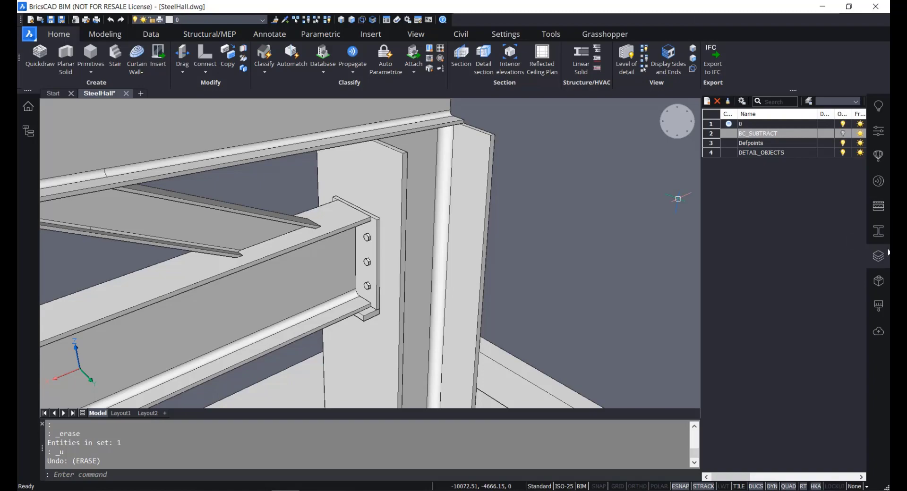
pyautogui.scroll(-6, 360, 225)
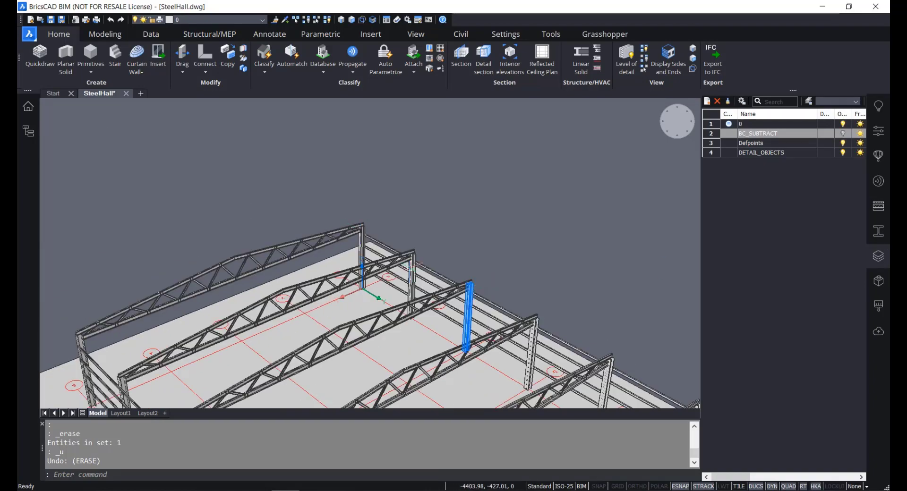
pyautogui.scroll(5, 427, 220)
pyautogui.scroll(-5, 427, 221)
pyautogui.scroll(1, 335, 142)
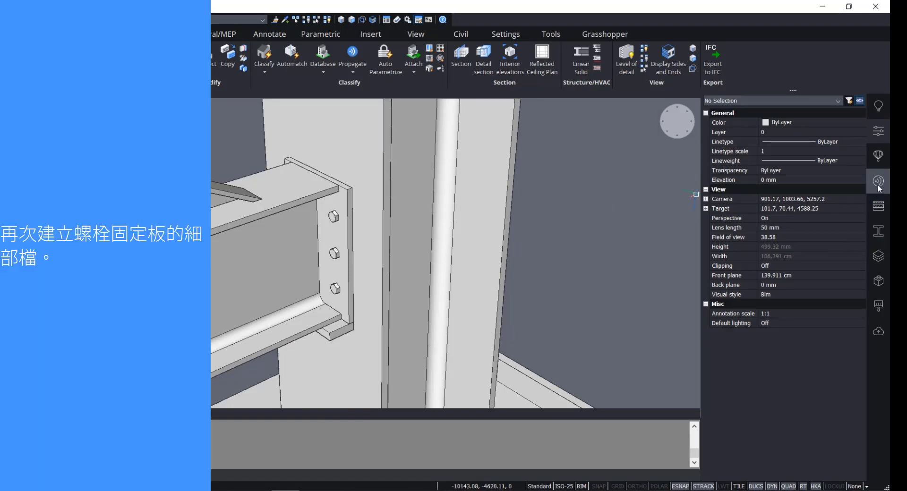
# Set up a new detail with the beam and column as base solids and the bolted plate component as its detail entity.
pyautogui.click(869, 190)
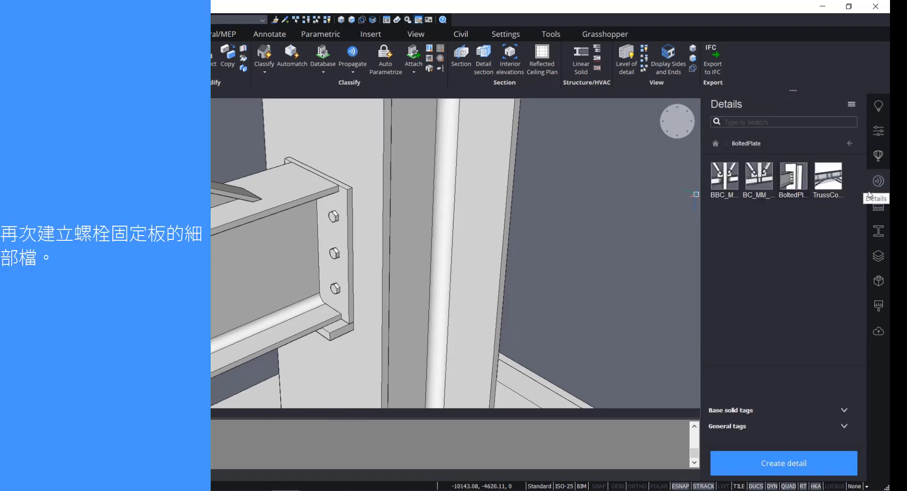
pyautogui.click(775, 464)
pyautogui.click(392, 170)
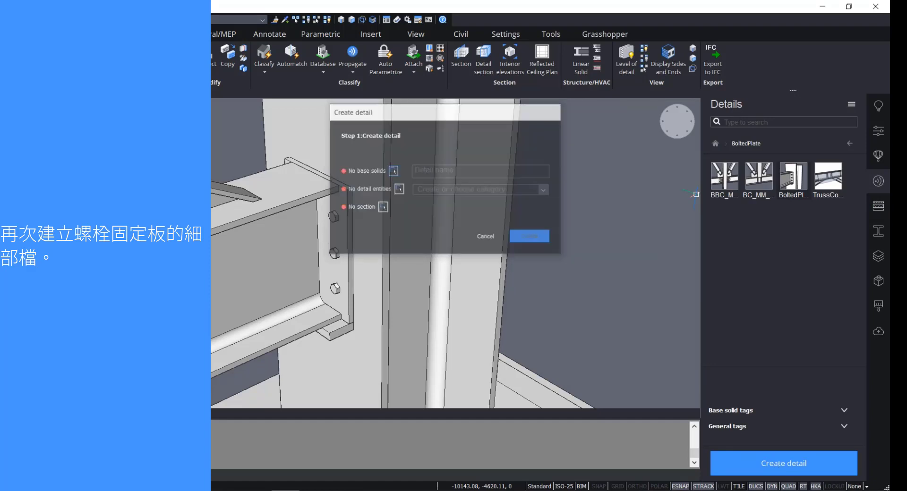
pyautogui.click(290, 270)
pyautogui.click(427, 267)
pyautogui.press('Return')
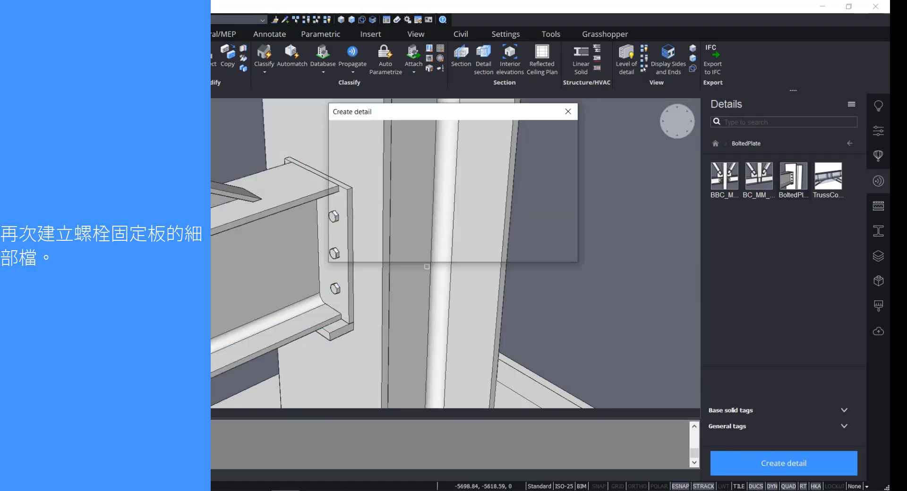
pyautogui.click(398, 197)
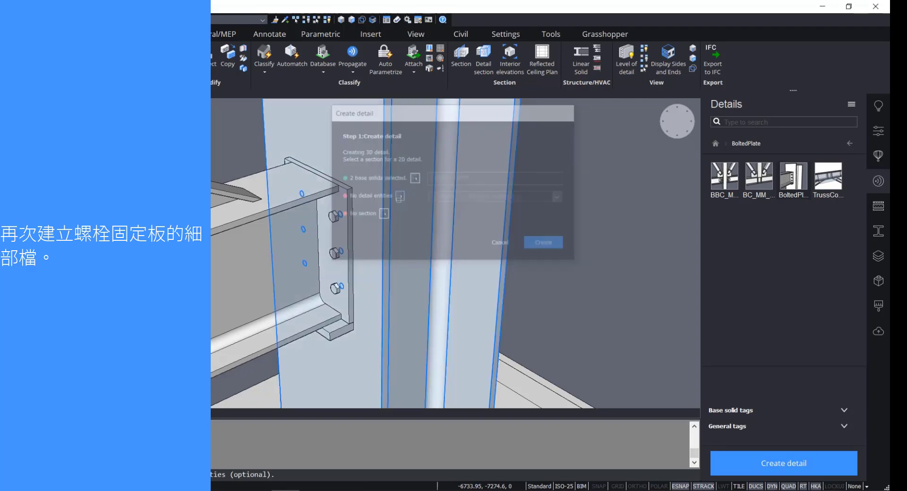
pyautogui.click(331, 270)
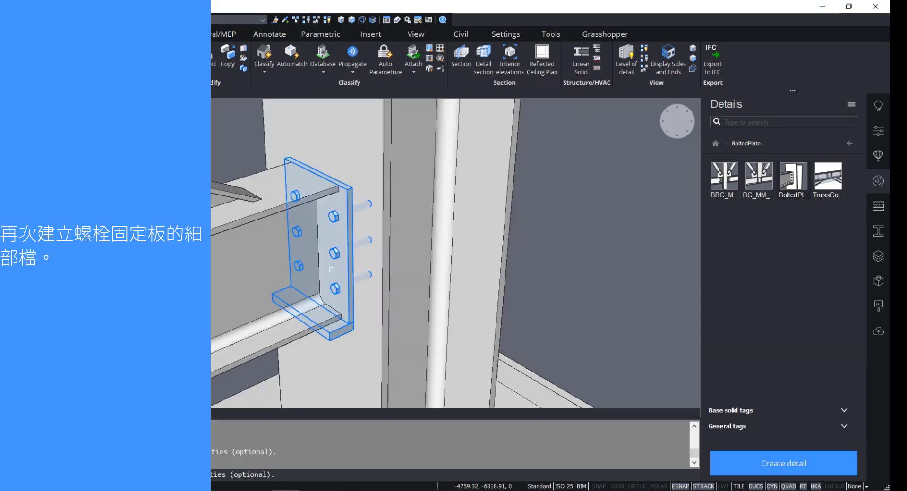
pyautogui.press('Return')
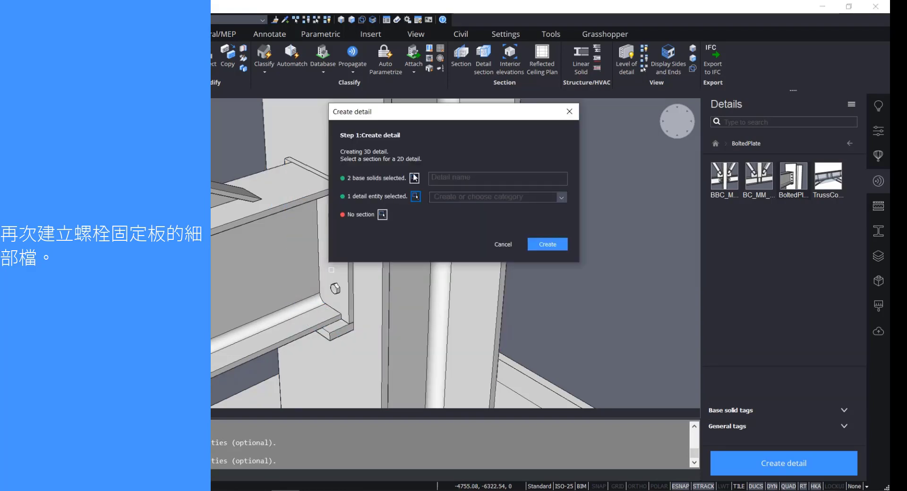
# Name the detail "Bolted Plate Comp", assign it to the Structural (current category), and generate its volume for review.
pyautogui.click(477, 176)
pyautogui.write('Bol')
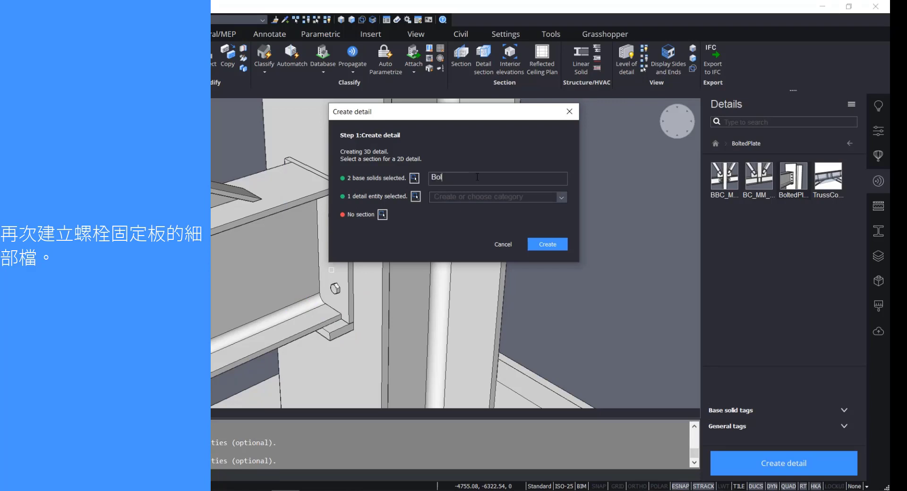
pyautogui.write('ted Plate Comp')
pyautogui.click(561, 198)
pyautogui.click(541, 209)
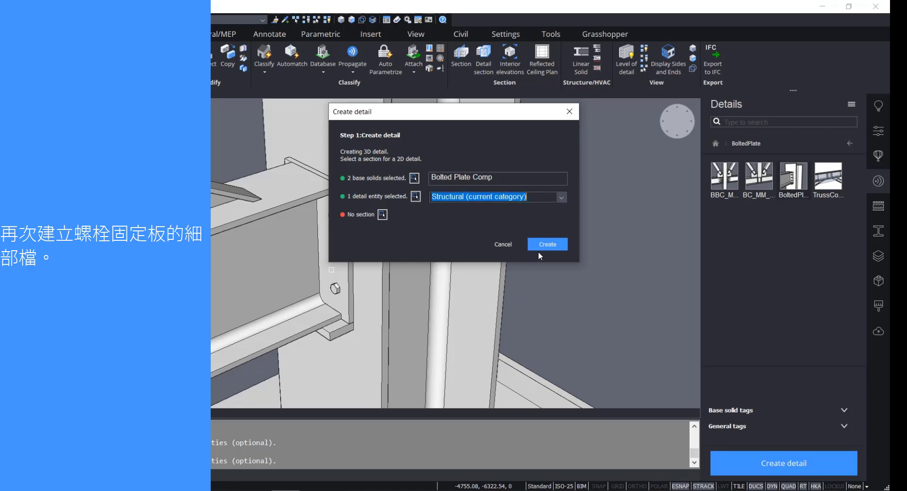
pyautogui.click(546, 242)
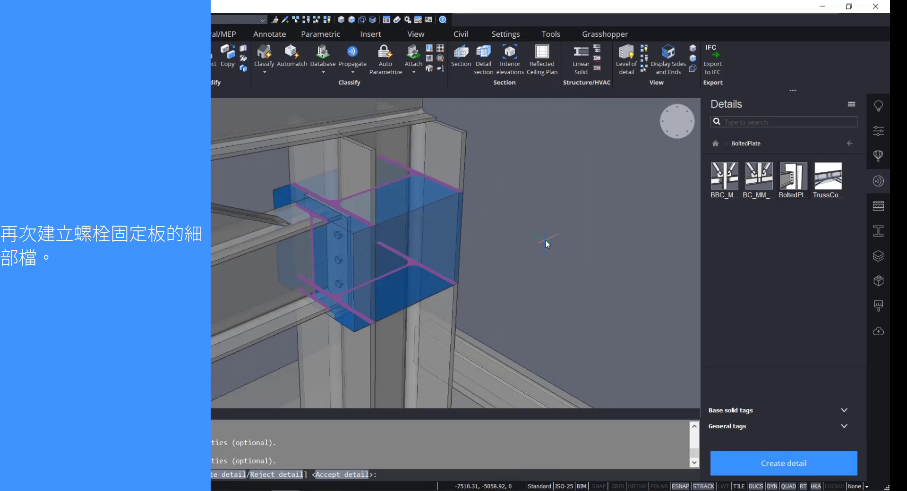
# Accept the generated detail volume and save the Bolted Plate Comp detail in the Structural category.
pyautogui.press('Return')
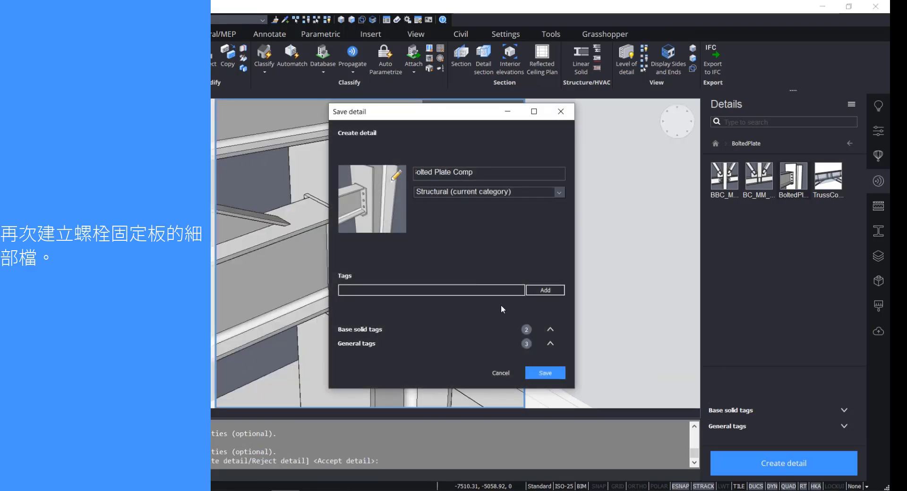
pyautogui.click(546, 376)
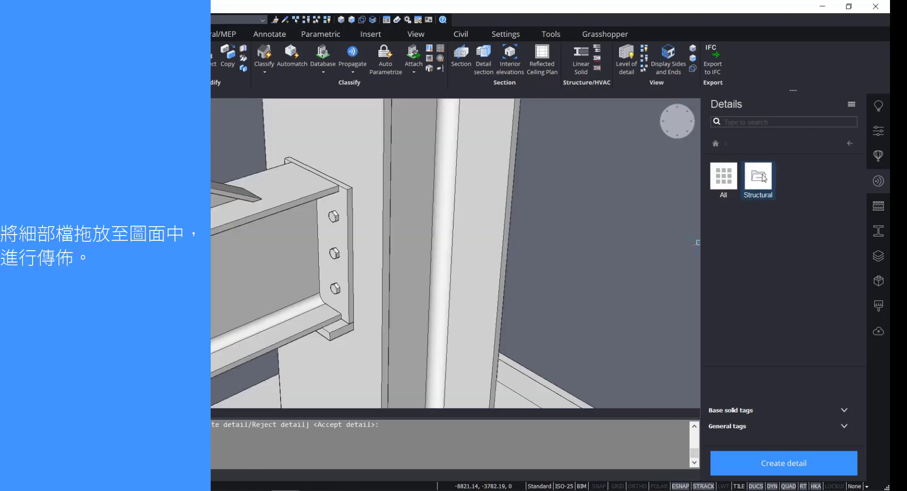
# Propagate the Bolted Plate Comp detail from the Structural category through the steel hall, including the unconfirmed location, and apply all suggestions.
pyautogui.click(761, 175)
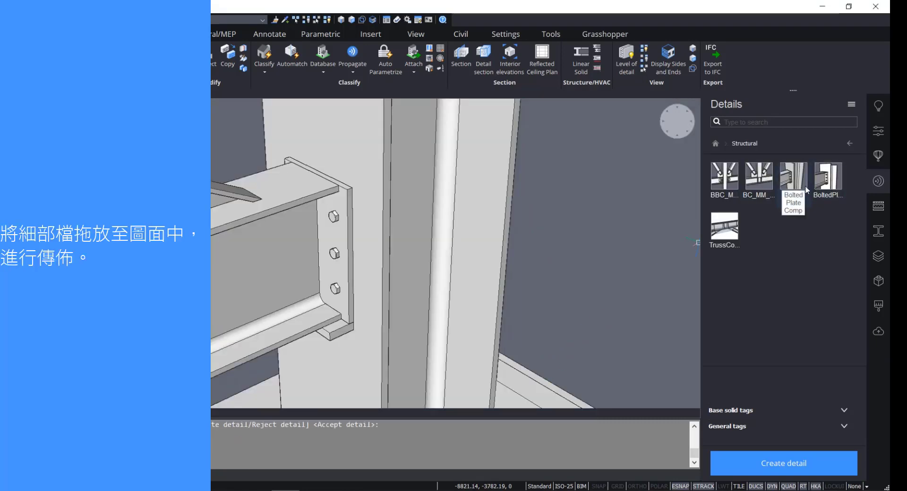
pyautogui.moveTo(806, 190); pyautogui.dragTo(622, 218)
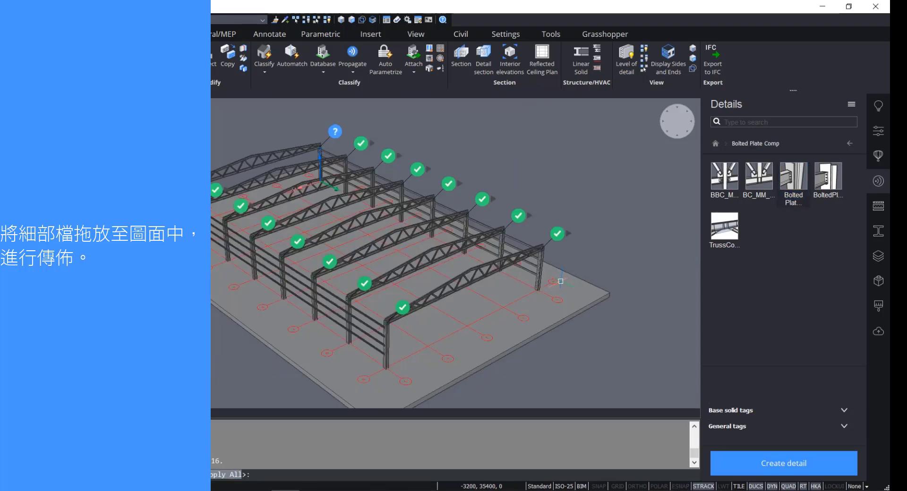
pyautogui.click(338, 135)
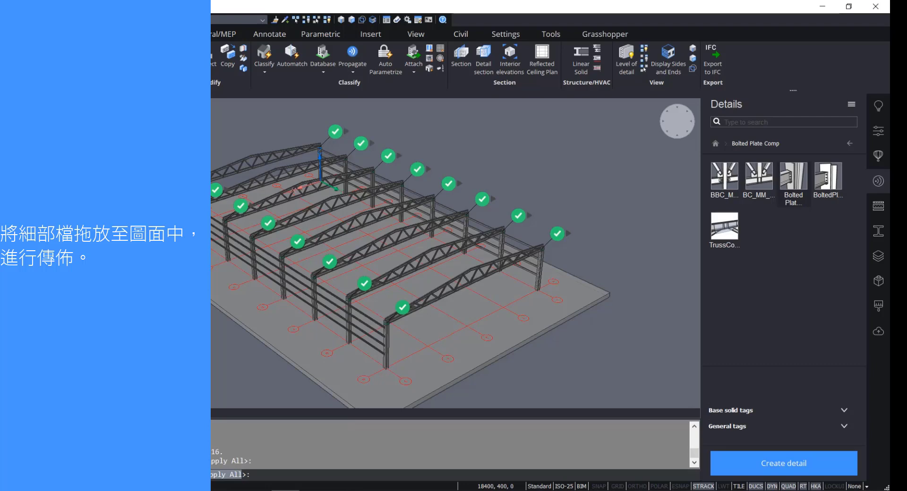
pyautogui.press('Return')
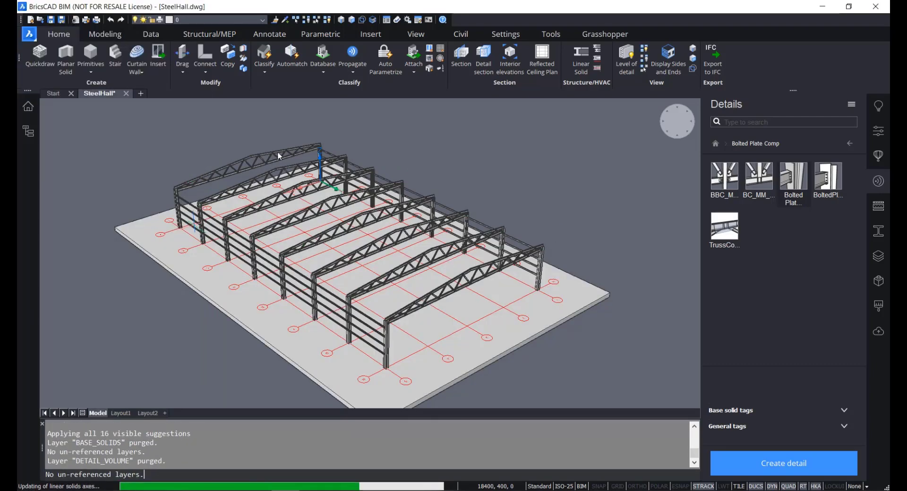
# Hide the bolted plate at a beam-to-column connection to examine the column's bolt holes, and undo the hiding.
pyautogui.scroll(3, 276, 151)
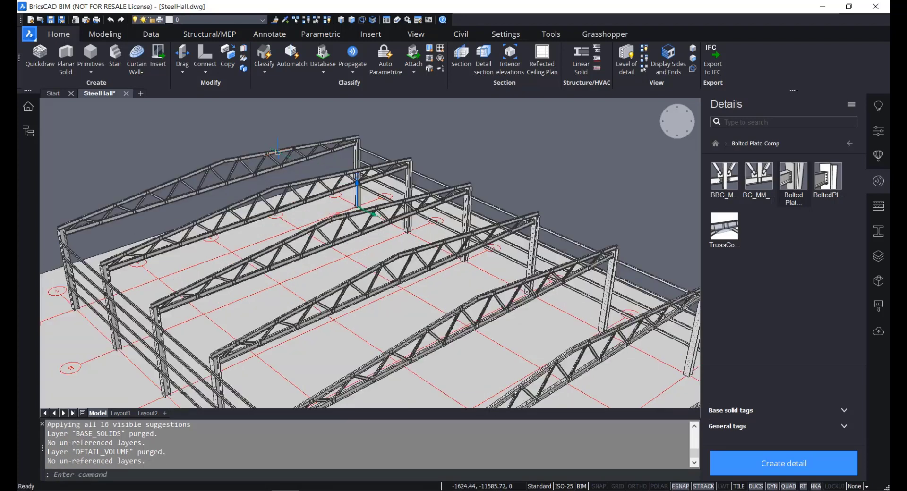
pyautogui.scroll(10, 466, 164)
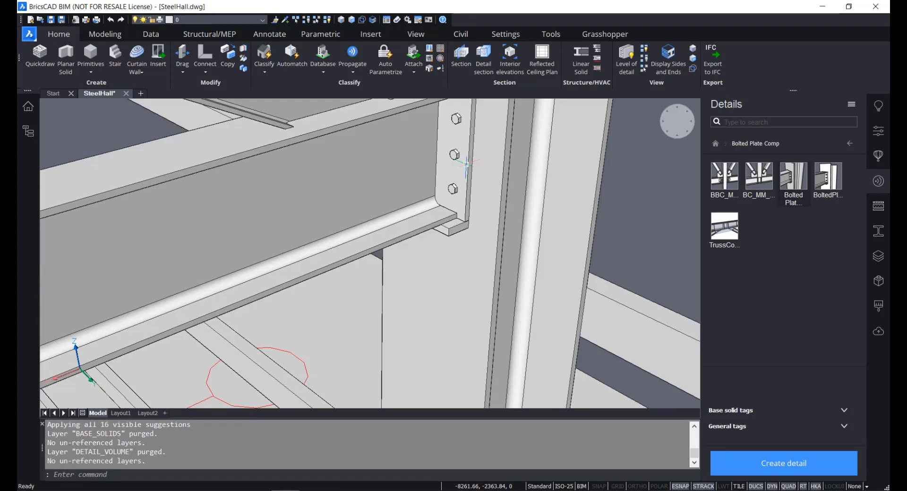
pyautogui.moveTo(466, 163); pyautogui.dragTo(304, 260, button='middle')
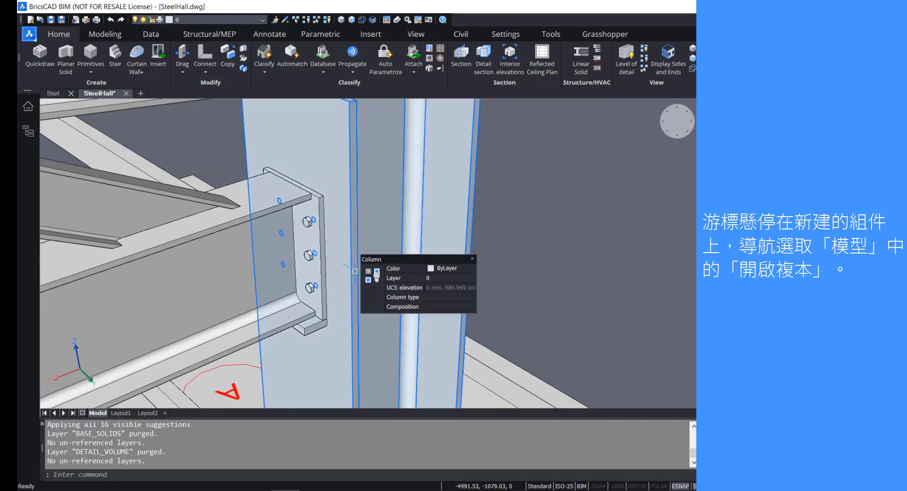
pyautogui.click(326, 267)
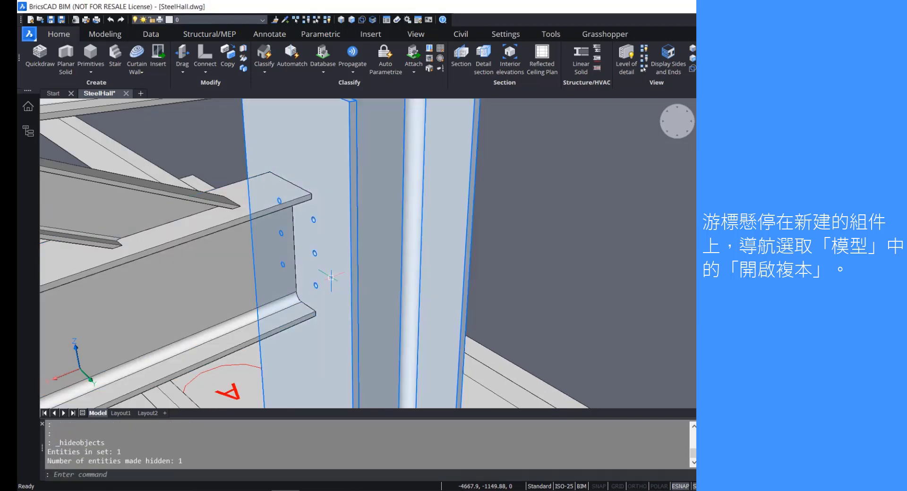
pyautogui.hotkey('ctrl', 'z')
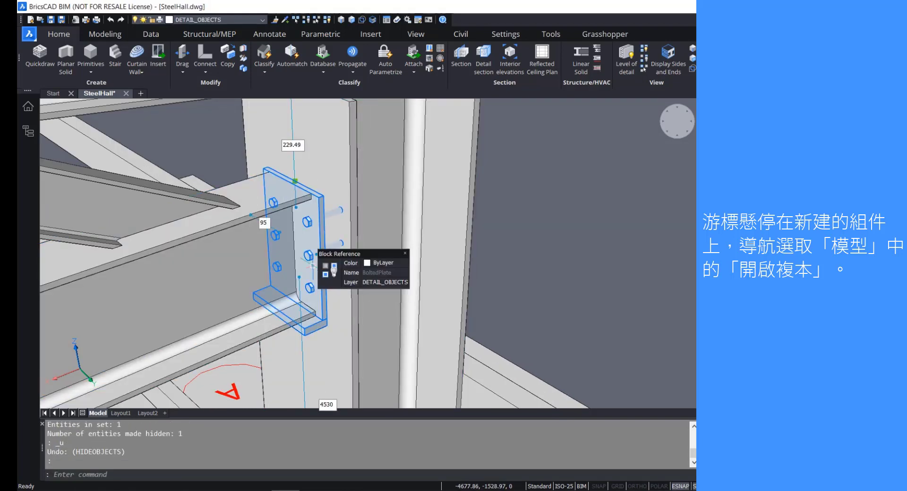
# Delete the bolted plate to check the column without it and undo the deletion, hide it once more and undo that too.
pyautogui.press('Delete')
pyautogui.moveTo(329, 282)
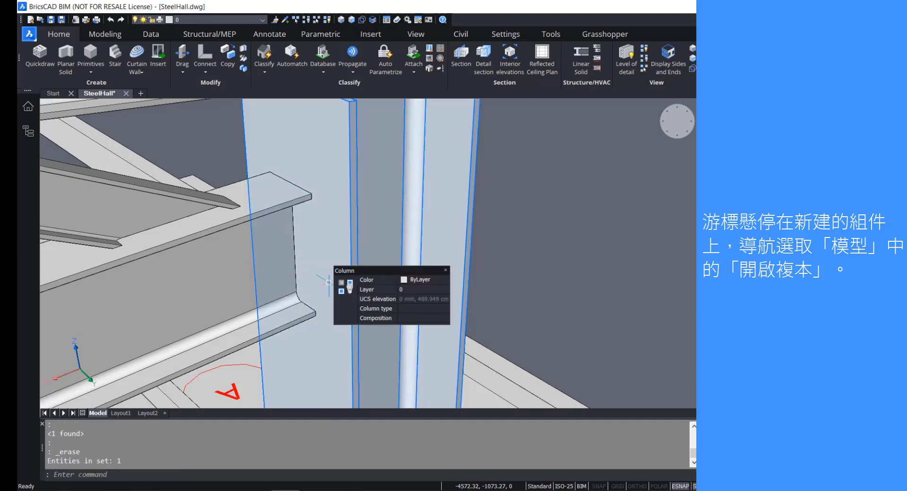
pyautogui.hotkey('ctrl', 'z')
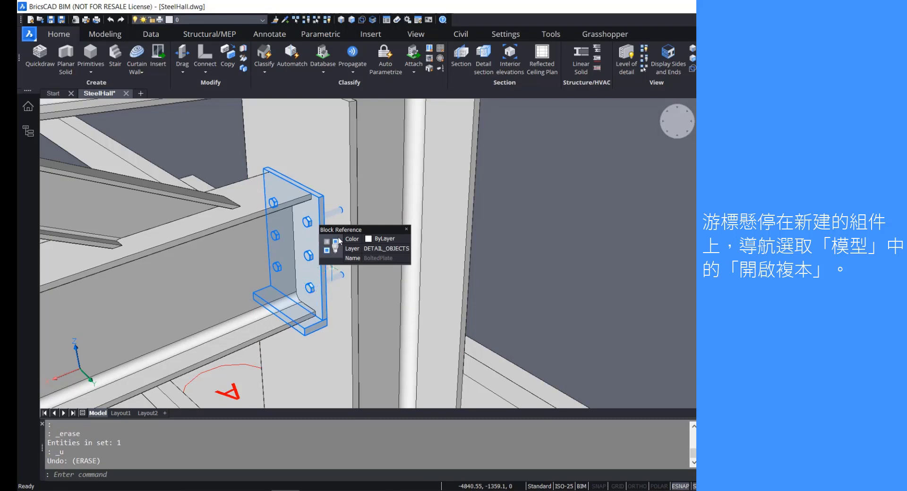
pyautogui.click(330, 246)
pyautogui.hotkey('ctrl', 'z')
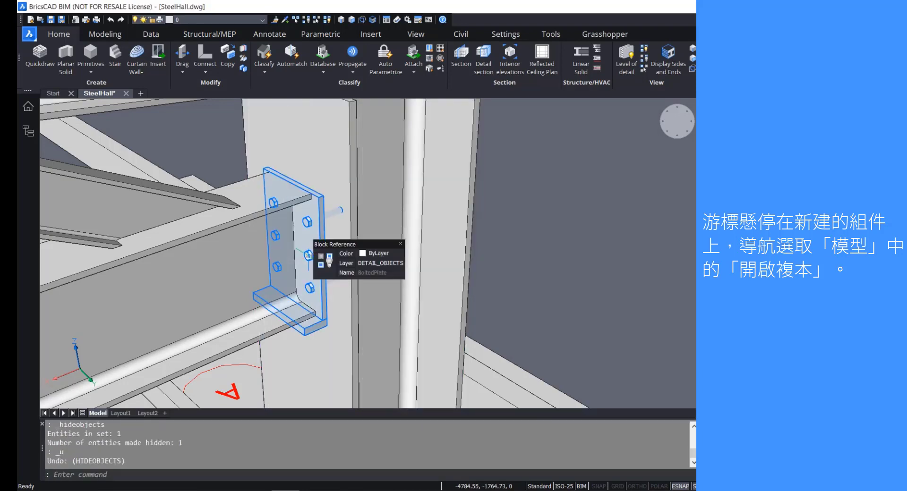
pyautogui.press('Escape')
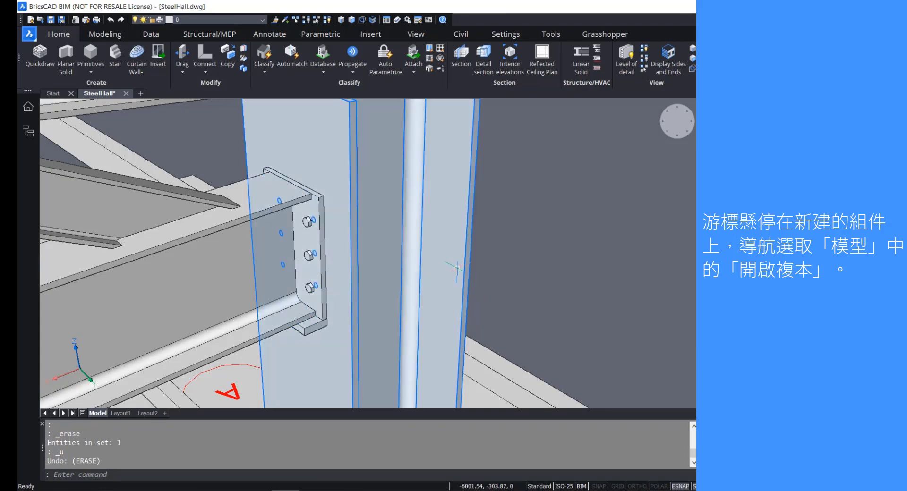
# Run the INTERFERE command on the whole steel hall, checking the first selection set against itself.
pyautogui.scroll(-3, 455, 270)
pyautogui.moveTo(455, 270)
pyautogui.scroll(-15, 454, 271)
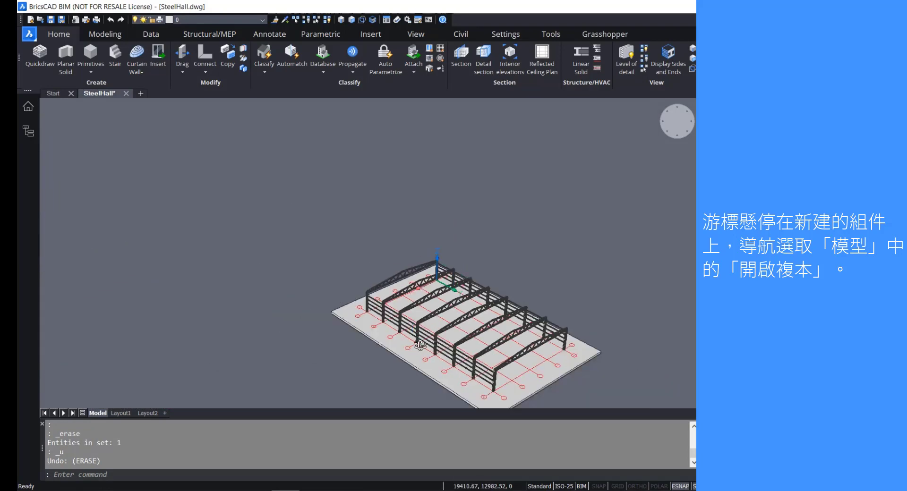
pyautogui.keyDown('shift'); pyautogui.moveTo(421, 346); pyautogui.dragTo(639, 332, button='middle'); pyautogui.keyUp('shift')
pyautogui.scroll(5, 331, 360)
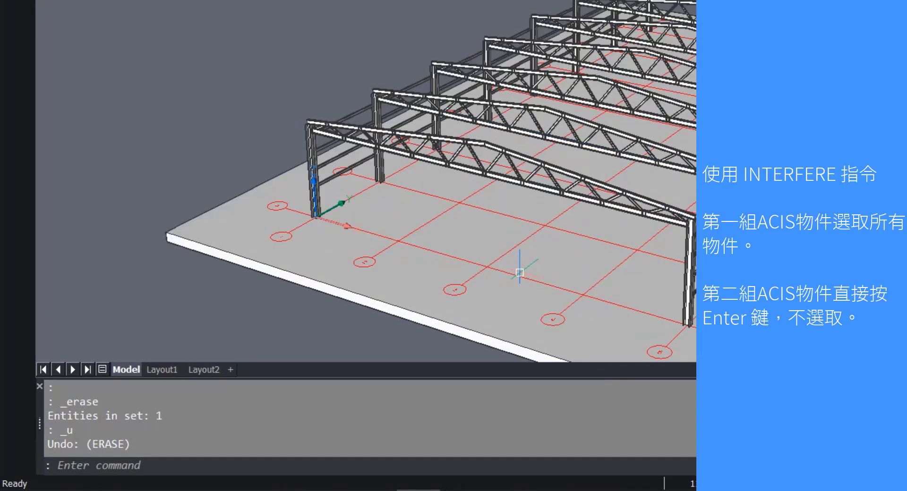
pyautogui.moveTo(351, 346); pyautogui.dragTo(321, 334, button='middle')
pyautogui.write('INTERFERE')
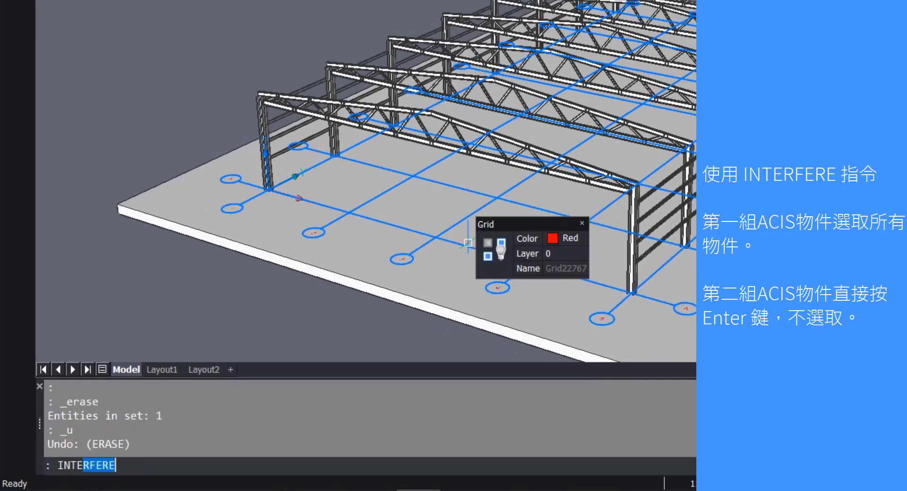
pyautogui.press('Return')
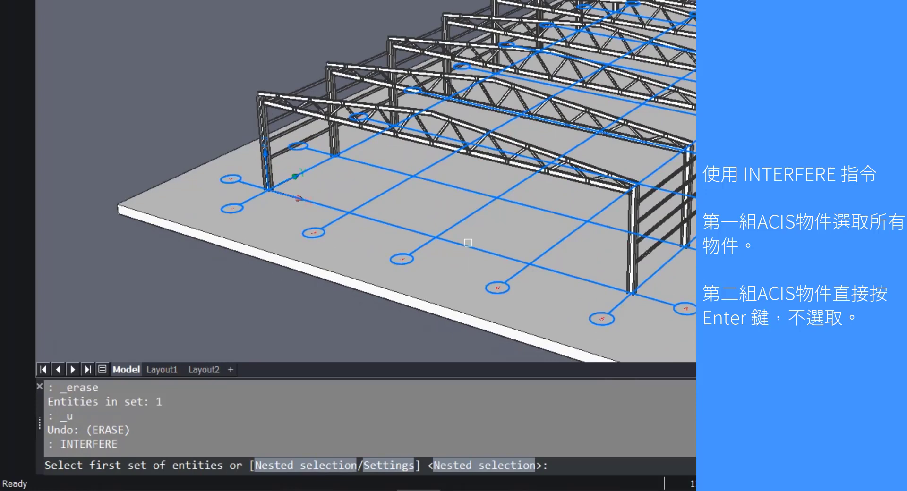
pyautogui.scroll(-3, 468, 243)
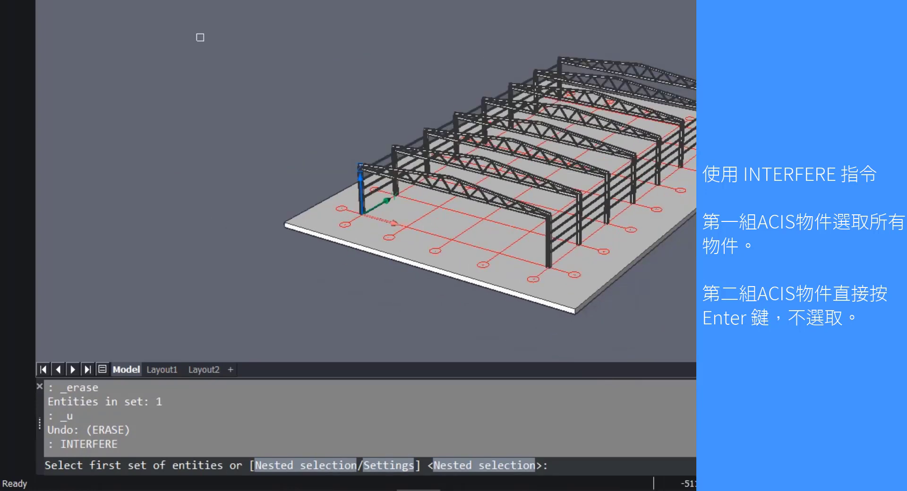
pyautogui.click(202, 16)
pyautogui.click(826, 333)
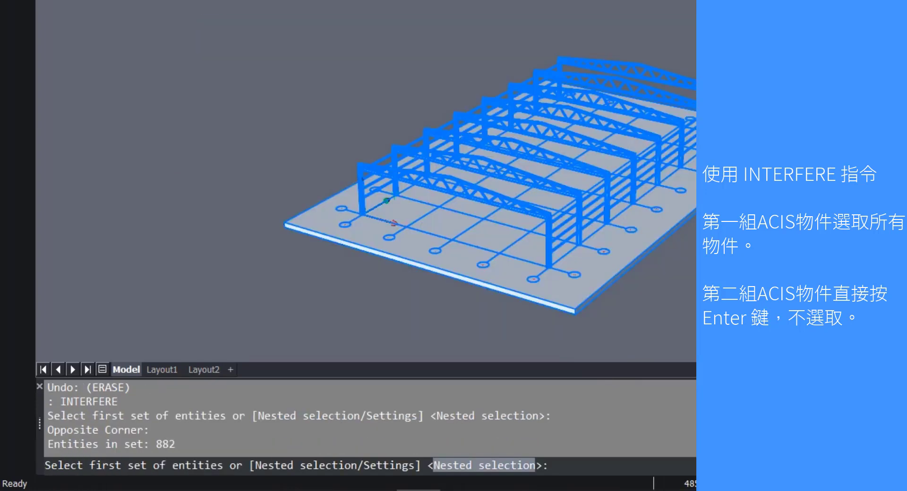
pyautogui.press('Return')
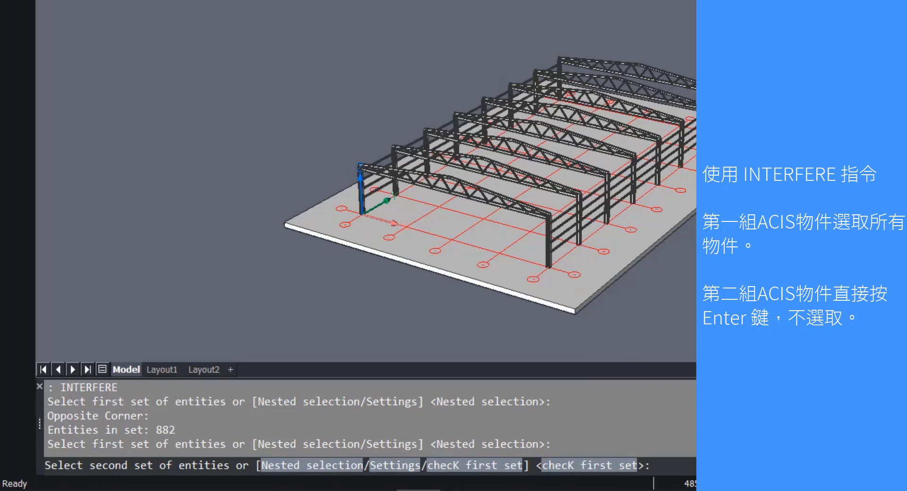
pyautogui.press('Return')
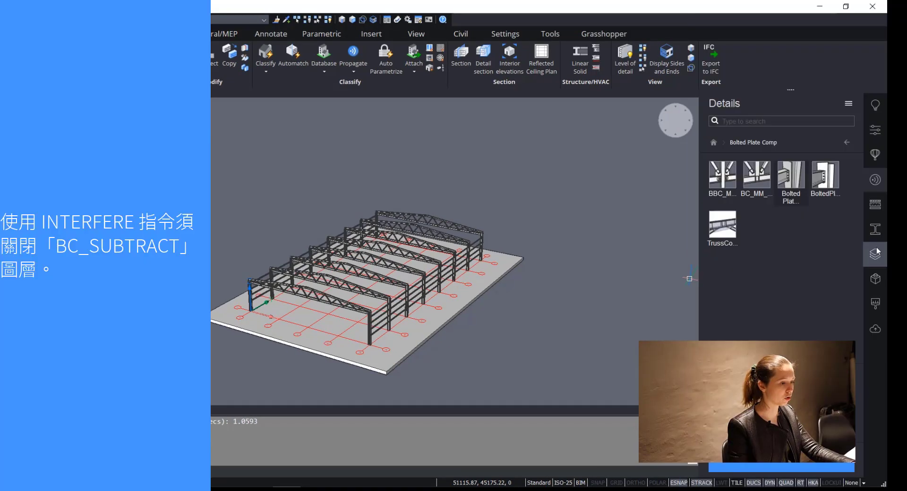
# Check the visibility of the BC_SUBTRACT layer and save the SteelHall drawing.
pyautogui.click(876, 251)
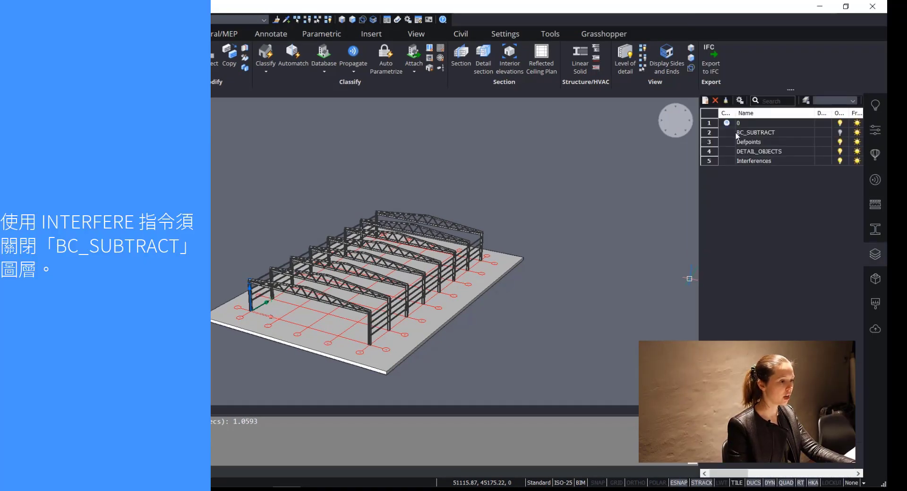
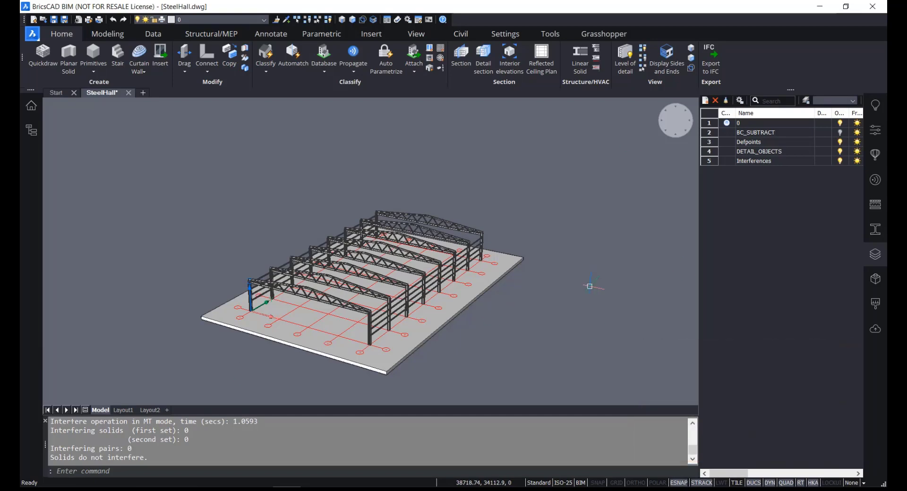
pyautogui.hotkey('ctrl', 's')
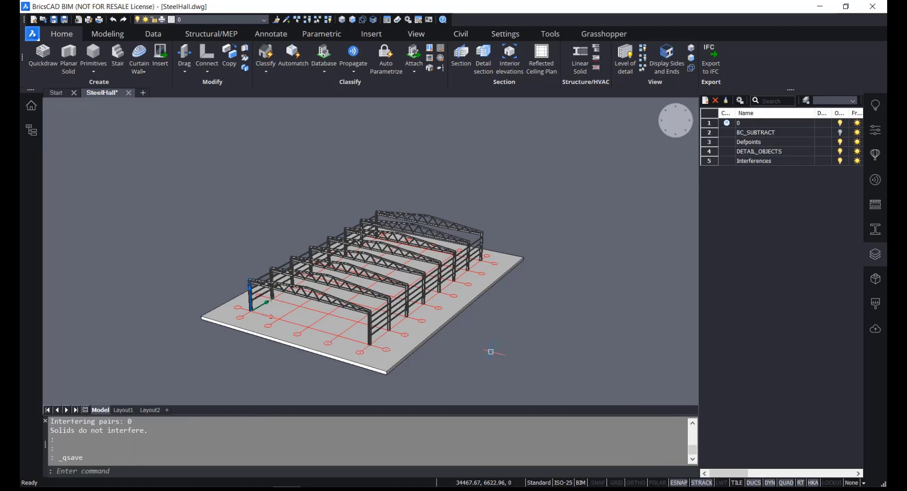
# Search the profile library for L shapes and limit the list to the EURO standard.
pyautogui.keyDown('shift'); pyautogui.moveTo(441, 367); pyautogui.dragTo(478, 307, button='middle'); pyautogui.keyUp('shift')
pyautogui.scroll(6, 478, 307)
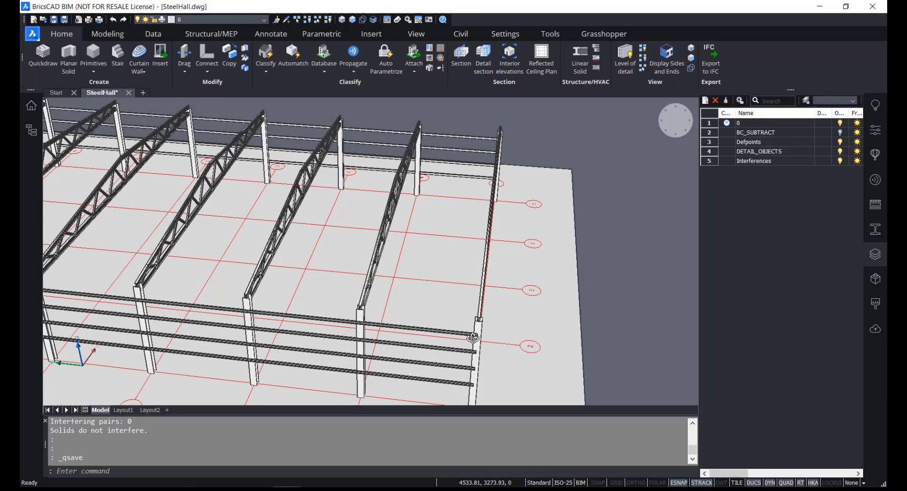
pyautogui.keyDown('shift'); pyautogui.moveTo(473, 339); pyautogui.dragTo(417, 334, button='middle'); pyautogui.keyUp('shift')
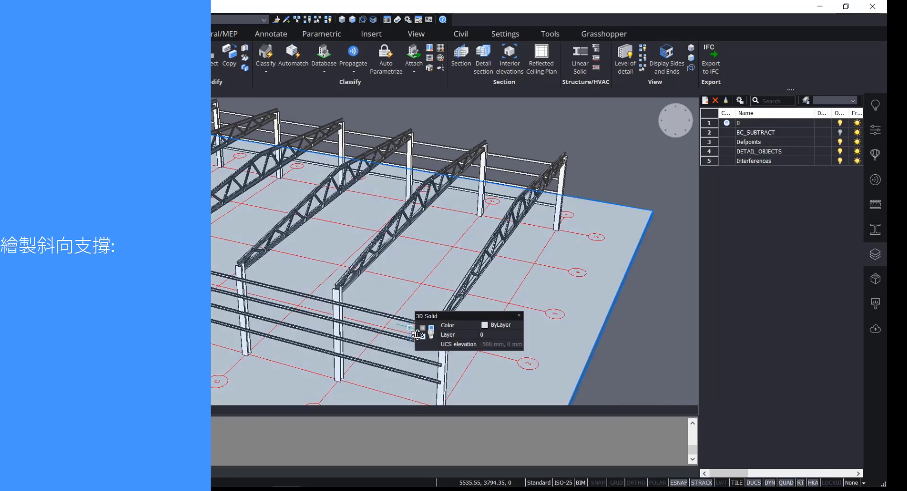
pyautogui.click(876, 230)
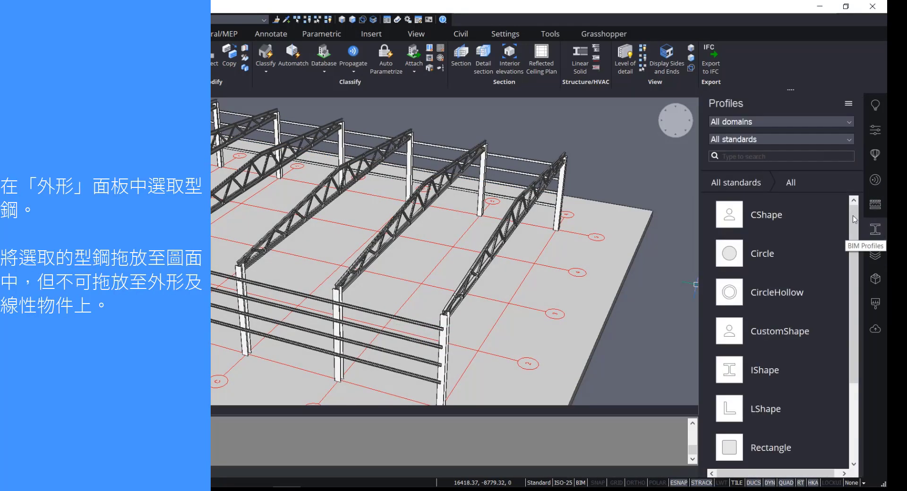
pyautogui.click(754, 157)
pyautogui.write('L')
pyautogui.click(776, 296)
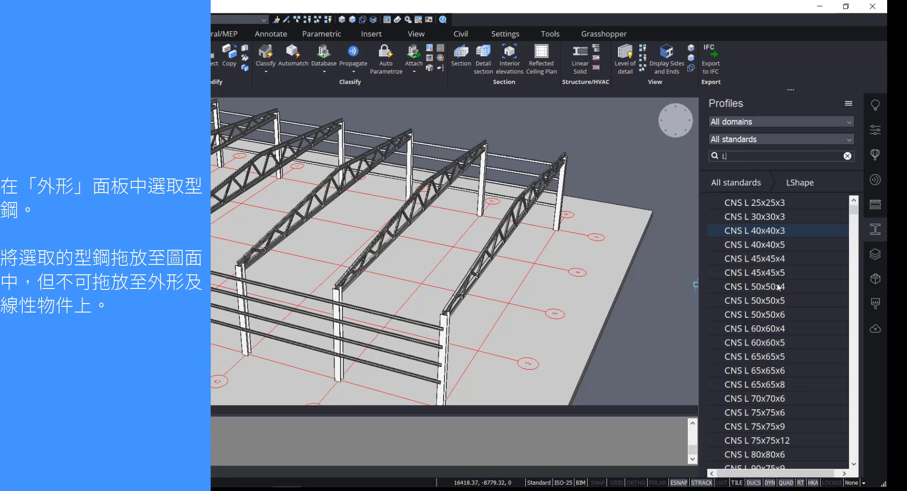
pyautogui.click(752, 142)
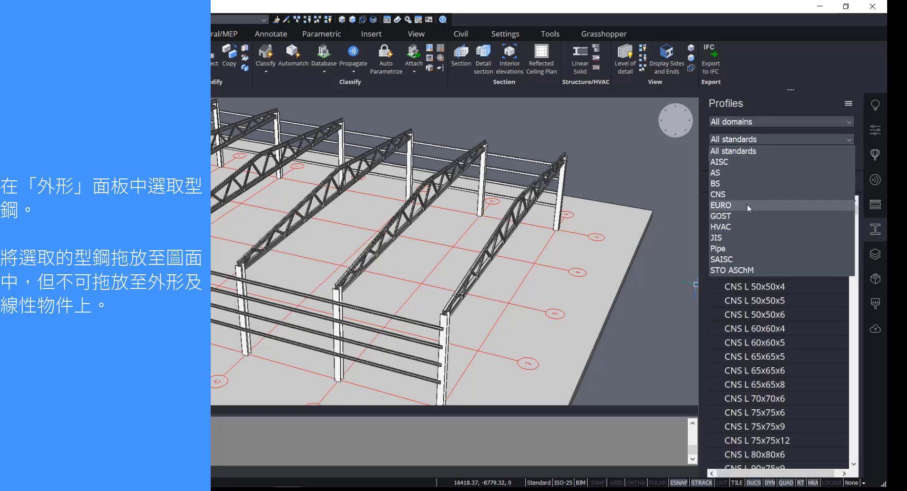
pyautogui.click(748, 201)
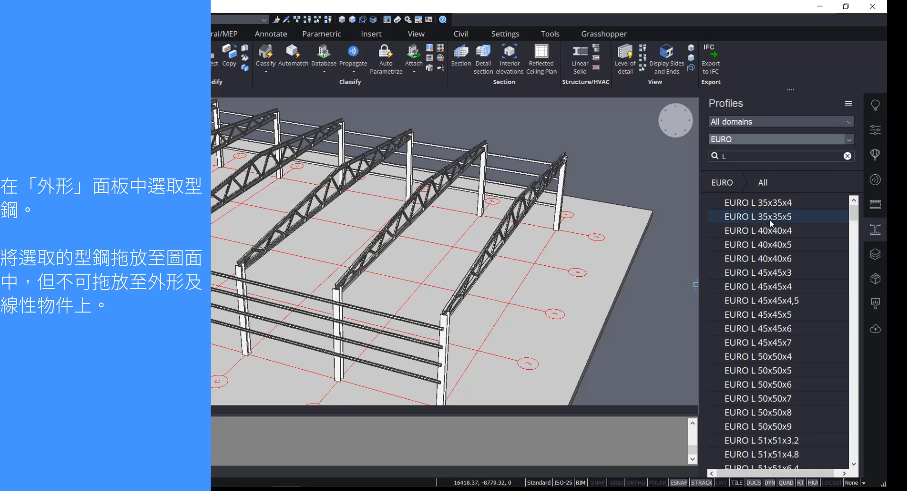
# Start a EURO L 35x35x5 member on the top chord's lower flange at the column head and give the profile a quarter turn.
pyautogui.moveTo(770, 220); pyautogui.dragTo(637, 272)
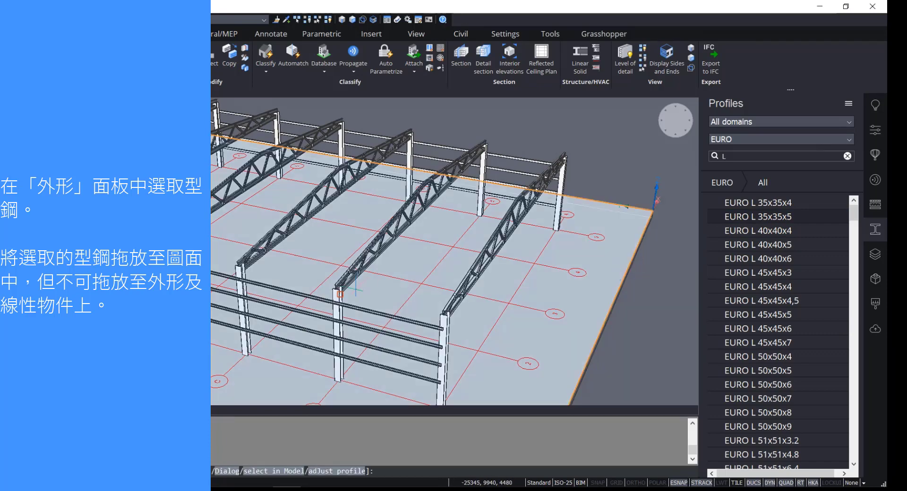
pyautogui.scroll(5, 340, 293)
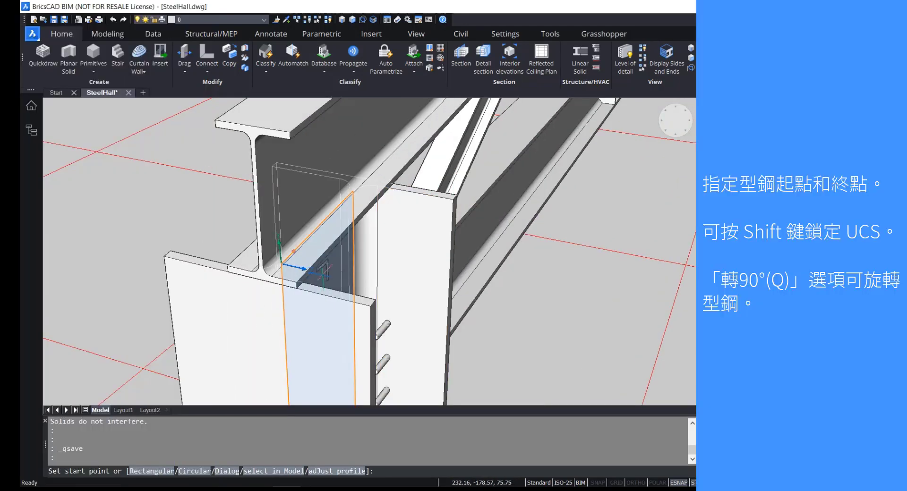
pyautogui.scroll(3, 282, 278)
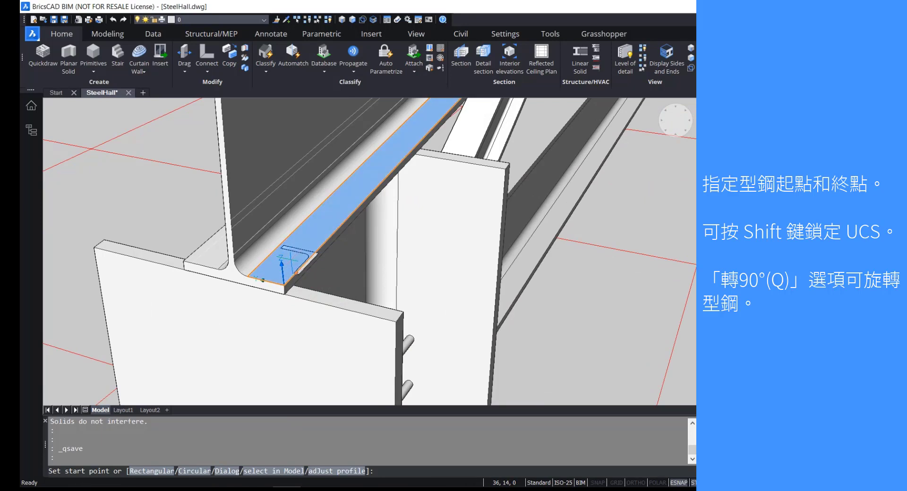
pyautogui.click(278, 279)
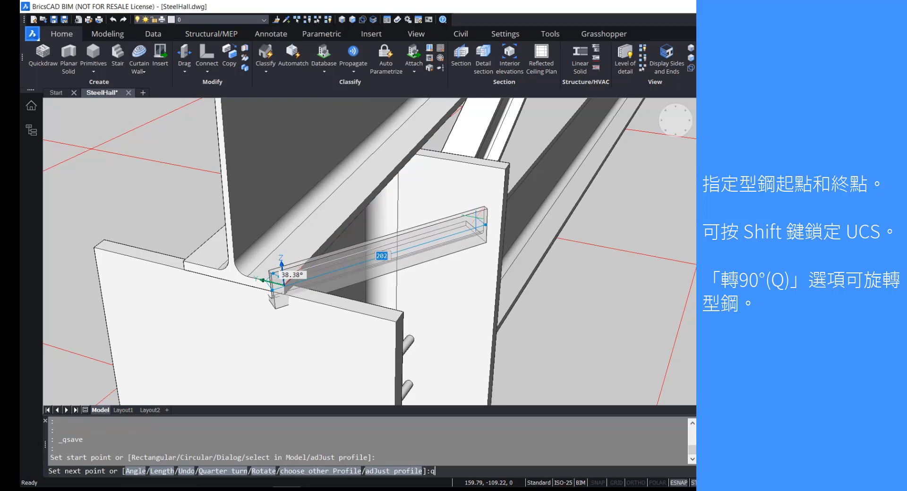
pyautogui.write('q')
pyautogui.press('Return')
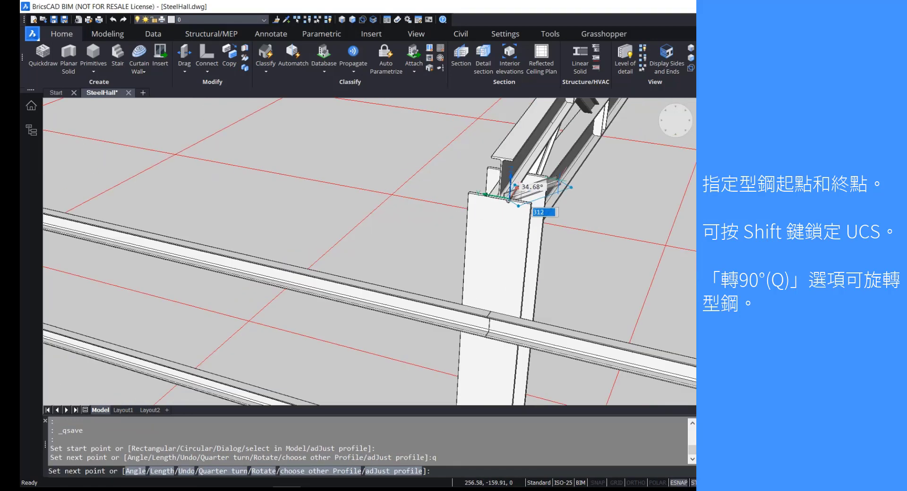
# End the diagonal brace on the lower flange of the end truss's top chord, at the ridge joint, and finish the command.
pyautogui.scroll(-5, 518, 206)
pyautogui.keyDown('shift'); pyautogui.moveTo(530, 186); pyautogui.dragTo(274, 298, button='middle'); pyautogui.keyUp('shift')
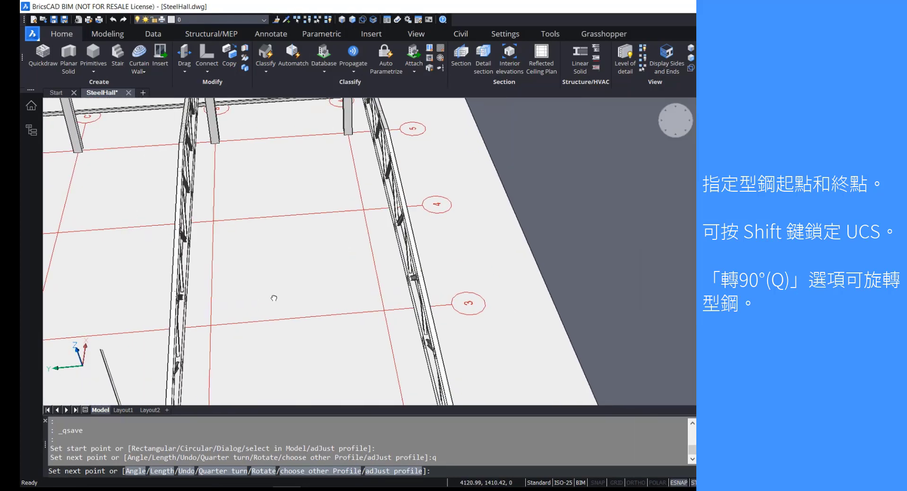
pyautogui.keyDown('shift'); pyautogui.moveTo(385, 201); pyautogui.dragTo(533, 214, button='middle'); pyautogui.keyUp('shift')
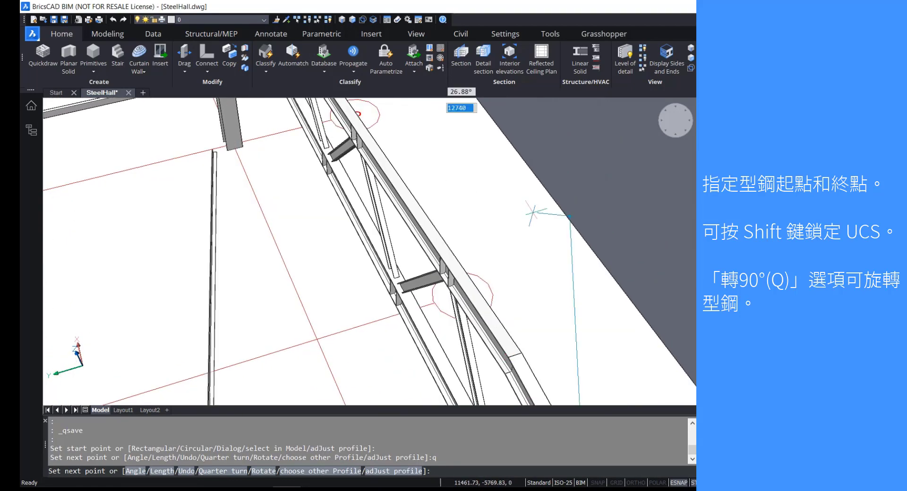
pyautogui.scroll(2, 496, 370)
pyautogui.scroll(-1, 525, 376)
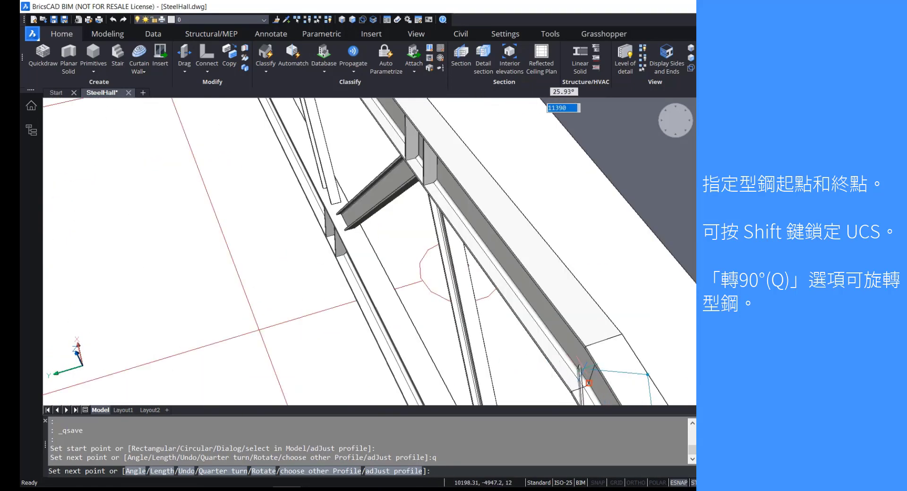
pyautogui.scroll(1, 588, 383)
pyautogui.moveTo(592, 387); pyautogui.dragTo(501, 284, button='middle')
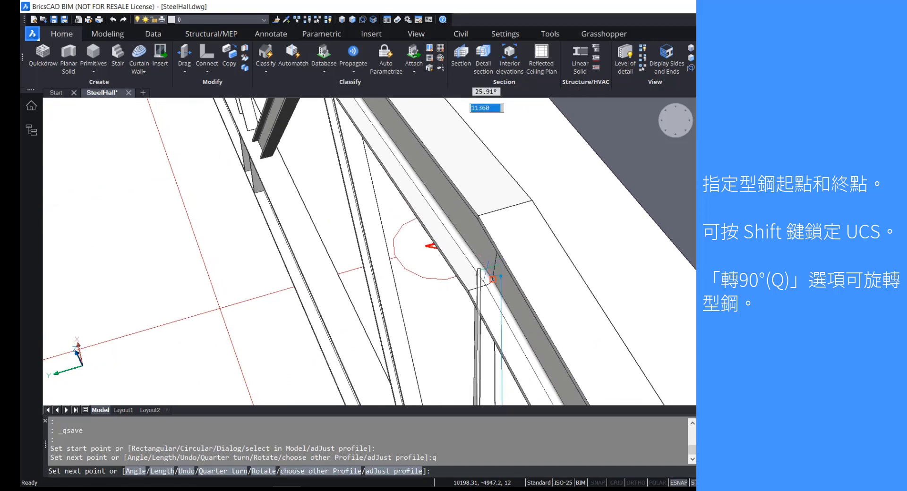
pyautogui.click(501, 276)
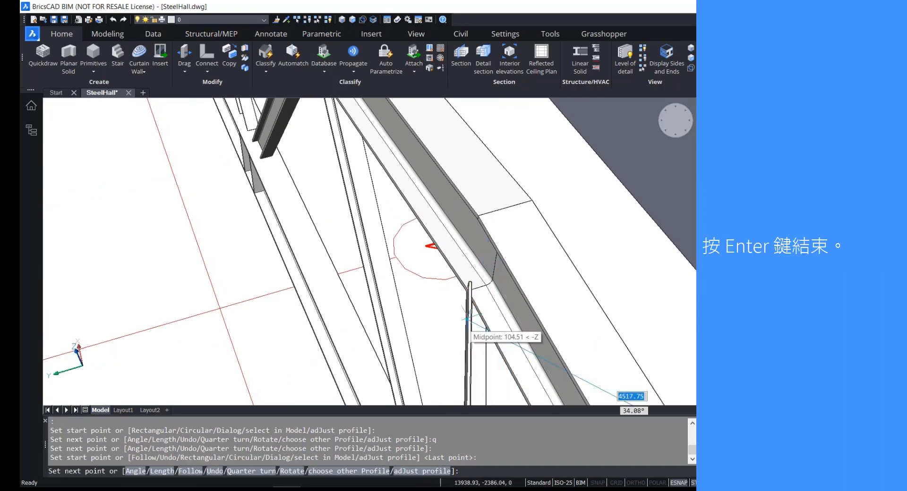
pyautogui.press('Escape')
# Add an eccentricity to the diagonal brace with MiddleRight as the base location.
pyautogui.scroll(-5, 332, 293)
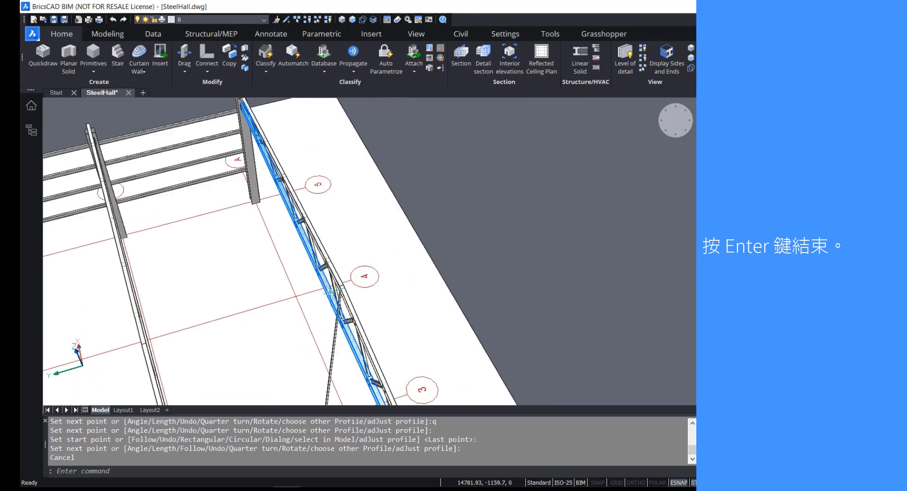
pyautogui.keyDown('shift'); pyautogui.moveTo(356, 370); pyautogui.dragTo(281, 334, button='middle'); pyautogui.keyUp('shift')
pyautogui.moveTo(173, 304); pyautogui.dragTo(340, 285, button='middle')
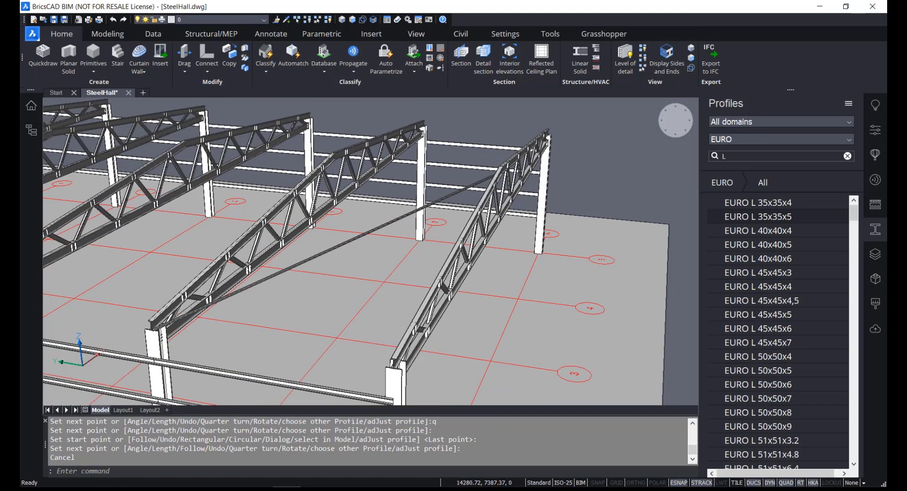
pyautogui.scroll(6, 156, 325)
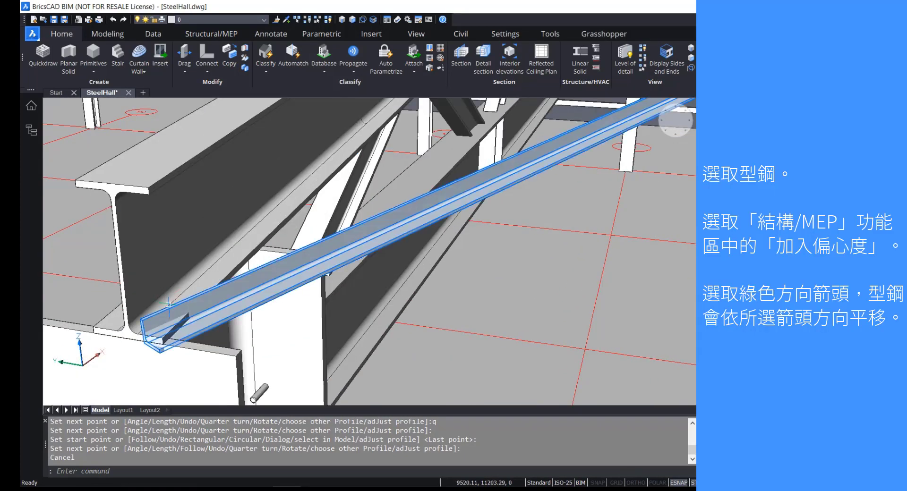
pyautogui.click(249, 296)
pyautogui.scroll(-6, 249, 296)
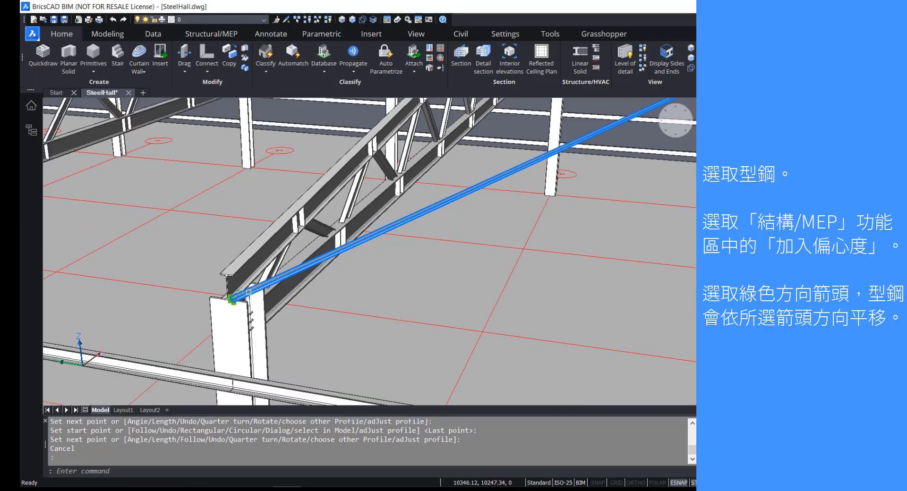
pyautogui.click(211, 34)
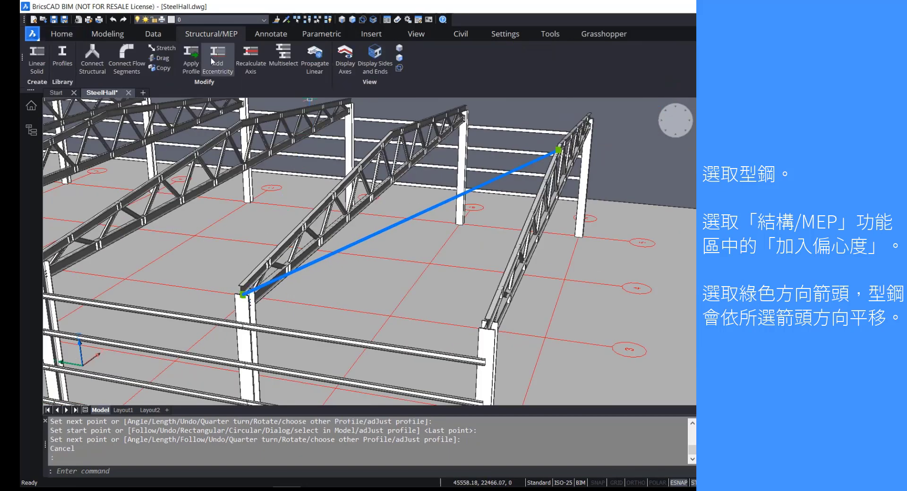
pyautogui.click(218, 56)
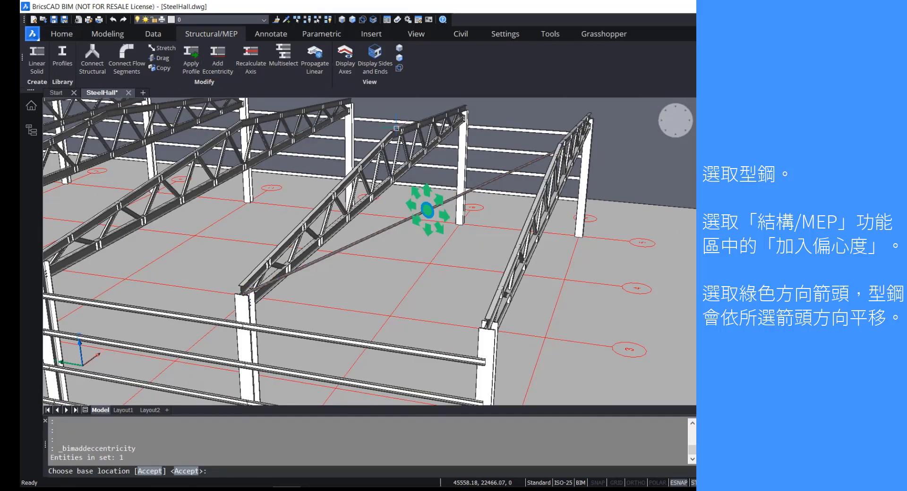
pyautogui.click(427, 195)
pyautogui.press('Return')
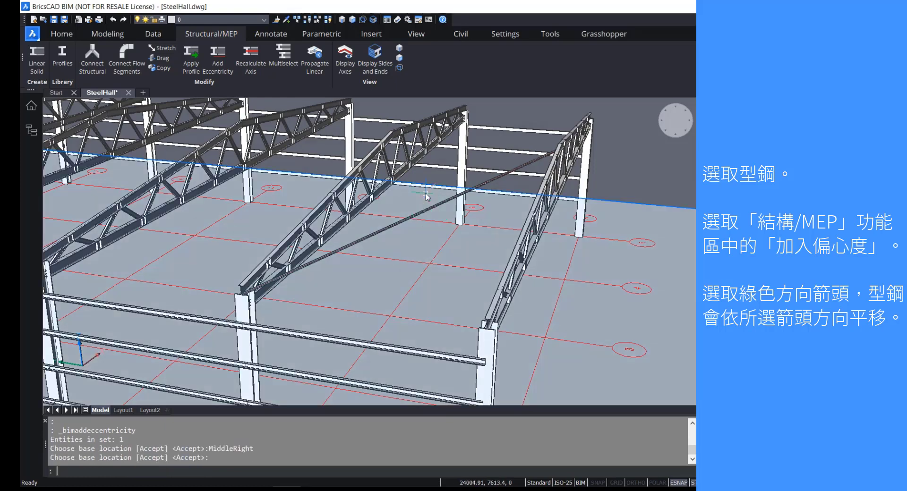
# Stretch the brace's lower end so its outer bottom corner meets the corner of the top chord's flange at the column head.
pyautogui.scroll(10, 310, 289)
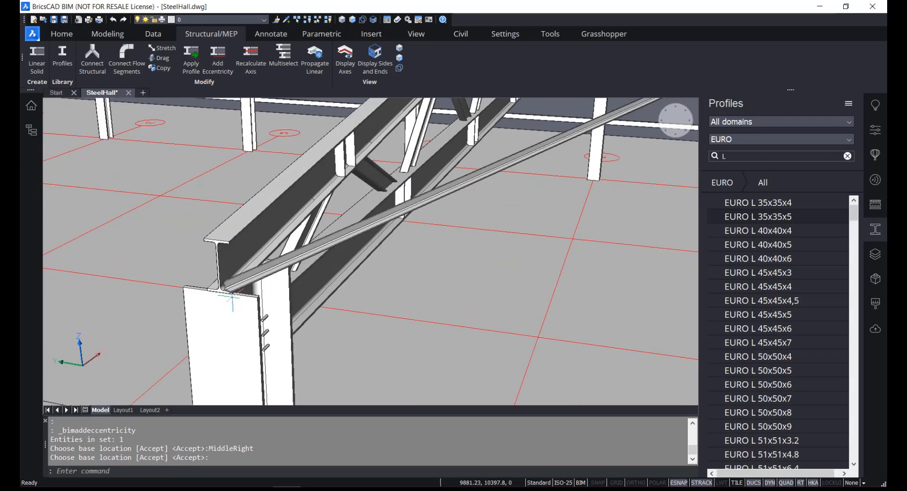
pyautogui.moveTo(235, 277)
pyautogui.keyDown('shift'); pyautogui.mouseDown(button='middle')
pyautogui.moveTo(220, 320)
pyautogui.moveTo(217, 383)
pyautogui.moveTo(229, 279)
pyautogui.mouseUp(button='middle'); pyautogui.keyUp('shift')
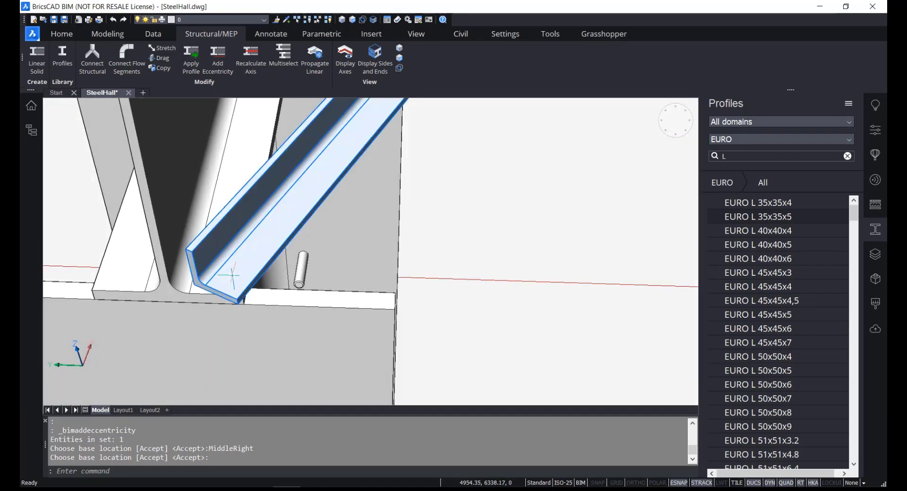
pyautogui.click(229, 279)
pyautogui.click(238, 304)
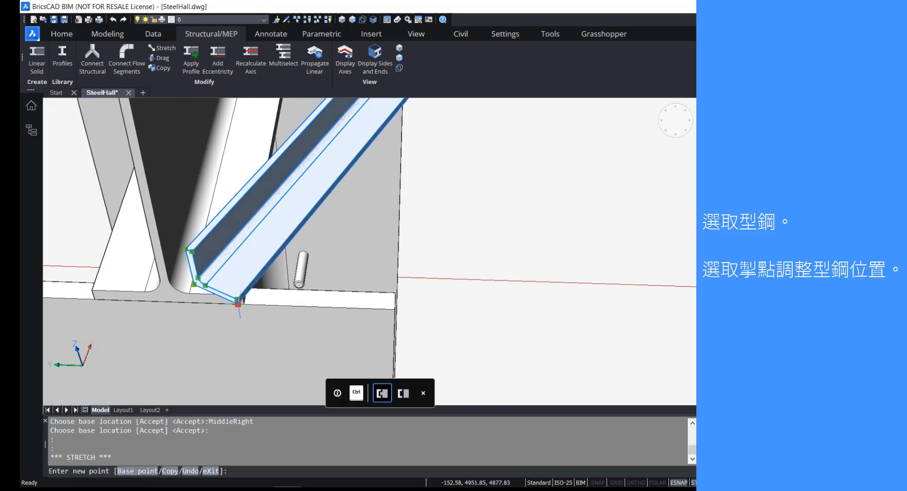
pyautogui.moveTo(241, 306)
pyautogui.keyDown('shift'); pyautogui.mouseDown(button='middle')
pyautogui.moveTo(238, 269)
pyautogui.moveTo(237, 296)
pyautogui.mouseUp(button='middle'); pyautogui.keyUp('shift')
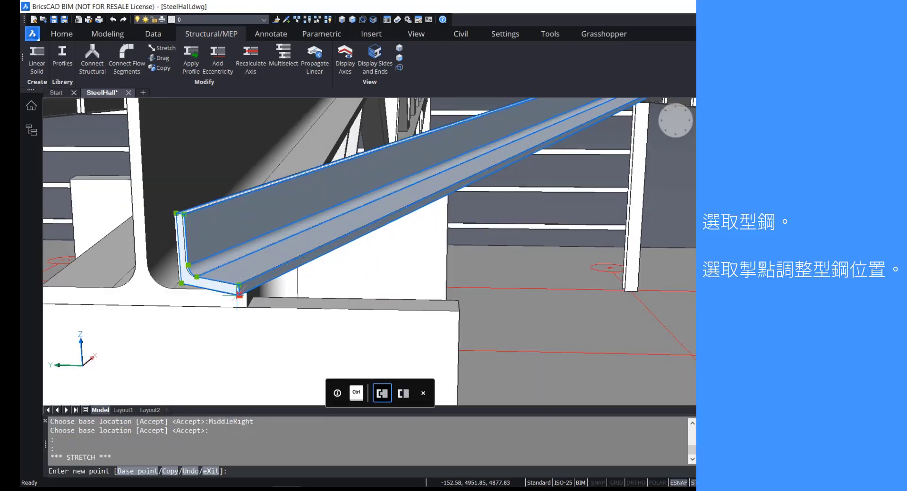
pyautogui.scroll(3, 237, 295)
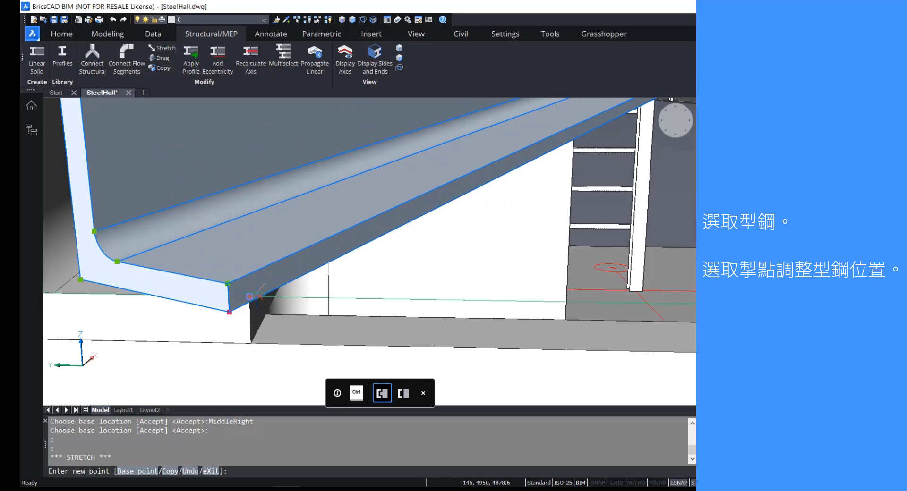
pyautogui.click(249, 288)
pyautogui.scroll(-4, 227, 276)
pyautogui.scroll(-4, 225, 273)
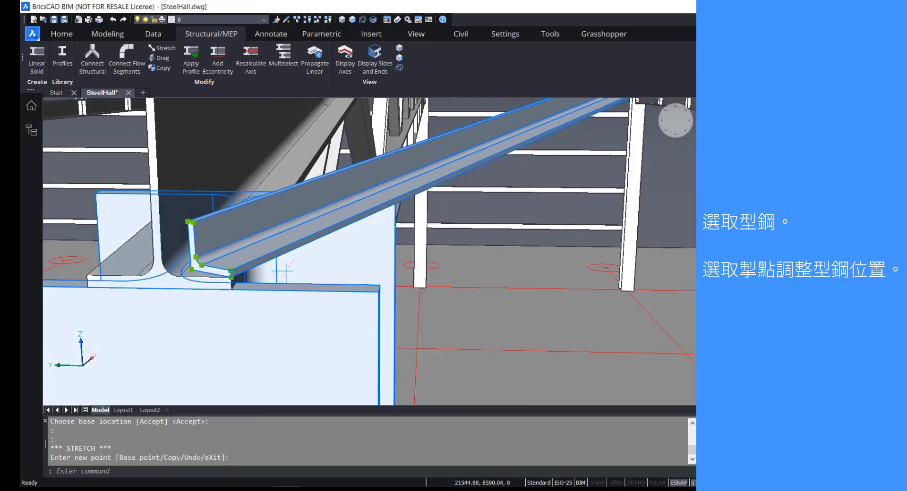
pyautogui.press('Escape')
pyautogui.scroll(-4, 308, 299)
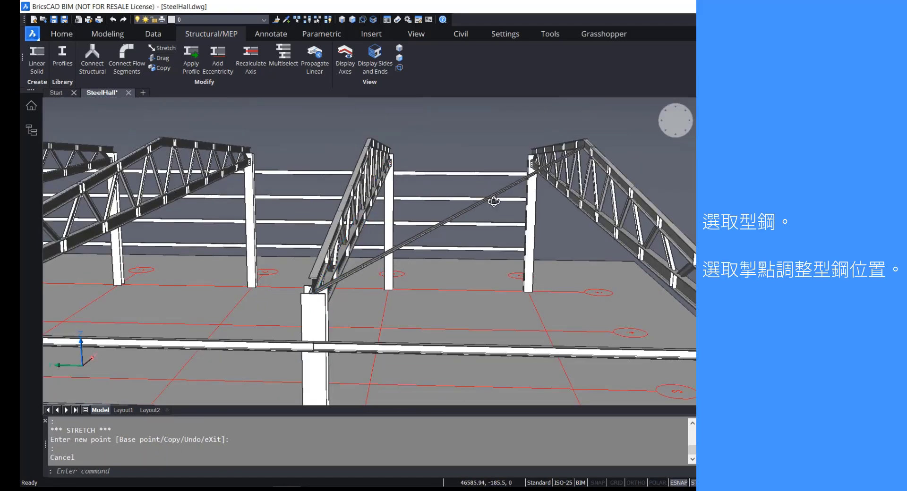
# Stretch the brace's ridge end so its bottom corner meets the flange edge at the end truss's chord joint.
pyautogui.hotkey('ctrl', 'z')
pyautogui.hotkey('ctrl', 'z')
pyautogui.hotkey('ctrl', 'z')
pyautogui.hotkey('ctrl', 'z')
pyautogui.hotkey('ctrl', 'z')
pyautogui.scroll(5, 407, 207)
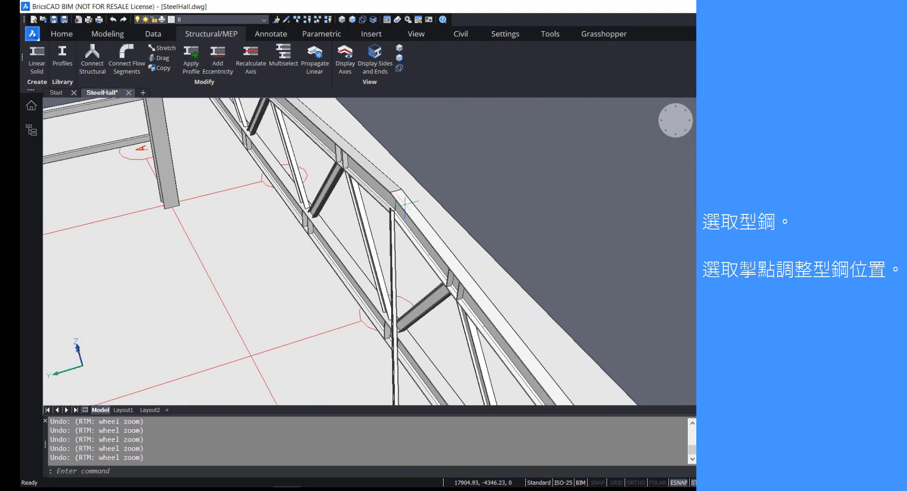
pyautogui.moveTo(369, 215)
pyautogui.keyDown('shift'); pyautogui.moveTo(370, 215); pyautogui.dragTo(596, 223, button='middle'); pyautogui.keyUp('shift')
pyautogui.keyDown('shift'); pyautogui.moveTo(451, 224); pyautogui.dragTo(408, 225, button='middle'); pyautogui.keyUp('shift')
pyautogui.scroll(4, 343, 228)
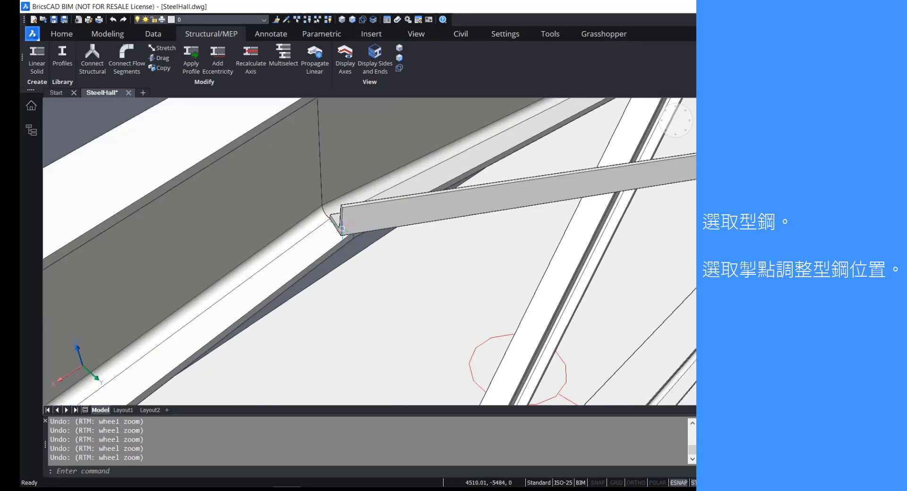
pyautogui.click(359, 226)
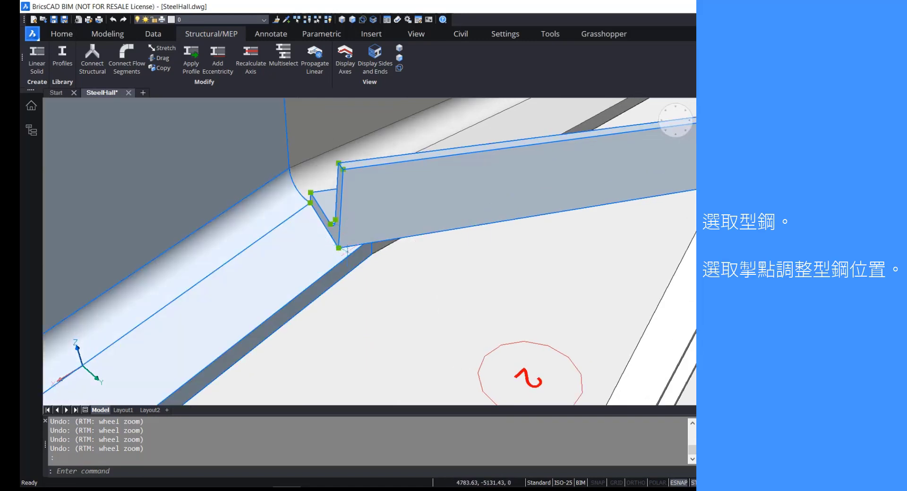
pyautogui.click(338, 247)
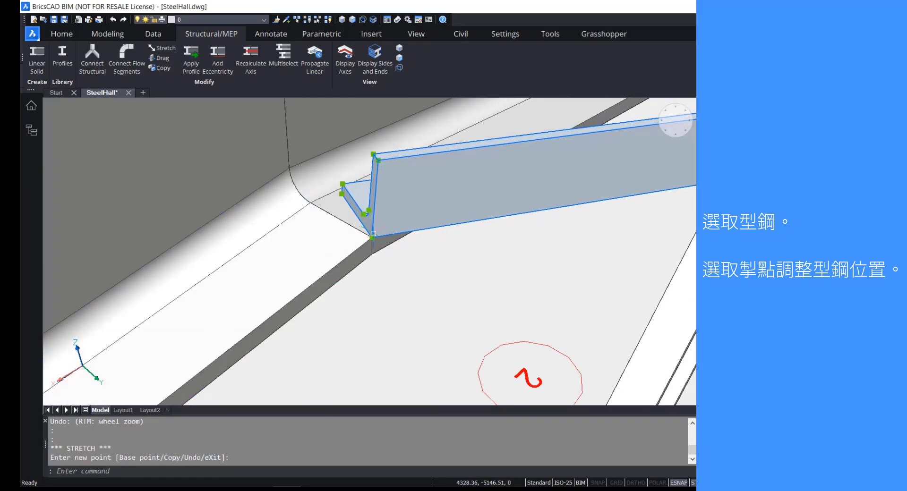
pyautogui.press('Escape')
pyautogui.scroll(-10, 380, 198)
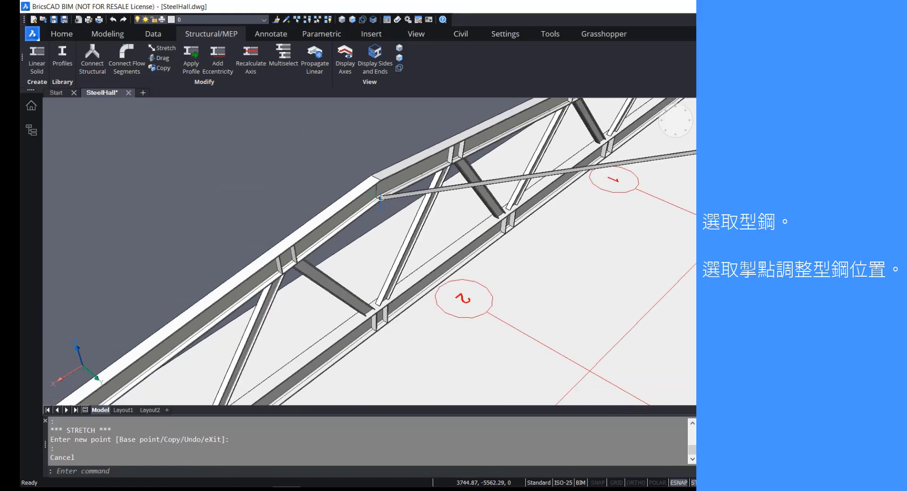
# Start Propagate with the top chords of the two trusses joined by the diagonal brace as base solids.
pyautogui.keyDown('shift'); pyautogui.moveTo(509, 242); pyautogui.dragTo(316, 235, button='middle'); pyautogui.keyUp('shift')
pyautogui.scroll(-5, 370, 275)
pyautogui.scroll(5, 348, 202)
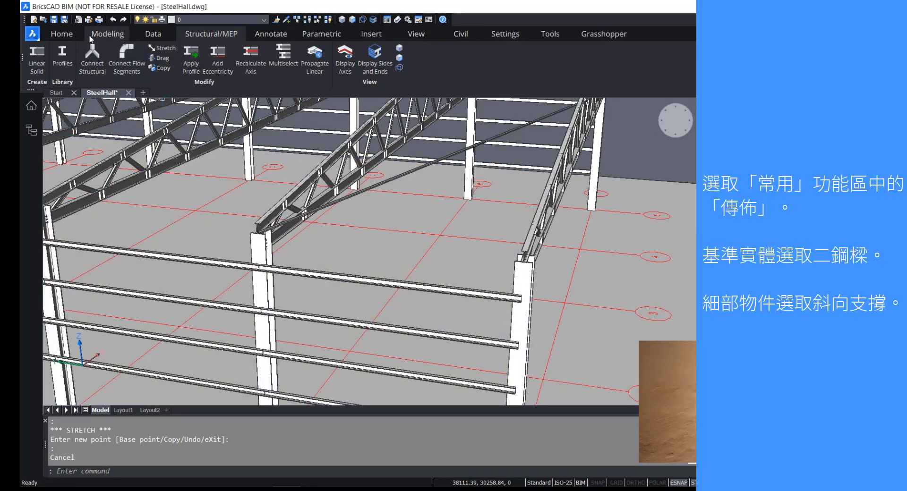
pyautogui.click(62, 33)
pyautogui.click(353, 53)
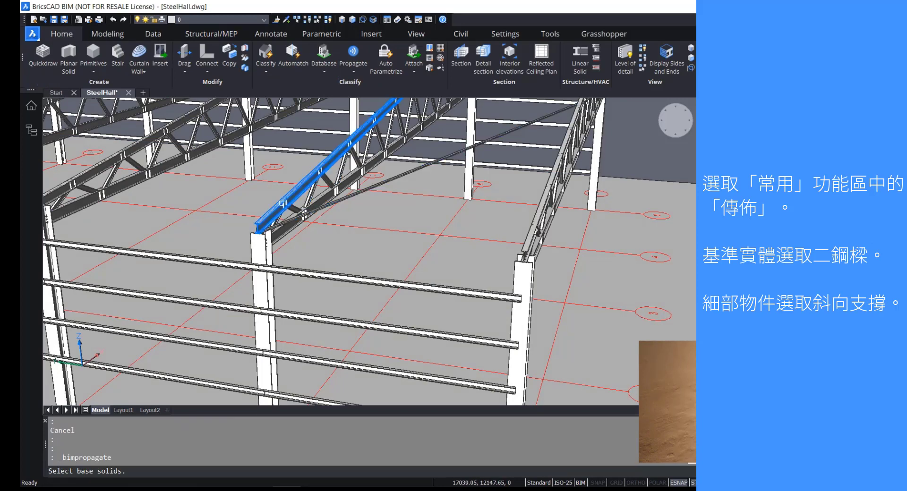
pyautogui.click(282, 203)
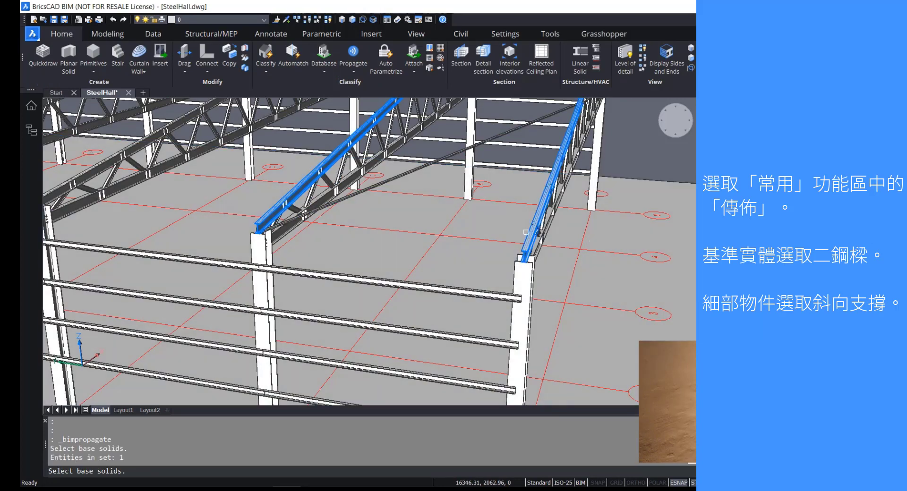
pyautogui.click(520, 238)
pyautogui.press('Return')
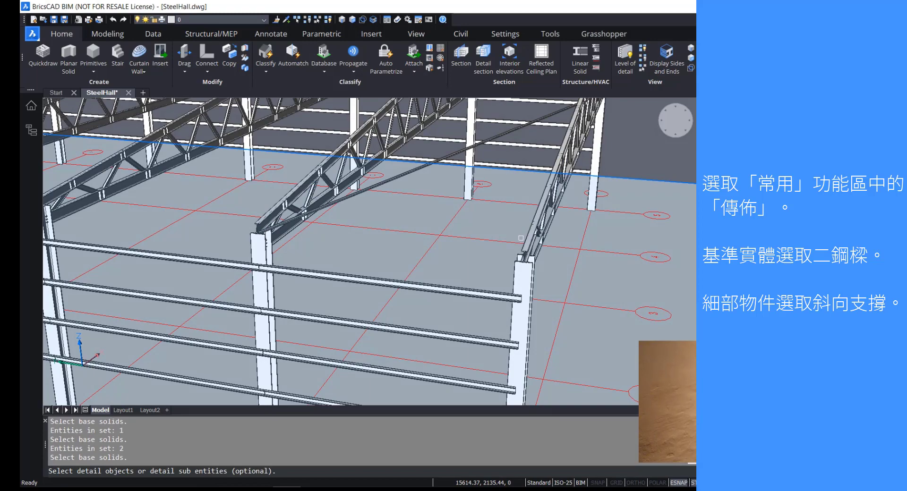
# Choose the diagonal brace as the detail object and propagate it as a copy.
pyautogui.click(405, 170)
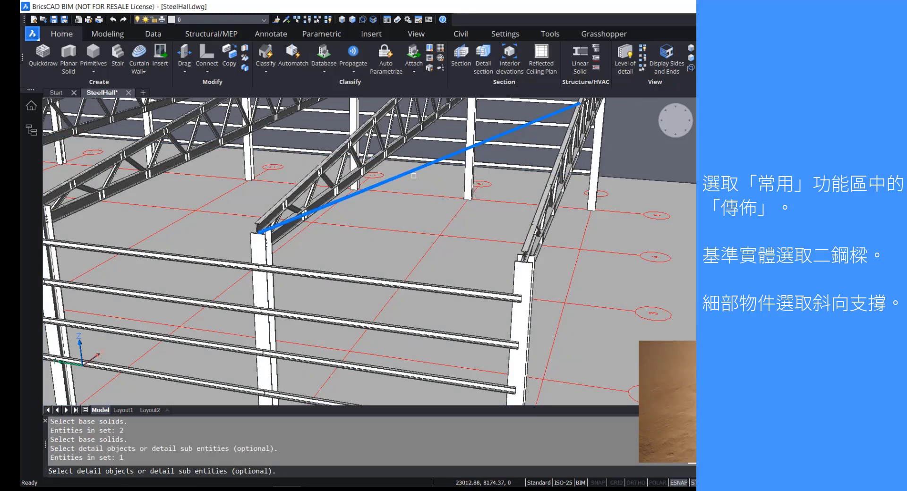
pyautogui.scroll(-4, 415, 184)
pyautogui.press('Return')
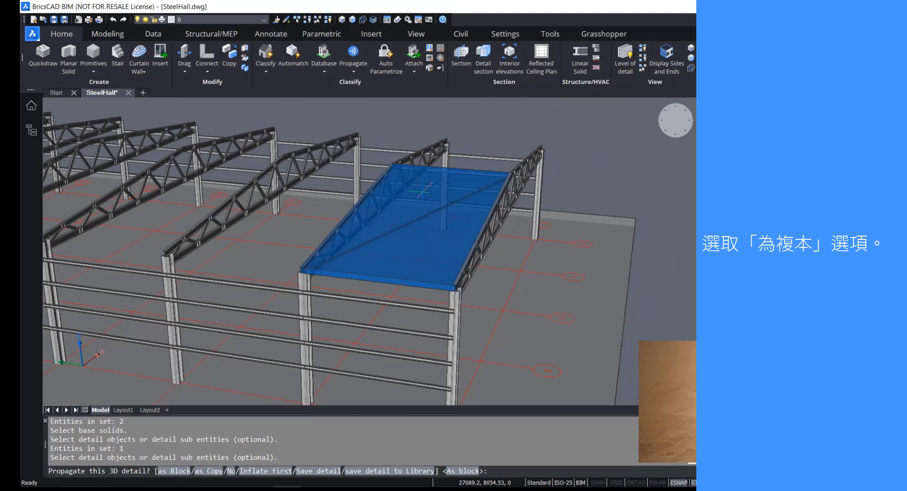
pyautogui.write('c')
pyautogui.press('Return')
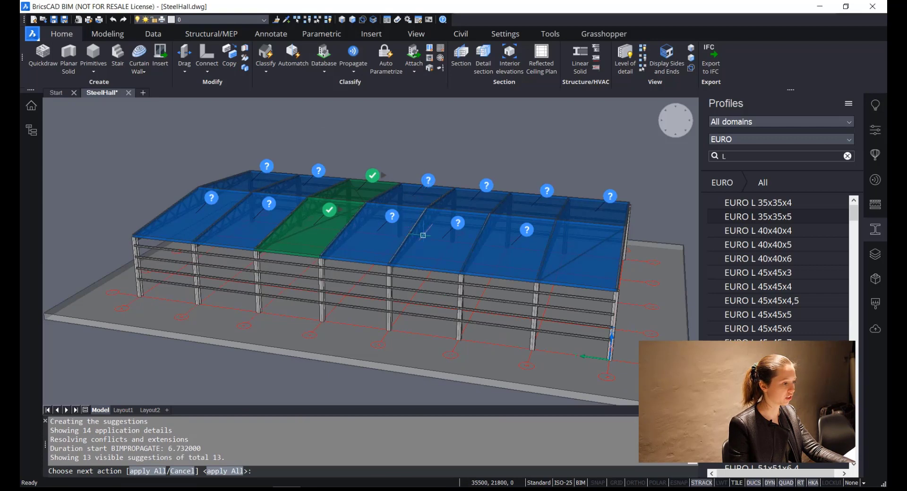
# Accept the suggested brace locations in all the remaining bays on both roof slopes.
pyautogui.click(131, 138)
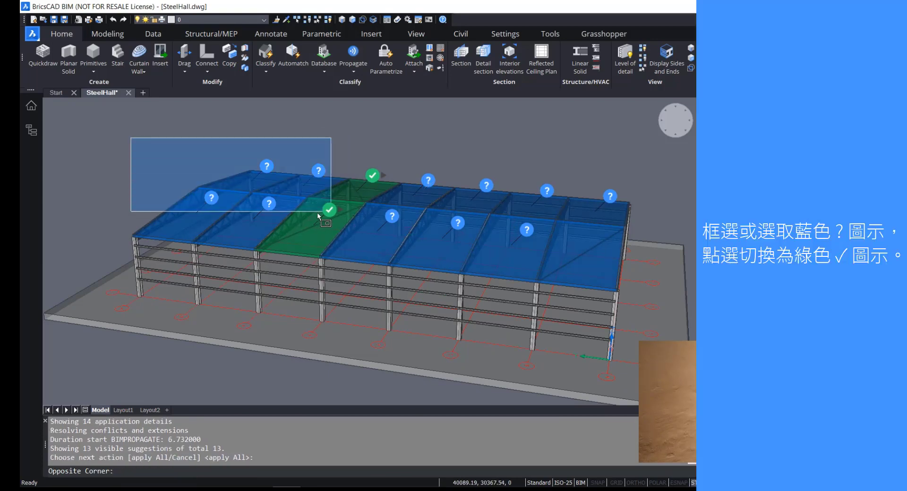
pyautogui.click(347, 189)
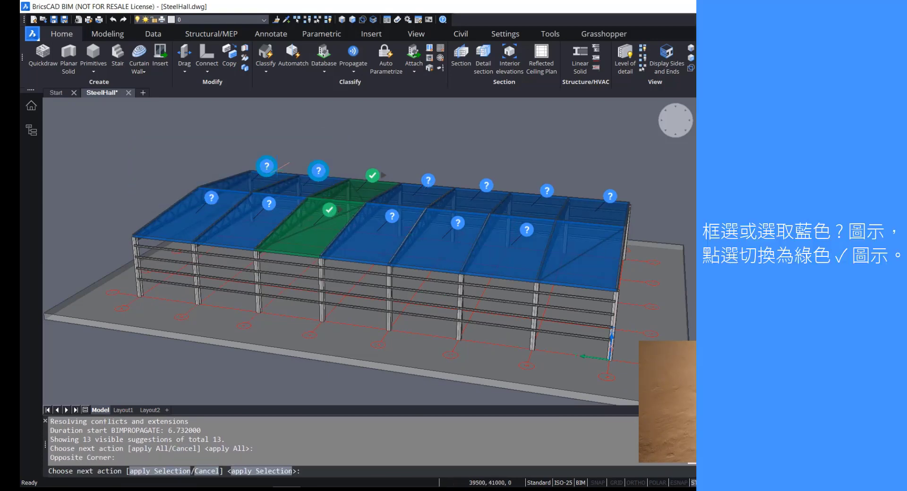
pyautogui.click(267, 168)
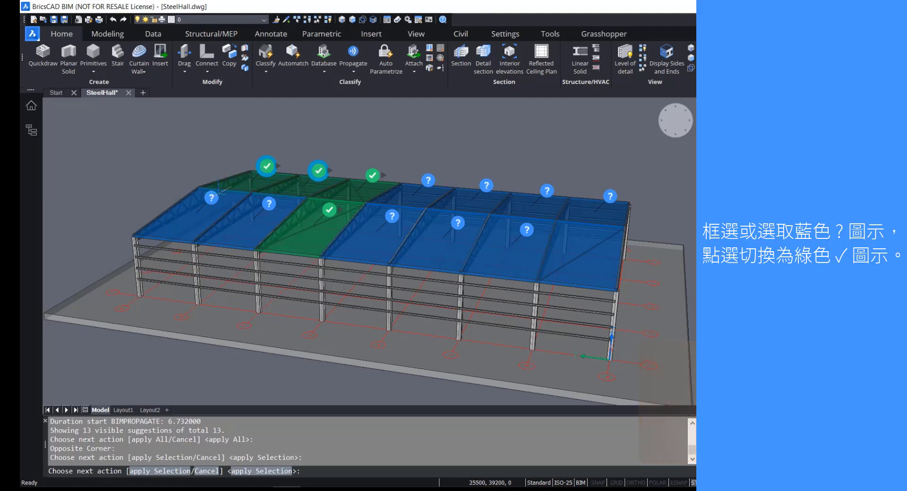
pyautogui.click(235, 150)
pyautogui.click(349, 179)
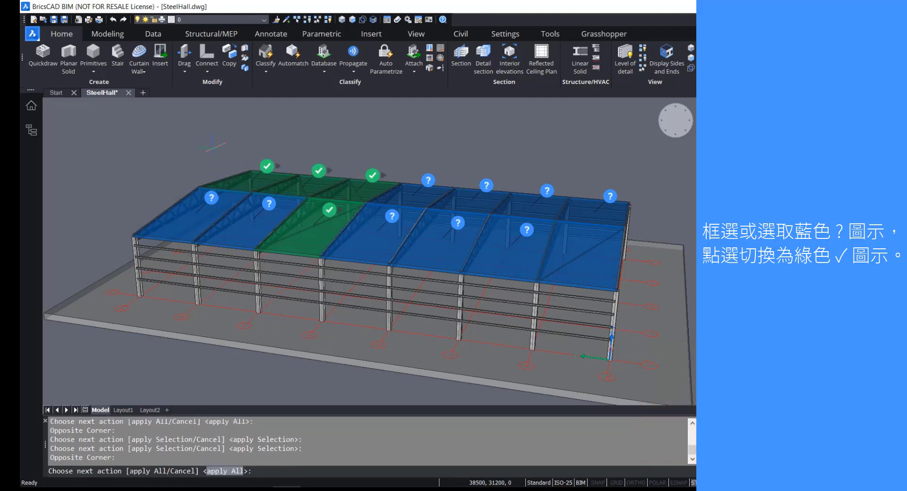
pyautogui.click(210, 199)
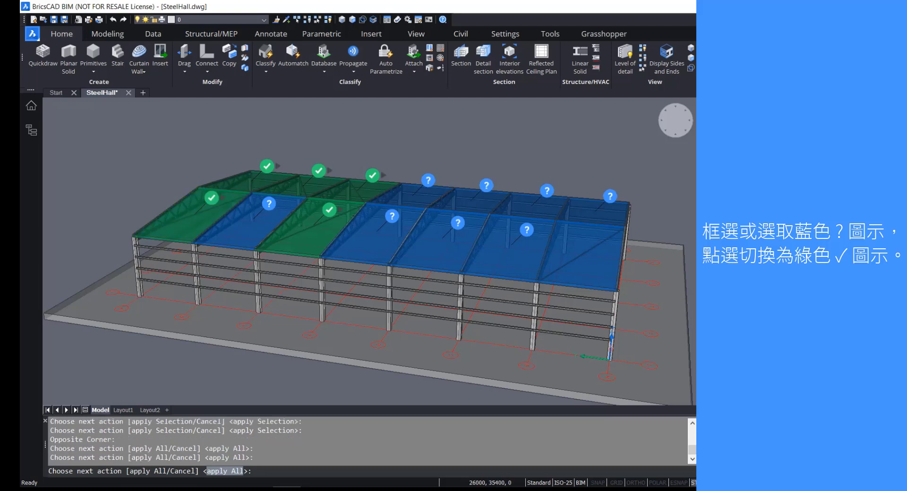
pyautogui.click(426, 184)
pyautogui.click(489, 187)
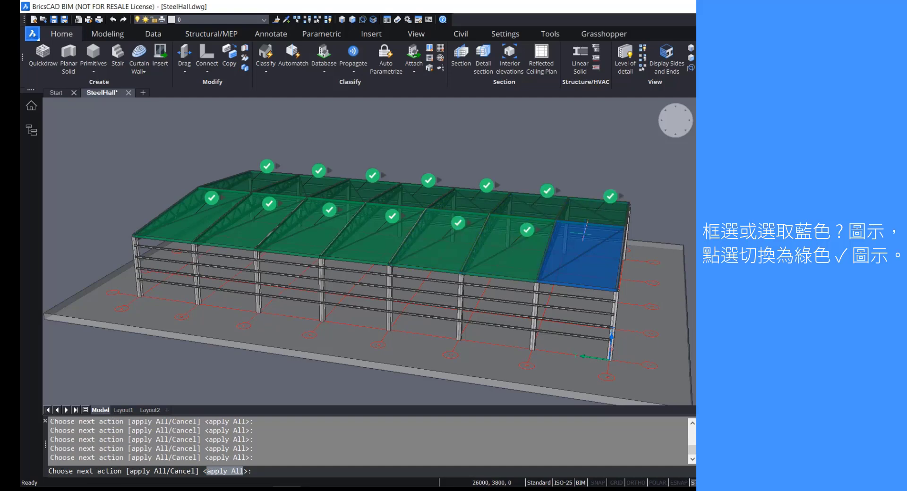
# Set the alternative to Option 2 for every second bay on the original brace's roof slope, starting beside the original brace.
pyautogui.keyDown('shift'); pyautogui.moveTo(424, 232); pyautogui.dragTo(452, 280, button='middle'); pyautogui.keyUp('shift')
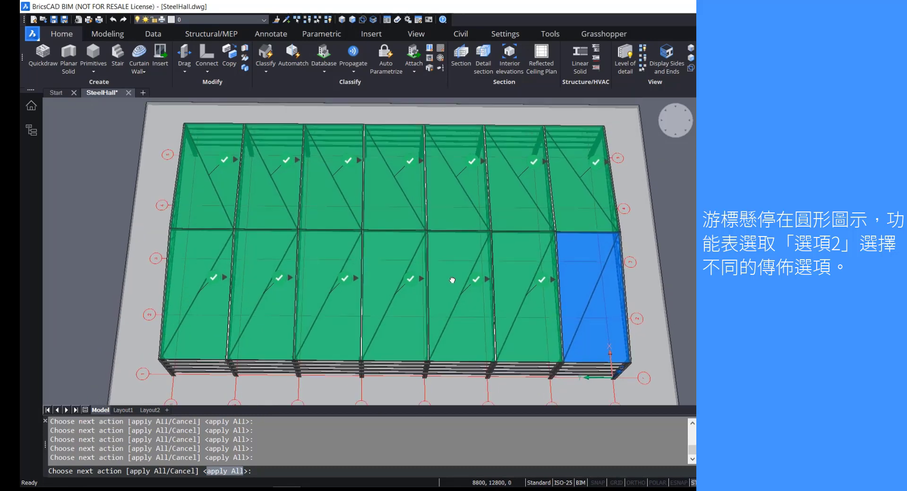
pyautogui.moveTo(543, 282)
pyautogui.click(584, 314)
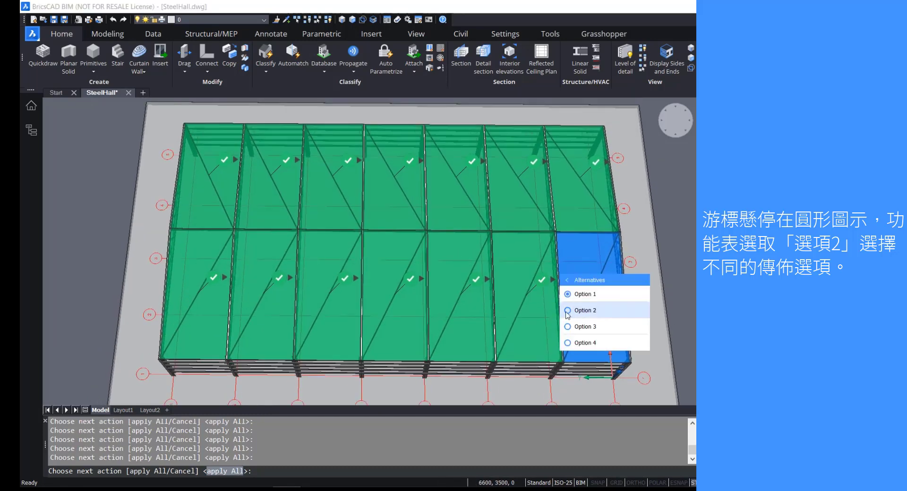
pyautogui.moveTo(409, 280)
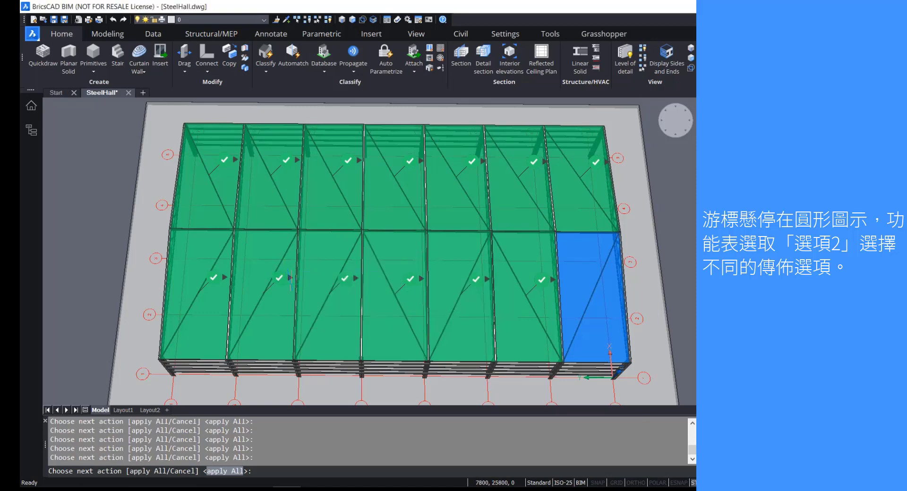
pyautogui.moveTo(282, 282)
pyautogui.click(323, 308)
# Set the second, fourth and sixth bays of the opposite roof slope to Option 2 and apply all brace suggestions.
pyautogui.moveTo(289, 160)
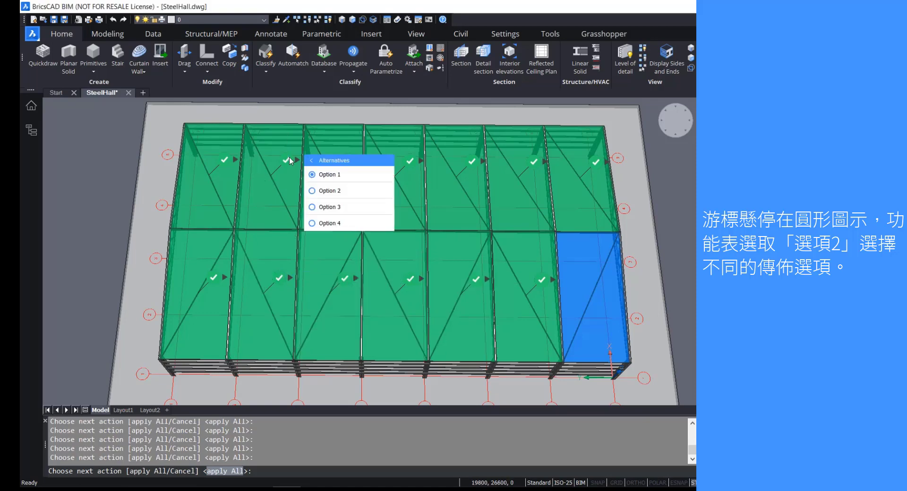
pyautogui.click(373, 188)
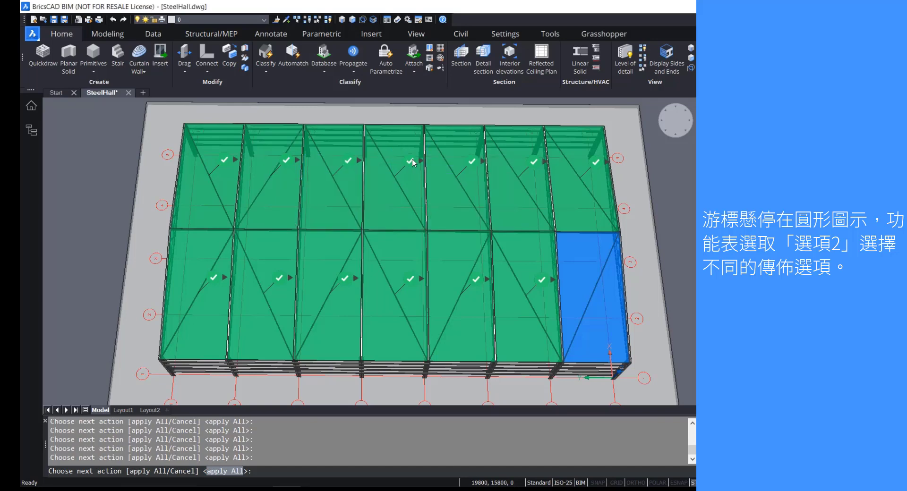
pyautogui.moveTo(410, 161)
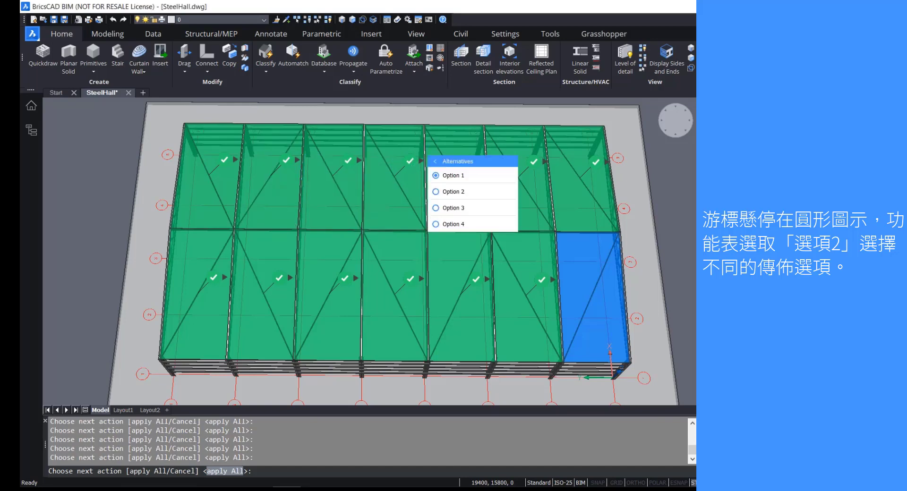
pyautogui.moveTo(539, 171)
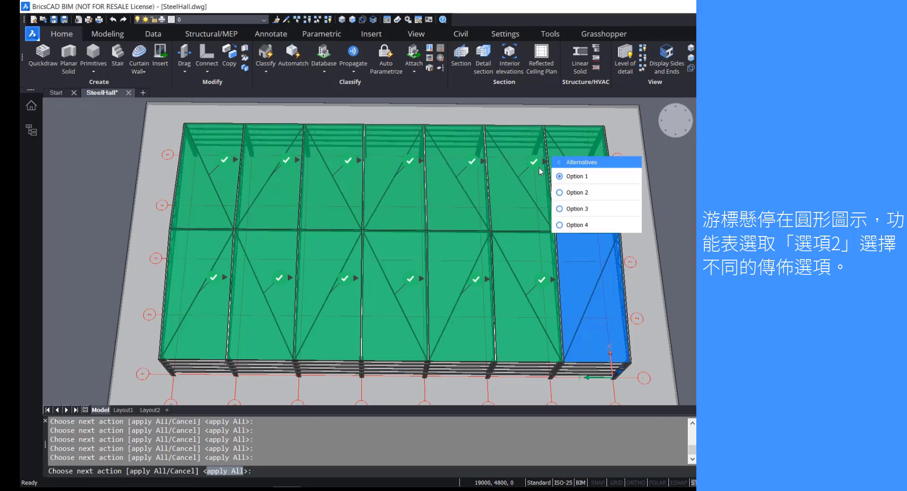
pyautogui.click(572, 192)
pyautogui.scroll(-2, 525, 215)
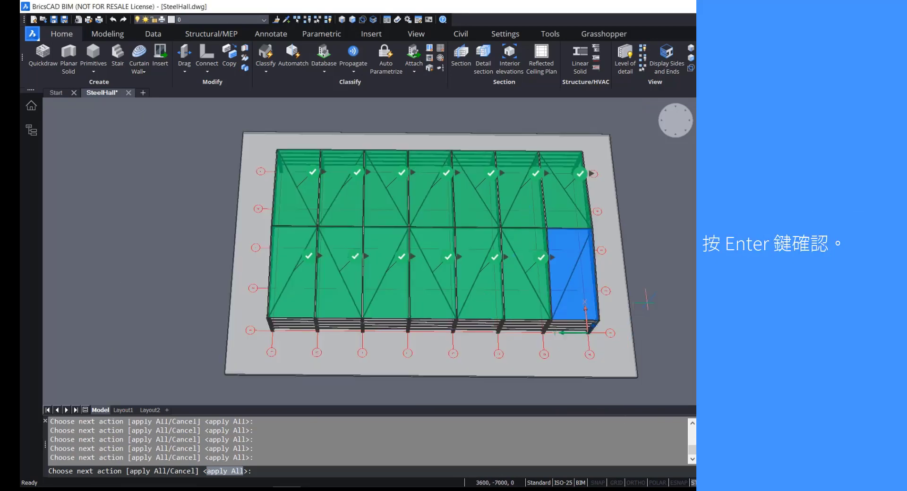
pyautogui.press('Return')
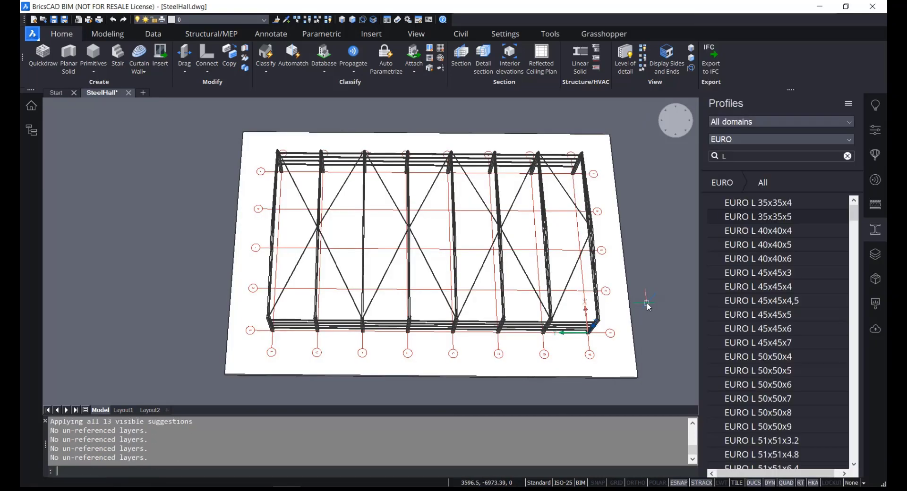
# Save the steel hall drawing with the propagated braces.
pyautogui.keyDown('shift'); pyautogui.moveTo(605, 293); pyautogui.dragTo(382, 235, button='middle'); pyautogui.keyUp('shift')
pyautogui.scroll(5, 382, 234)
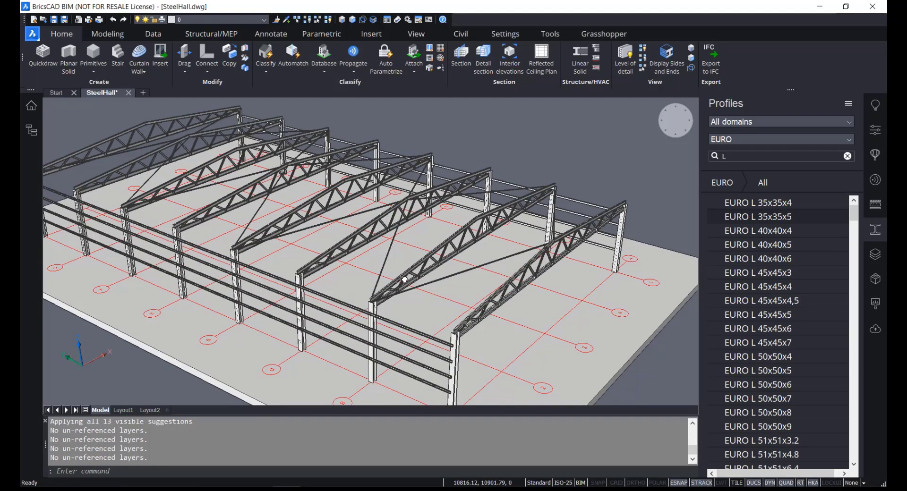
pyautogui.hotkey('ctrl', 's')
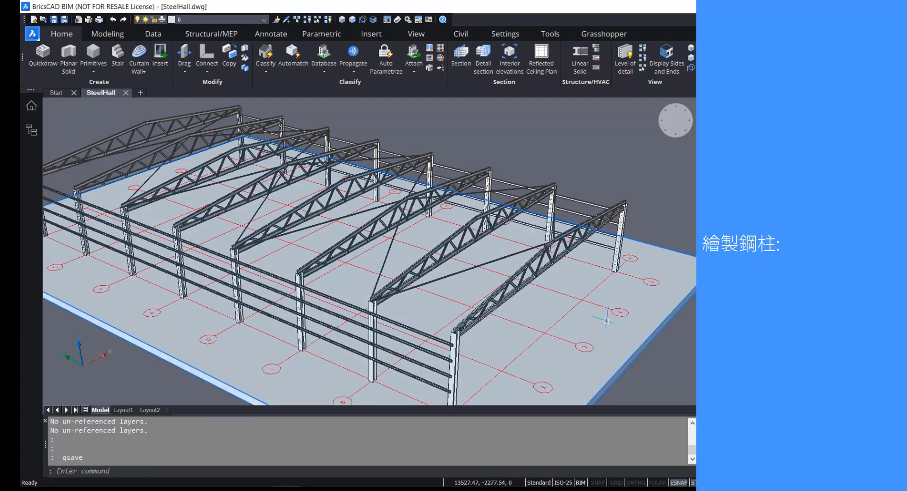
# Filter the profiles by HEA and start a EURO HEA 300 column where grid line 2 crosses the end-wall grid line.
pyautogui.scroll(-3, 572, 366)
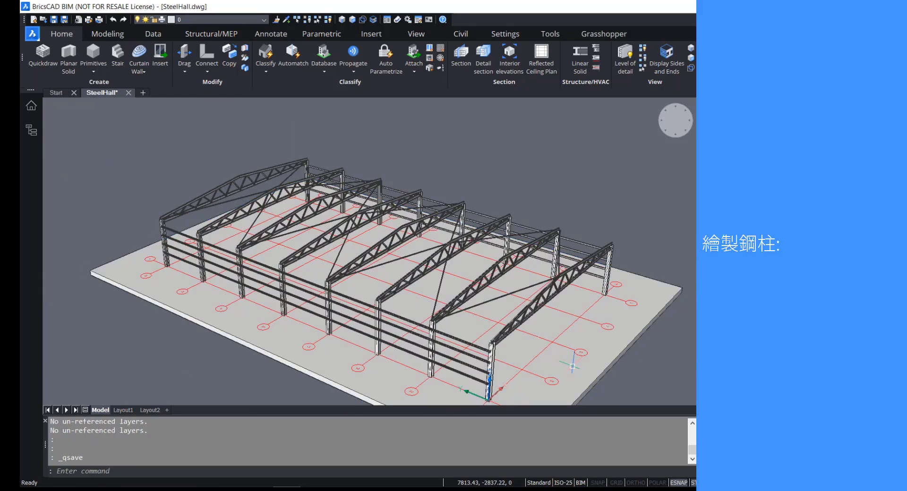
pyautogui.keyDown('shift'); pyautogui.moveTo(562, 358); pyautogui.dragTo(410, 378, button='middle'); pyautogui.keyUp('shift')
pyautogui.moveTo(512, 346); pyautogui.dragTo(375, 314, button='middle')
pyautogui.keyDown('shift'); pyautogui.moveTo(435, 337); pyautogui.dragTo(486, 344, button='middle'); pyautogui.keyUp('shift')
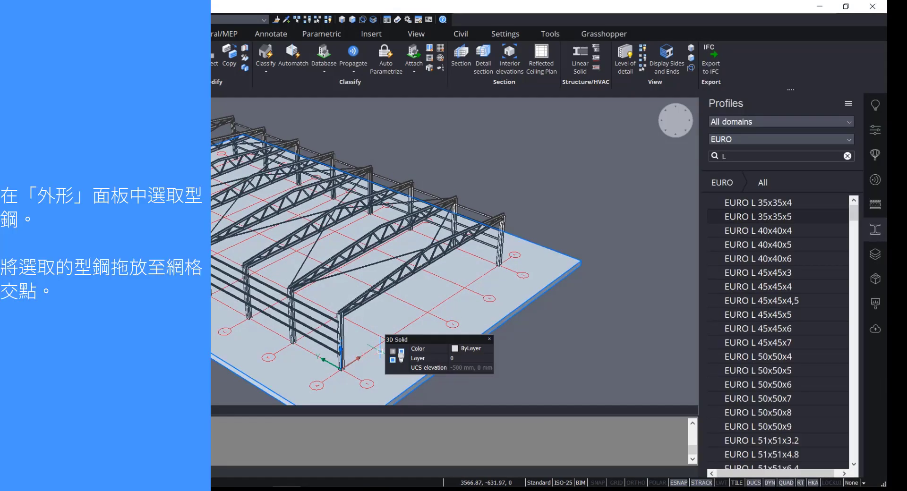
pyautogui.scroll(5, 373, 347)
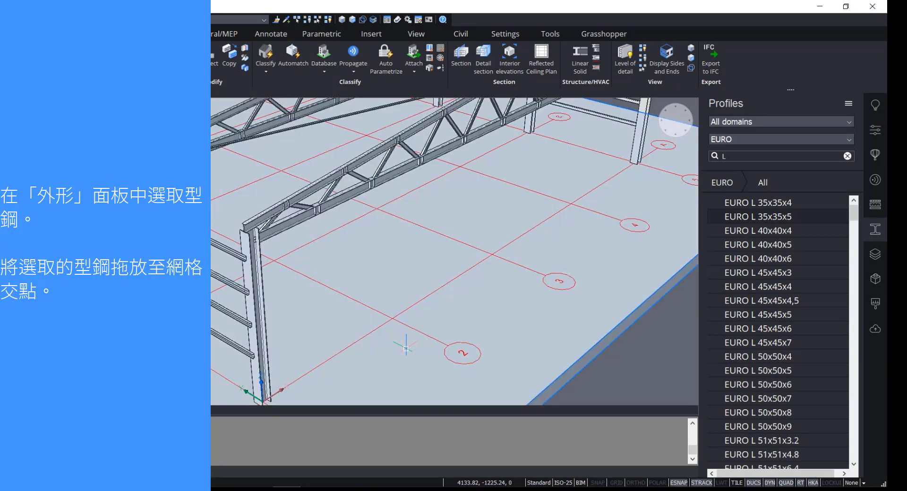
pyautogui.scroll(3, 408, 336)
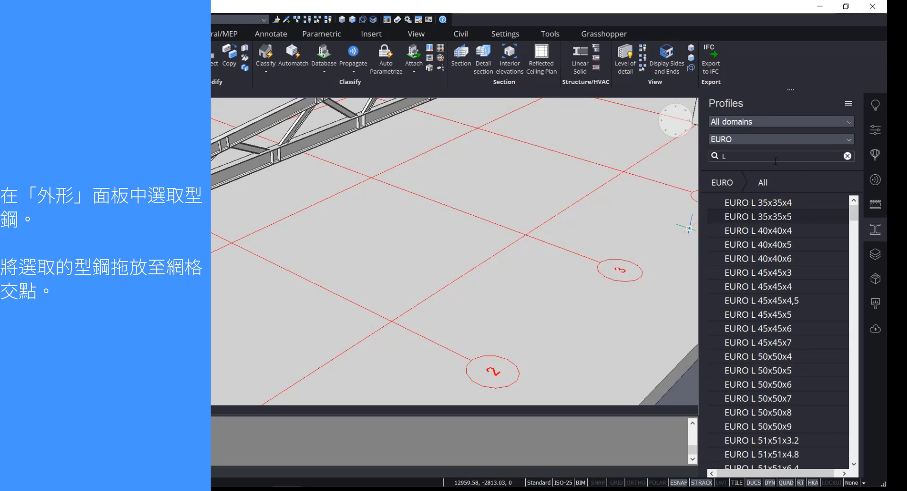
pyautogui.write('HEA')
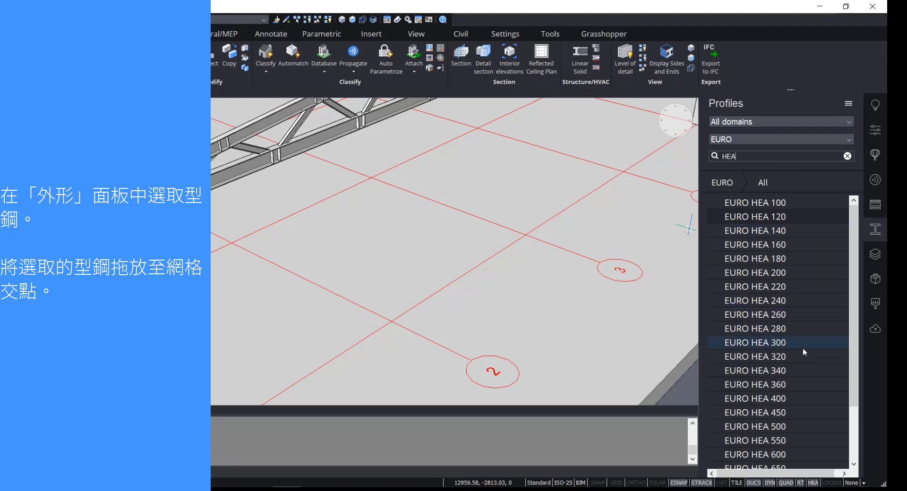
pyautogui.moveTo(802, 347); pyautogui.dragTo(436, 309)
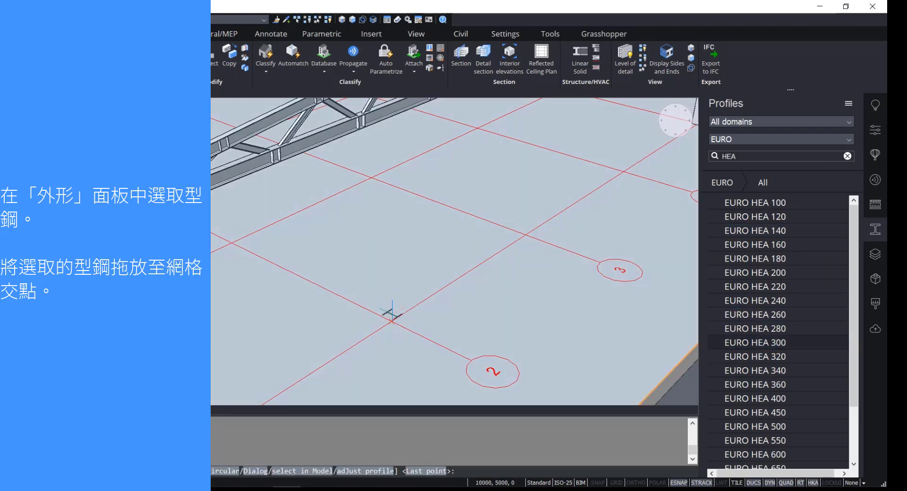
pyautogui.click(392, 312)
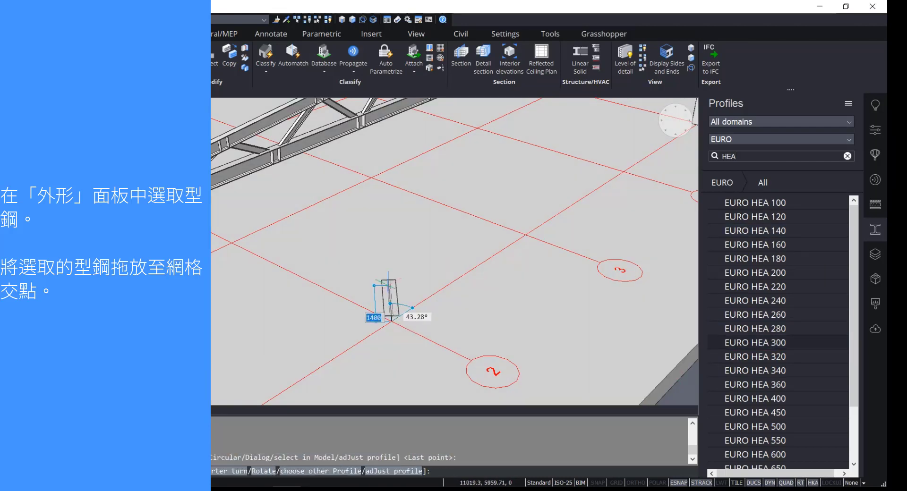
# Extend the HEA 300 column vertically along the Z axis to a height of 4480 mm.
pyautogui.scroll(-2, 399, 215)
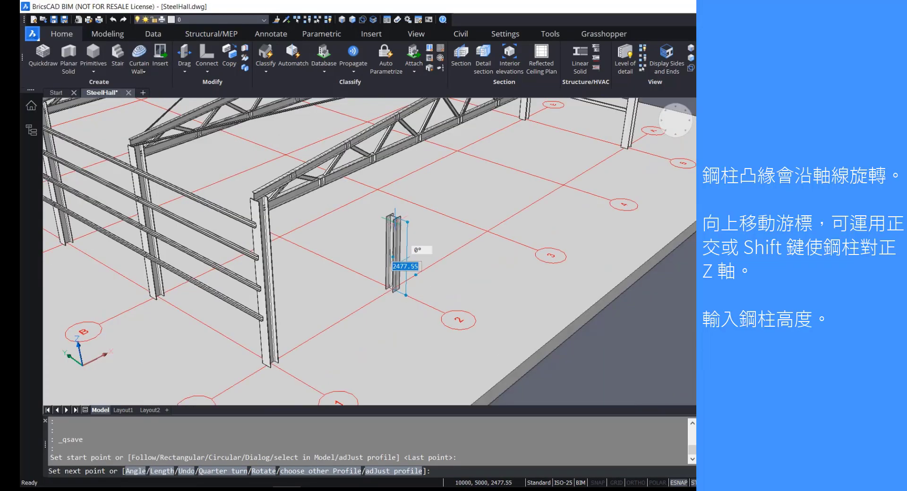
pyautogui.scroll(2, 394, 214)
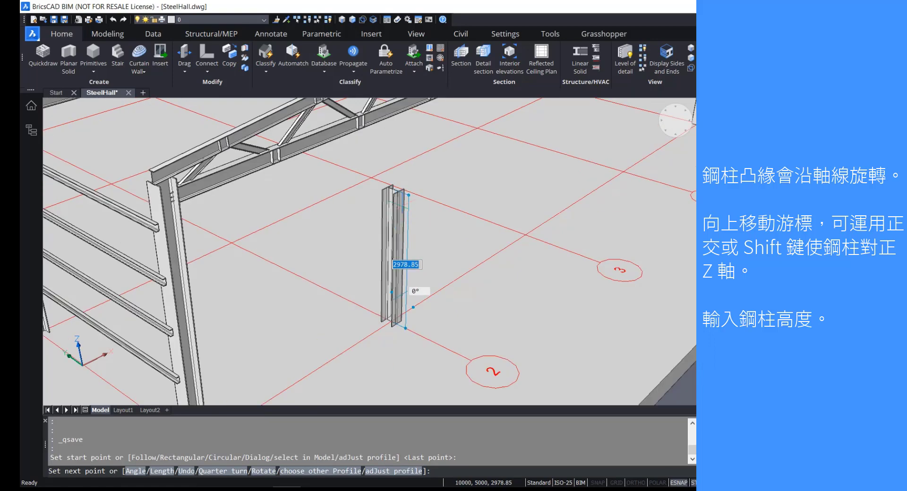
pyautogui.write('4480')
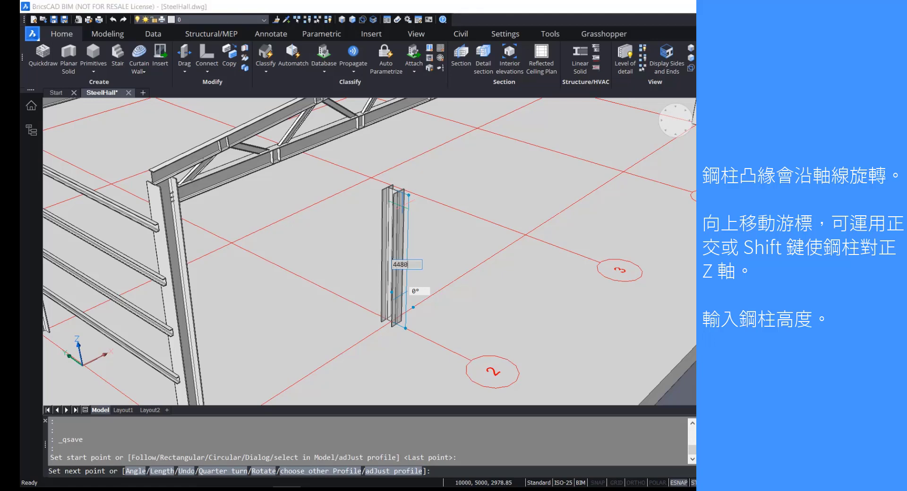
pyautogui.press('Return')
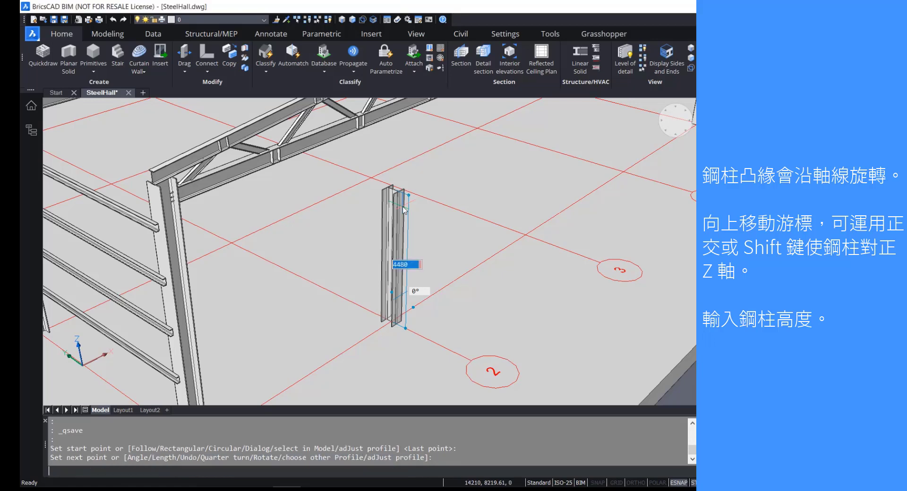
# End the HEA 300 column command and examine the column's top where it meets the truss's lower chord.
pyautogui.press('Escape')
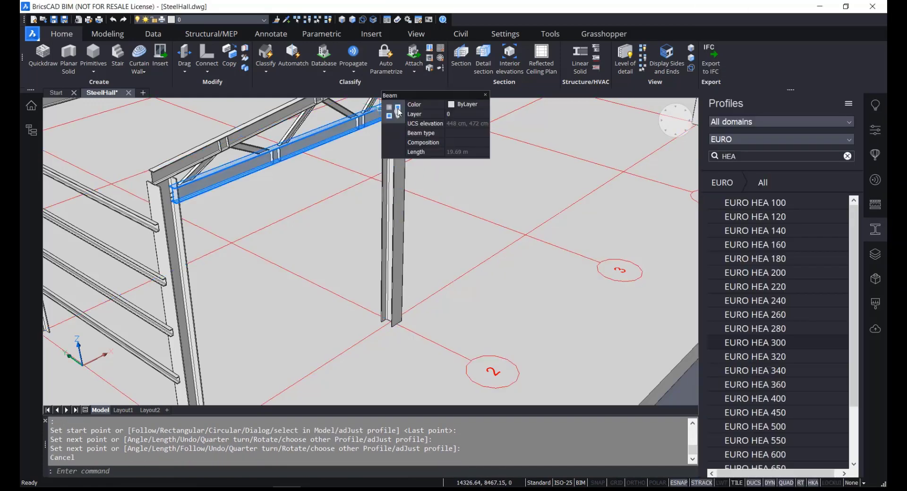
pyautogui.scroll(6, 378, 109)
pyautogui.scroll(-2, 282, 215)
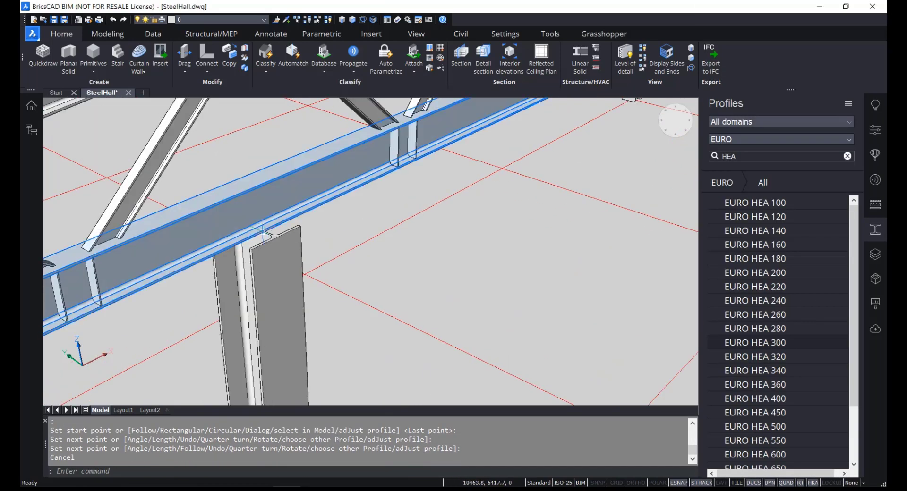
pyautogui.scroll(2, 264, 227)
pyautogui.scroll(-2, 260, 232)
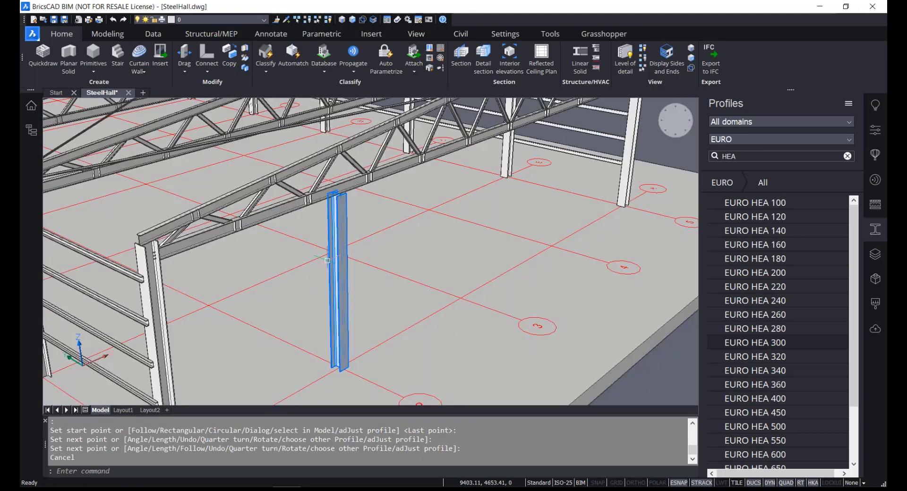
pyautogui.moveTo(354, 242)
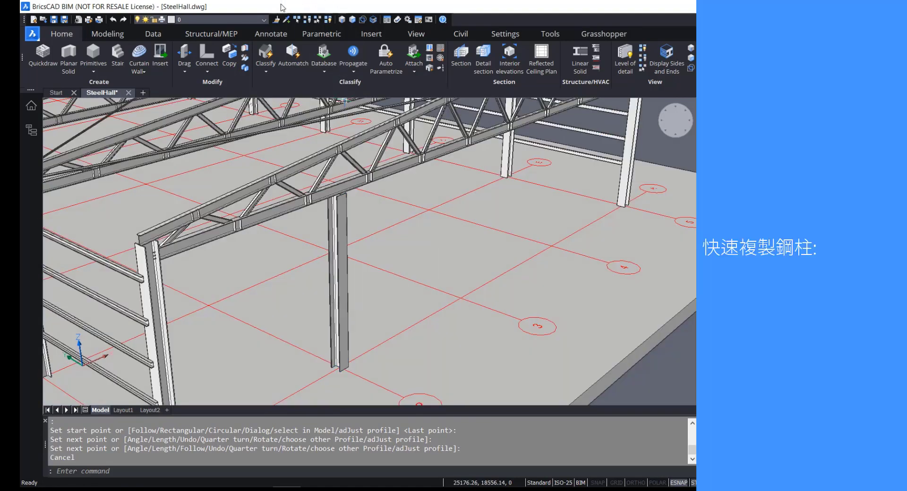
# Turn on Display Sides and Ends by setting DISPLAYSIDESANDENDS to 1.
pyautogui.click(212, 34)
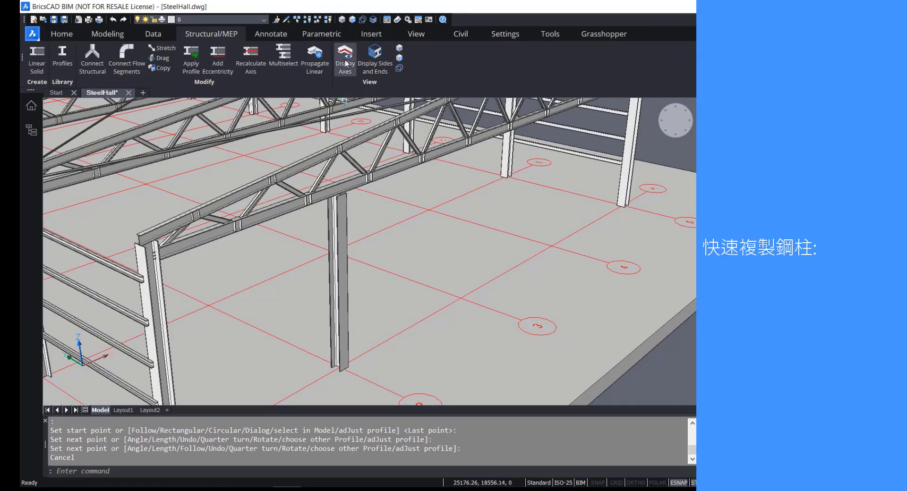
pyautogui.click(375, 59)
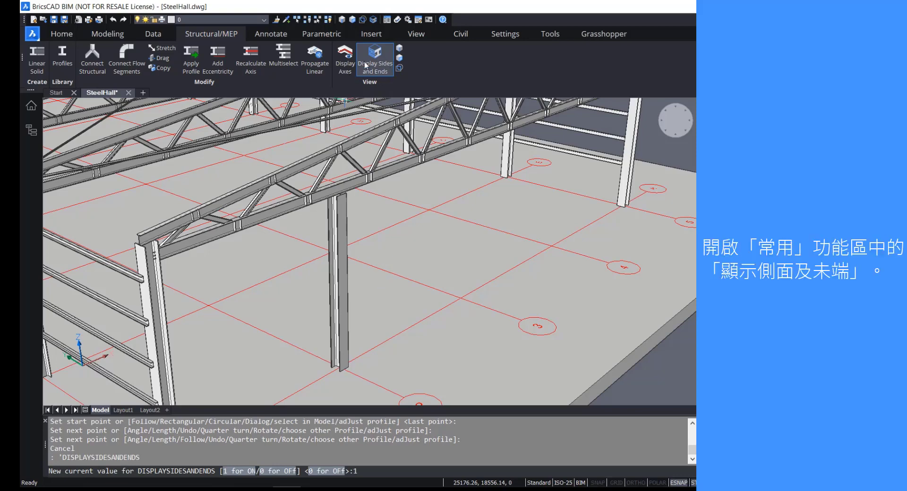
pyautogui.write('1')
pyautogui.press('Return')
pyautogui.click(56, 34)
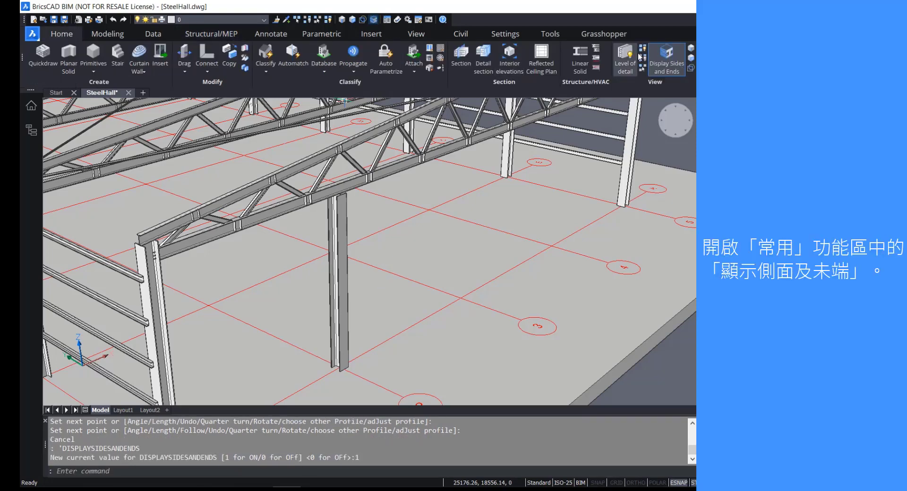
# Use BIM Copy from the HEA 300 column's side to place two copies at grid lines 3 and 4, spaced 5000 mm apart.
pyautogui.scroll(-2, 414, 262)
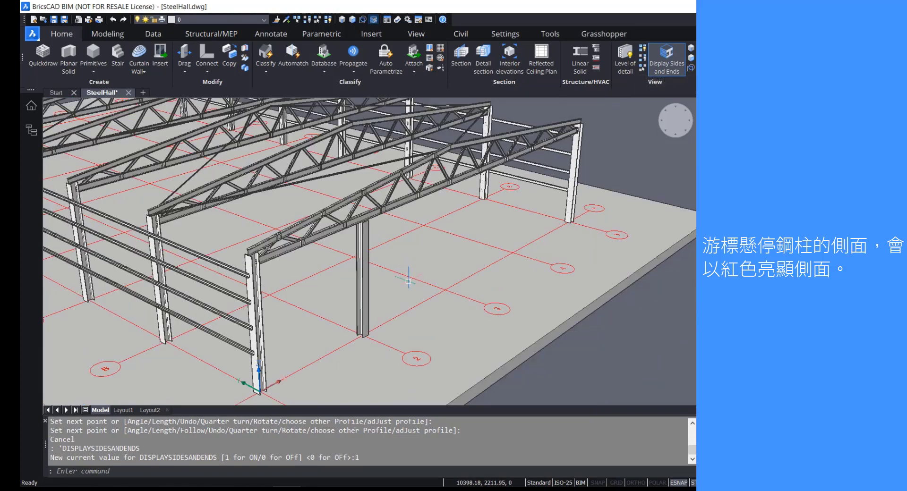
pyautogui.keyDown('shift'); pyautogui.moveTo(407, 279); pyautogui.dragTo(238, 317, button='middle'); pyautogui.keyUp('shift')
pyautogui.scroll(5, 331, 283)
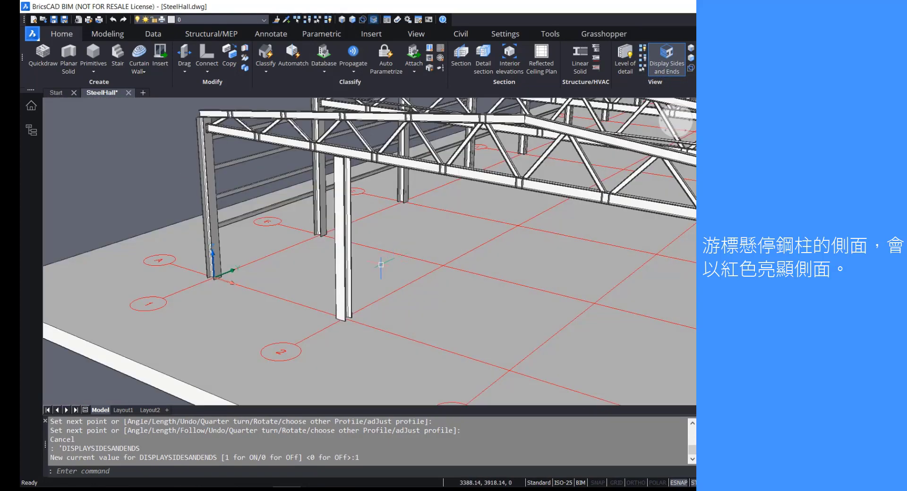
pyautogui.moveTo(336, 278)
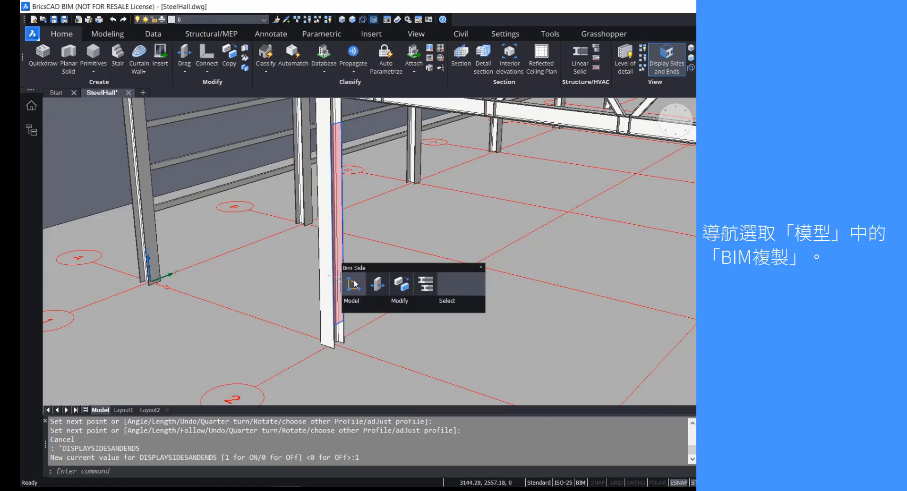
pyautogui.moveTo(351, 302)
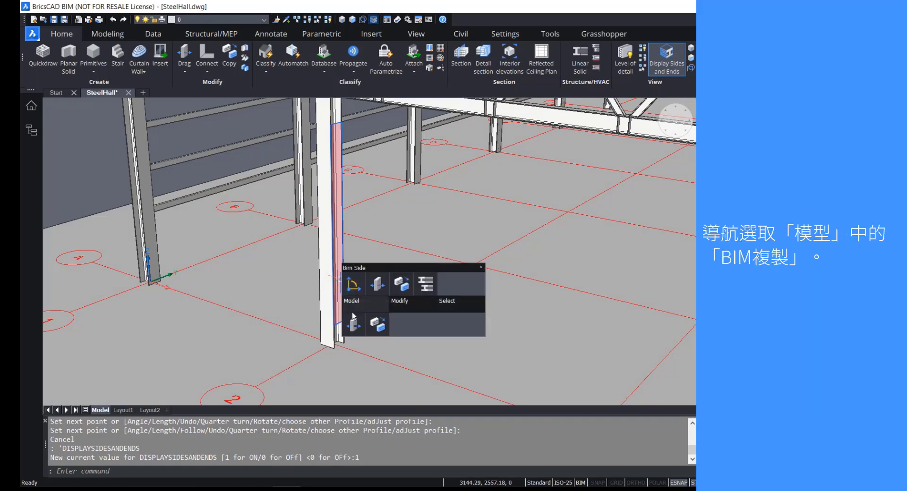
pyautogui.click(379, 325)
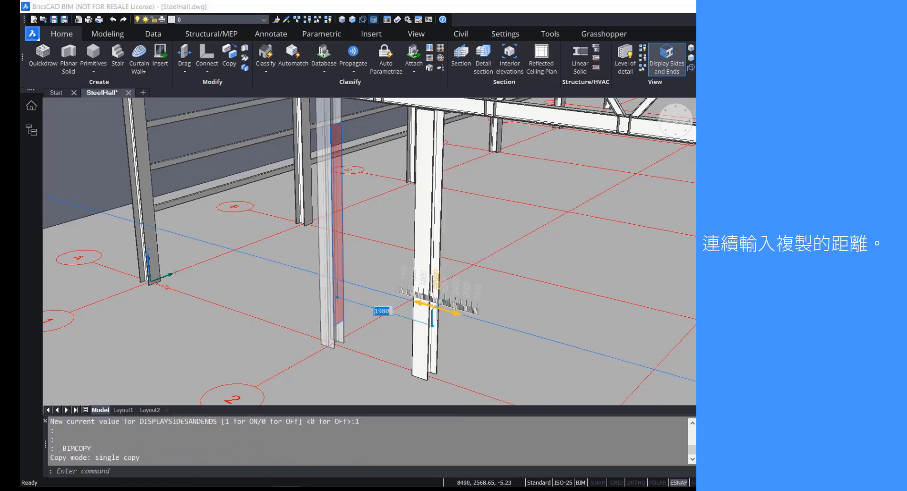
pyautogui.scroll(-4, 537, 323)
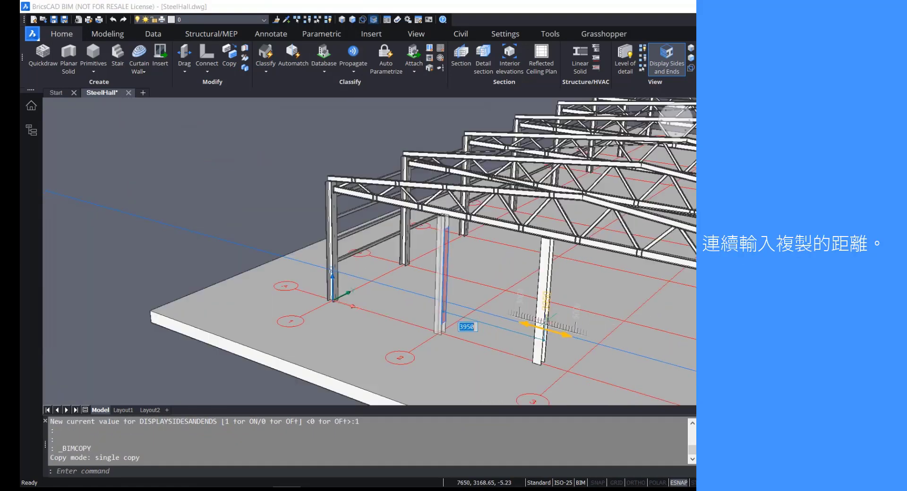
pyautogui.moveTo(533, 325); pyautogui.dragTo(415, 286, button='middle')
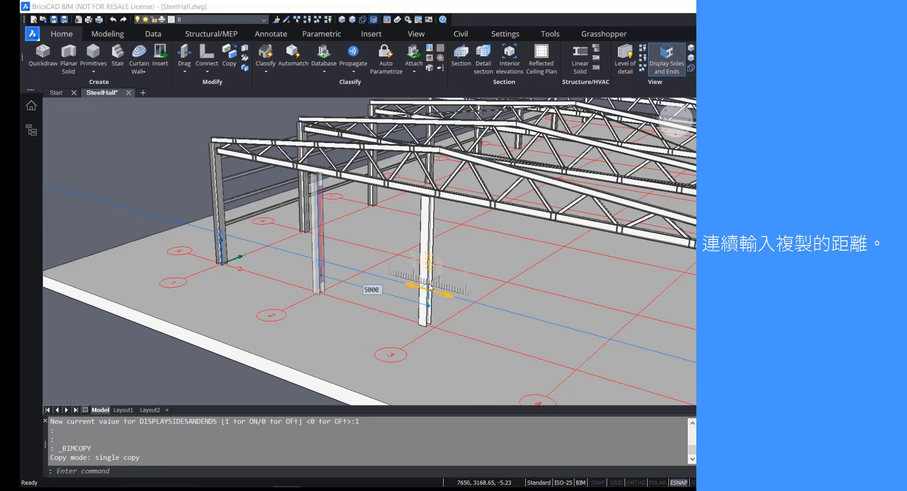
pyautogui.press('Return')
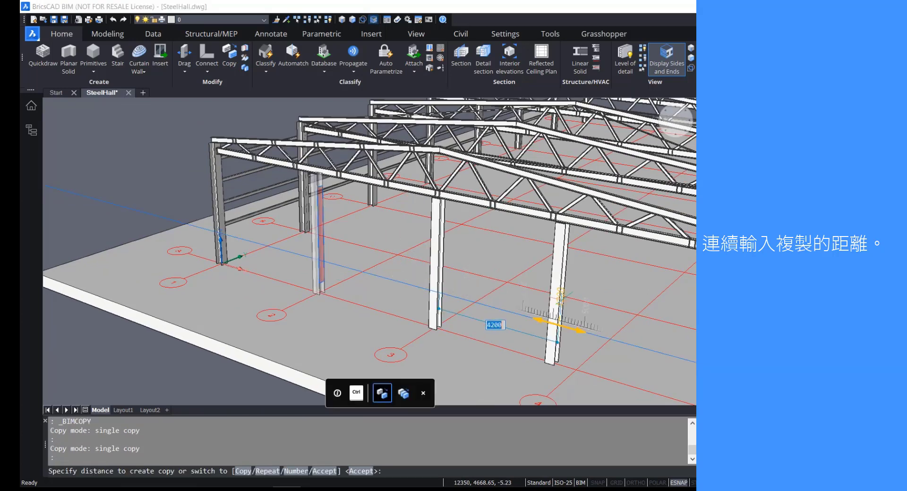
pyautogui.write('50')
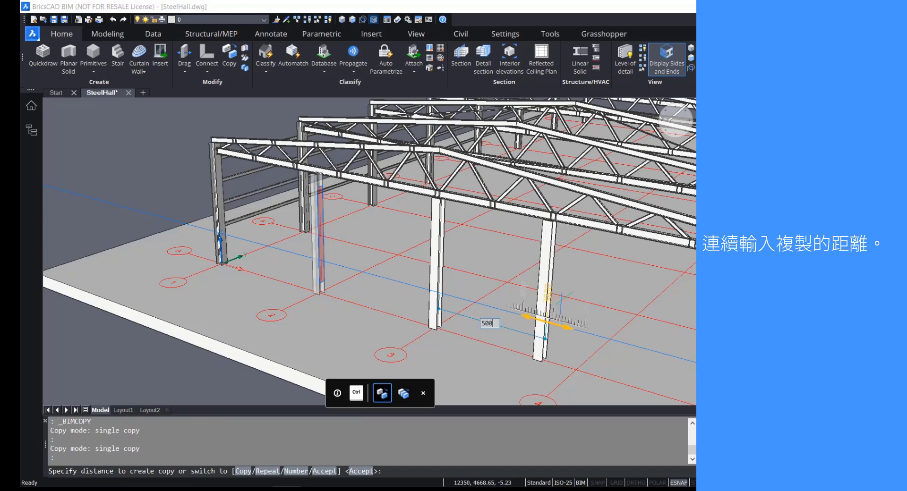
pyautogui.press('Return')
pyautogui.press('Escape')
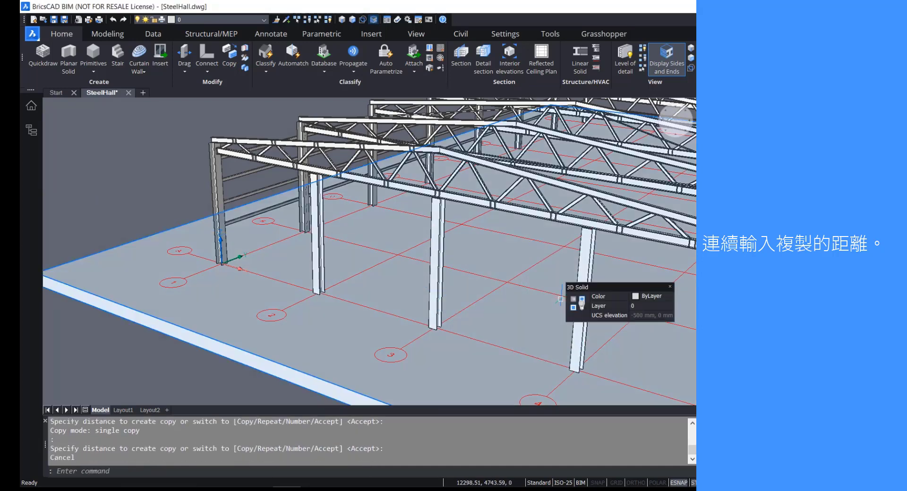
# Enable Prioritize Selection of Faces with the flange sides of the end-wall columns in view.
pyautogui.scroll(-2, 560, 297)
pyautogui.scroll(-3, 513, 309)
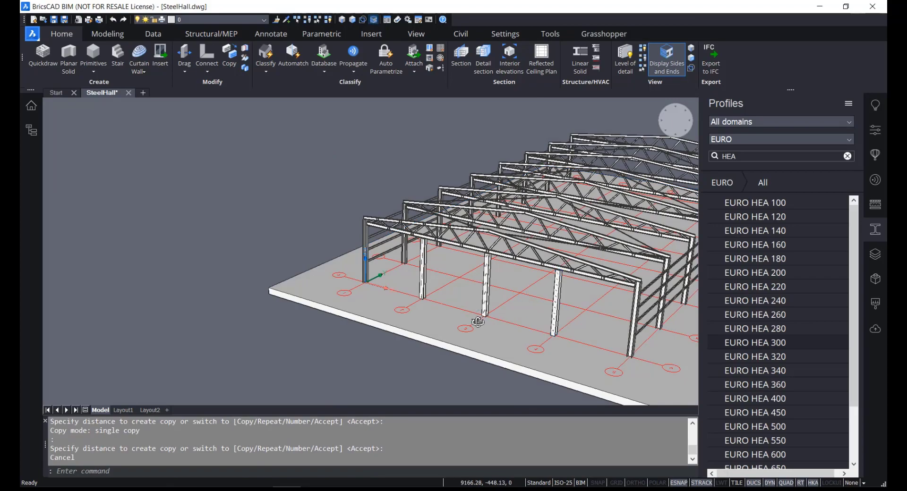
pyautogui.keyDown('shift'); pyautogui.moveTo(478, 321); pyautogui.dragTo(696, 323, button='middle'); pyautogui.keyUp('shift')
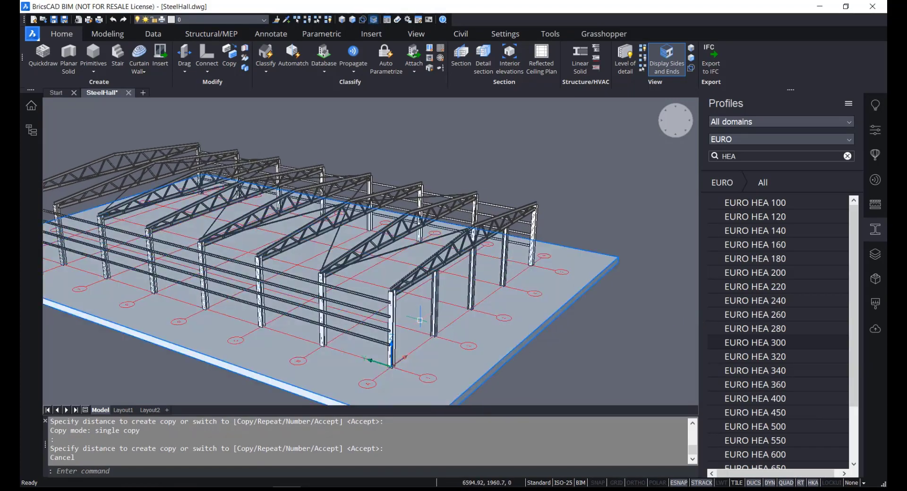
pyautogui.scroll(3, 418, 327)
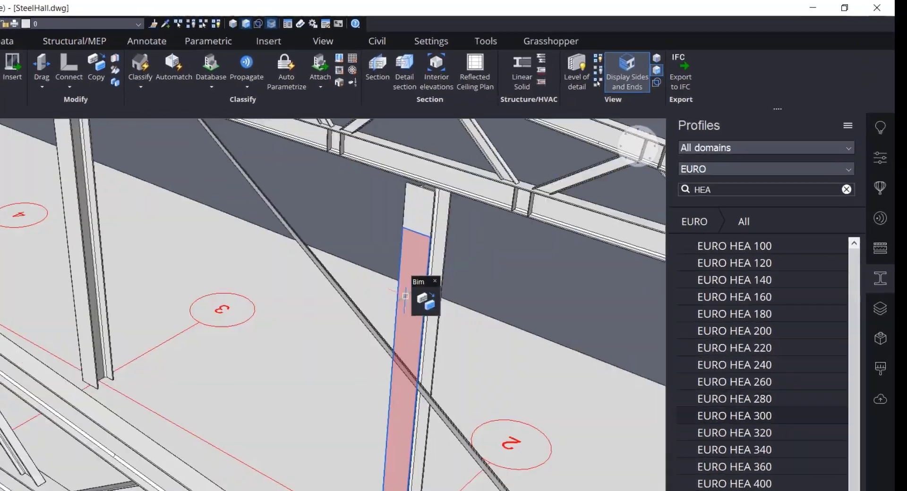
pyautogui.click(690, 58)
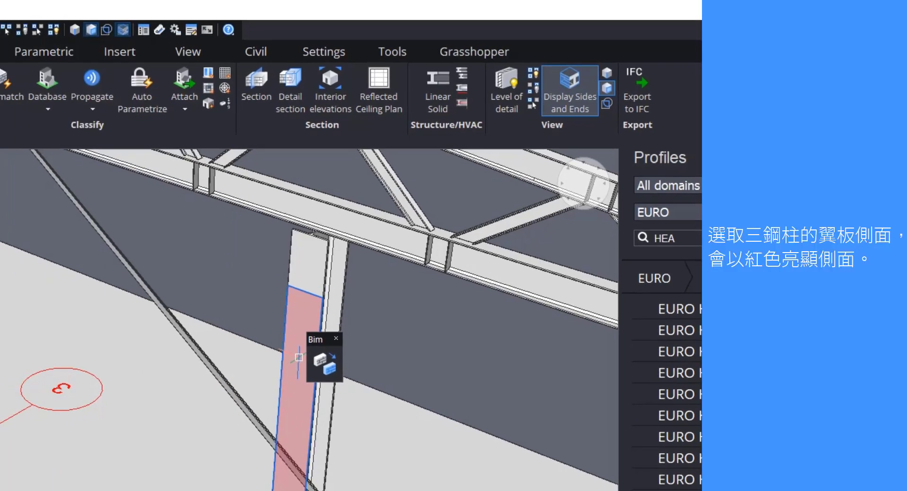
# Select the flange sides of the three end-wall columns and copy the columns to the opposite end wall with BIM Copy.
pyautogui.scroll(3, 330, 191)
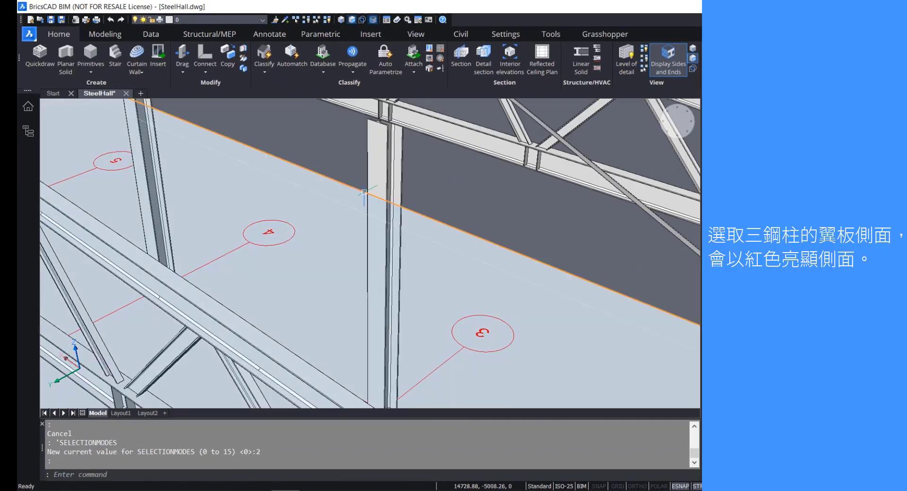
pyautogui.click(379, 211)
pyautogui.scroll(-3, 378, 211)
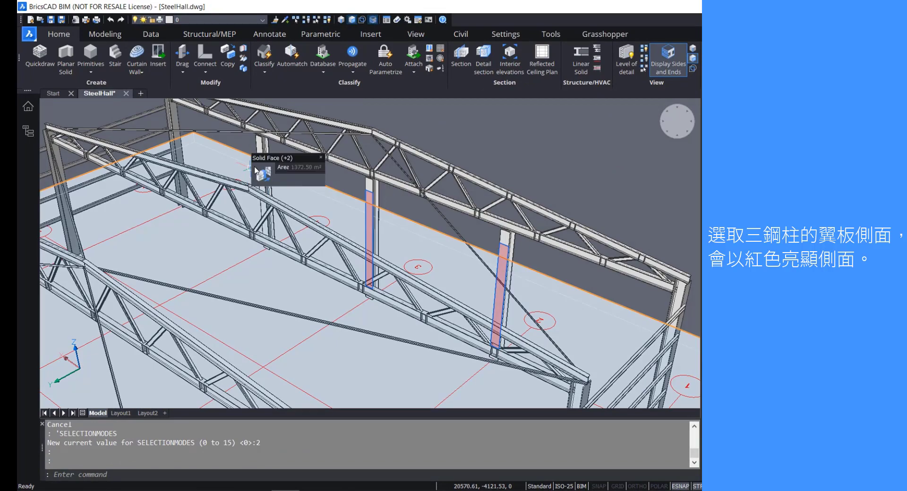
pyautogui.scroll(5, 255, 169)
pyautogui.click(265, 171)
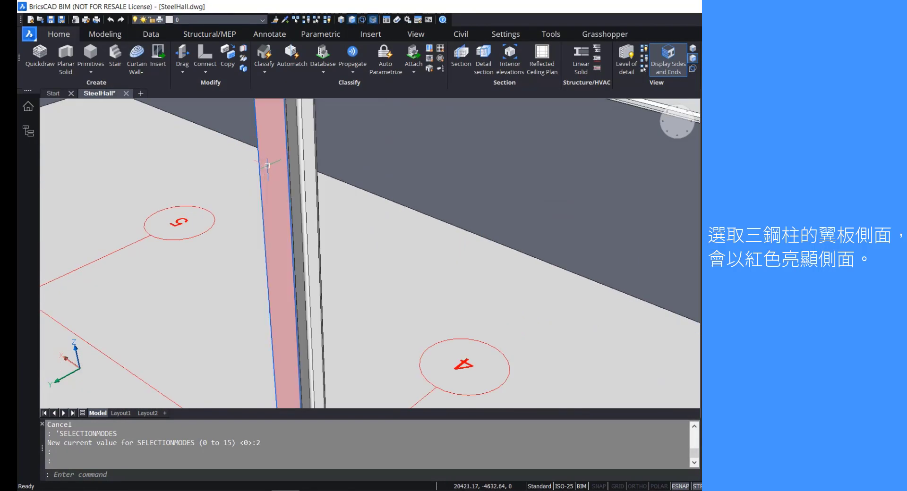
pyautogui.scroll(-3, 496, 150)
pyautogui.scroll(-5, 498, 152)
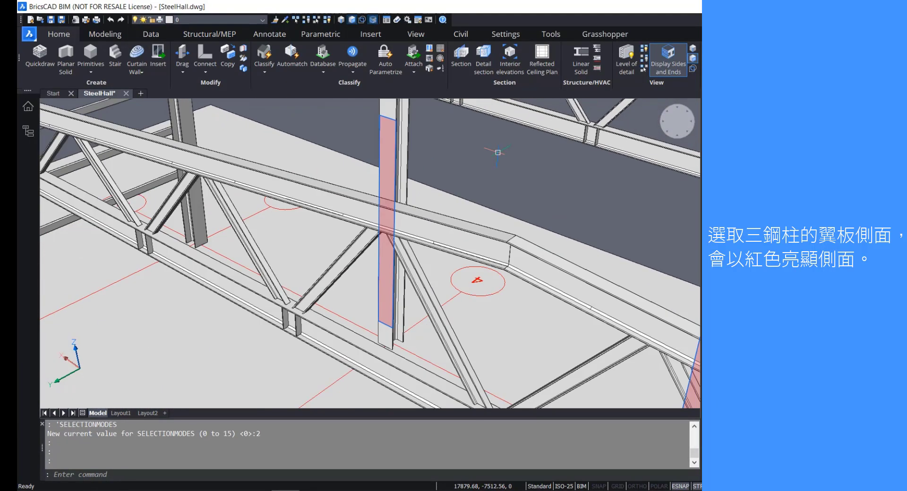
pyautogui.scroll(-2, 497, 153)
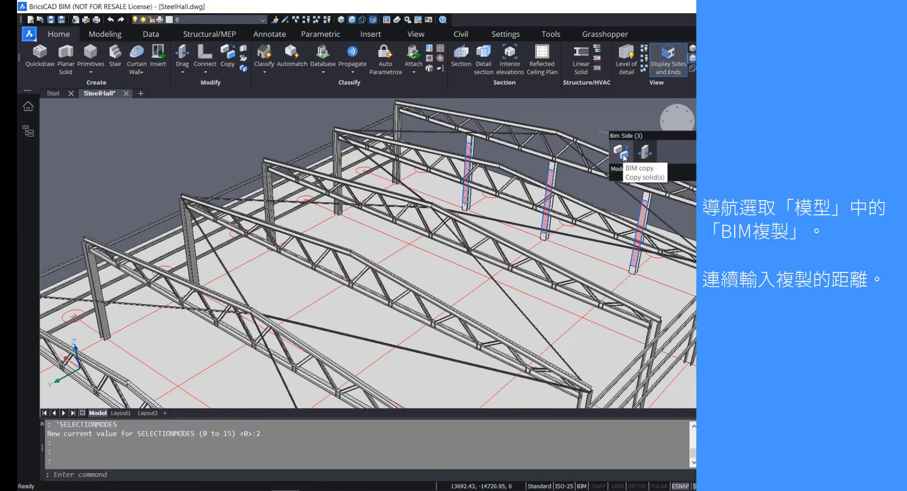
pyautogui.click(624, 156)
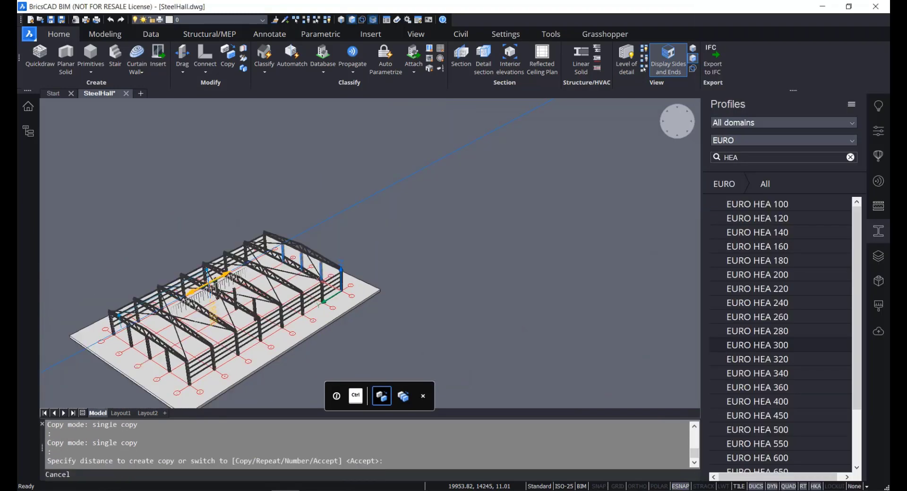
# Examine the copied HEA 300 columns at the far end wall and the originals at the near end wall.
pyautogui.scroll(6, 286, 270)
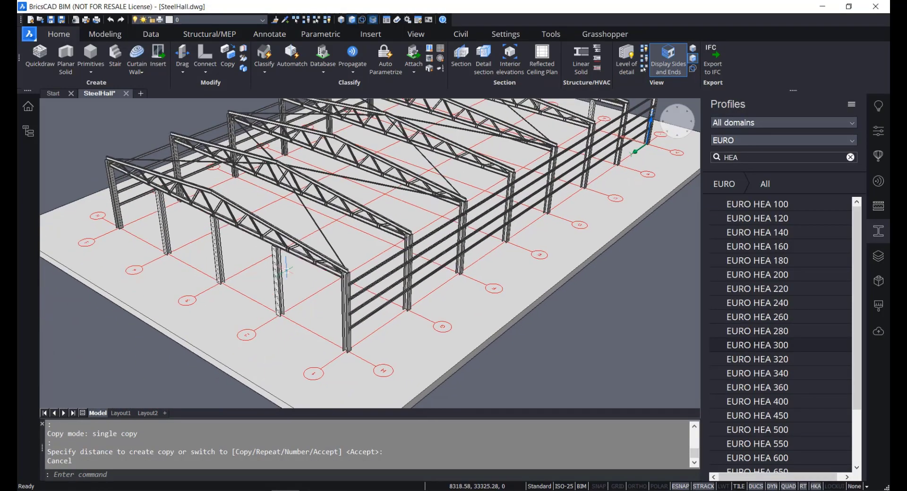
pyautogui.scroll(6, 285, 270)
pyautogui.moveTo(256, 333); pyautogui.dragTo(269, 269, button='middle')
pyautogui.scroll(-6, 268, 270)
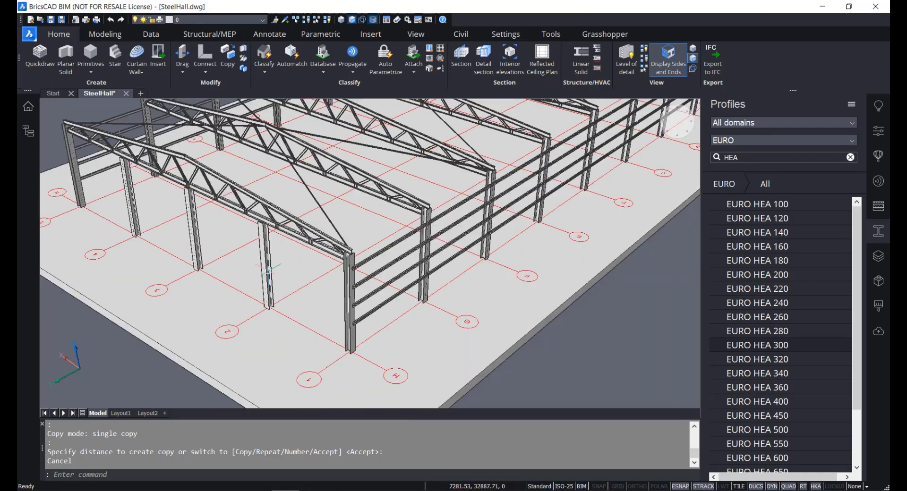
pyautogui.scroll(-6, 269, 271)
pyautogui.keyDown('shift'); pyautogui.moveTo(457, 243); pyautogui.dragTo(423, 267, button='middle'); pyautogui.keyUp('shift')
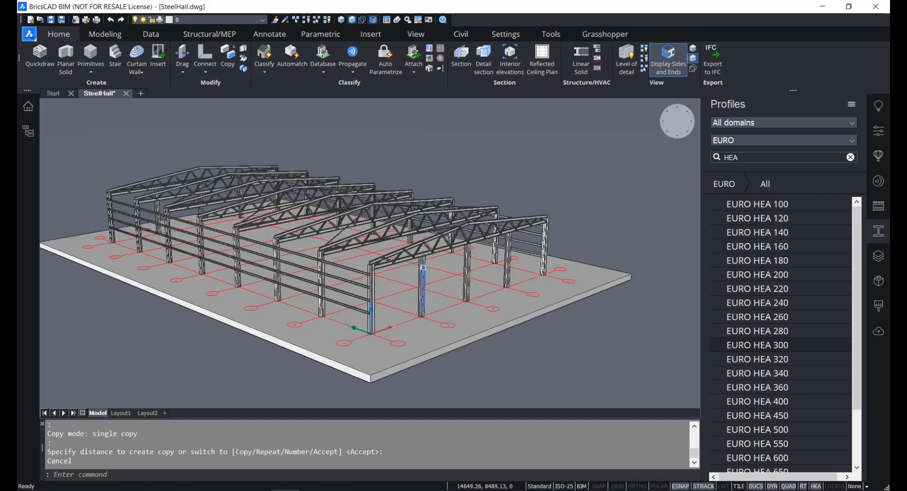
pyautogui.scroll(5, 422, 267)
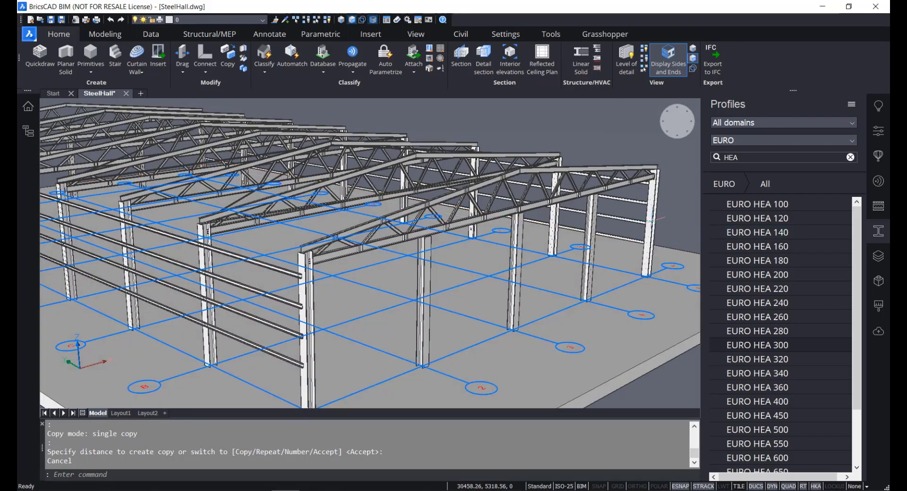
pyautogui.moveTo(632, 243)
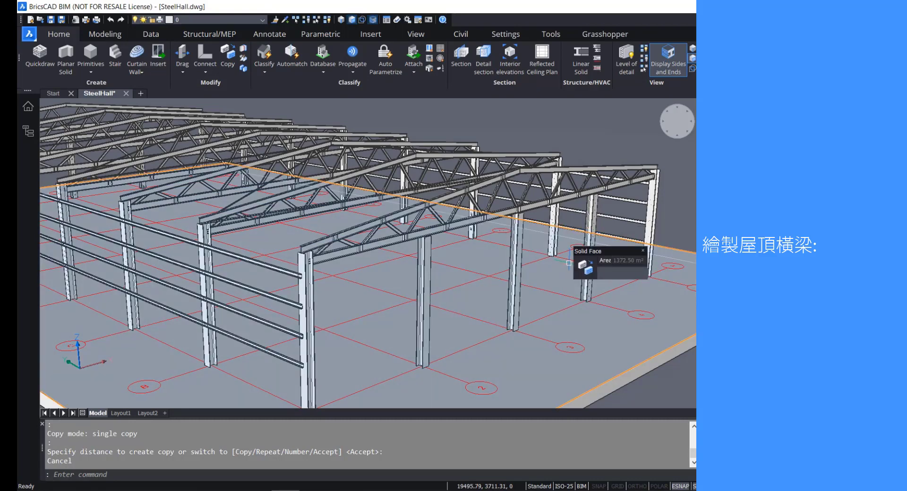
# Turn off Display Sides and Ends and Prioritize Selection of Faces.
pyautogui.keyDown('shift'); pyautogui.moveTo(283, 268); pyautogui.dragTo(334, 298, button='middle'); pyautogui.keyUp('shift')
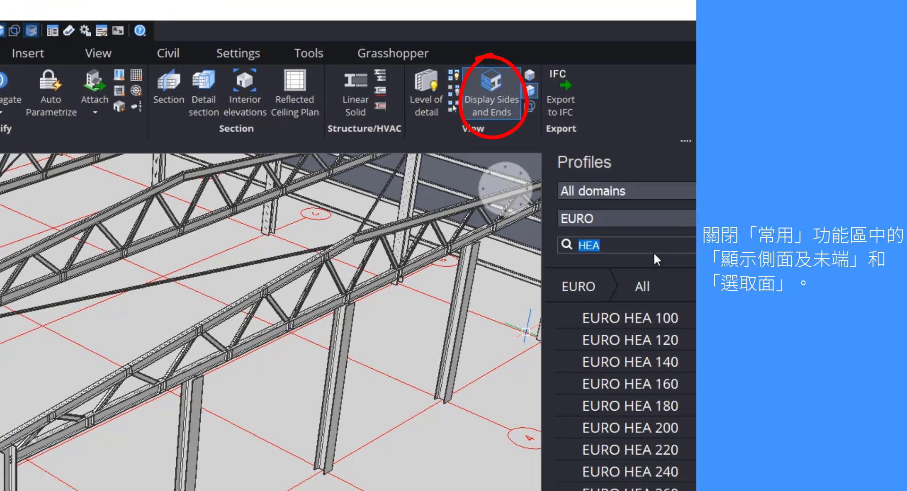
pyautogui.click(501, 105)
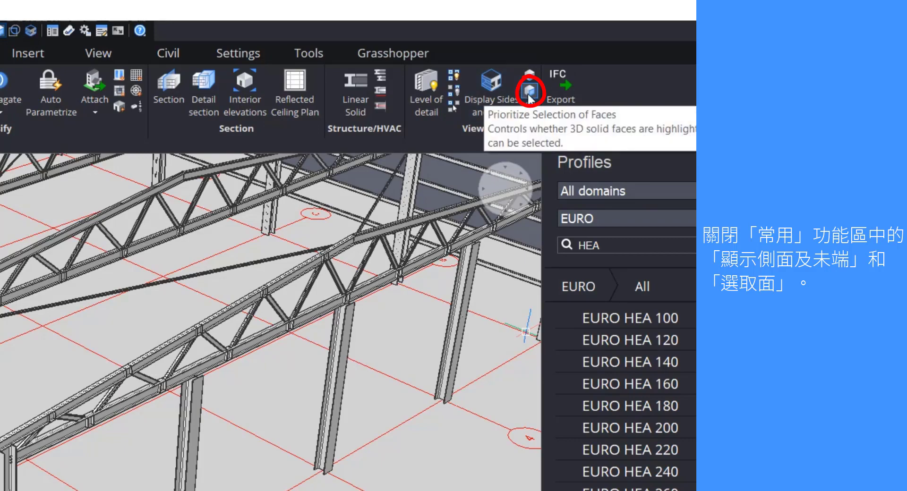
pyautogui.click(529, 94)
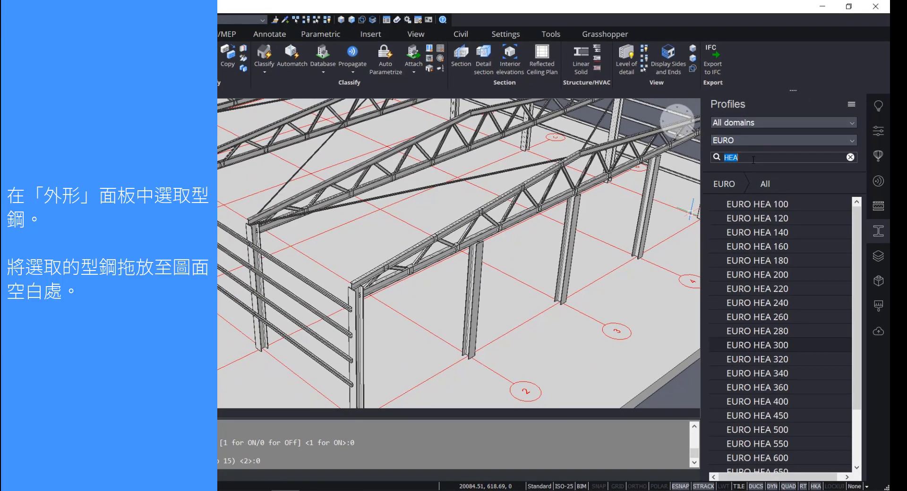
# Find the EURO IPN 80 profile and start a linear solid with it at the top-flange corner of the near end truss.
pyautogui.write('IPN')
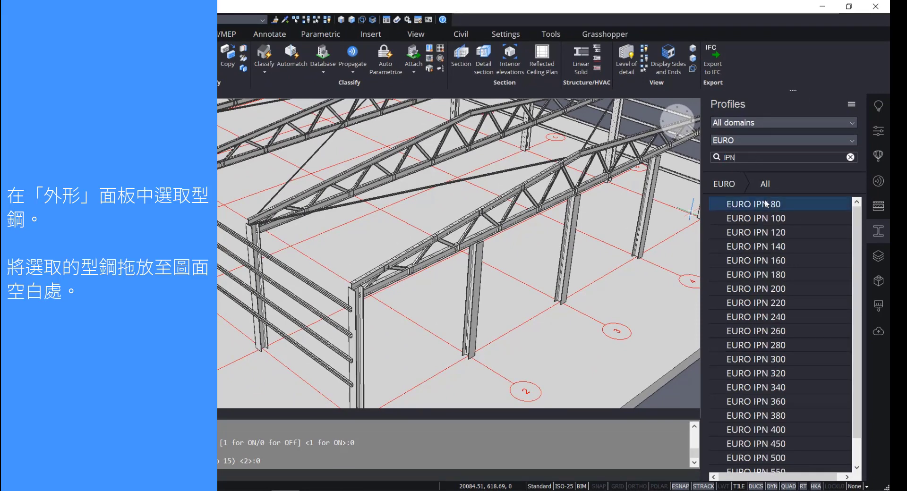
pyautogui.moveTo(766, 203)
pyautogui.mouseDown()
pyautogui.moveTo(712, 381)
pyautogui.moveTo(681, 389)
pyautogui.moveTo(658, 369)
pyautogui.mouseUp()
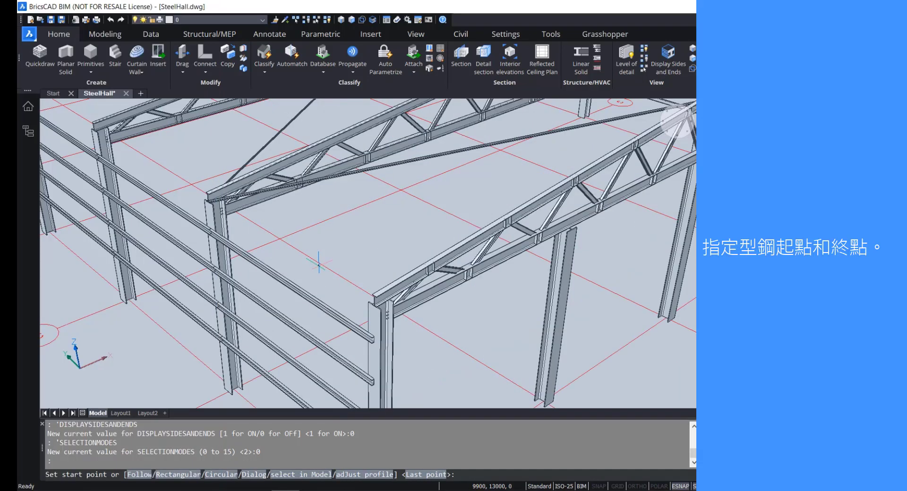
pyautogui.scroll(10, 368, 295)
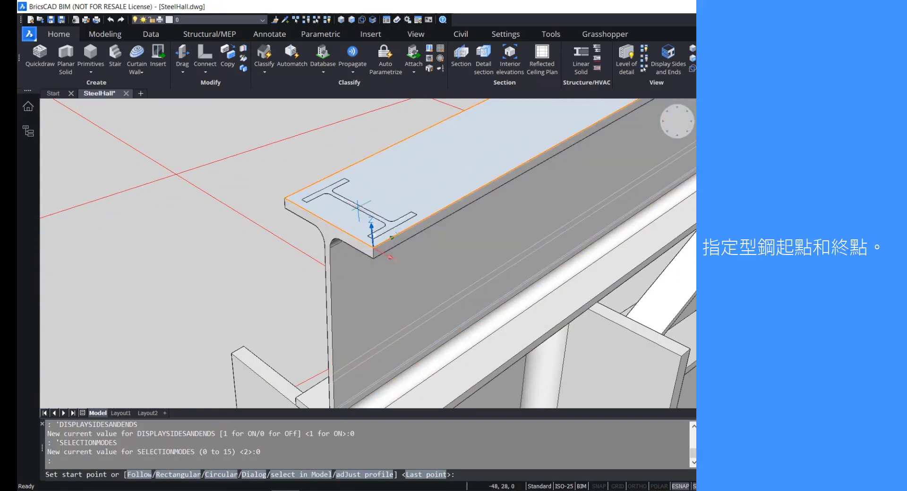
pyautogui.click(372, 246)
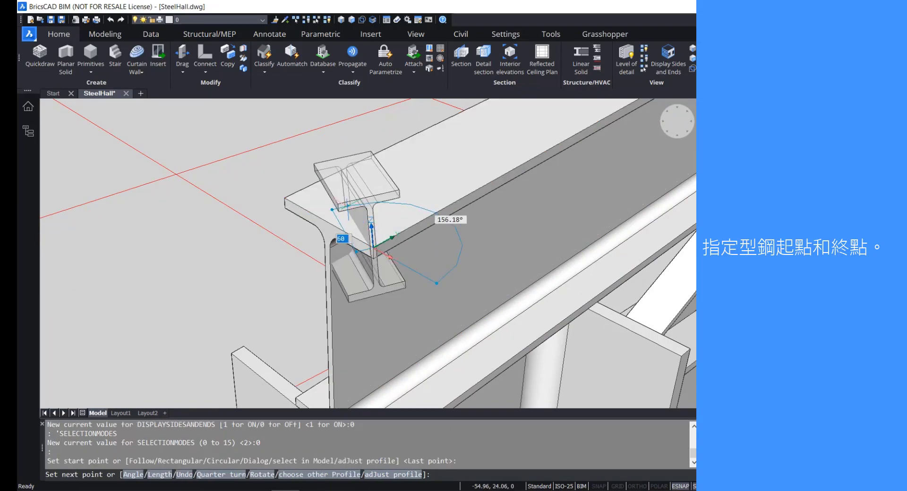
# End the IPN 80 beam at the outer top-flange corner of the far end truss, making it about 35.1 m long.
pyautogui.scroll(-12, 349, 222)
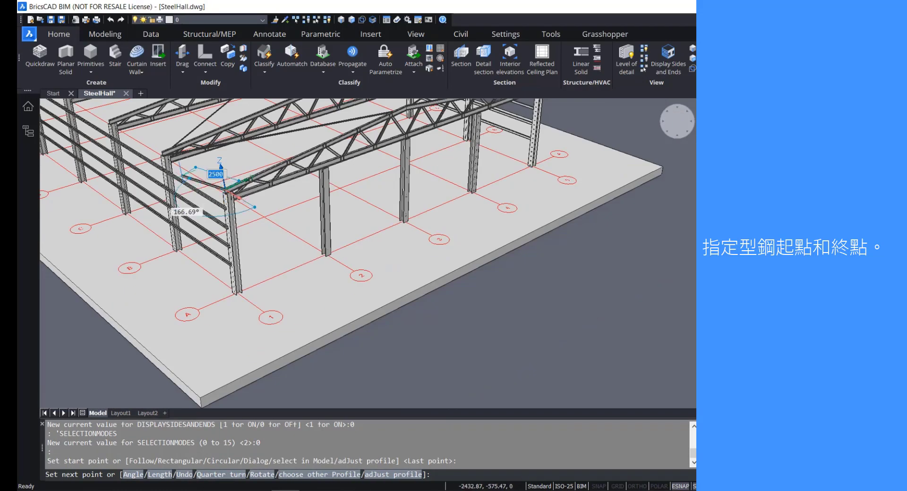
pyautogui.moveTo(195, 172); pyautogui.dragTo(324, 251, button='middle')
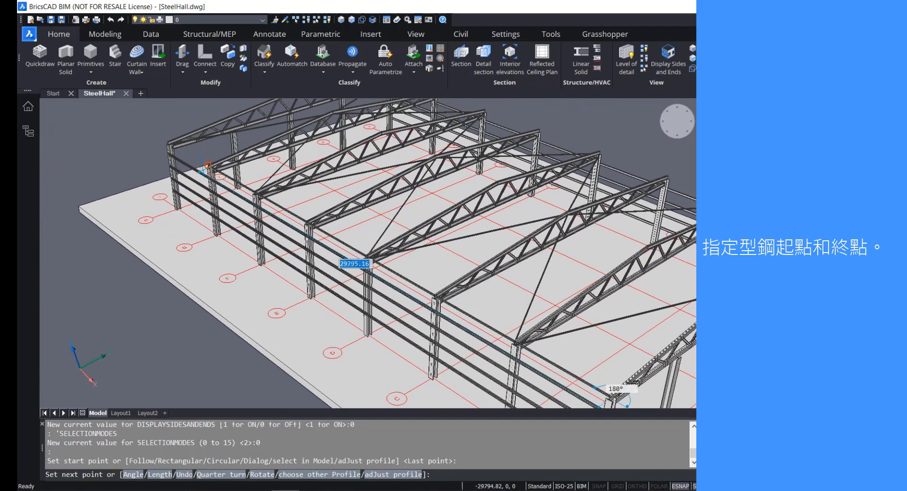
pyautogui.scroll(5, 333, 255)
pyautogui.scroll(5, 159, 135)
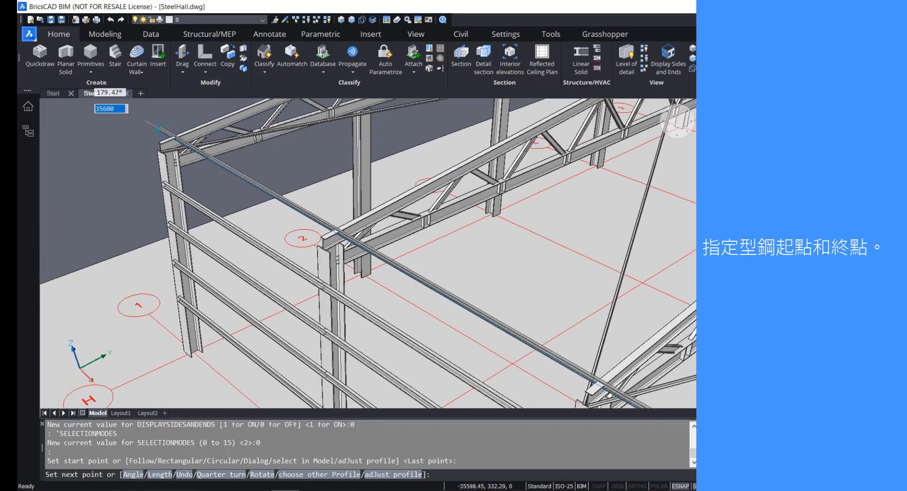
pyautogui.scroll(3, 158, 129)
pyautogui.scroll(5, 183, 153)
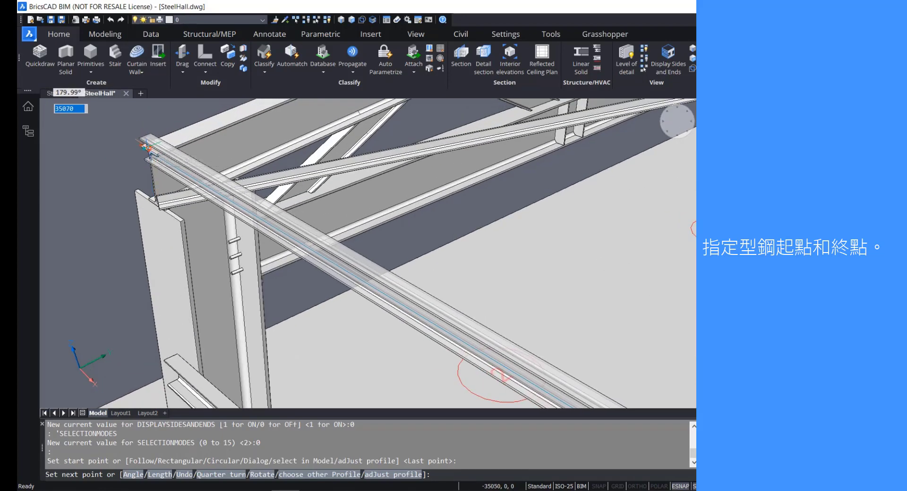
pyautogui.scroll(5, 144, 147)
pyautogui.scroll(2, 146, 147)
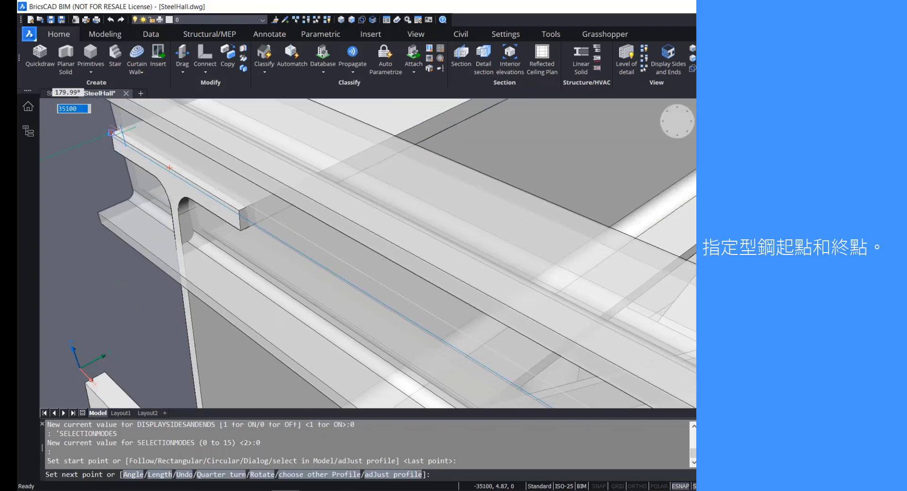
pyautogui.click(121, 132)
pyautogui.scroll(-5, 225, 154)
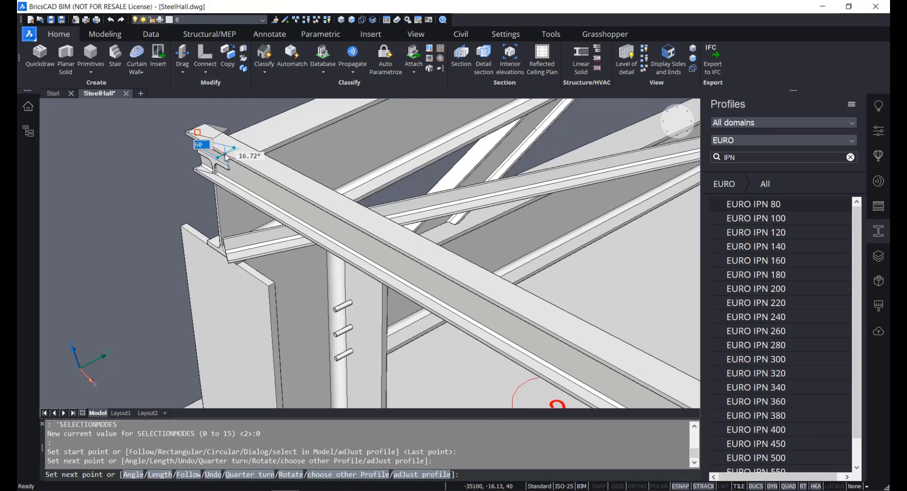
pyautogui.press('Return')
pyautogui.scroll(-10, 226, 156)
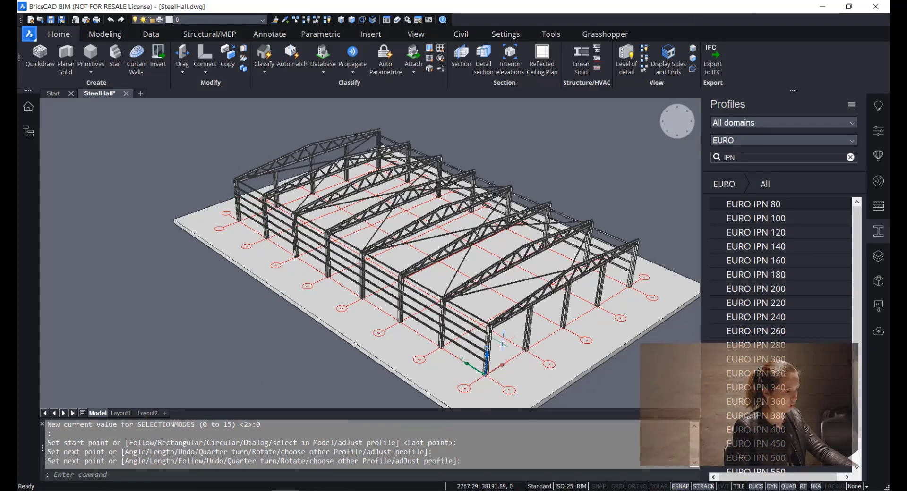
# Add eccentricity to the new IPN 80 beam with the TopLeft base location so it sits on the truss's top flange.
pyautogui.scroll(3, 478, 330)
pyautogui.scroll(5, 478, 331)
pyautogui.scroll(2, 330, 236)
pyautogui.scroll(-2, 350, 227)
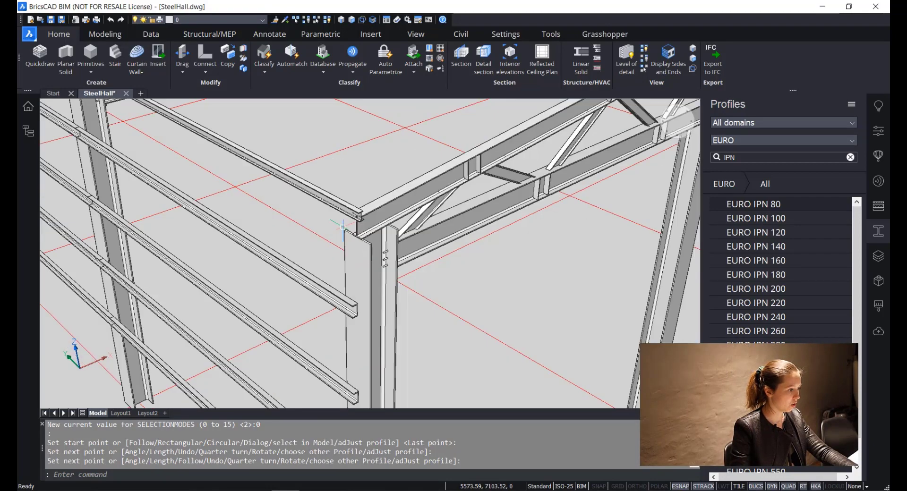
pyautogui.scroll(3, 357, 217)
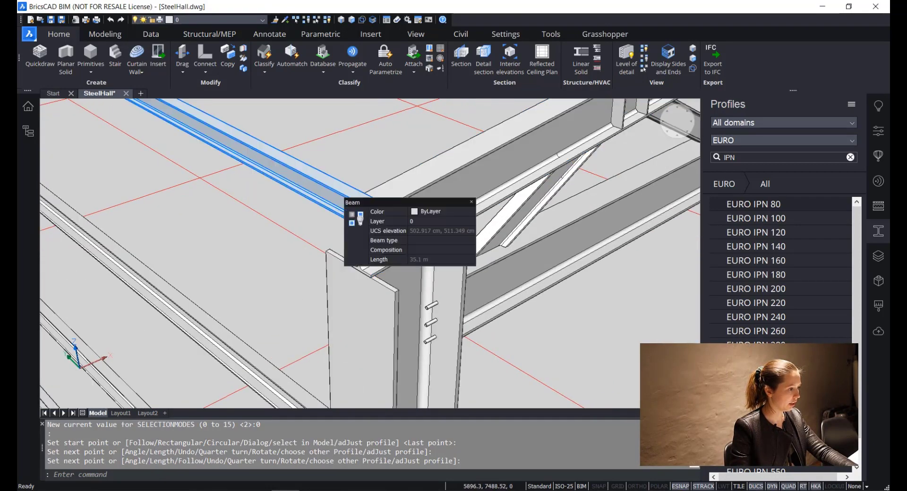
pyautogui.click(204, 29)
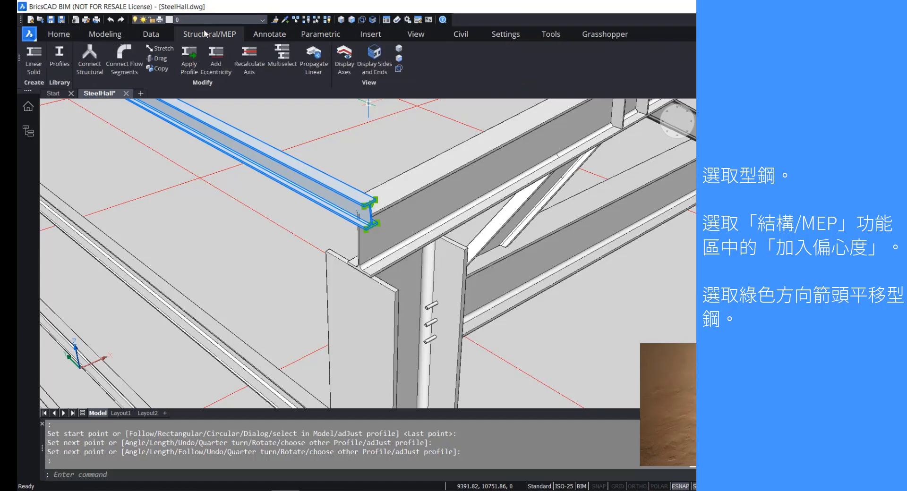
pyautogui.click(226, 66)
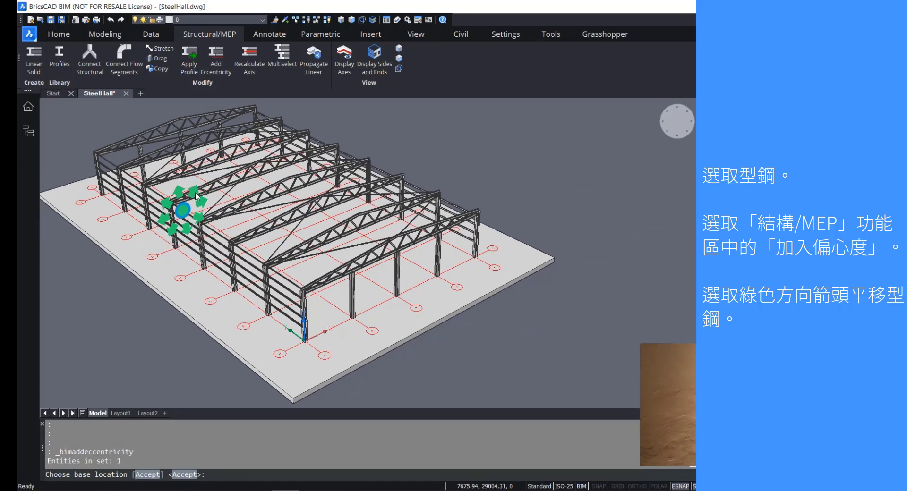
pyautogui.click(194, 193)
pyautogui.scroll(10, 314, 288)
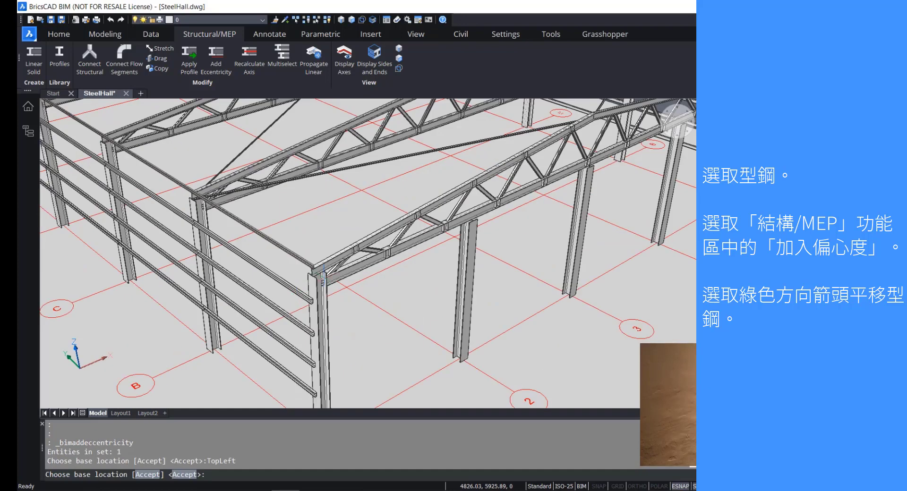
pyautogui.scroll(2, 316, 275)
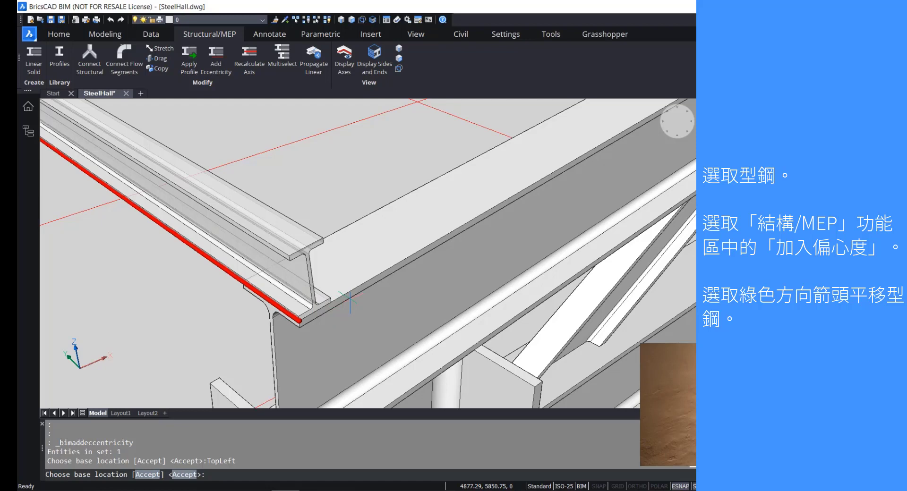
pyautogui.press('Return')
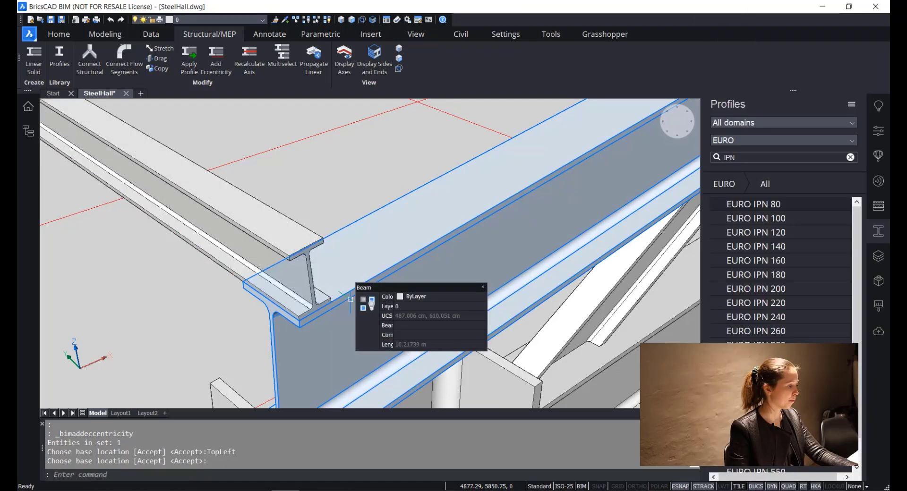
# Examine the shifted IPN 80 beam's seat on the top flange at the corner of the near end truss.
pyautogui.scroll(-7, 281, 278)
pyautogui.scroll(-8, 282, 275)
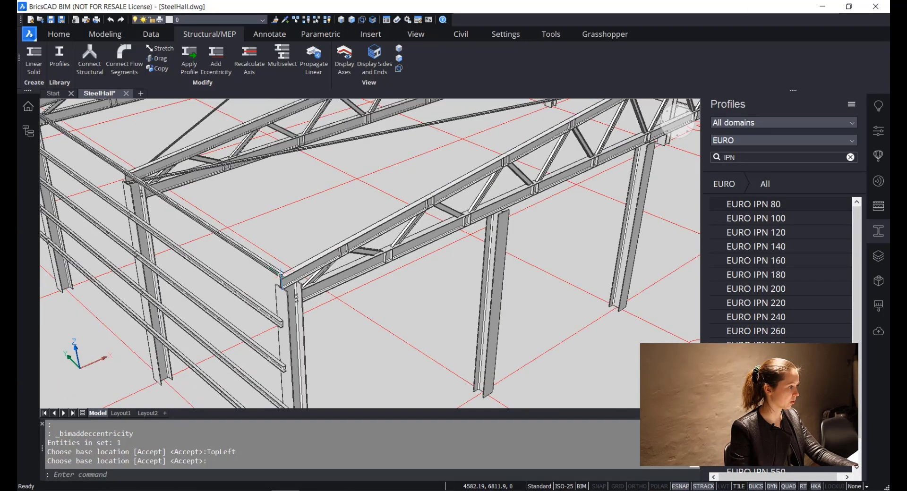
pyautogui.scroll(10, 282, 275)
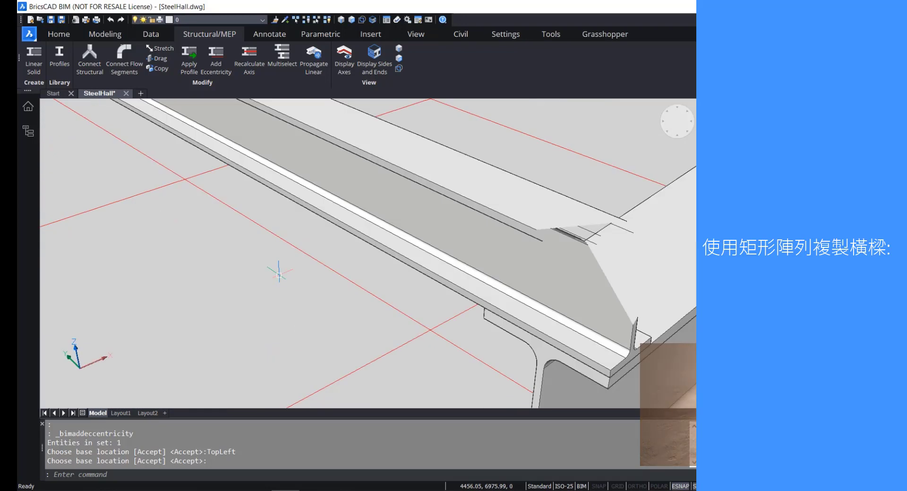
pyautogui.scroll(3, 358, 268)
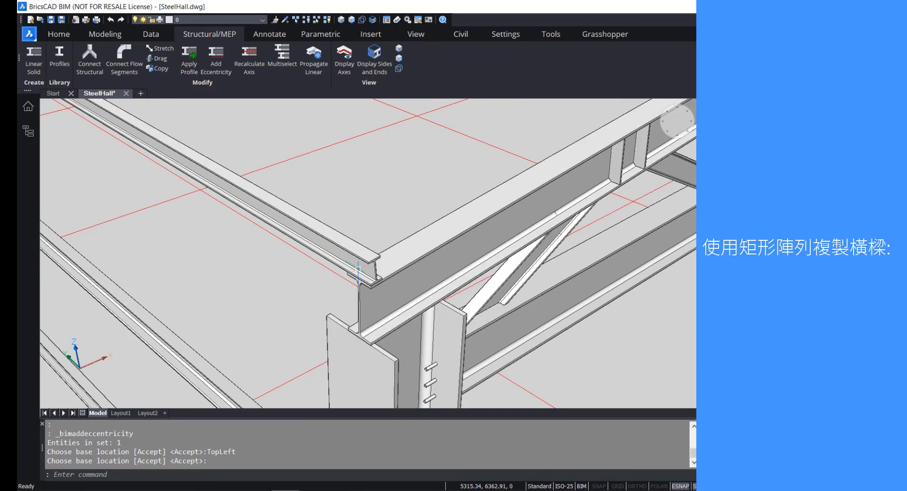
pyautogui.moveTo(358, 269)
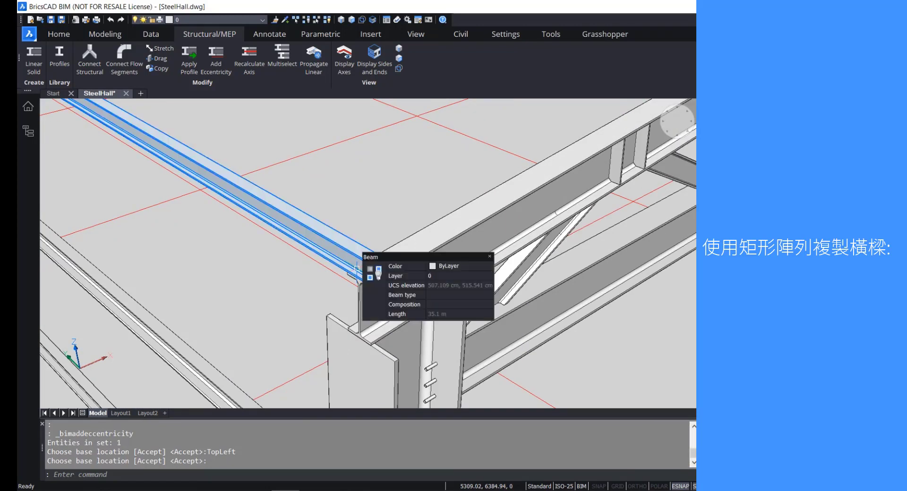
pyautogui.scroll(-12, 357, 268)
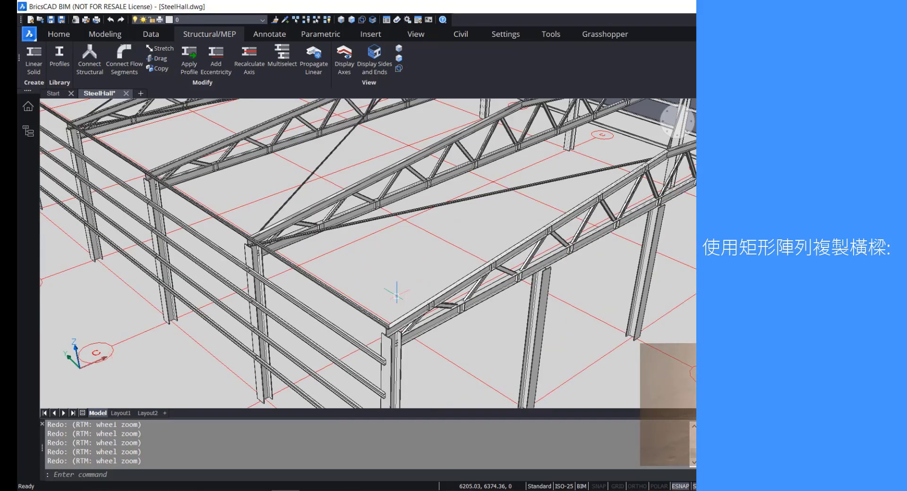
pyautogui.scroll(3, 393, 325)
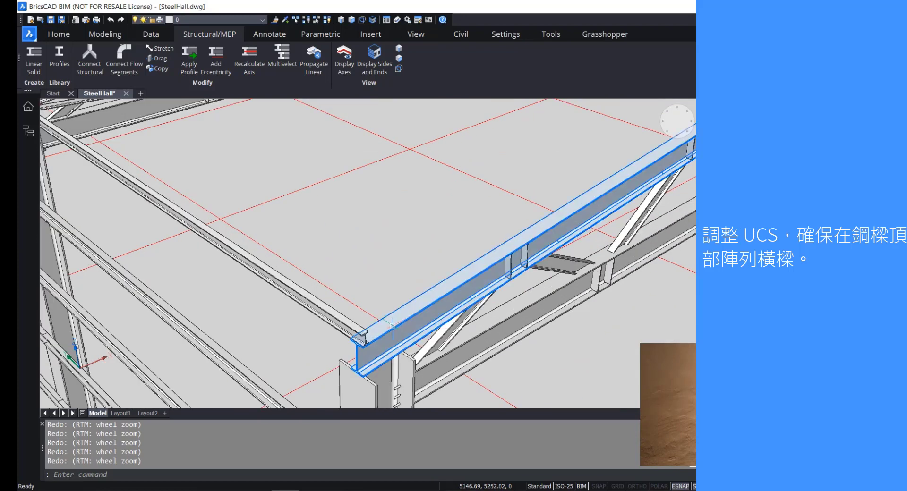
pyautogui.moveTo(365, 341)
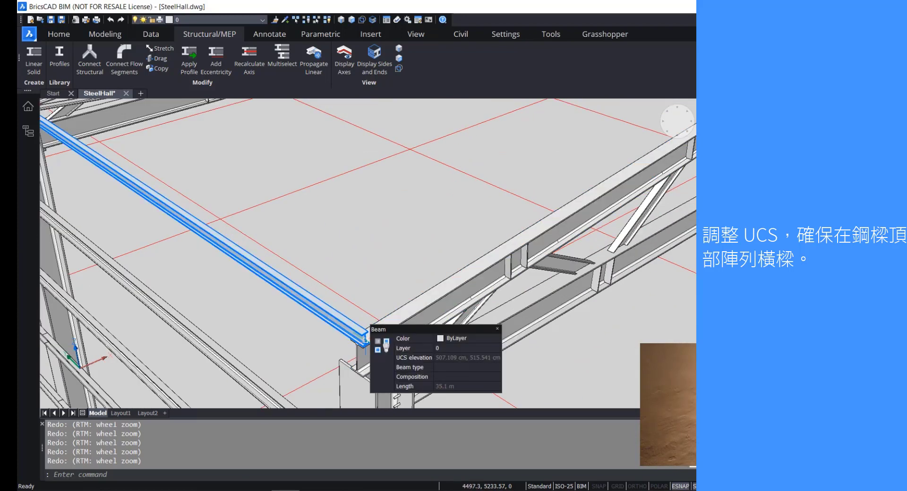
pyautogui.scroll(4, 370, 320)
pyautogui.scroll(-4, 363, 342)
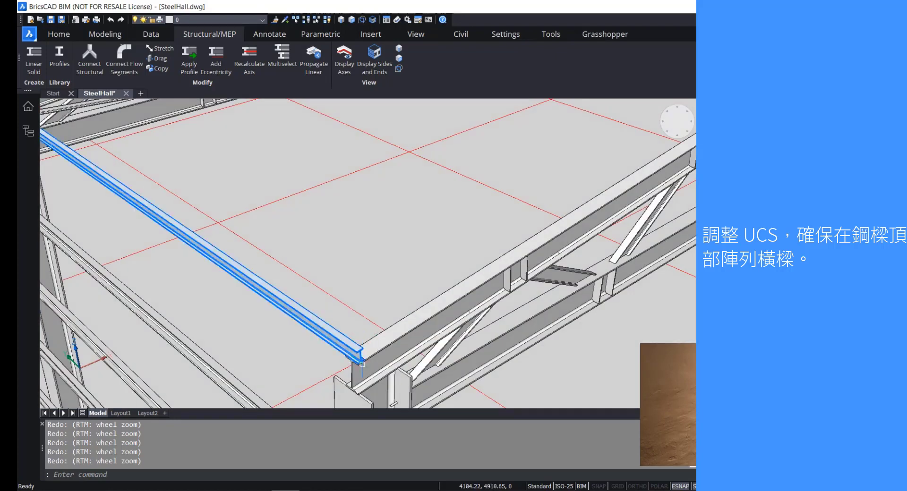
pyautogui.moveTo(364, 361); pyautogui.dragTo(366, 334, button='middle')
pyautogui.scroll(2, 384, 306)
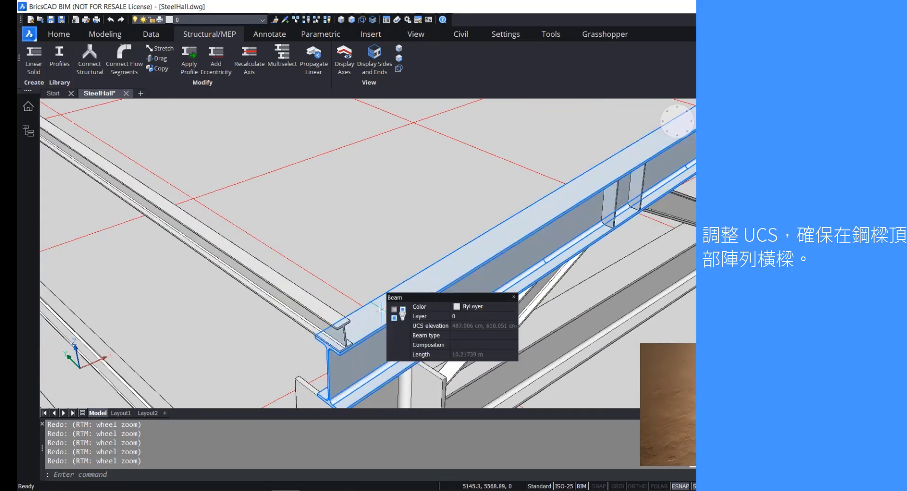
# Align the UCS with the sloping top flange face of the near end truss, with its origin beside the IPN 80 beam.
pyautogui.write('UCS')
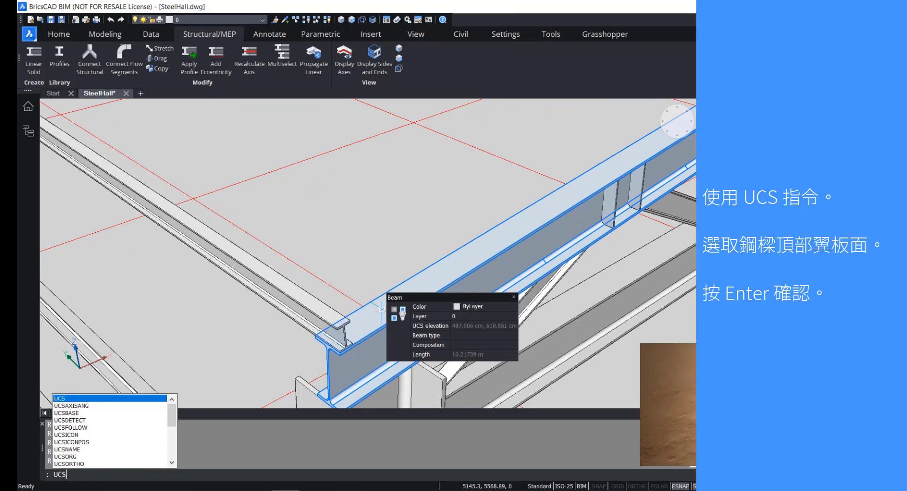
pyautogui.press('Return')
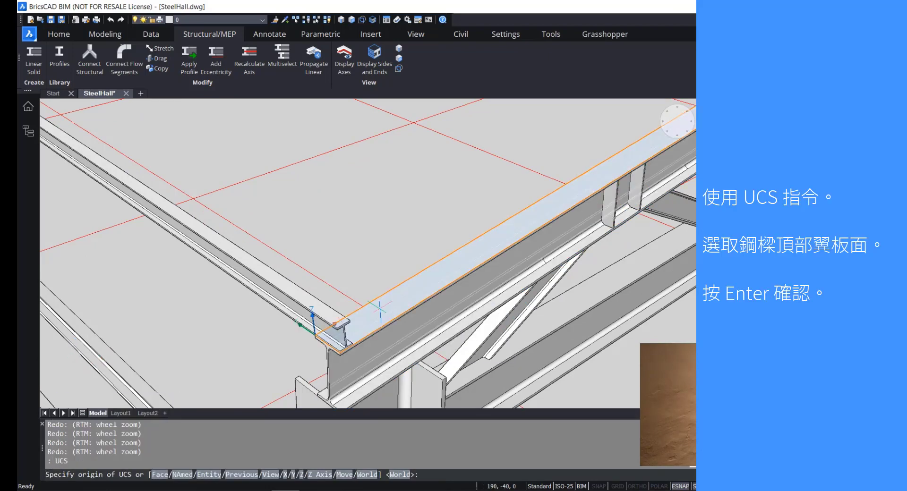
pyautogui.click(380, 311)
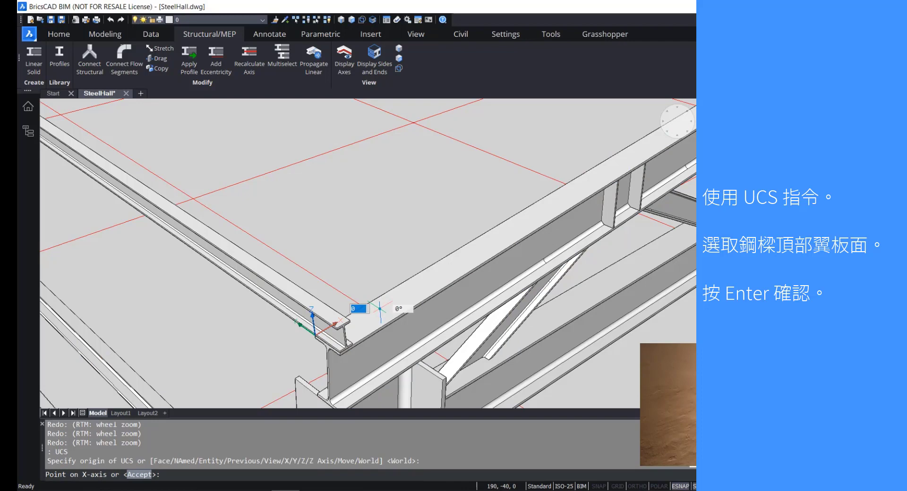
pyautogui.press('Return')
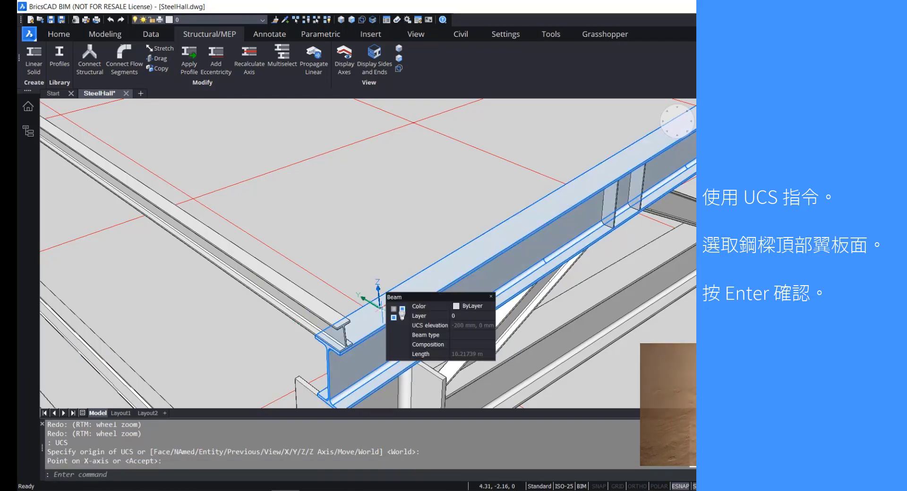
pyautogui.scroll(2, 379, 307)
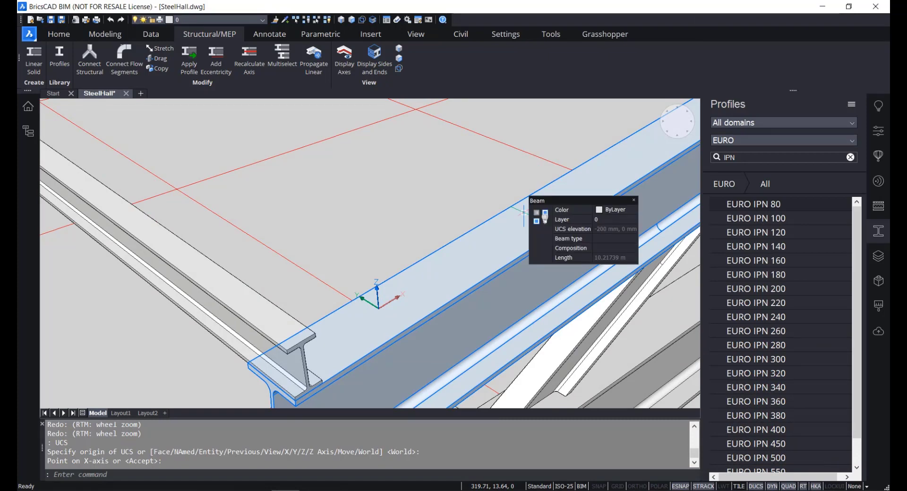
pyautogui.scroll(-1, 470, 269)
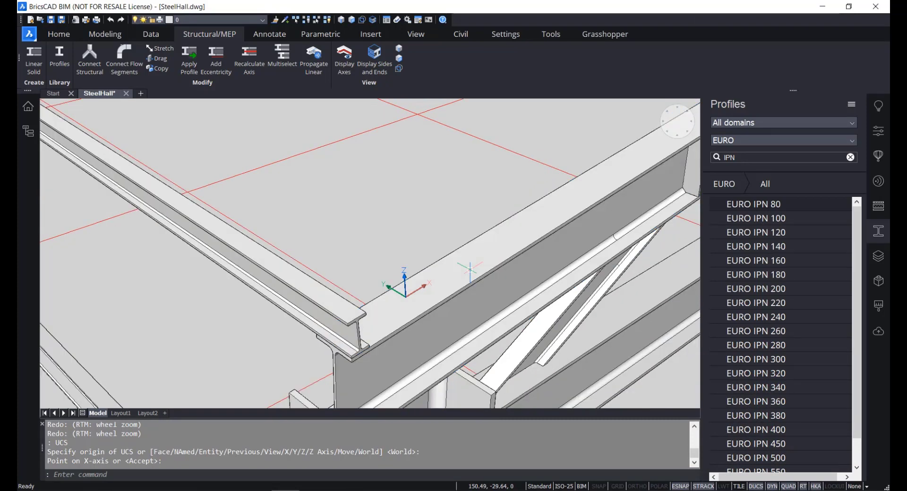
pyautogui.scroll(-1, 455, 282)
pyautogui.scroll(-8, 455, 282)
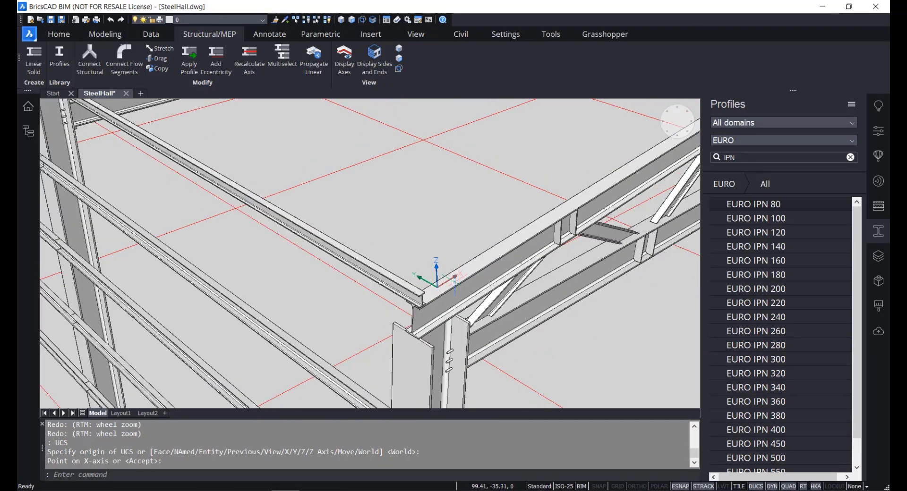
pyautogui.scroll(-3, 455, 282)
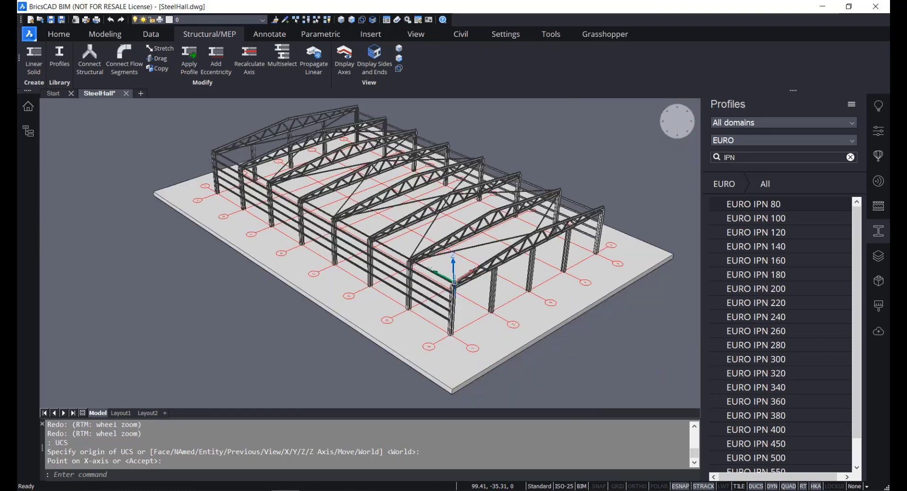
# Create a rectangular array of the IPN 80 roof beam with 10 columns.
pyautogui.rightClick(291, 335)
pyautogui.moveTo(293, 362)
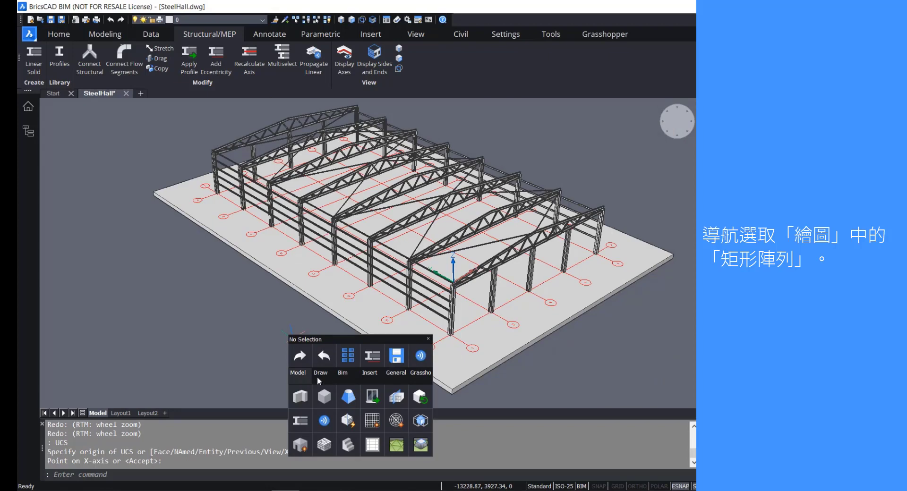
pyautogui.moveTo(326, 382)
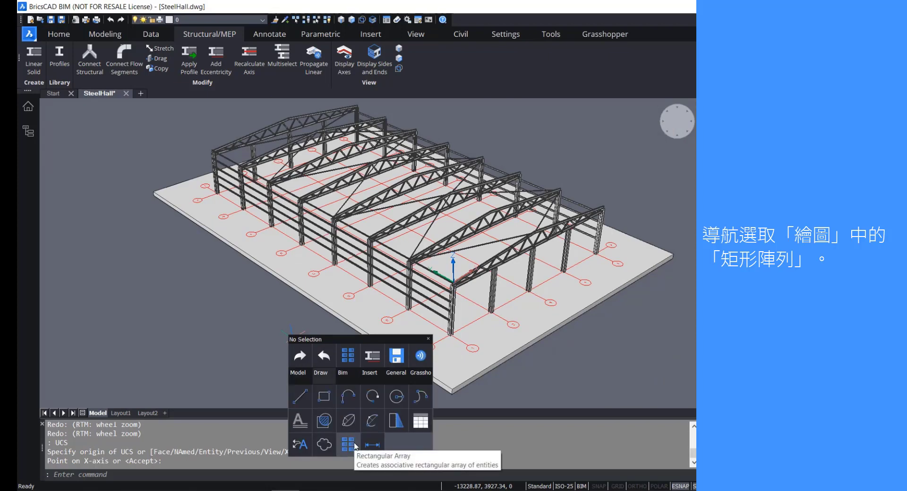
pyautogui.click(355, 445)
pyautogui.scroll(3, 432, 277)
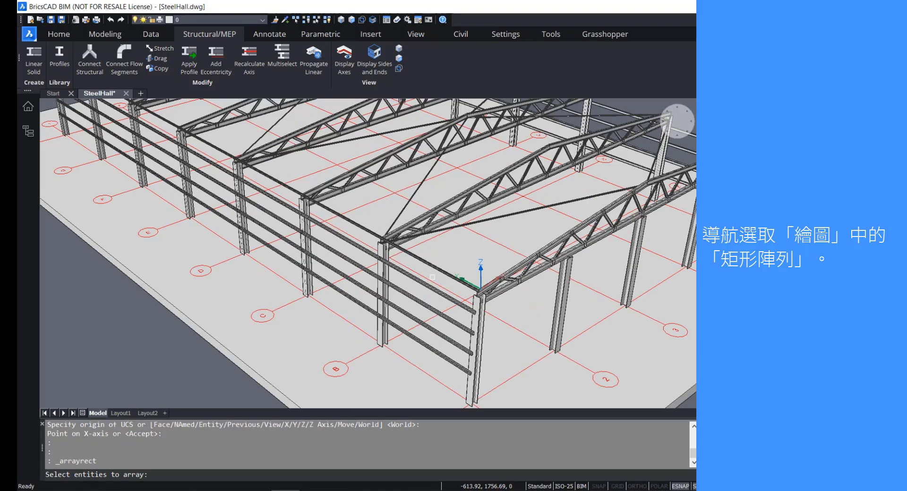
pyautogui.scroll(2, 432, 278)
pyautogui.click(438, 264)
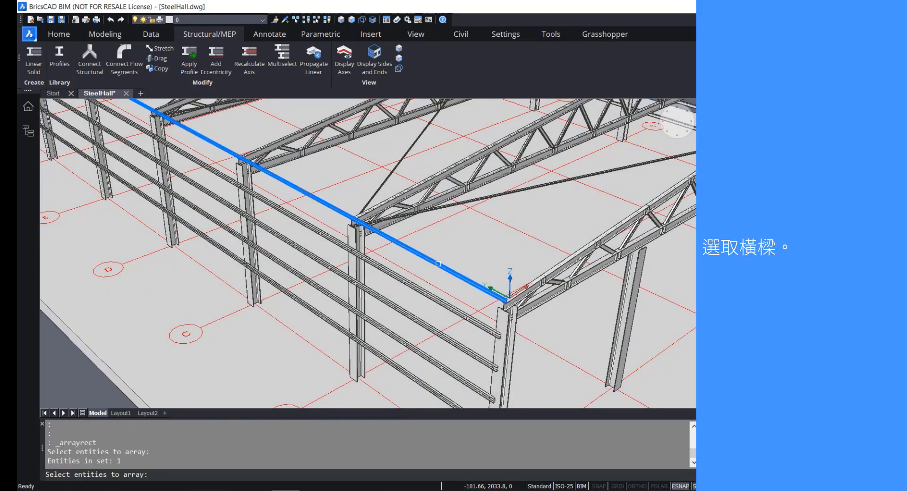
pyautogui.press('Return')
pyautogui.moveTo(491, 255); pyautogui.dragTo(376, 271, button='middle')
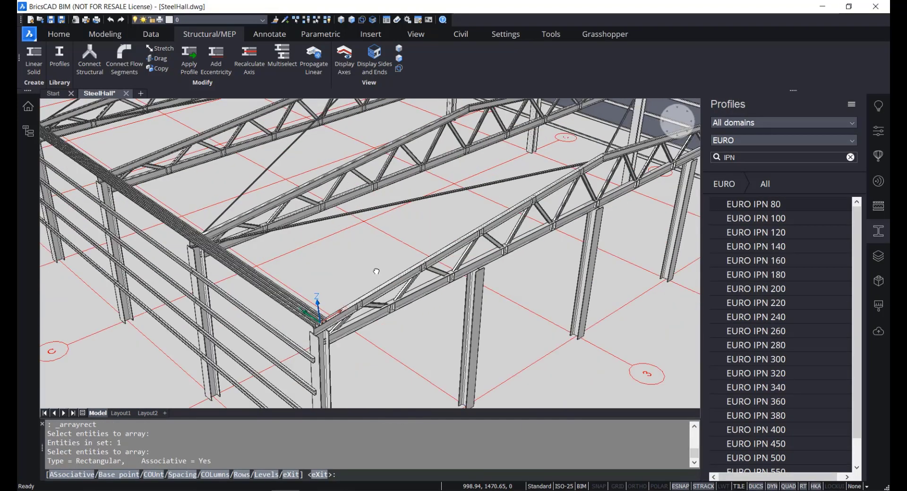
pyautogui.scroll(5, 302, 326)
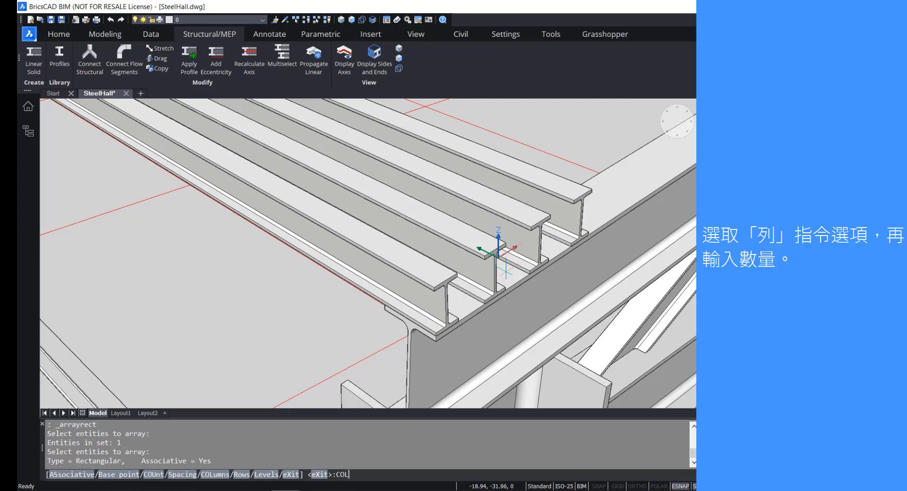
pyautogui.press('Return')
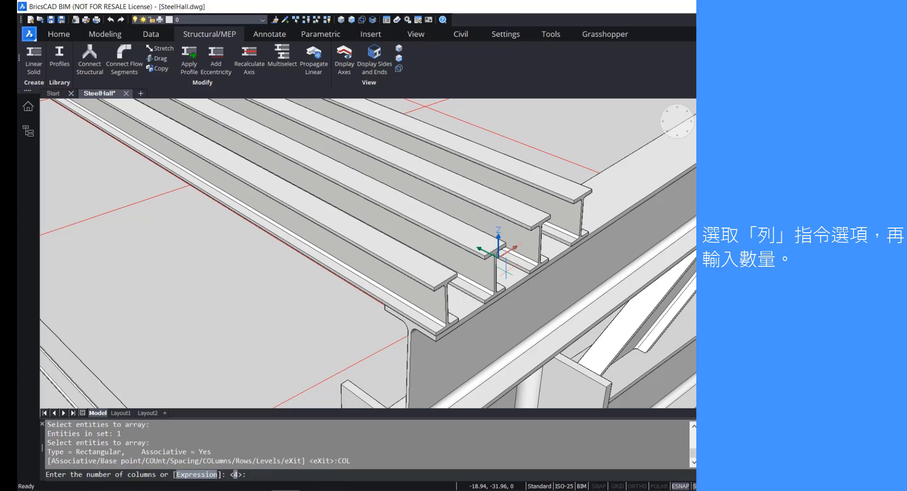
pyautogui.write('10')
pyautogui.press('Return')
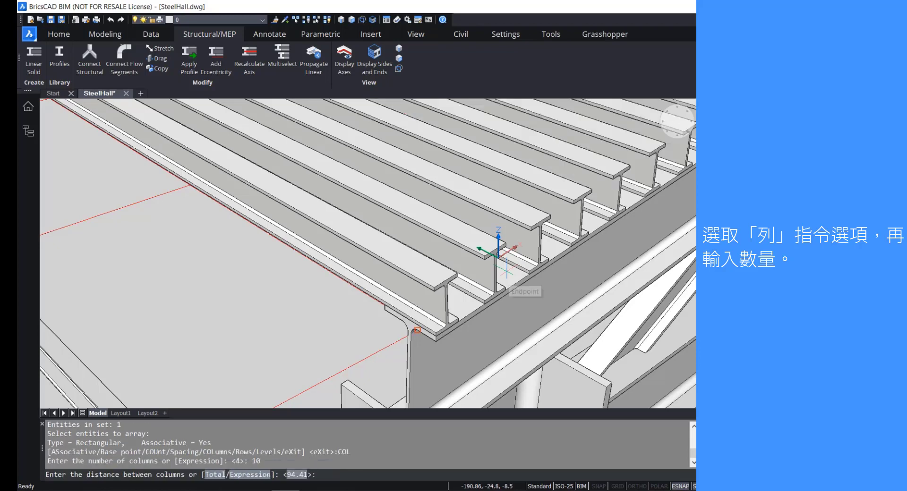
# Specify the column spacing as a total distance, starting at the first beam's inner bottom-flange corner on the near end truss.
pyautogui.scroll(-3, 506, 272)
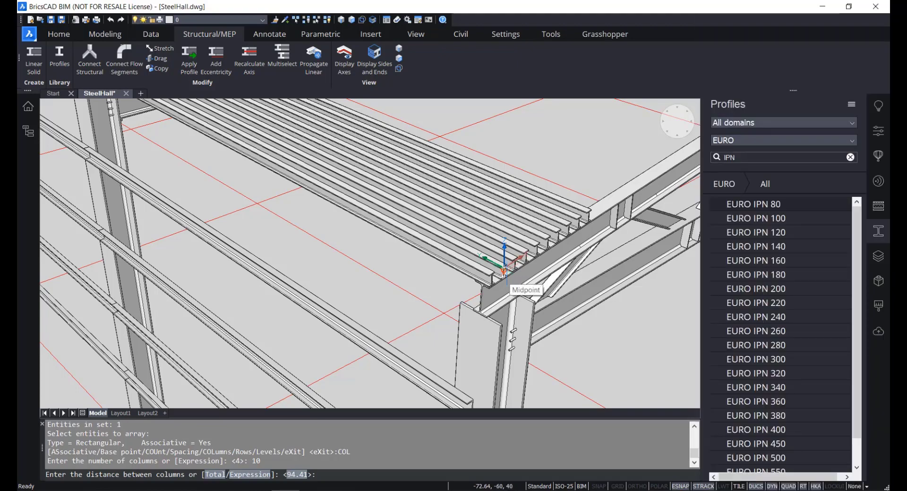
pyautogui.scroll(1, 503, 270)
pyautogui.scroll(-3, 506, 271)
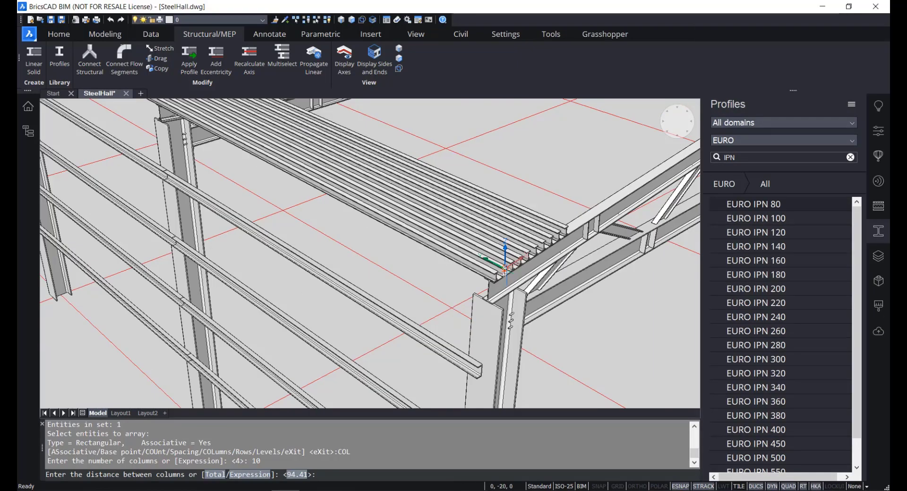
pyautogui.moveTo(506, 270); pyautogui.dragTo(318, 263, button='middle')
pyautogui.scroll(-2, 339, 247)
pyautogui.scroll(-2, 338, 247)
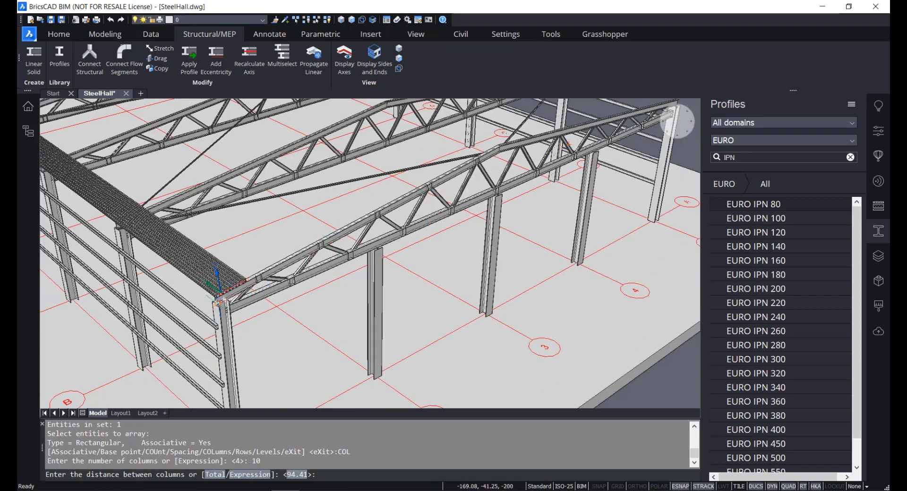
pyautogui.scroll(3, 222, 300)
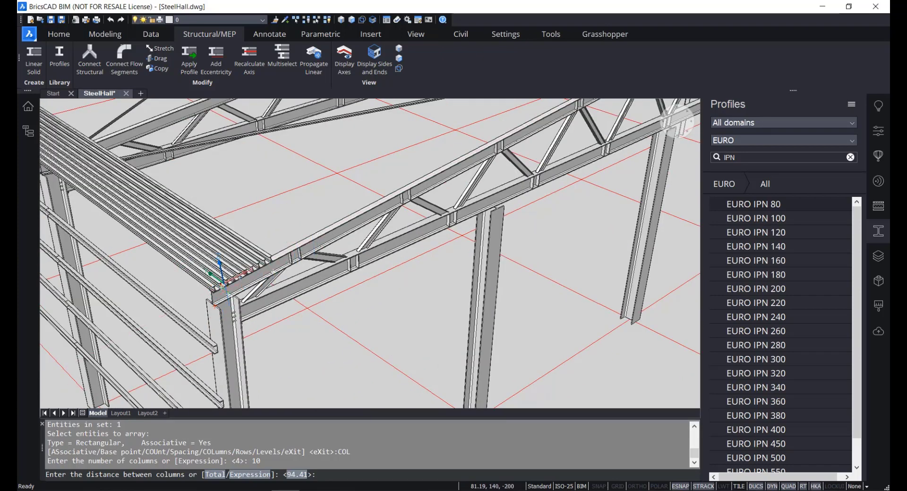
pyautogui.scroll(4, 222, 292)
pyautogui.scroll(2, 245, 281)
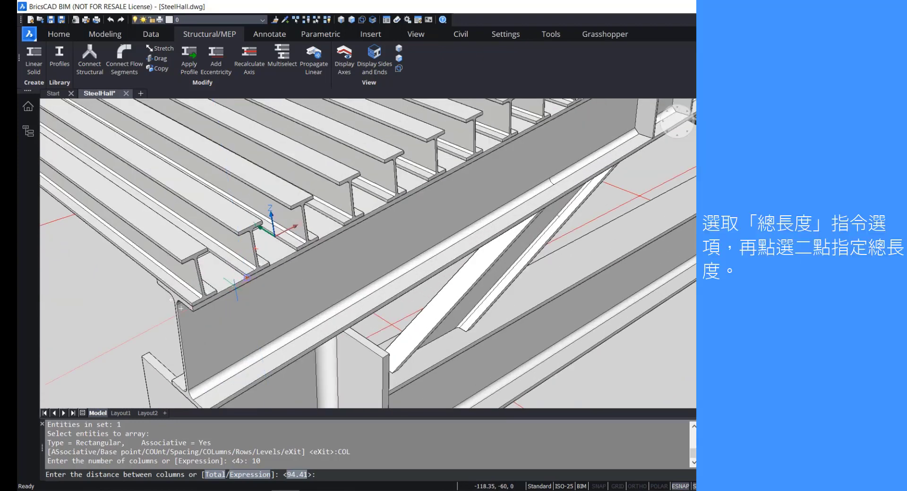
pyautogui.write('t')
pyautogui.press('Return')
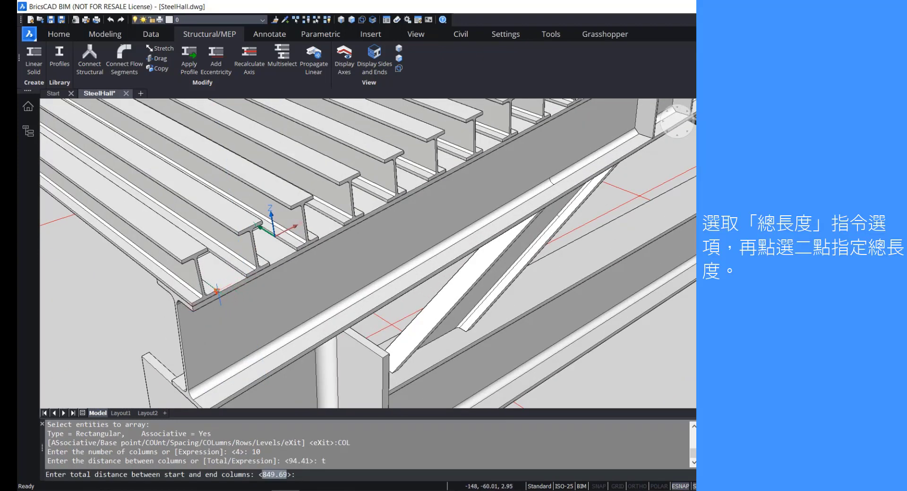
pyautogui.scroll(3, 216, 292)
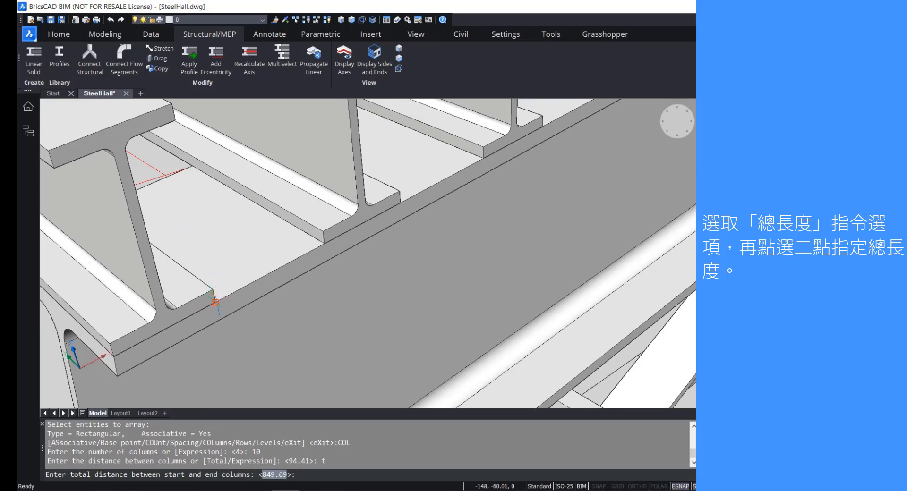
pyautogui.click(215, 301)
# End the total column distance at the ridge corner of the near truss's top flange and finish the array.
pyautogui.scroll(-5, 215, 301)
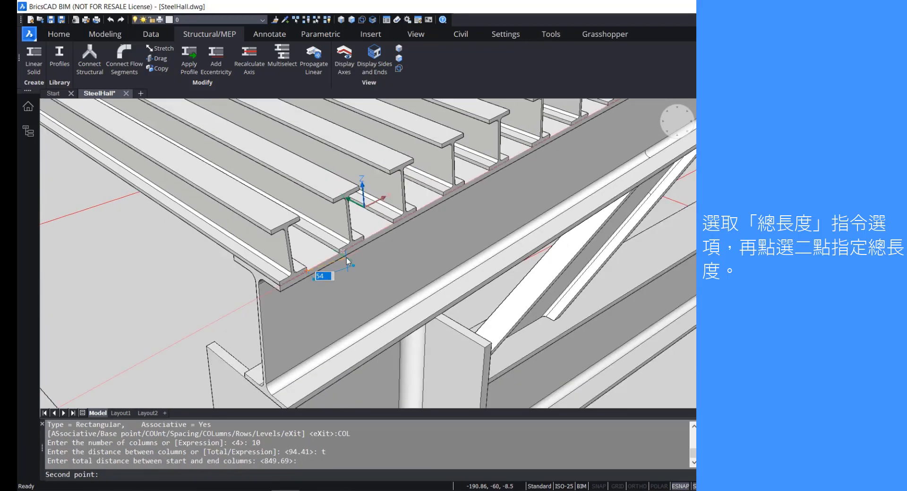
pyautogui.scroll(-10, 346, 257)
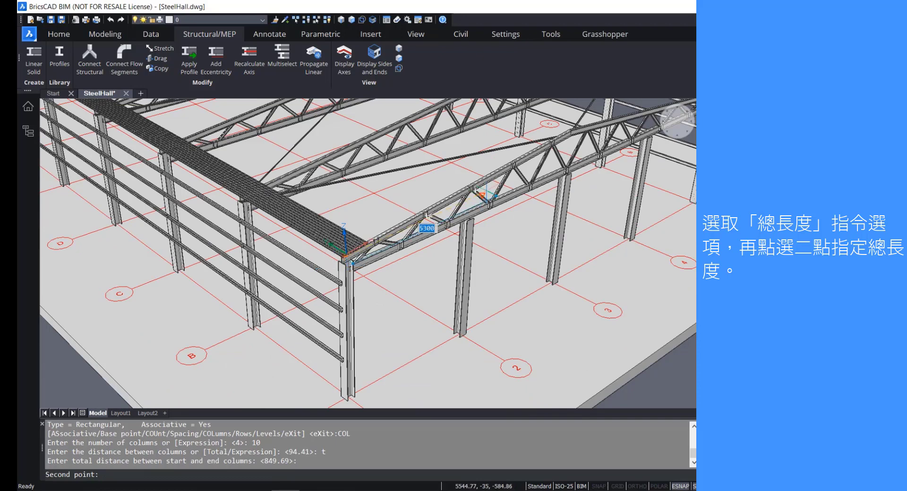
pyautogui.scroll(10, 498, 178)
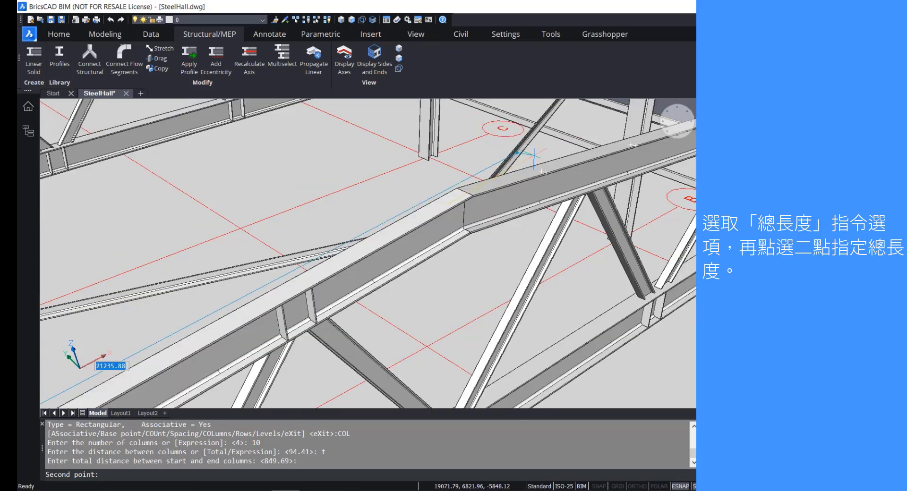
pyautogui.scroll(5, 534, 156)
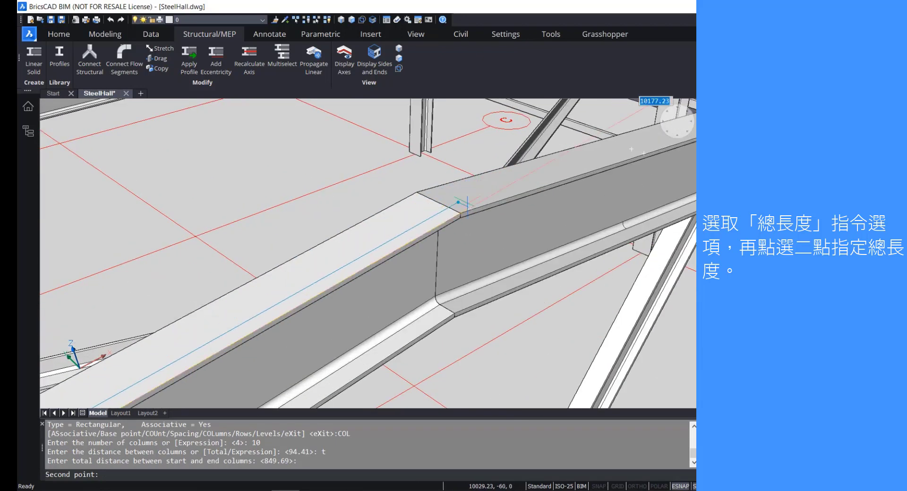
pyautogui.scroll(2, 466, 204)
pyautogui.click(454, 223)
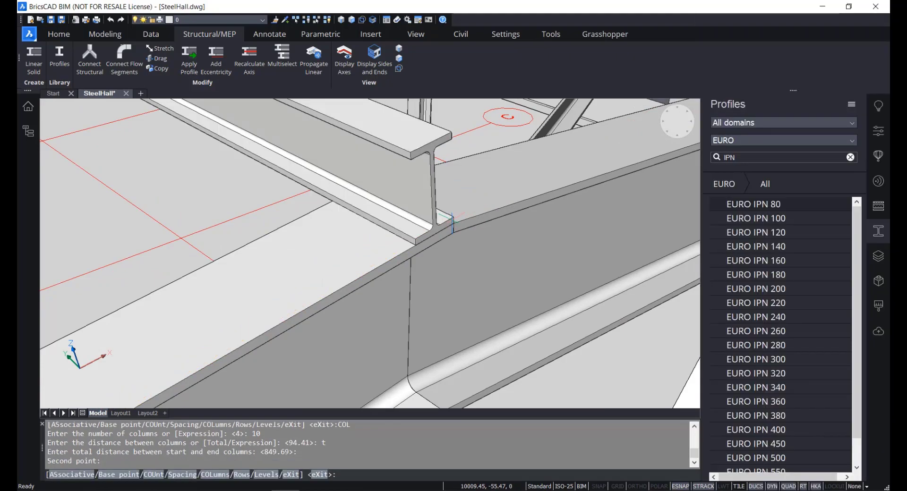
pyautogui.scroll(-15, 304, 285)
pyautogui.scroll(6, 303, 286)
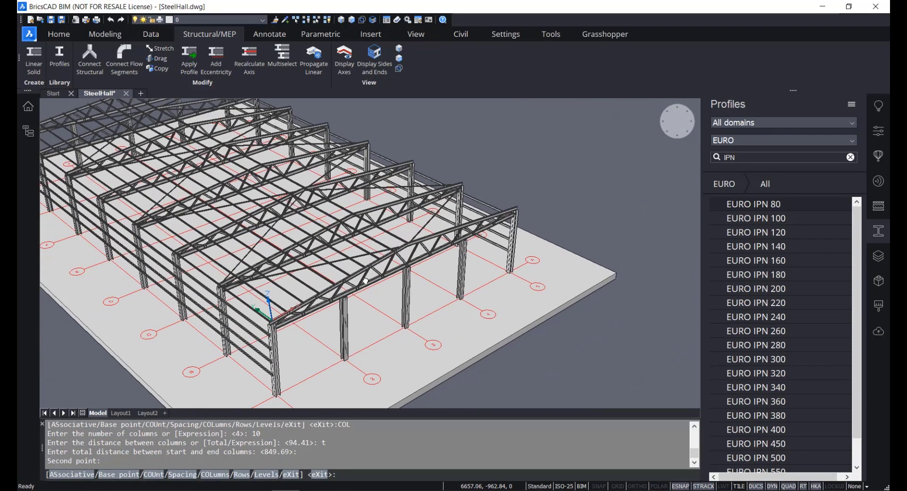
pyautogui.scroll(-3, 296, 312)
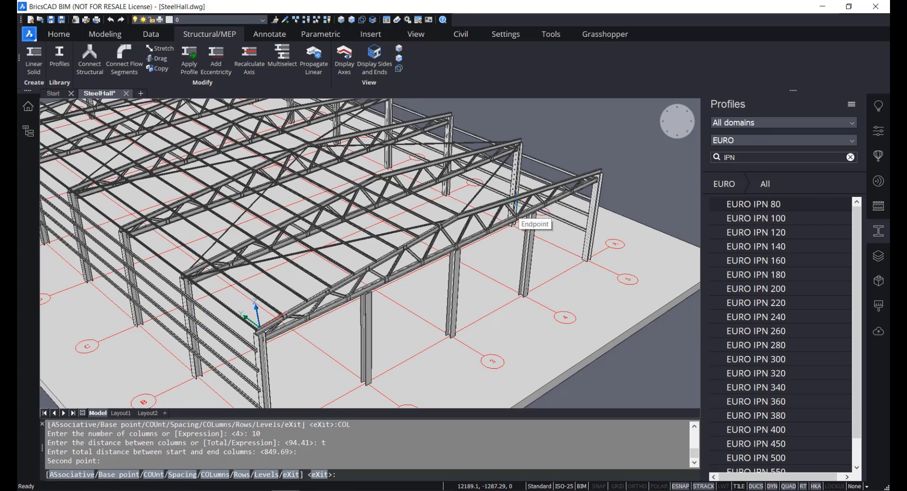
pyautogui.press('Return')
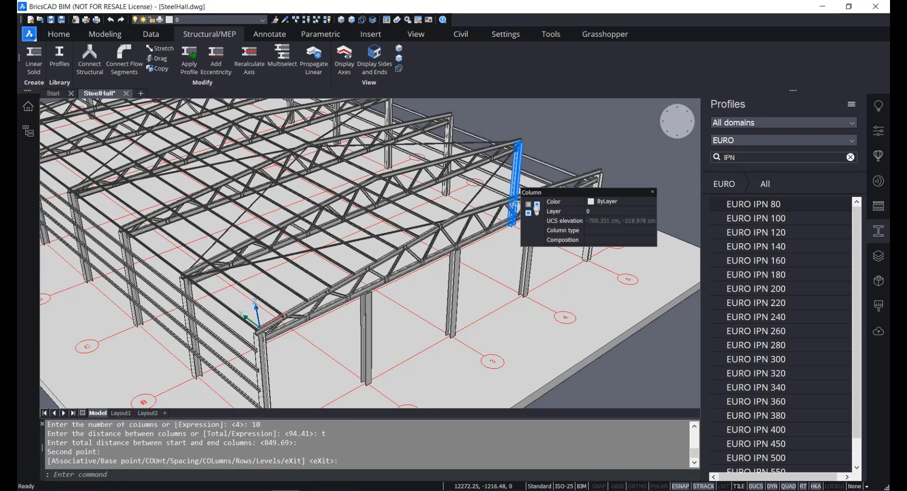
# Set the number of rows of the roof beam array to 1.
pyautogui.scroll(-3, 515, 204)
pyautogui.scroll(-4, 410, 240)
pyautogui.moveTo(410, 240); pyautogui.dragTo(429, 315, button='middle')
pyautogui.click(229, 269)
pyautogui.click(221, 243)
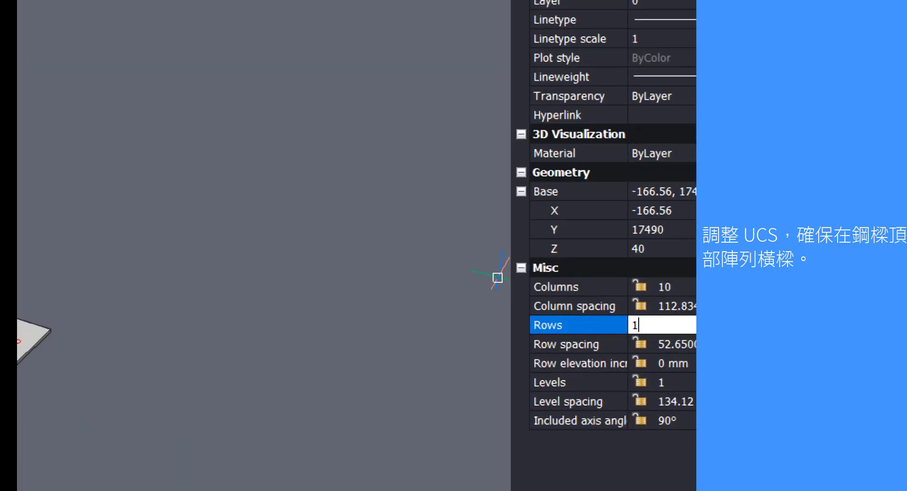
pyautogui.press('Return')
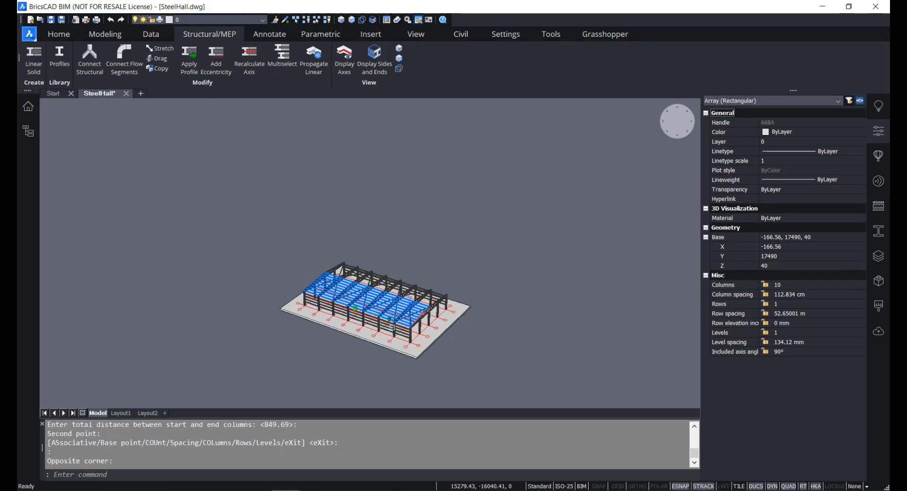
pyautogui.press('Escape')
# Reset the UCS to the World coordinate system.
pyautogui.scroll(6, 392, 327)
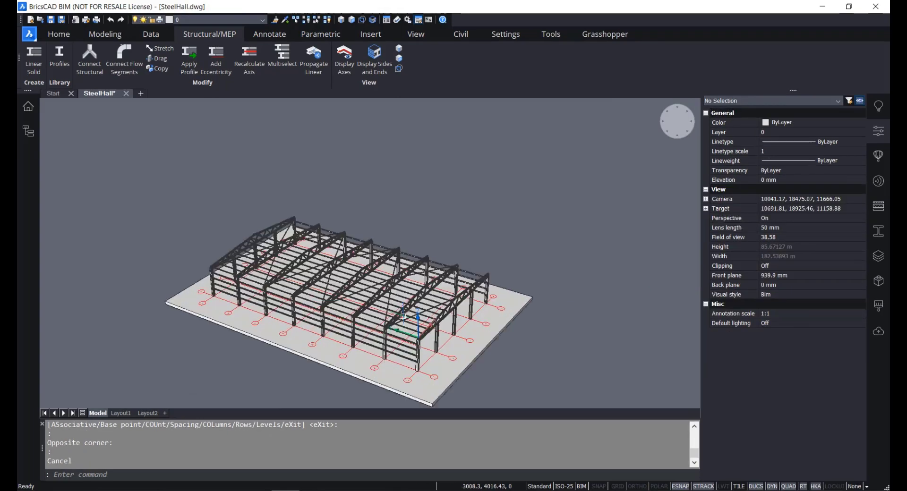
pyautogui.scroll(5, 381, 314)
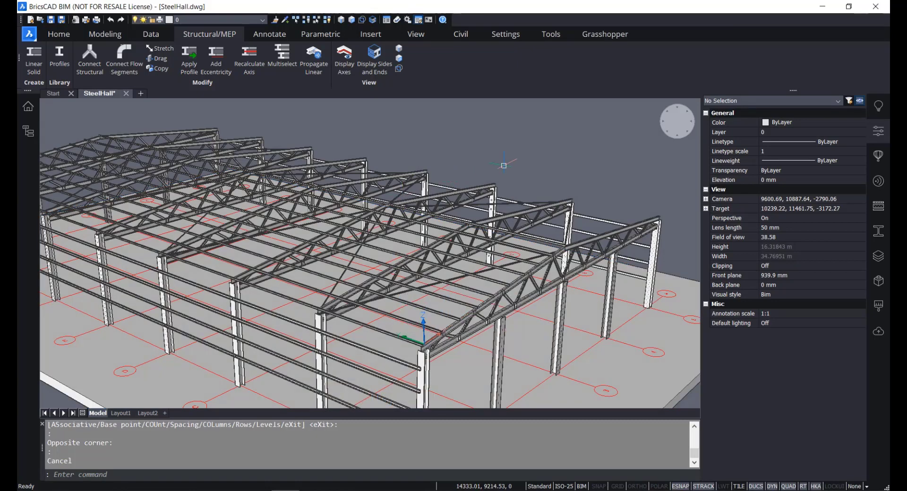
pyautogui.doubleClick(485, 146)
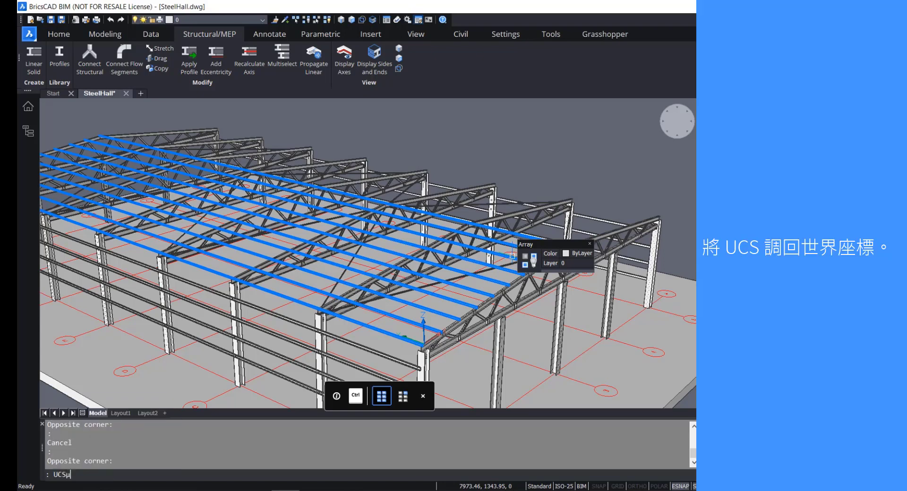
pyautogui.press('Return')
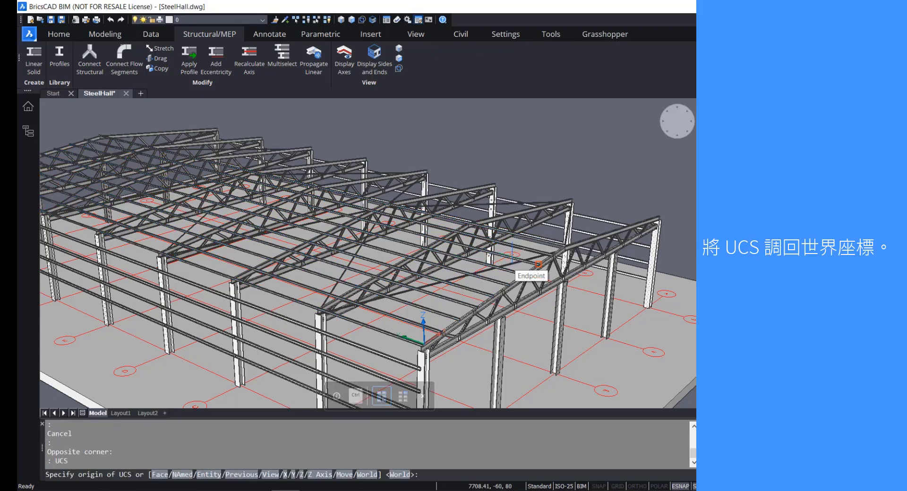
pyautogui.press('Return')
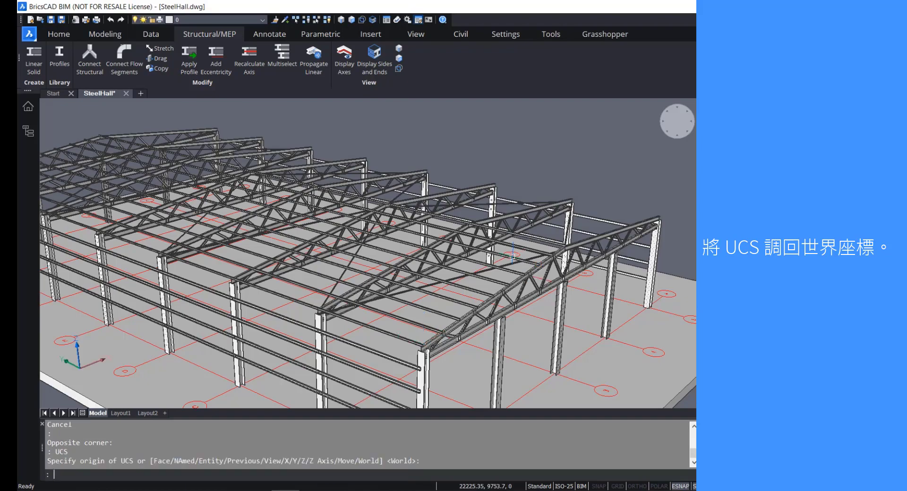
# Mirror the roof beam array onto the other slope about the hall's central lengthwise grid line, keeping the original beams.
pyautogui.moveTo(513, 283)
pyautogui.keyDown('shift'); pyautogui.mouseDown(button='middle')
pyautogui.moveTo(485, 296)
pyautogui.moveTo(514, 284)
pyautogui.mouseUp(button='middle'); pyautogui.keyUp('shift')
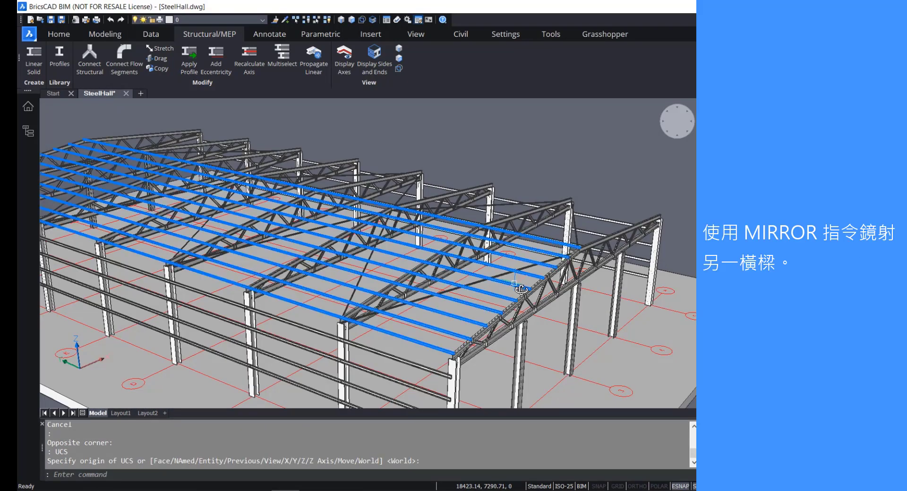
pyautogui.press('Return')
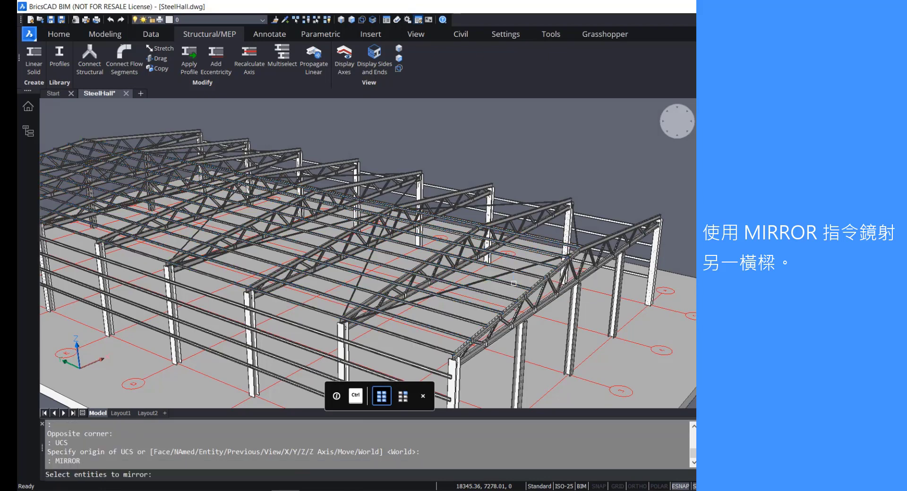
pyautogui.click(484, 295)
pyautogui.press('Return')
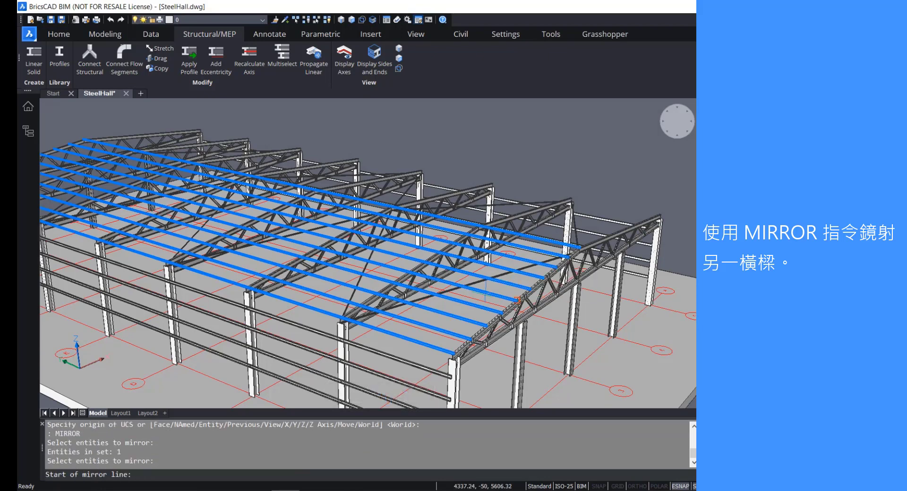
pyautogui.keyDown('shift'); pyautogui.moveTo(547, 363); pyautogui.dragTo(453, 370, button='middle'); pyautogui.keyUp('shift')
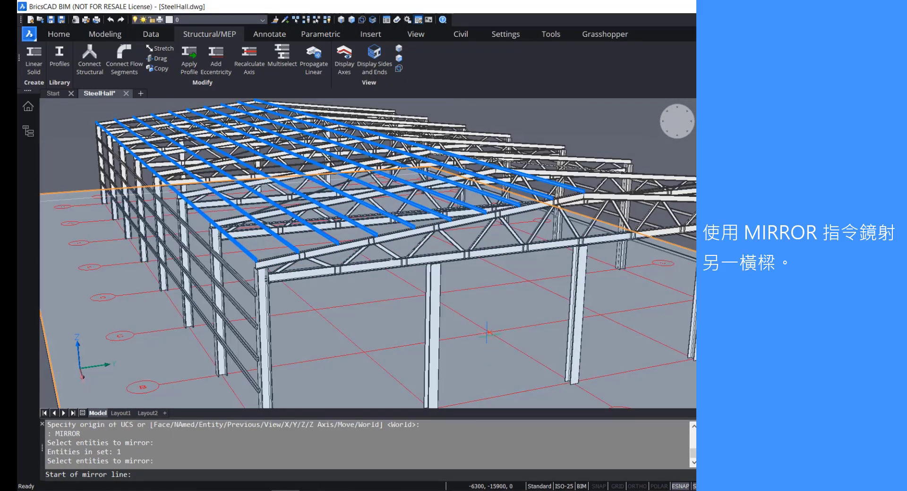
pyautogui.scroll(5, 496, 318)
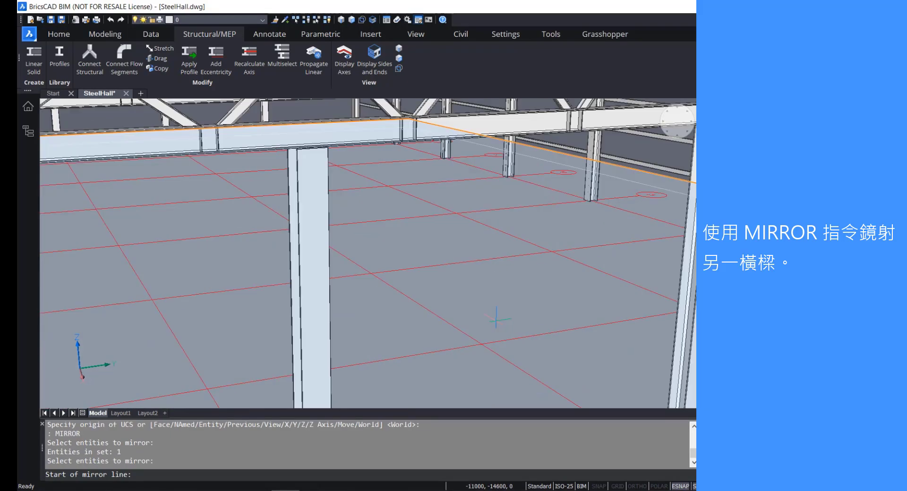
pyautogui.click(481, 344)
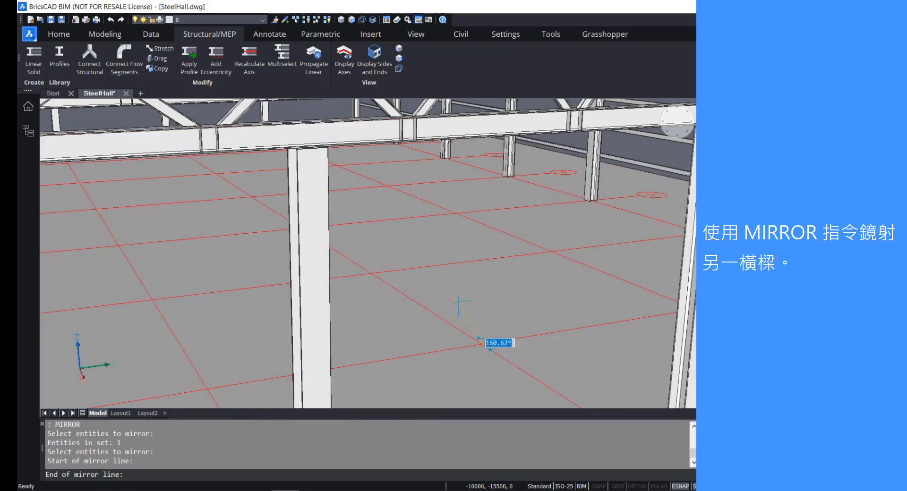
pyautogui.click(371, 273)
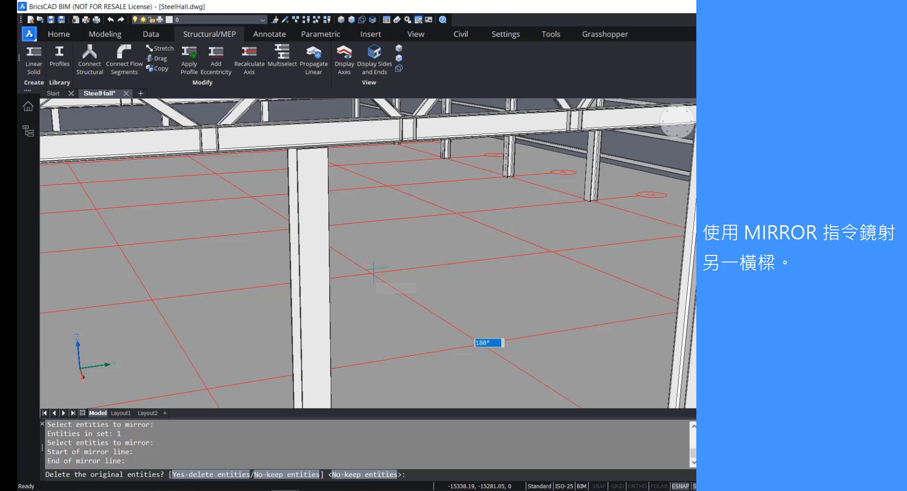
pyautogui.scroll(-8, 389, 266)
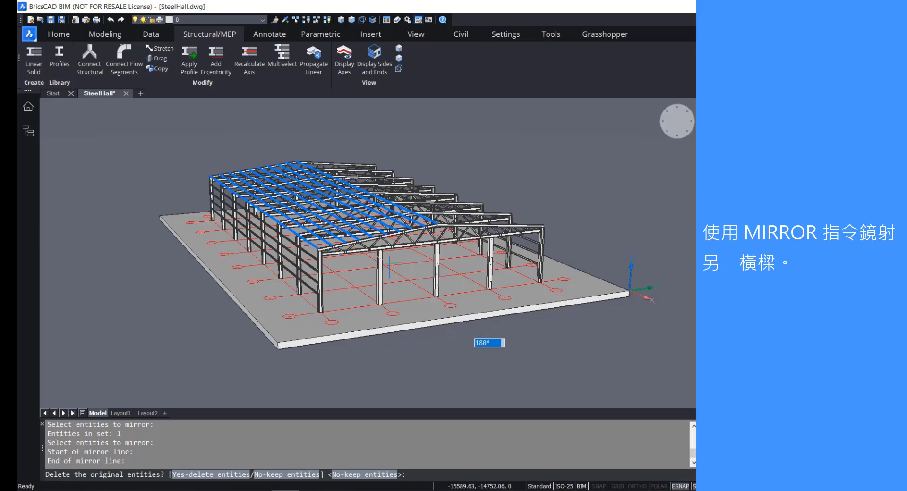
pyautogui.press('Return')
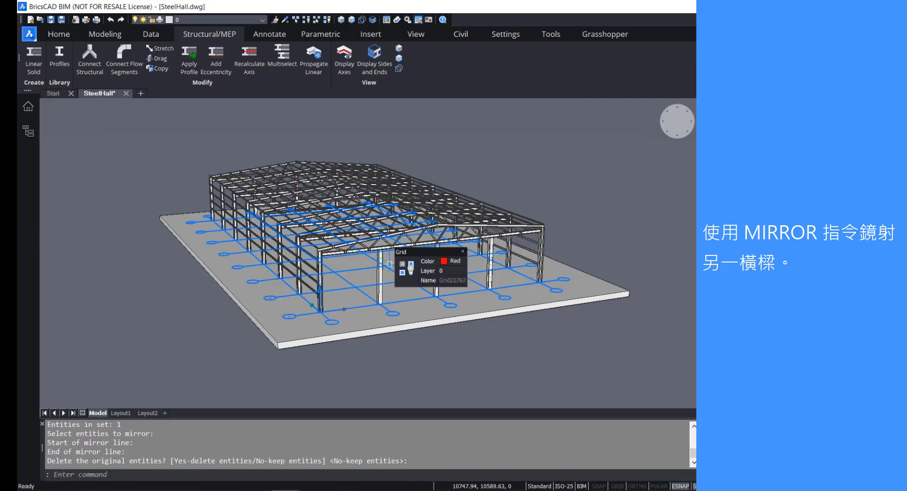
# Hide the ground slab and the red column grid so that only the steel structure is displayed.
pyautogui.scroll(4, 418, 235)
pyautogui.keyDown('shift'); pyautogui.moveTo(452, 219); pyautogui.dragTo(373, 218, button='middle'); pyautogui.keyUp('shift')
pyautogui.scroll(6, 373, 219)
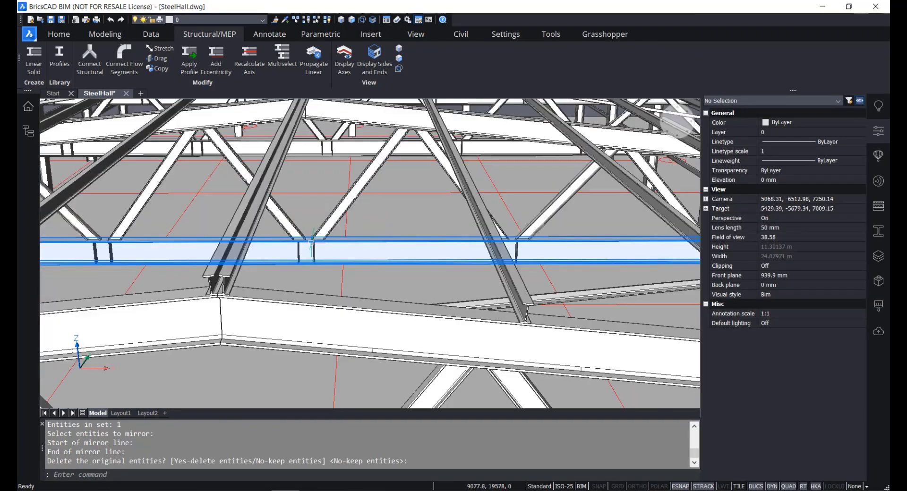
pyautogui.scroll(-10, 312, 241)
pyautogui.keyDown('shift'); pyautogui.moveTo(312, 241); pyautogui.dragTo(362, 249, button='middle'); pyautogui.keyUp('shift')
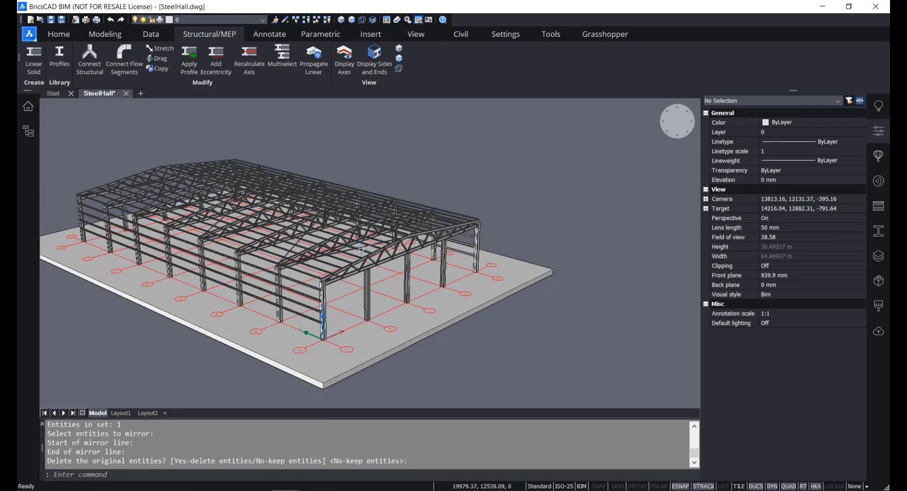
pyautogui.scroll(3, 579, 347)
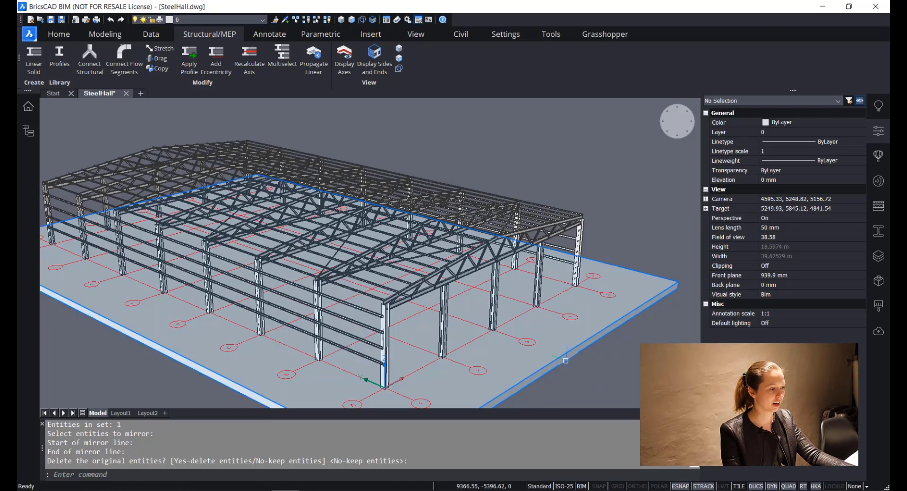
pyautogui.click(593, 383)
pyautogui.click(535, 334)
pyautogui.rightClick(594, 382)
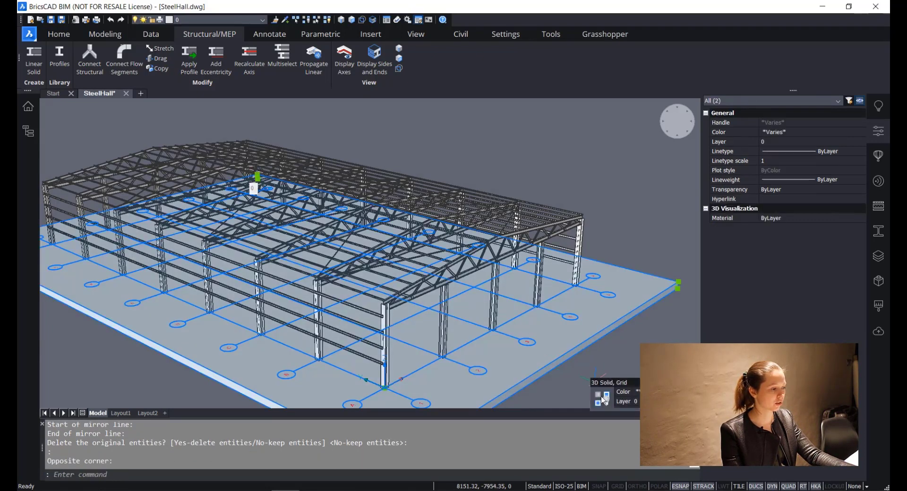
pyautogui.click(601, 398)
pyautogui.keyDown('shift'); pyautogui.moveTo(480, 346); pyautogui.dragTo(512, 349, button='middle'); pyautogui.keyUp('shift')
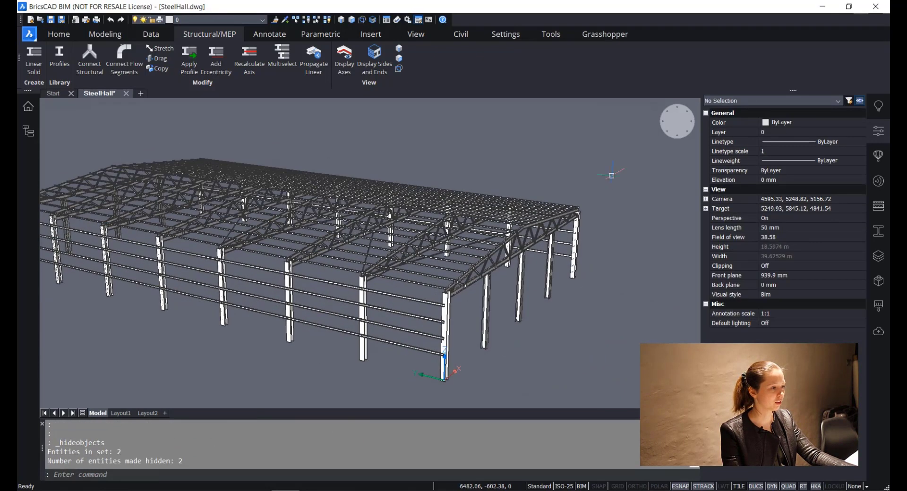
# Close the properties panel and look over the whole steel frame, starting from the Top Front Left view.
pyautogui.click(877, 136)
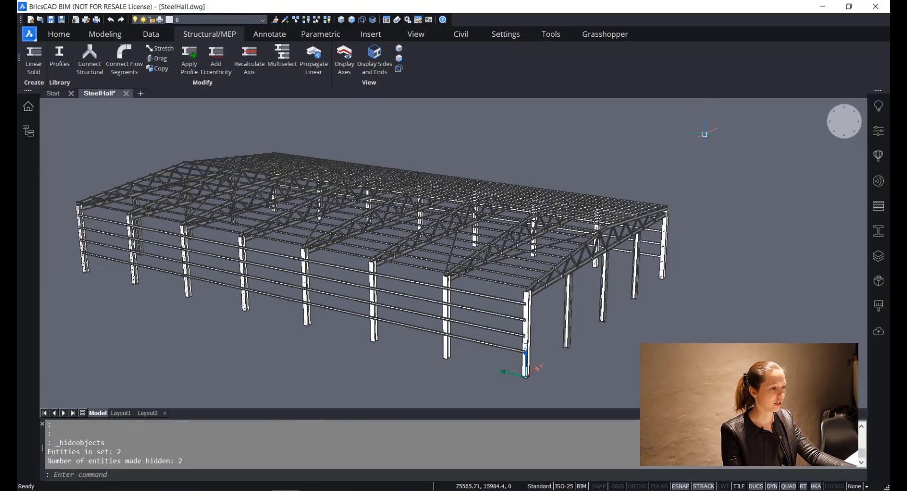
pyautogui.click(854, 133)
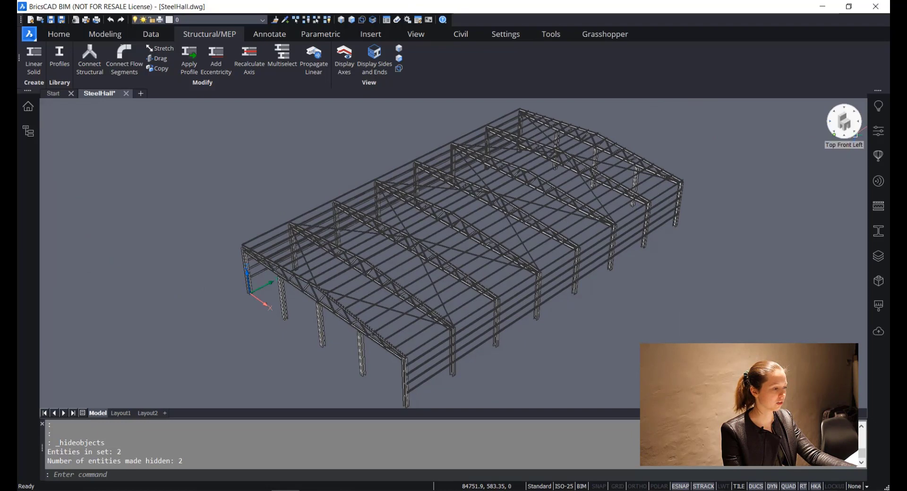
pyautogui.click(834, 131)
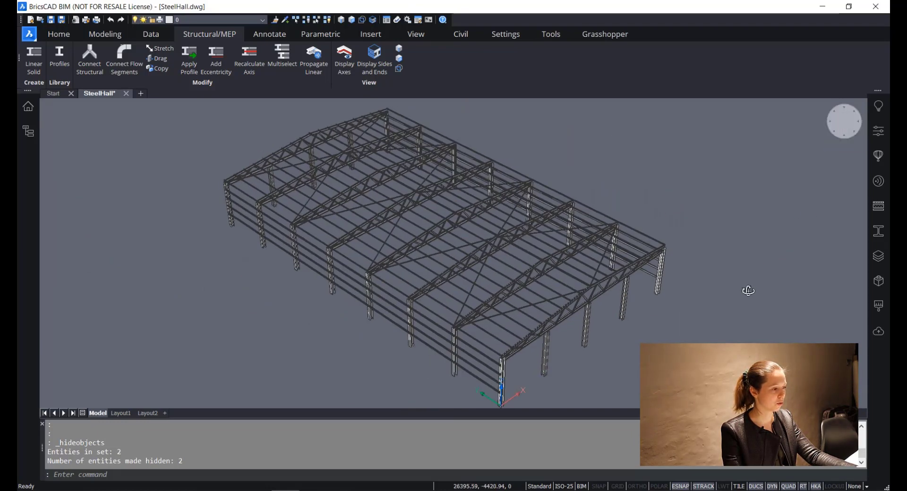
pyautogui.keyDown('shift'); pyautogui.moveTo(751, 287); pyautogui.dragTo(797, 262, button='middle'); pyautogui.keyUp('shift')
pyautogui.scroll(1, 754, 267)
pyautogui.scroll(-1, 754, 267)
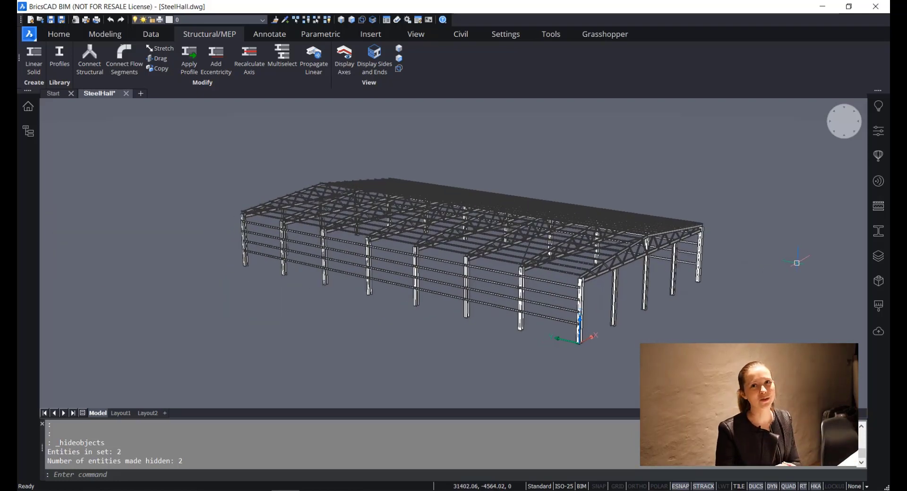